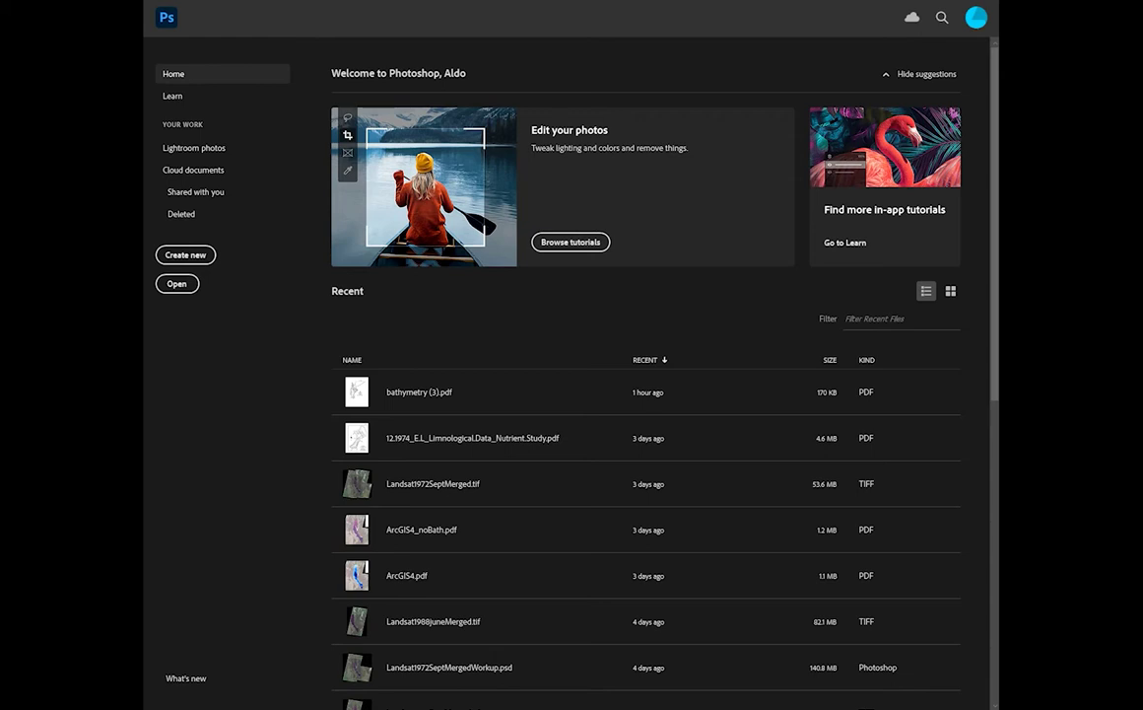
- Import page 1 of bathymetry (3).pdf in Grayscale mode at 1200 pixels/inch
{"action": "left_click_drag", "start_coordinate": [1045, 405], "coordinate": [590, 397]}
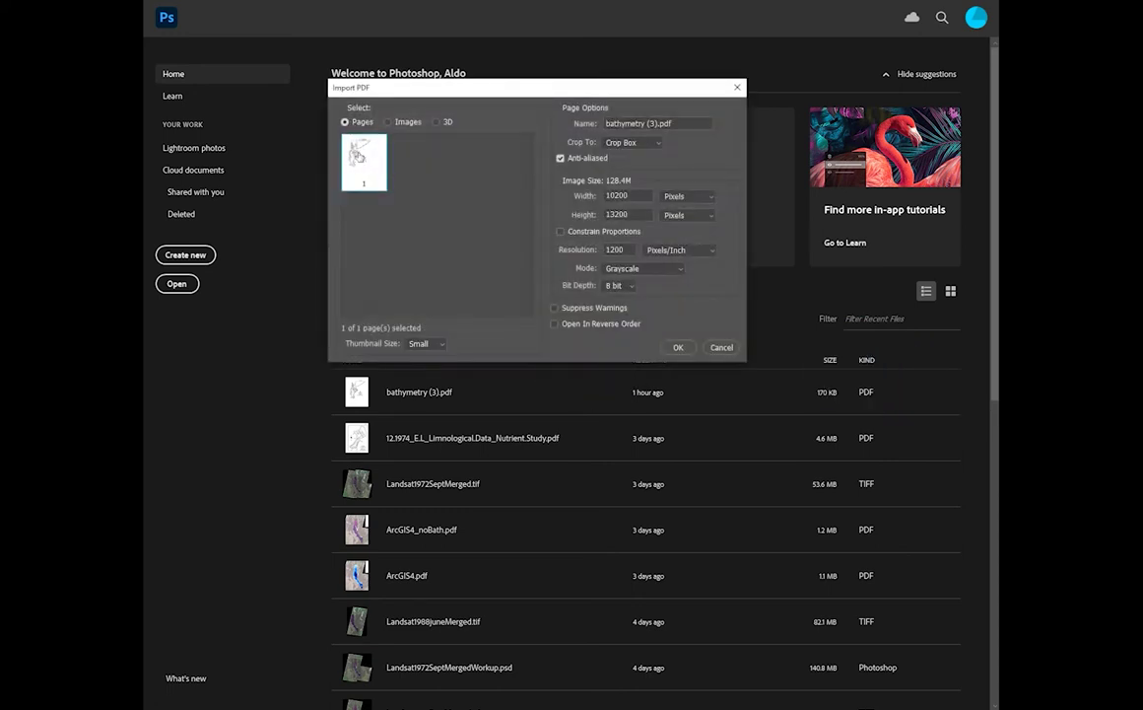
{"action": "left_click", "coordinate": [402, 160]}
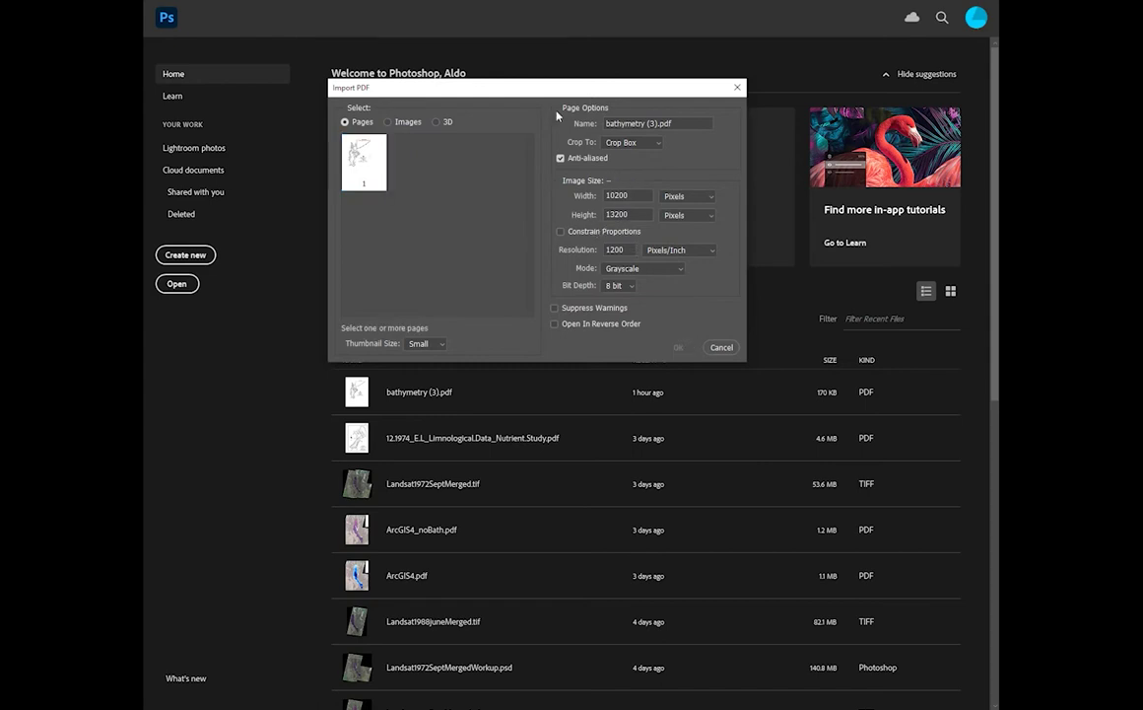
{"action": "left_click_drag", "start_coordinate": [629, 248], "coordinate": [602, 237]}
{"action": "left_click", "coordinate": [642, 269]}
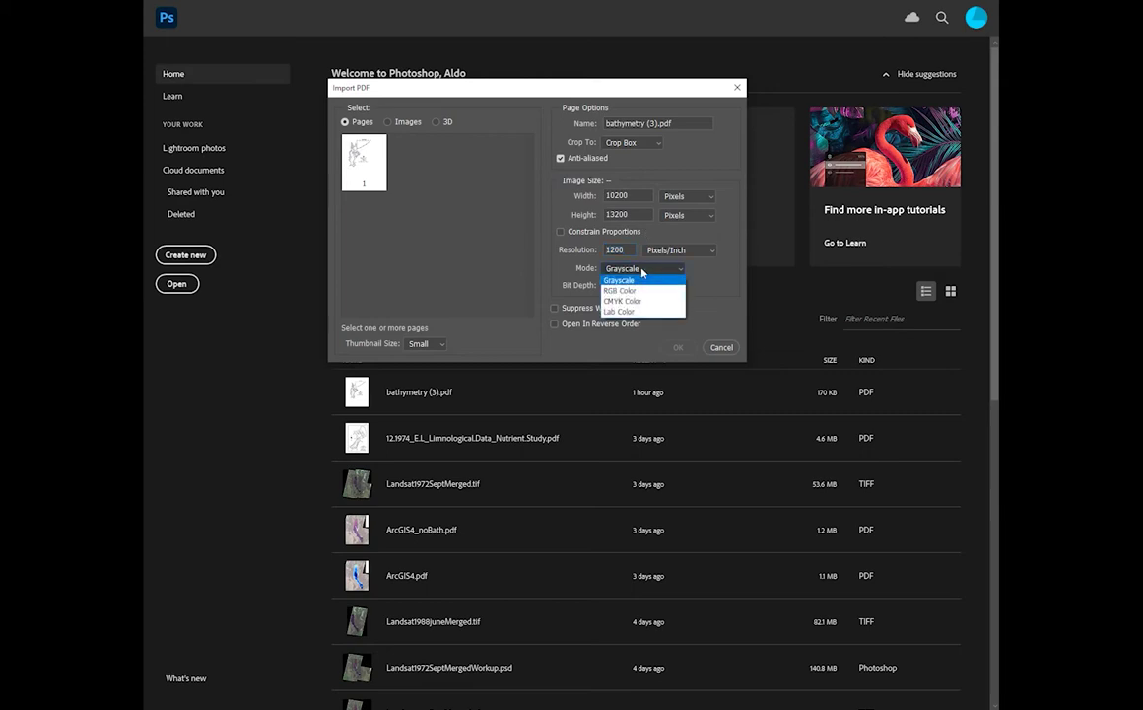
{"action": "left_click", "coordinate": [650, 281]}
{"action": "left_click", "coordinate": [365, 167]}
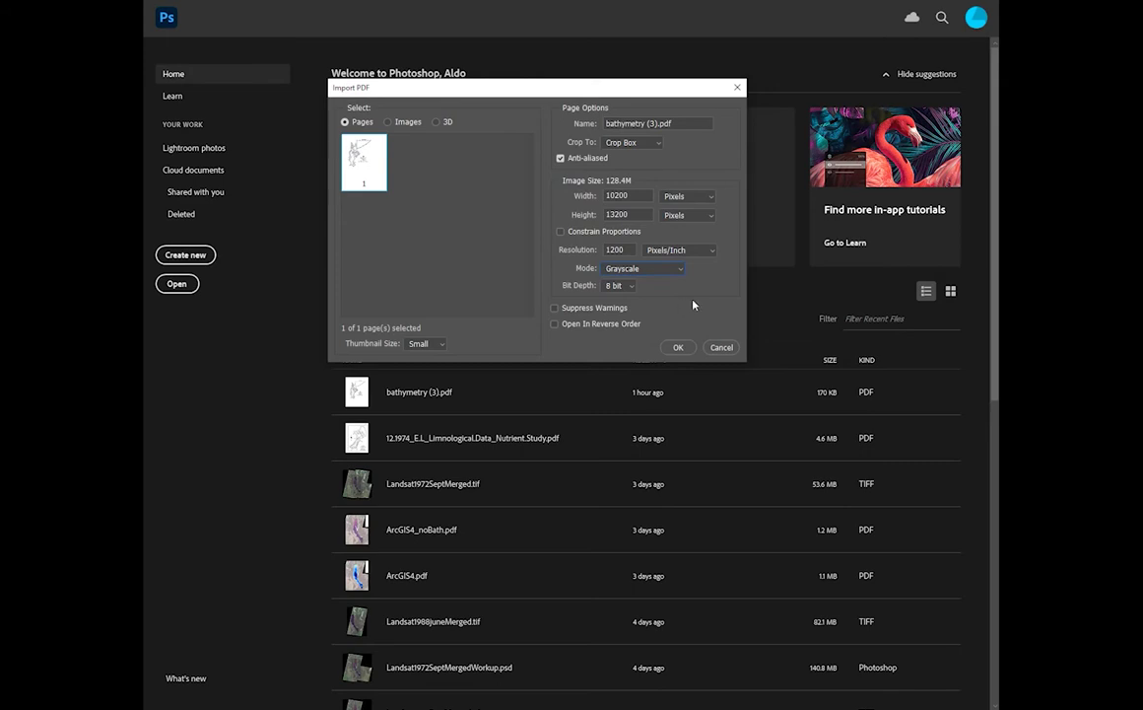
{"action": "left_click", "coordinate": [676, 348]}
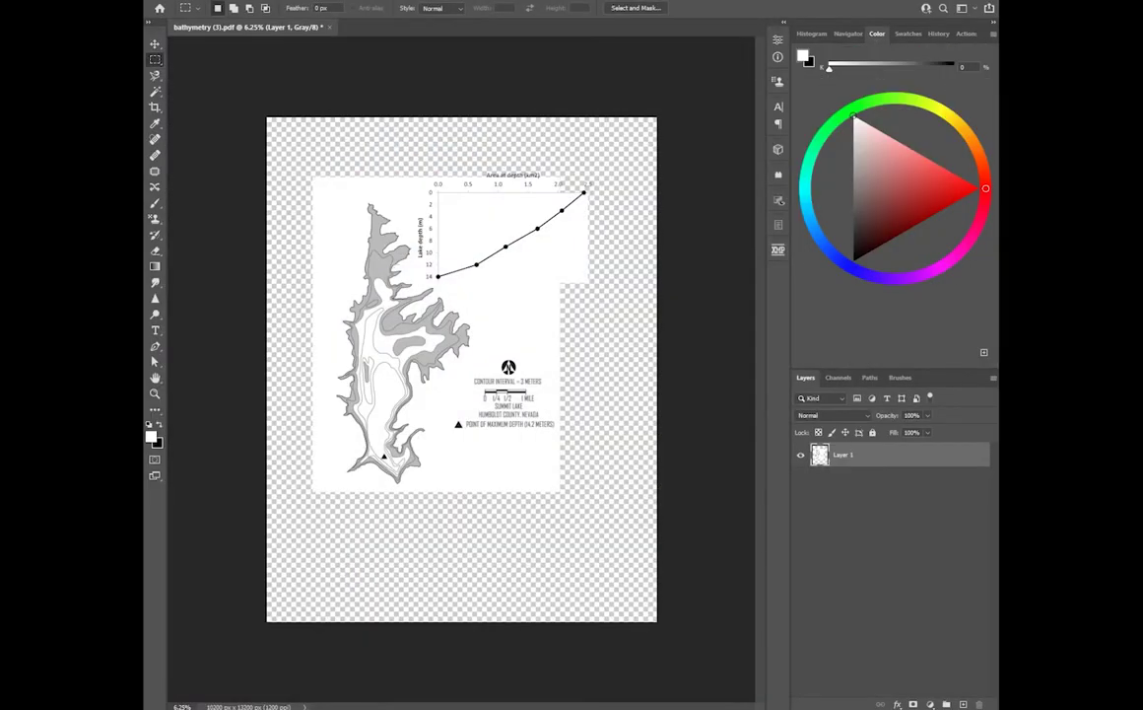
- Crop the canvas tightly around the lake map to about 4061 × 8041 px
{"action": "key", "text": "c"}
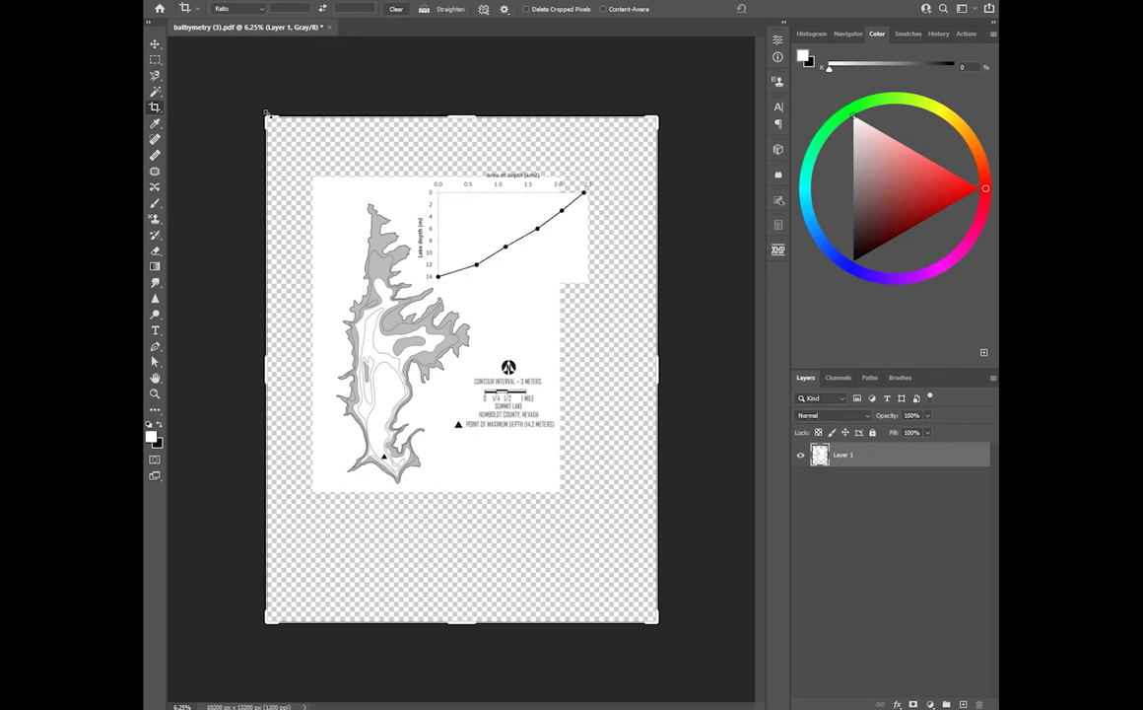
{"action": "left_click_drag", "start_coordinate": [267, 114], "coordinate": [298, 153]}
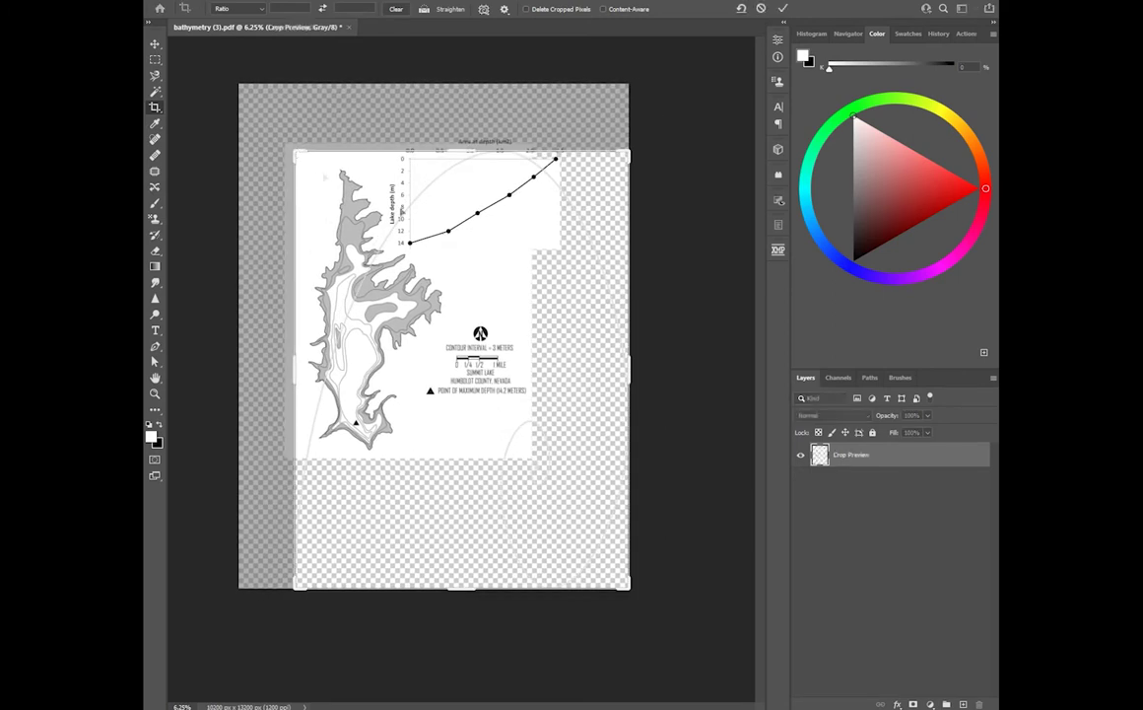
{"action": "left_click_drag", "start_coordinate": [630, 591], "coordinate": [542, 525]}
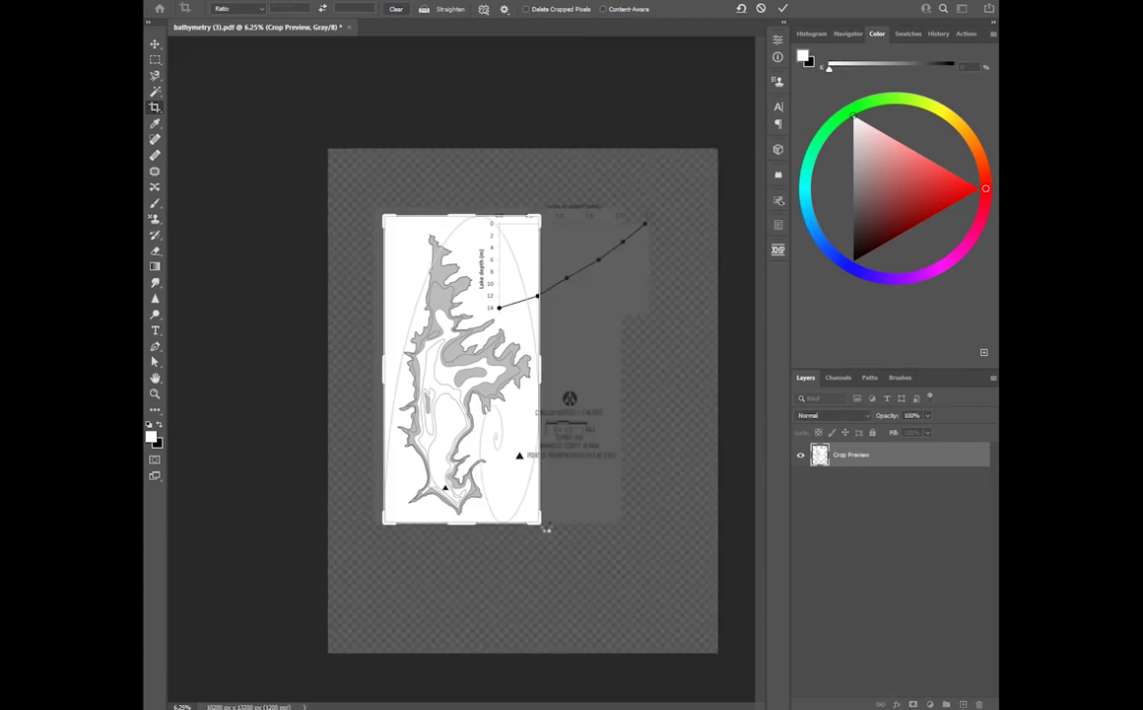
{"action": "key", "text": "Return"}
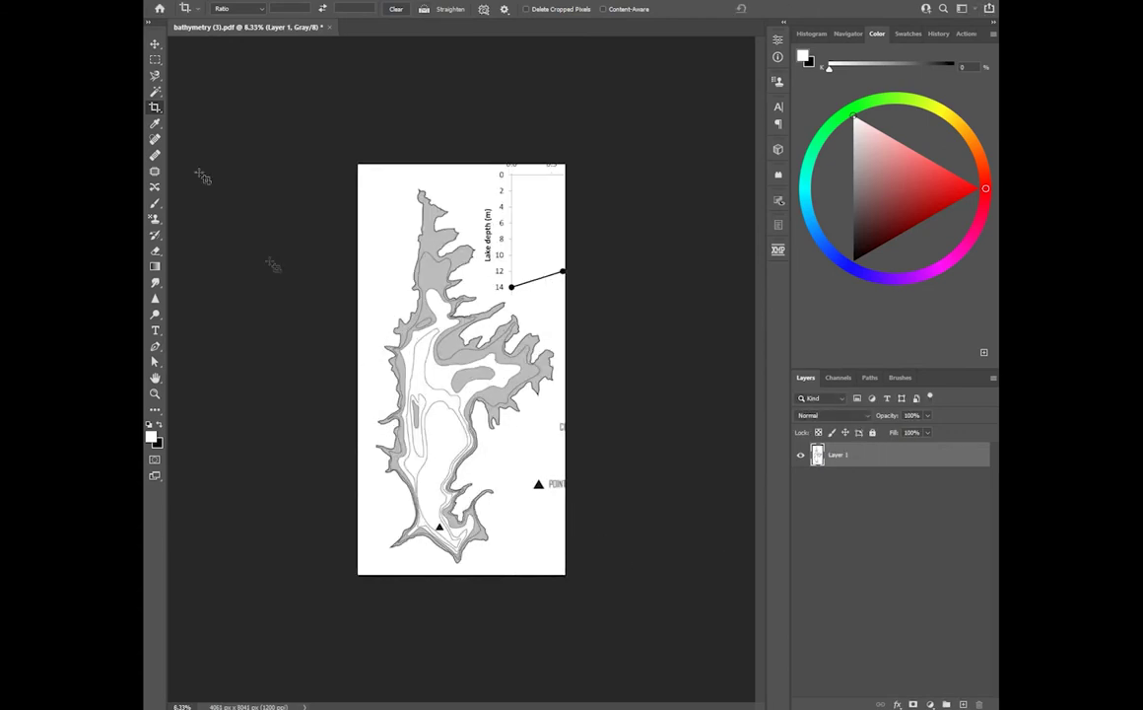
- Clear the leftover legend text, symbol and depth chart beside the lake using rectangular marquee selections
{"action": "left_click", "coordinate": [155, 60]}
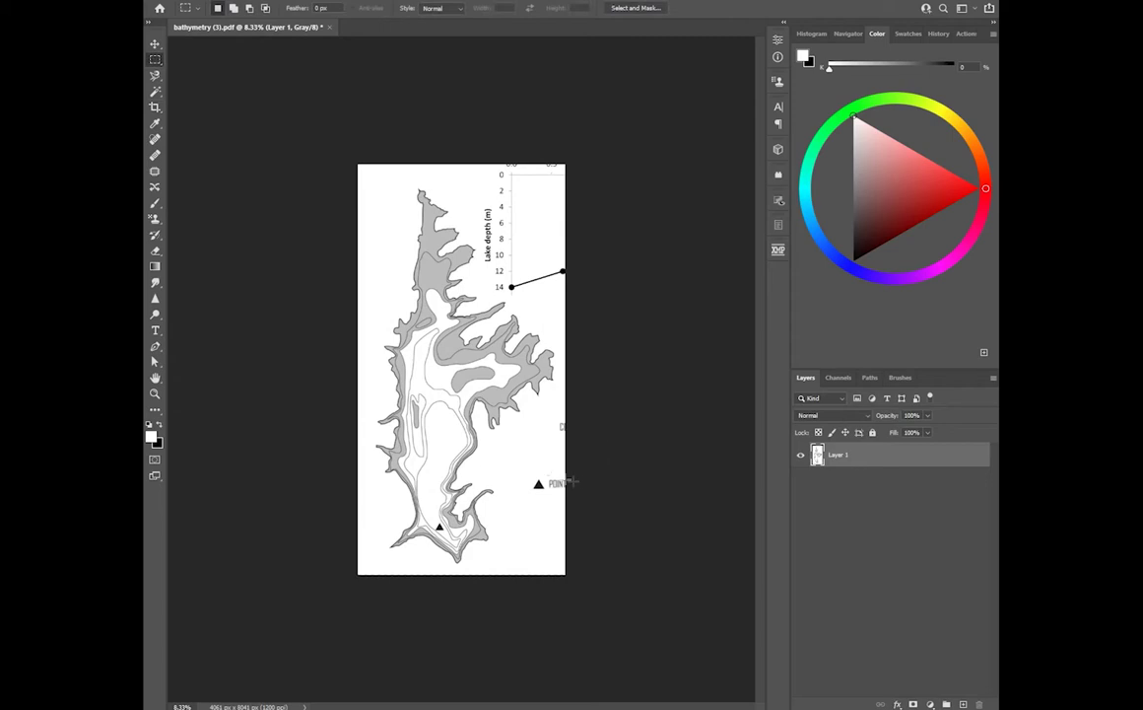
{"action": "left_click_drag", "start_coordinate": [520, 439], "coordinate": [620, 540]}
{"action": "key", "text": "Delete"}
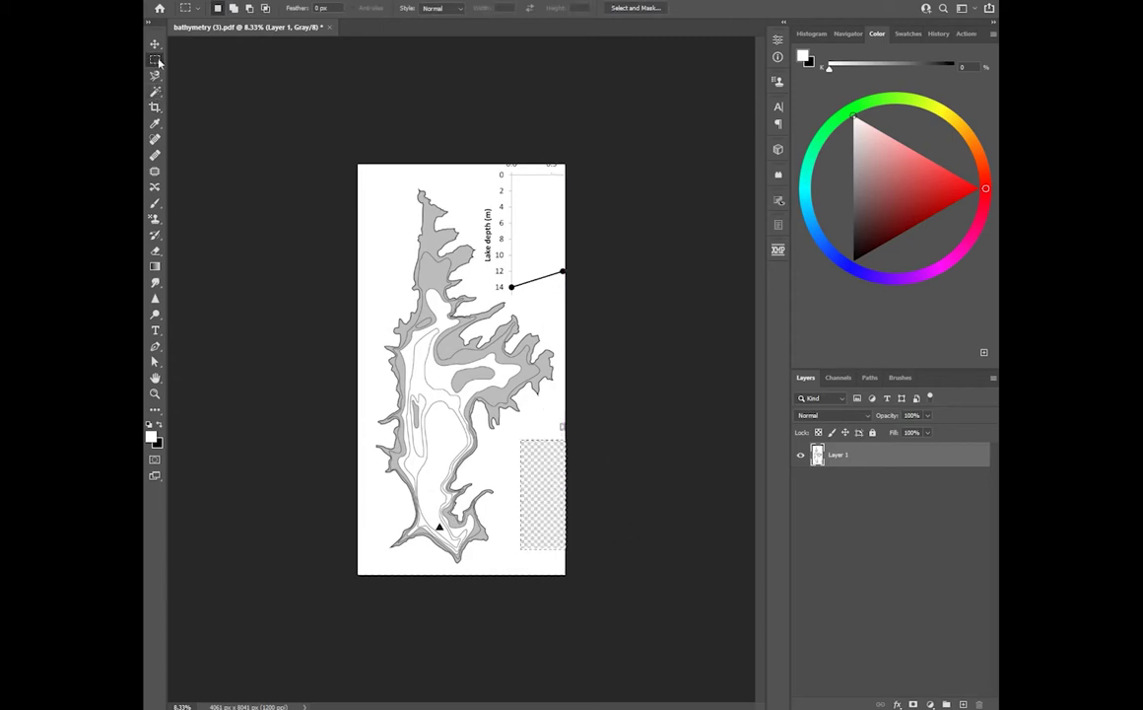
{"action": "left_click_drag", "start_coordinate": [553, 415], "coordinate": [589, 462]}
{"action": "key", "text": "Delete"}
{"action": "left_click_drag", "start_coordinate": [475, 162], "coordinate": [583, 298]}
{"action": "key", "text": "Delete"}
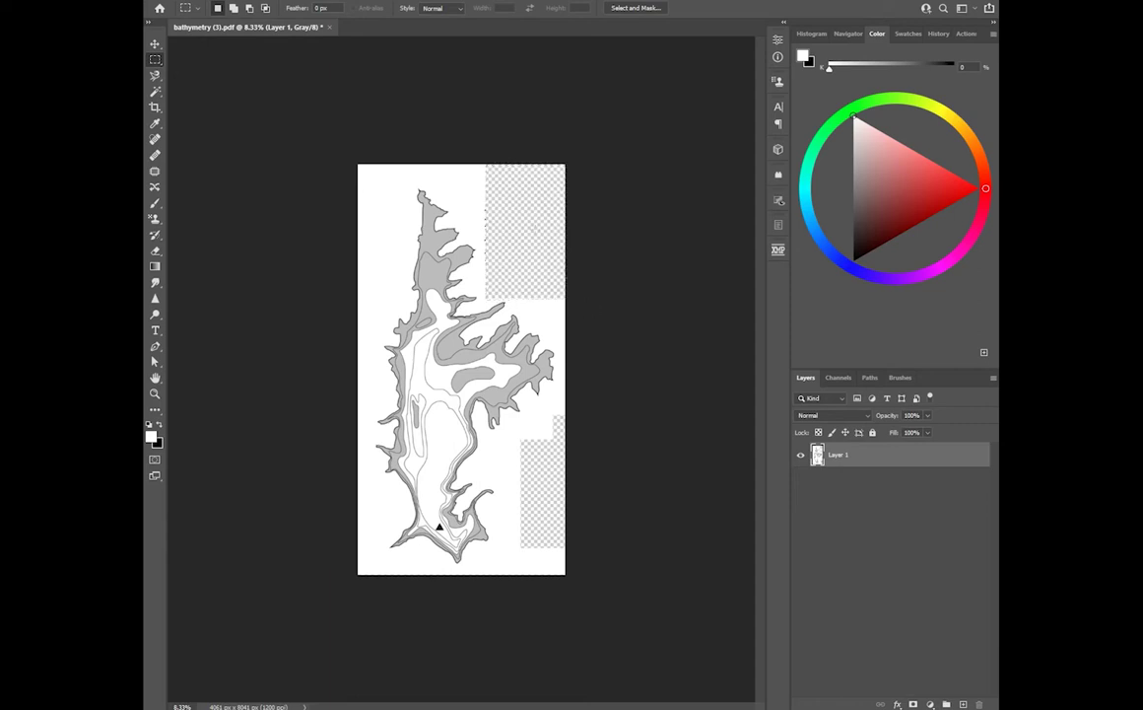
{"action": "left_click_drag", "start_coordinate": [484, 160], "coordinate": [538, 268]}
- Add a new empty layer above Layer 1 and name it Hardmix
{"action": "left_click", "coordinate": [211, 1]}
{"action": "left_click", "coordinate": [579, 138]}
{"action": "left_click", "coordinate": [645, 183]}
{"action": "key", "text": "ctrl+shift+s"}
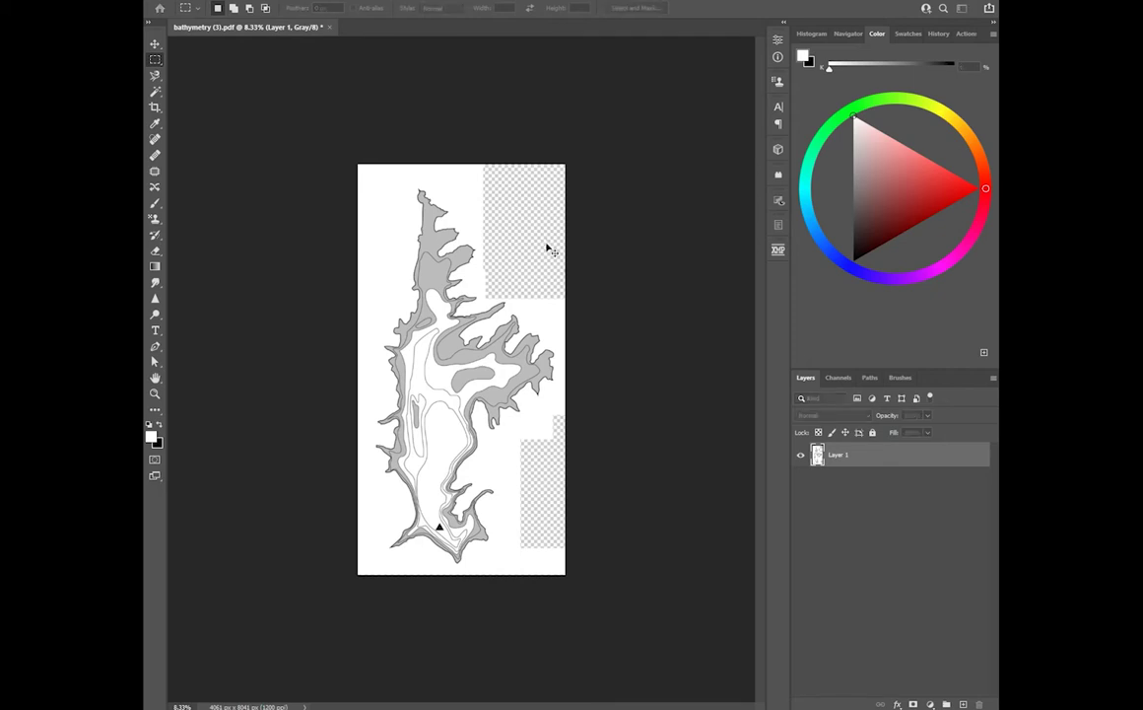
{"action": "key", "text": "Return"}
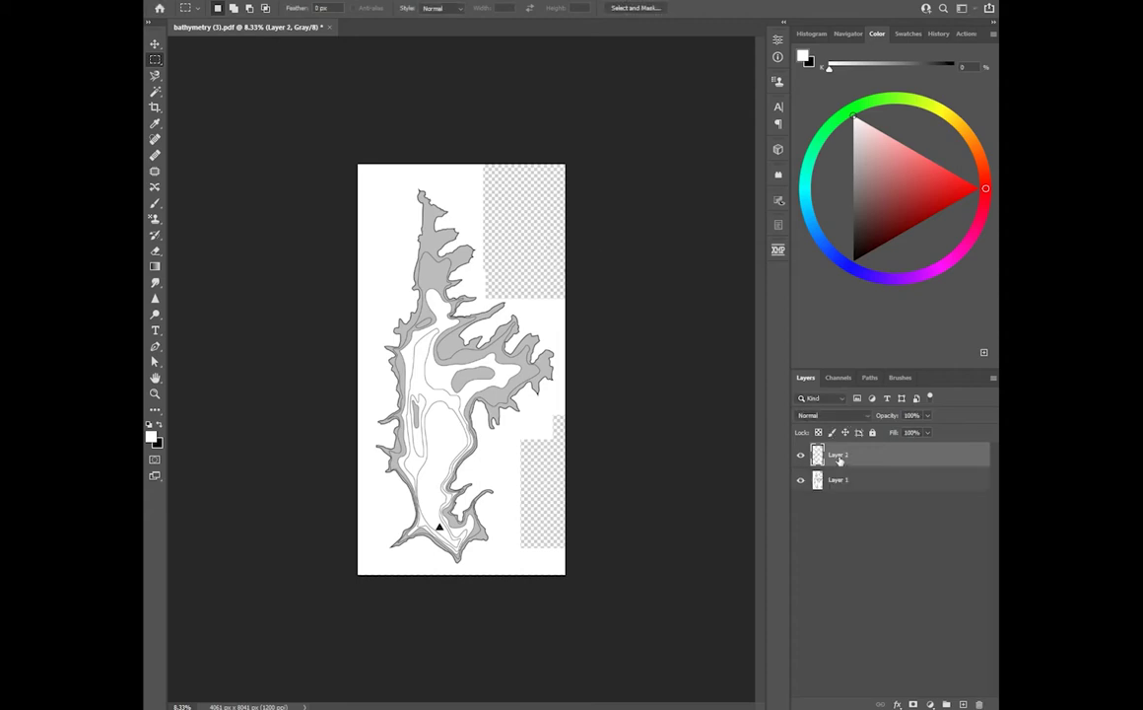
{"action": "double_click", "coordinate": [839, 457]}
{"action": "type", "text": "Hardmix"}
{"action": "key", "text": "Return"}
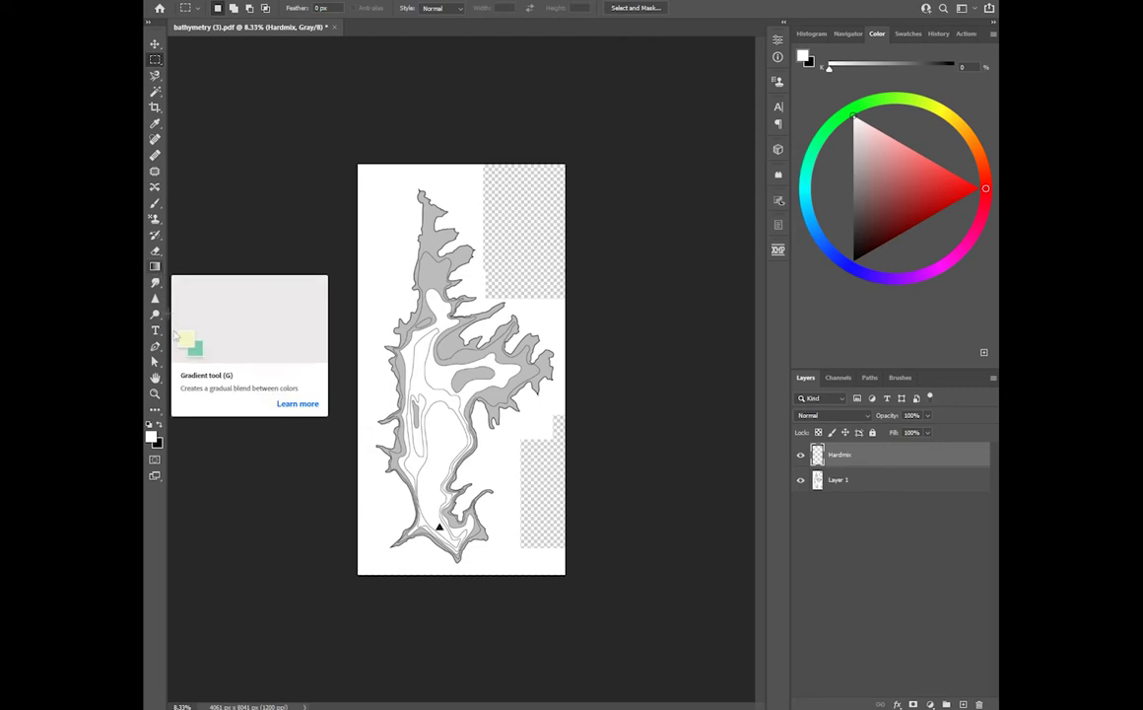
- Fill the entire Hardmix layer with white using the Paint Bucket tool, with All Layers off
{"action": "key", "text": "g"}
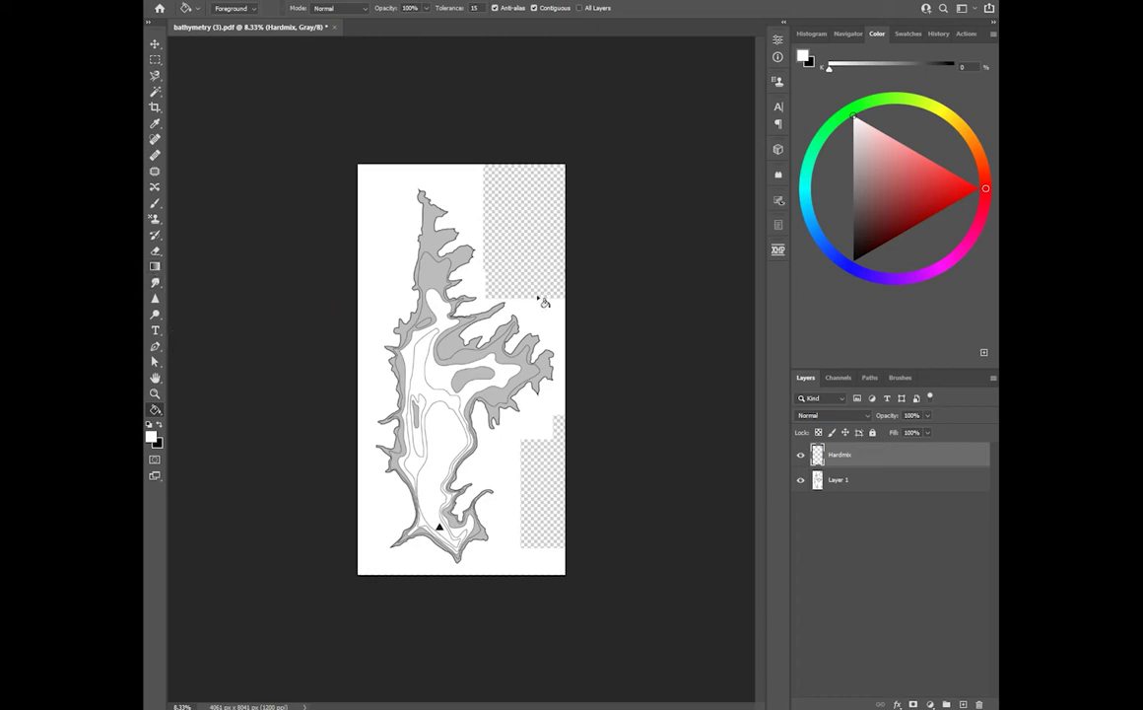
{"action": "left_click", "coordinate": [467, 193]}
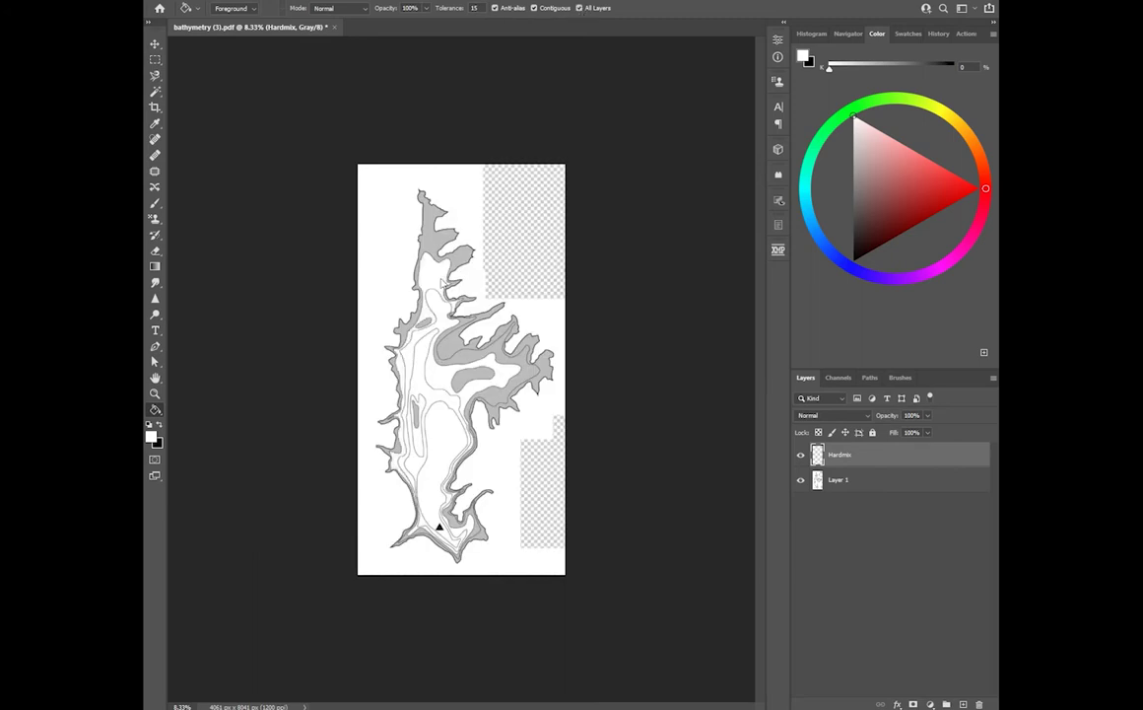
{"action": "left_click", "coordinate": [446, 202]}
{"action": "key", "text": "ctrl+z"}
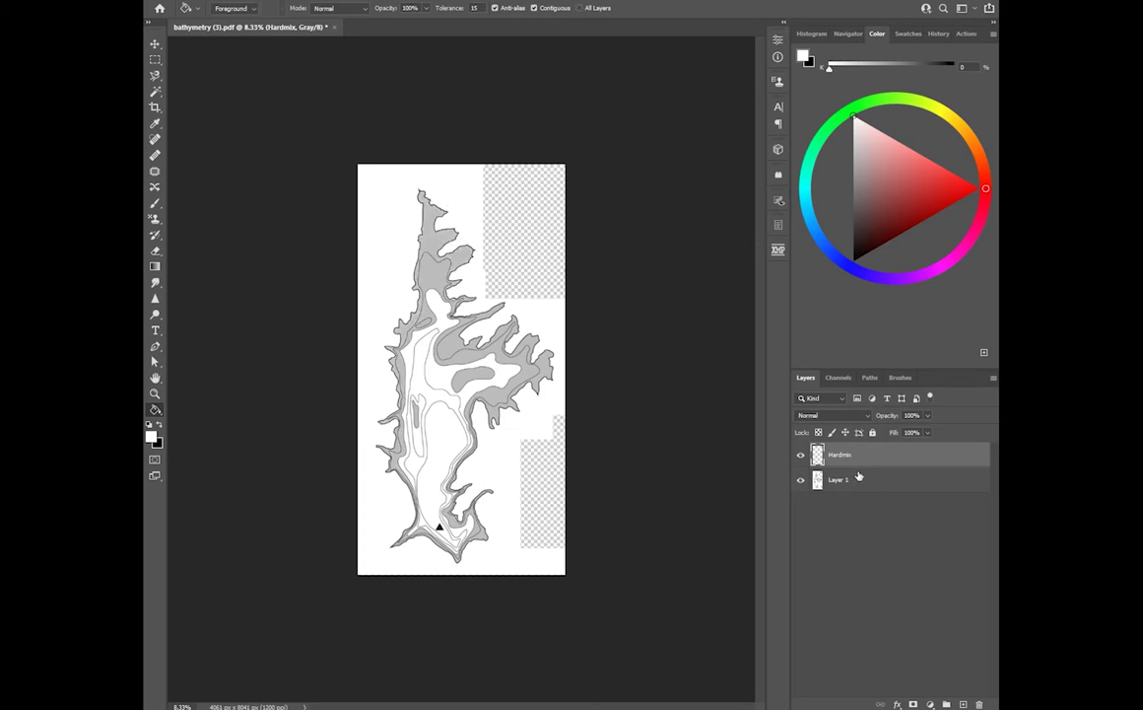
{"action": "left_click", "coordinate": [498, 175]}
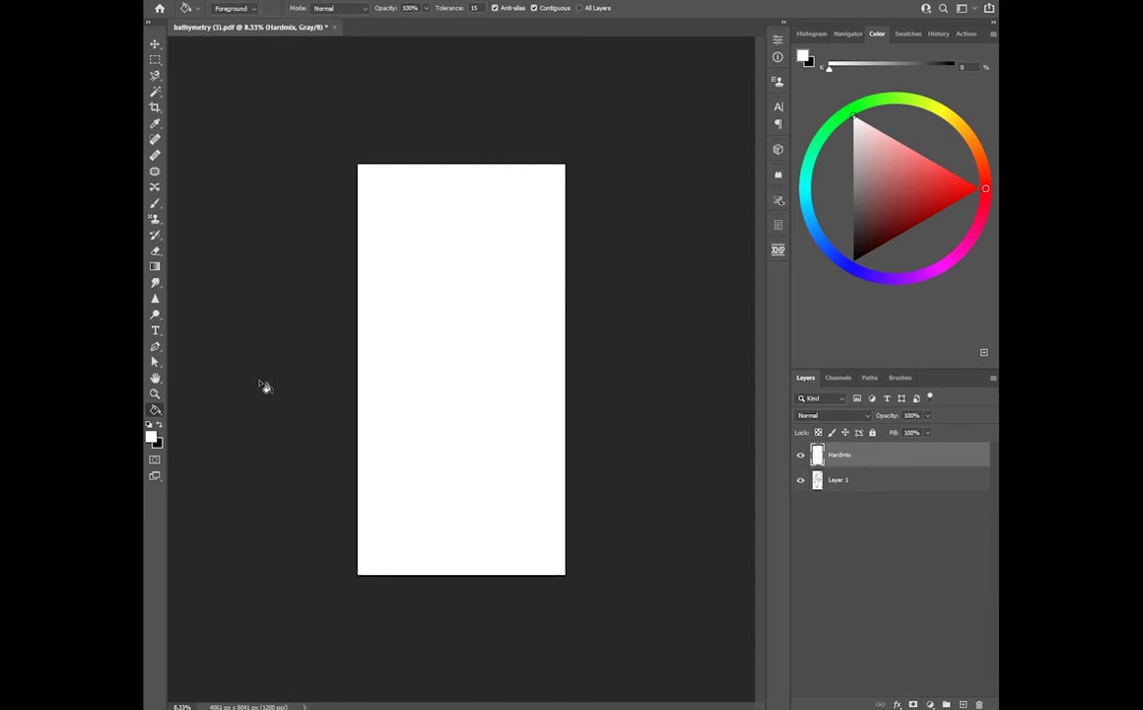
- Set the Hardmix layer's blending mode to Hard Mix
{"action": "left_click", "coordinate": [865, 416]}
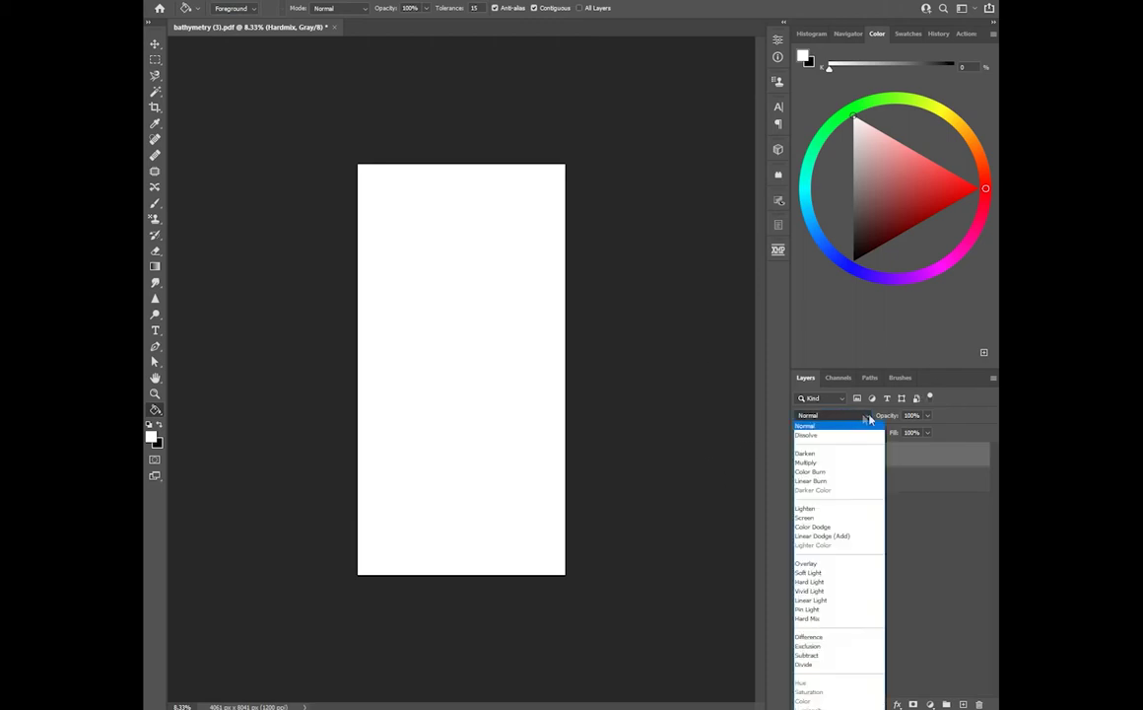
{"action": "left_click", "coordinate": [869, 419]}
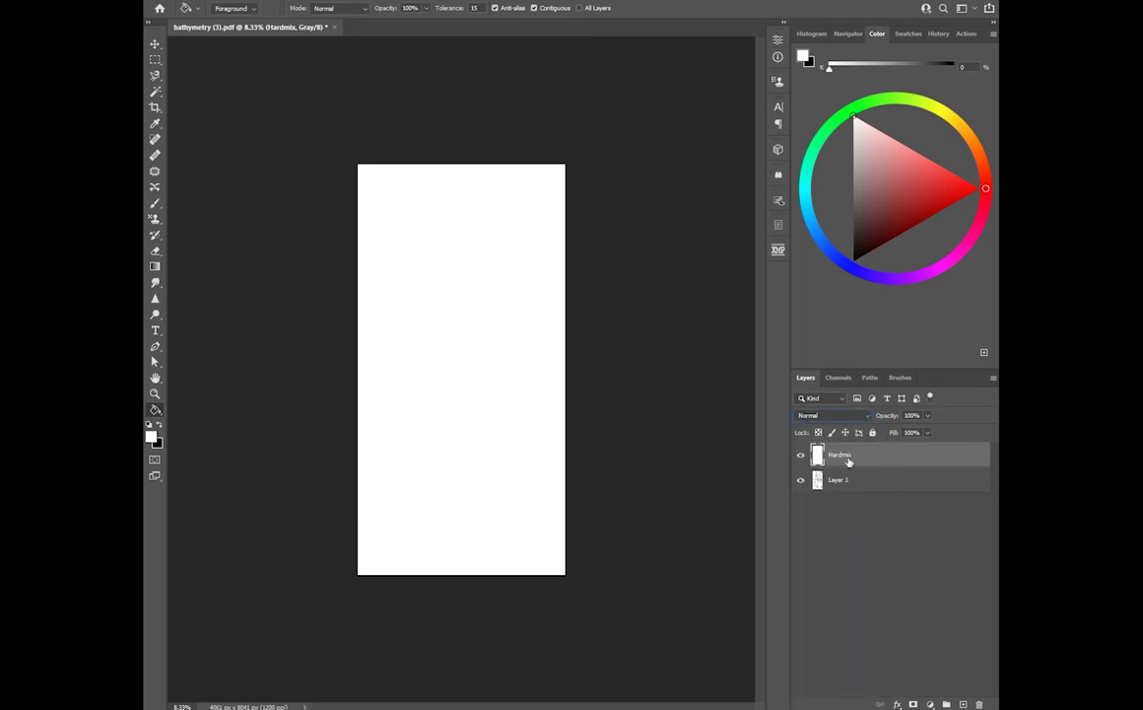
{"action": "left_click", "coordinate": [863, 416]}
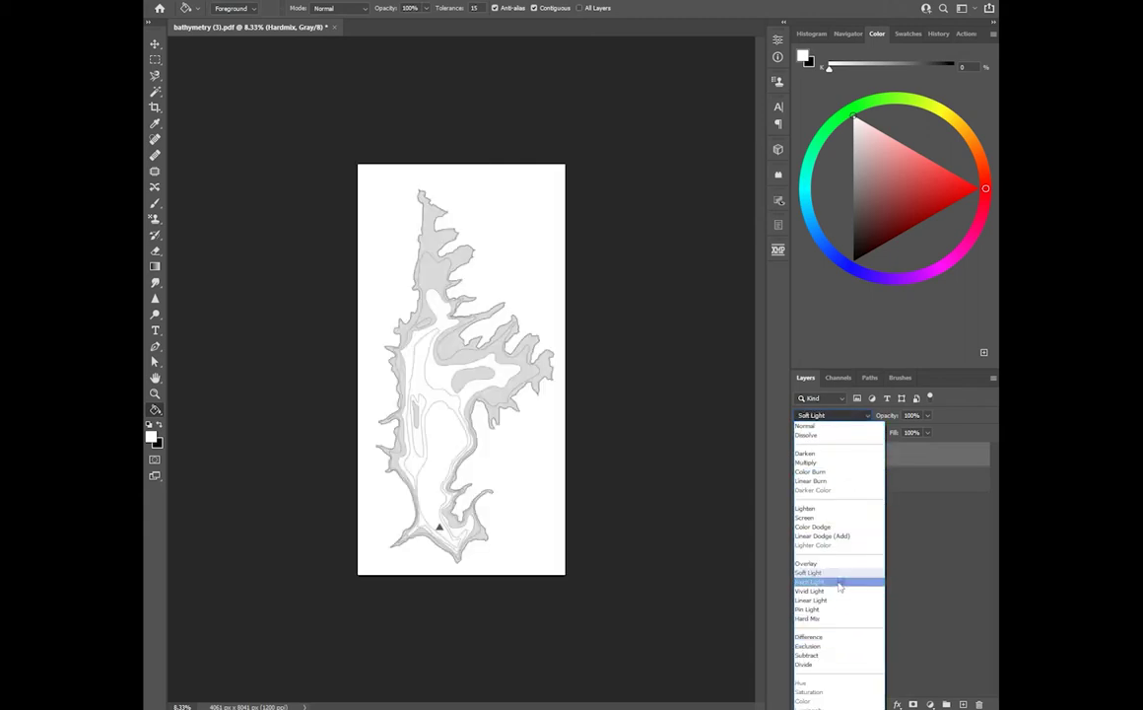
{"action": "left_click", "coordinate": [847, 619]}
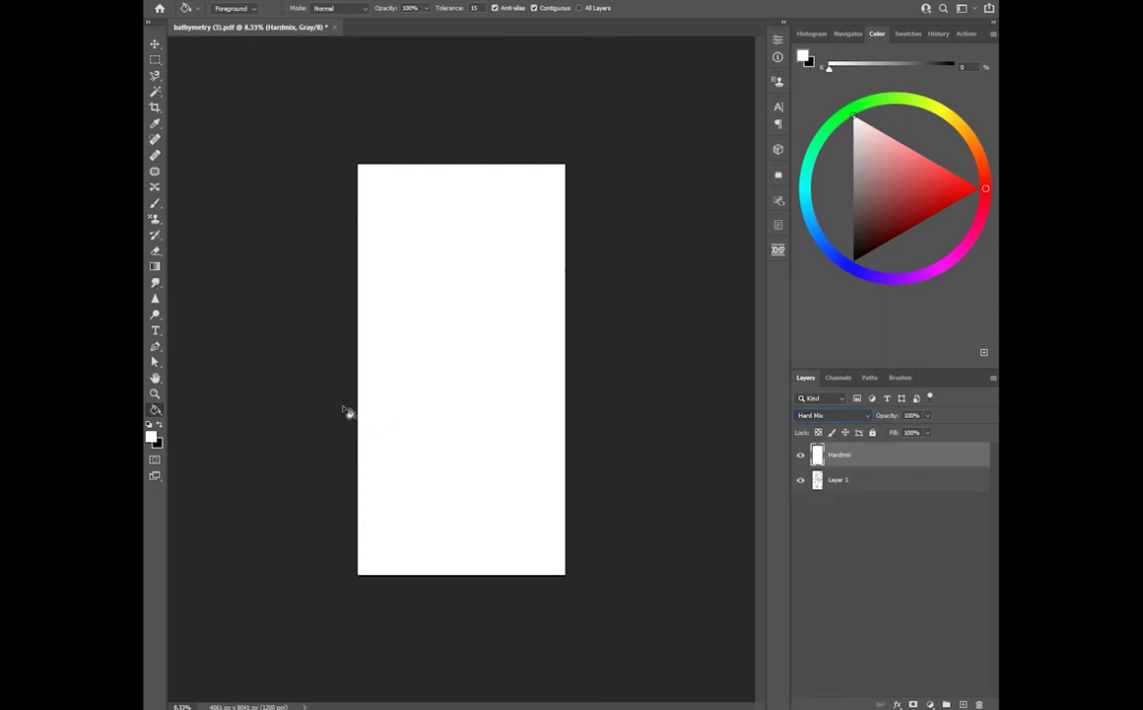
{"action": "key", "text": "ctrl+plus"}
{"action": "key", "text": "ctrl+plus"}
{"action": "key", "text": "ctrl+plus"}
{"action": "key", "text": "ctrl+plus"}
{"action": "key", "text": "ctrl+plus"}
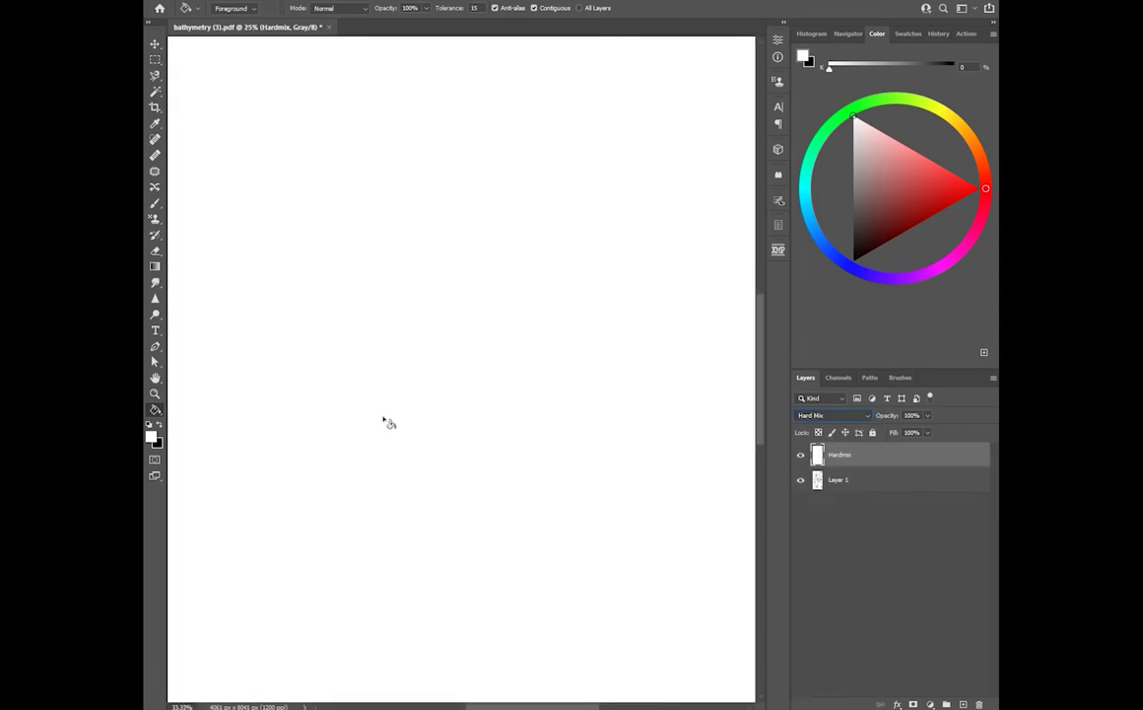
{"action": "key", "text": "ctrl+minus"}
{"action": "key", "text": "ctrl+minus"}
{"action": "key", "text": "ctrl+minus"}
{"action": "key", "text": "ctrl+minus"}
{"action": "key", "text": "ctrl+minus"}
{"action": "left_click", "coordinate": [903, 523]}
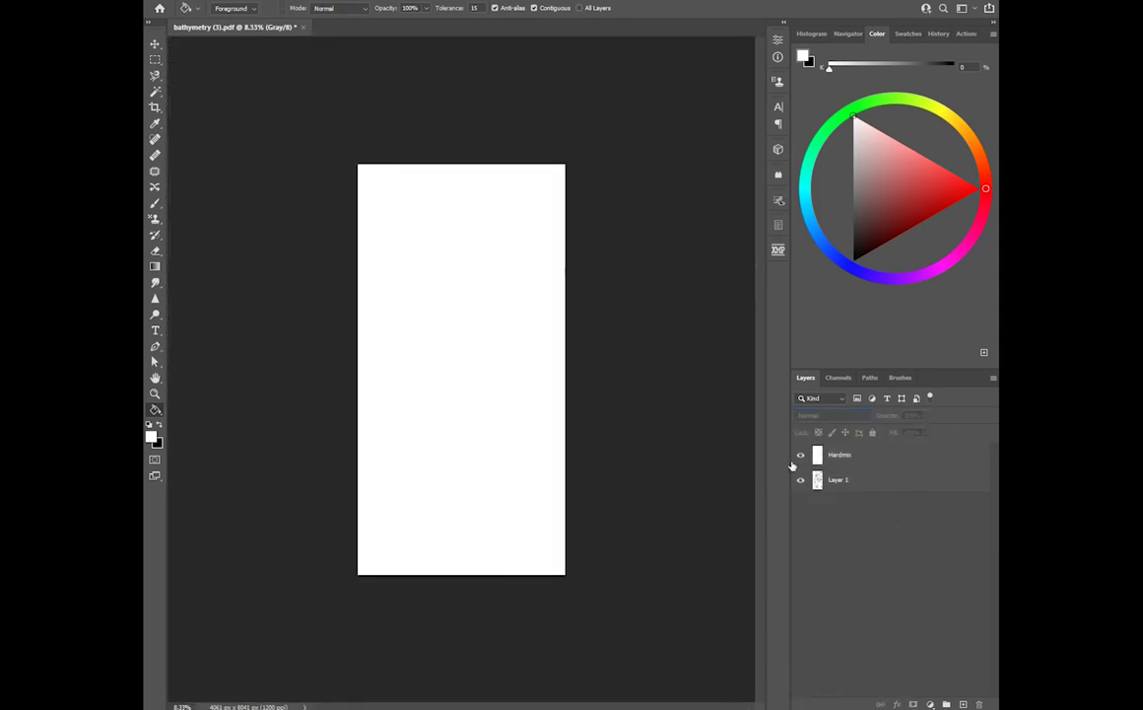
- Toggle the Hardmix layer's visibility to compare, then leave it hidden with Layer 1 active
{"action": "left_click", "coordinate": [858, 481]}
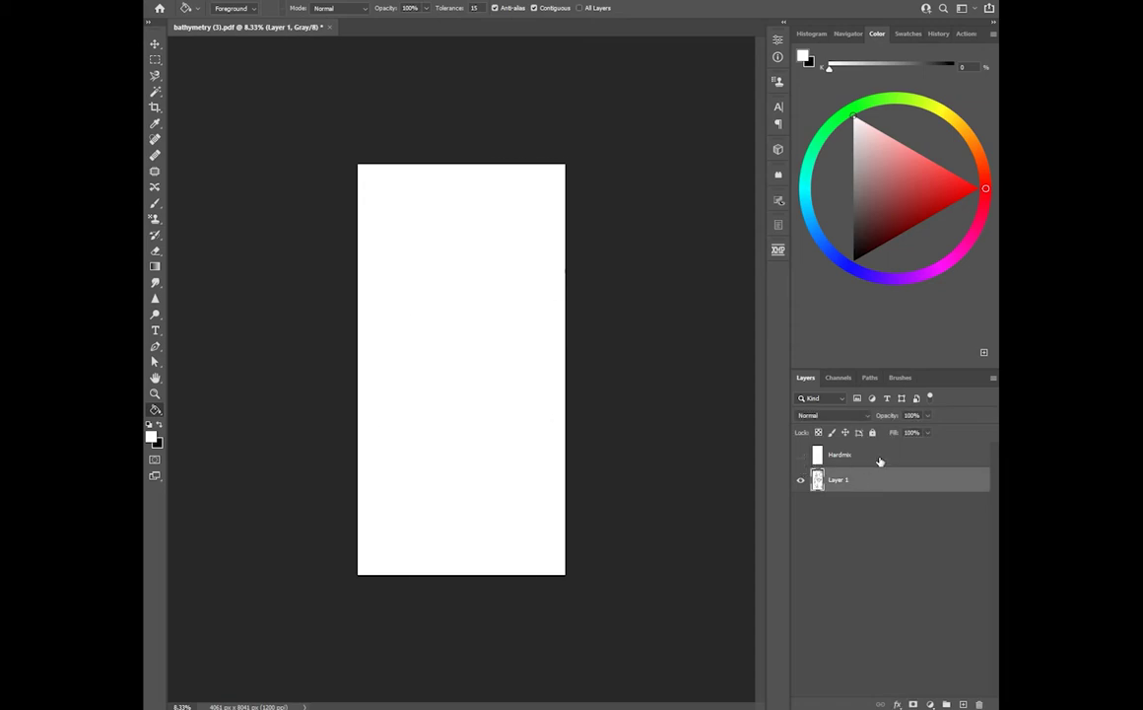
{"action": "left_click", "coordinate": [840, 455]}
{"action": "left_click", "coordinate": [802, 455]}
{"action": "left_click", "coordinate": [843, 482]}
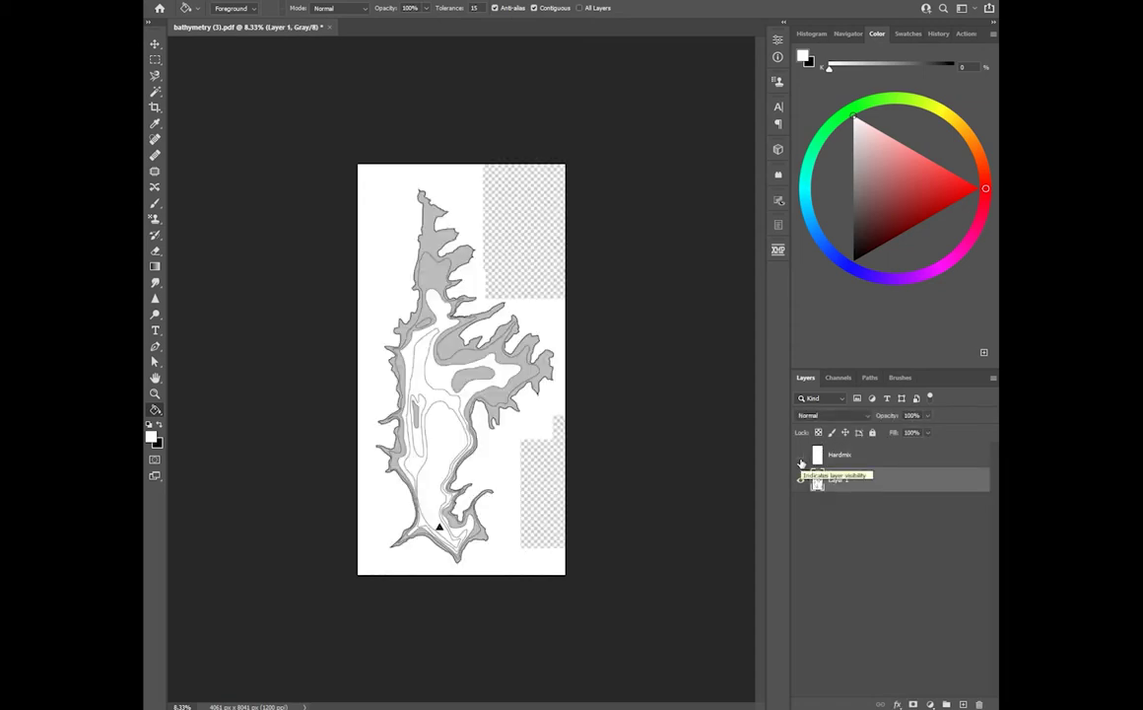
{"action": "left_click", "coordinate": [801, 456]}
{"action": "key", "text": "alt+bracketright"}
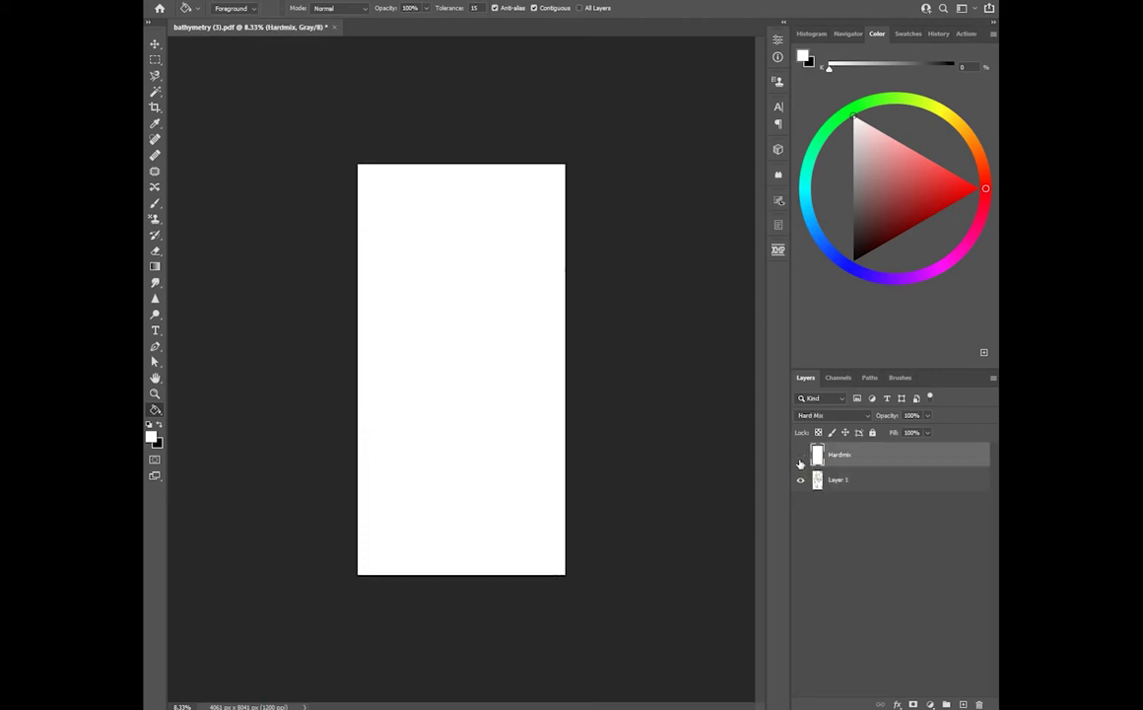
{"action": "left_click", "coordinate": [800, 457]}
{"action": "key", "text": "alt+bracketleft"}
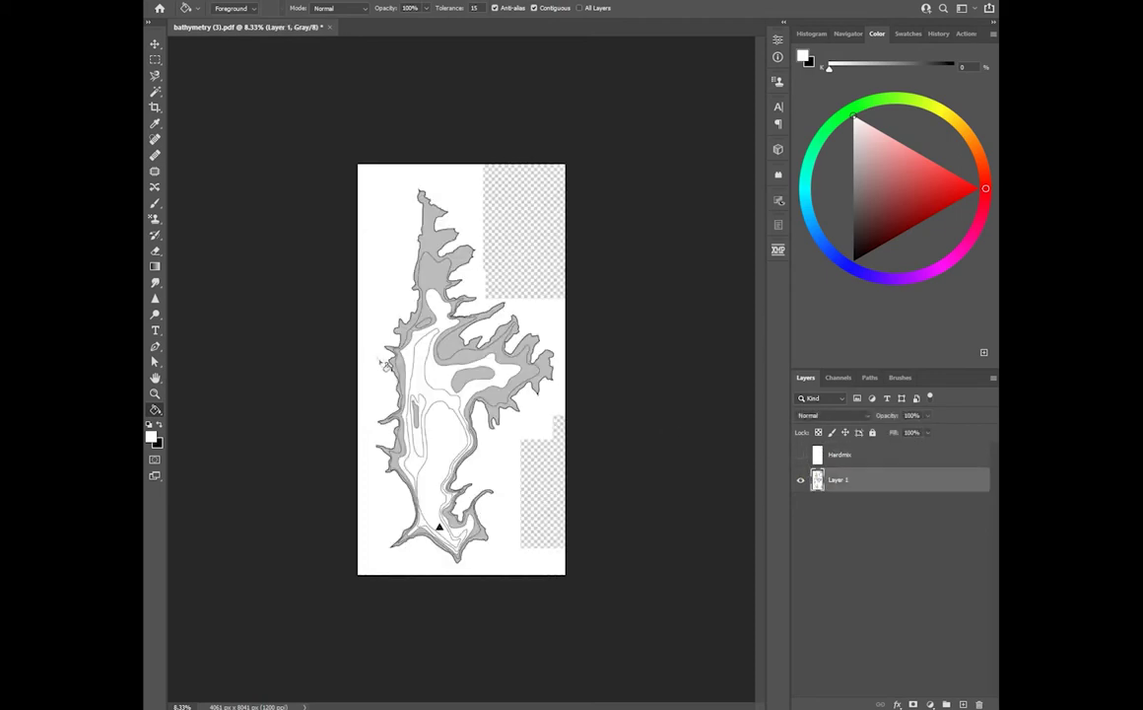
{"action": "scroll", "coordinate": [389, 366], "scroll_direction": "up", "scroll_amount": 3}
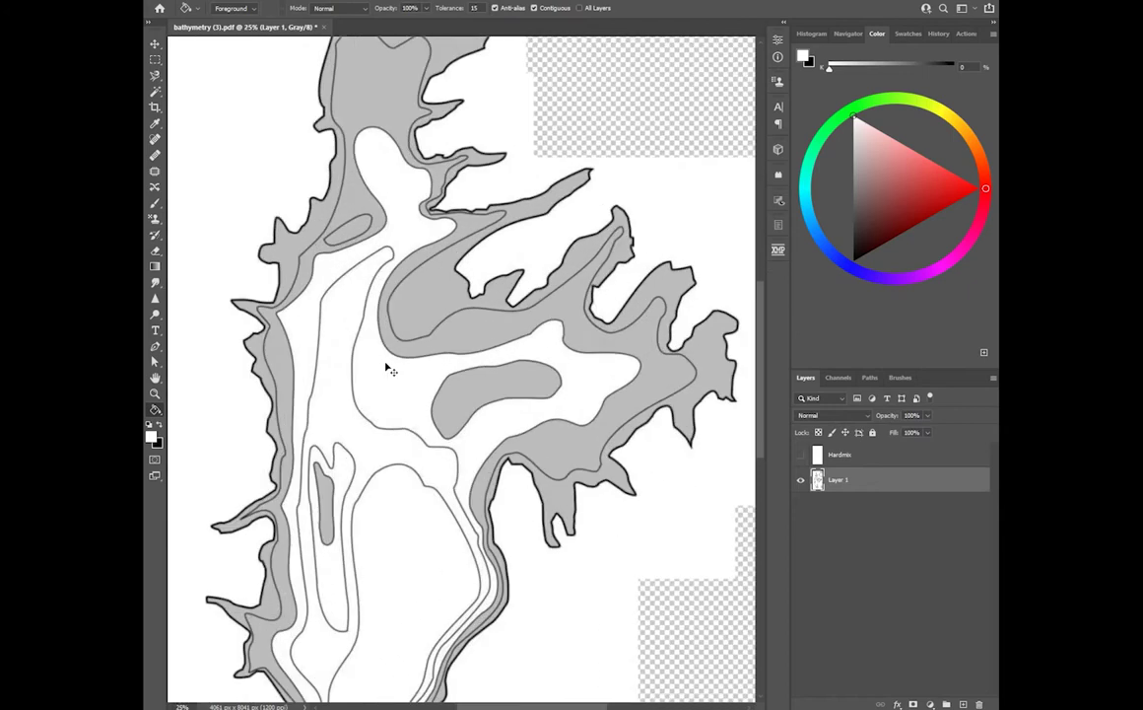
{"action": "key", "text": "ctrl+l"}
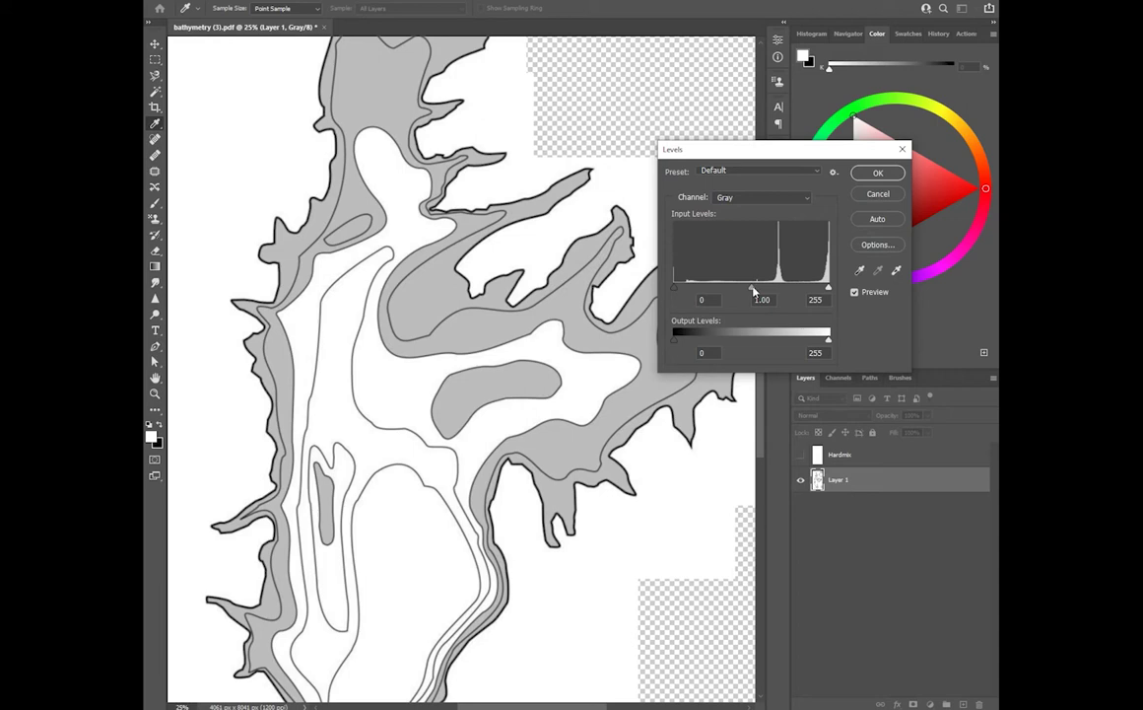
{"action": "left_click_drag", "start_coordinate": [754, 290], "coordinate": [760, 299]}
{"action": "key", "text": "Return"}
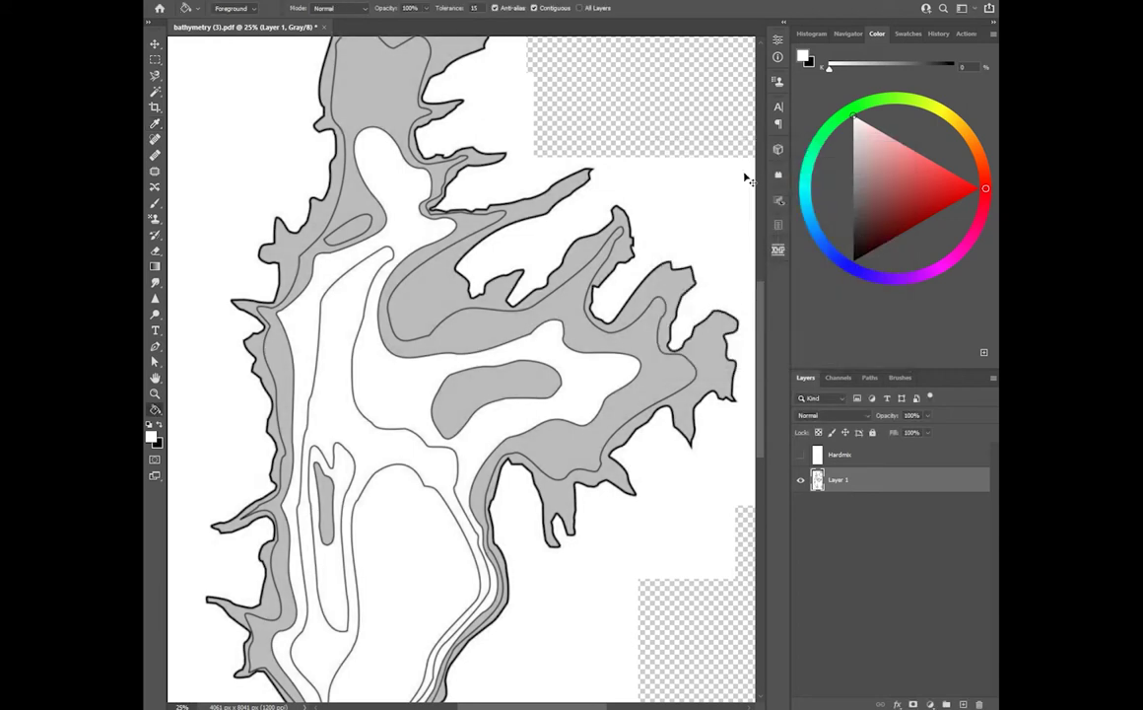
- Adjust Layer 1 with Levels, setting the black input to 71 and the midtone to about 2.61
{"action": "key", "text": "g"}
{"action": "key", "text": "ctrl+l"}
{"action": "left_click_drag", "start_coordinate": [707, 150], "coordinate": [818, 89]}
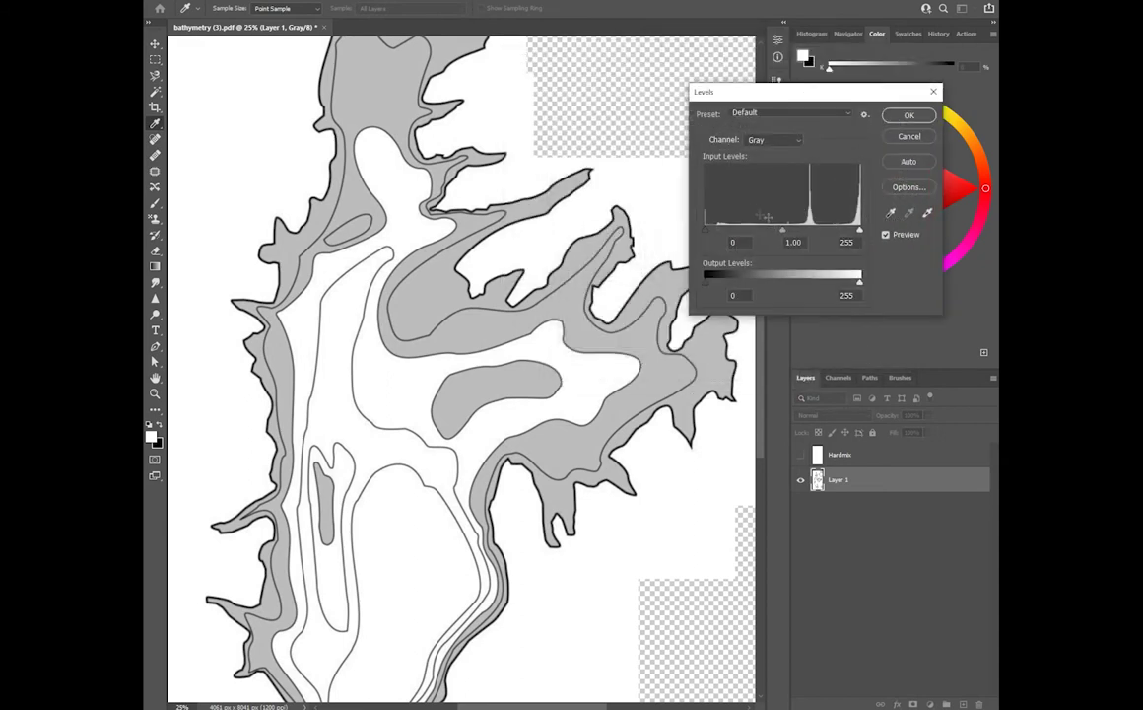
{"action": "left_click_drag", "start_coordinate": [783, 233], "coordinate": [731, 225]}
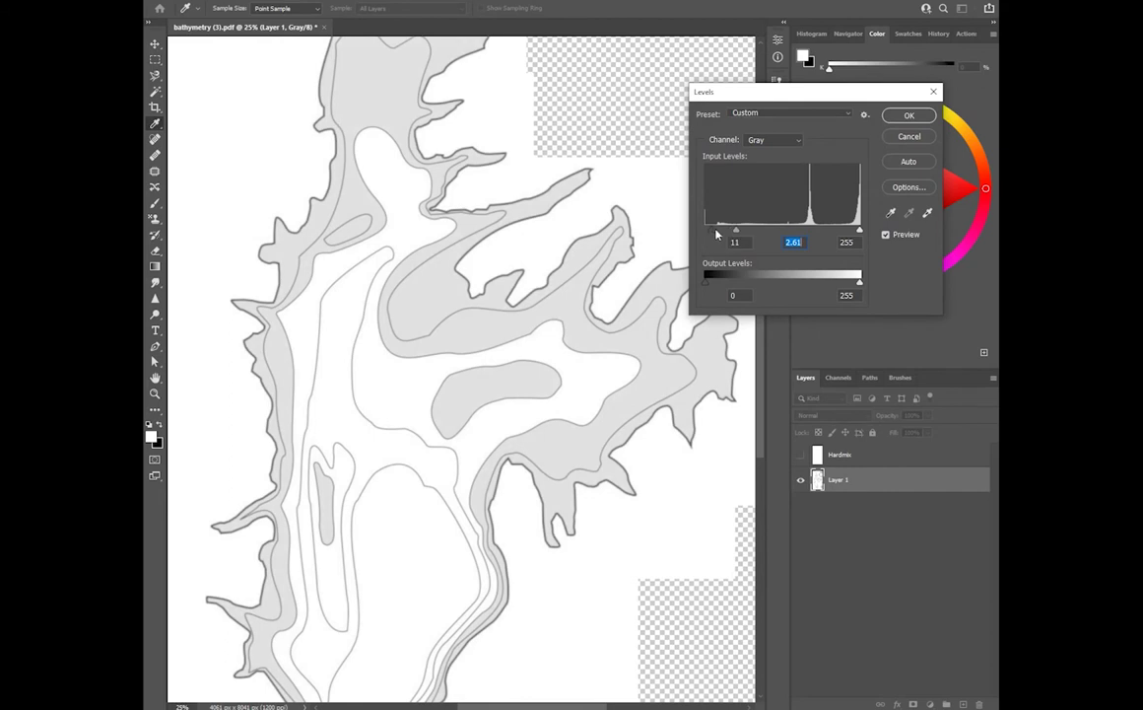
{"action": "left_click_drag", "start_coordinate": [708, 232], "coordinate": [747, 233]}
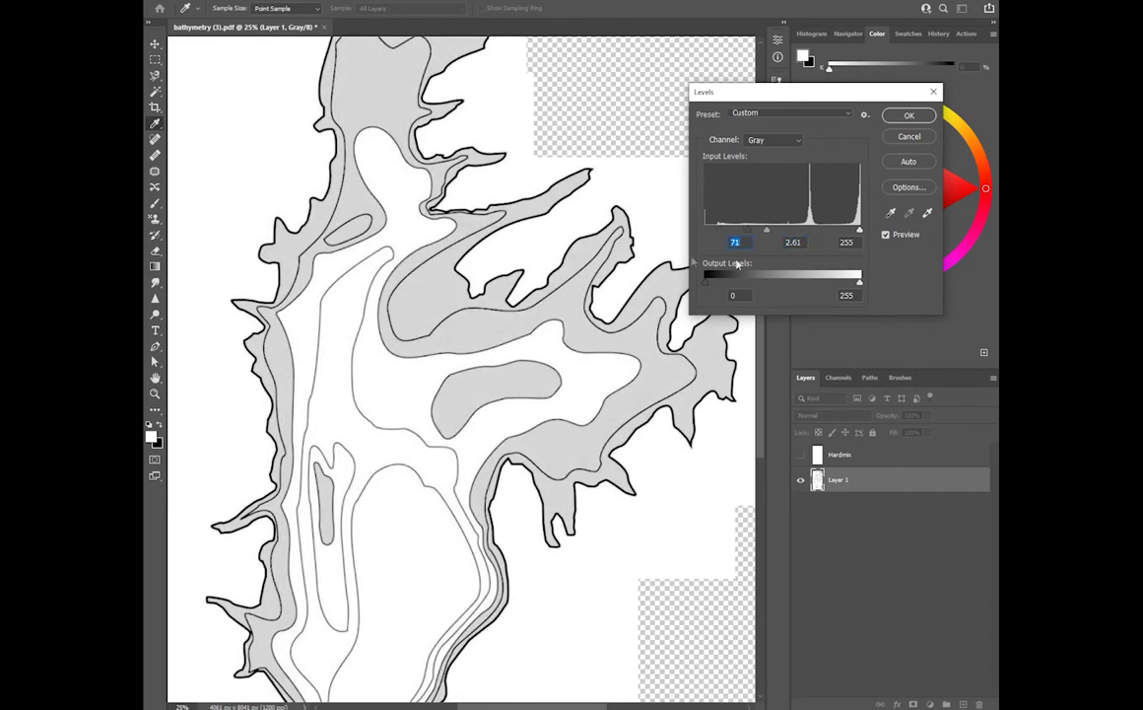
{"action": "left_click_drag", "start_coordinate": [767, 231], "coordinate": [769, 234]}
{"action": "left_click", "coordinate": [899, 116]}
- Make the Hardmix layer visible again and examine how continuous the contour lines are across the map
{"action": "left_click", "coordinate": [839, 455]}
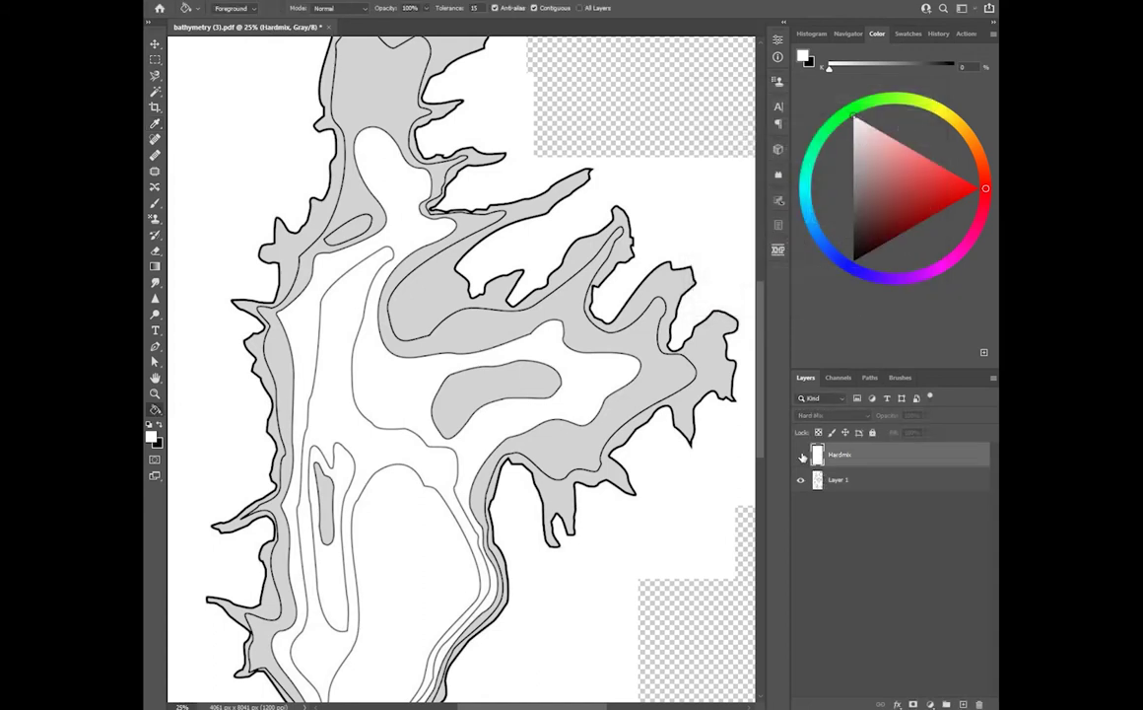
{"action": "key", "text": "g"}
{"action": "scroll", "coordinate": [608, 421], "scroll_direction": "down", "scroll_amount": 2}
{"action": "scroll", "coordinate": [608, 421], "scroll_direction": "down", "scroll_amount": 1}
{"action": "left_click", "coordinate": [801, 455]}
{"action": "scroll", "coordinate": [525, 353], "scroll_direction": "down", "scroll_amount": 1}
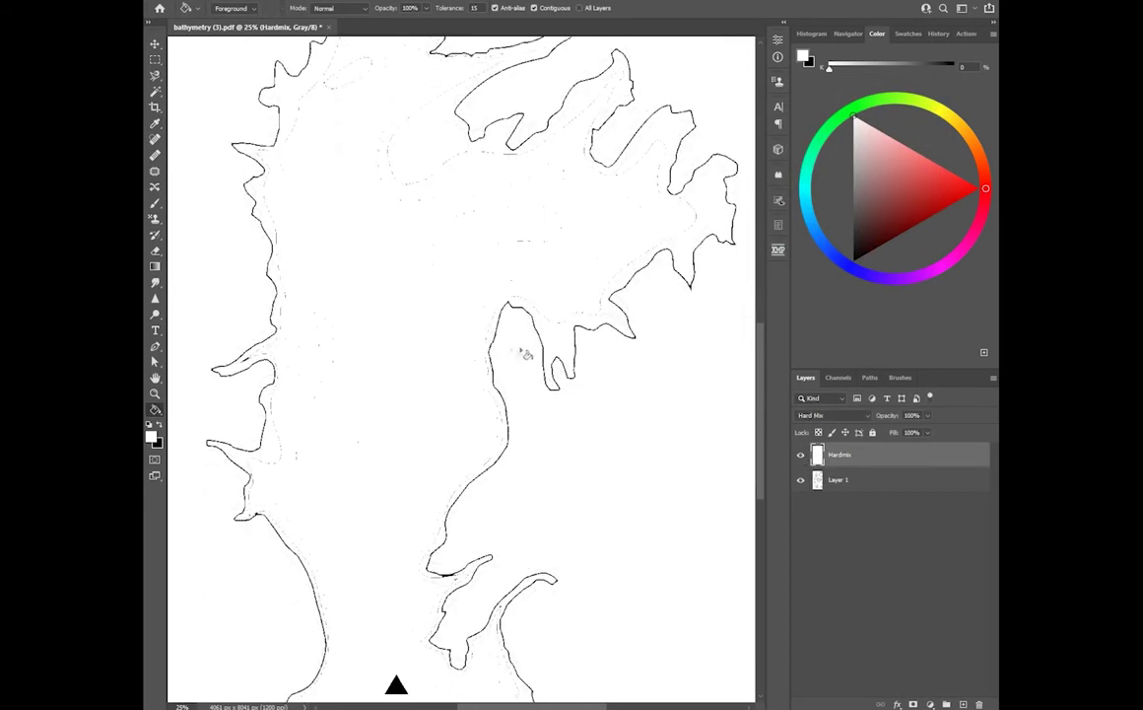
{"action": "scroll", "coordinate": [620, 387], "scroll_direction": "up", "scroll_amount": 5}
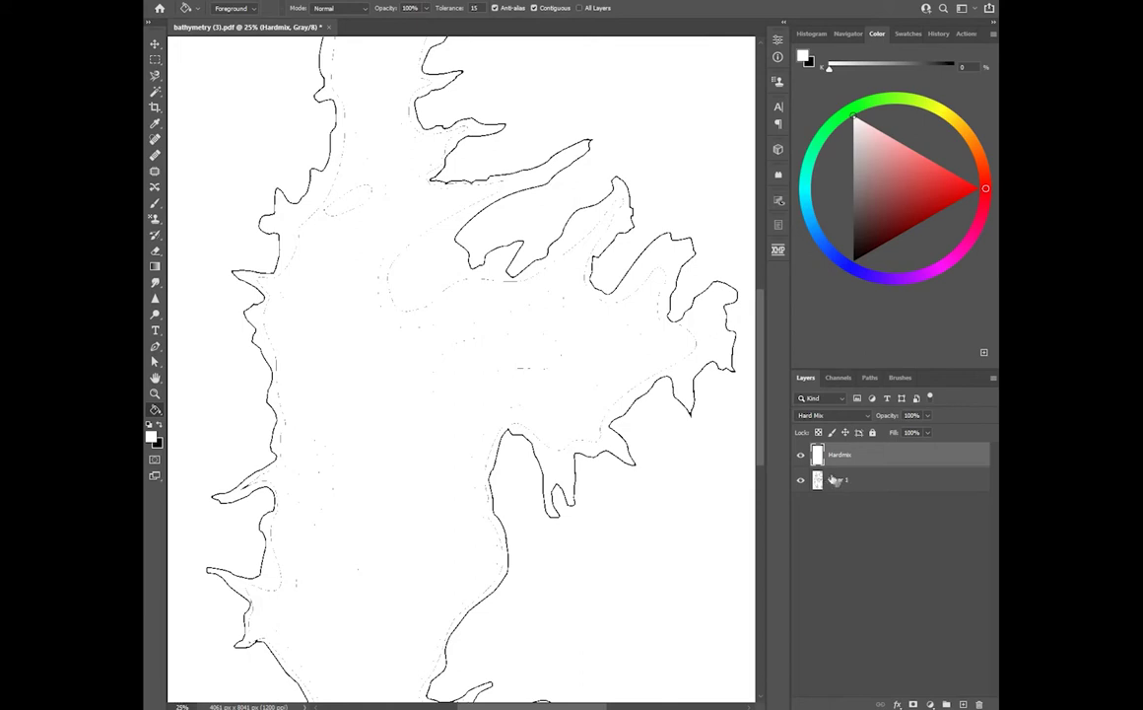
{"action": "scroll", "coordinate": [576, 384], "scroll_direction": "up", "scroll_amount": 5}
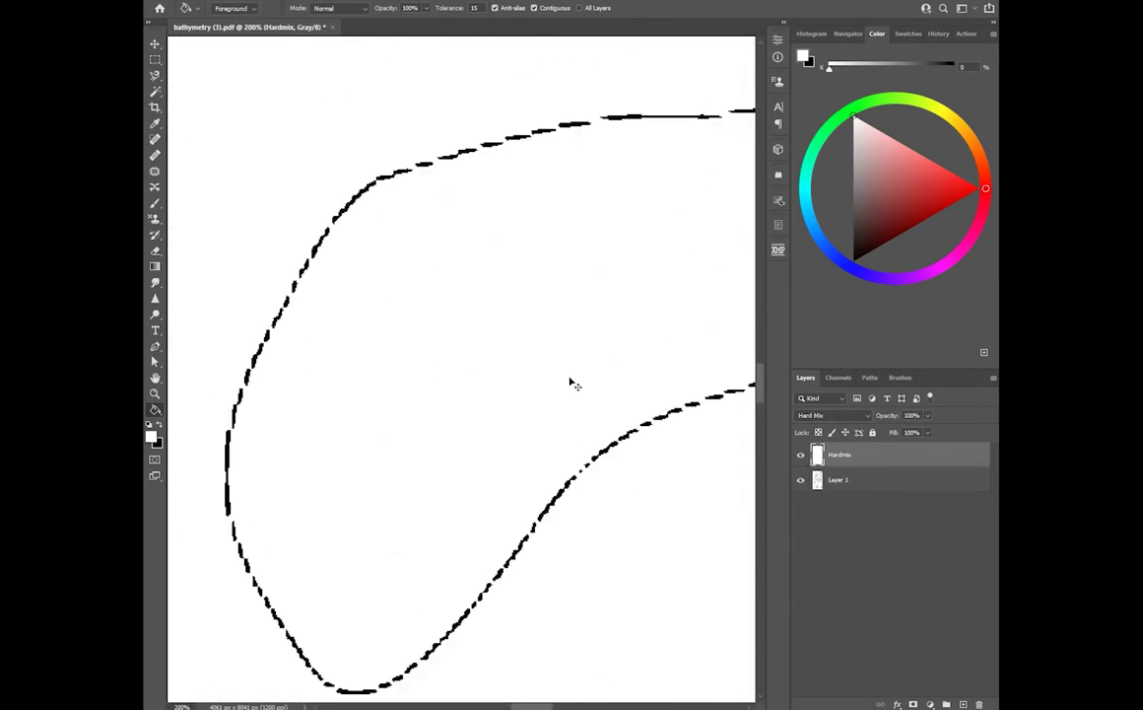
{"action": "scroll", "coordinate": [571, 385], "scroll_direction": "down", "scroll_amount": 1}
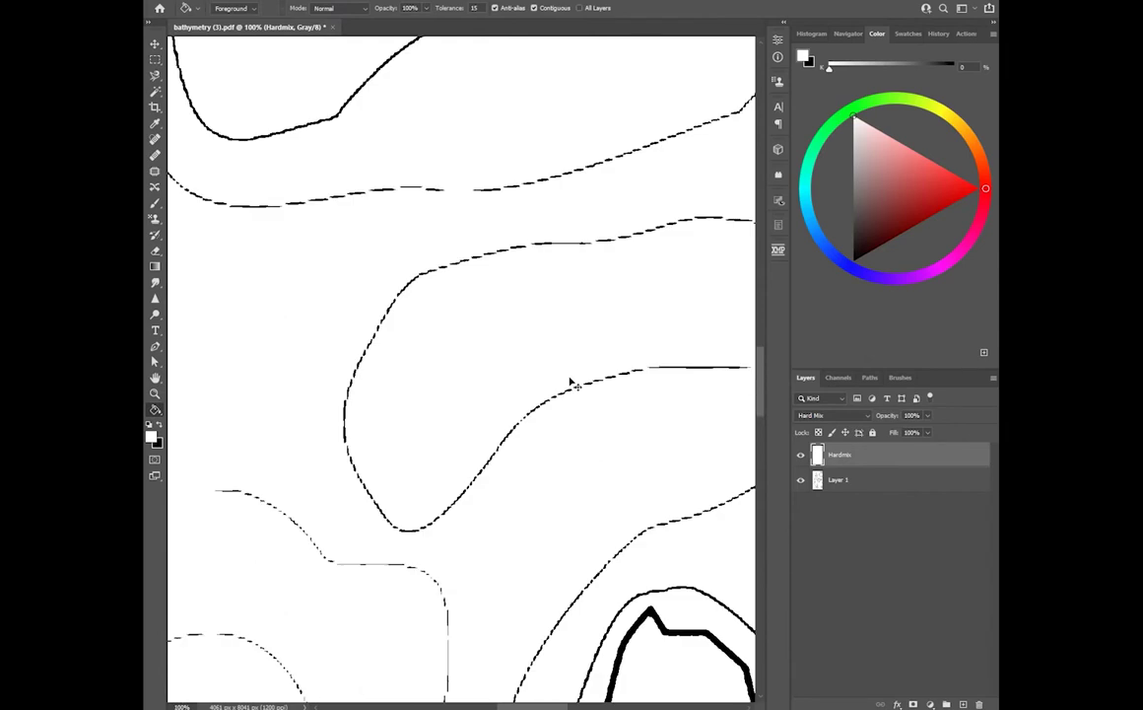
{"action": "scroll", "coordinate": [572, 385], "scroll_direction": "up", "scroll_amount": 1}
{"action": "scroll", "coordinate": [572, 385], "scroll_direction": "down", "scroll_amount": 2}
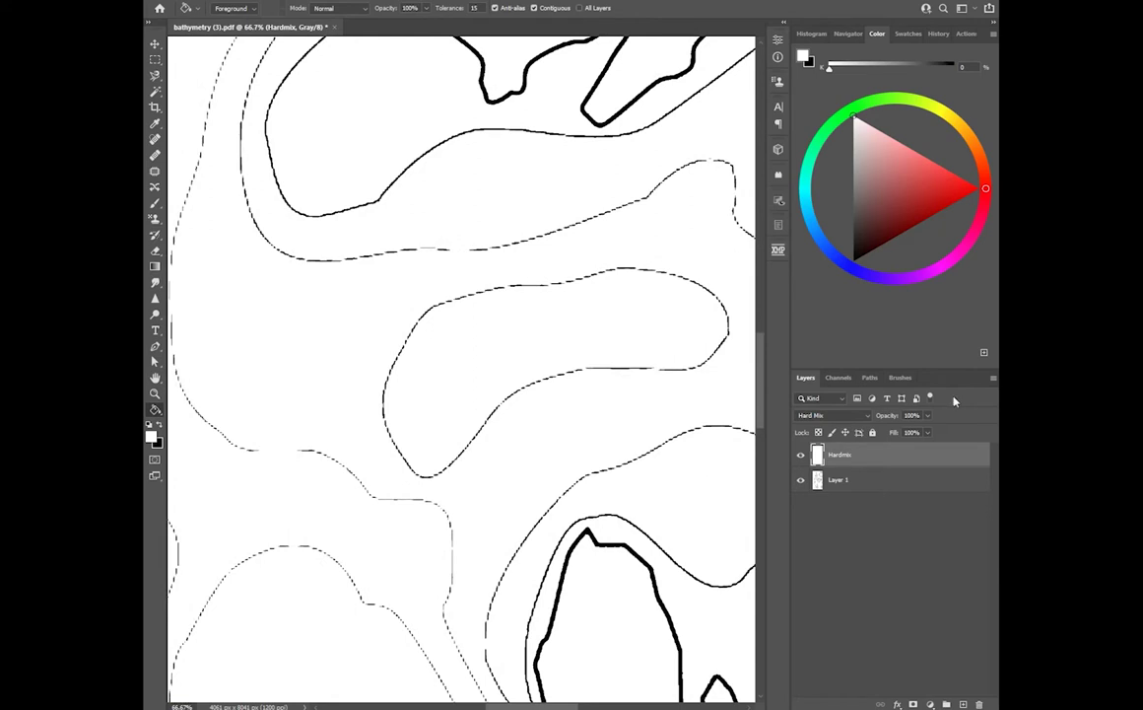
- Try to merge the Hardmix layer and Layer 1 into a single layer
{"action": "left_click", "coordinate": [858, 479], "text": "shift"}
{"action": "right_click", "coordinate": [887, 479]}
{"action": "left_click", "coordinate": [952, 334]}
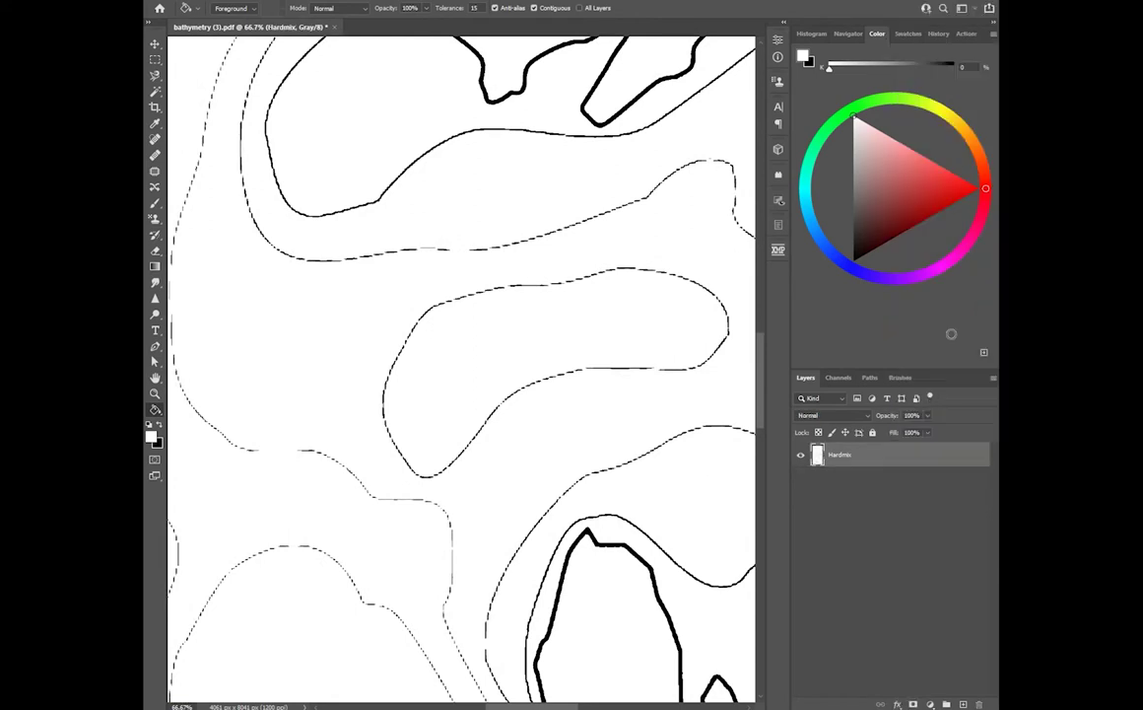
{"action": "key", "text": "ctrl+minus"}
{"action": "key", "text": "ctrl+minus"}
{"action": "key", "text": "ctrl+minus"}
{"action": "key", "text": "ctrl+minus"}
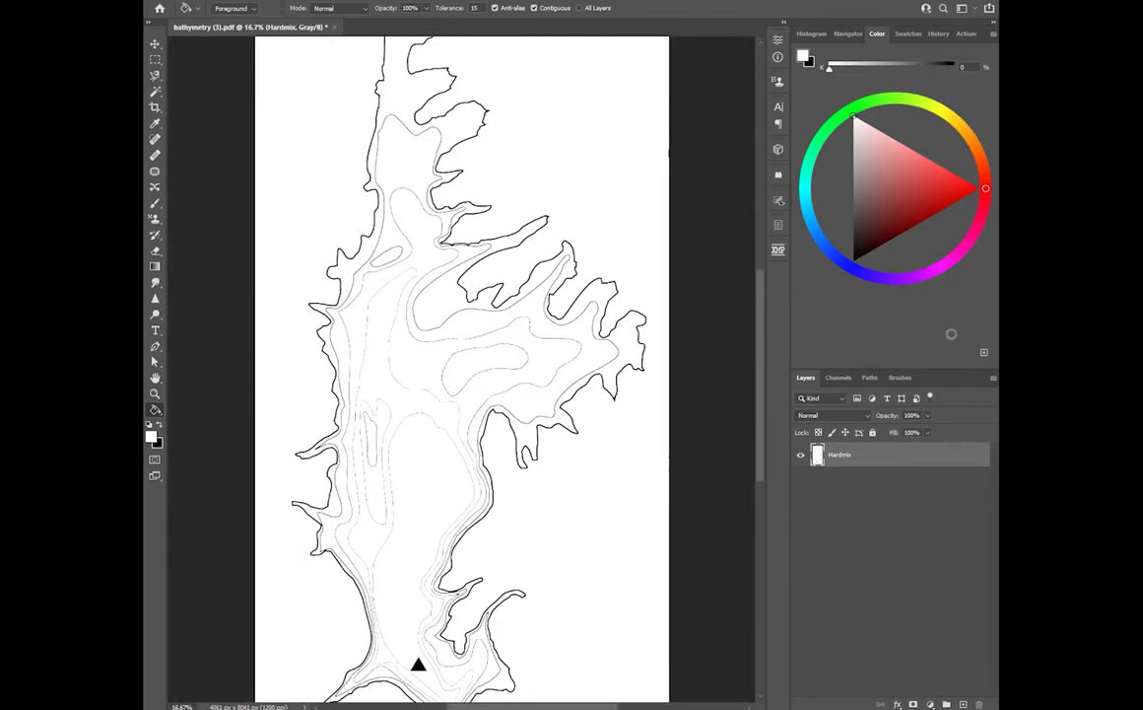
{"action": "key", "text": "ctrl+z"}
- Darken the Hardmix layer with Levels by setting the white output level to 77, thickening the contour lines
{"action": "key", "text": "ctrl+plus"}
{"action": "key", "text": "ctrl+plus"}
{"action": "key", "text": "ctrl+plus"}
{"action": "key", "text": "ctrl+plus"}
{"action": "key", "text": "ctrl+plus"}
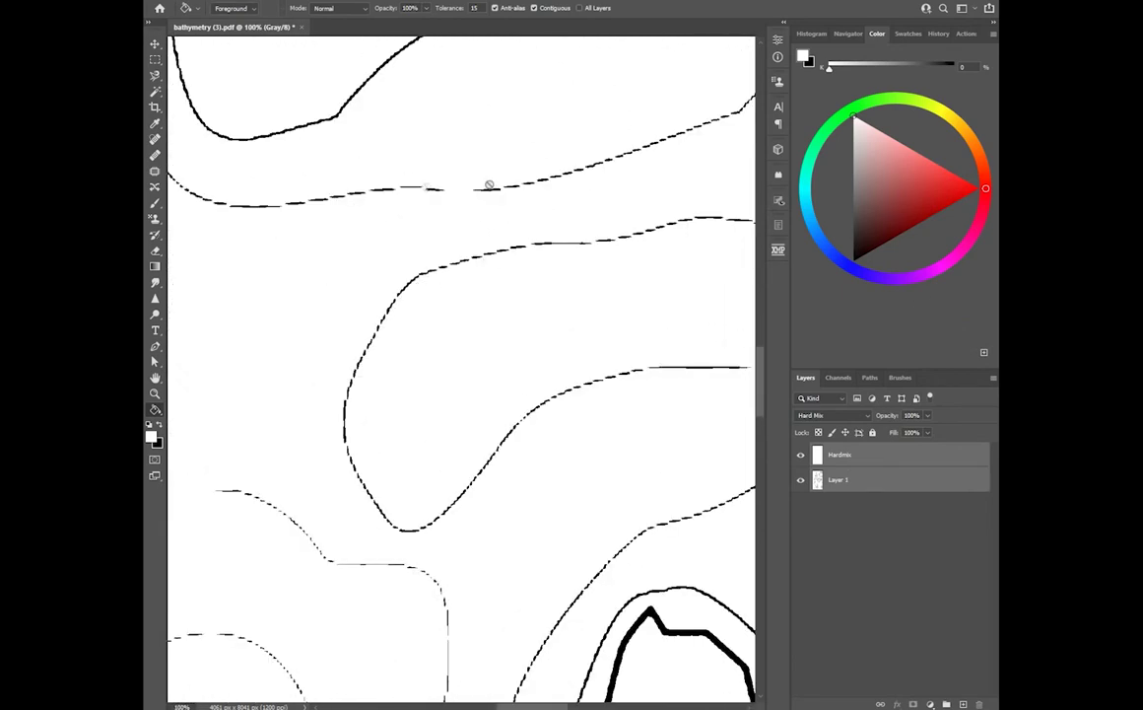
{"action": "key", "text": "c"}
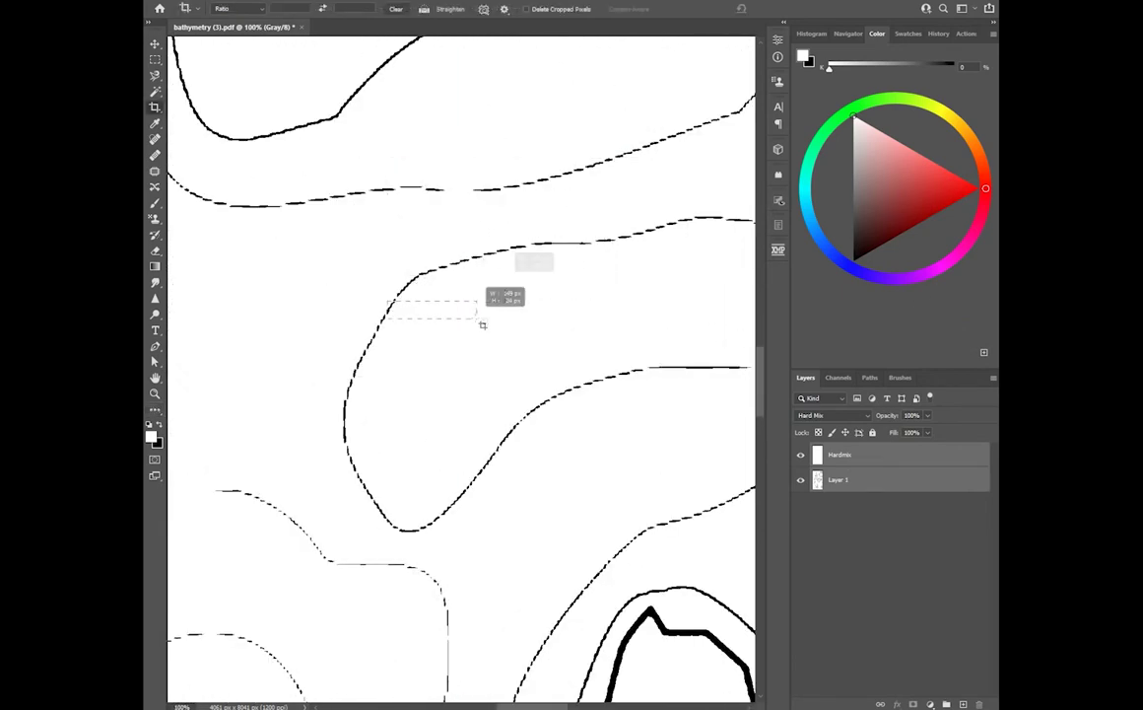
{"action": "scroll", "coordinate": [614, 559], "scroll_direction": "left", "scroll_amount": 8}
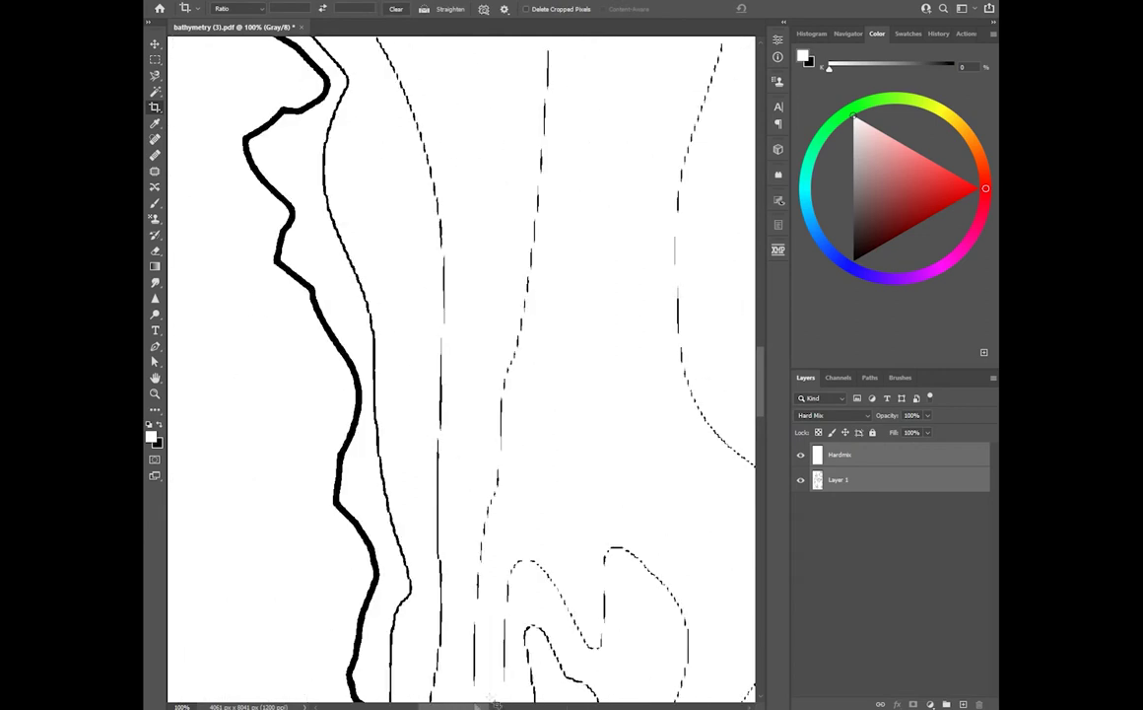
{"action": "left_click", "coordinate": [868, 464]}
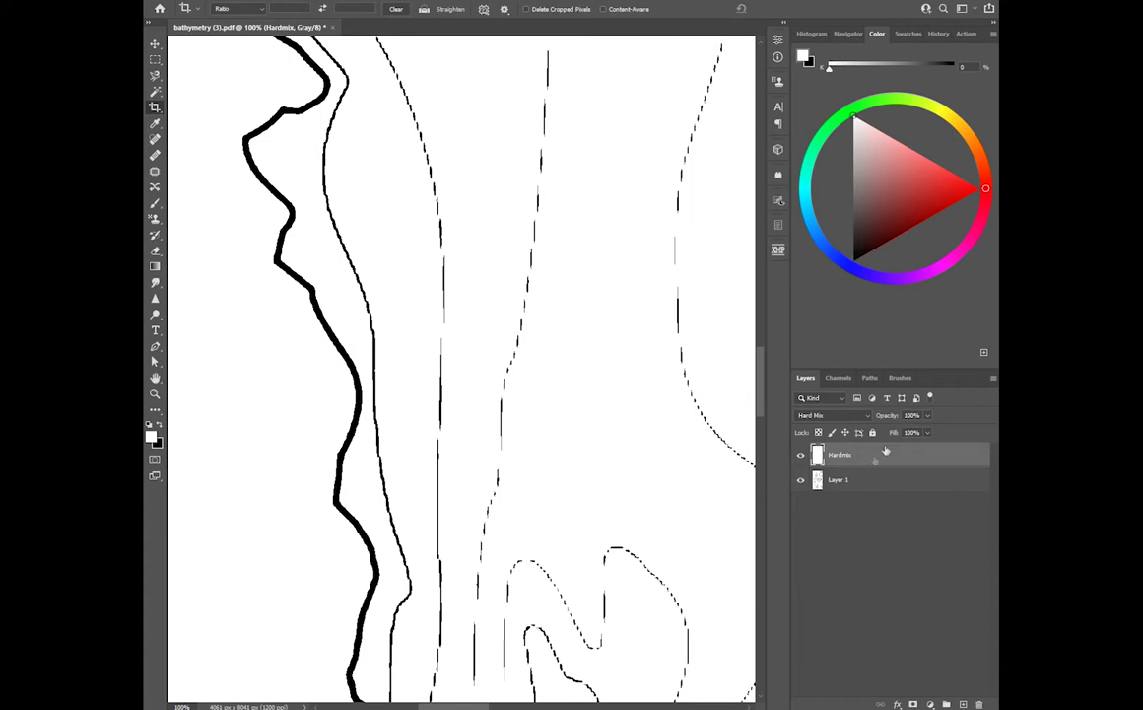
{"action": "key", "text": "i"}
{"action": "key", "text": "ctrl+l"}
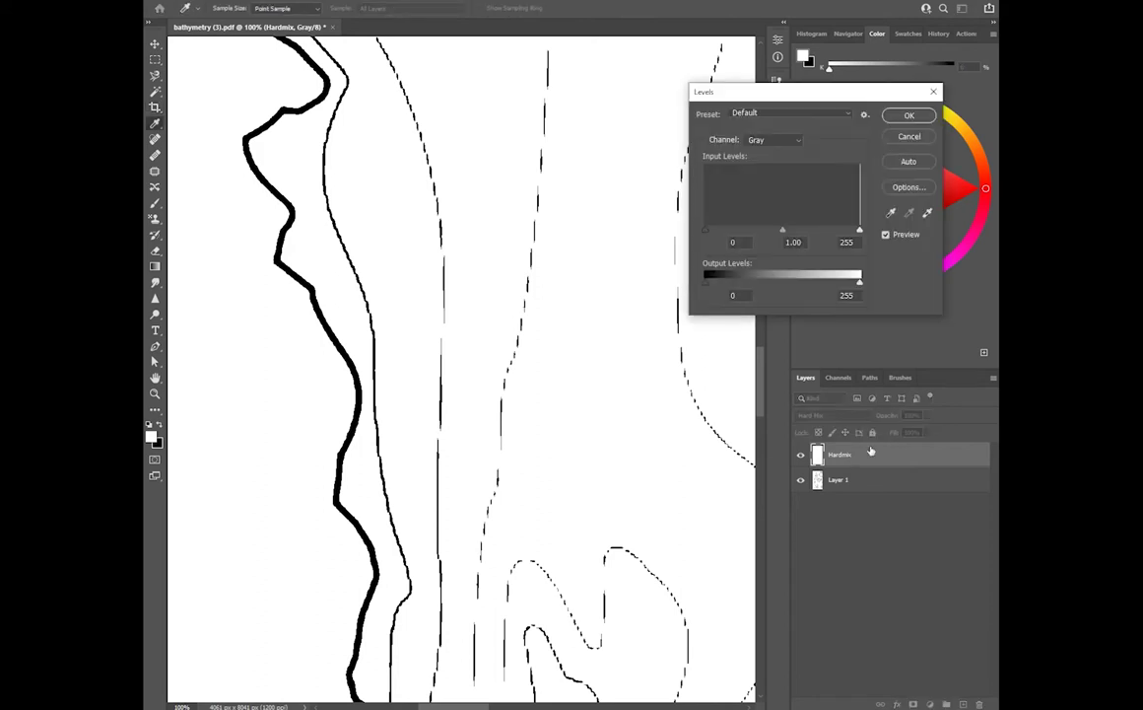
{"action": "left_click_drag", "start_coordinate": [785, 92], "coordinate": [298, 112]}
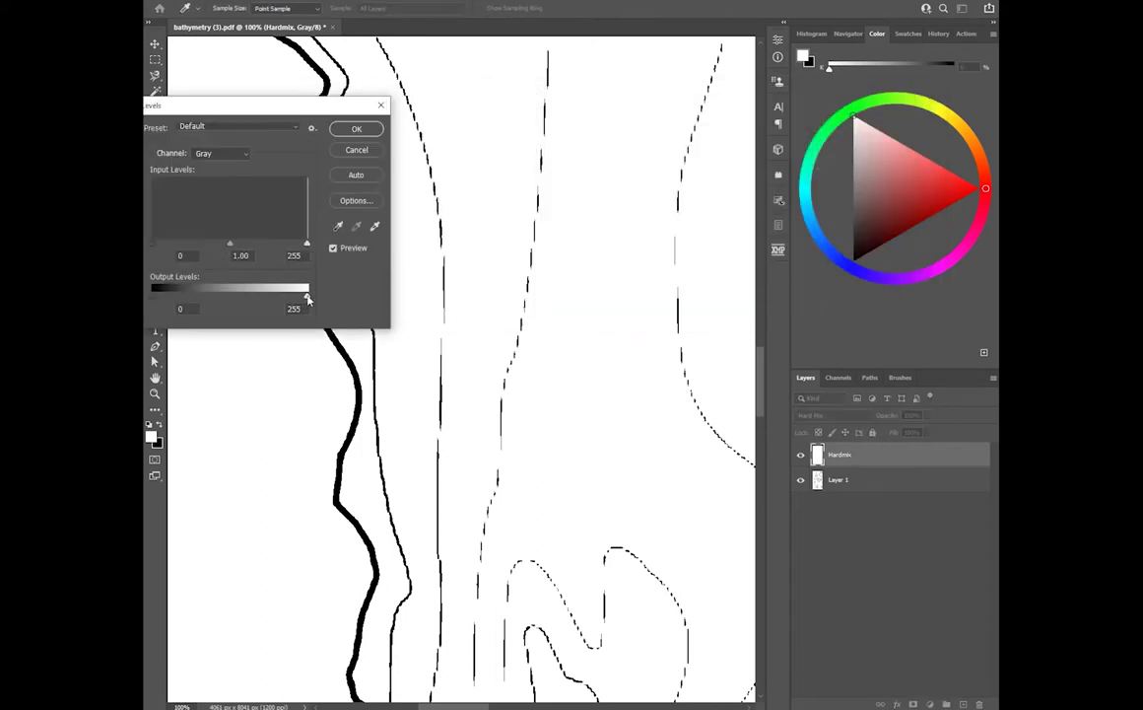
{"action": "left_click_drag", "start_coordinate": [306, 298], "coordinate": [198, 298]}
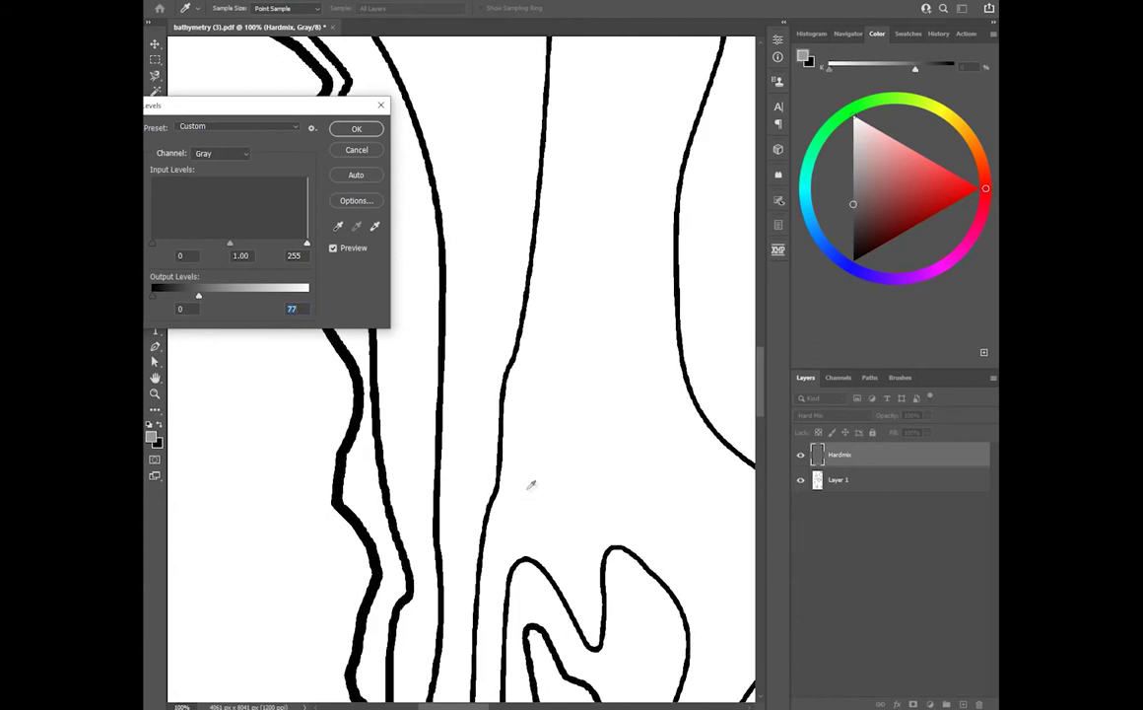
{"action": "left_click", "coordinate": [356, 128]}
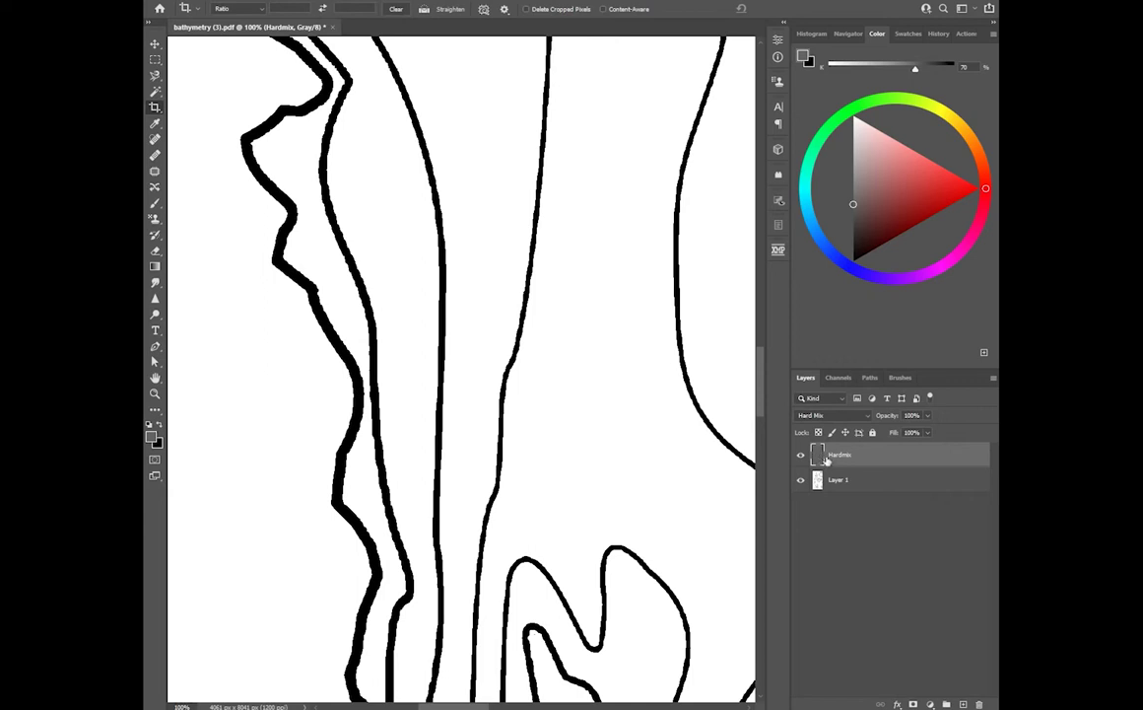
- Examine the thickened contour lines across the map at several zoom levels and check the Hardmix layer's opacity
{"action": "scroll", "coordinate": [666, 512], "scroll_direction": "down", "scroll_amount": 3}
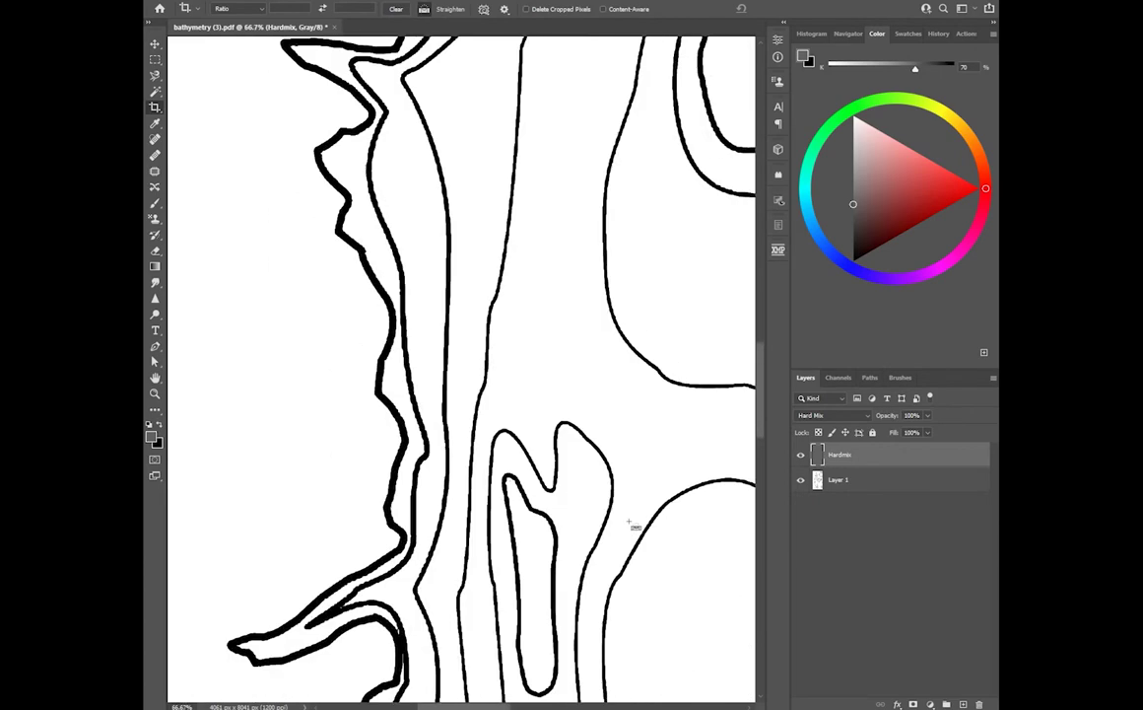
{"action": "scroll", "coordinate": [630, 526], "scroll_direction": "down", "scroll_amount": 3}
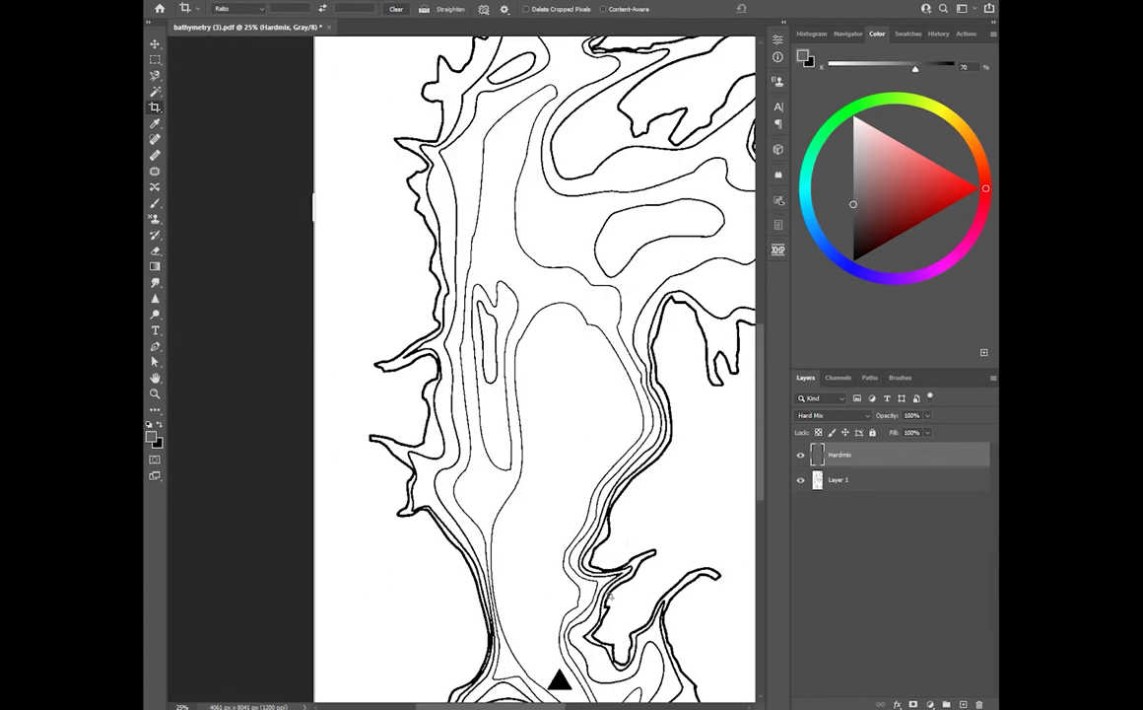
{"action": "scroll", "coordinate": [610, 595], "scroll_direction": "down", "scroll_amount": 2}
{"action": "scroll", "coordinate": [603, 568], "scroll_direction": "right", "scroll_amount": 6}
{"action": "scroll", "coordinate": [603, 566], "scroll_direction": "left", "scroll_amount": 5}
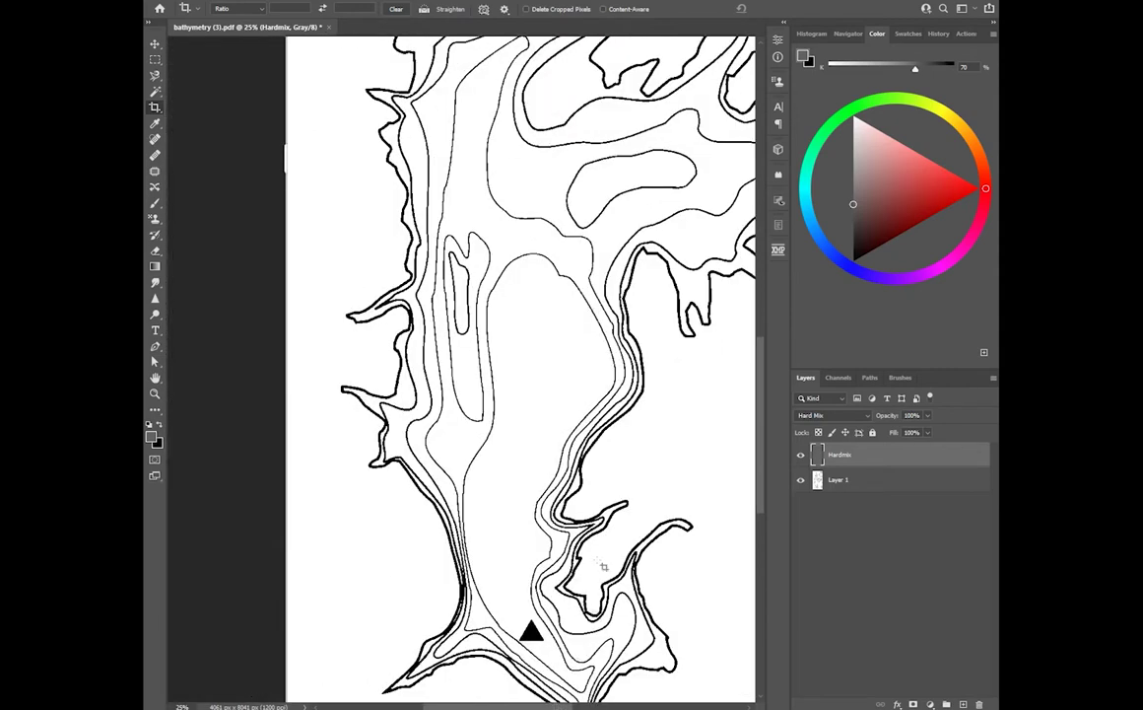
{"action": "scroll", "coordinate": [603, 565], "scroll_direction": "up", "scroll_amount": 1}
{"action": "scroll", "coordinate": [599, 542], "scroll_direction": "up", "scroll_amount": 2}
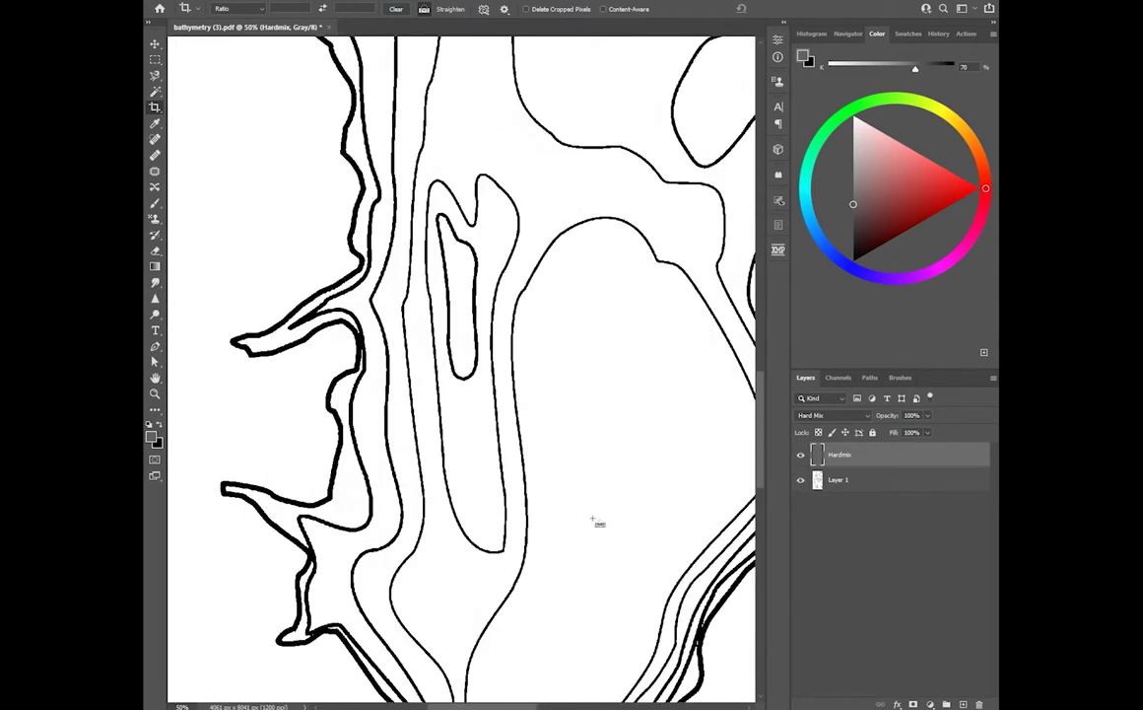
{"action": "scroll", "coordinate": [593, 519], "scroll_direction": "up", "scroll_amount": 3}
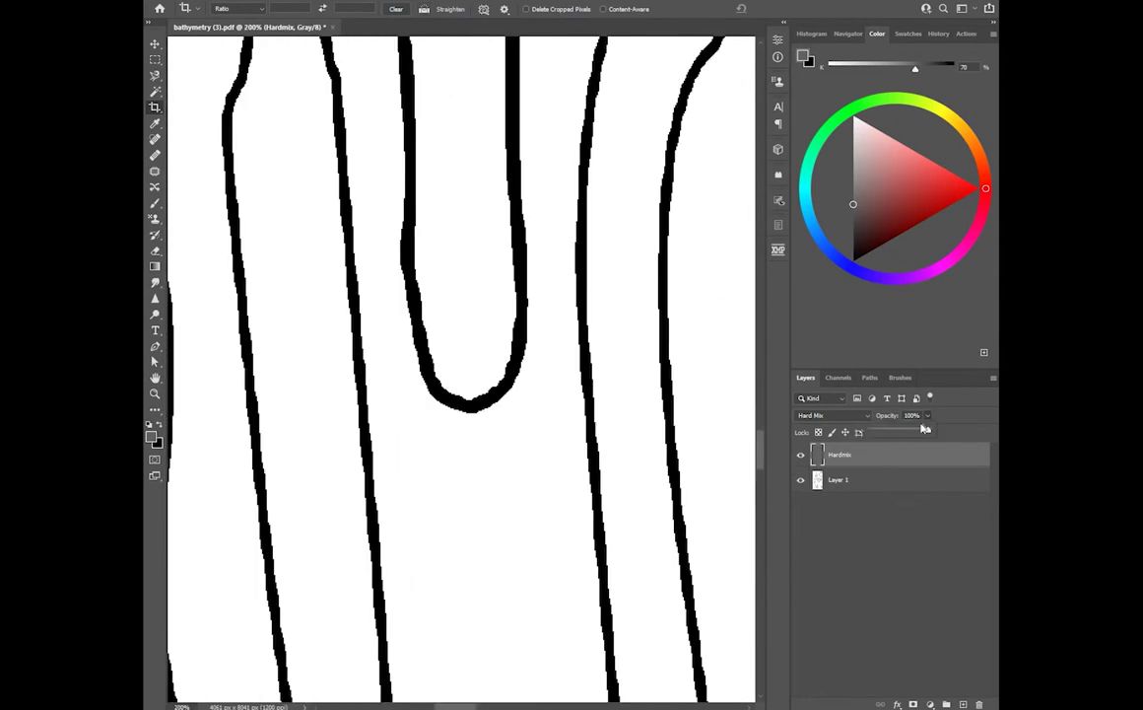
{"action": "left_click", "coordinate": [928, 415]}
{"action": "mouse_move", "coordinate": [928, 432]}
{"action": "left_mouse_down"}
{"action": "mouse_move", "coordinate": [873, 433]}
{"action": "mouse_move", "coordinate": [928, 430]}
{"action": "left_mouse_up"}
- Merge Layer 1 and the Hardmix layer into a single layer
{"action": "key", "text": "ctrl+minus"}
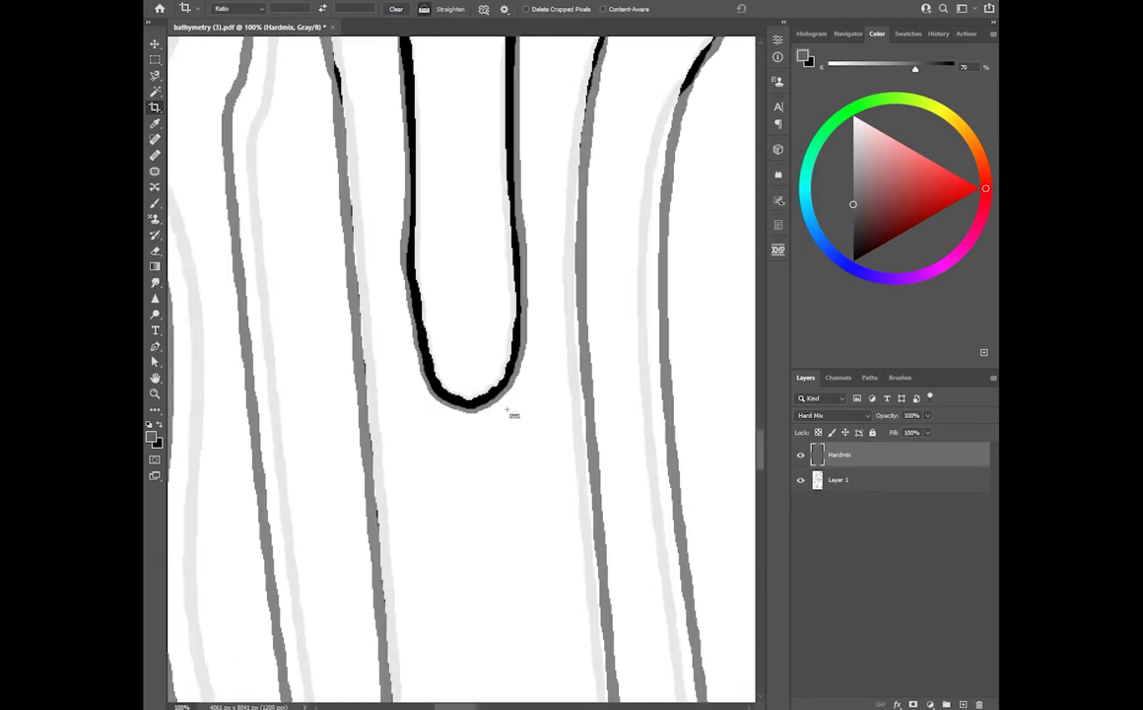
{"action": "key", "text": "ctrl+minus"}
{"action": "key", "text": "ctrl+minus"}
{"action": "key", "text": "ctrl+minus"}
{"action": "key", "text": "ctrl+minus"}
{"action": "key", "text": "ctrl+minus"}
{"action": "key", "text": "ctrl+minus"}
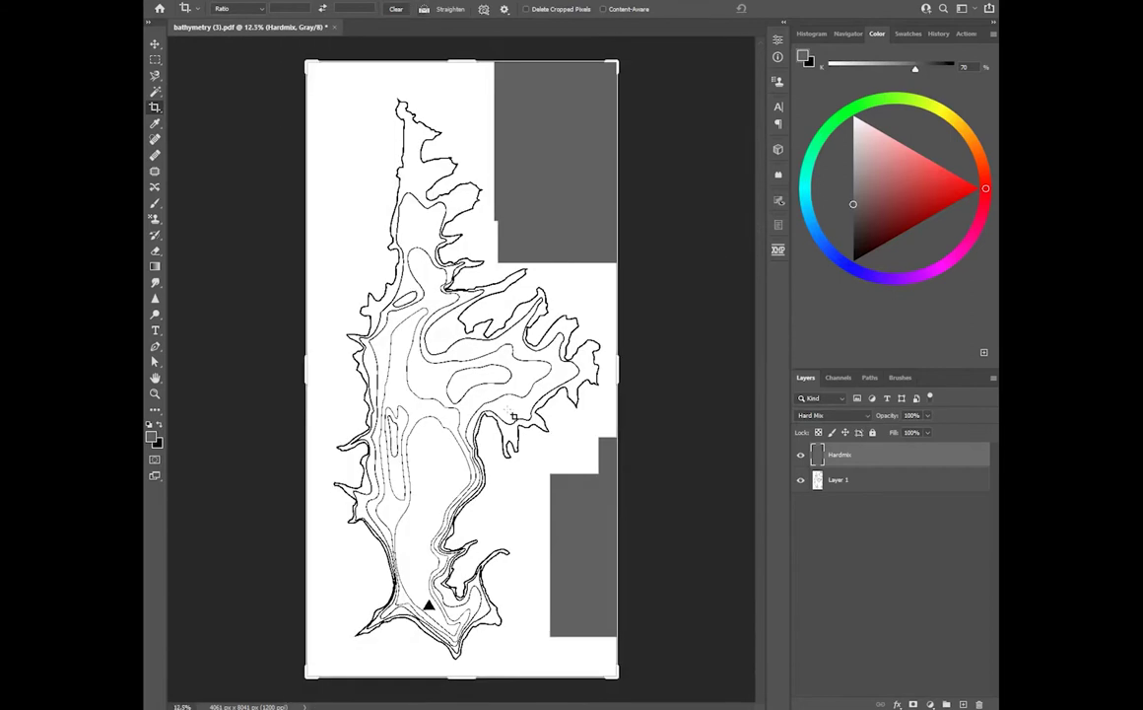
{"action": "left_click", "coordinate": [871, 477]}
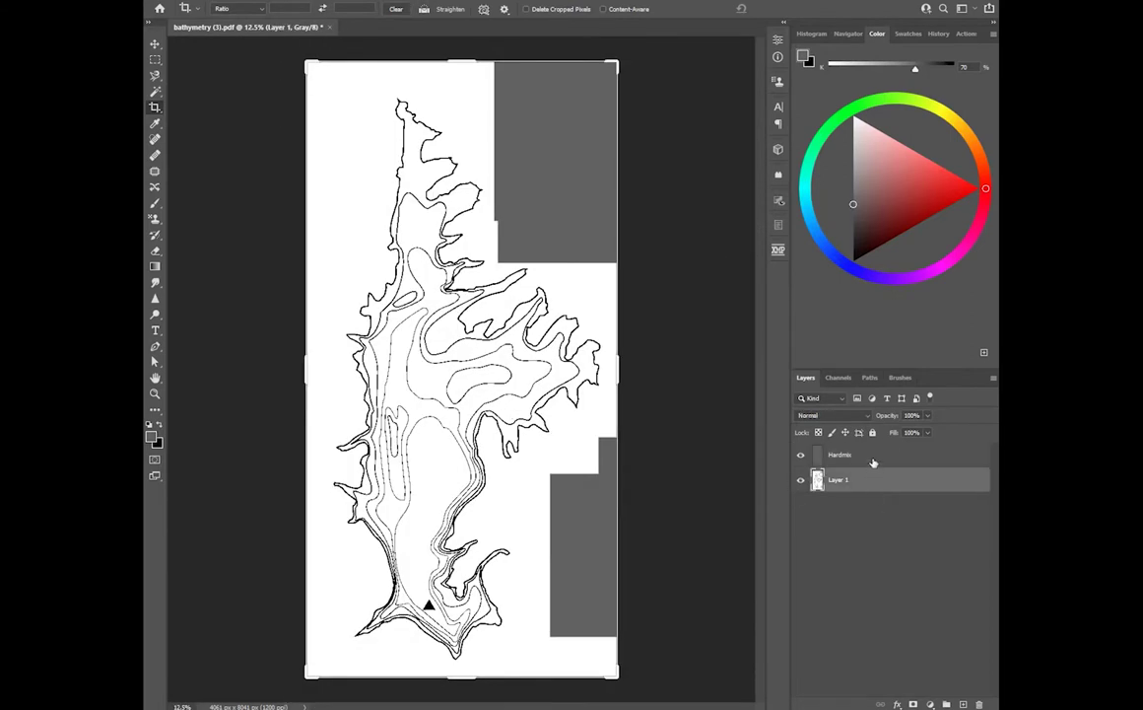
{"action": "left_click", "coordinate": [871, 459], "text": "shift"}
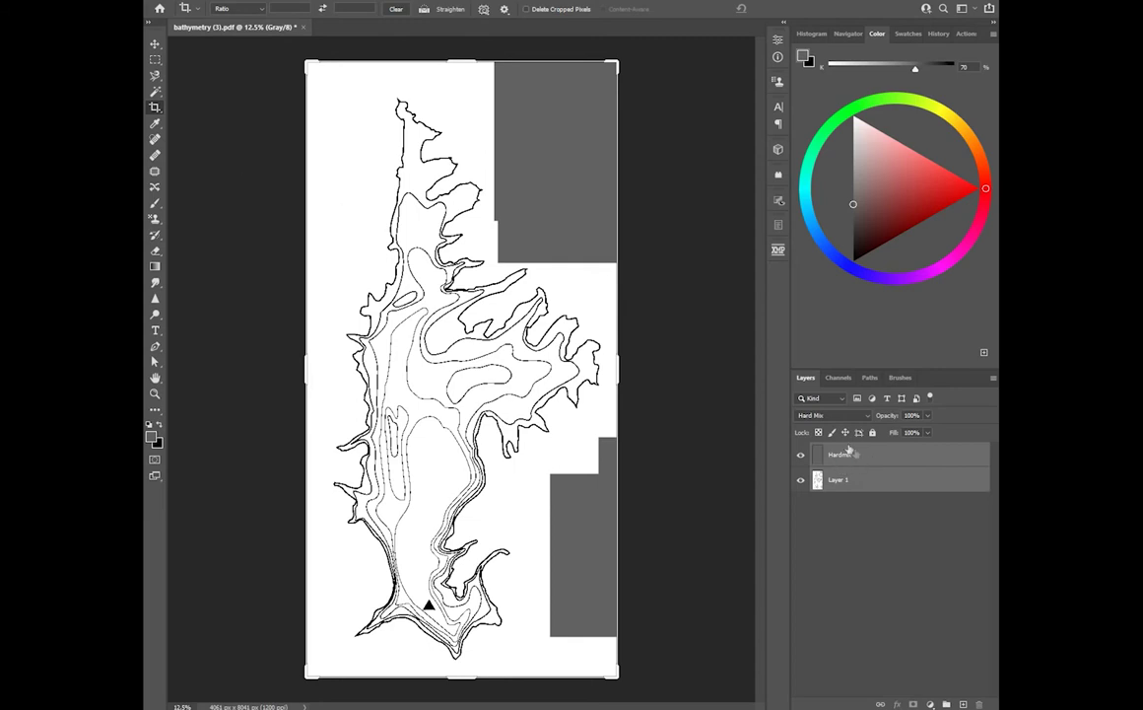
{"action": "right_click", "coordinate": [896, 467]}
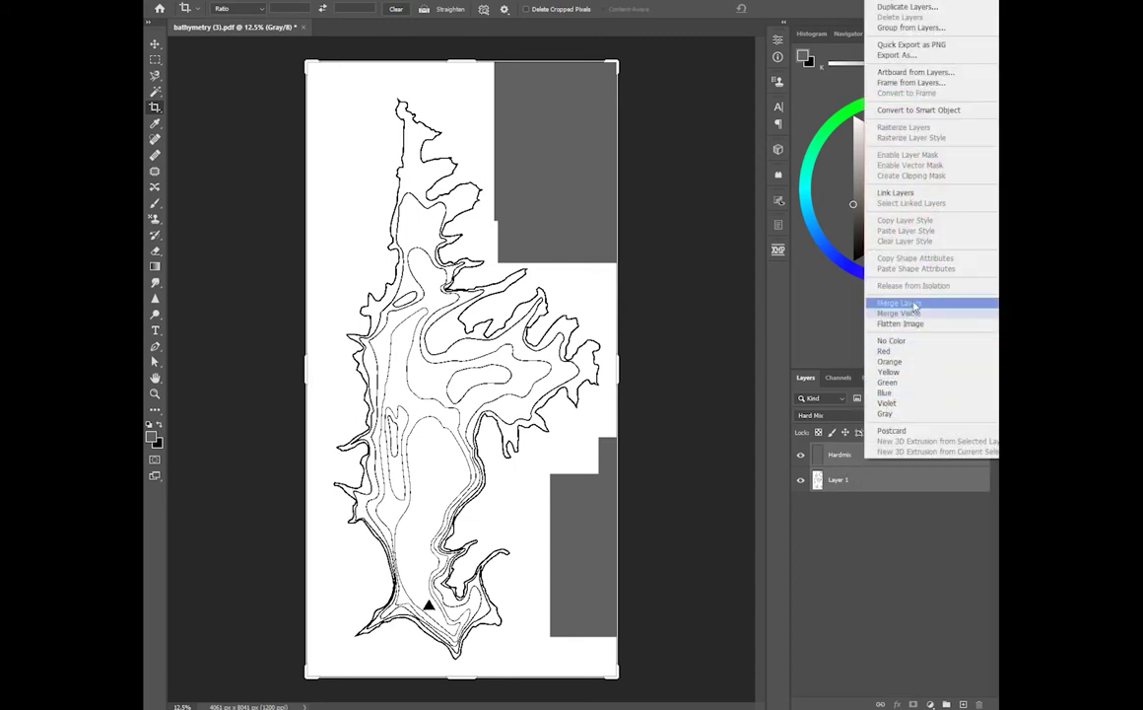
{"action": "left_click", "coordinate": [914, 302]}
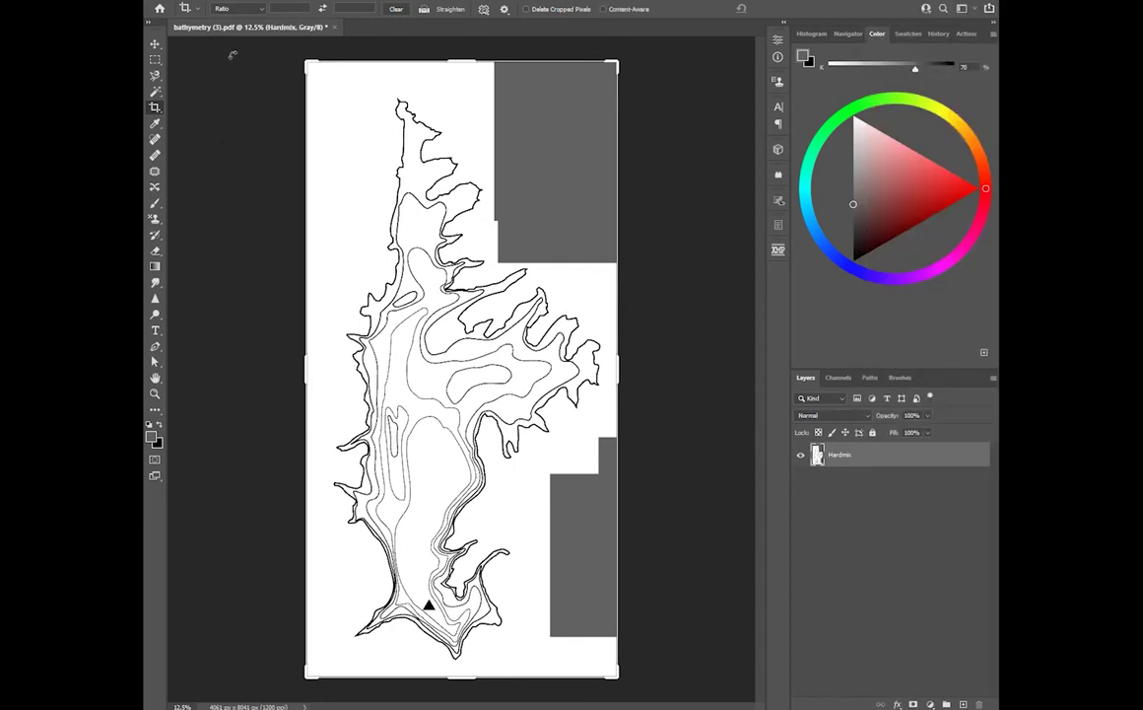
- Delete the gray blocks along the map's right edge, upper and lower, using rectangular marquee selections
{"action": "left_click", "coordinate": [155, 59]}
{"action": "left_click_drag", "start_coordinate": [487, 61], "coordinate": [659, 263]}
{"action": "key", "text": "Delete"}
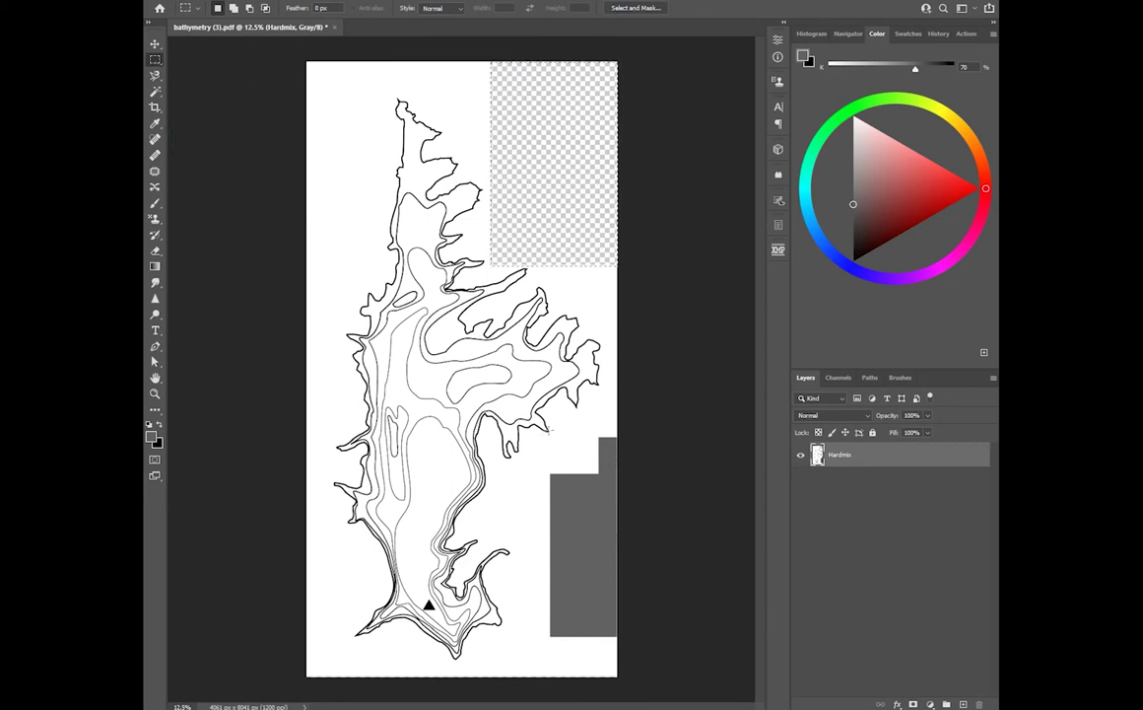
{"action": "left_click_drag", "start_coordinate": [540, 435], "coordinate": [636, 652]}
{"action": "key", "text": "Delete"}
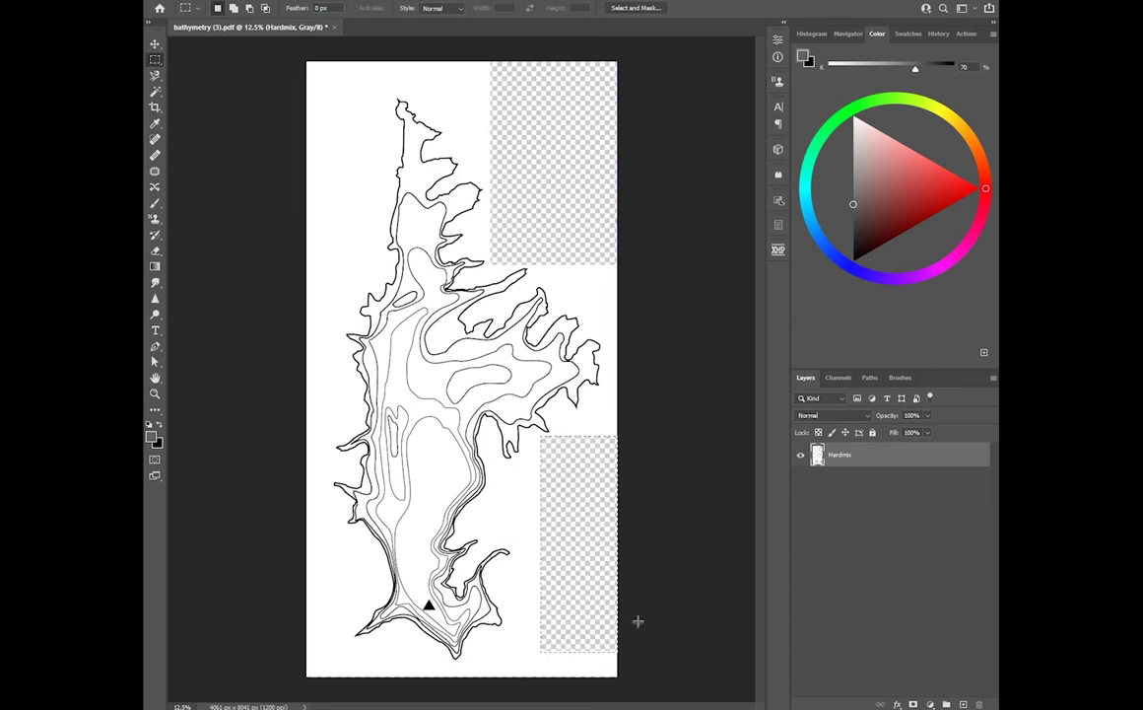
{"action": "left_click_drag", "start_coordinate": [595, 412], "coordinate": [646, 465]}
- Try to select the map's white background with Color Range by sampling white, and clear the selection
{"action": "left_click", "coordinate": [284, 0]}
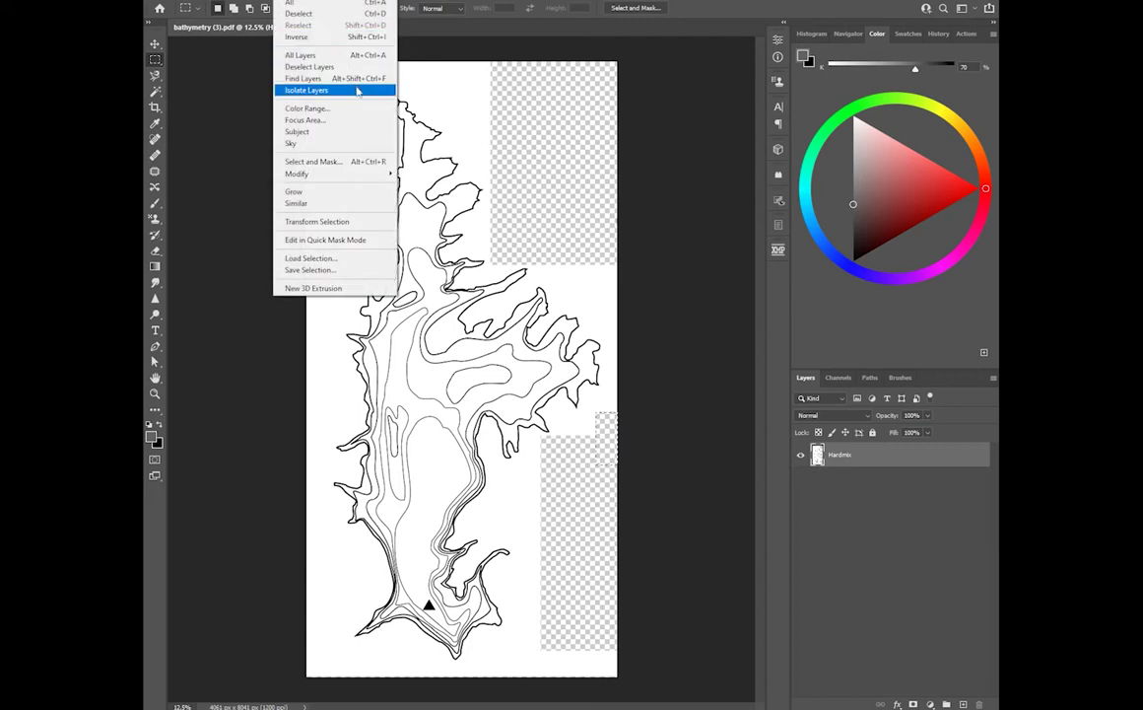
{"action": "left_click", "coordinate": [341, 109]}
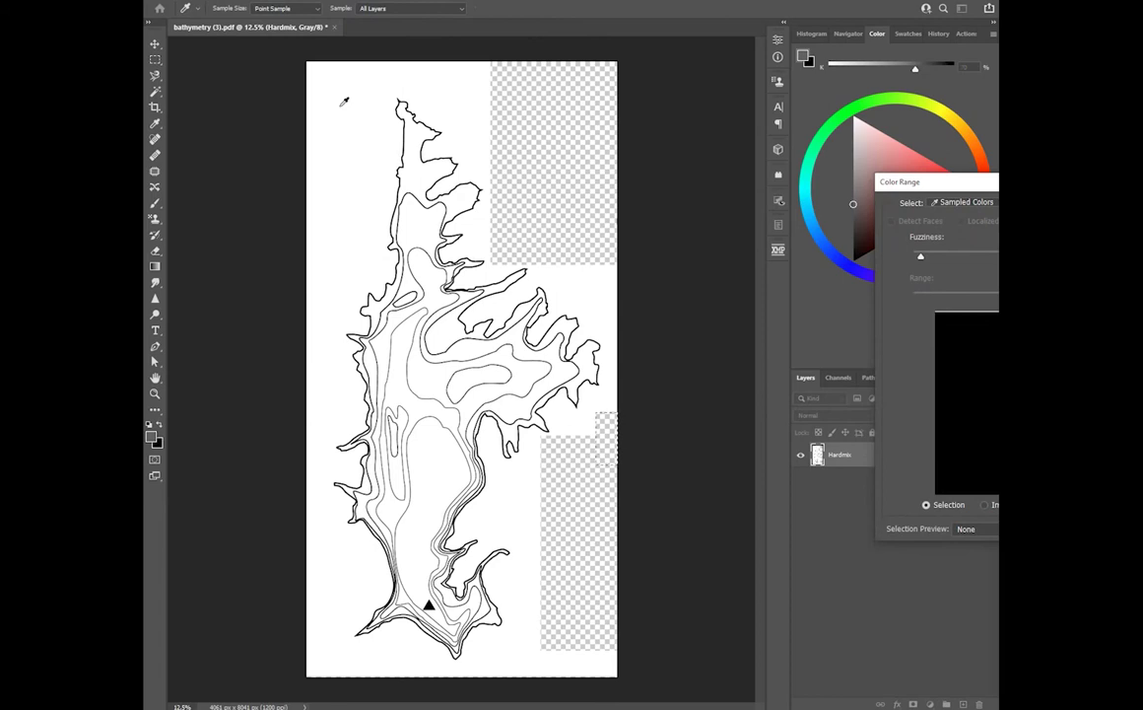
{"action": "left_click", "coordinate": [345, 103]}
{"action": "key", "text": "Return"}
{"action": "left_click", "coordinate": [553, 257]}
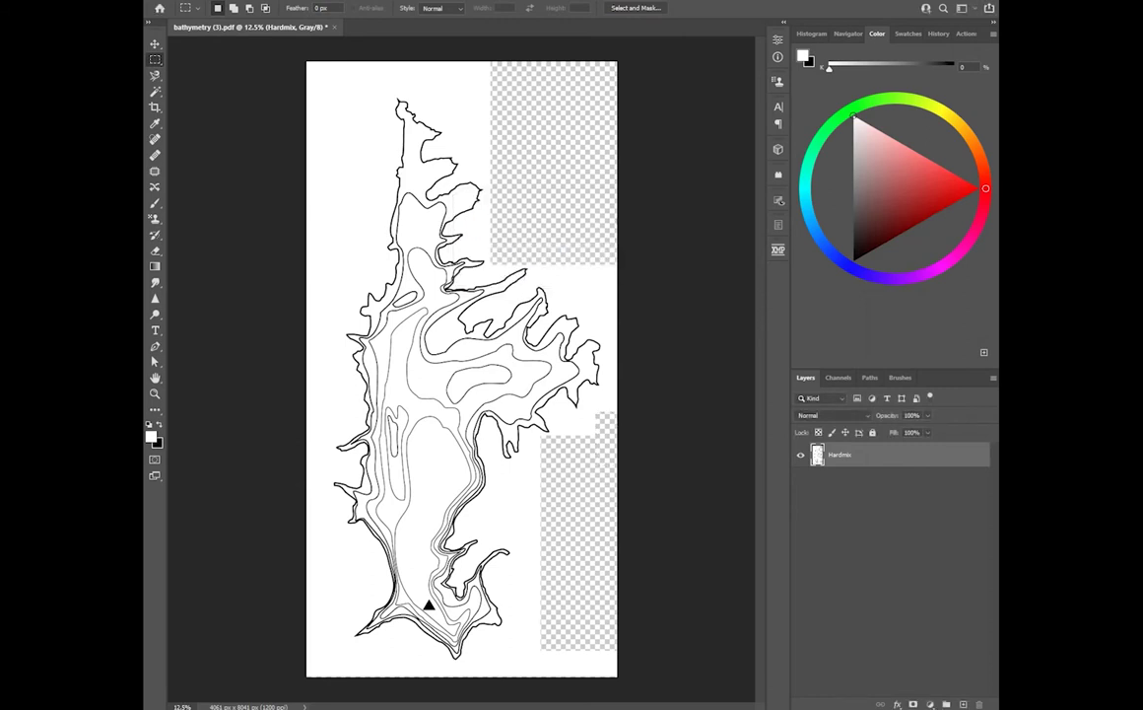
{"action": "left_click", "coordinate": [285, 1]}
{"action": "left_click", "coordinate": [371, 108]}
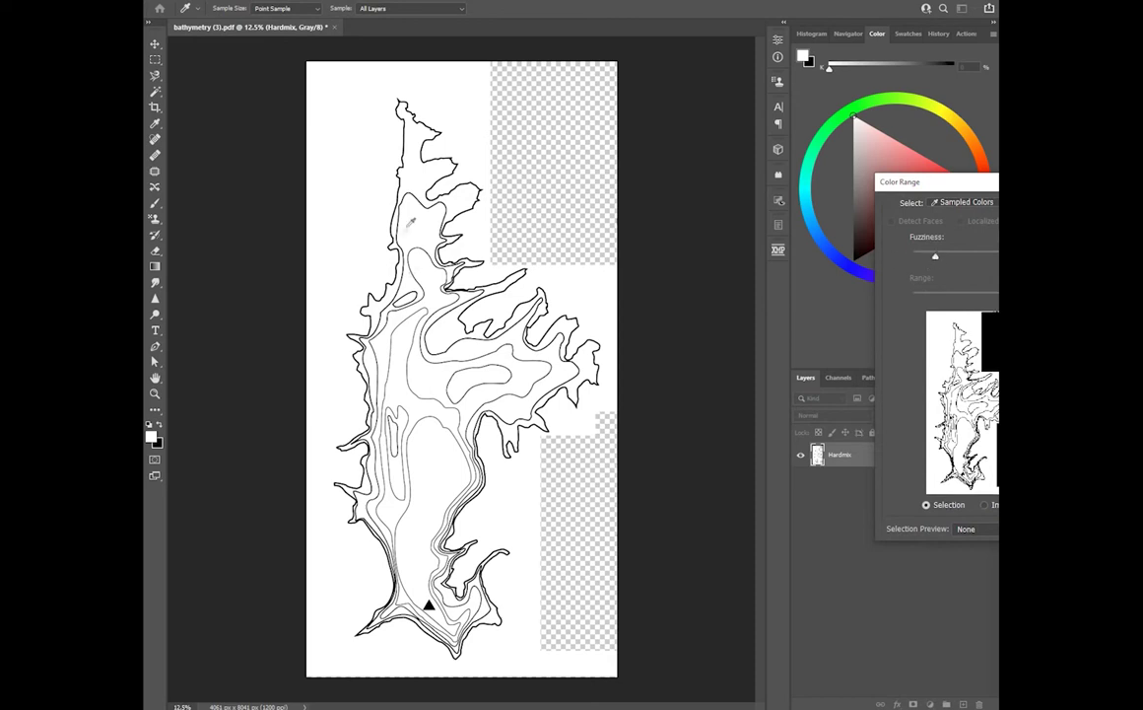
{"action": "key", "text": "Return"}
{"action": "key", "text": "m"}
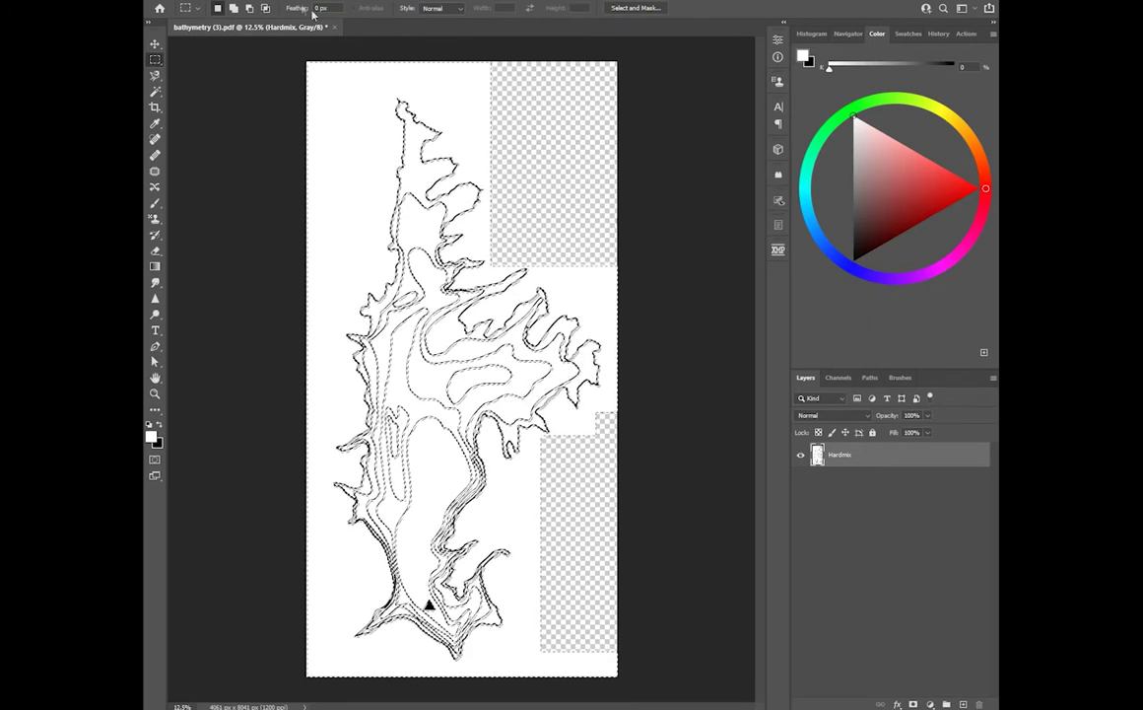
{"action": "key", "text": "ctrl+d"}
- Select the map's white background with Color Range using sampled colors and delete it, leaving only the contour lines on transparency
{"action": "left_click", "coordinate": [312, 1]}
{"action": "mouse_move", "coordinate": [288, 1]}
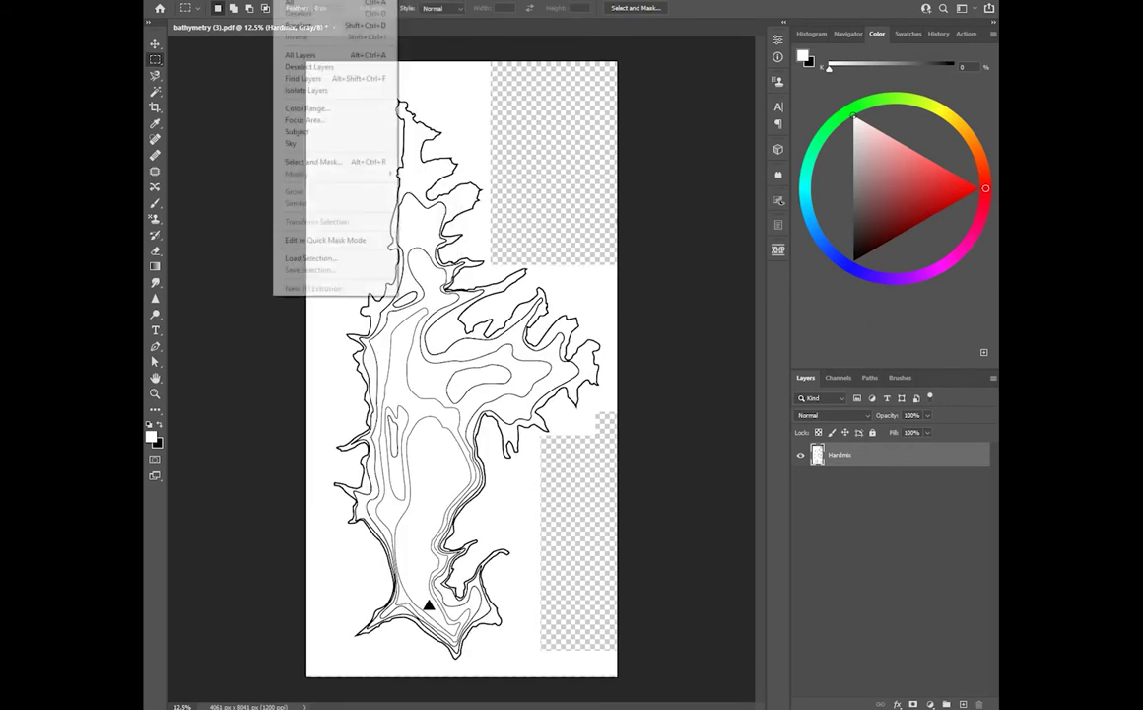
{"action": "left_click", "coordinate": [345, 110]}
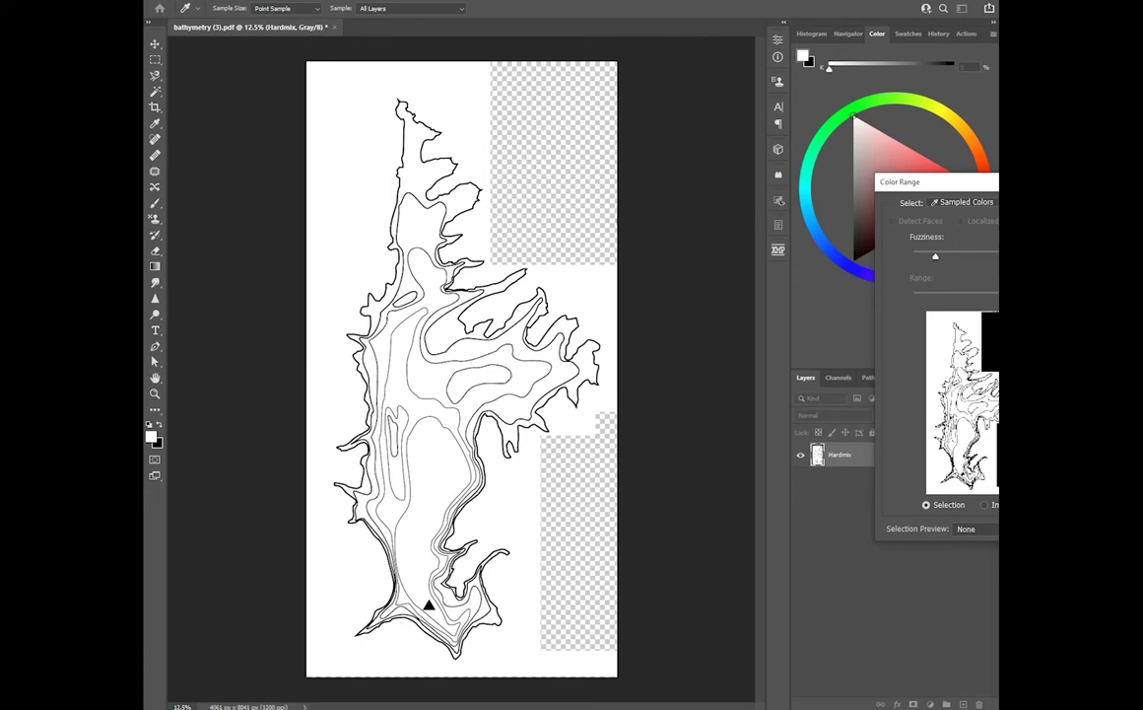
{"action": "key", "text": "Return"}
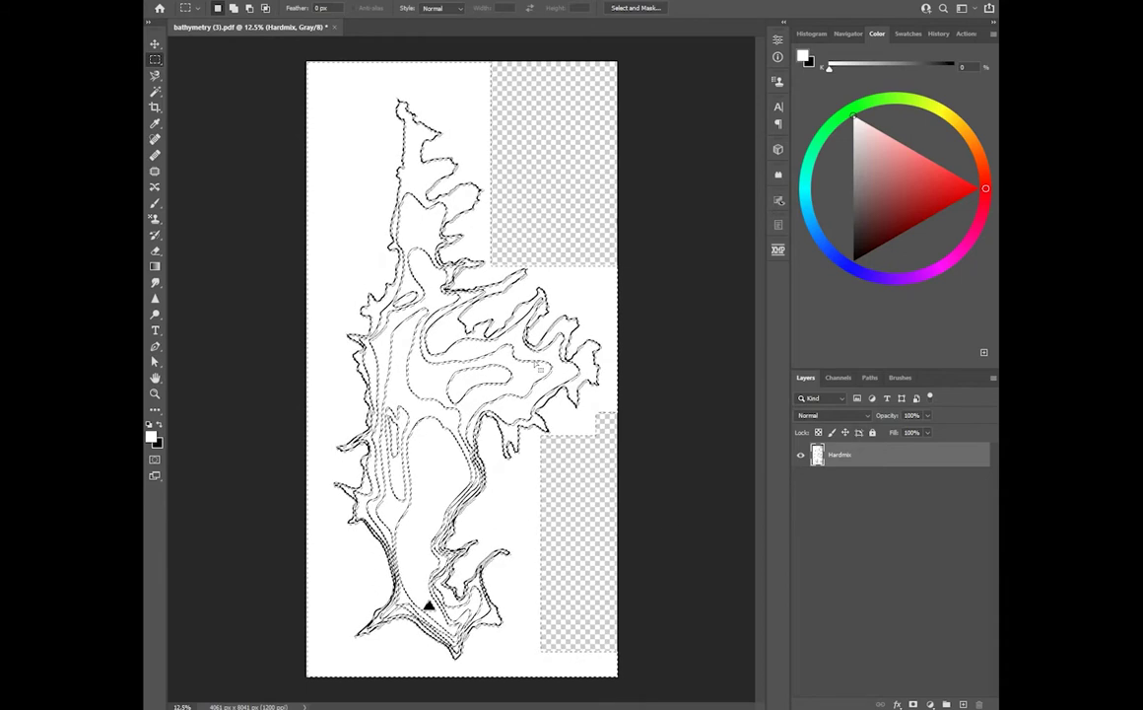
{"action": "key", "text": "Delete"}
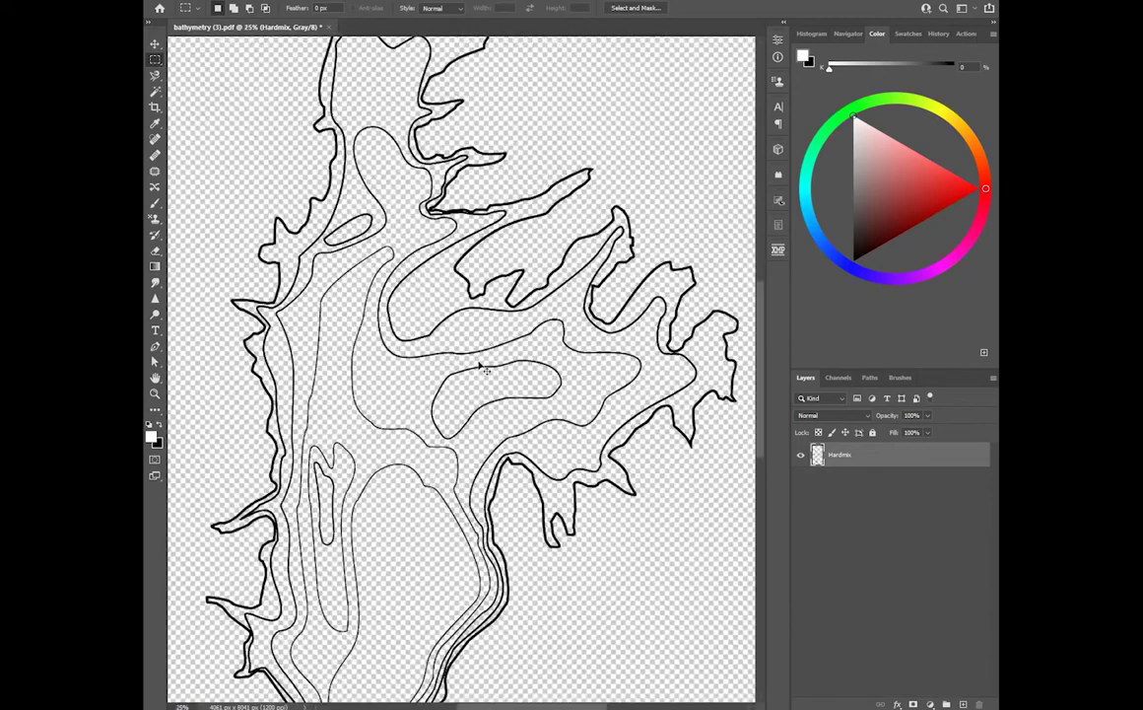
- Examine the isolated contour lines across the whole map at several zoom levels for cleanness and leftover background
{"action": "key", "text": "ctrl+plus"}
{"action": "key", "text": "ctrl+plus"}
{"action": "key", "text": "ctrl+plus"}
{"action": "key", "text": "ctrl+plus"}
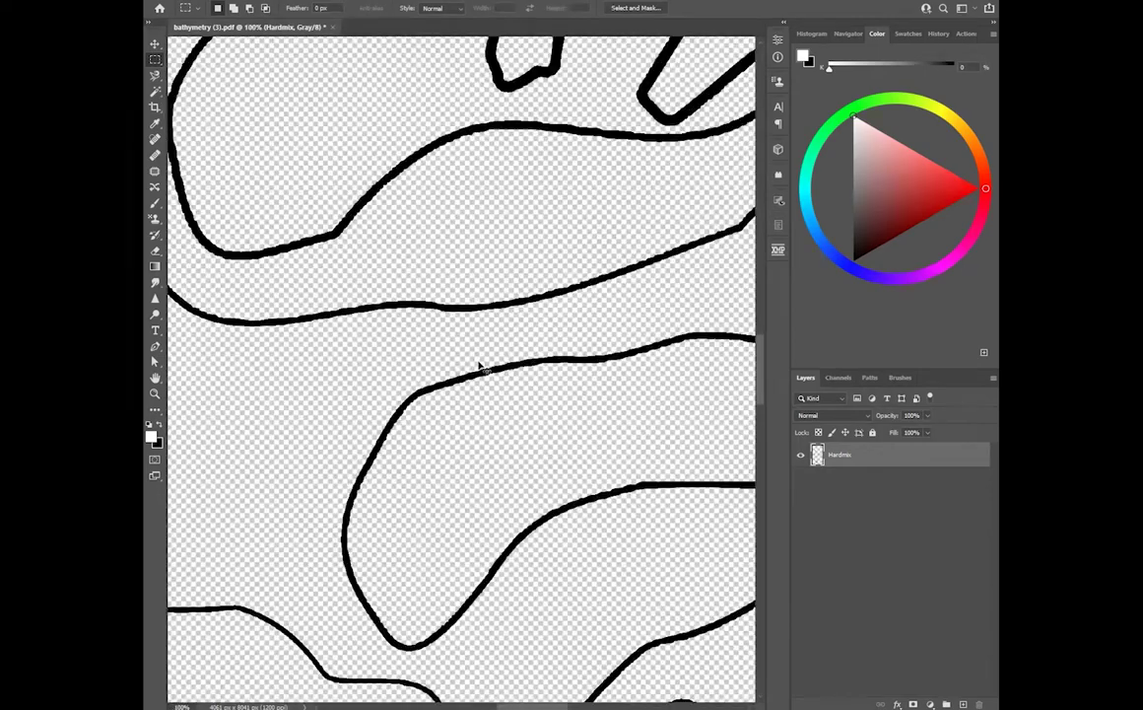
{"action": "key", "text": "ctrl+minus"}
{"action": "key", "text": "ctrl+minus"}
{"action": "scroll", "coordinate": [479, 367], "scroll_direction": "down", "scroll_amount": 4}
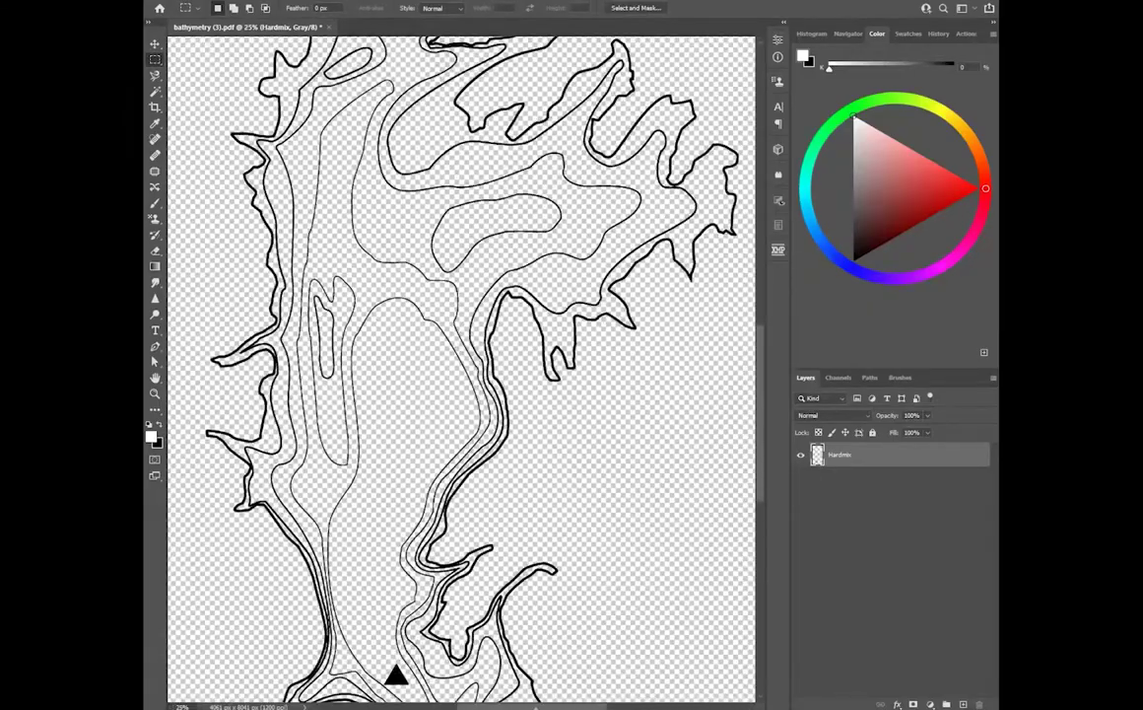
{"action": "mouse_move", "coordinate": [537, 707]}
{"action": "left_mouse_down"}
{"action": "mouse_move", "coordinate": [507, 707]}
{"action": "mouse_move", "coordinate": [527, 706]}
{"action": "left_mouse_up"}
{"action": "scroll", "coordinate": [522, 670], "scroll_direction": "down", "scroll_amount": 5}
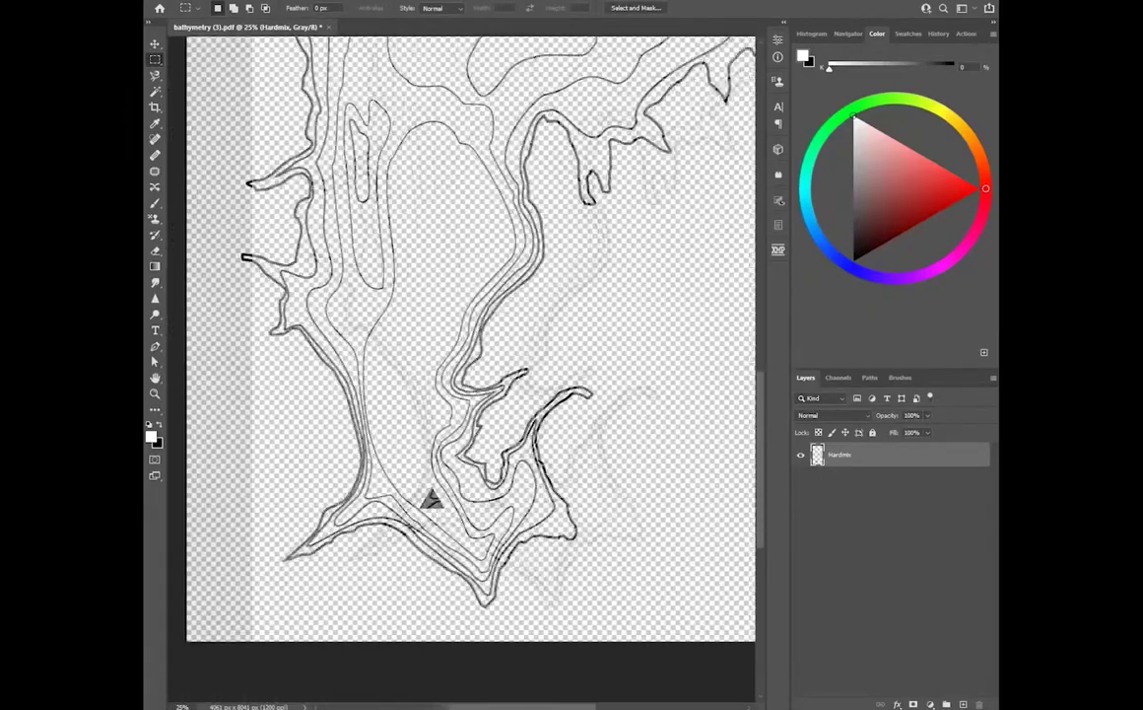
{"action": "scroll", "coordinate": [489, 699], "scroll_direction": "up", "scroll_amount": 4}
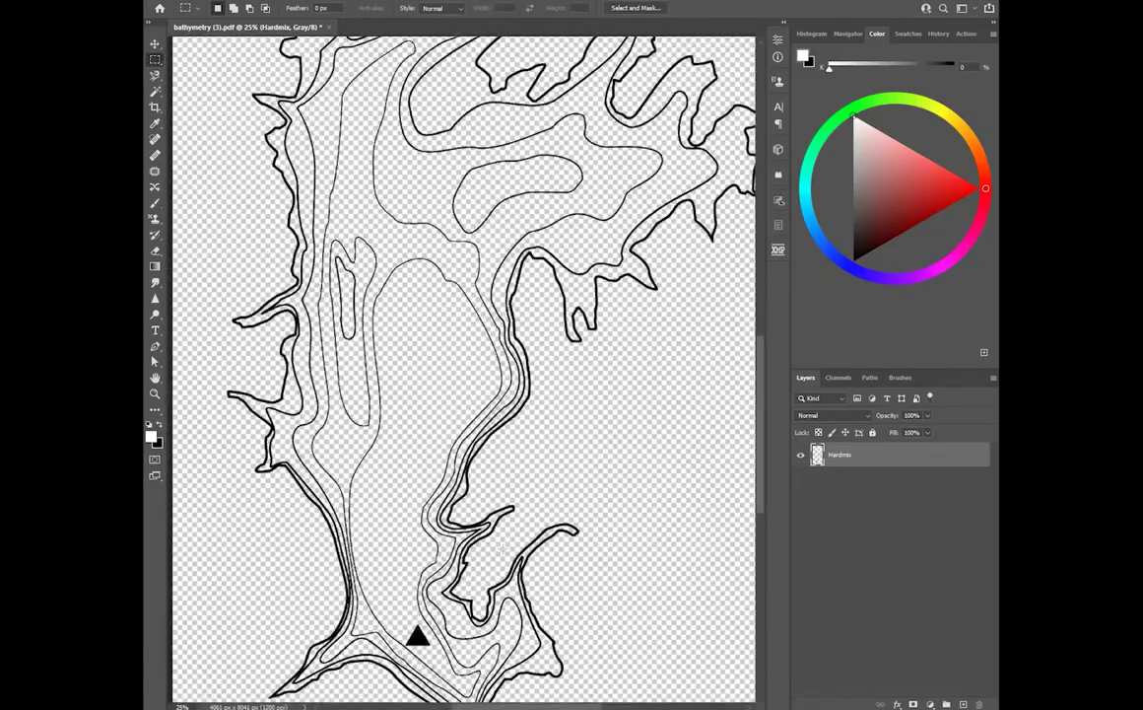
{"action": "scroll", "coordinate": [501, 547], "scroll_direction": "up", "scroll_amount": 3}
{"action": "scroll", "coordinate": [502, 554], "scroll_direction": "down", "scroll_amount": 2}
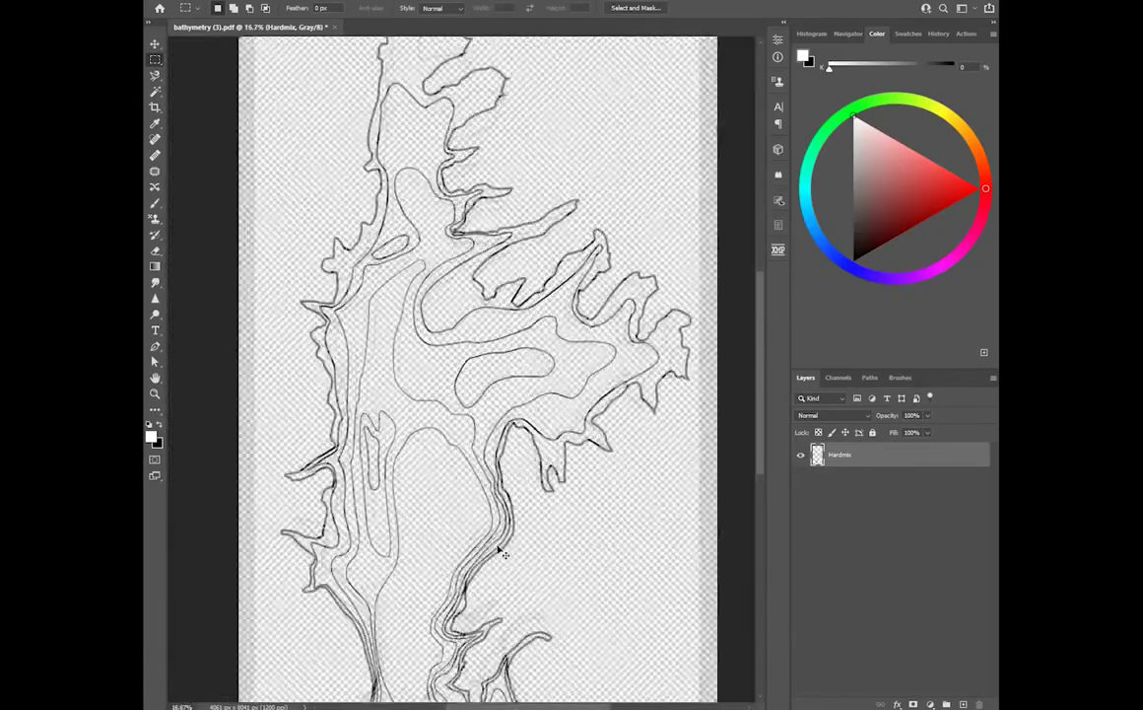
{"action": "scroll", "coordinate": [502, 554], "scroll_direction": "up", "scroll_amount": 4}
{"action": "scroll", "coordinate": [502, 552], "scroll_direction": "down", "scroll_amount": 6}
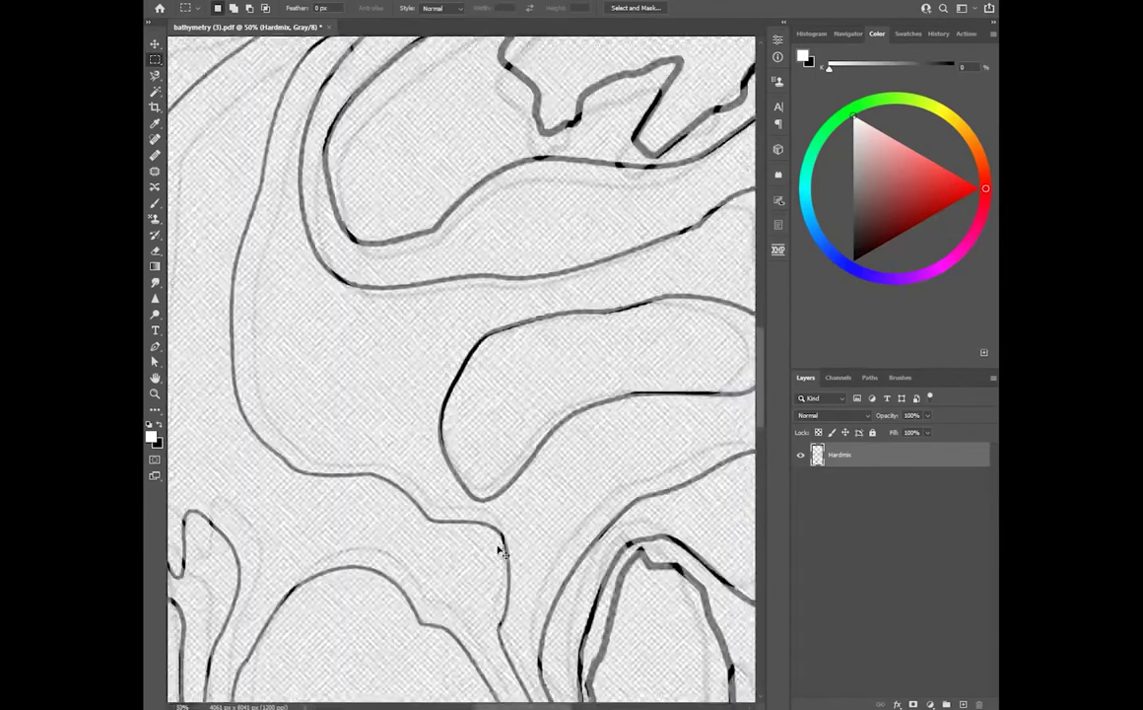
- Crop the canvas on all four sides closely around the lake outline, to about 3605 x 7513 px
{"action": "key", "text": "c"}
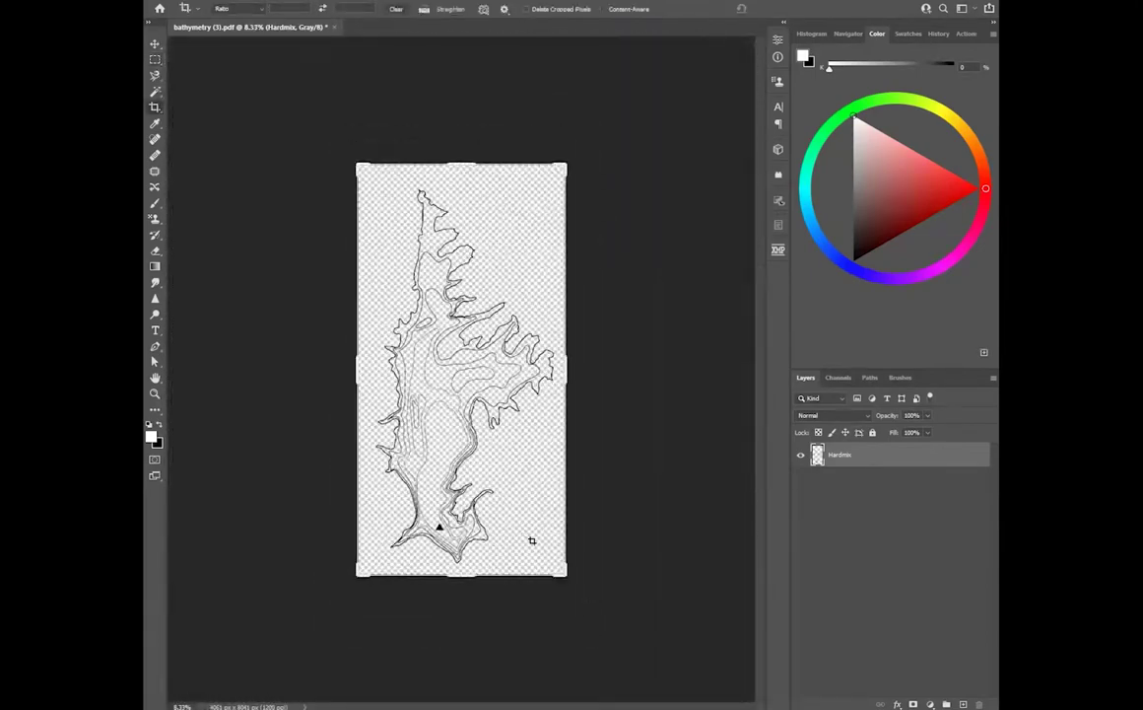
{"action": "left_click_drag", "start_coordinate": [465, 577], "coordinate": [474, 575]}
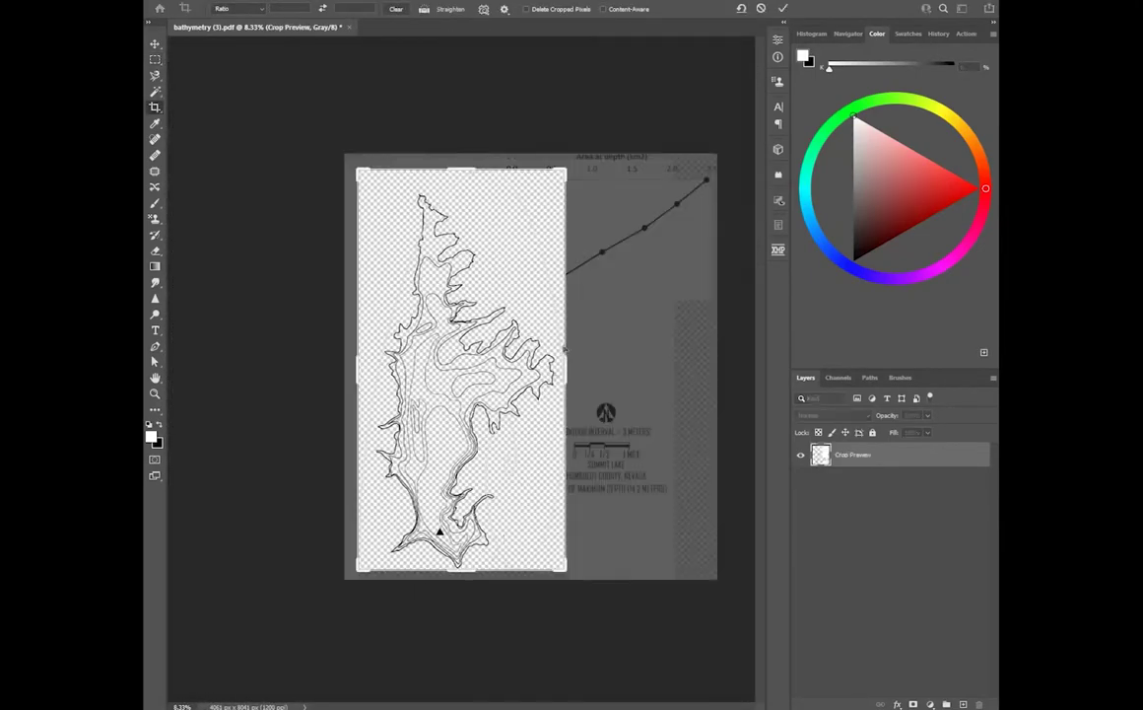
{"action": "left_click_drag", "start_coordinate": [566, 373], "coordinate": [561, 374]}
{"action": "left_click_drag", "start_coordinate": [463, 171], "coordinate": [469, 180]}
{"action": "left_click_drag", "start_coordinate": [364, 363], "coordinate": [368, 367]}
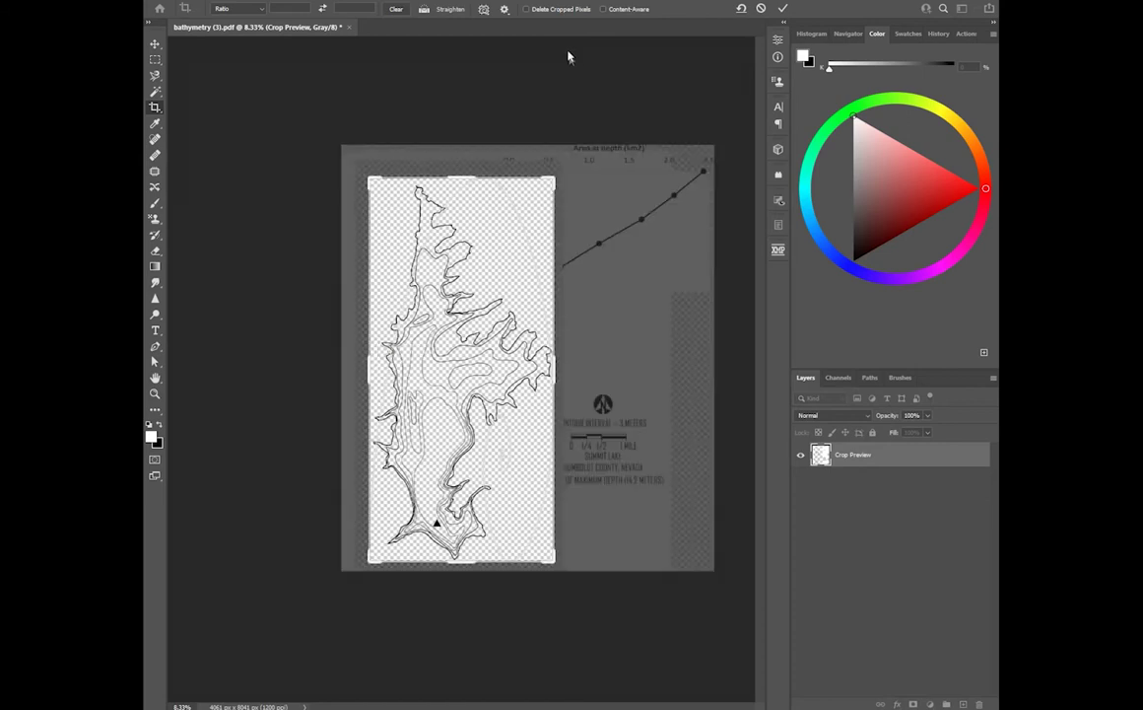
{"action": "left_click", "coordinate": [782, 9]}
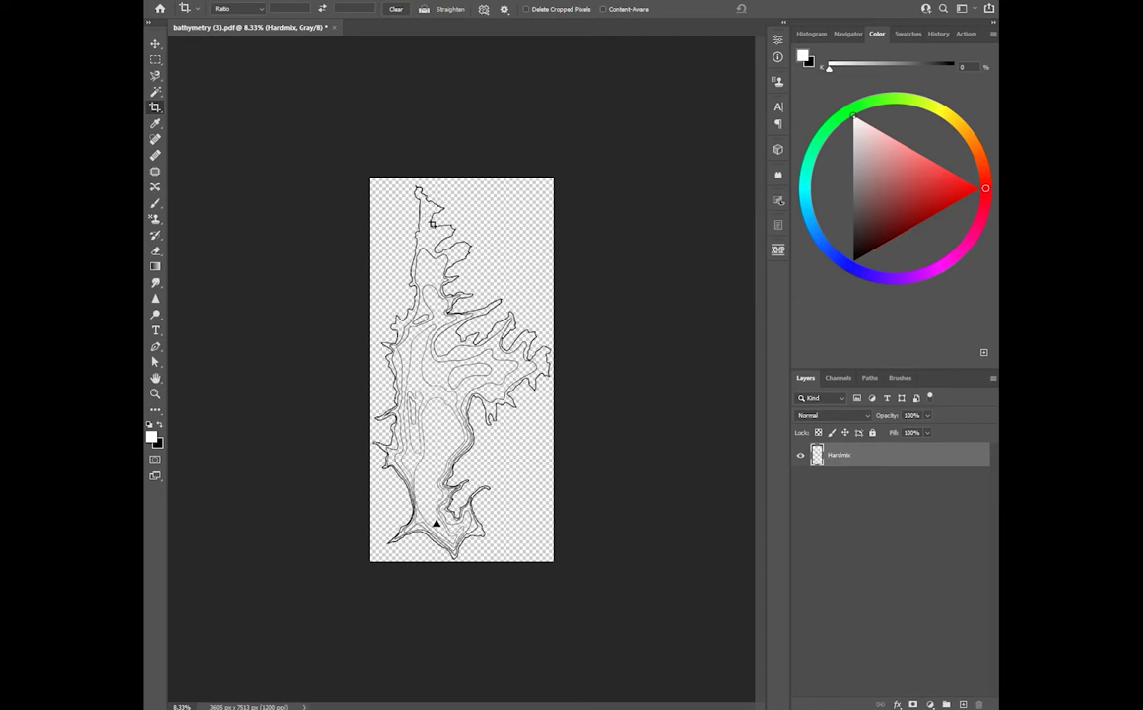
{"action": "left_click_drag", "start_coordinate": [464, 178], "coordinate": [468, 181]}
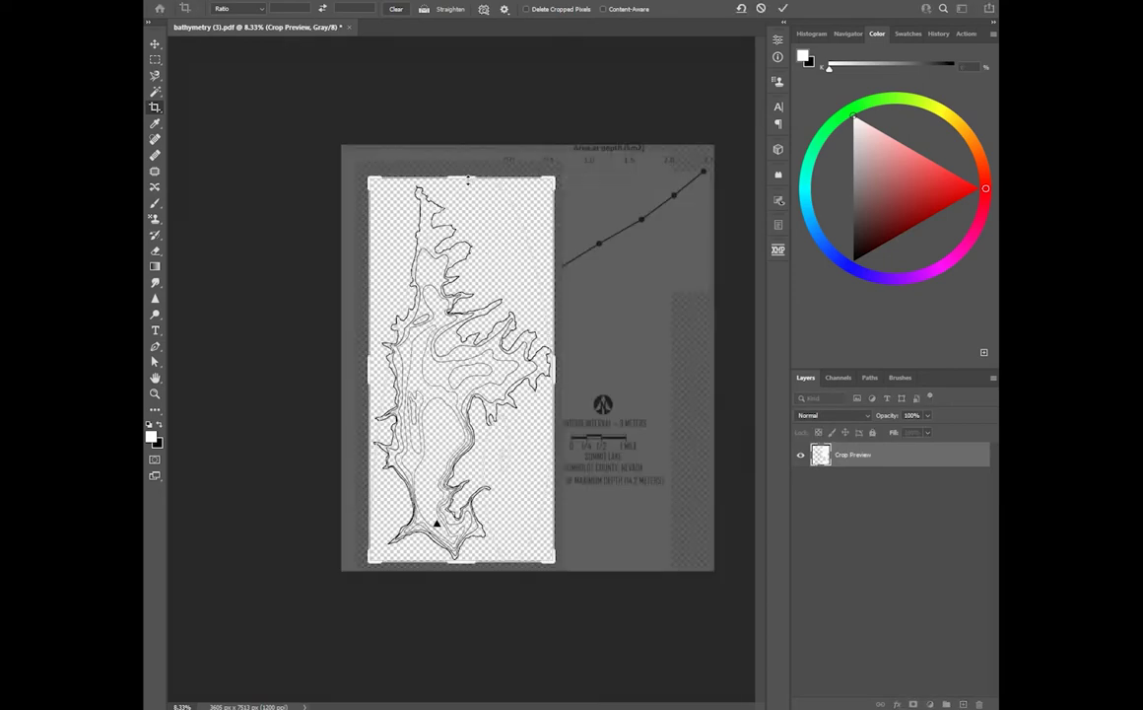
{"action": "key", "text": "Return"}
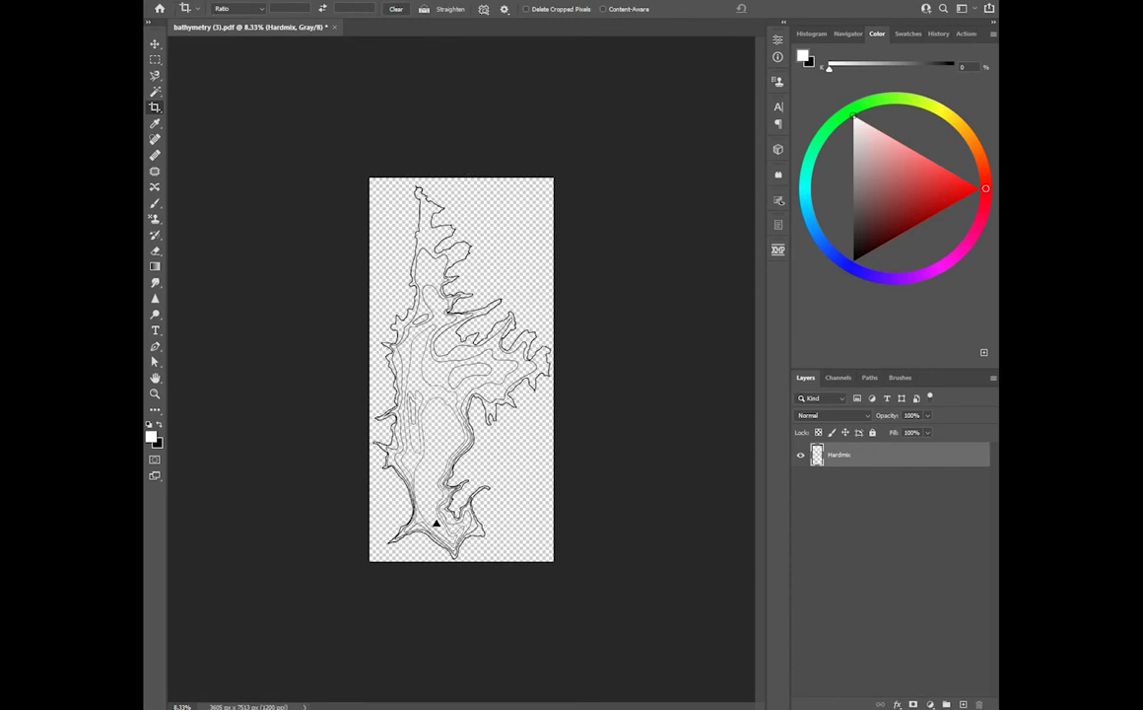
- Start saving the cropped map as a new file on the computer, with PNG as the file format
{"action": "left_click", "coordinate": [168, 1]}
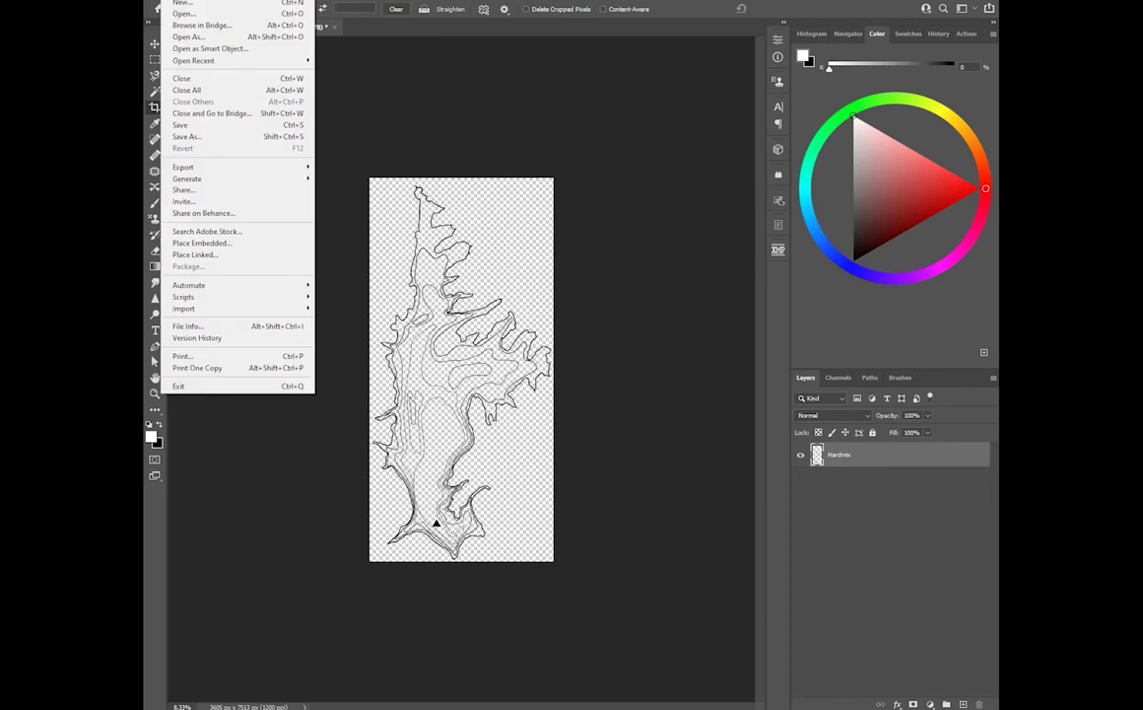
{"action": "left_click", "coordinate": [245, 141]}
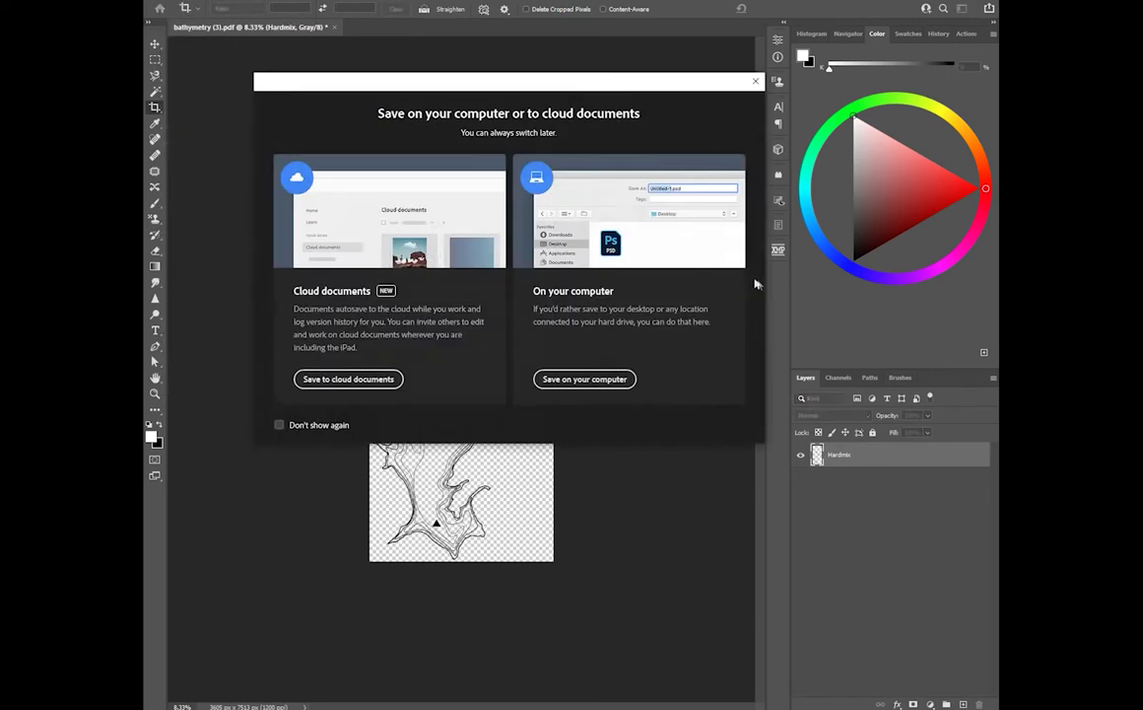
{"action": "left_click", "coordinate": [596, 377]}
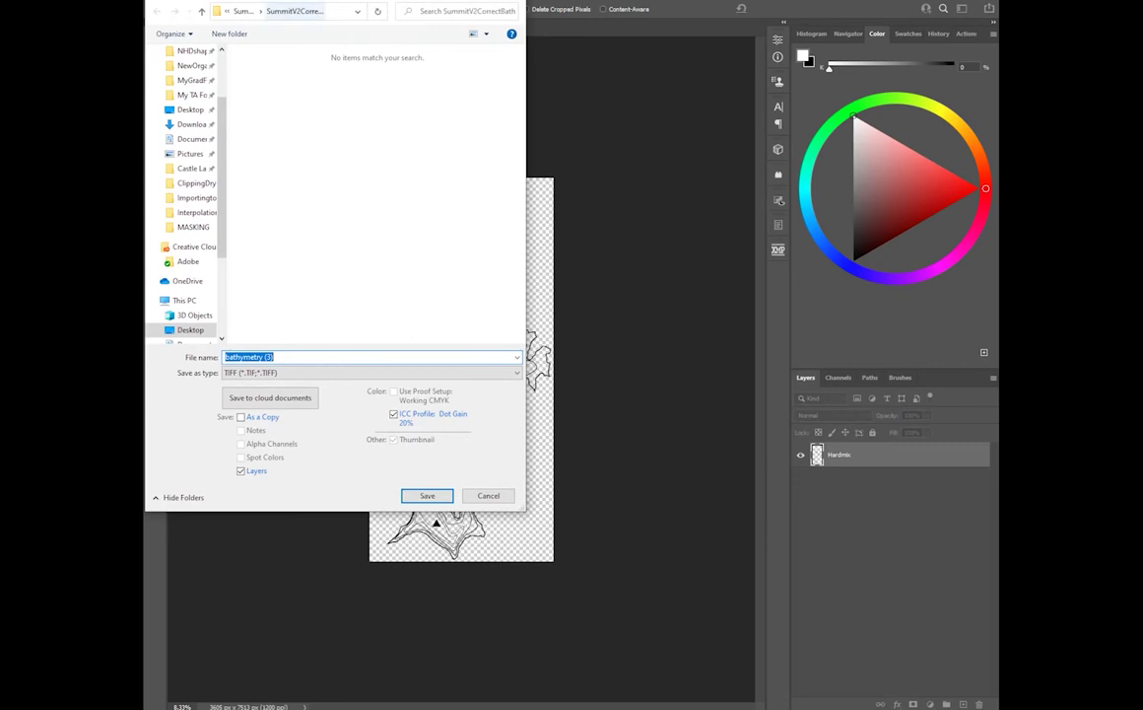
{"action": "left_click_drag", "start_coordinate": [314, 1], "coordinate": [809, 194]}
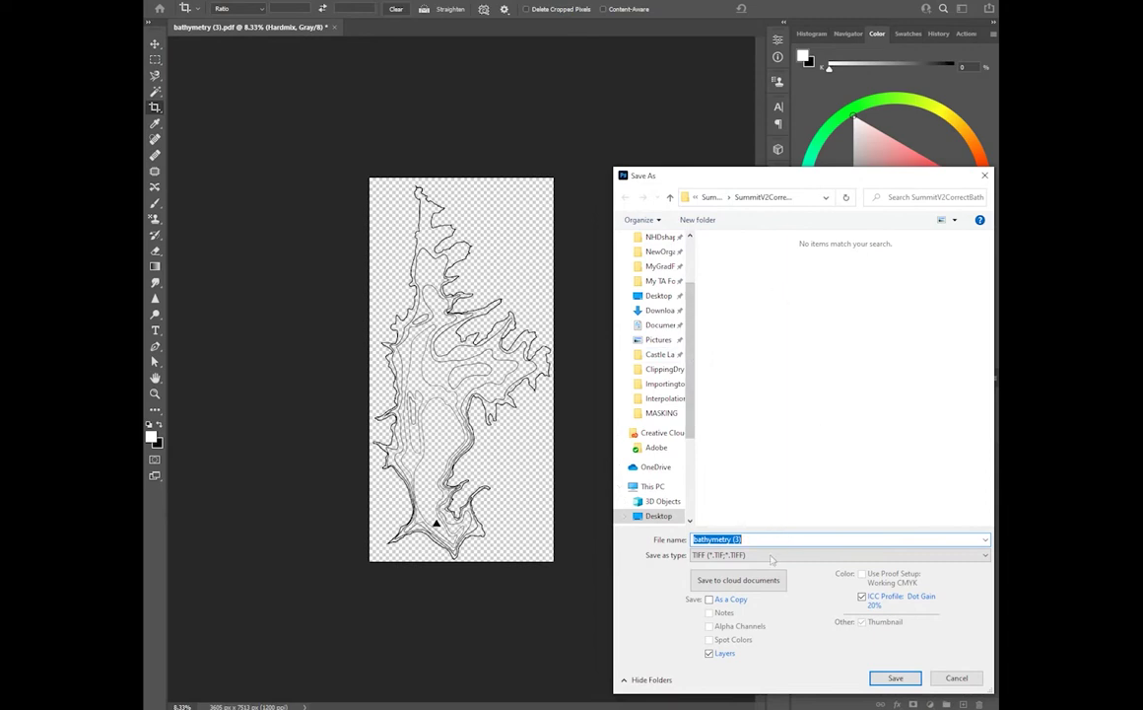
{"action": "left_click", "coordinate": [780, 555]}
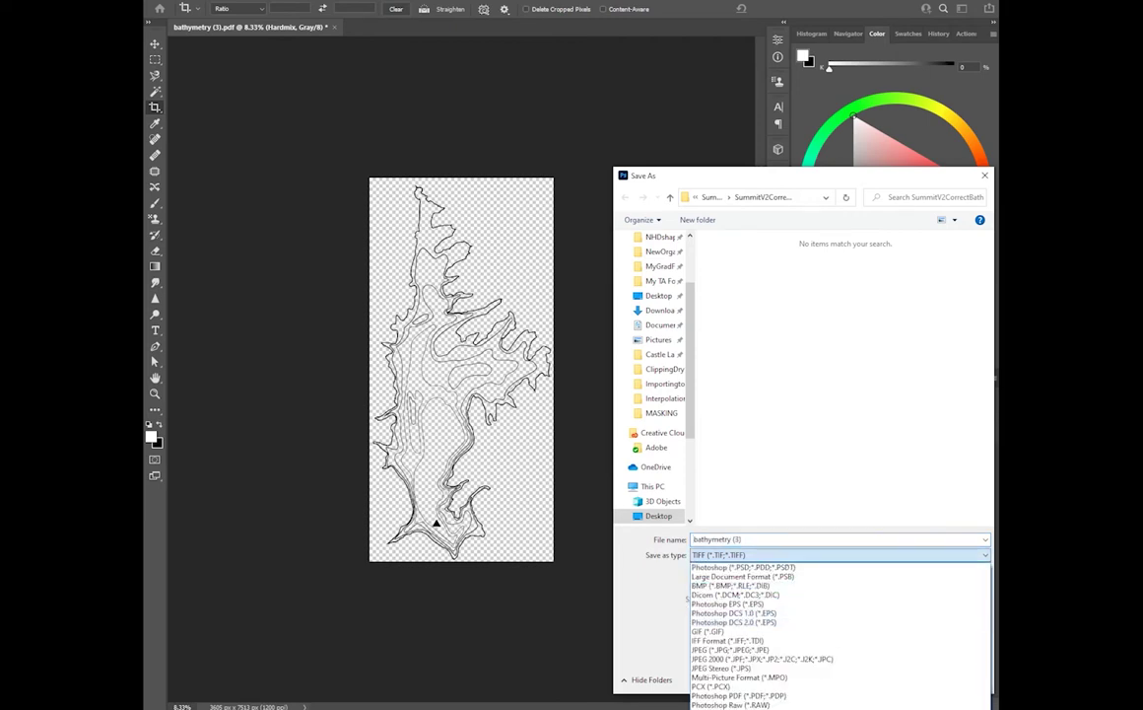
{"action": "left_click", "coordinate": [765, 709]}
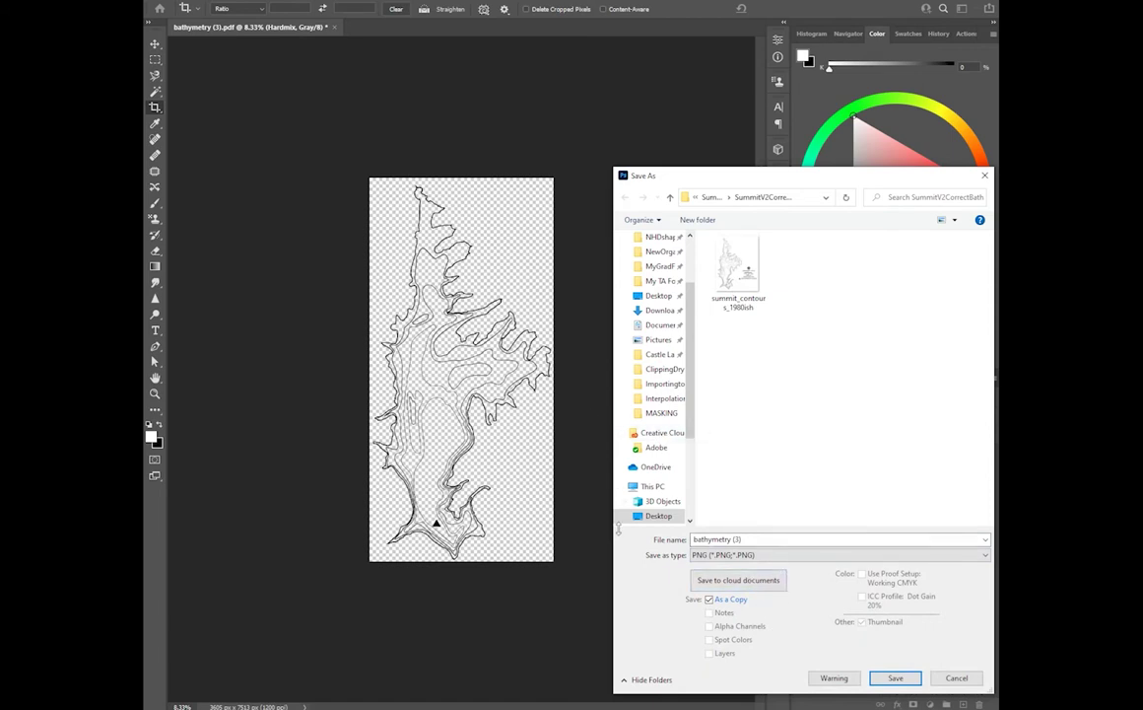
- Name the PNG copy bathymetry_1980s and save it with the smallest file size option
{"action": "left_click", "coordinate": [758, 540]}
{"action": "left_click", "coordinate": [754, 538]}
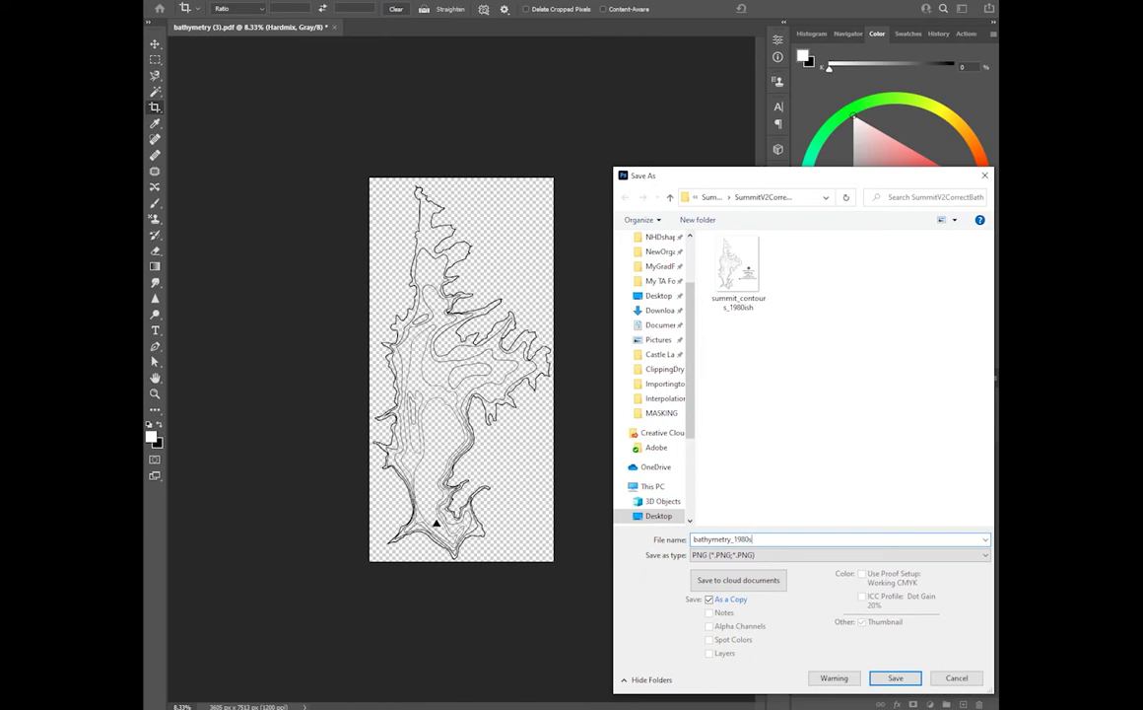
{"action": "left_click", "coordinate": [895, 678]}
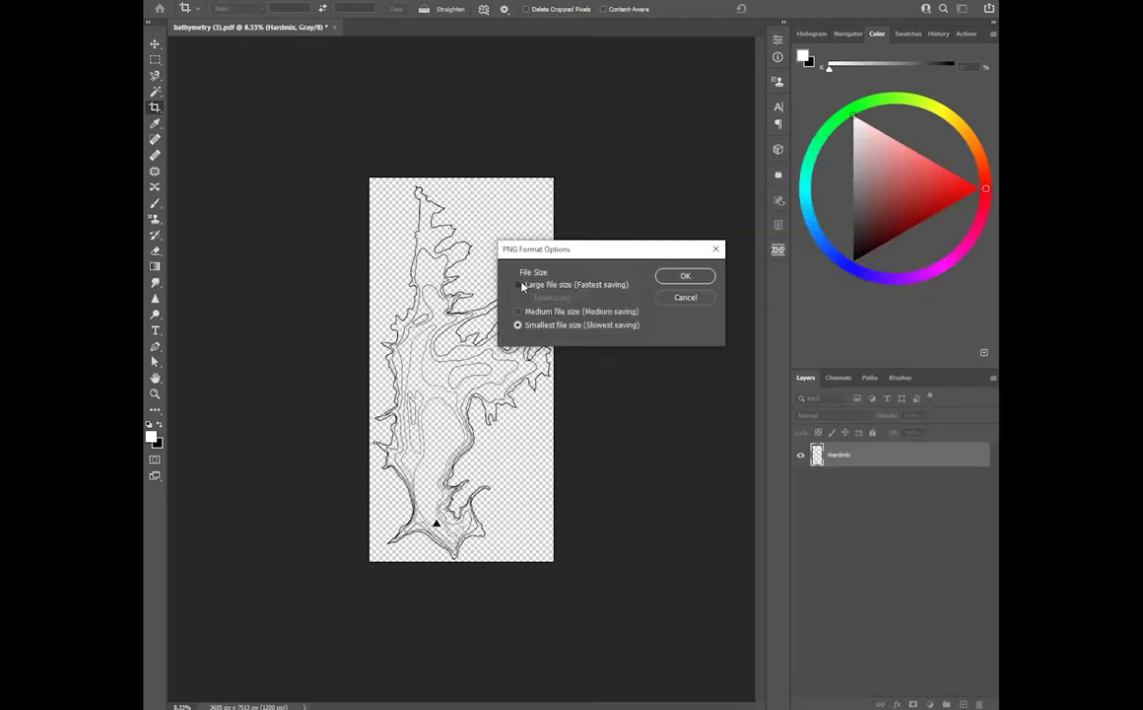
{"action": "left_click", "coordinate": [527, 285]}
{"action": "left_click", "coordinate": [521, 324]}
{"action": "left_click", "coordinate": [684, 280]}
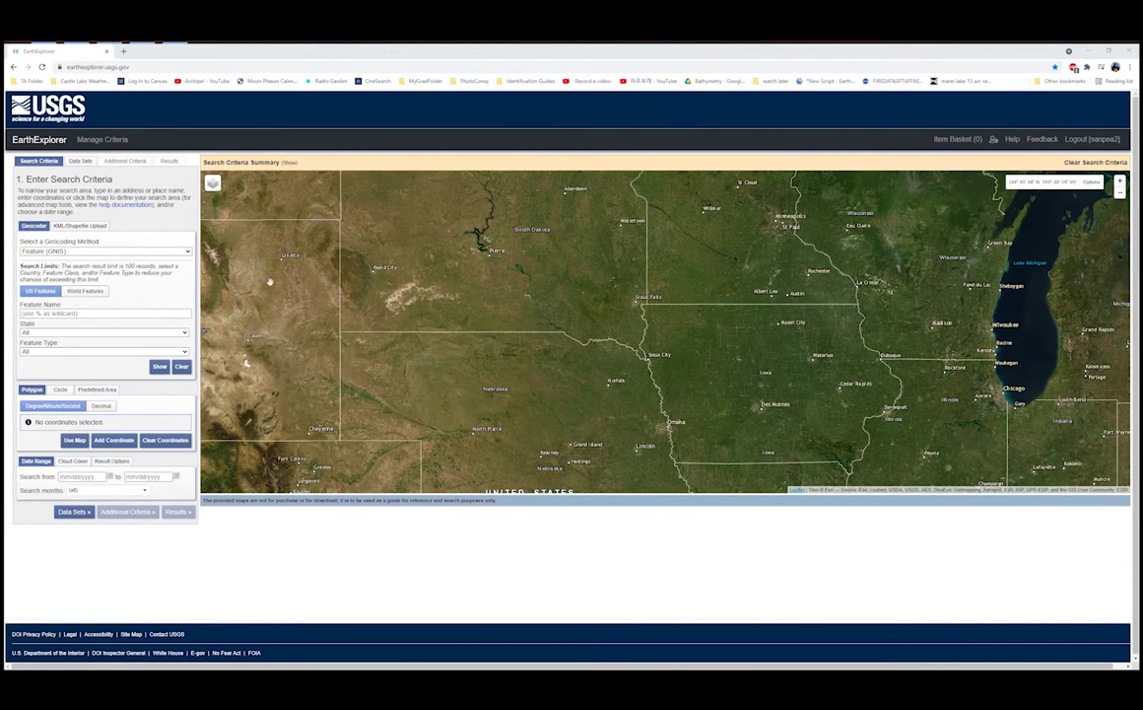
- Switch to USGS EarthExplorer in the browser and locate Summit Lake in northwestern Nevada on the satellite map
{"action": "left_click_drag", "start_coordinate": [270, 281], "coordinate": [625, 464]}
{"action": "scroll", "coordinate": [504, 364], "scroll_direction": "down", "scroll_amount": 1}
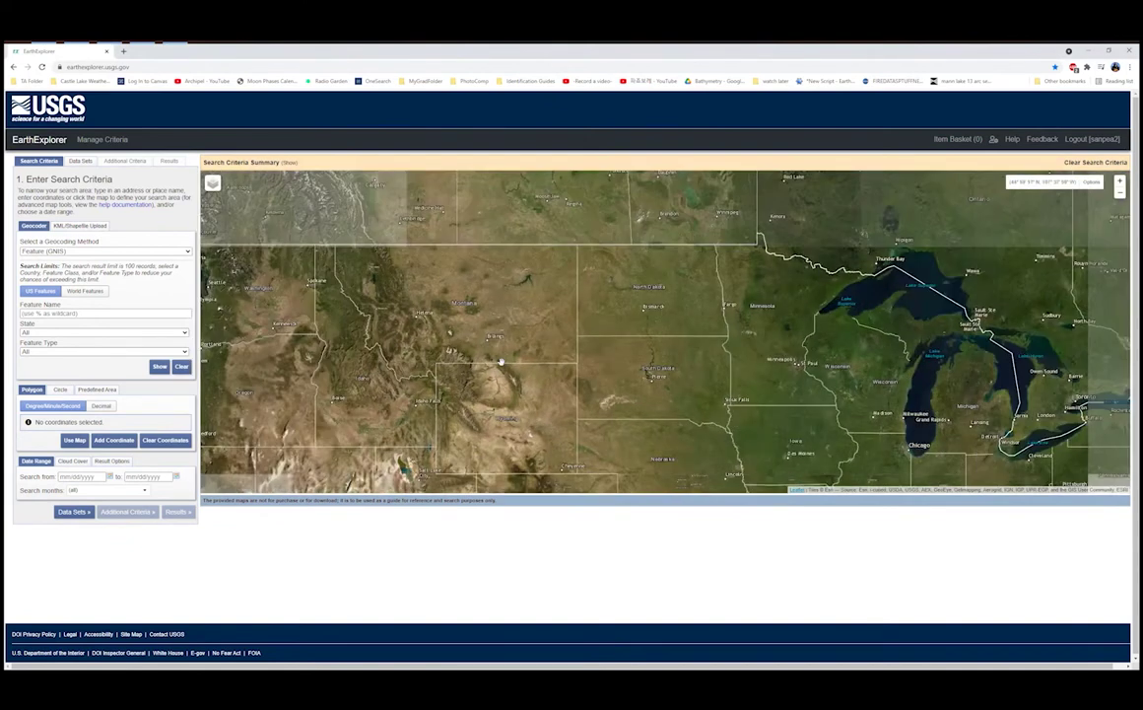
{"action": "left_click_drag", "start_coordinate": [501, 361], "coordinate": [592, 411]}
{"action": "scroll", "coordinate": [508, 353], "scroll_direction": "down", "scroll_amount": 2}
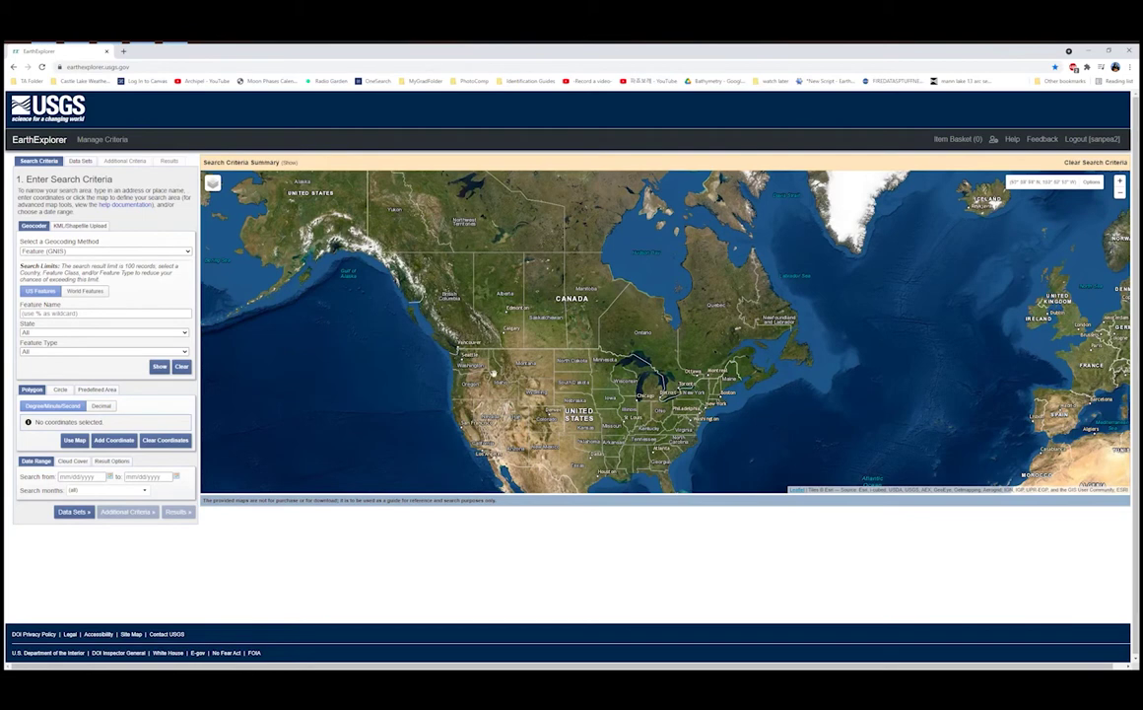
{"action": "scroll", "coordinate": [493, 372], "scroll_direction": "up", "scroll_amount": 3}
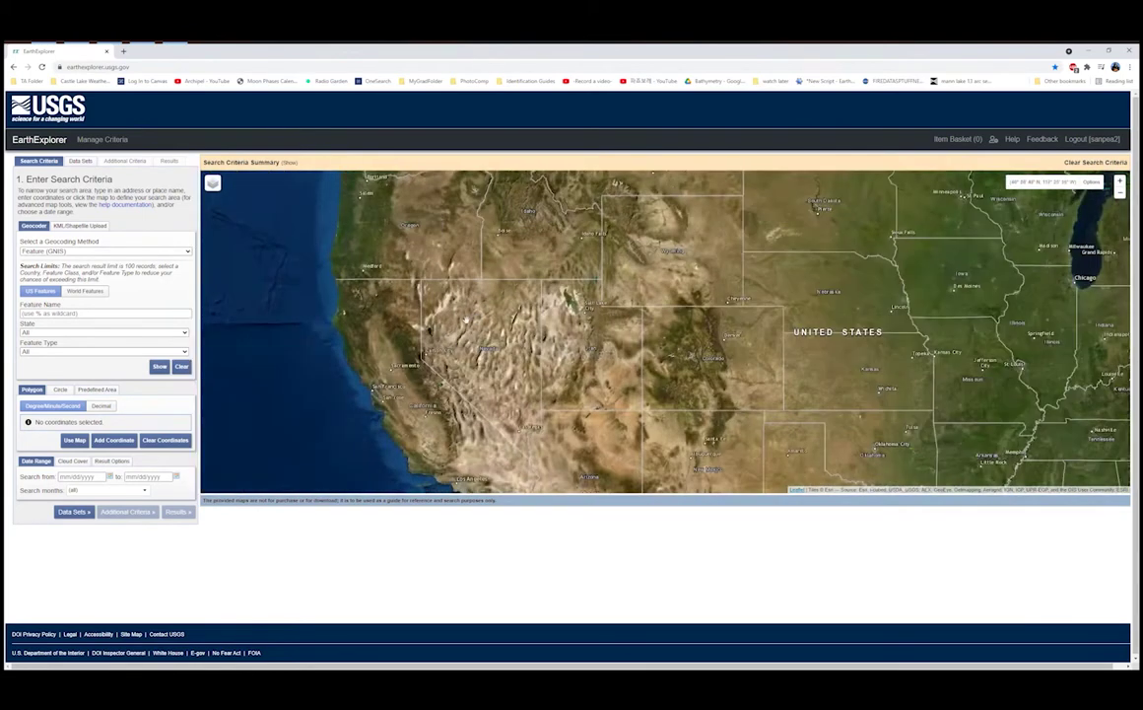
{"action": "scroll", "coordinate": [465, 318], "scroll_direction": "up", "scroll_amount": 2}
{"action": "left_click_drag", "start_coordinate": [459, 330], "coordinate": [456, 376]}
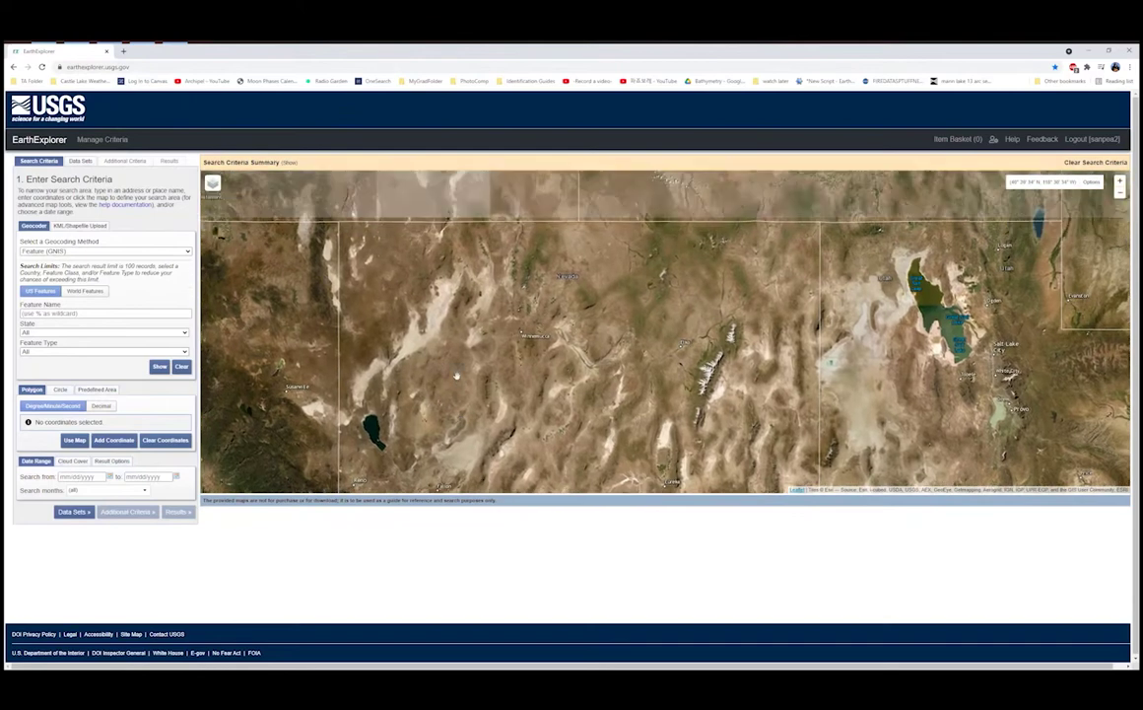
{"action": "scroll", "coordinate": [415, 301], "scroll_direction": "up", "scroll_amount": 2}
{"action": "left_click_drag", "start_coordinate": [409, 282], "coordinate": [553, 368]}
{"action": "scroll", "coordinate": [509, 313], "scroll_direction": "up", "scroll_amount": 3}
{"action": "scroll", "coordinate": [478, 353], "scroll_direction": "up", "scroll_amount": 1}
{"action": "scroll", "coordinate": [523, 367], "scroll_direction": "up", "scroll_amount": 1}
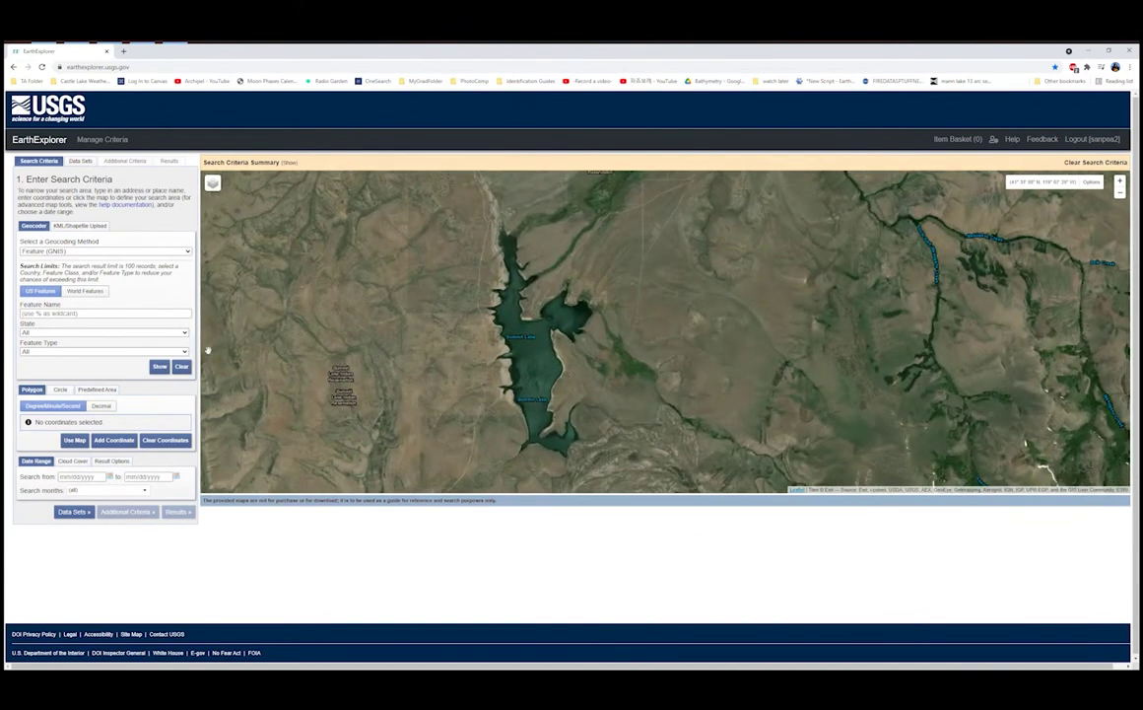
- Mark a four-point search polygon around Summit Lake, spanning about 41°30' to 41°32' N and 119°03' to 119°05' W
{"action": "left_click", "coordinate": [429, 212]}
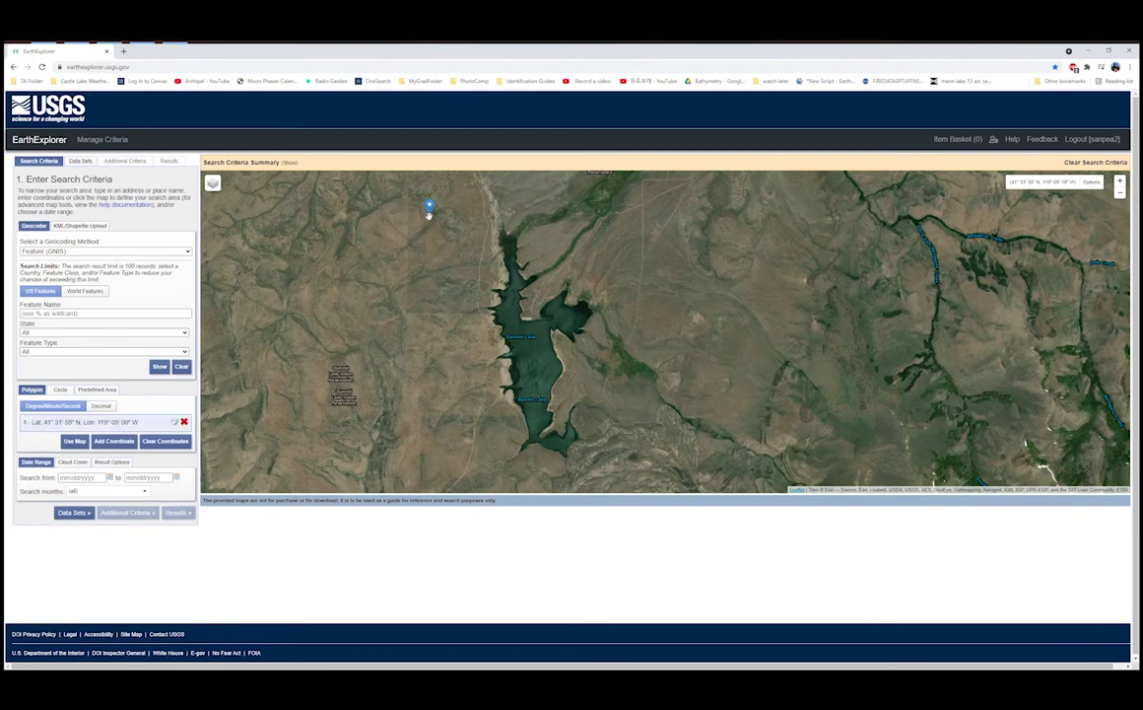
{"action": "left_click", "coordinate": [439, 473]}
{"action": "left_click", "coordinate": [641, 475]}
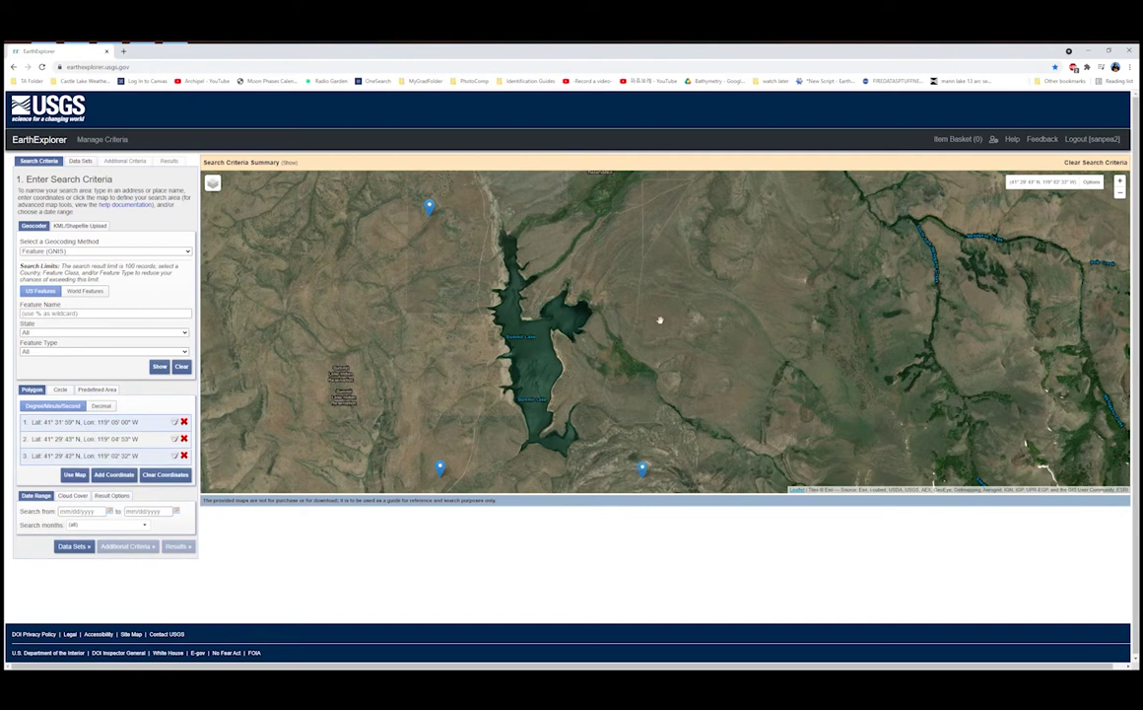
{"action": "left_click", "coordinate": [619, 204]}
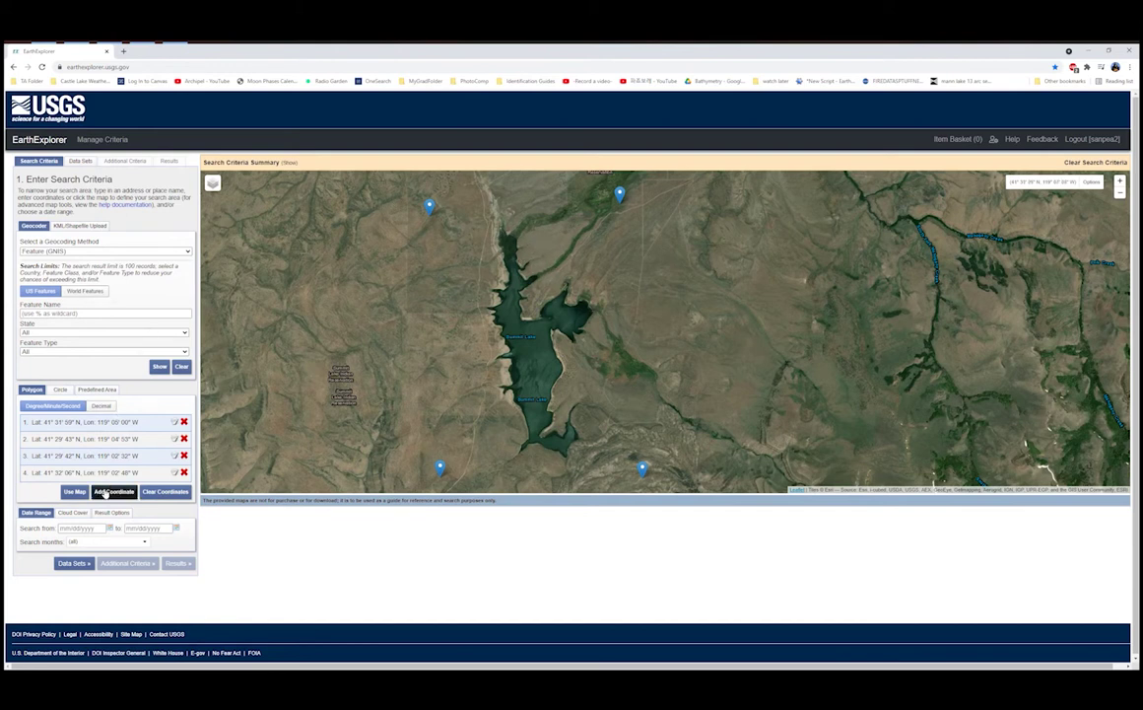
- Limit the search dates to 01/01/1980 through 01/01/1984 and check the cloud cover and result options
{"action": "left_click", "coordinate": [79, 528]}
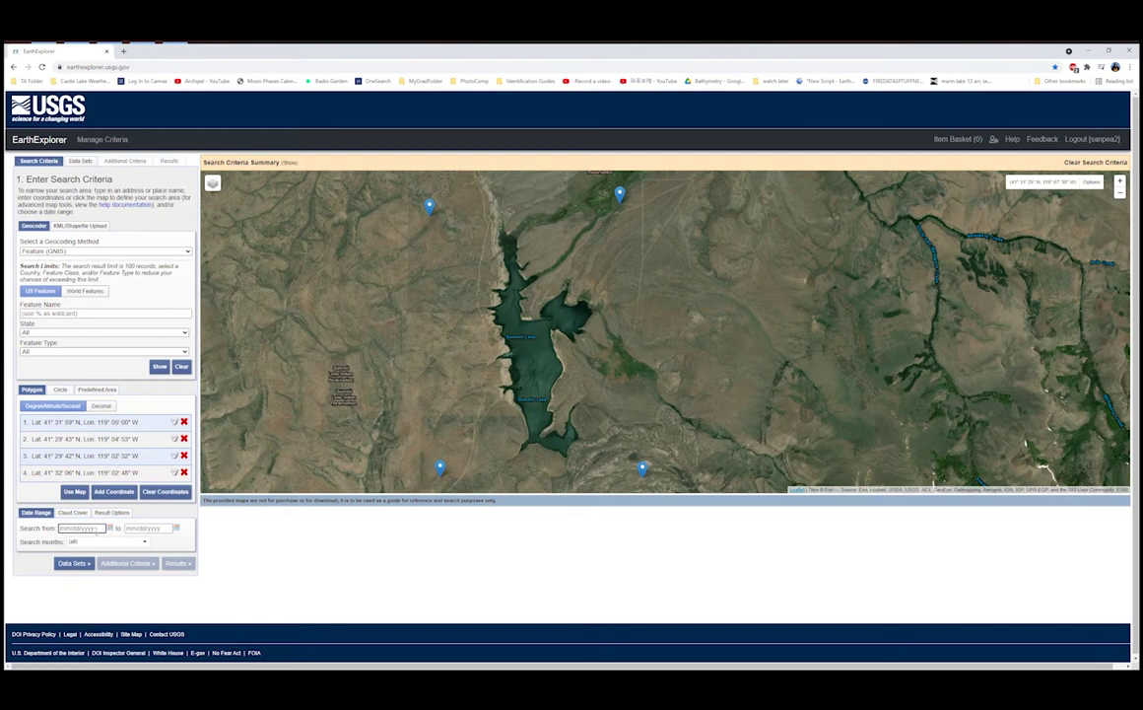
{"action": "type", "text": "01/01/1980"}
{"action": "left_click", "coordinate": [168, 527]}
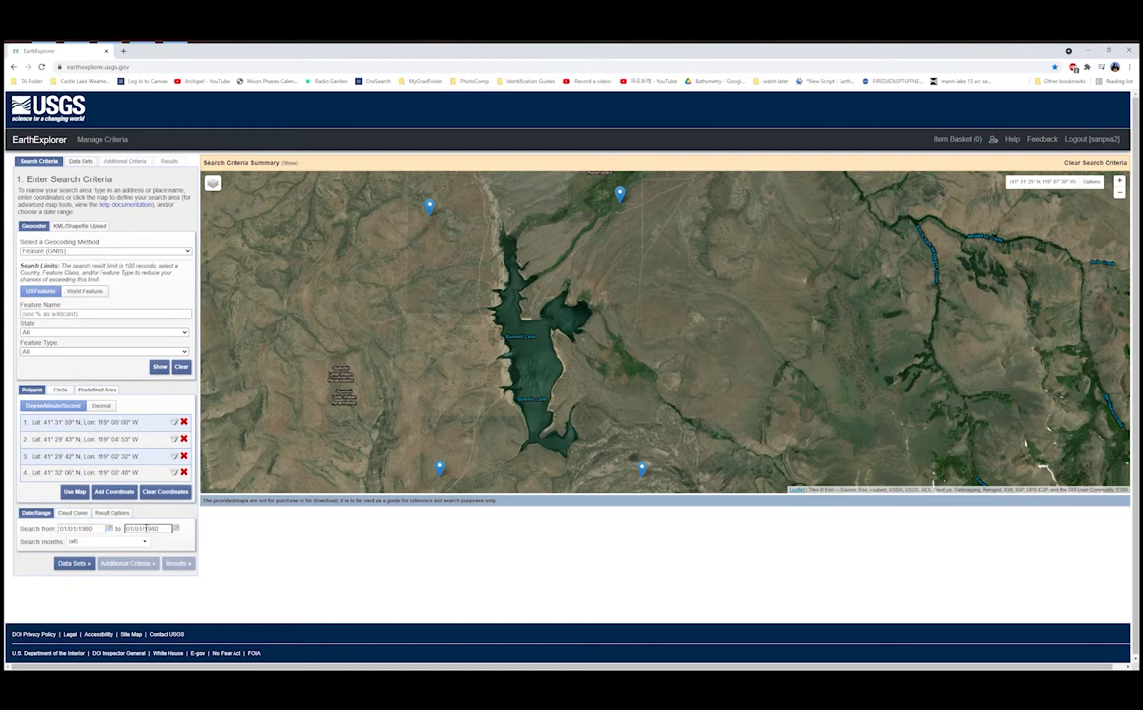
{"action": "key", "text": "BackSpace"}
{"action": "left_click", "coordinate": [73, 513]}
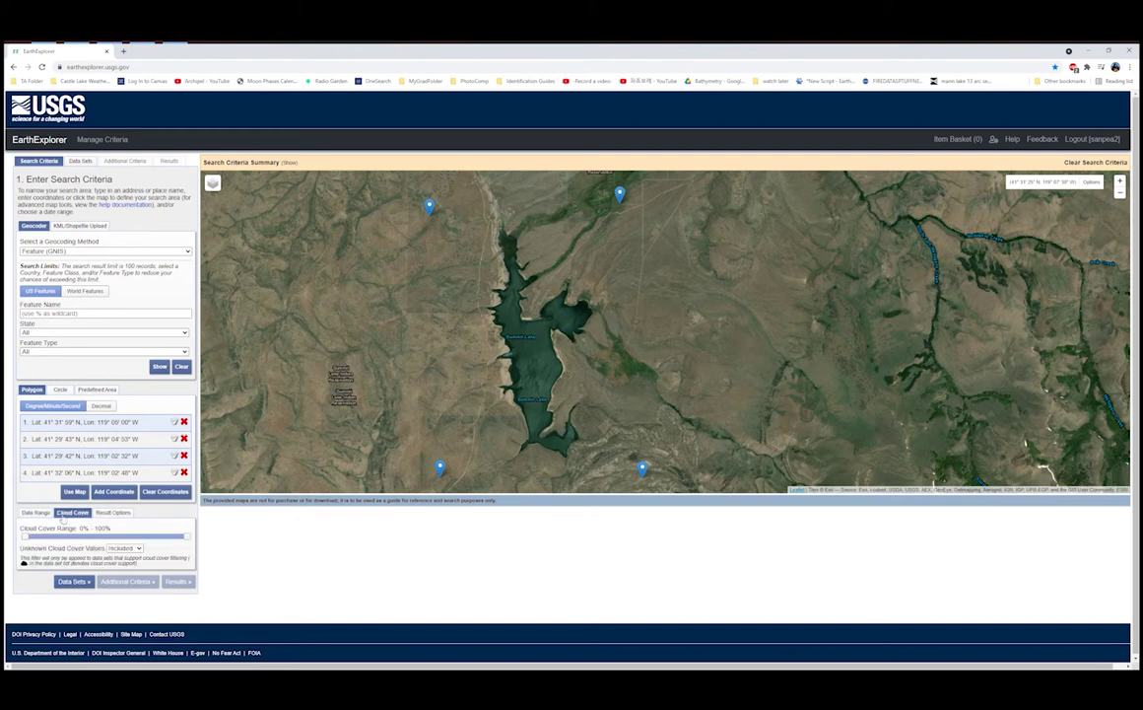
{"action": "left_click", "coordinate": [104, 512]}
{"action": "left_click", "coordinate": [35, 512]}
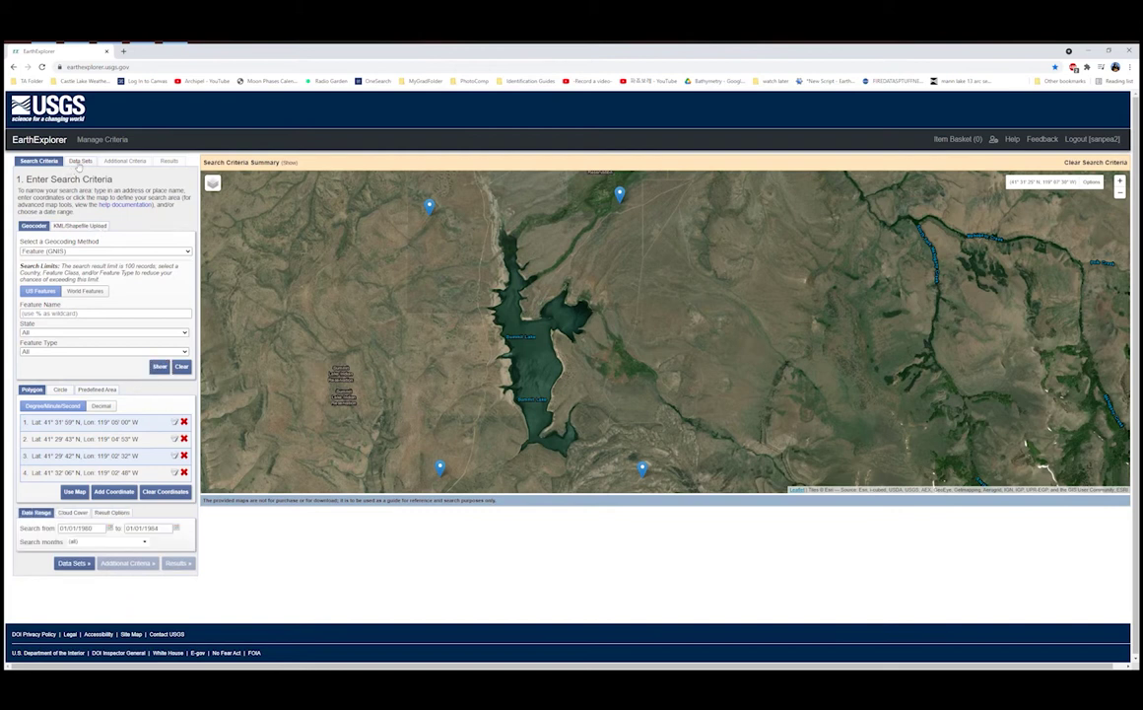
- Select only the Landsat 4-5 TM C2 L1 data set under Landsat Collection 2 Level-1
{"action": "left_click", "coordinate": [80, 162]}
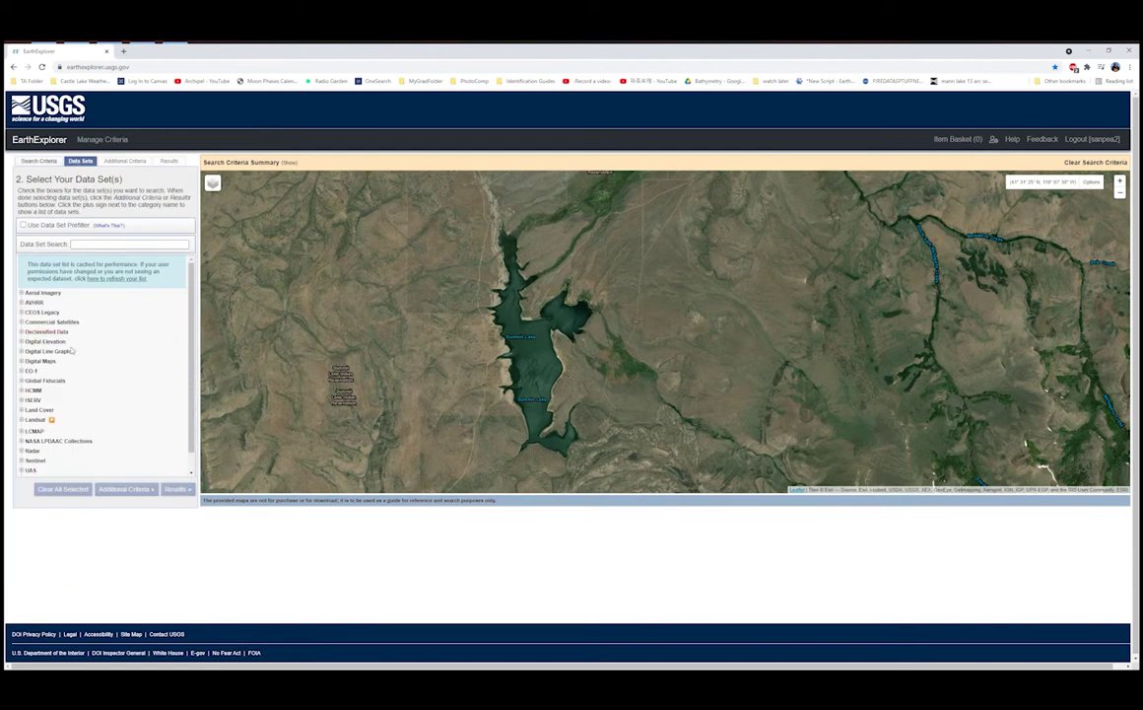
{"action": "left_click", "coordinate": [21, 419]}
{"action": "scroll", "coordinate": [118, 375], "scroll_direction": "down", "scroll_amount": 1}
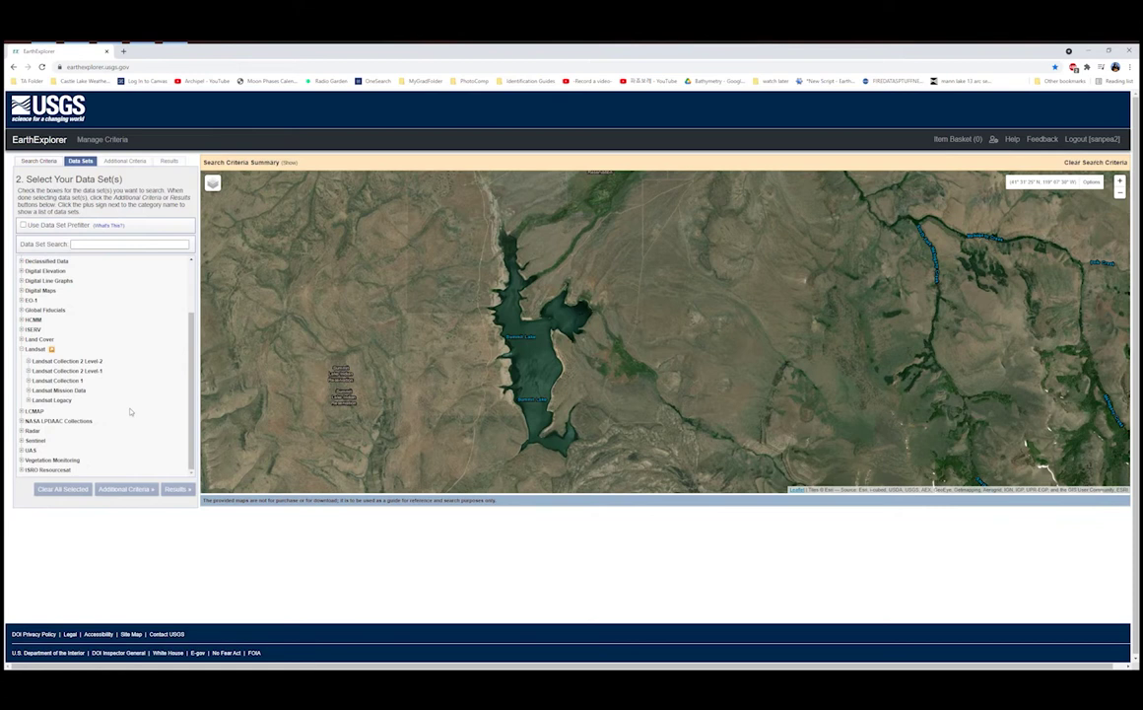
{"action": "left_click", "coordinate": [28, 370]}
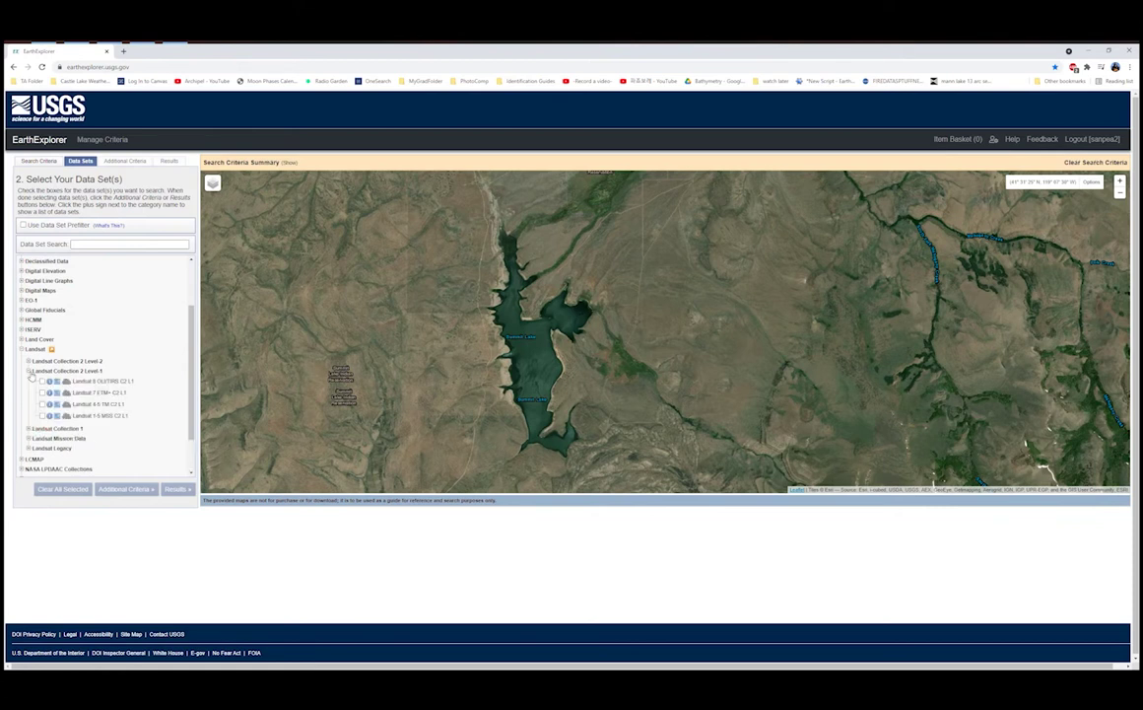
{"action": "scroll", "coordinate": [87, 400], "scroll_direction": "down", "scroll_amount": 1}
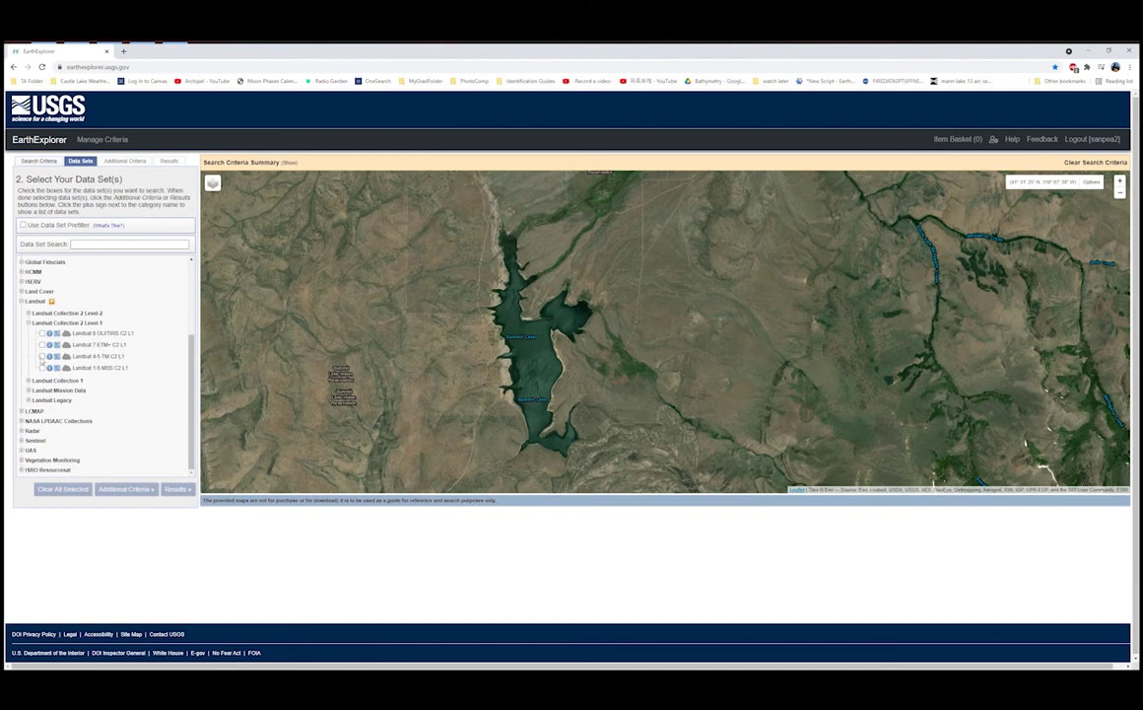
{"action": "left_click", "coordinate": [42, 355]}
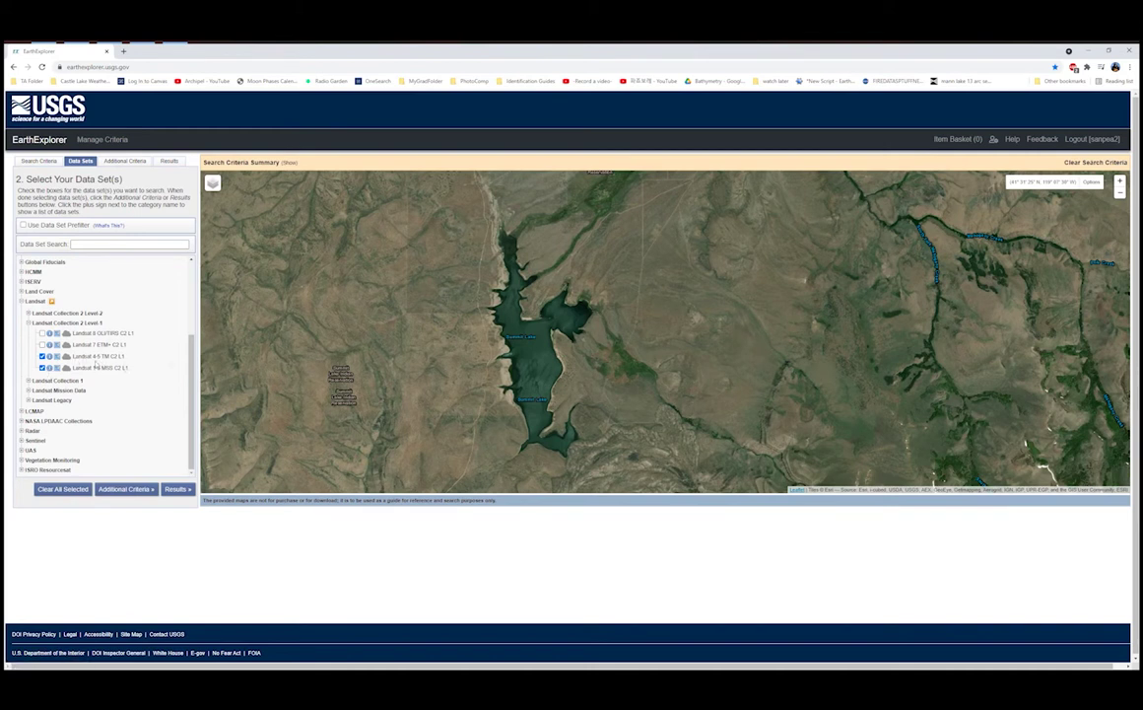
{"action": "left_click", "coordinate": [42, 368]}
- Look through the data sets offered under Landsat Collection 1 and Landsat Legacy
{"action": "left_click", "coordinate": [29, 382]}
{"action": "left_click", "coordinate": [29, 382]}
{"action": "left_click", "coordinate": [32, 401]}
{"action": "scroll", "coordinate": [39, 405], "scroll_direction": "down", "scroll_amount": 1}
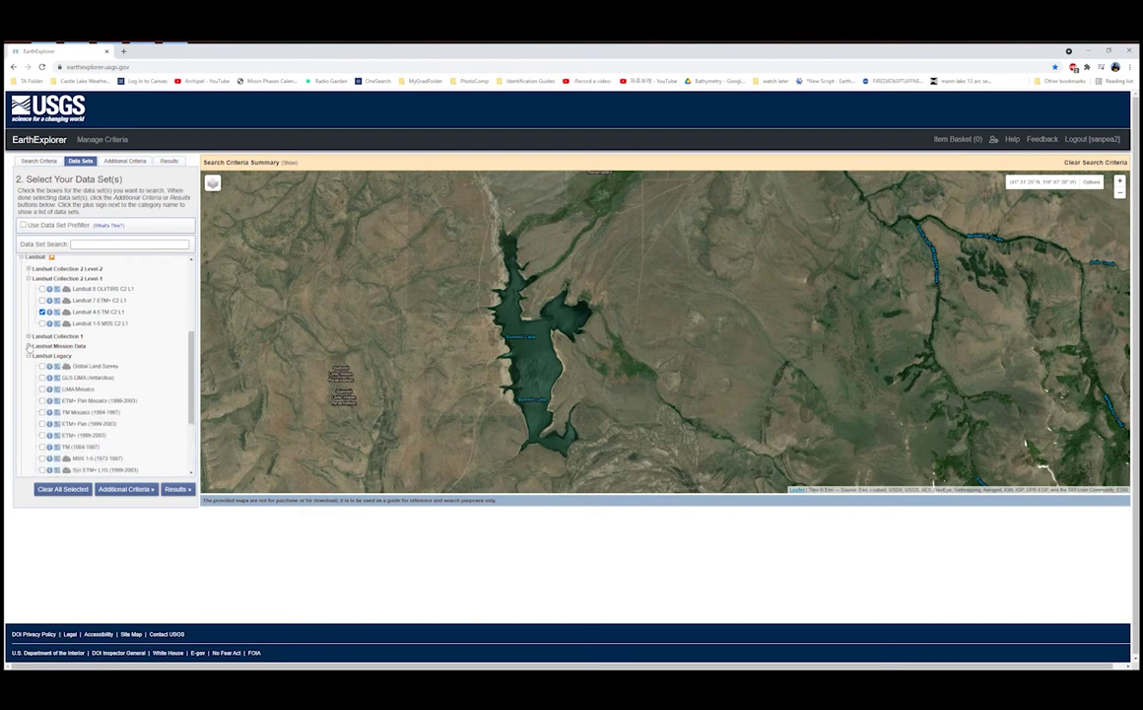
{"action": "left_click", "coordinate": [27, 355]}
{"action": "scroll", "coordinate": [32, 350], "scroll_direction": "down", "scroll_amount": 1}
{"action": "left_click", "coordinate": [29, 340]}
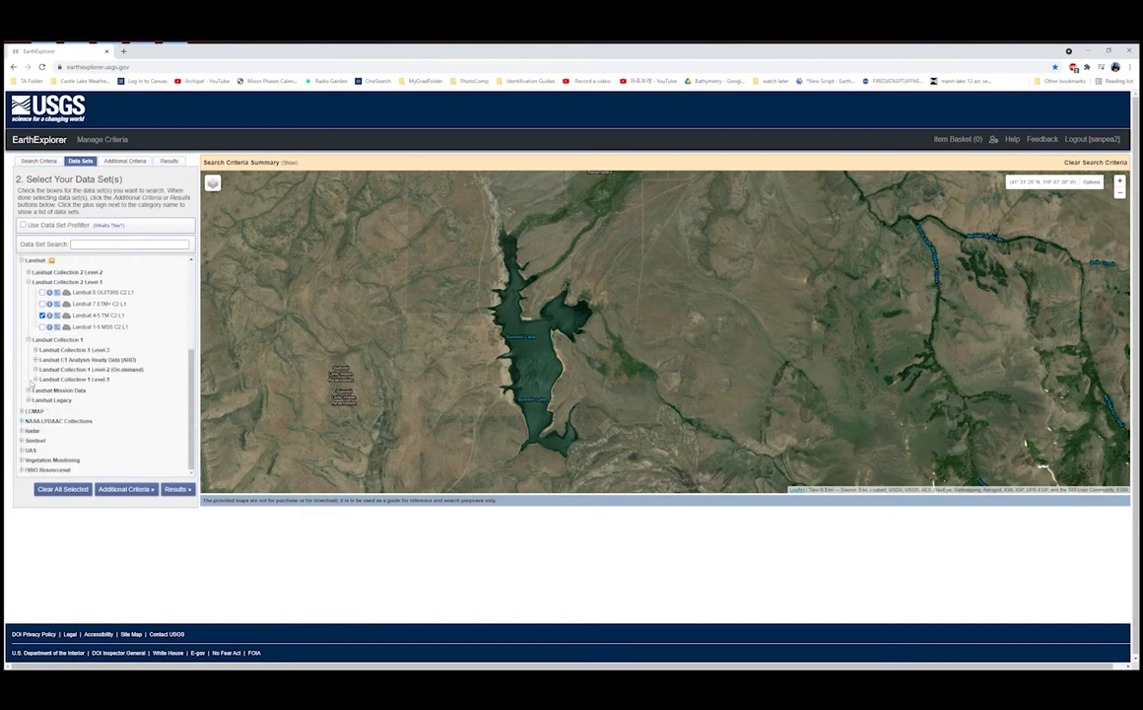
{"action": "left_click", "coordinate": [29, 341]}
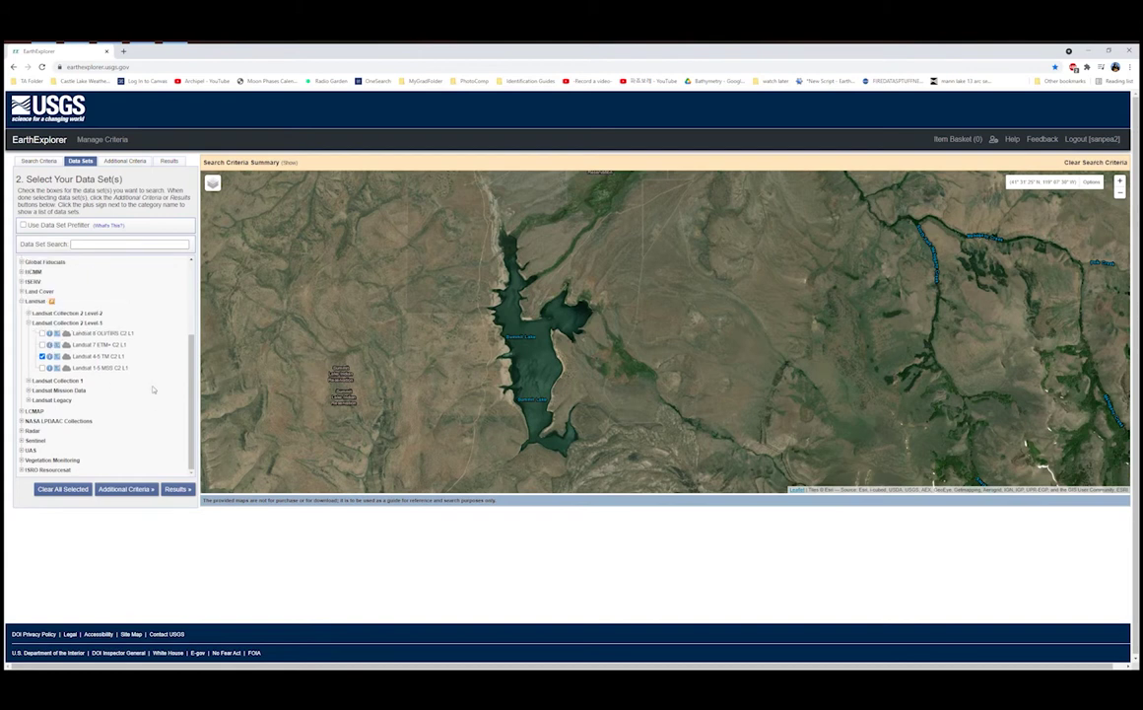
- Run the search and inspect the browse overlay of the 1983/01/09 scene over Summit Lake, hiding it again when done
{"action": "left_click", "coordinate": [175, 490]}
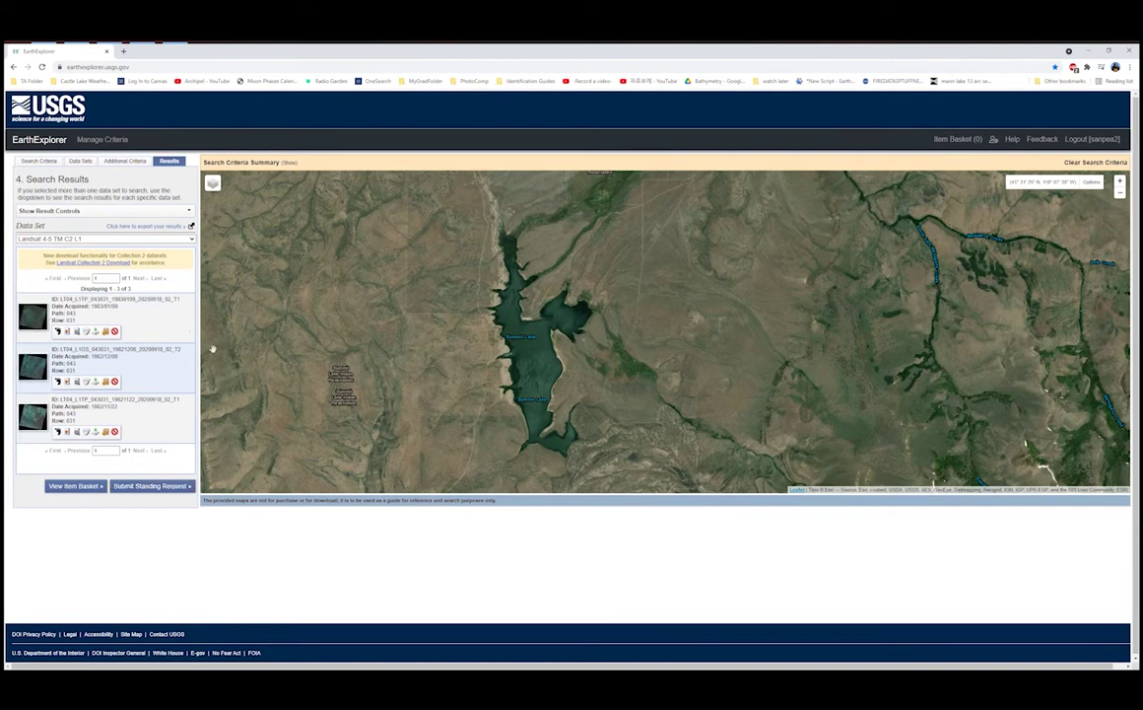
{"action": "left_click_drag", "start_coordinate": [480, 359], "coordinate": [412, 373]}
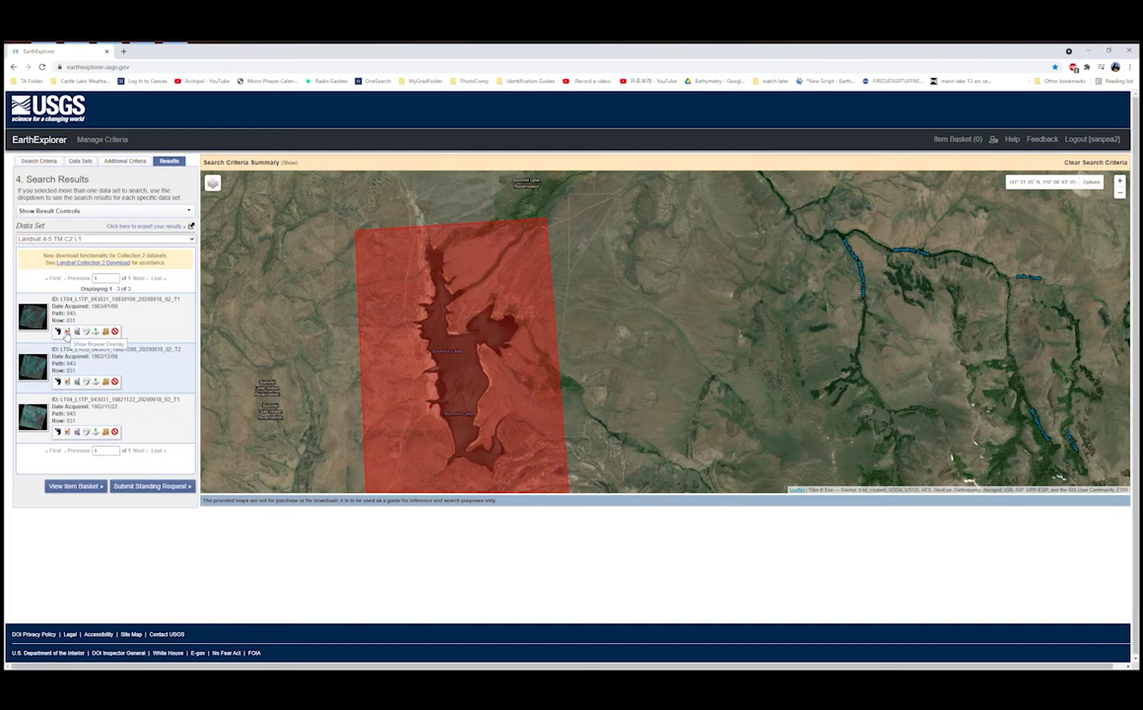
{"action": "left_click", "coordinate": [65, 333]}
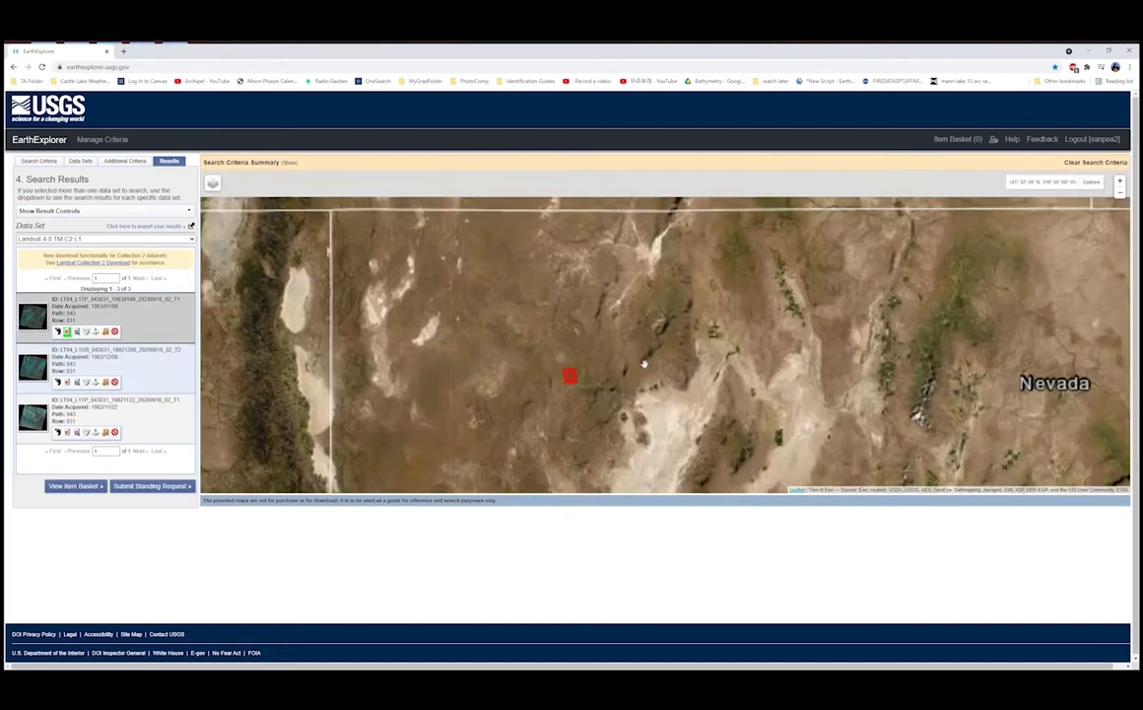
{"action": "scroll", "coordinate": [640, 363], "scroll_direction": "up", "scroll_amount": 3}
{"action": "left_click_drag", "start_coordinate": [395, 404], "coordinate": [573, 332]}
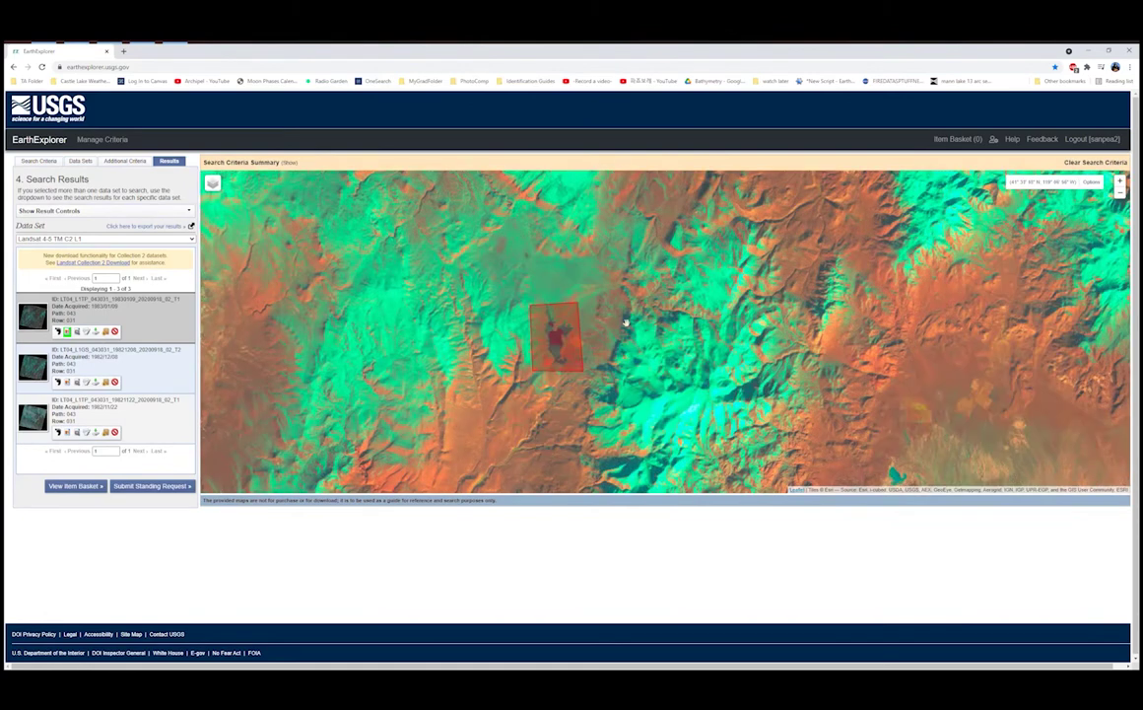
{"action": "scroll", "coordinate": [596, 321], "scroll_direction": "up", "scroll_amount": 2}
{"action": "left_click_drag", "start_coordinate": [559, 299], "coordinate": [645, 276]}
{"action": "mouse_move", "coordinate": [346, 340]}
{"action": "left_mouse_down"}
{"action": "mouse_move", "coordinate": [363, 269]}
{"action": "mouse_move", "coordinate": [353, 362]}
{"action": "left_mouse_up"}
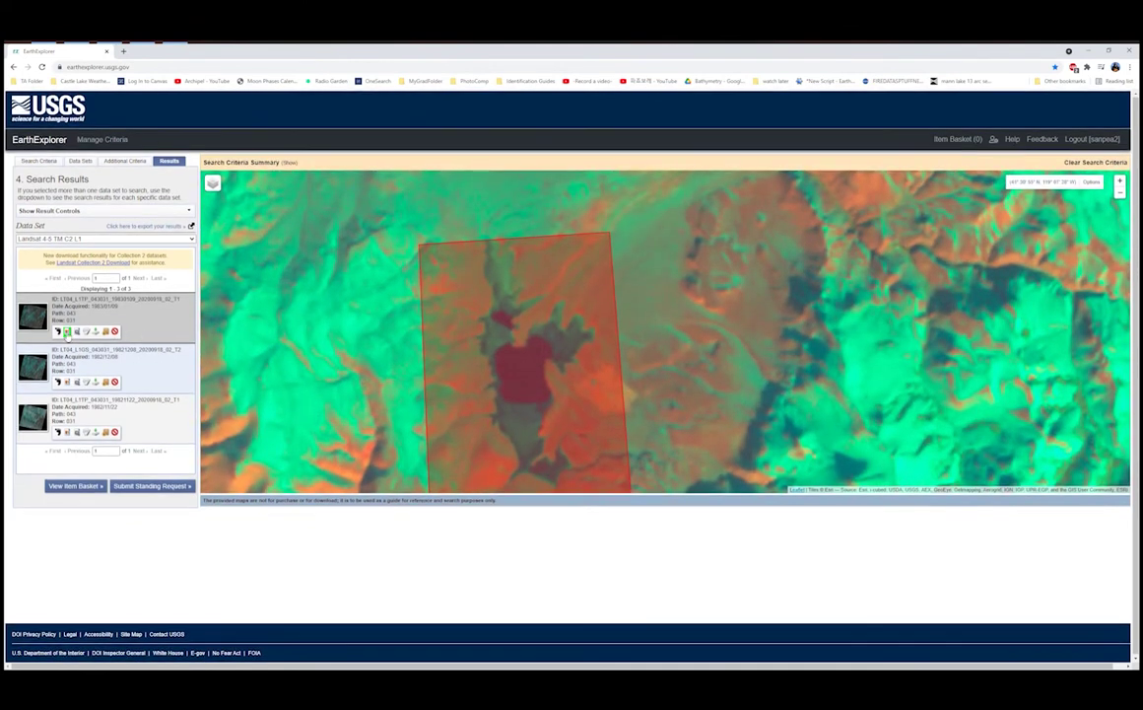
{"action": "left_click", "coordinate": [66, 331]}
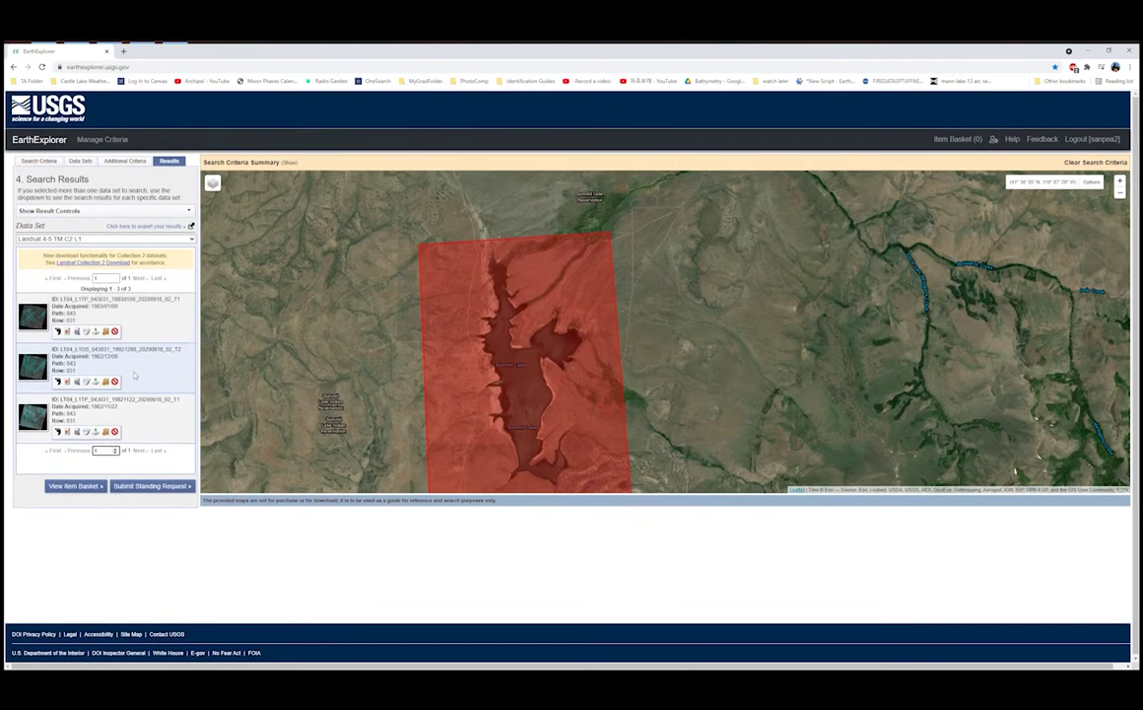
- Download the Full-Resolution Browse (Natural Color) GeoTIFF of the 1983/01/09 scene and close the download options
{"action": "left_click", "coordinate": [96, 332]}
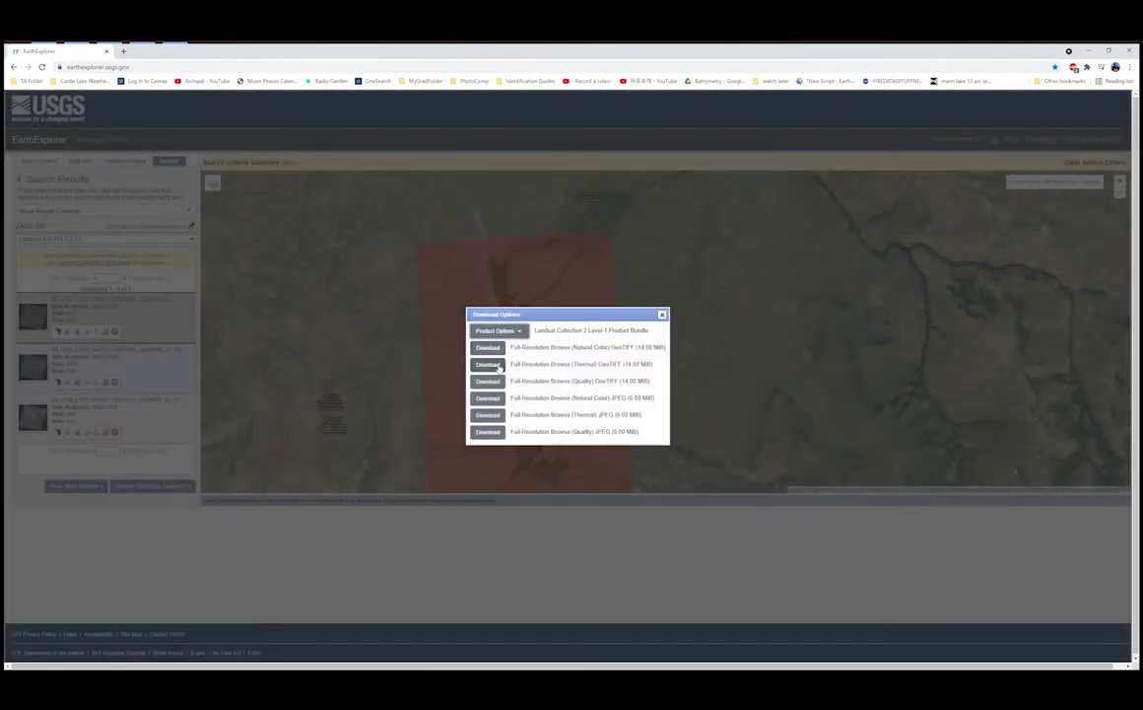
{"action": "left_click_drag", "start_coordinate": [582, 348], "coordinate": [583, 374]}
{"action": "left_click_drag", "start_coordinate": [652, 366], "coordinate": [572, 347]}
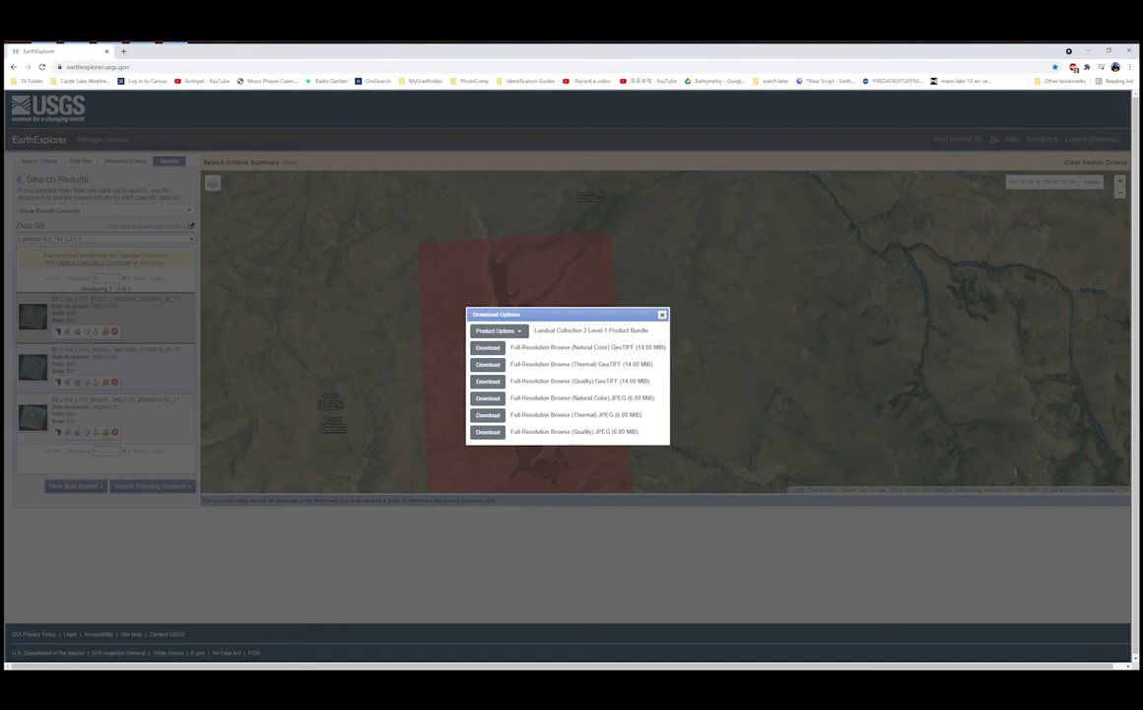
{"action": "mouse_move", "coordinate": [612, 347]}
{"action": "left_mouse_down"}
{"action": "mouse_move", "coordinate": [642, 347]}
{"action": "mouse_move", "coordinate": [625, 348]}
{"action": "left_mouse_up"}
{"action": "left_click_drag", "start_coordinate": [612, 398], "coordinate": [627, 397]}
{"action": "left_click_drag", "start_coordinate": [637, 346], "coordinate": [606, 347]}
{"action": "left_click", "coordinate": [553, 347]}
{"action": "left_click", "coordinate": [489, 348]}
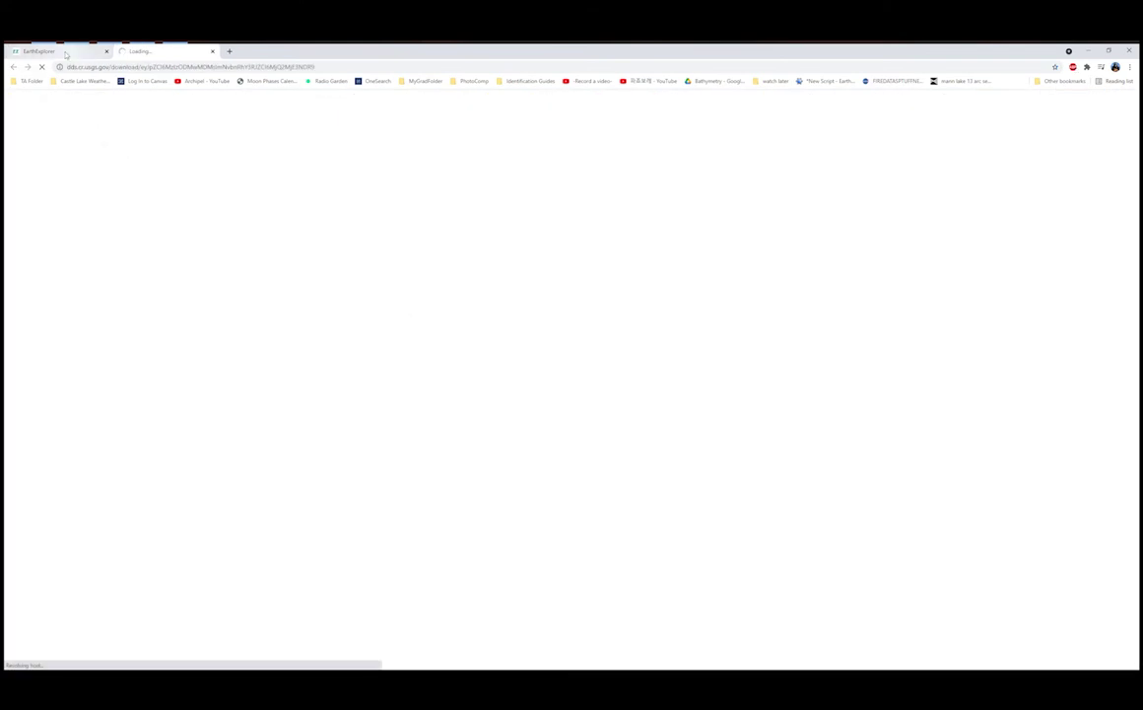
{"action": "left_click", "coordinate": [66, 53]}
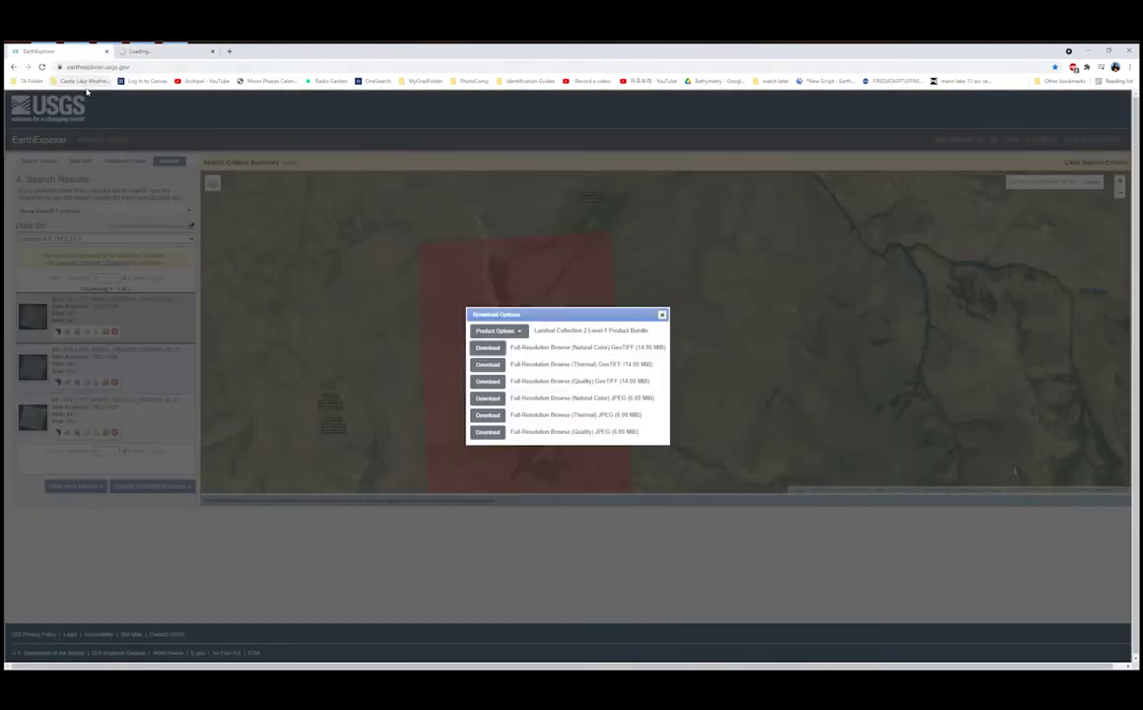
{"action": "left_click", "coordinate": [161, 66]}
{"action": "left_click", "coordinate": [159, 55]}
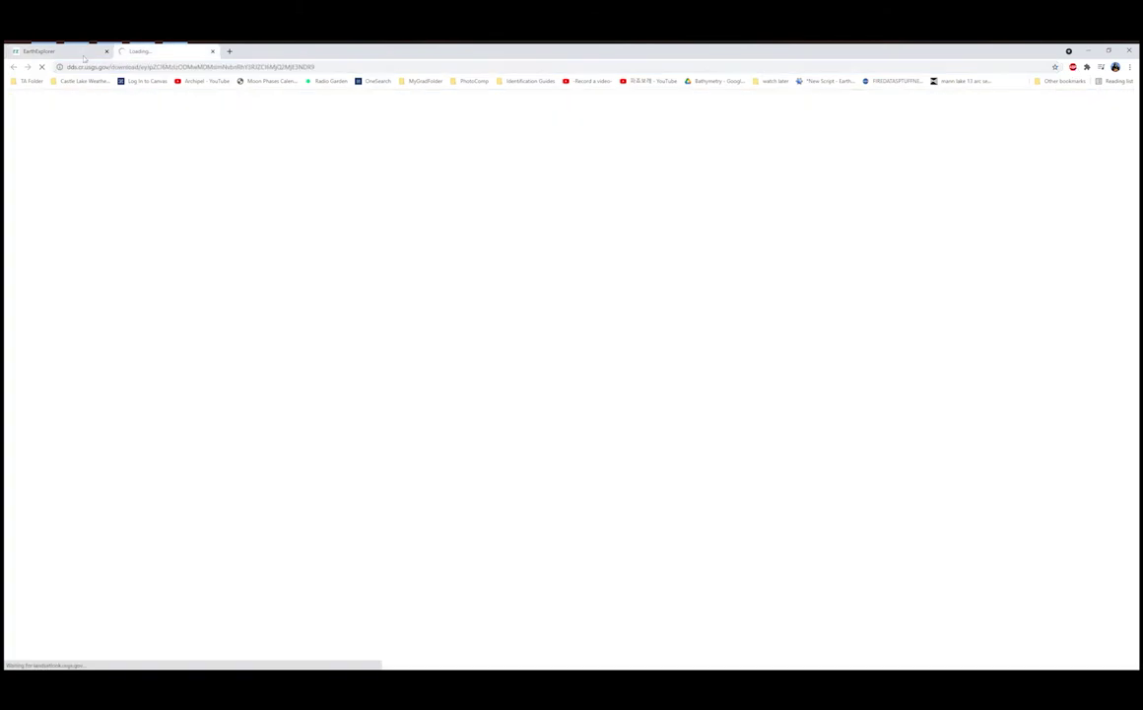
{"action": "left_click", "coordinate": [70, 53]}
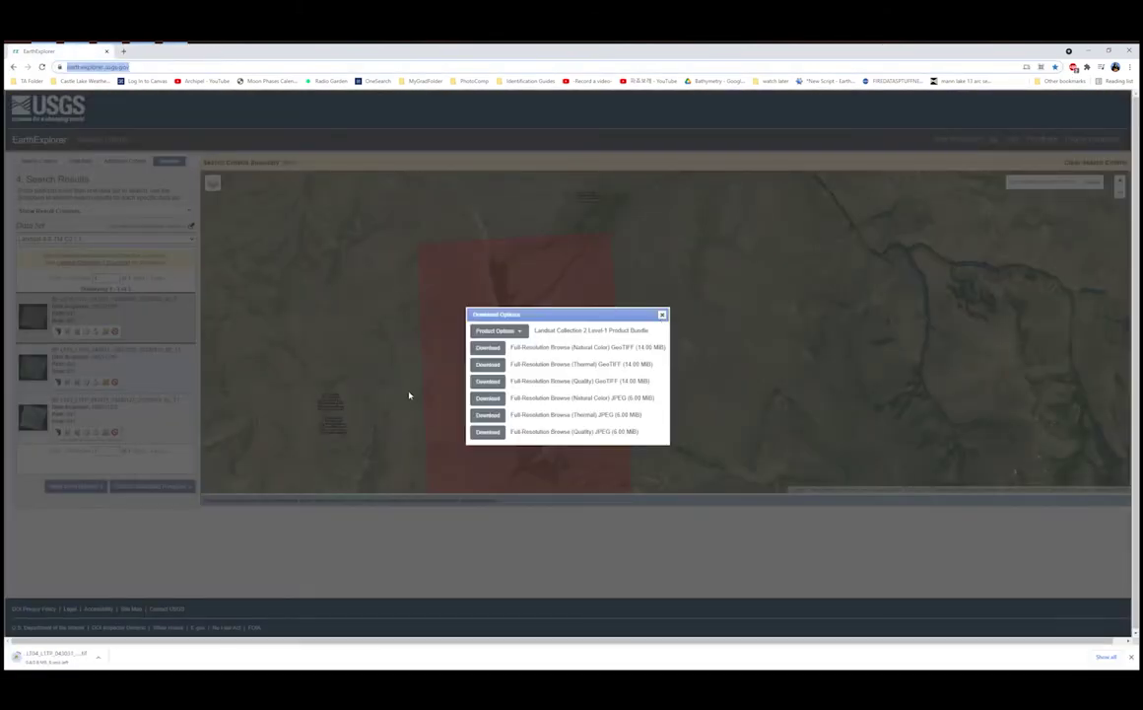
{"action": "left_click", "coordinate": [663, 313]}
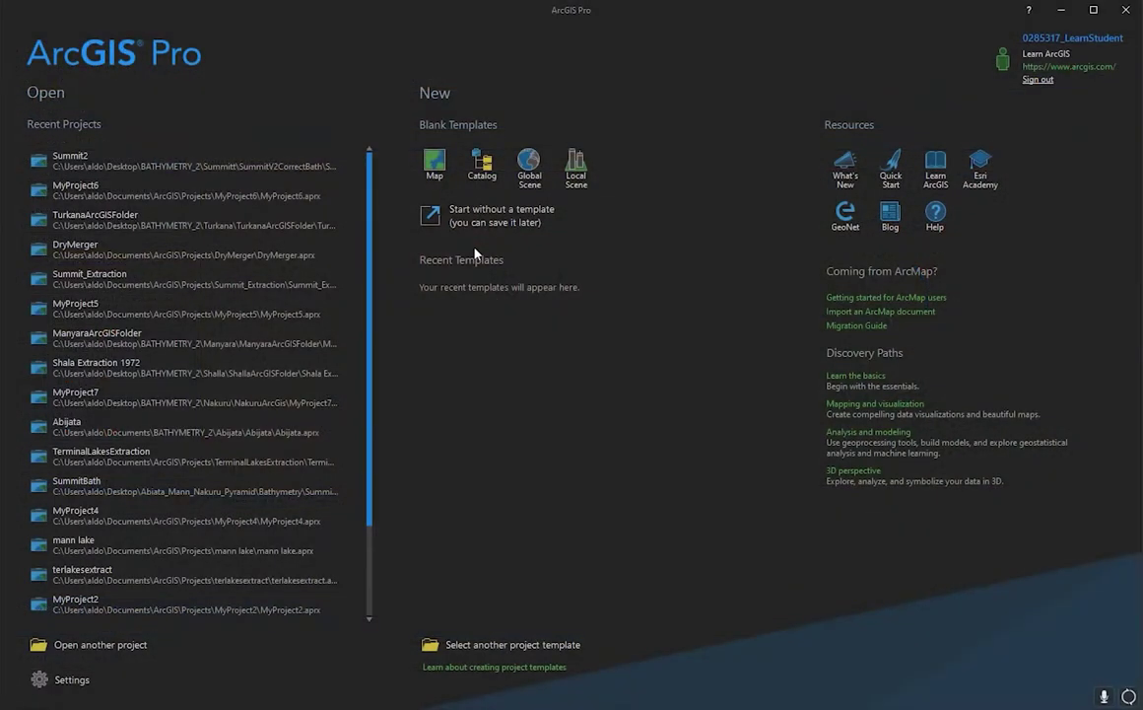
- Switch to ArcGIS Pro, bring up the Summit2 map project and add the 19840628 Landsat 5 surface reflectance bands B1, B2 and B3
{"action": "left_click", "coordinate": [431, 159]}
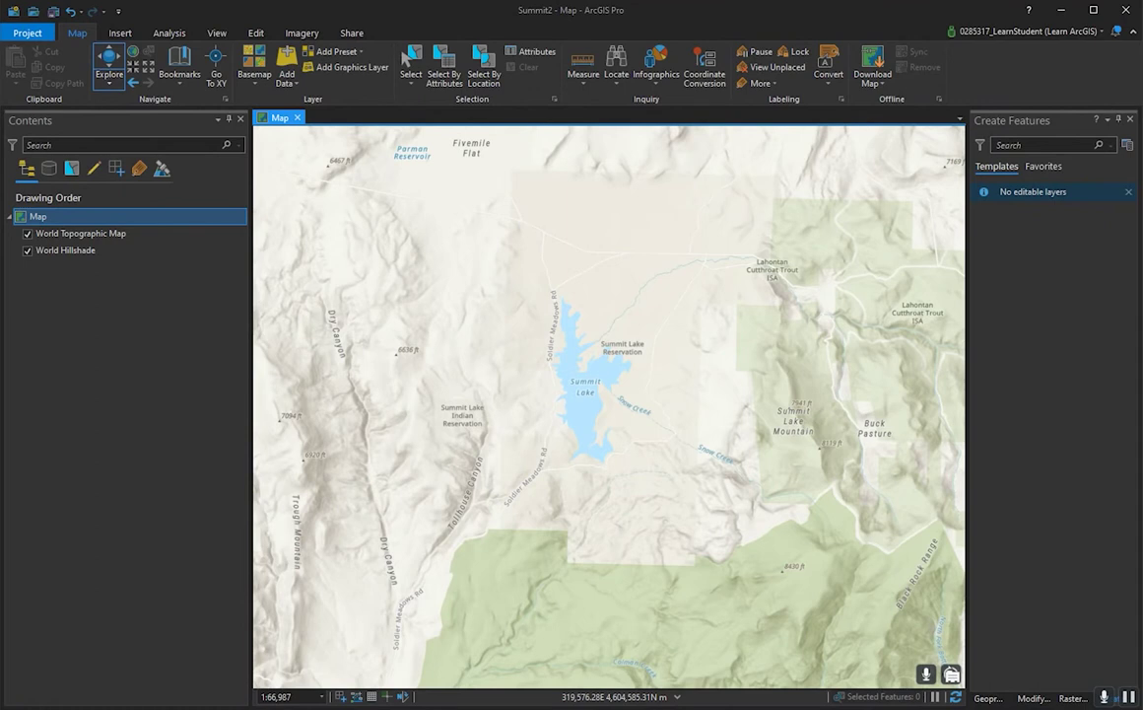
{"action": "left_click_drag", "start_coordinate": [335, 266], "coordinate": [83, 236]}
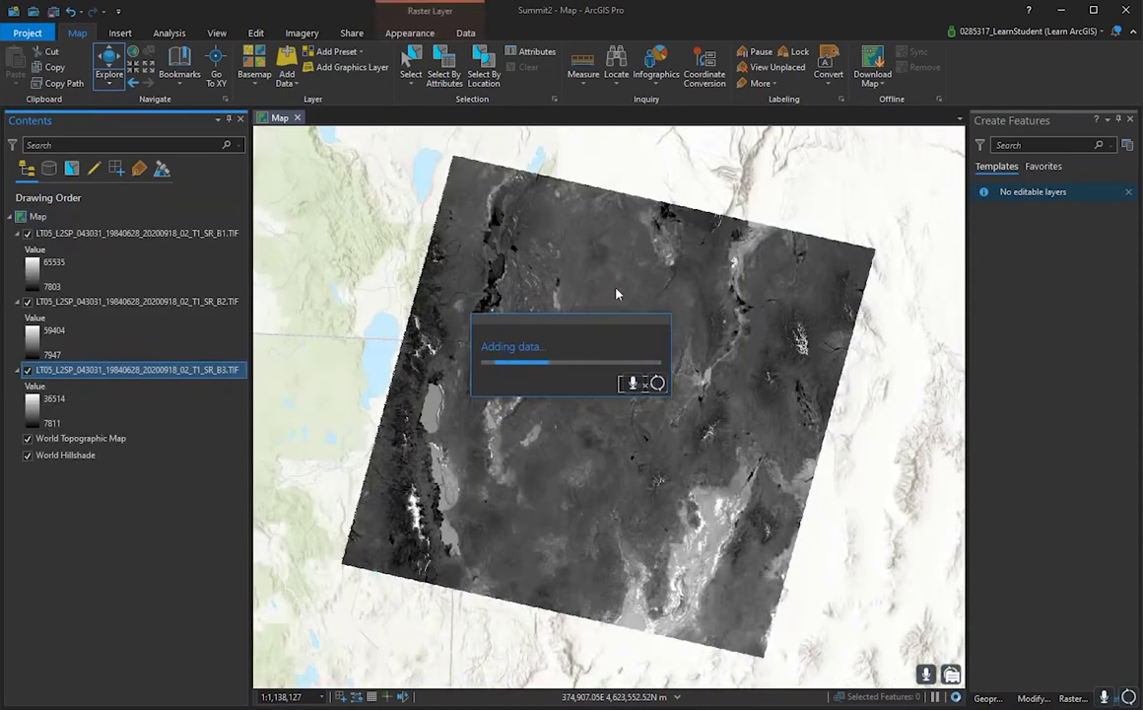
{"action": "scroll", "coordinate": [486, 288], "scroll_direction": "up", "scroll_amount": 2}
{"action": "scroll", "coordinate": [498, 288], "scroll_direction": "down", "scroll_amount": 8}
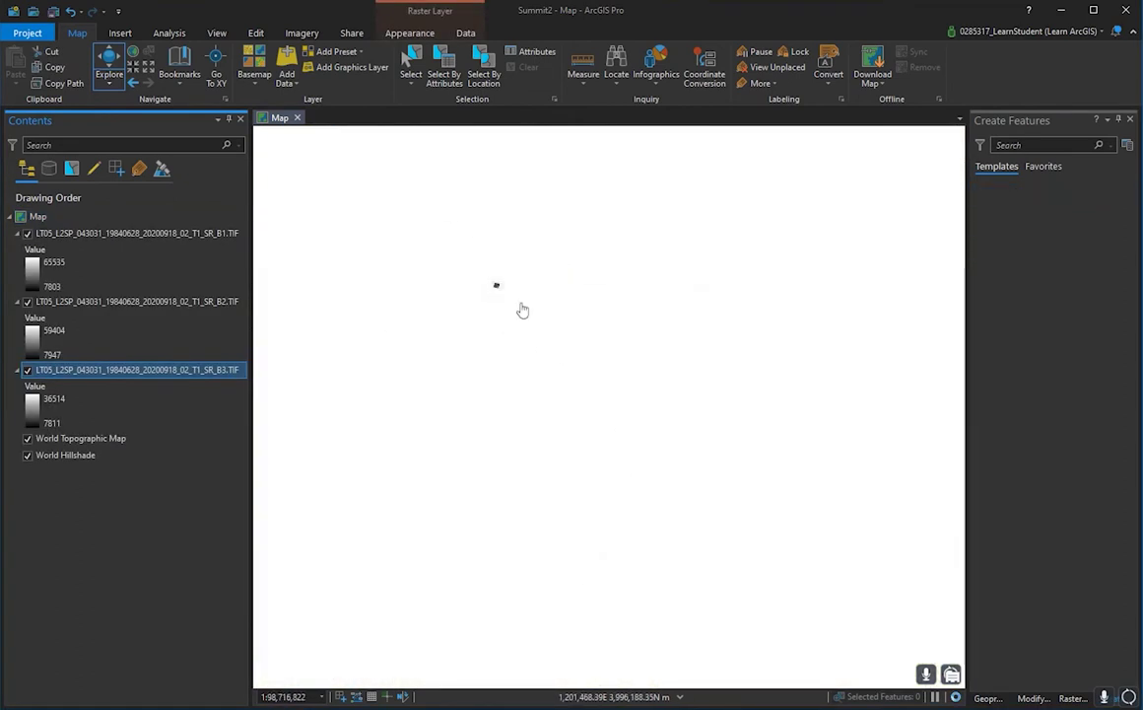
{"action": "scroll", "coordinate": [631, 340], "scroll_direction": "up", "scroll_amount": 3}
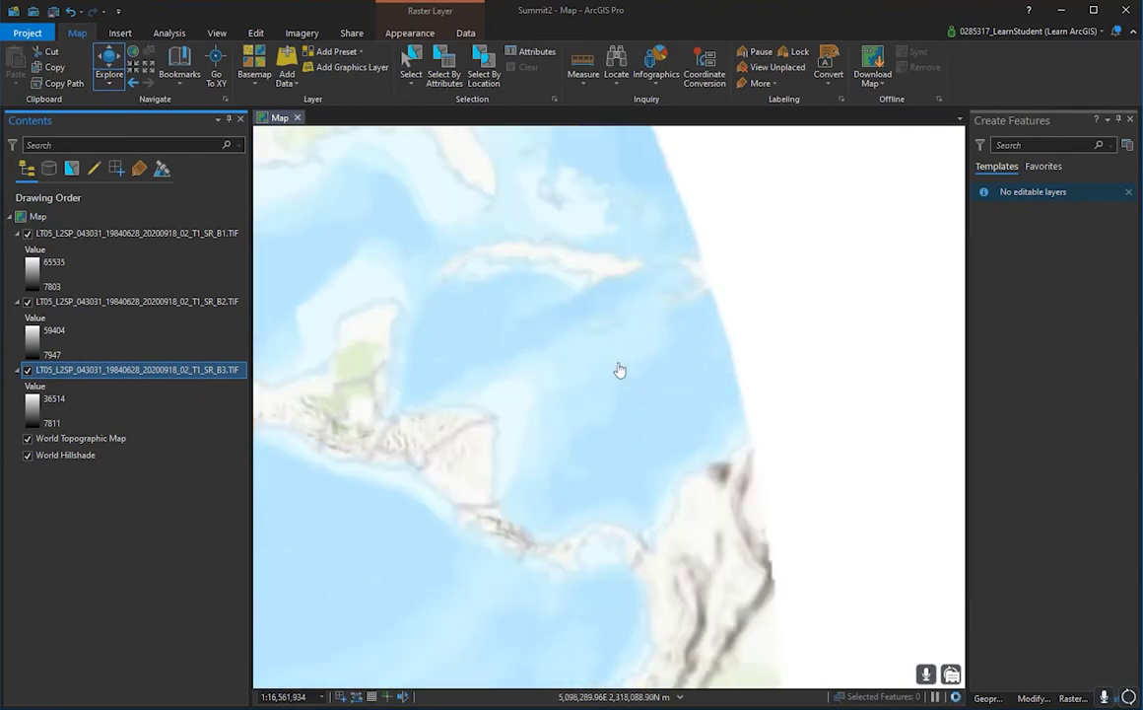
{"action": "scroll", "coordinate": [594, 363], "scroll_direction": "down", "scroll_amount": 3}
{"action": "scroll", "coordinate": [463, 290], "scroll_direction": "up", "scroll_amount": 3}
{"action": "scroll", "coordinate": [486, 306], "scroll_direction": "up", "scroll_amount": 6}
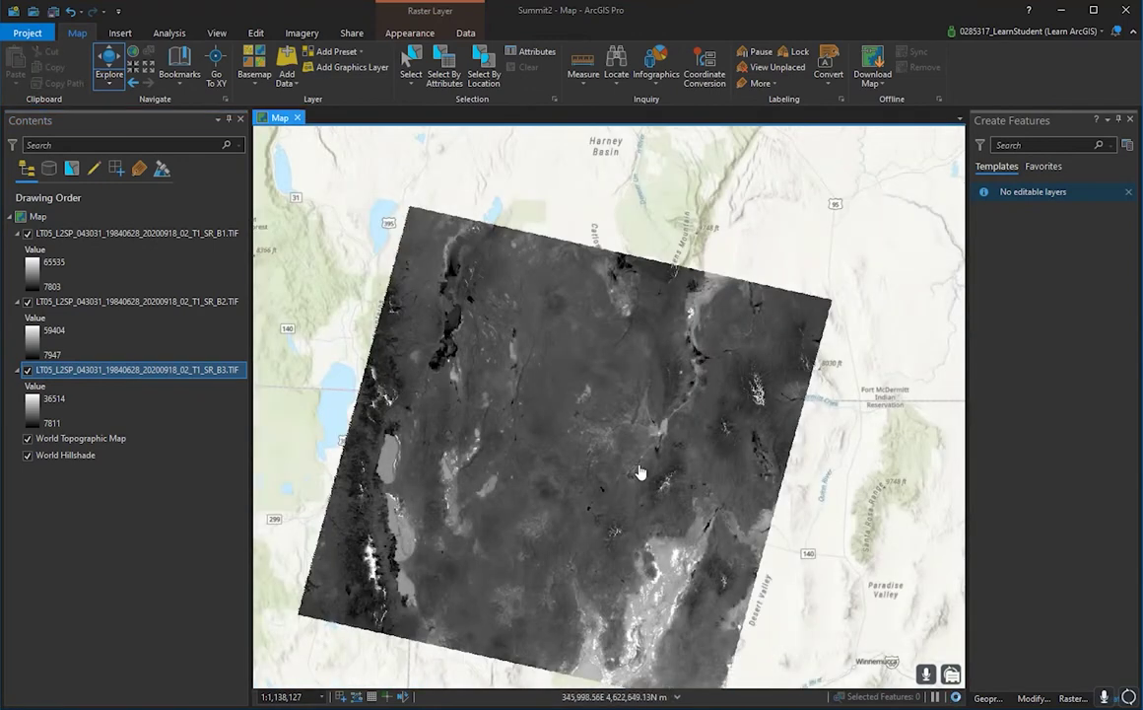
{"action": "left_click_drag", "start_coordinate": [635, 461], "coordinate": [575, 403]}
- Hide the three Landsat band layers and locate Summit Lake on the topographic basemap
{"action": "left_click", "coordinate": [28, 301]}
{"action": "left_click", "coordinate": [27, 370]}
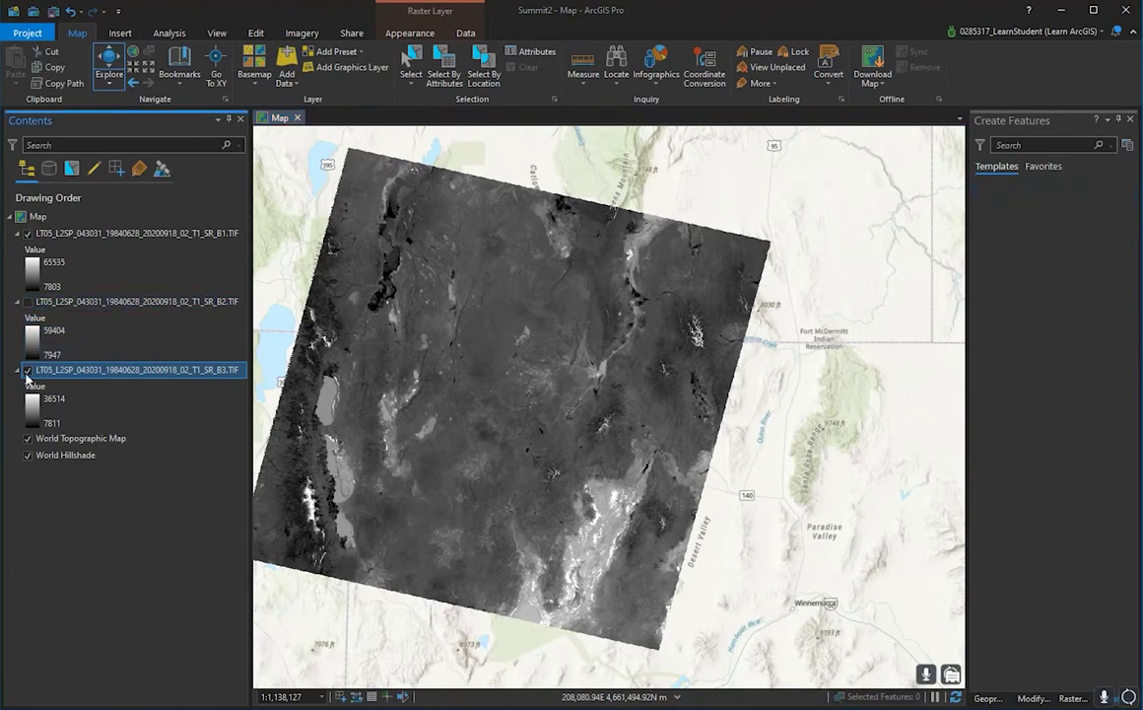
{"action": "left_click", "coordinate": [27, 232]}
{"action": "left_click_drag", "start_coordinate": [639, 441], "coordinate": [563, 306]}
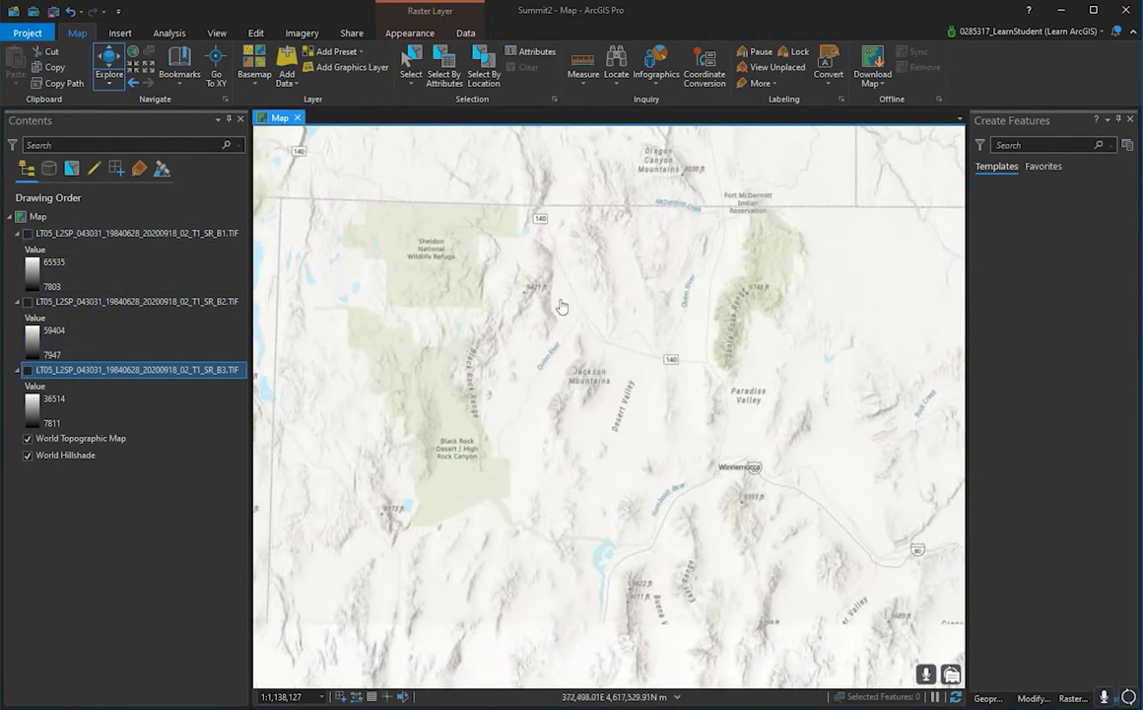
{"action": "left_click_drag", "start_coordinate": [563, 431], "coordinate": [666, 412]}
{"action": "scroll", "coordinate": [525, 289], "scroll_direction": "up", "scroll_amount": 3}
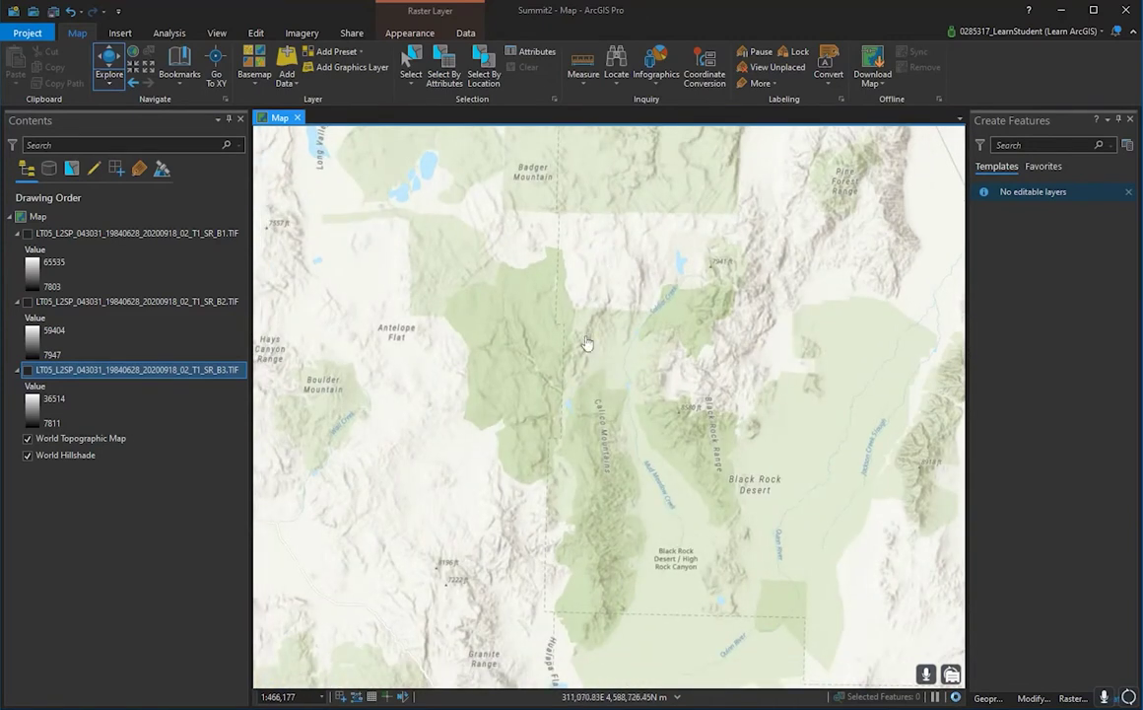
{"action": "left_click_drag", "start_coordinate": [582, 337], "coordinate": [589, 391]}
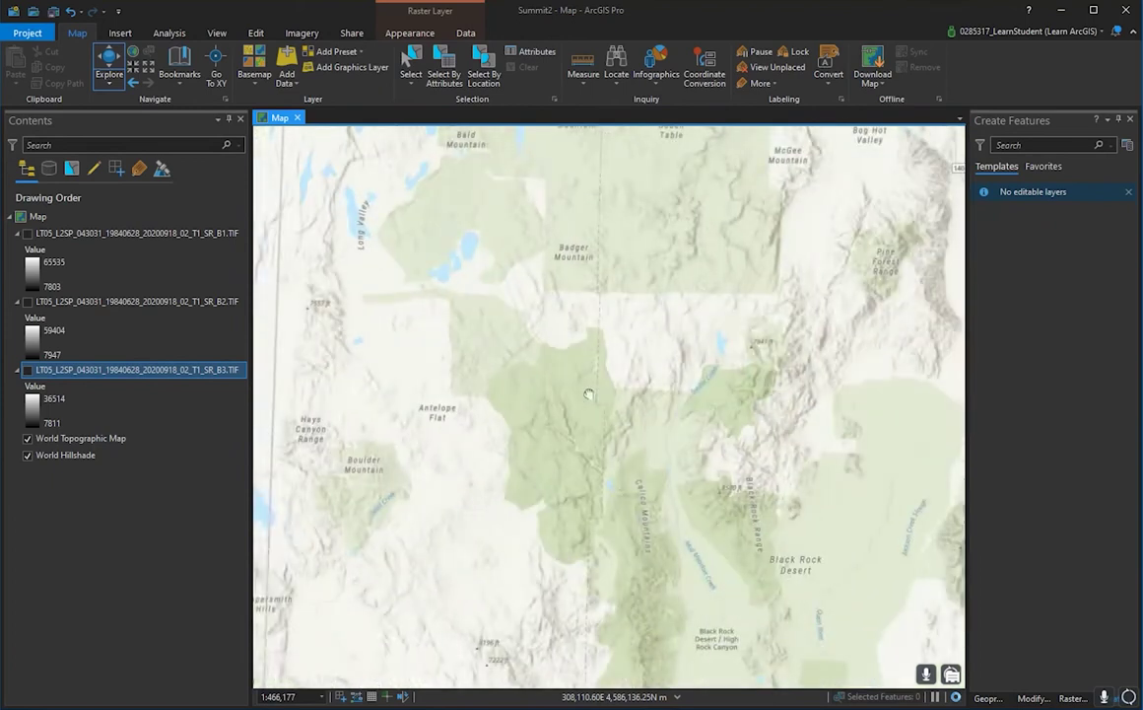
{"action": "scroll", "coordinate": [605, 466], "scroll_direction": "up", "scroll_amount": 3}
{"action": "left_click_drag", "start_coordinate": [841, 163], "coordinate": [611, 308]}
{"action": "scroll", "coordinate": [623, 366], "scroll_direction": "up", "scroll_amount": 6}
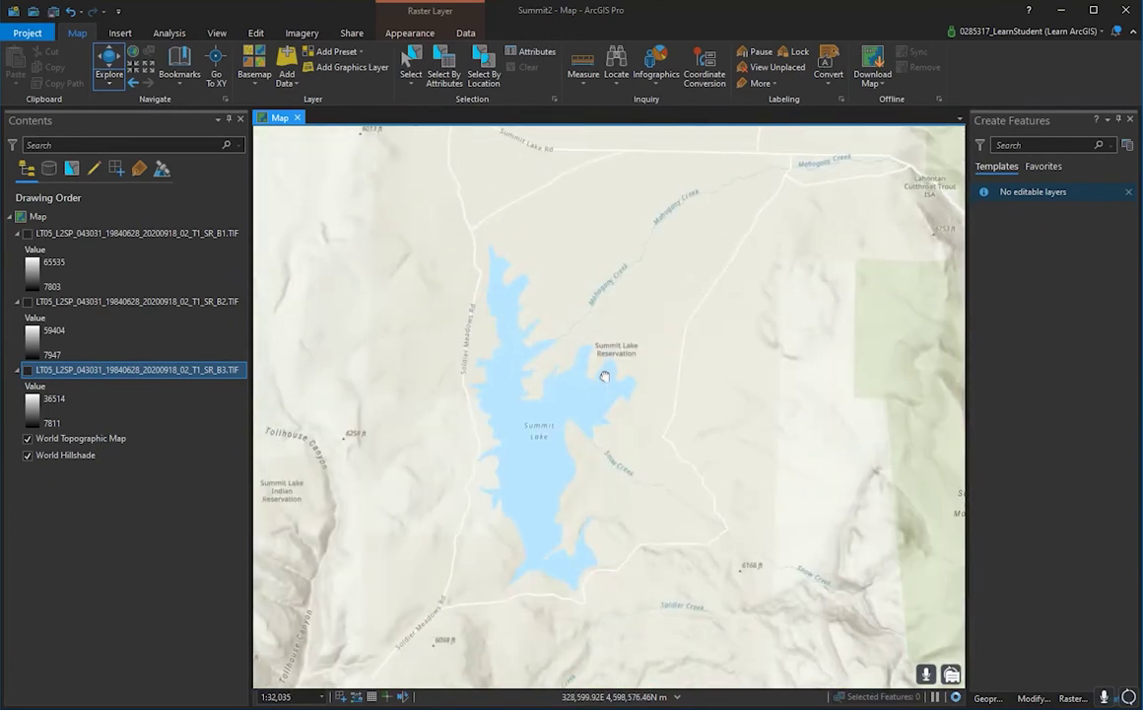
- Turn the visibility of the Landsat 5 B1, B2 and B3 layers back on over the Summit Lake area
{"action": "left_click", "coordinate": [28, 234]}
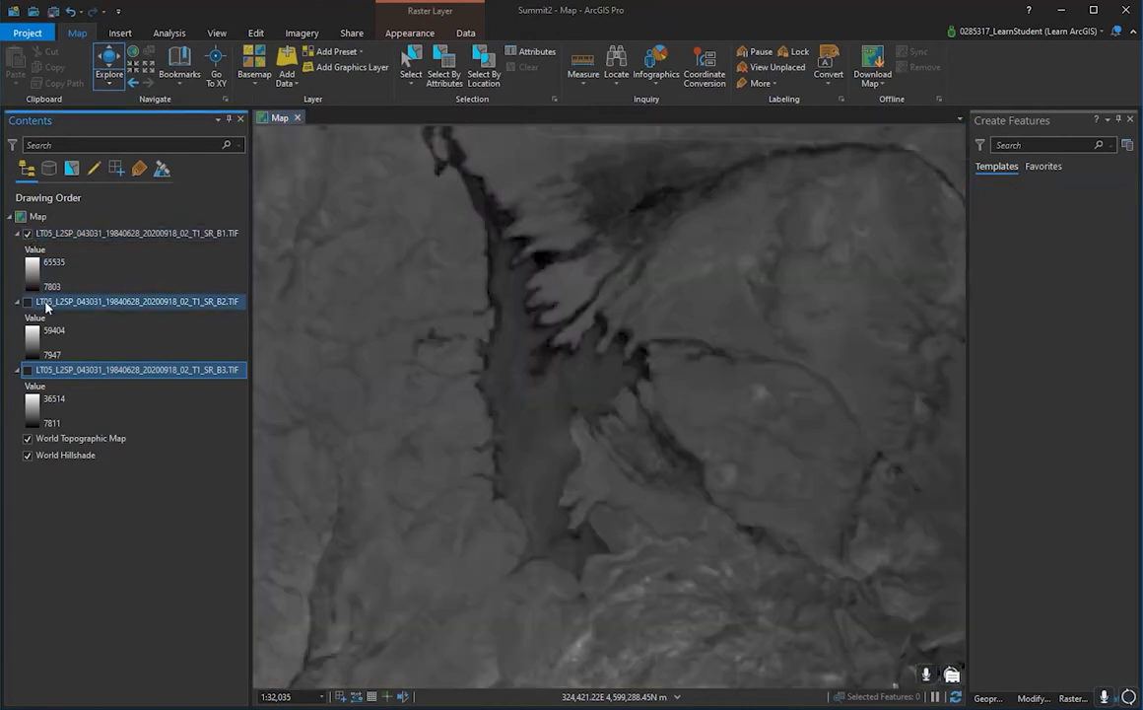
{"action": "left_click", "coordinate": [29, 303]}
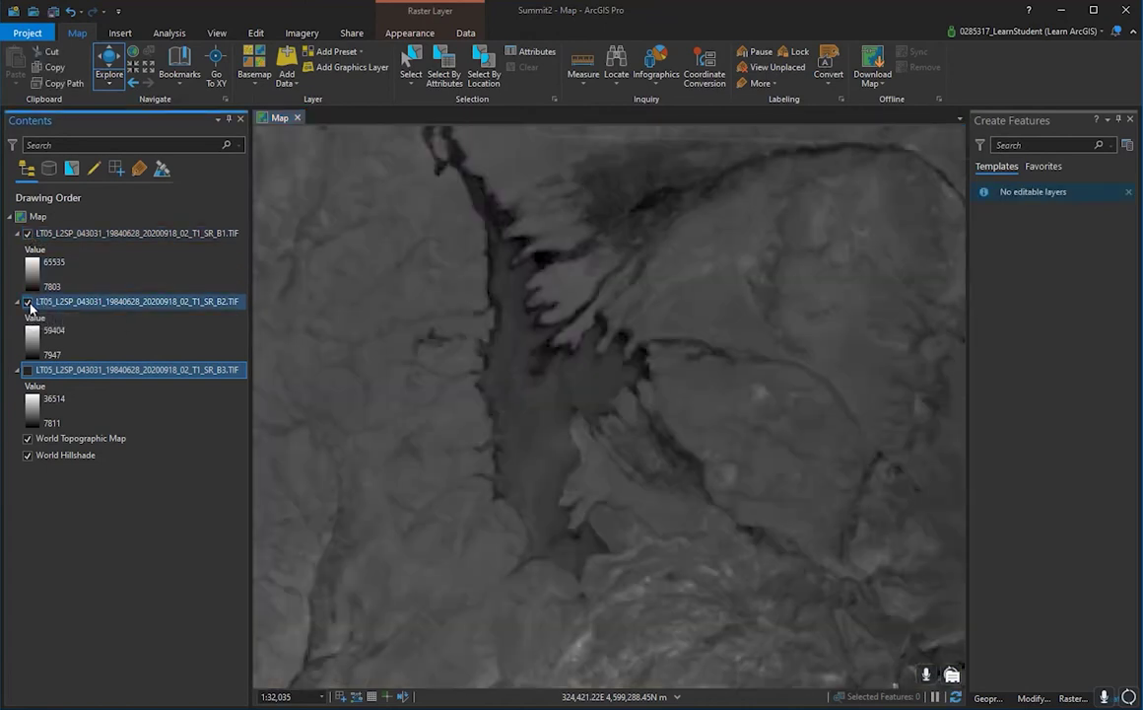
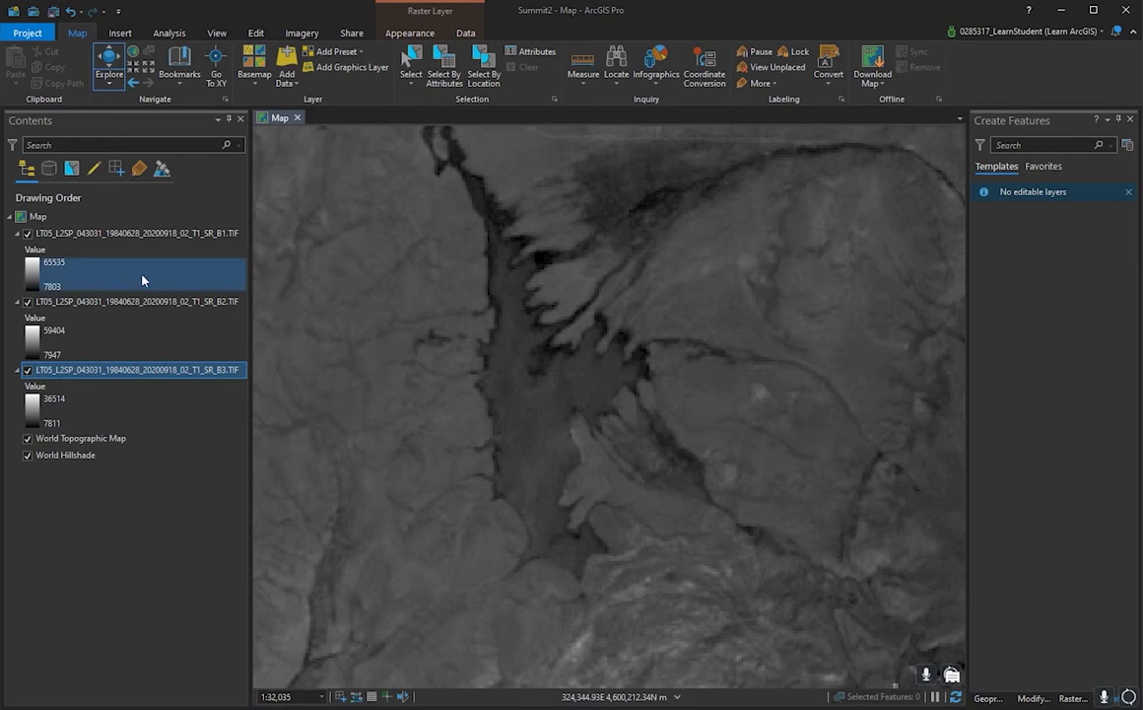
{"action": "scroll", "coordinate": [268, 268], "scroll_direction": "down", "scroll_amount": 3}
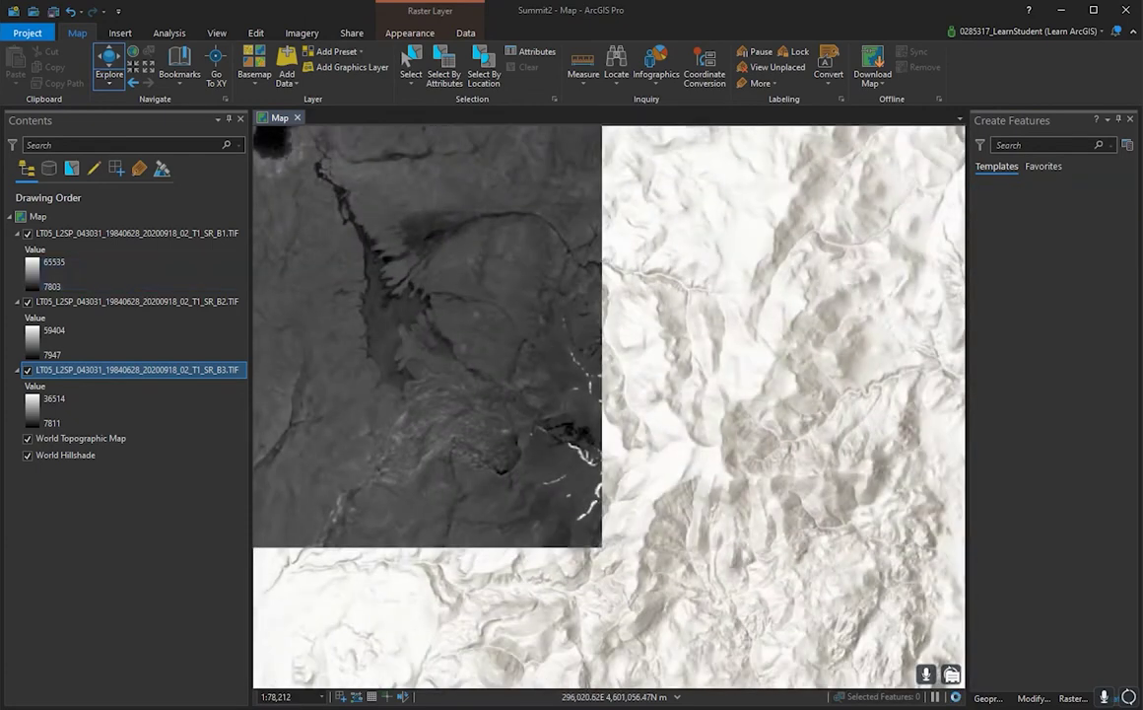
- Add the LM04_L1TP_043031_19830704_20200903_02_T2_refl.tif image above the Landsat bands and examine Summit Lake in it
{"action": "left_click_drag", "start_coordinate": [187, 235], "coordinate": [187, 234]}
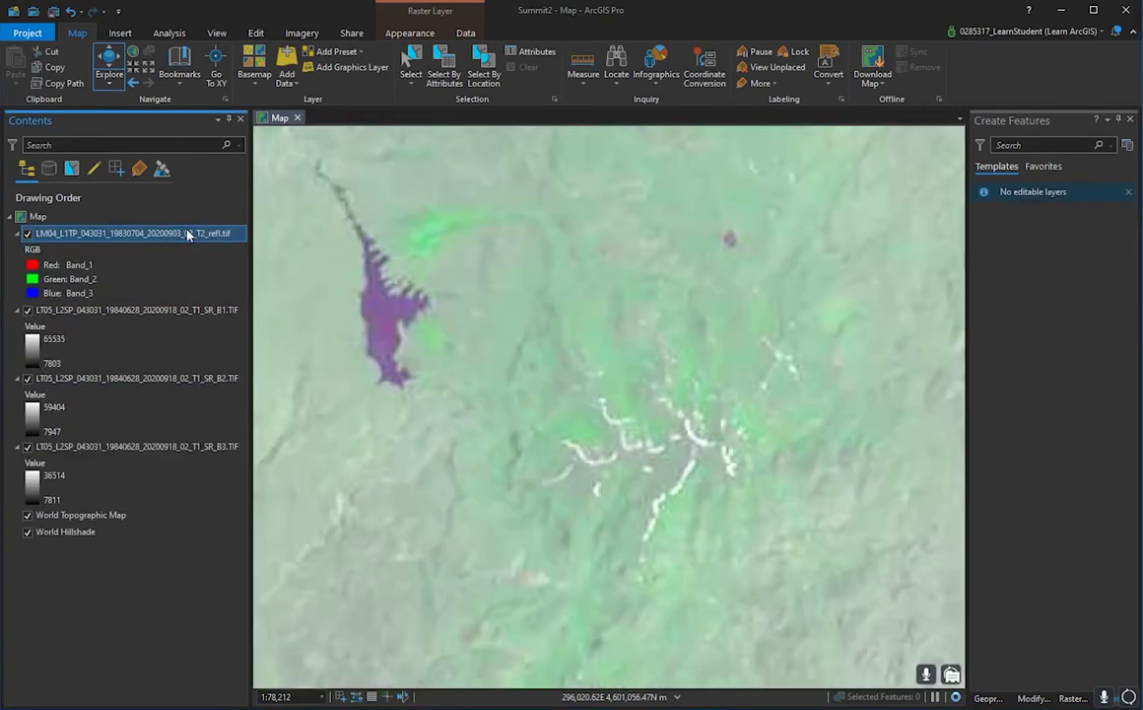
{"action": "left_click_drag", "start_coordinate": [390, 284], "coordinate": [555, 384]}
{"action": "scroll", "coordinate": [606, 406], "scroll_direction": "up", "scroll_amount": 3}
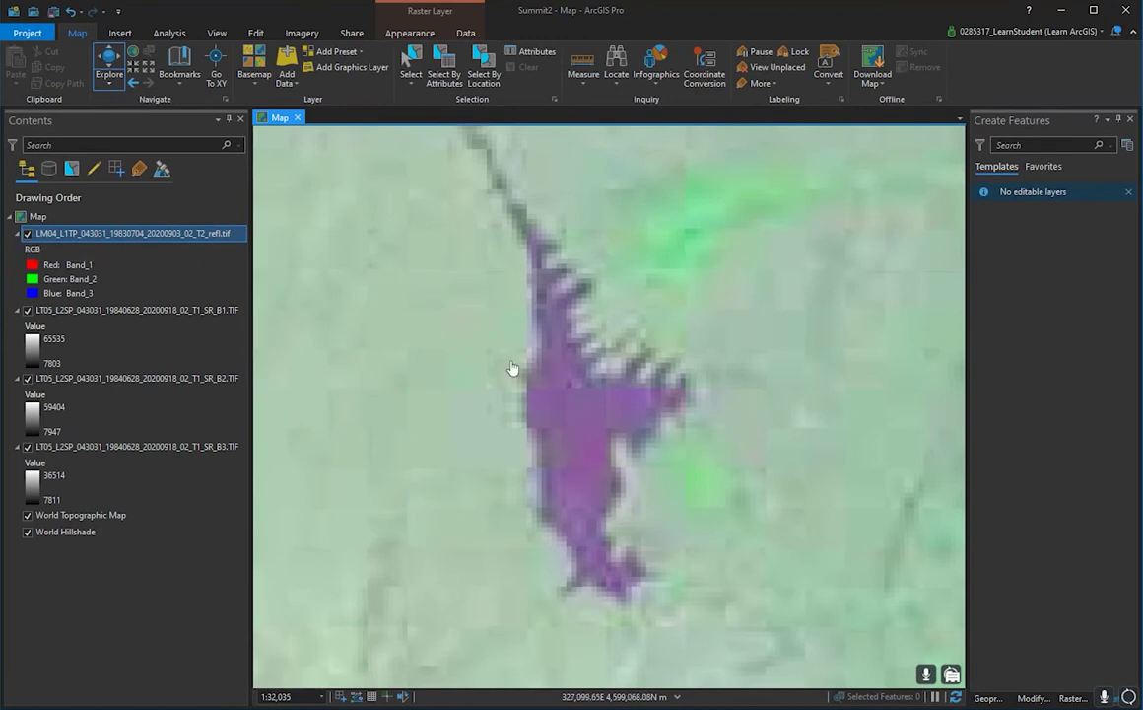
{"action": "scroll", "coordinate": [512, 368], "scroll_direction": "down", "scroll_amount": 3}
{"action": "scroll", "coordinate": [409, 328], "scroll_direction": "up", "scroll_amount": 3}
{"action": "left_click_drag", "start_coordinate": [619, 350], "coordinate": [335, 333]}
- Remove the LM04 1983 reflectance image layer from the map
{"action": "left_click", "coordinate": [120, 237]}
{"action": "left_click", "coordinate": [120, 237]}
{"action": "key", "text": "BackSpace"}
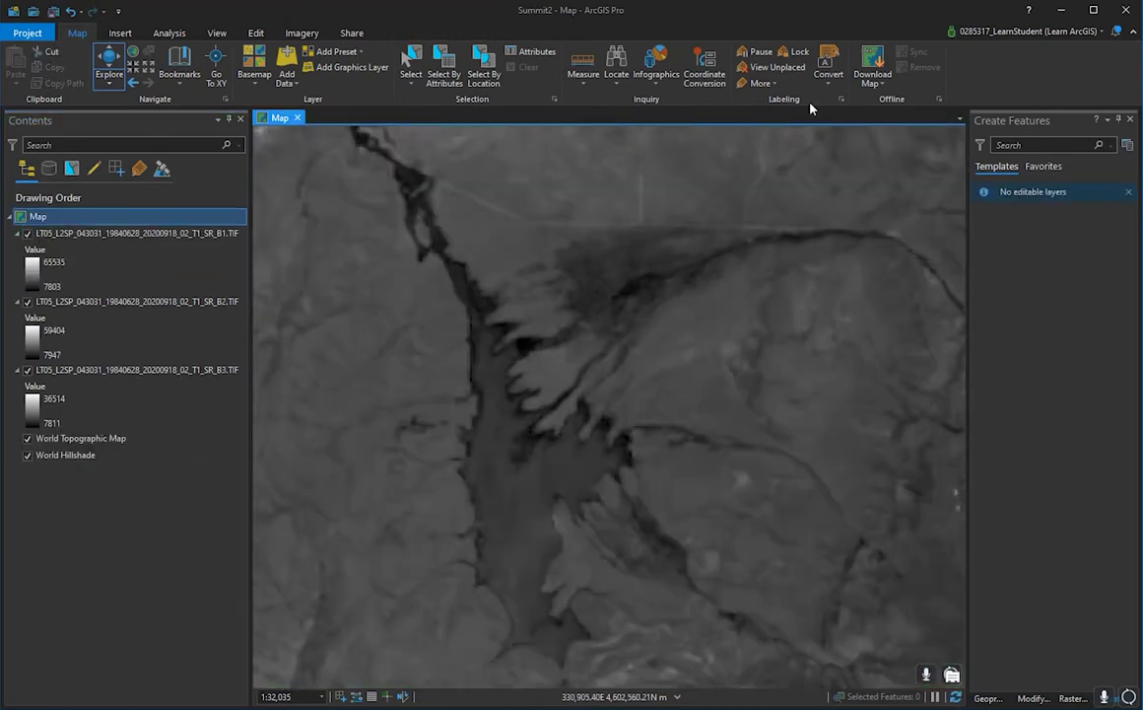
- Search the raster functions for "band" and open the Composite Bands function
{"action": "left_click", "coordinate": [169, 33]}
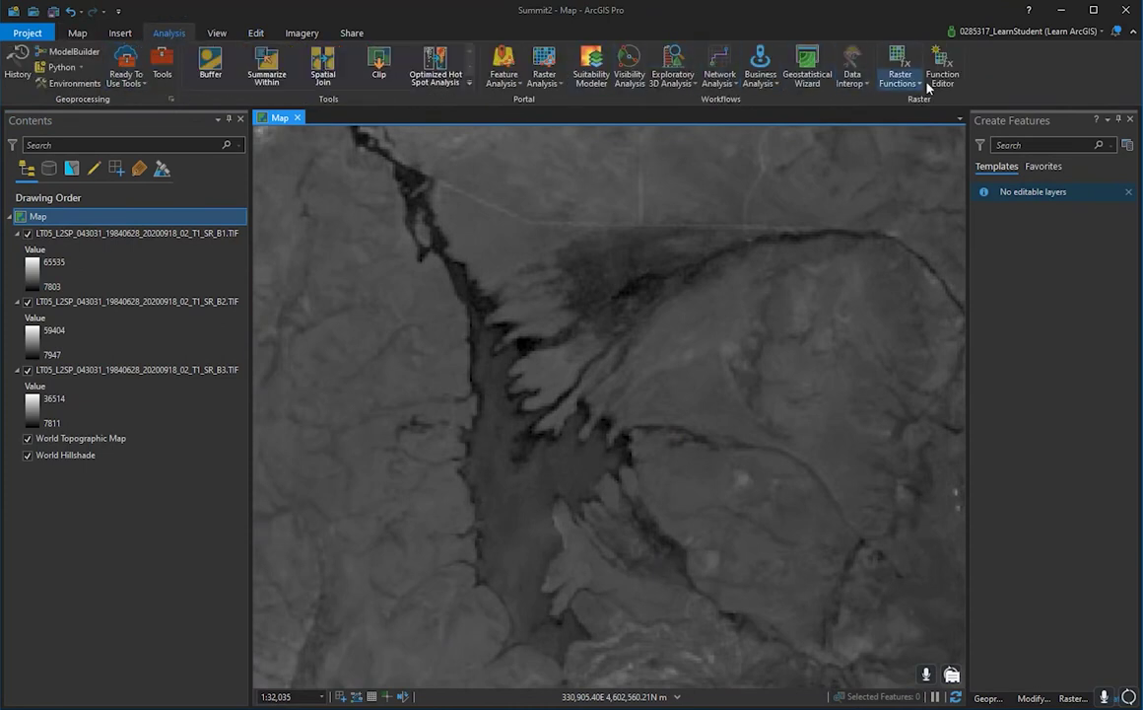
{"action": "left_click", "coordinate": [896, 65]}
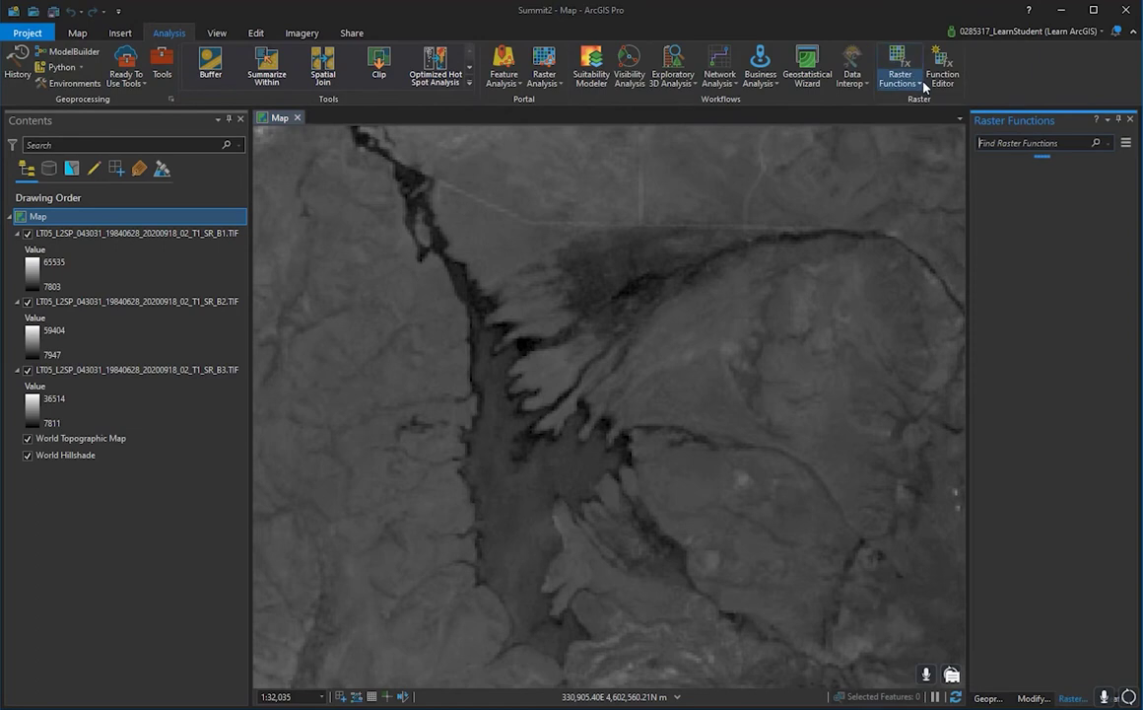
{"action": "left_click", "coordinate": [1005, 143]}
{"action": "type", "text": "mer"}
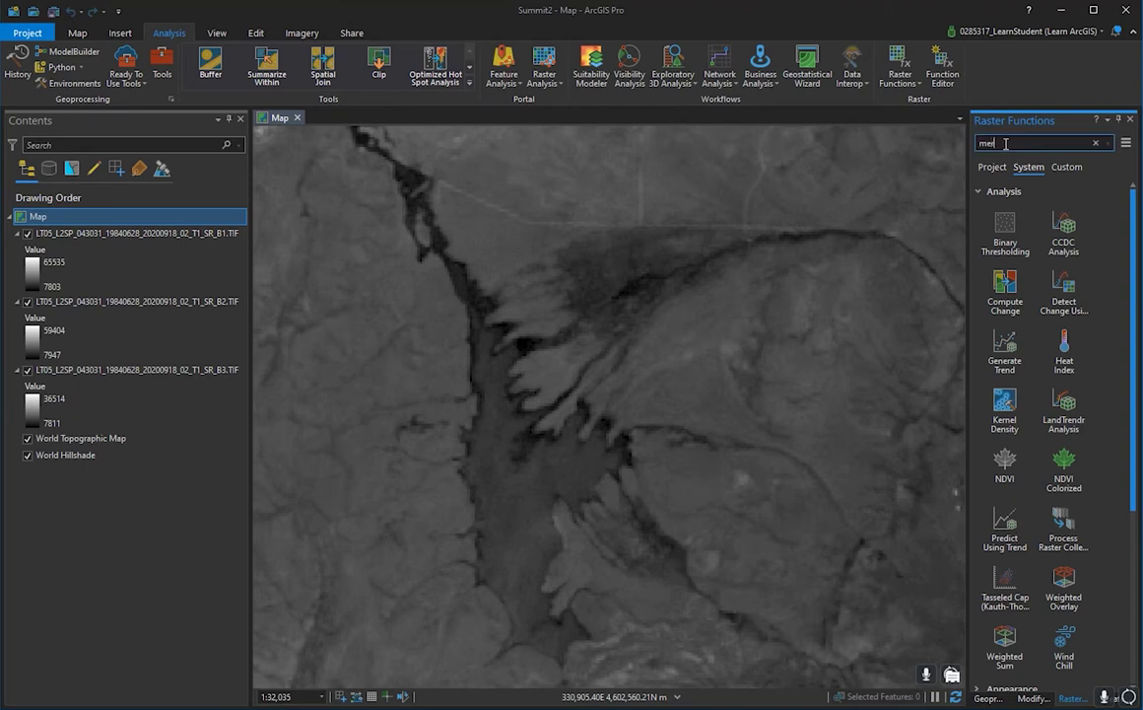
{"action": "type", "text": "g"}
{"action": "key", "text": "BackSpace"}
{"action": "key", "text": "BackSpace"}
{"action": "type", "text": "band"}
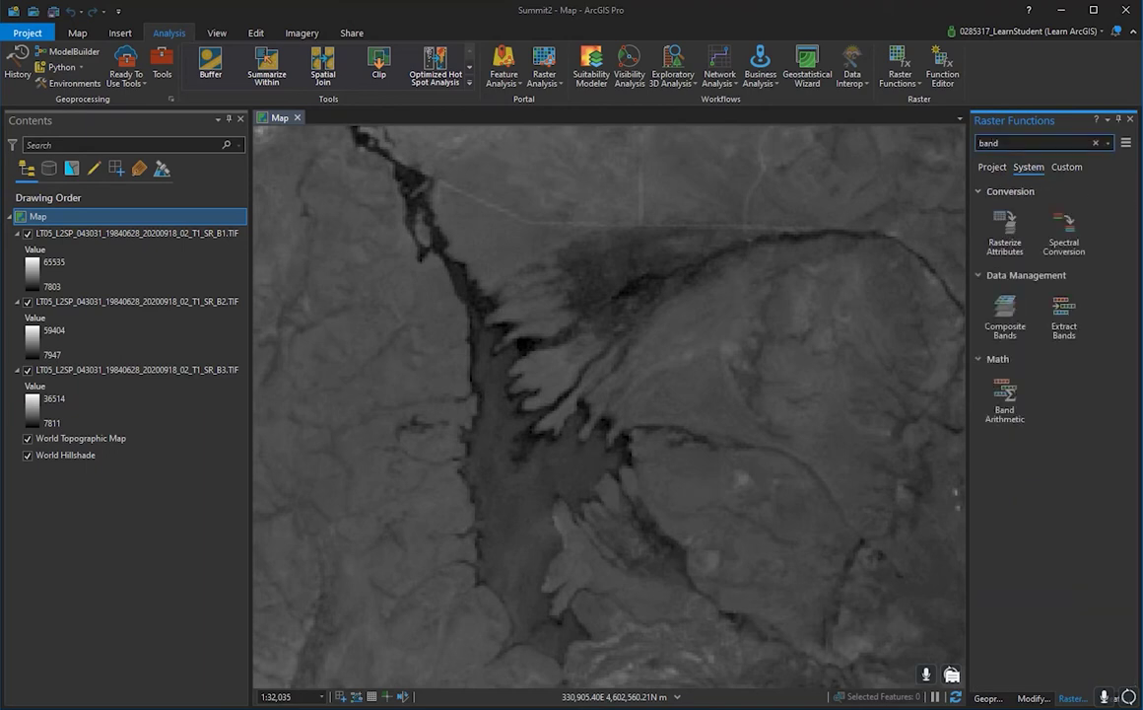
{"action": "left_click", "coordinate": [1012, 317]}
- Composite the three 19840628 LT05 rasters, bands B1, B2 and B3, into a new layer
{"action": "left_click", "coordinate": [1120, 208]}
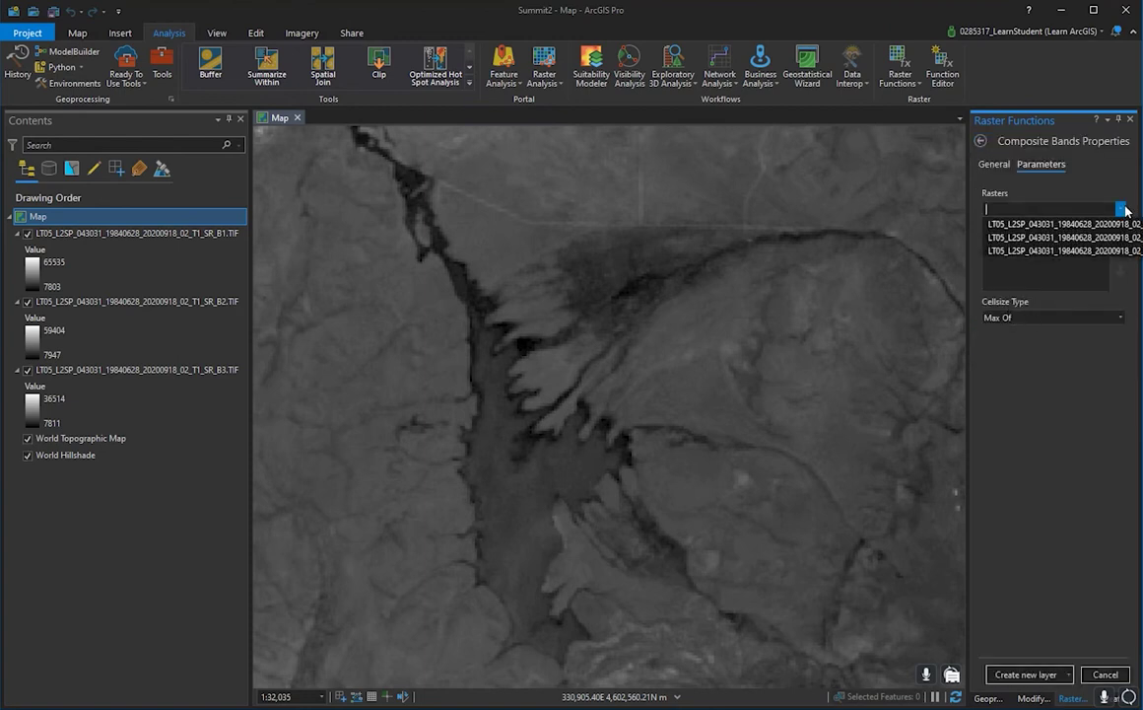
{"action": "left_click", "coordinate": [1124, 239]}
{"action": "left_click", "coordinate": [1121, 210]}
{"action": "left_click", "coordinate": [1116, 253]}
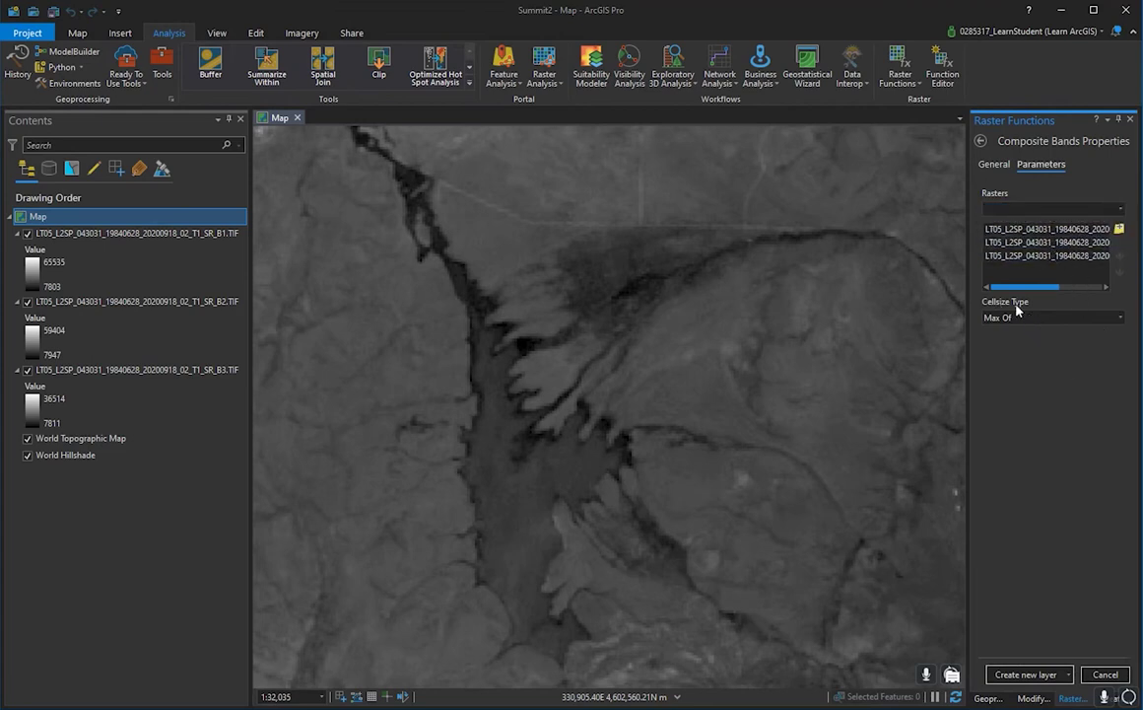
{"action": "left_click", "coordinate": [1025, 674]}
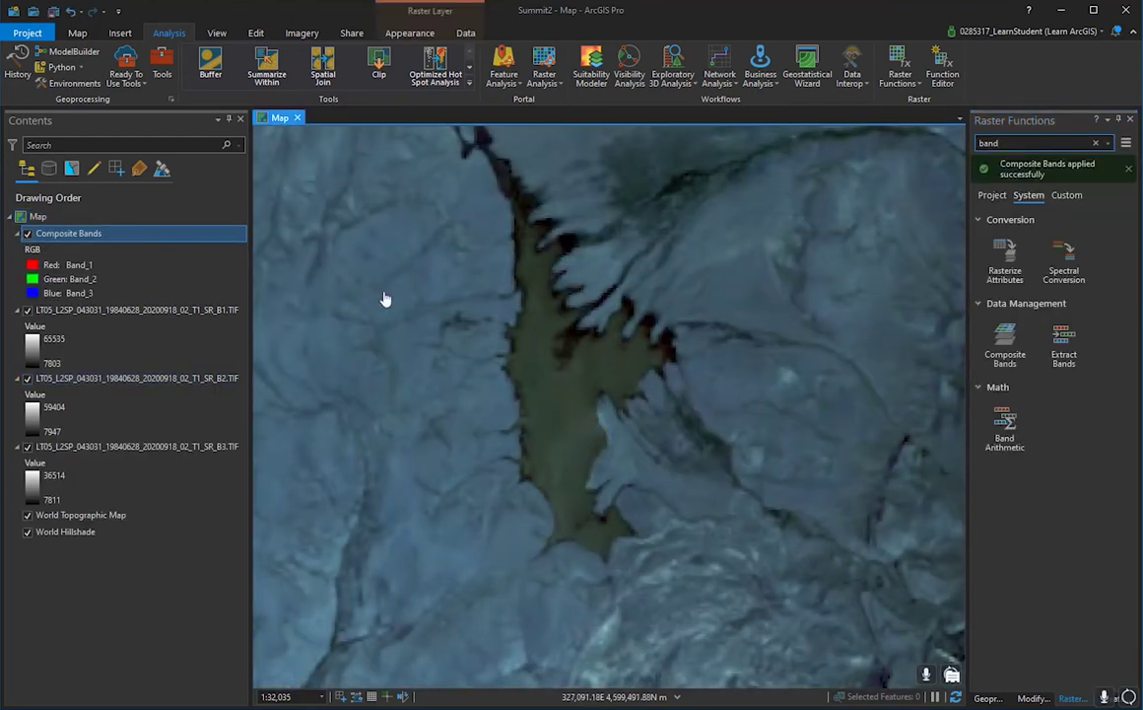
- Hide the three individual LT05 band layers and remove them from the map
{"action": "left_click", "coordinate": [27, 309]}
{"action": "left_click", "coordinate": [28, 378]}
{"action": "left_click", "coordinate": [28, 445]}
{"action": "left_click", "coordinate": [96, 313]}
{"action": "left_click", "coordinate": [108, 446], "text": "ctrl"}
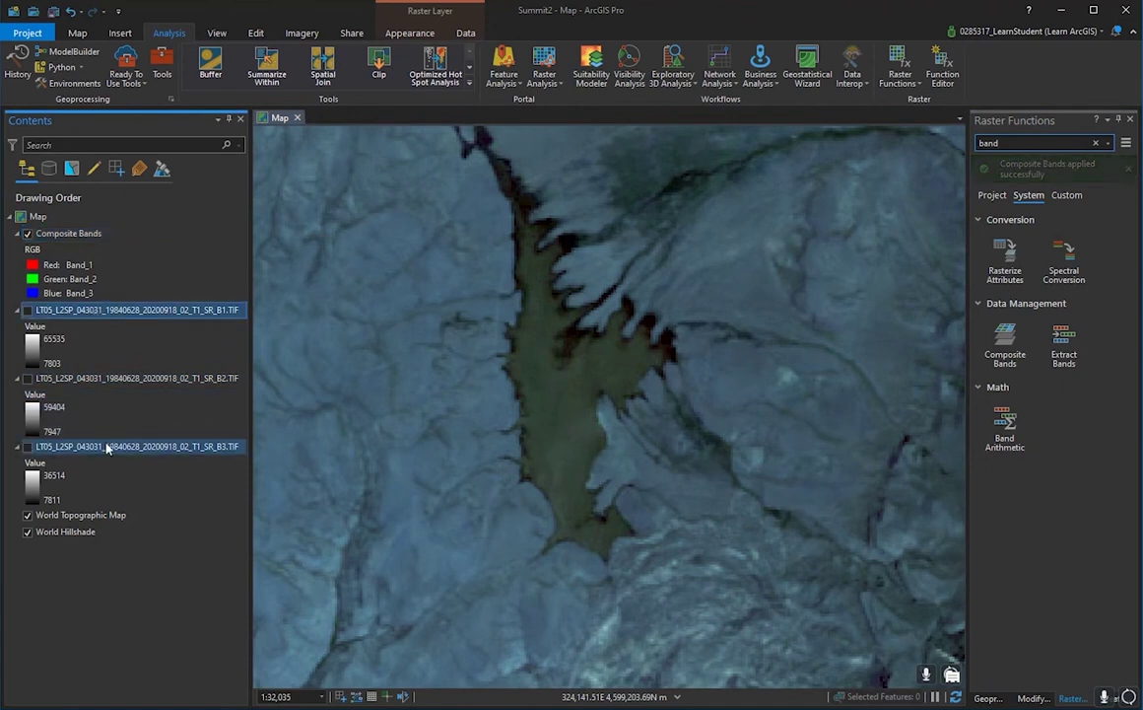
{"action": "left_click", "coordinate": [120, 425], "text": "ctrl"}
{"action": "key", "text": "Delete"}
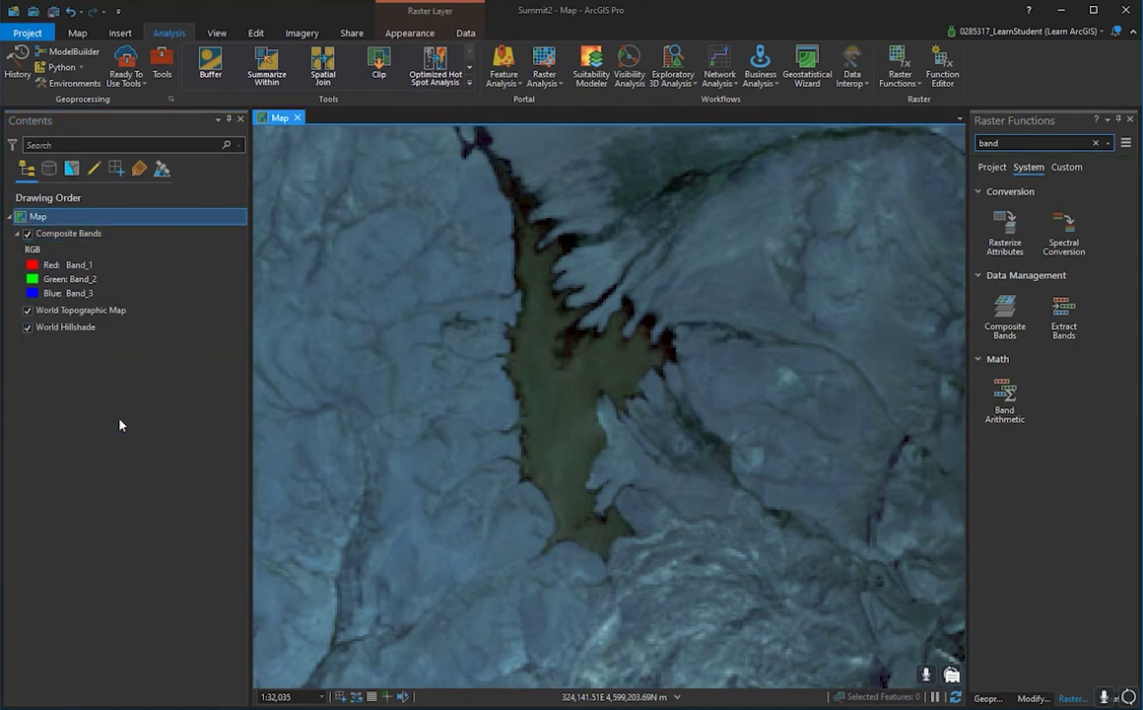
- Set the Composite Bands layer's red channel to Band_3 and its blue channel to Band_1
{"action": "left_click", "coordinate": [95, 266]}
{"action": "left_click", "coordinate": [96, 266]}
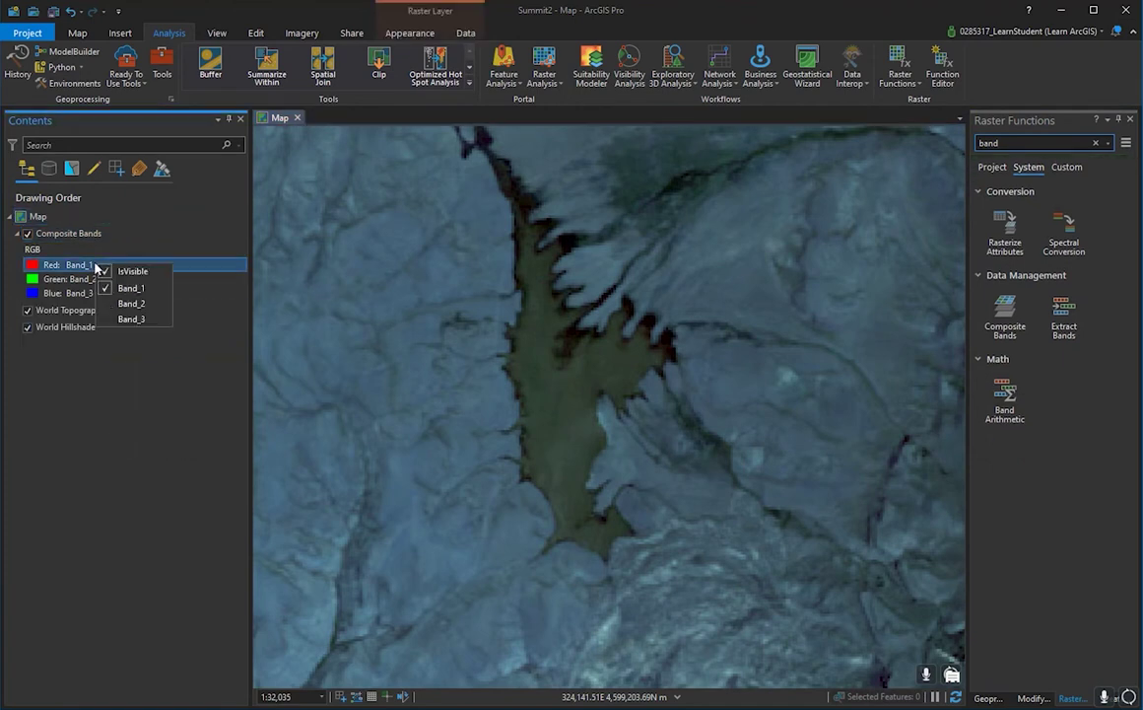
{"action": "left_click", "coordinate": [127, 304]}
{"action": "left_click", "coordinate": [106, 265]}
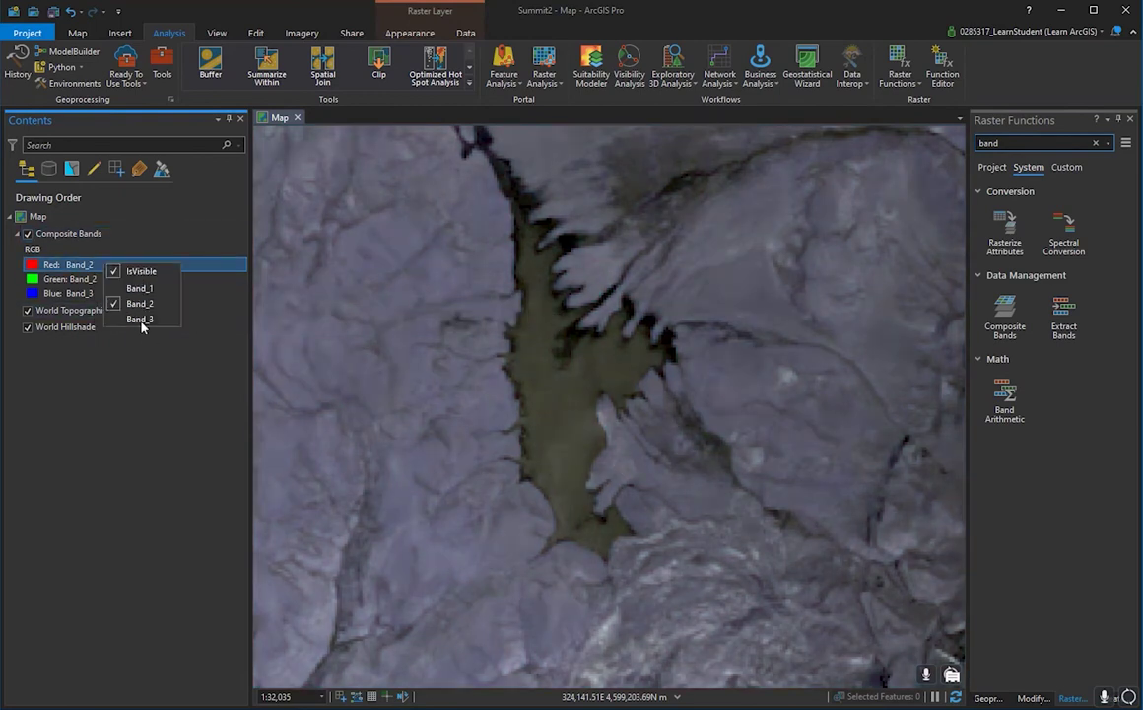
{"action": "left_click", "coordinate": [136, 315]}
{"action": "left_click", "coordinate": [111, 292]}
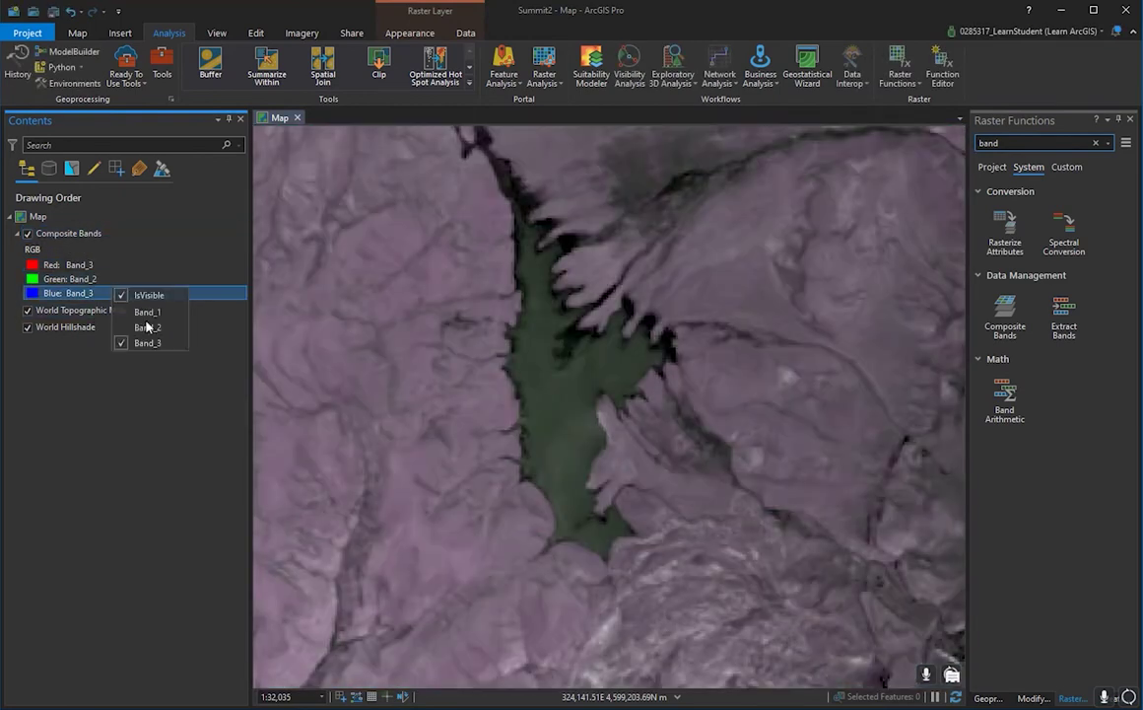
{"action": "left_click", "coordinate": [138, 306]}
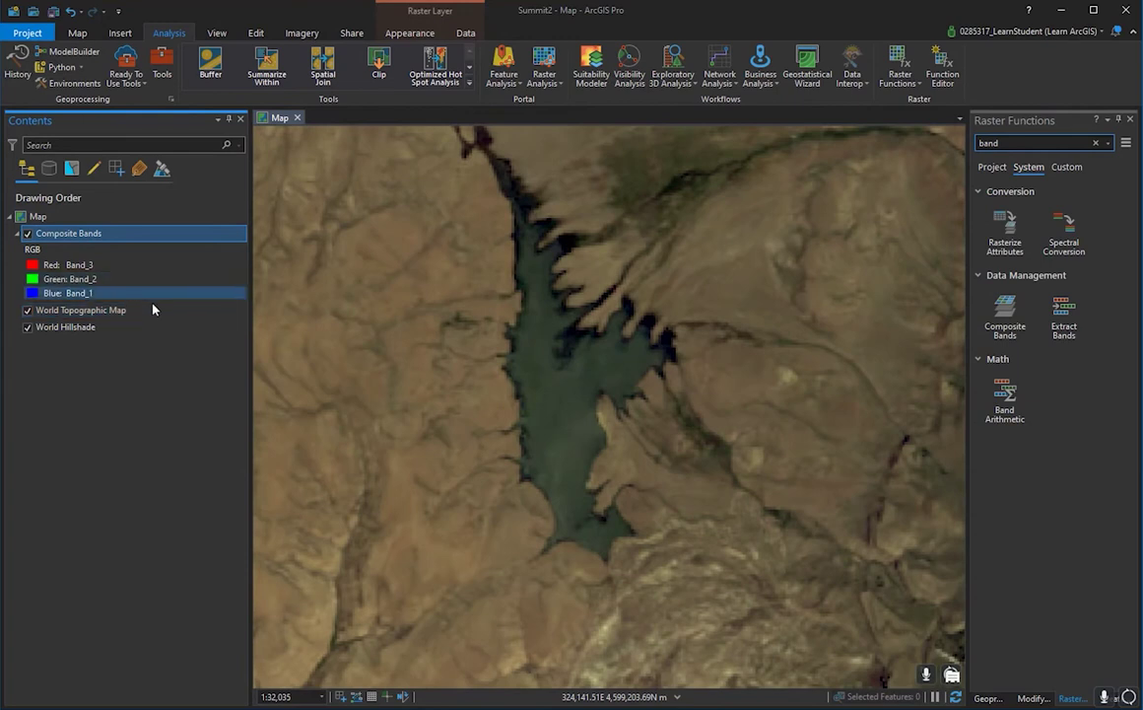
- Add bathymetry_1980s.png to the map with pyramids built and zoom to that layer's extent
{"action": "scroll", "coordinate": [480, 408], "scroll_direction": "up", "scroll_amount": 5}
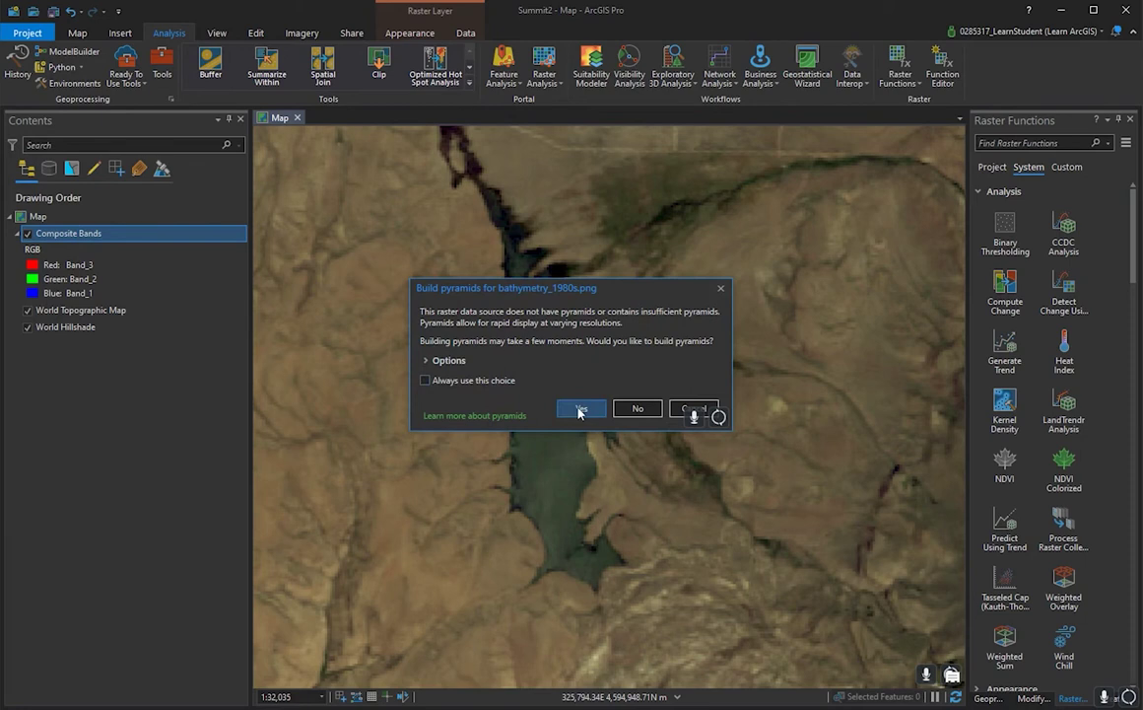
{"action": "left_click", "coordinate": [579, 412]}
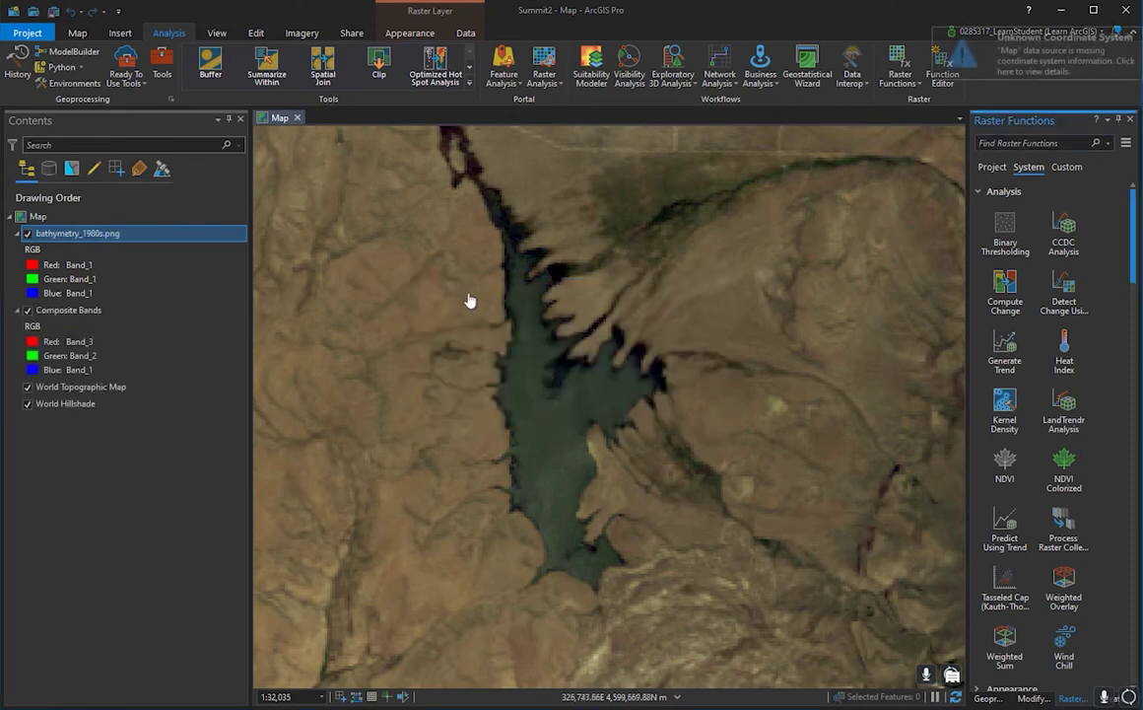
{"action": "scroll", "coordinate": [503, 330], "scroll_direction": "down", "scroll_amount": 5}
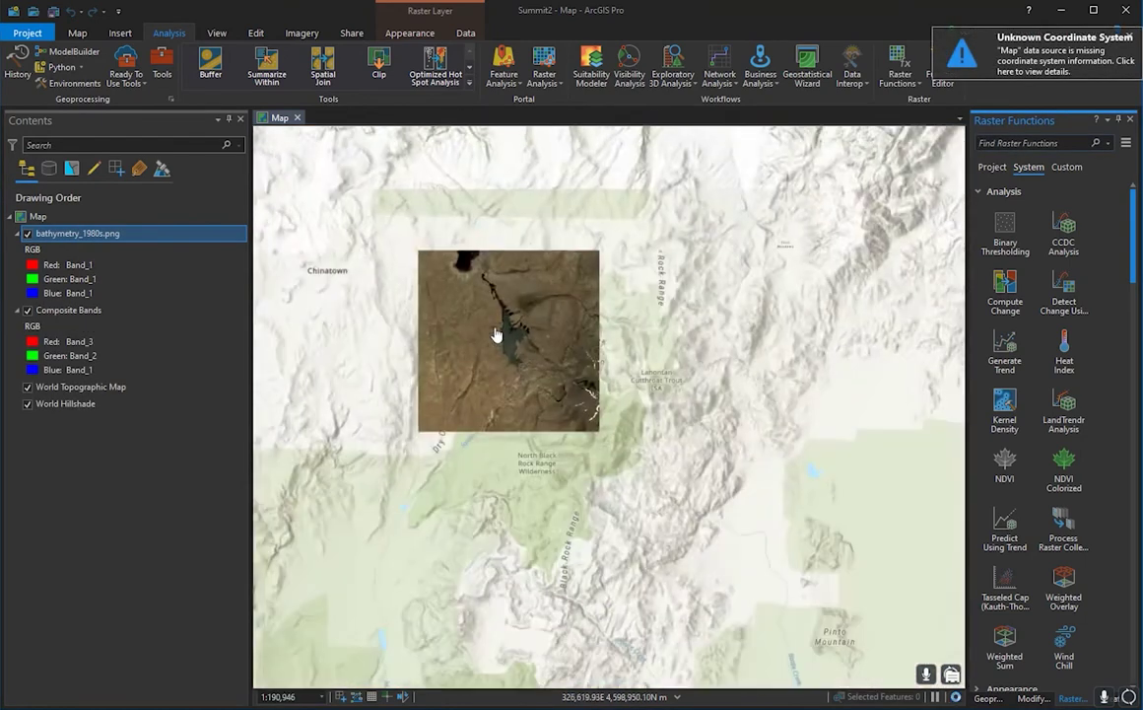
{"action": "scroll", "coordinate": [499, 326], "scroll_direction": "up", "scroll_amount": 5}
{"action": "scroll", "coordinate": [525, 350], "scroll_direction": "down", "scroll_amount": 5}
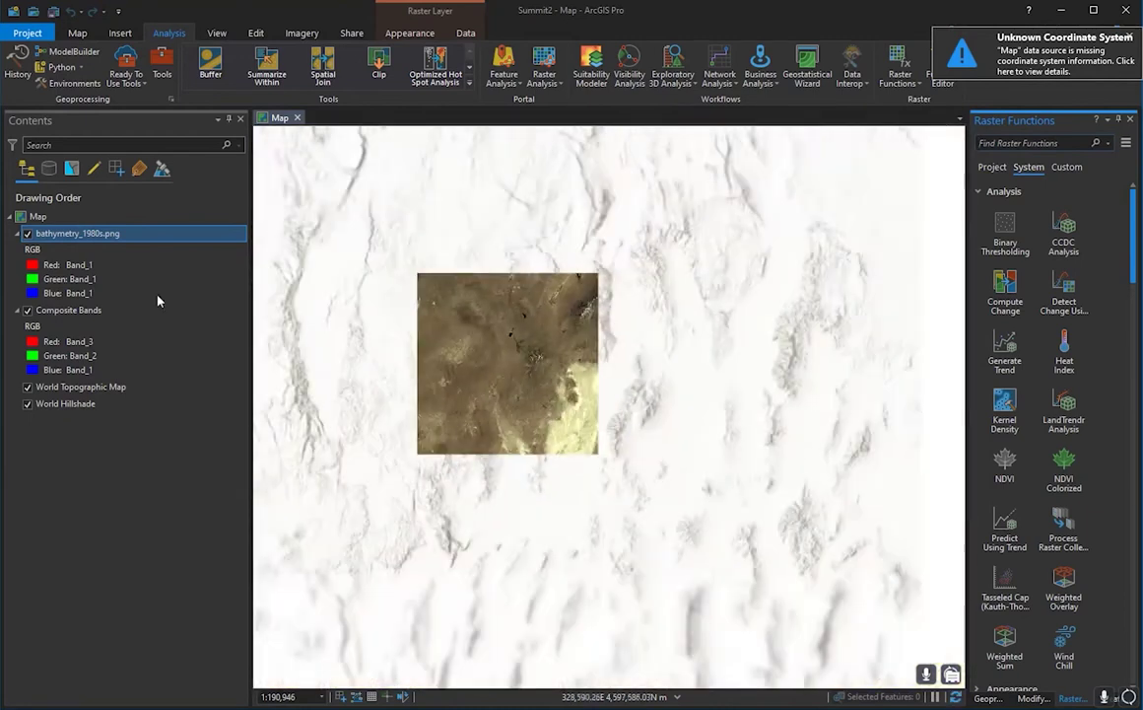
{"action": "right_click", "coordinate": [133, 234]}
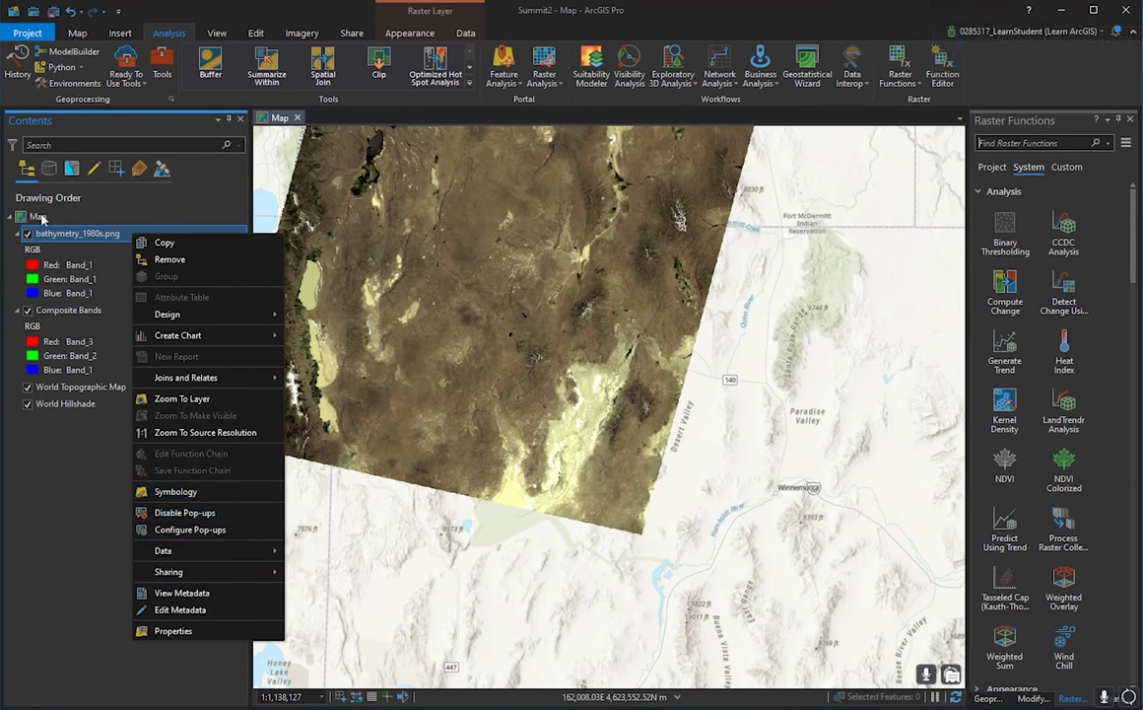
{"action": "left_click", "coordinate": [219, 404]}
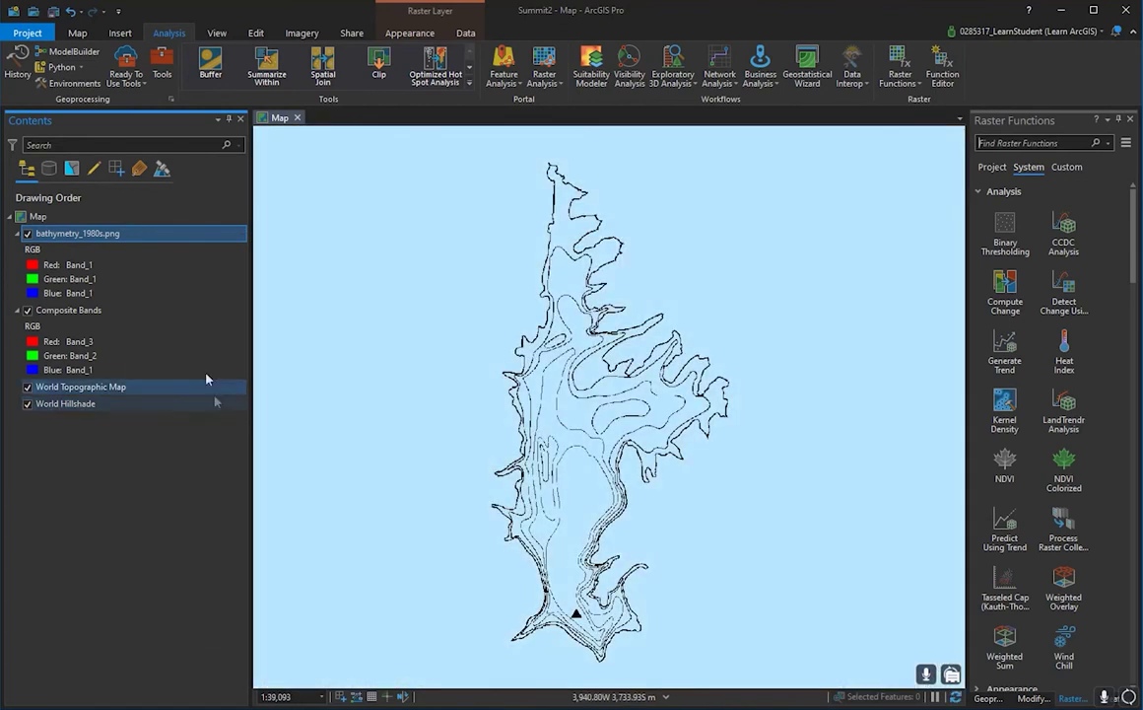
{"action": "right_click", "coordinate": [151, 236]}
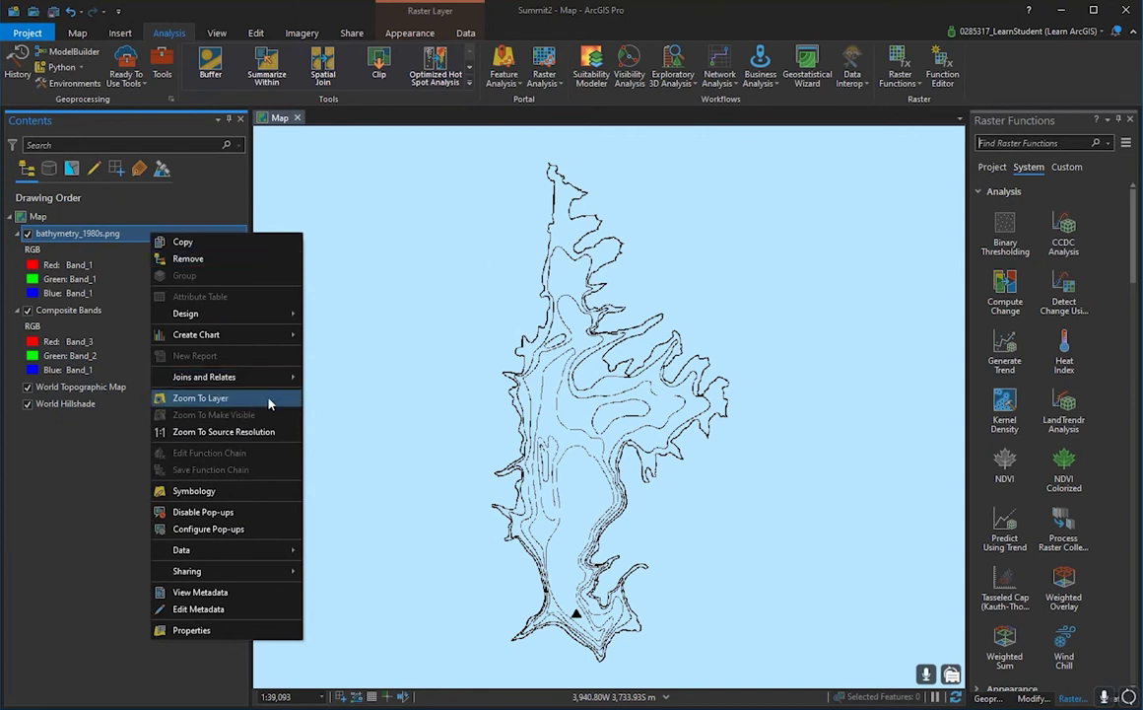
{"action": "left_click", "coordinate": [81, 236]}
{"action": "left_click", "coordinate": [118, 236]}
{"action": "right_click", "coordinate": [129, 234]}
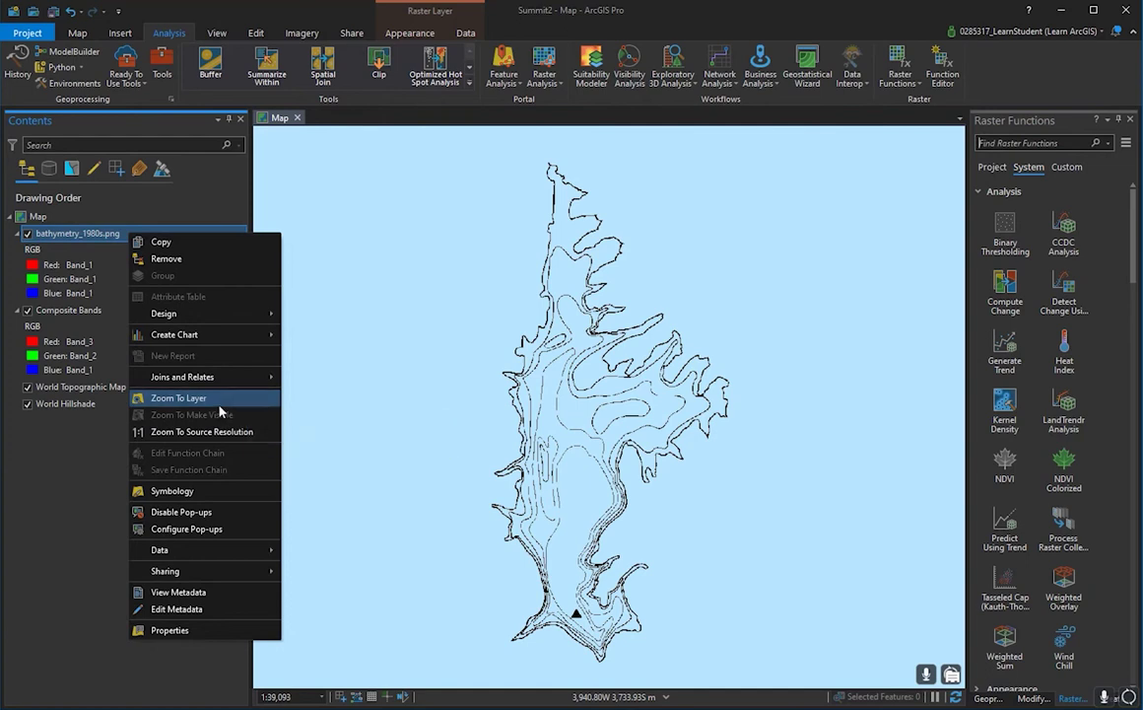
{"action": "left_click", "coordinate": [489, 257]}
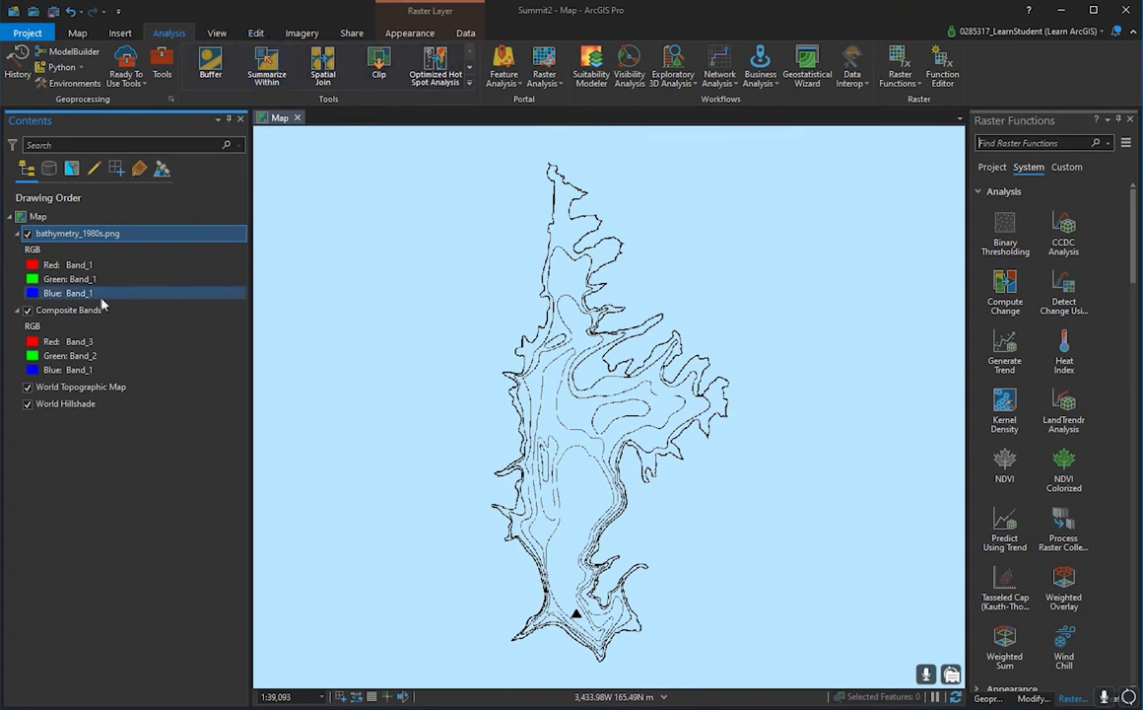
- Start a georeferencing session for the bathymetry_1980s.png layer
{"action": "left_click", "coordinate": [253, 35]}
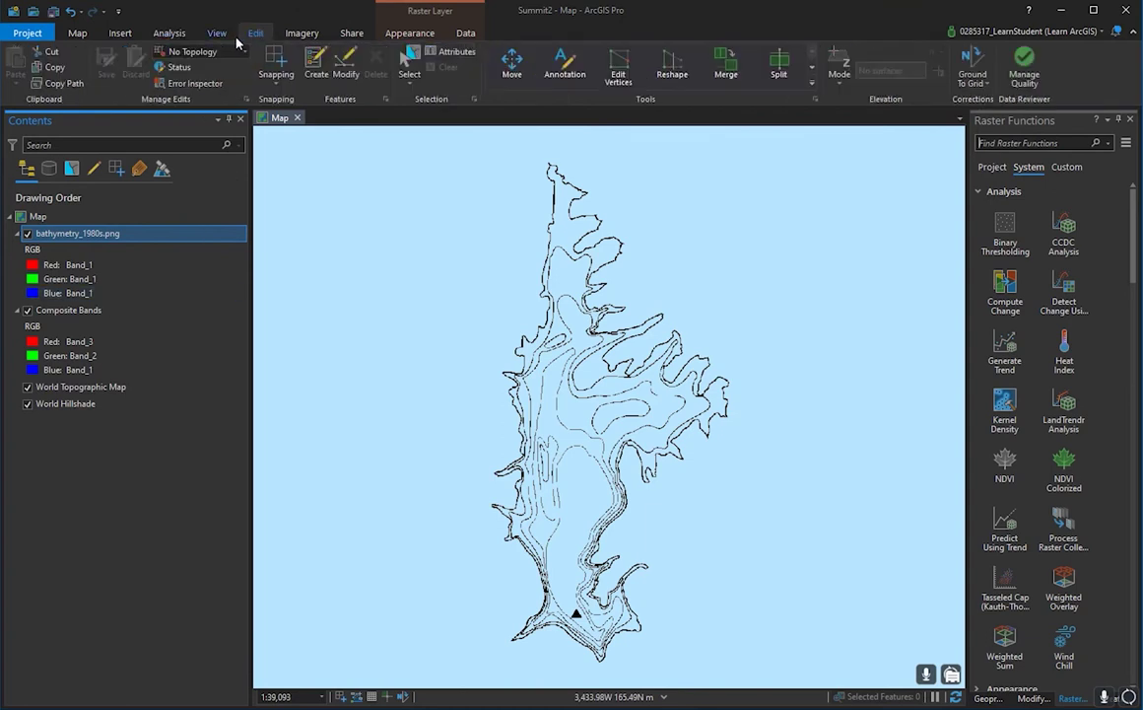
{"action": "left_click", "coordinate": [288, 35]}
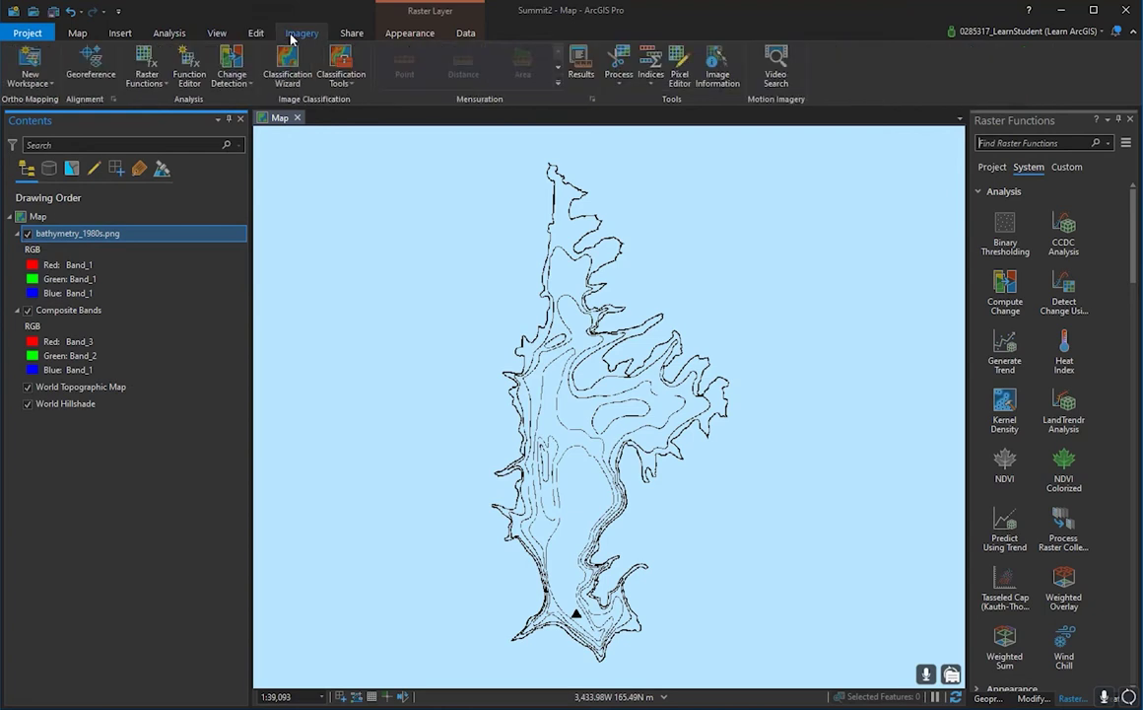
{"action": "left_click", "coordinate": [92, 63]}
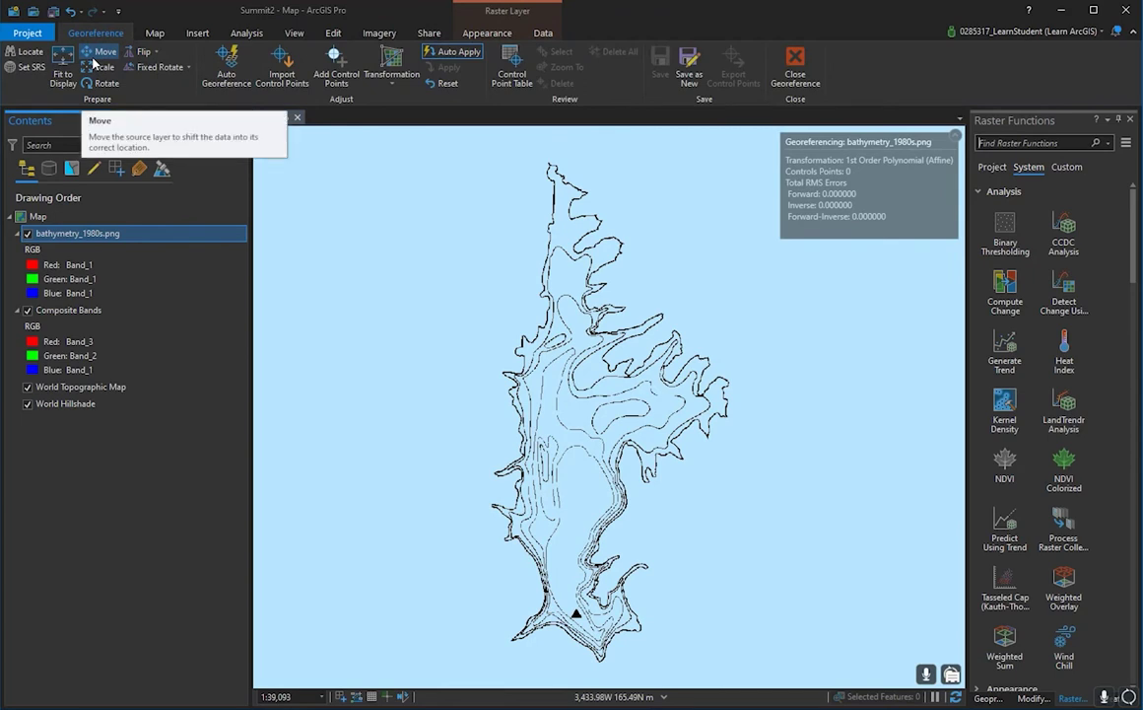
- Move the bathymetry_1980s.png raster from the Pacific Ocean onto the Landsat composite scene near the Oregon-Nevada border
{"action": "left_click", "coordinate": [88, 56]}
{"action": "scroll", "coordinate": [650, 385], "scroll_direction": "down", "scroll_amount": 6}
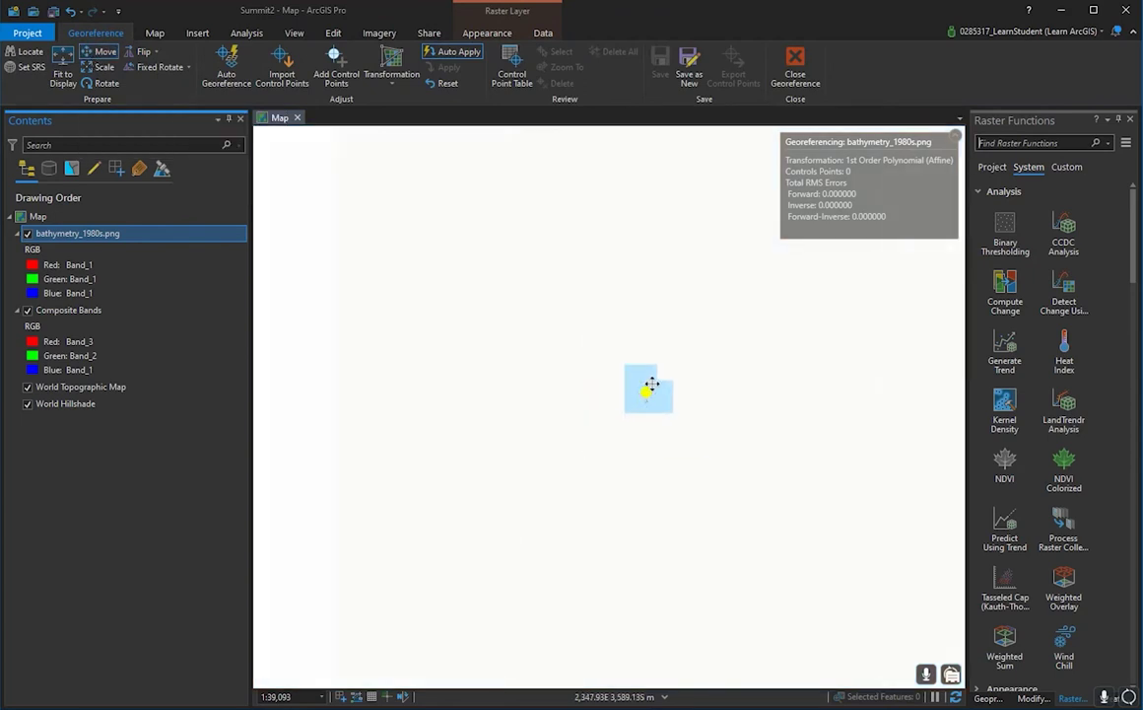
{"action": "scroll", "coordinate": [655, 380], "scroll_direction": "down", "scroll_amount": 8}
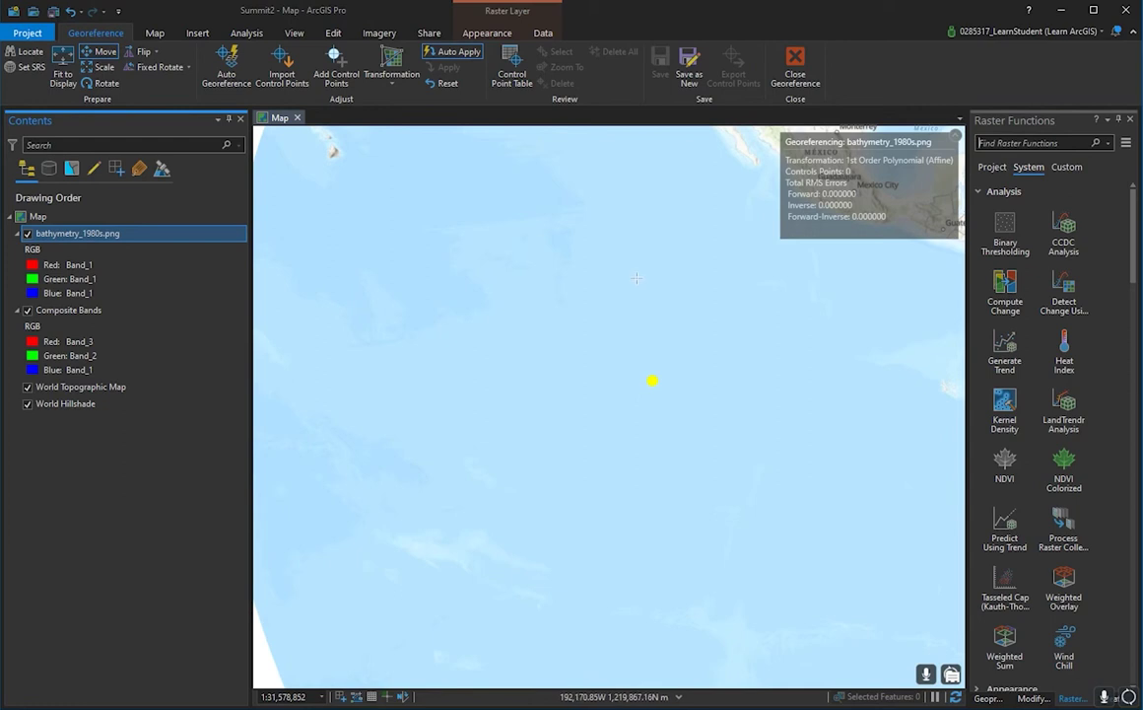
{"action": "left_click_drag", "start_coordinate": [585, 250], "coordinate": [691, 289]}
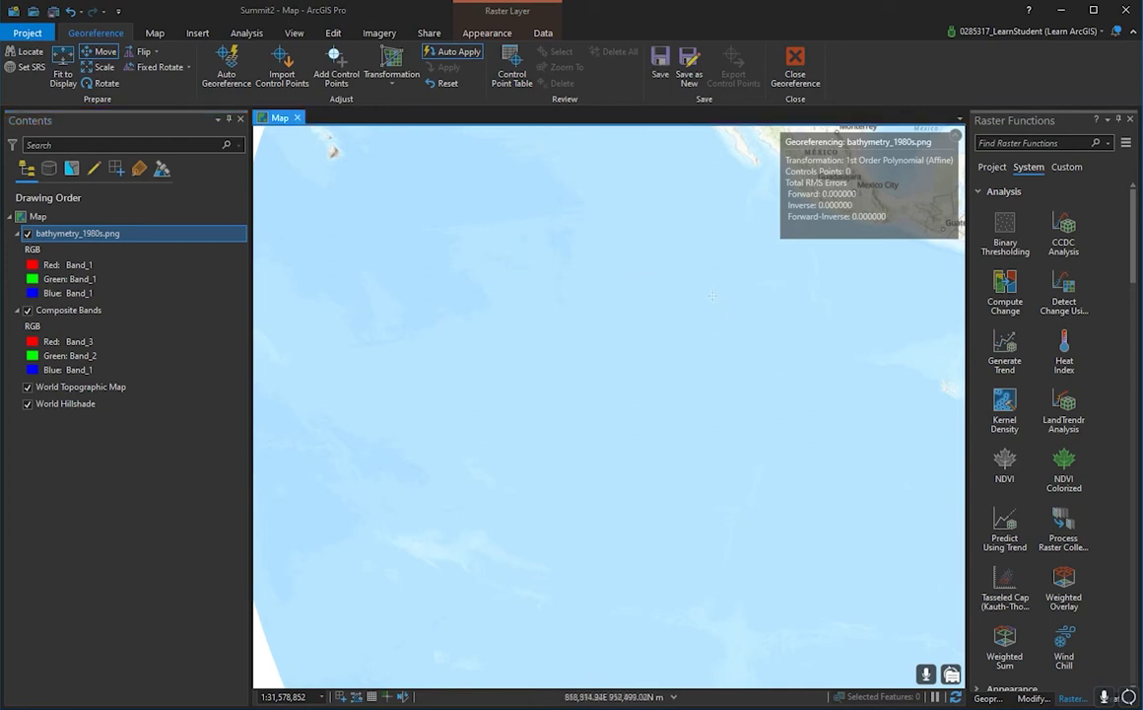
{"action": "left_click", "coordinate": [653, 380]}
{"action": "scroll", "coordinate": [624, 226], "scroll_direction": "up", "scroll_amount": 3}
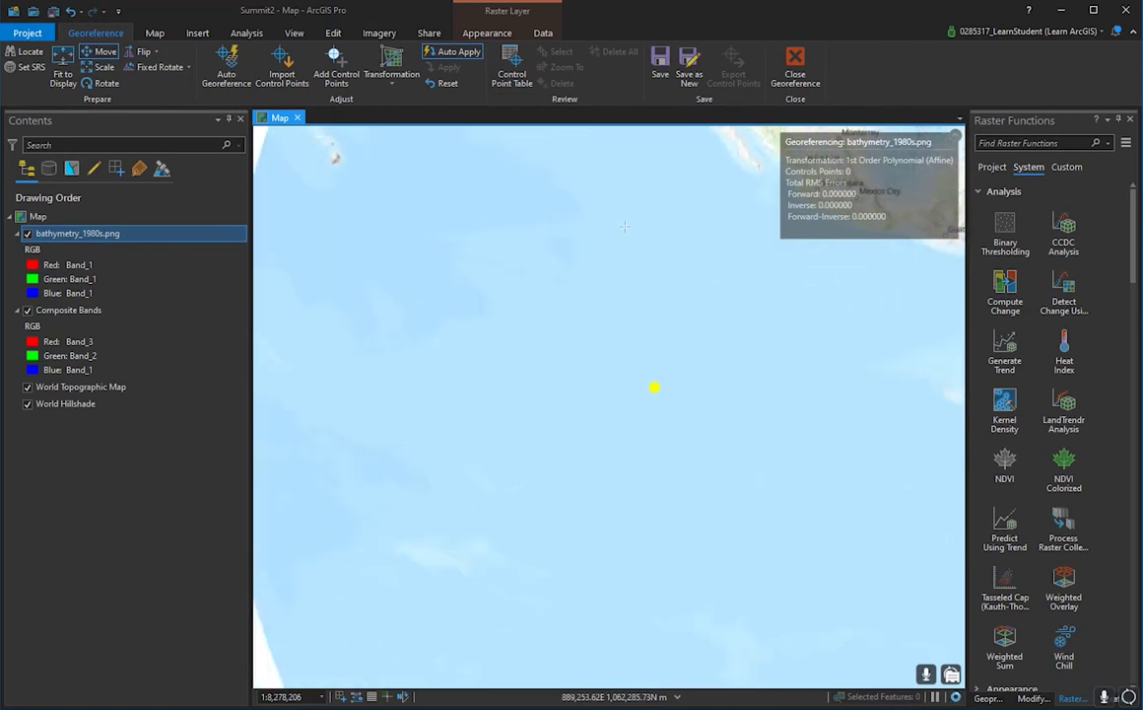
{"action": "left_click_drag", "start_coordinate": [622, 231], "coordinate": [502, 377]}
{"action": "left_click_drag", "start_coordinate": [556, 161], "coordinate": [520, 313]}
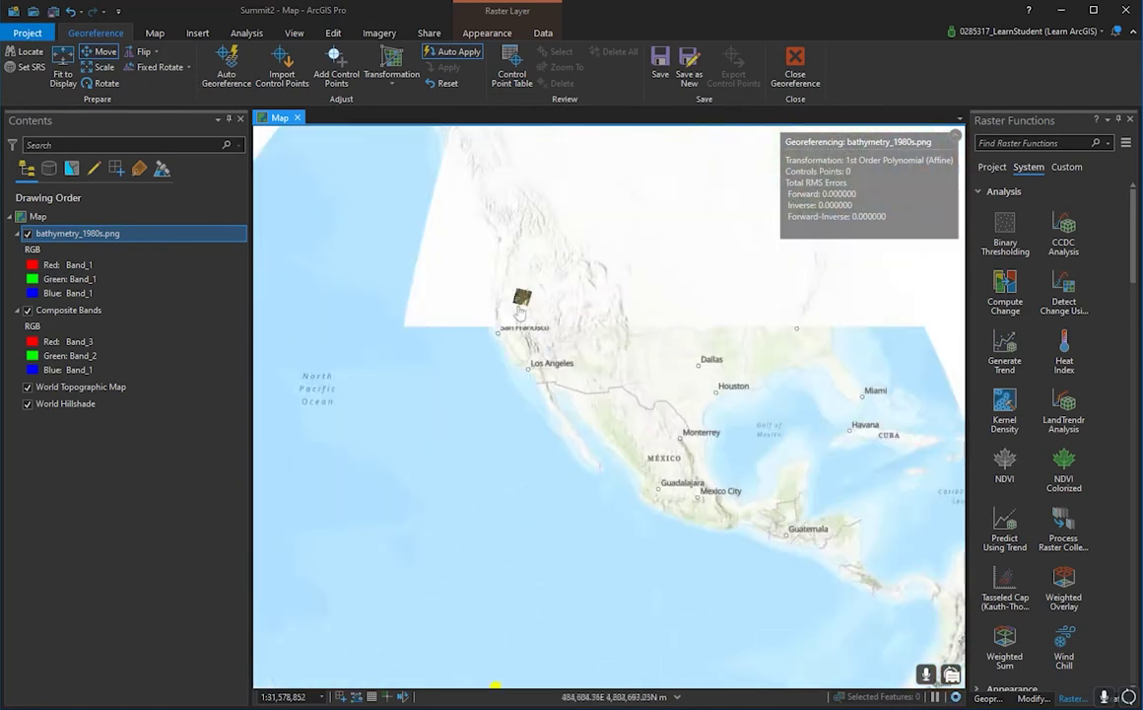
{"action": "scroll", "coordinate": [520, 312], "scroll_direction": "up", "scroll_amount": 10}
{"action": "scroll", "coordinate": [597, 382], "scroll_direction": "down", "scroll_amount": 10}
{"action": "left_click_drag", "start_coordinate": [574, 449], "coordinate": [594, 363]}
{"action": "scroll", "coordinate": [594, 363], "scroll_direction": "down", "scroll_amount": 2}
{"action": "scroll", "coordinate": [595, 363], "scroll_direction": "up", "scroll_amount": 4}
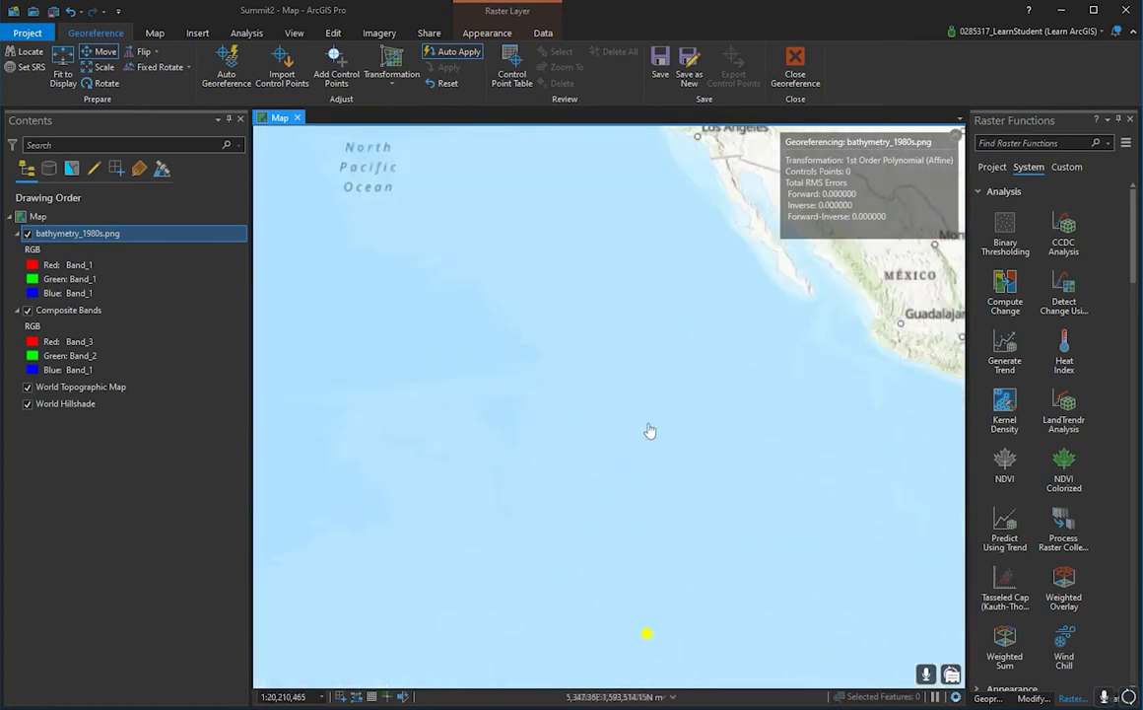
{"action": "left_click_drag", "start_coordinate": [649, 431], "coordinate": [572, 377]}
{"action": "left_click_drag", "start_coordinate": [570, 580], "coordinate": [543, 531]}
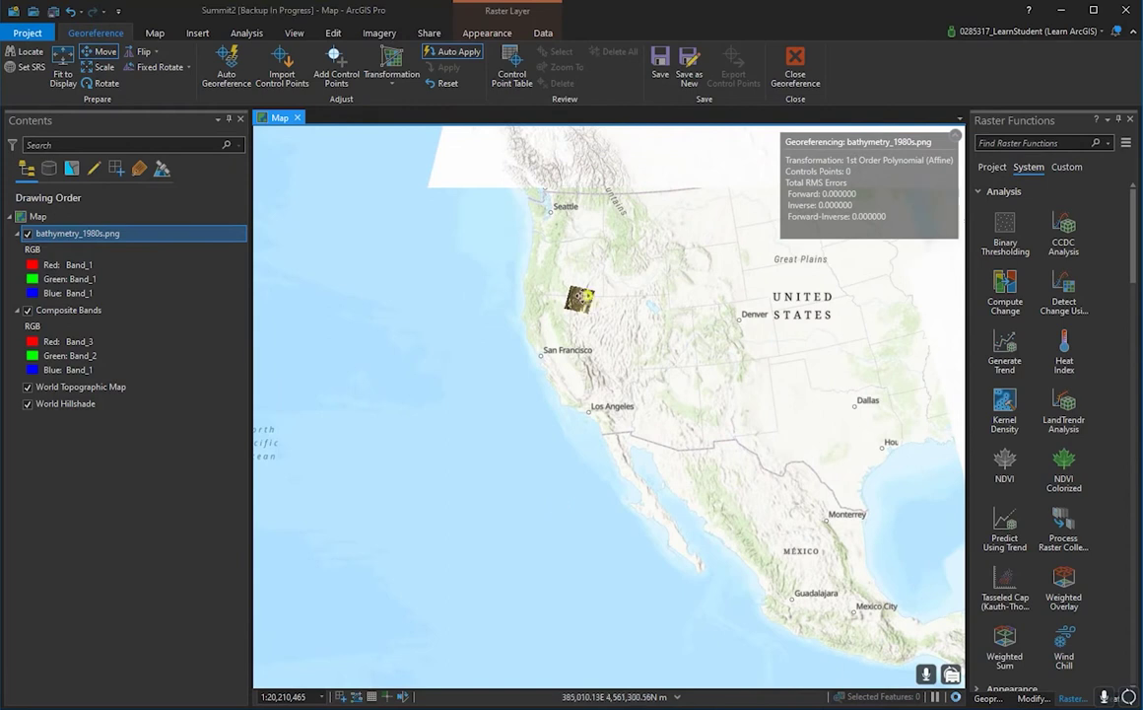
- Shift the bathymetry raster across the Landsat composite scene onto Summit Lake
{"action": "scroll", "coordinate": [587, 266], "scroll_direction": "up", "scroll_amount": 4}
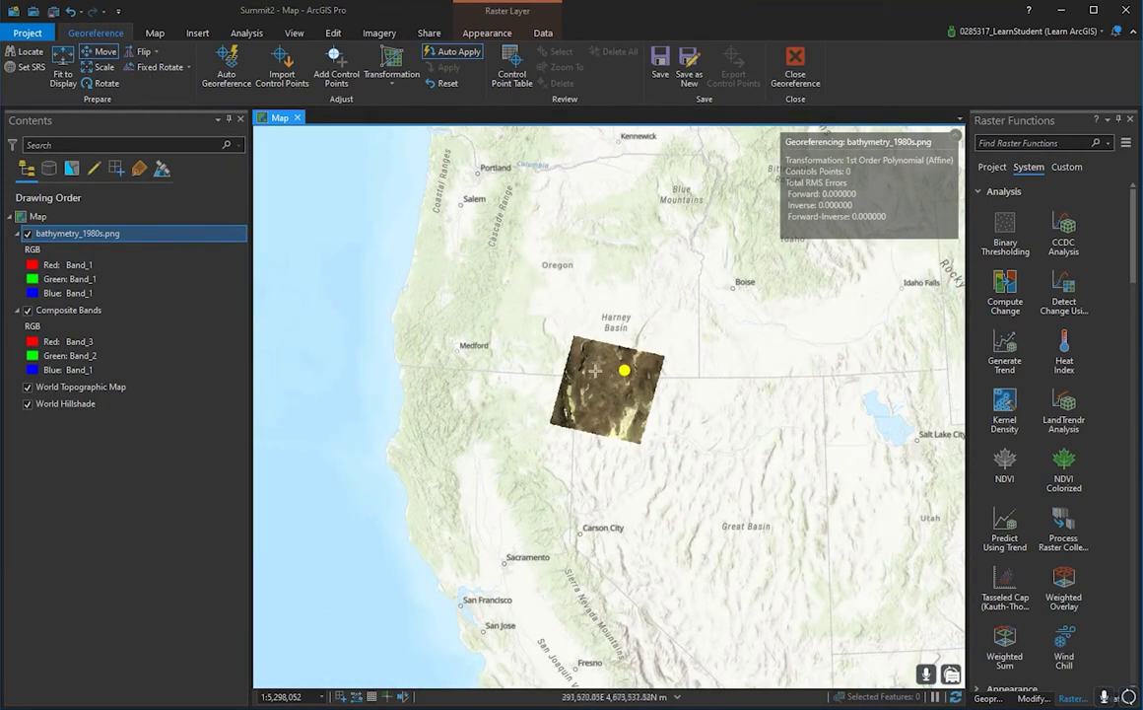
{"action": "left_click_drag", "start_coordinate": [495, 360], "coordinate": [469, 445]}
{"action": "scroll", "coordinate": [635, 488], "scroll_direction": "up", "scroll_amount": 4}
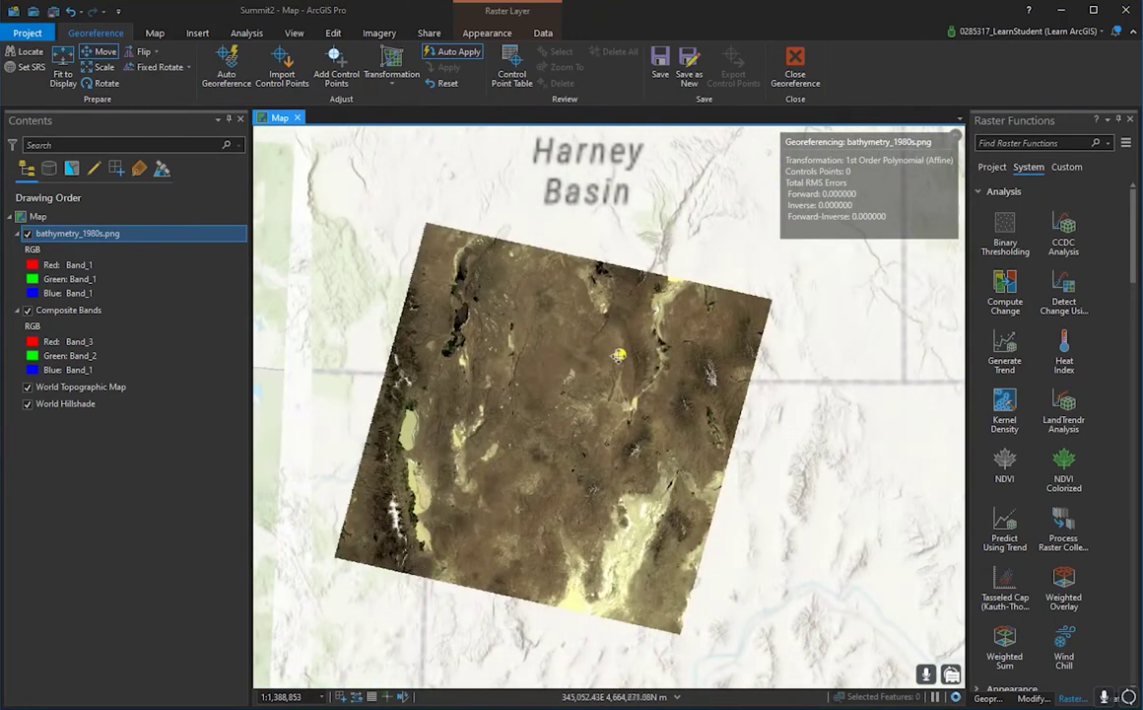
{"action": "scroll", "coordinate": [626, 406], "scroll_direction": "up", "scroll_amount": 5}
{"action": "scroll", "coordinate": [628, 418], "scroll_direction": "up", "scroll_amount": 3}
{"action": "left_click_drag", "start_coordinate": [625, 416], "coordinate": [562, 330]}
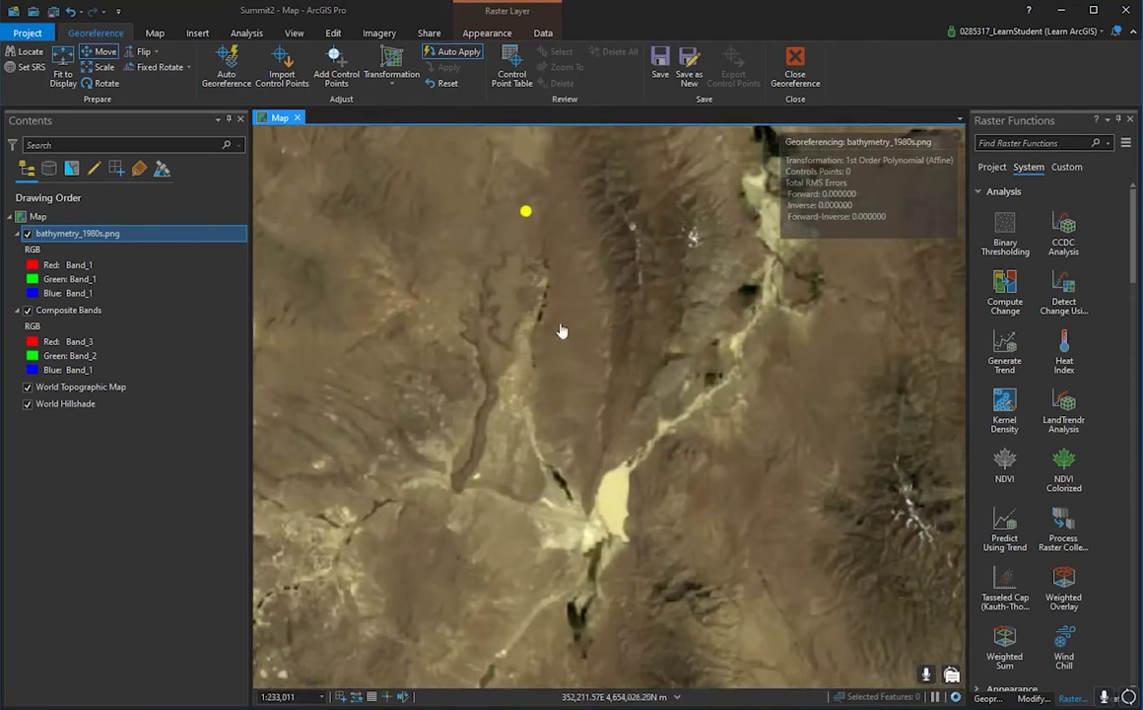
{"action": "left_click_drag", "start_coordinate": [484, 485], "coordinate": [648, 386]}
{"action": "scroll", "coordinate": [647, 385], "scroll_direction": "down", "scroll_amount": 2}
{"action": "scroll", "coordinate": [602, 430], "scroll_direction": "down", "scroll_amount": 2}
{"action": "left_click_drag", "start_coordinate": [606, 430], "coordinate": [678, 318]}
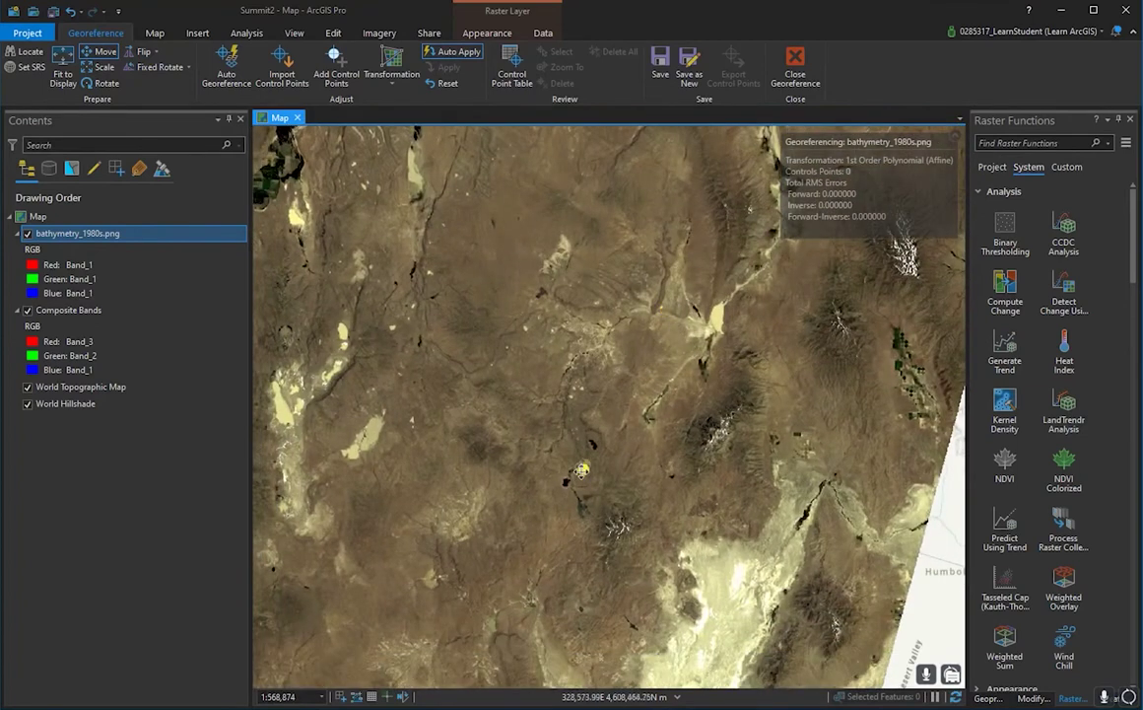
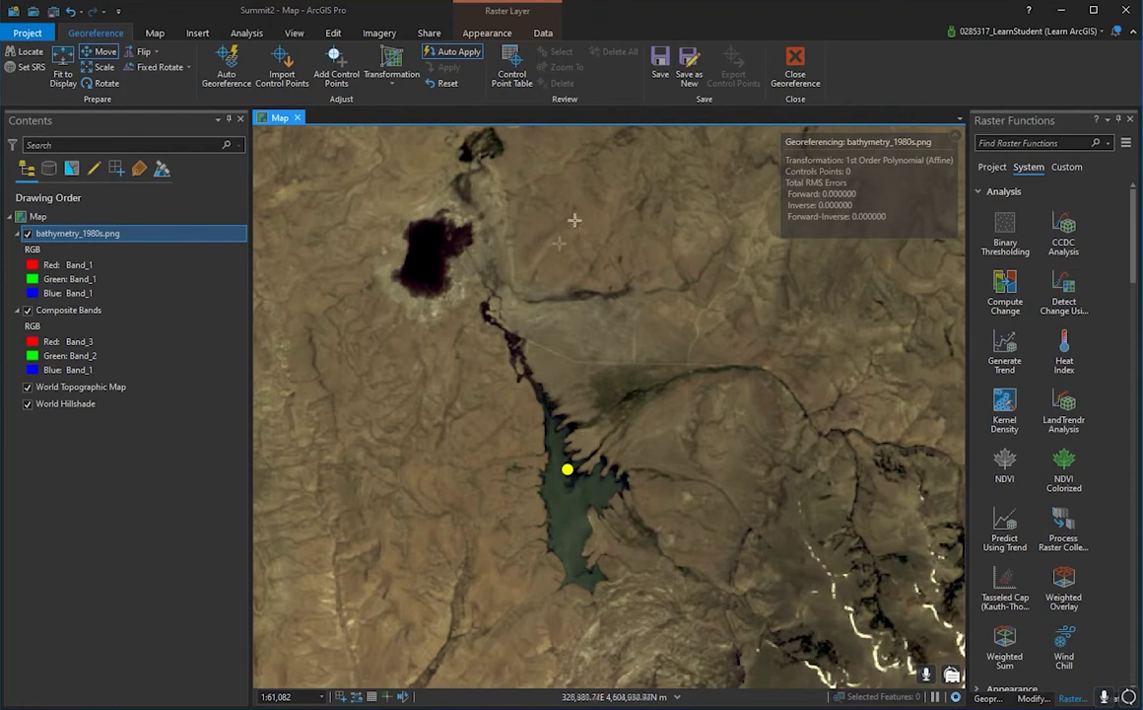
- Place the bathymetry raster's center on Summit Lake, save the georeferencing and close the session
{"action": "scroll", "coordinate": [585, 475], "scroll_direction": "up", "scroll_amount": 6}
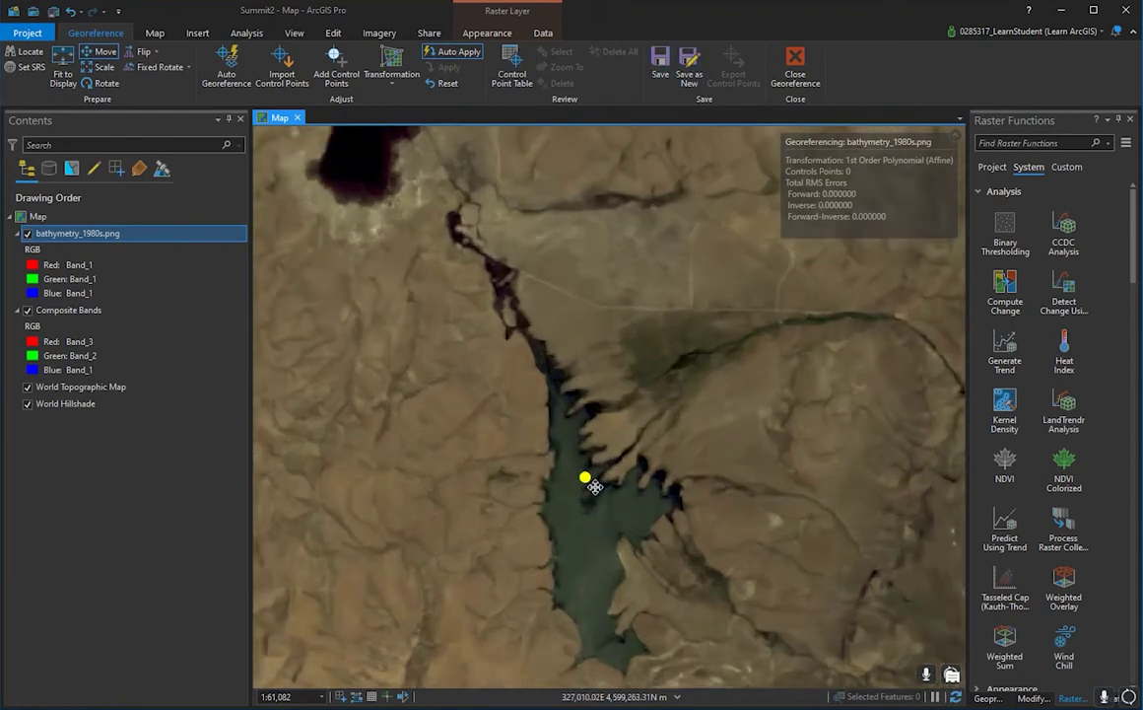
{"action": "scroll", "coordinate": [753, 336], "scroll_direction": "down", "scroll_amount": 8}
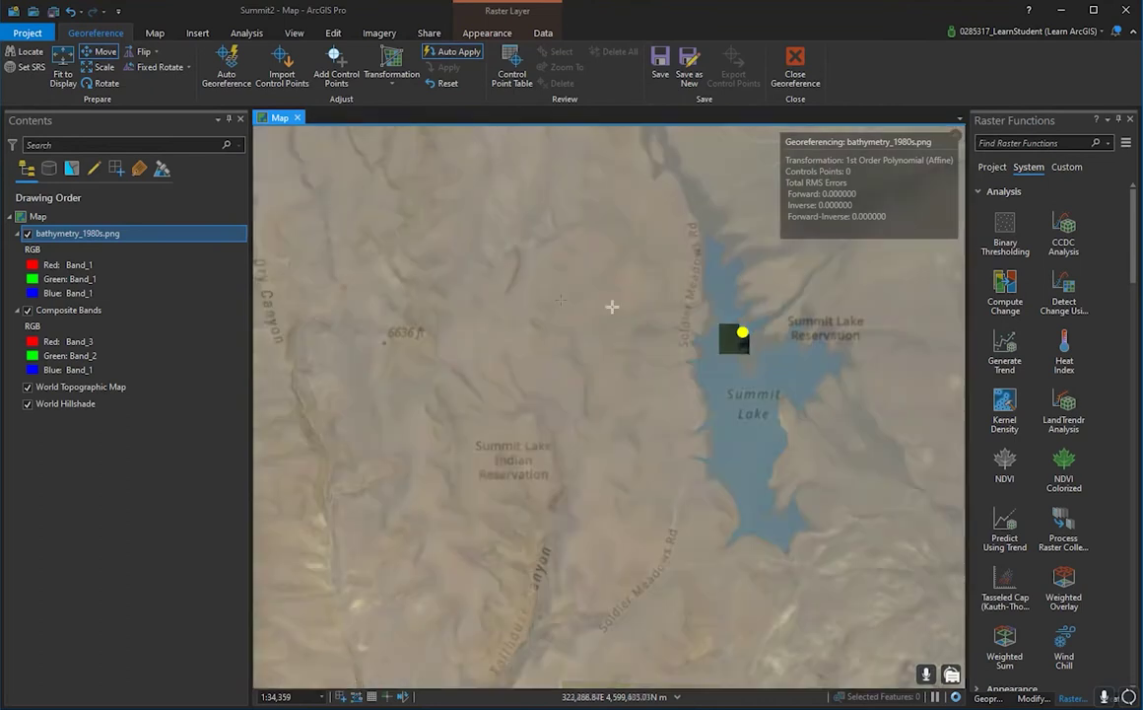
{"action": "left_click_drag", "start_coordinate": [612, 307], "coordinate": [498, 417]}
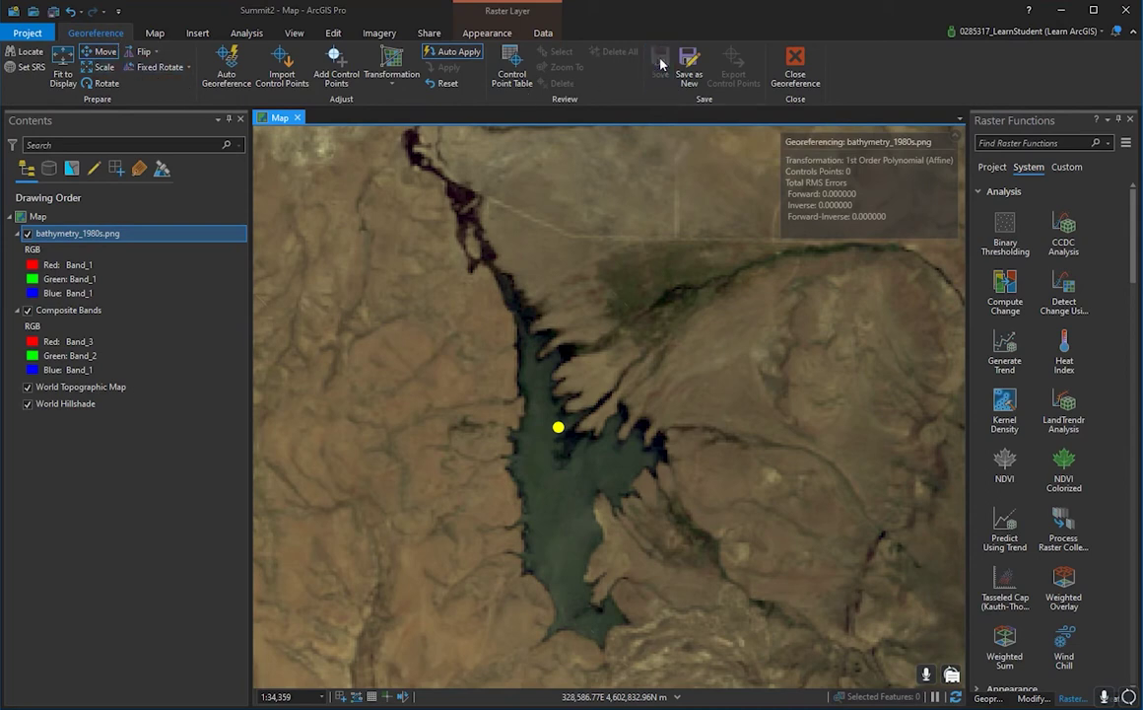
{"action": "left_click", "coordinate": [796, 67]}
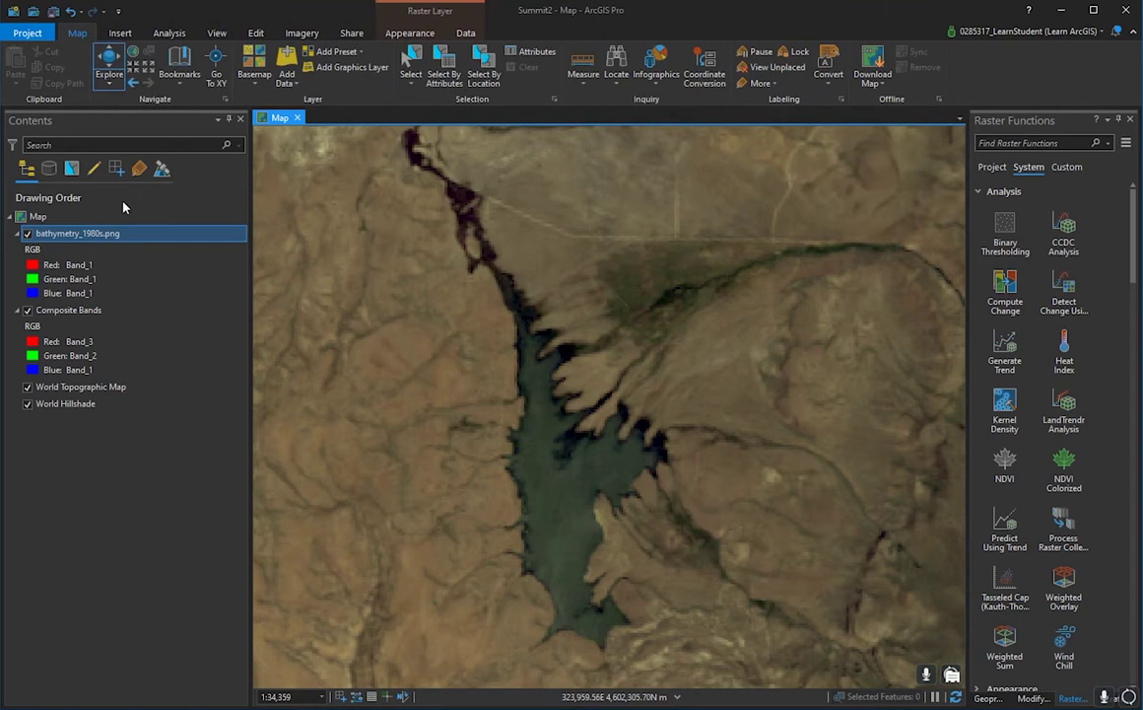
- Redisplay the bathymetry layer and examine how its contours line up with Summit Lake in the composite
{"action": "left_click", "coordinate": [27, 234]}
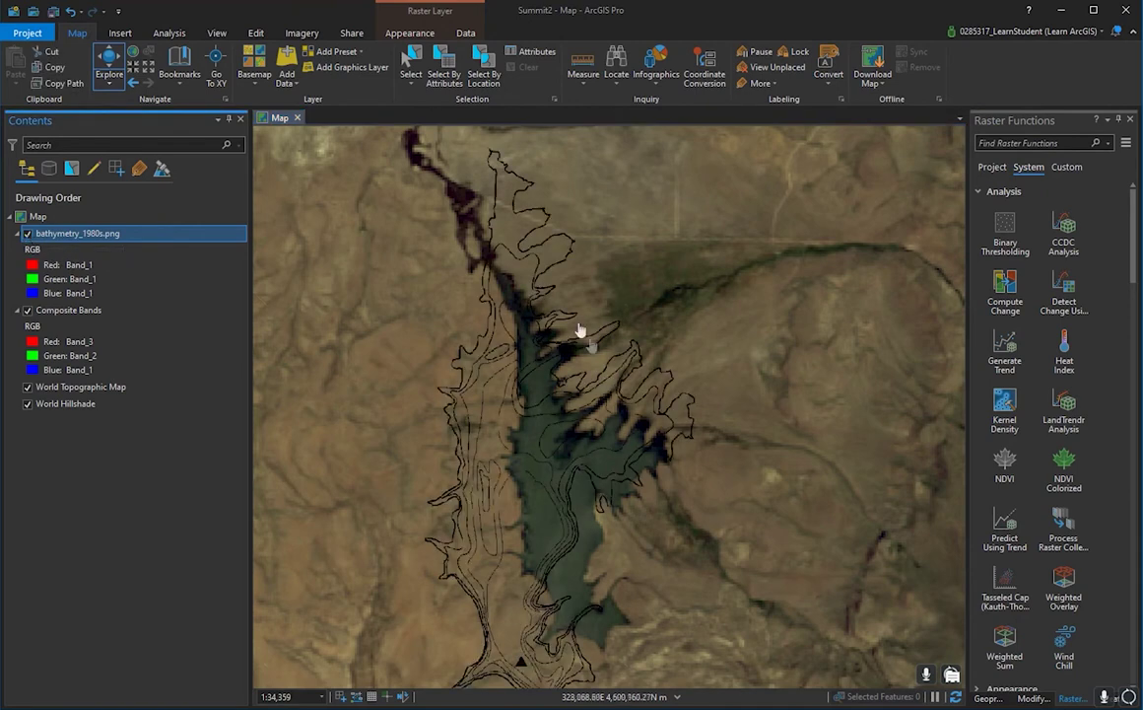
{"action": "left_click_drag", "start_coordinate": [575, 330], "coordinate": [572, 141]}
{"action": "scroll", "coordinate": [581, 268], "scroll_direction": "down", "scroll_amount": 1}
{"action": "scroll", "coordinate": [560, 264], "scroll_direction": "up", "scroll_amount": 3}
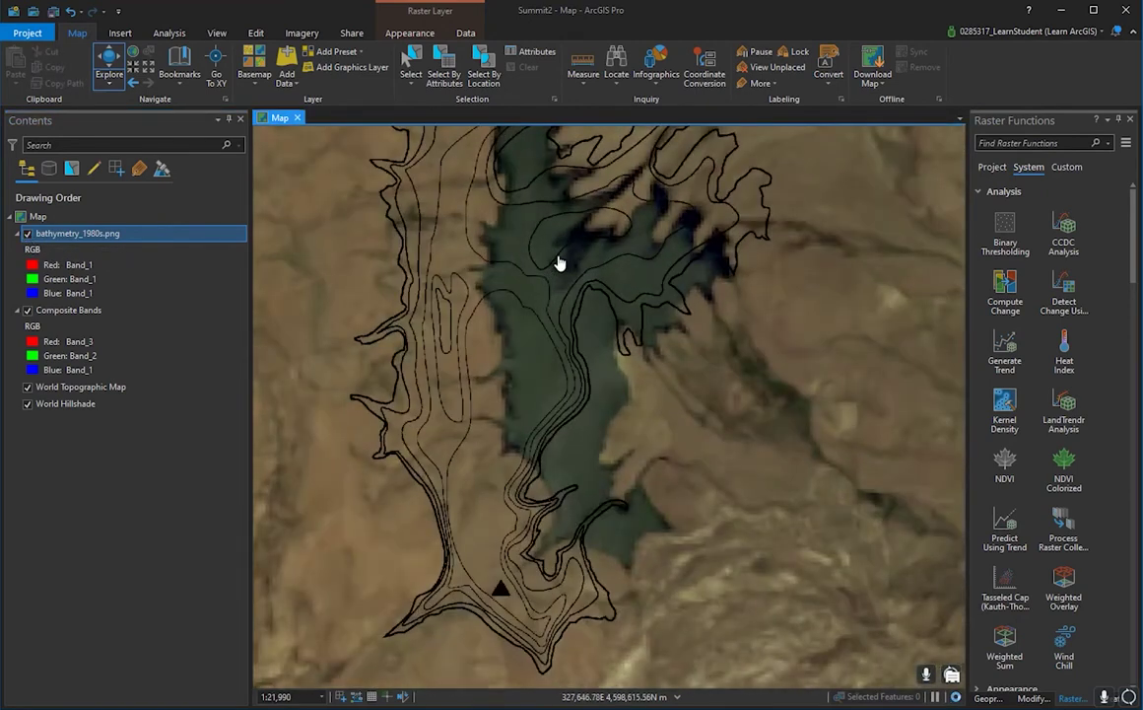
{"action": "left_click_drag", "start_coordinate": [562, 255], "coordinate": [587, 342]}
{"action": "scroll", "coordinate": [582, 336], "scroll_direction": "down", "scroll_amount": 2}
{"action": "left_click_drag", "start_coordinate": [548, 221], "coordinate": [553, 309]}
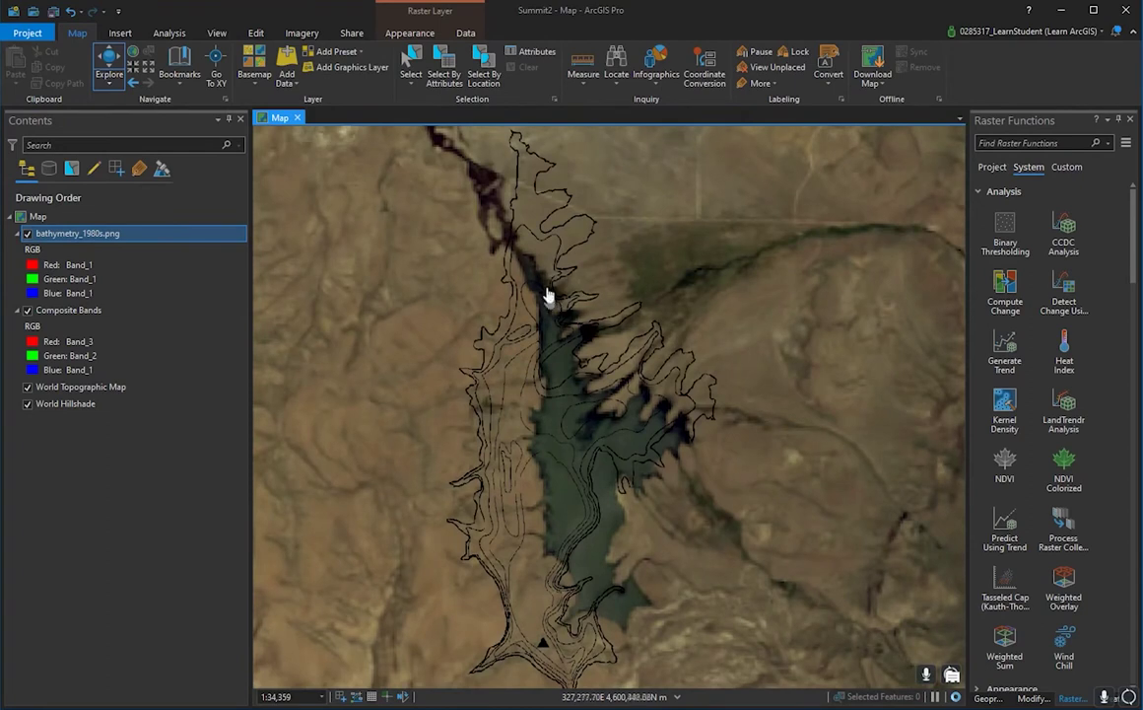
{"action": "scroll", "coordinate": [528, 318], "scroll_direction": "down", "scroll_amount": 2}
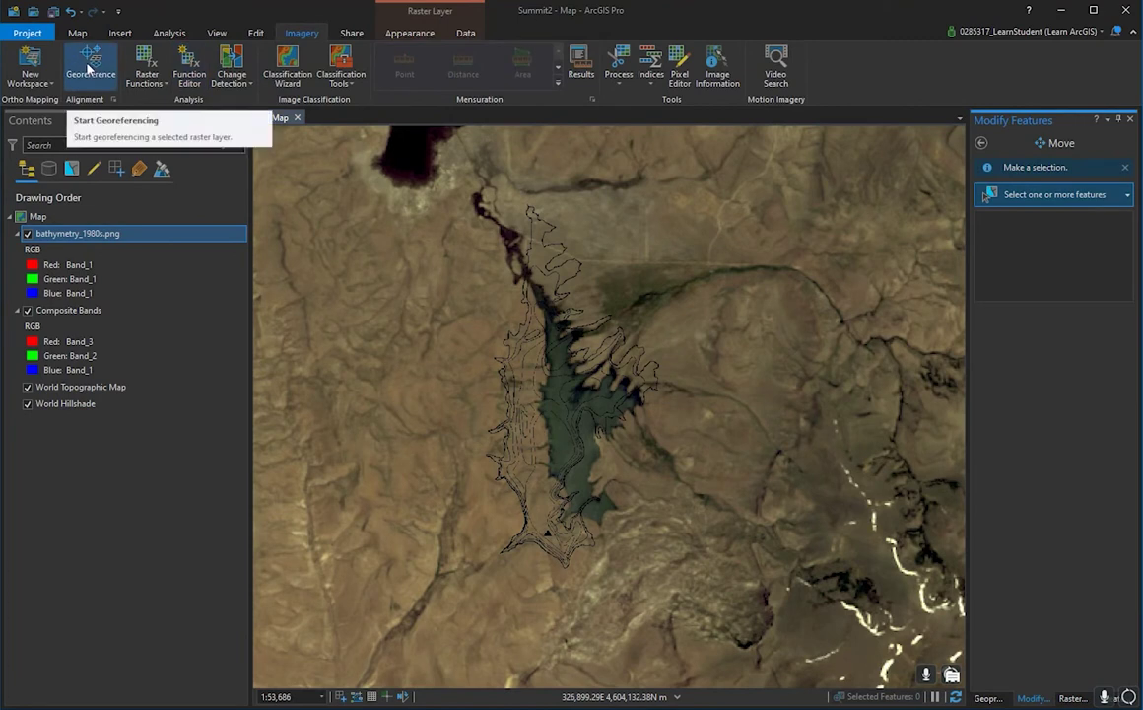
- Restart georeferencing for bathymetry_1980s.png and move the raster northeast so its southern end sits over the lake's southern shore
{"action": "left_click", "coordinate": [88, 67]}
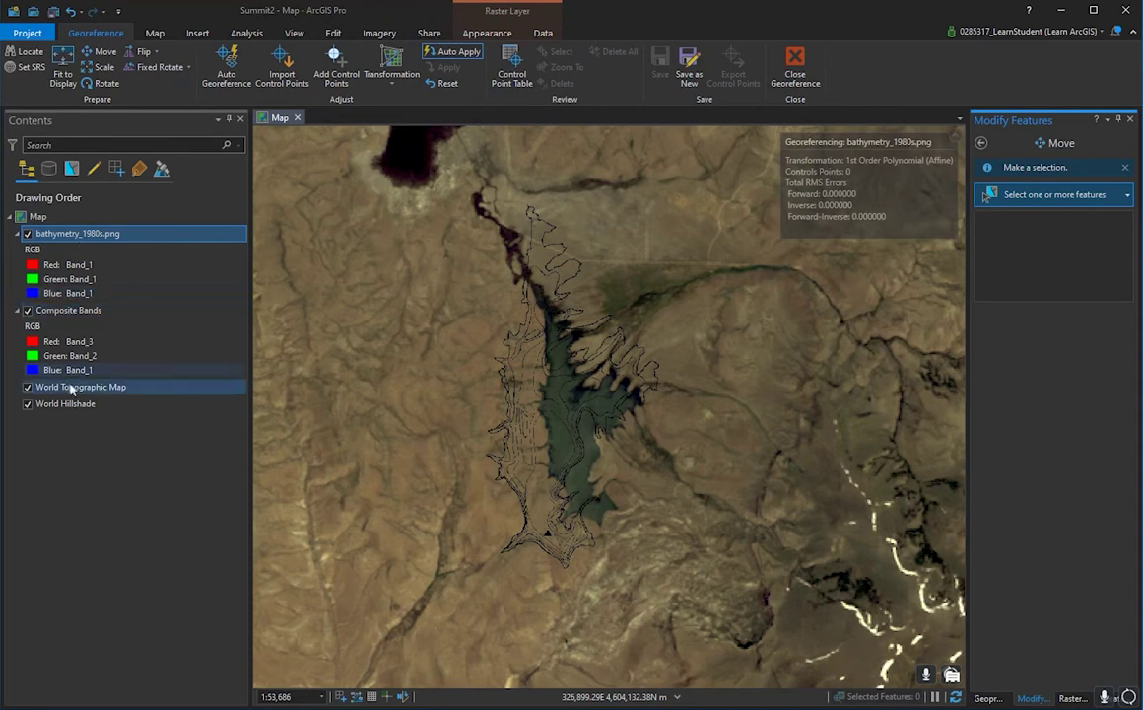
{"action": "left_click", "coordinate": [114, 57]}
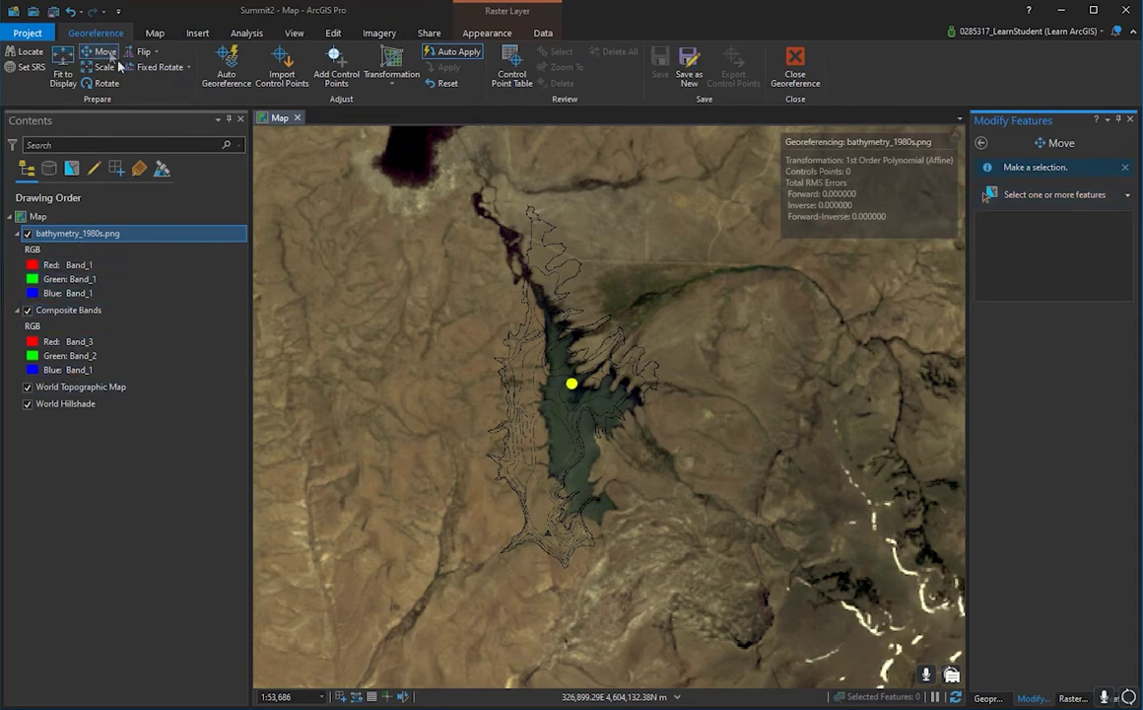
{"action": "left_click_drag", "start_coordinate": [540, 384], "coordinate": [602, 362]}
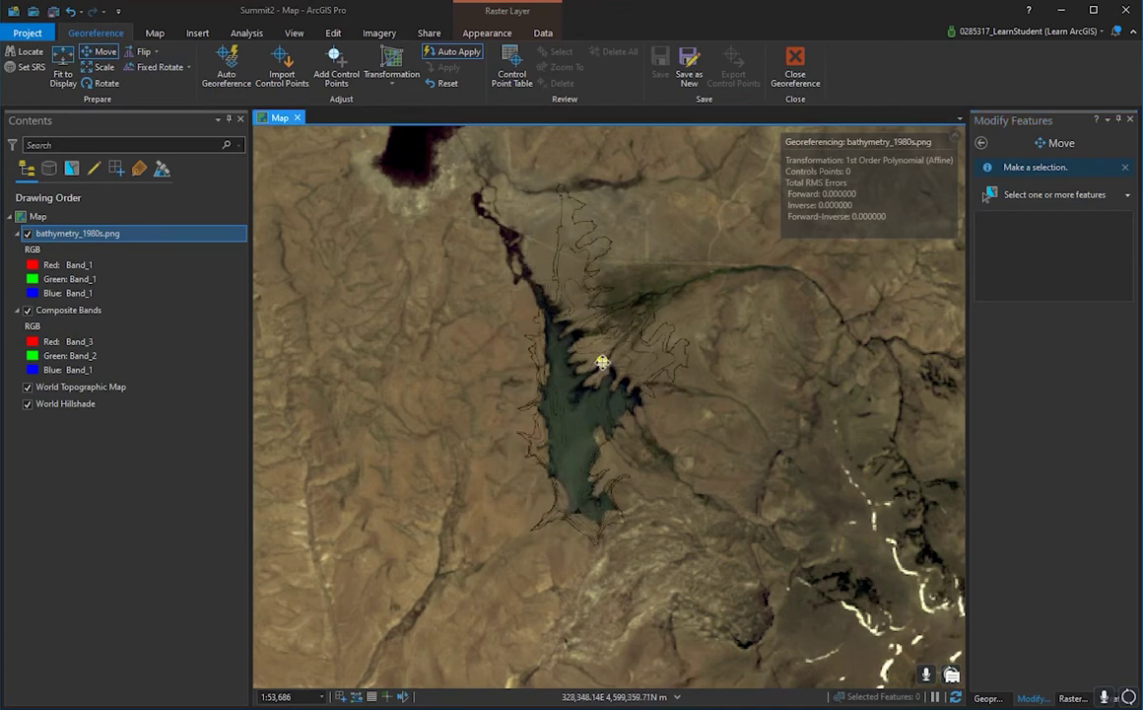
- Scale the bathymetry raster down to about two-thirds of its size and move it southwest onto Summit Lake
{"action": "left_click", "coordinate": [99, 67]}
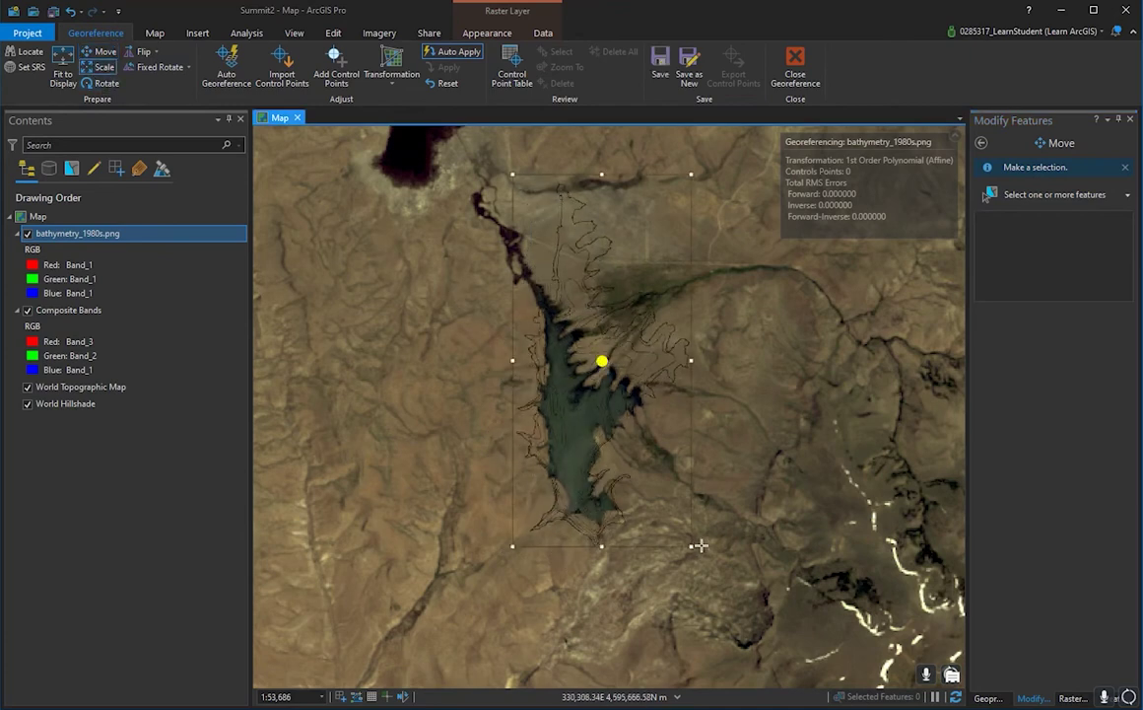
{"action": "left_click_drag", "start_coordinate": [693, 549], "coordinate": [662, 484]}
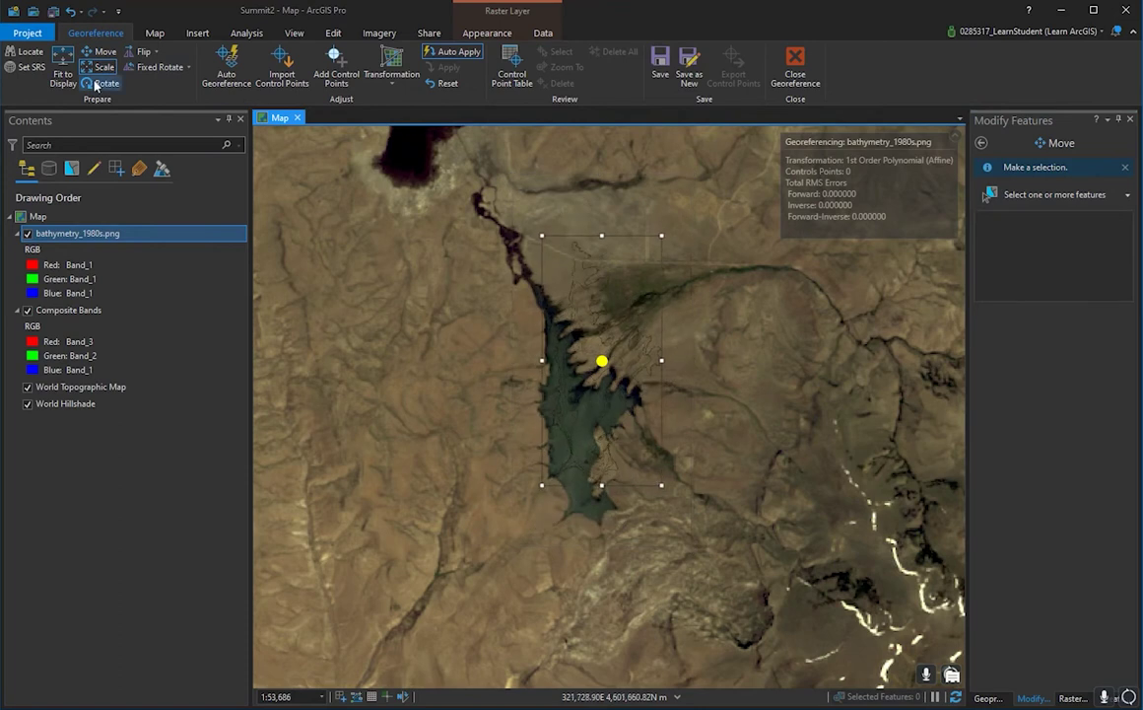
{"action": "scroll", "coordinate": [532, 340], "scroll_direction": "up", "scroll_amount": 3}
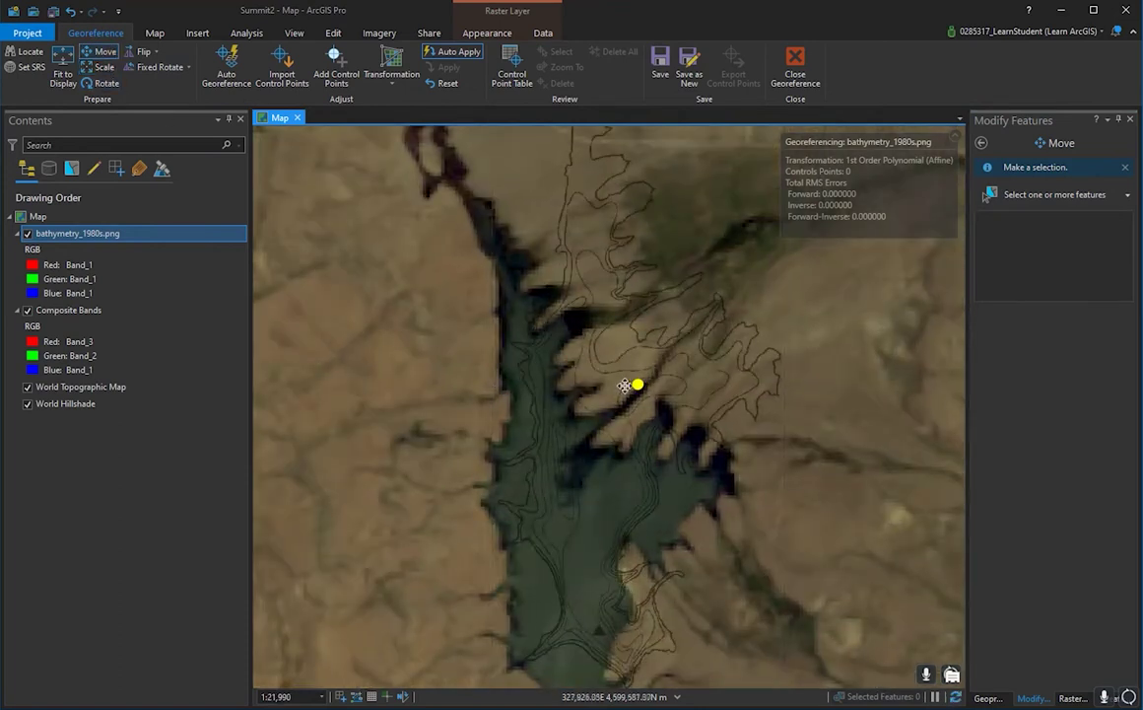
{"action": "left_click_drag", "start_coordinate": [639, 384], "coordinate": [596, 492]}
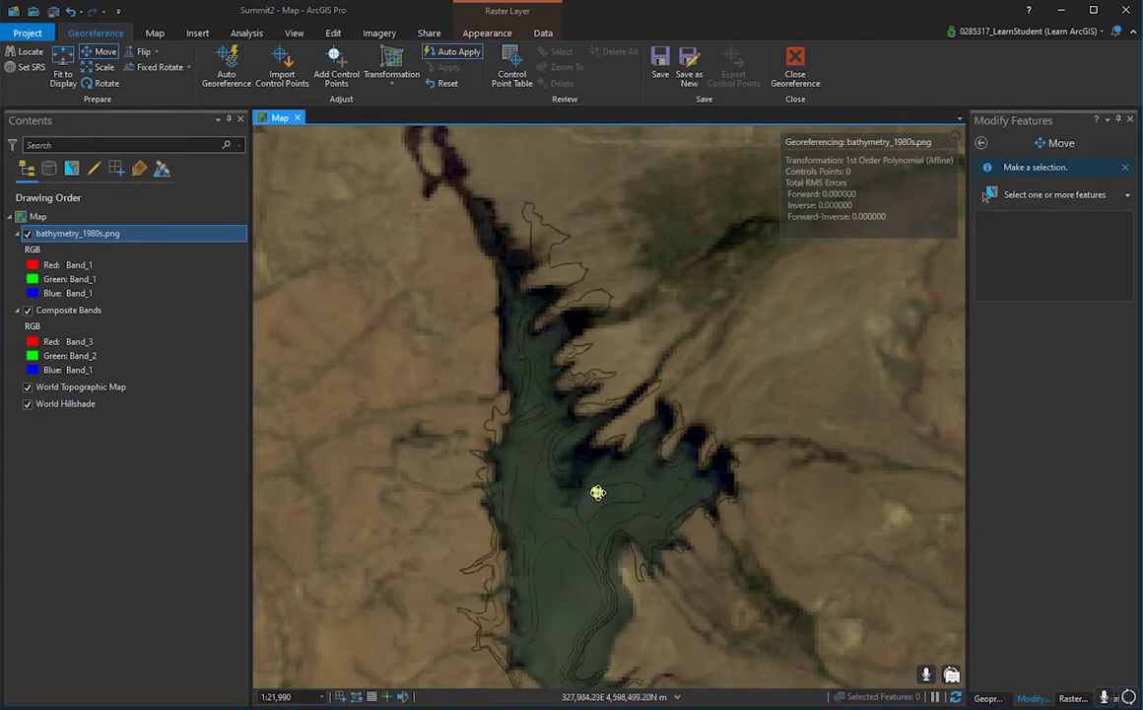
{"action": "scroll", "coordinate": [741, 511], "scroll_direction": "down", "scroll_amount": 1}
{"action": "left_click_drag", "start_coordinate": [741, 511], "coordinate": [733, 406]}
{"action": "scroll", "coordinate": [684, 395], "scroll_direction": "up", "scroll_amount": 1}
{"action": "scroll", "coordinate": [733, 405], "scroll_direction": "down", "scroll_amount": 2}
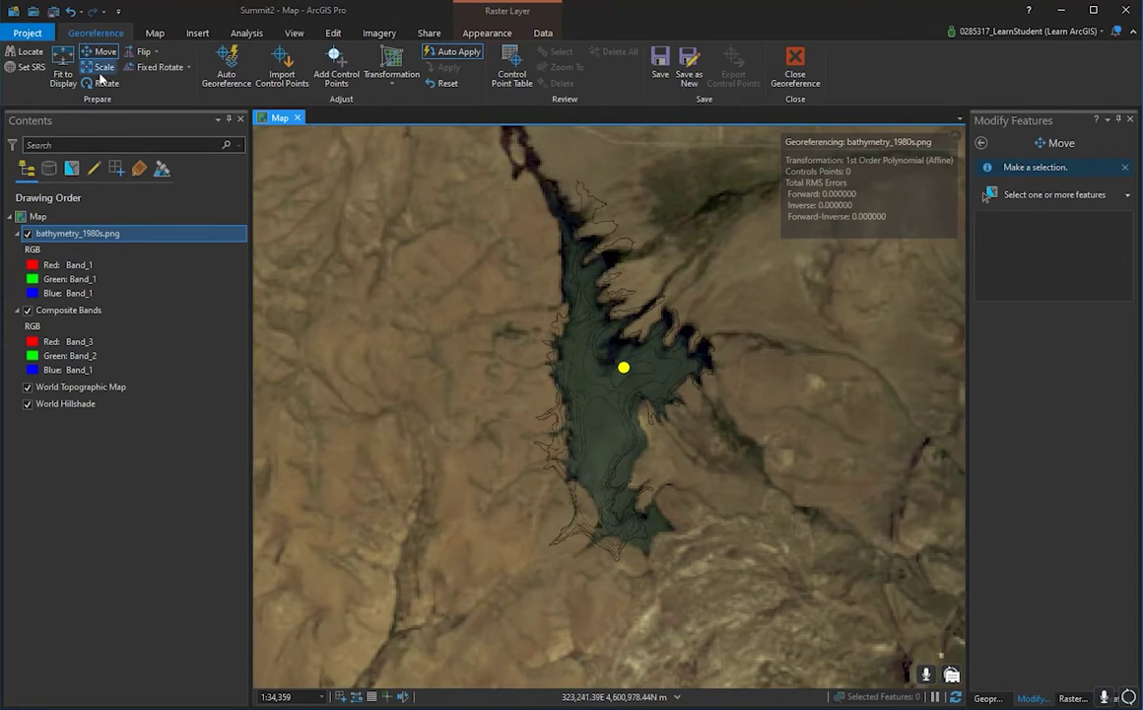
- Rotate the bathymetry raster slightly counterclockwise to follow the lake's orientation and check its outline along the shoreline
{"action": "left_click", "coordinate": [102, 82]}
{"action": "left_click_drag", "start_coordinate": [618, 323], "coordinate": [611, 323]}
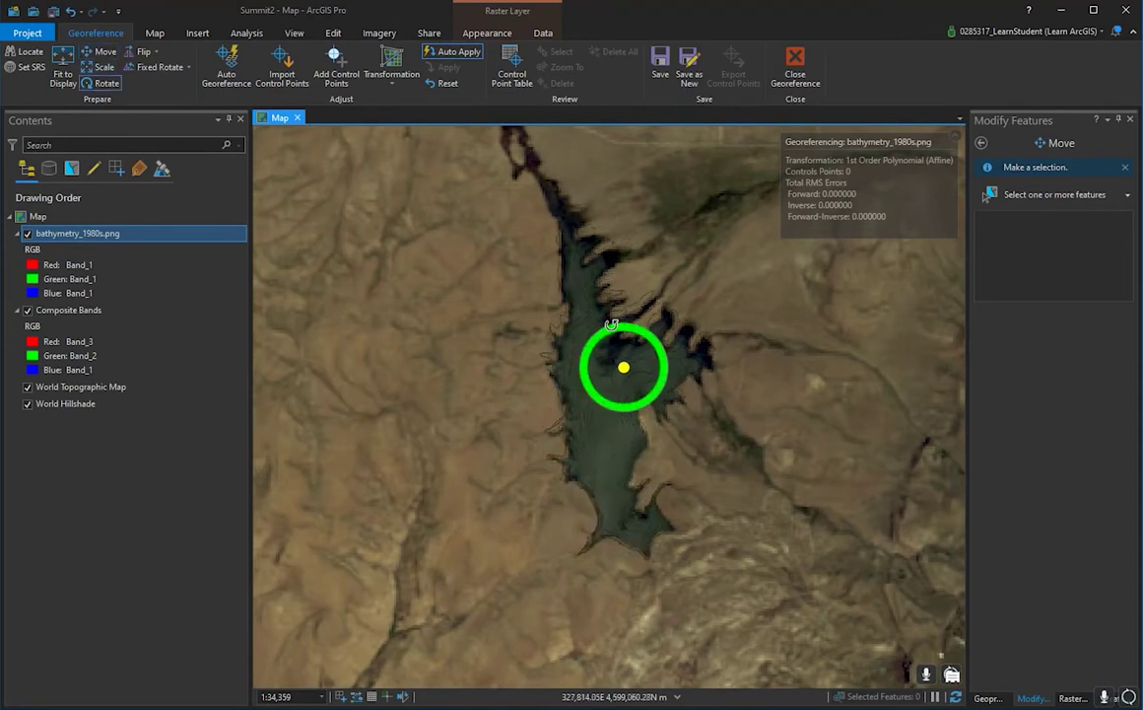
{"action": "scroll", "coordinate": [694, 396], "scroll_direction": "up", "scroll_amount": 4}
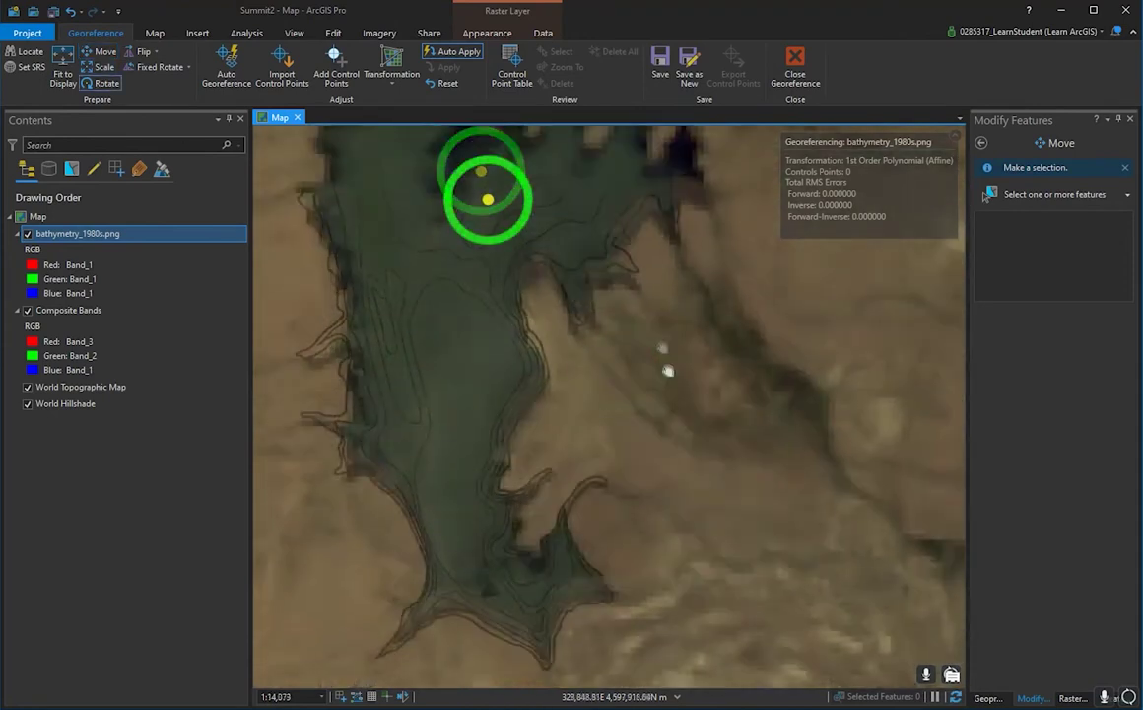
{"action": "left_click_drag", "start_coordinate": [530, 180], "coordinate": [597, 413]}
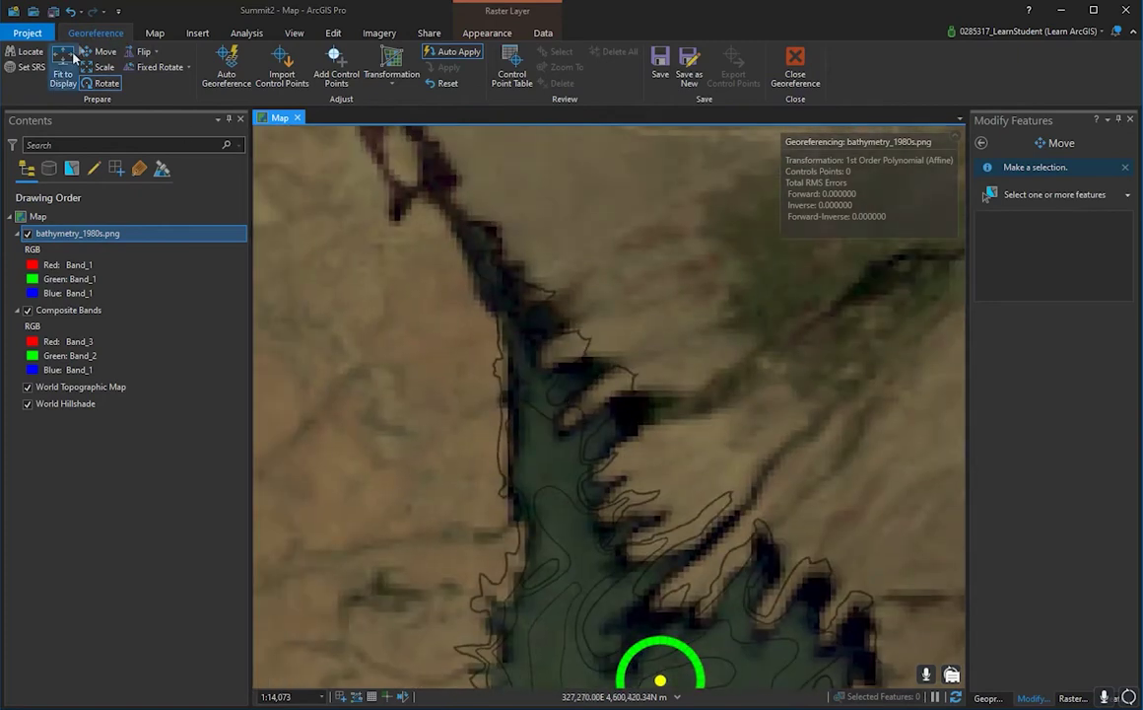
{"action": "scroll", "coordinate": [557, 312], "scroll_direction": "down", "scroll_amount": 4}
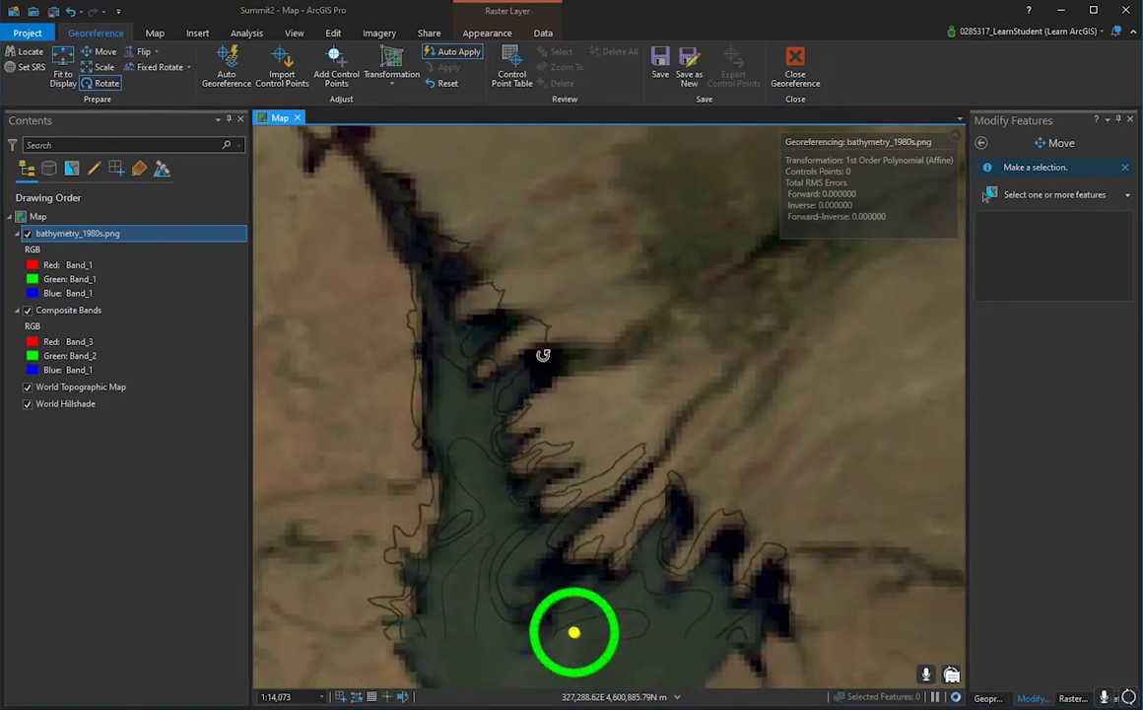
{"action": "left_click_drag", "start_coordinate": [551, 342], "coordinate": [531, 244]}
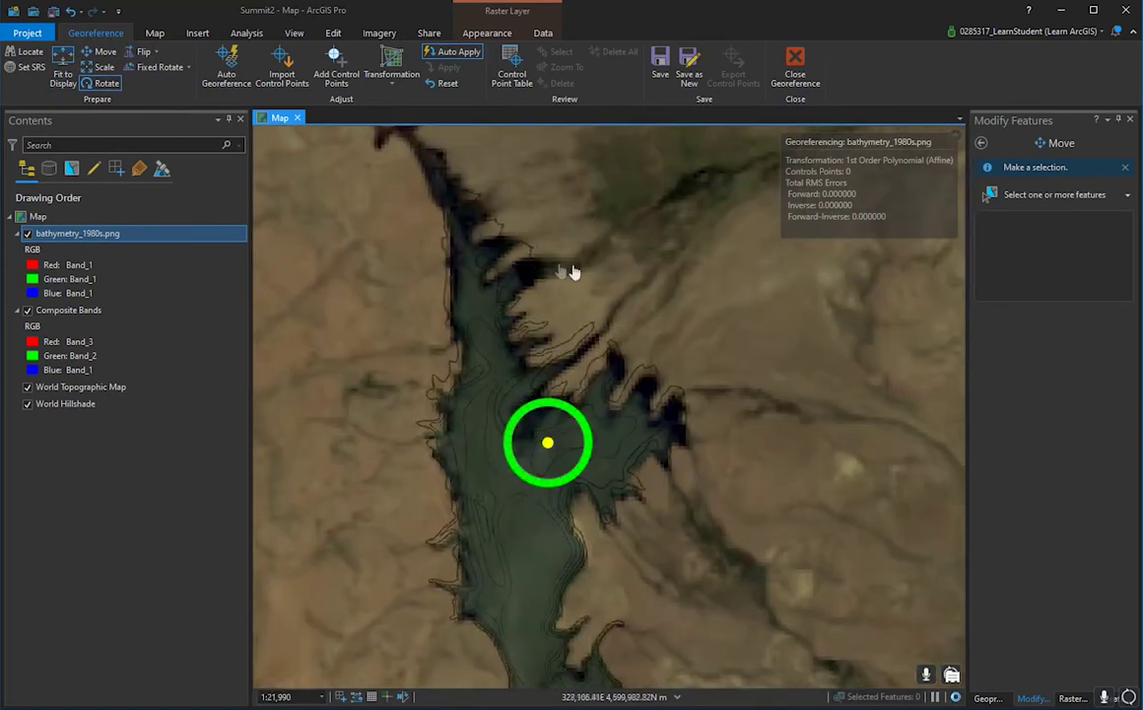
{"action": "left_click_drag", "start_coordinate": [590, 285], "coordinate": [584, 216]}
- Adjust the bathymetry raster's position and scale to fit Summit Lake more closely, checking its contours along the eastern shore
{"action": "left_click", "coordinate": [99, 51]}
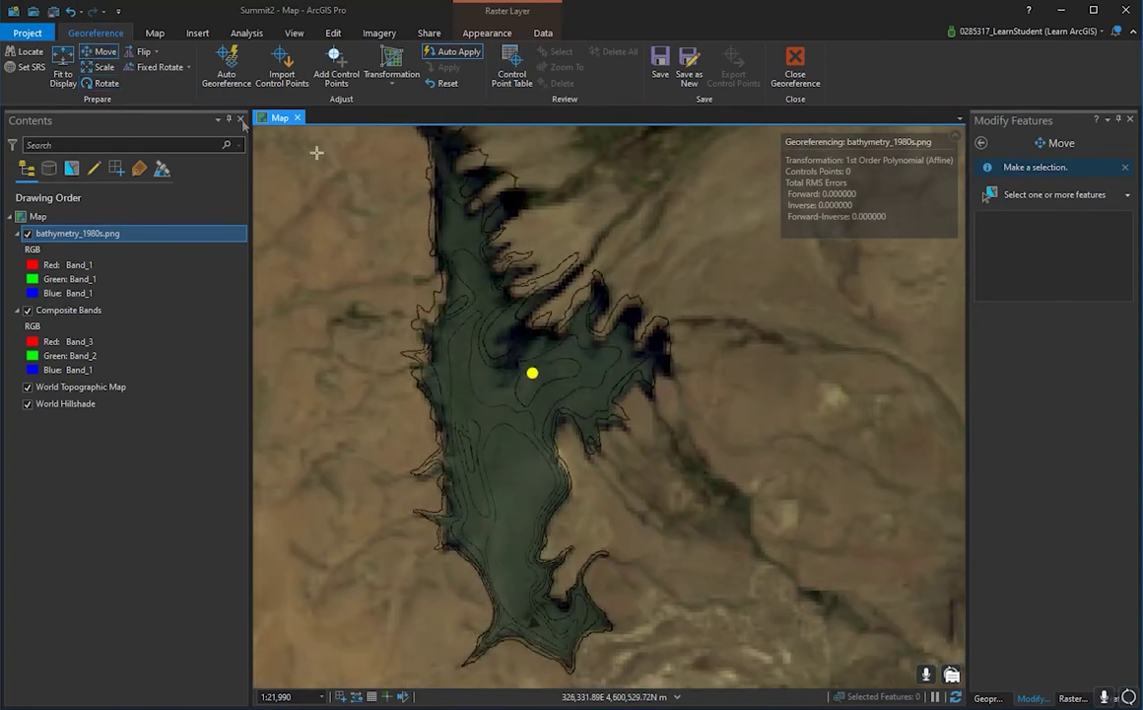
{"action": "scroll", "coordinate": [562, 326], "scroll_direction": "down", "scroll_amount": 2}
{"action": "scroll", "coordinate": [535, 264], "scroll_direction": "down", "scroll_amount": 2}
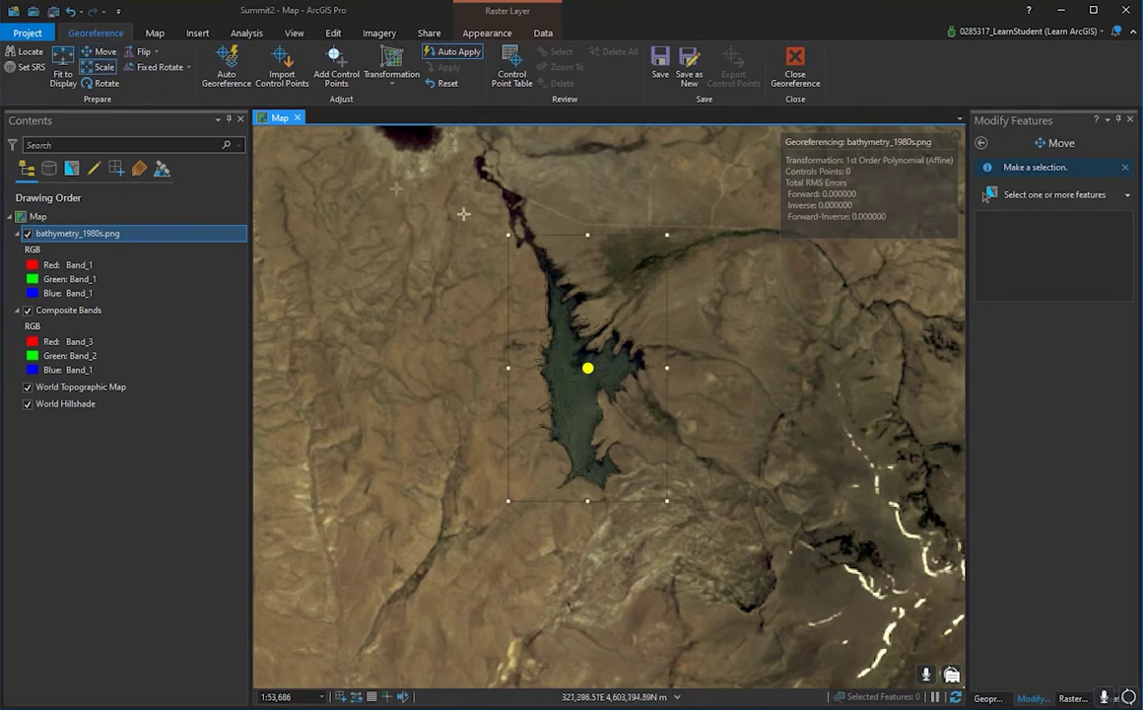
{"action": "scroll", "coordinate": [516, 244], "scroll_direction": "up", "scroll_amount": 10}
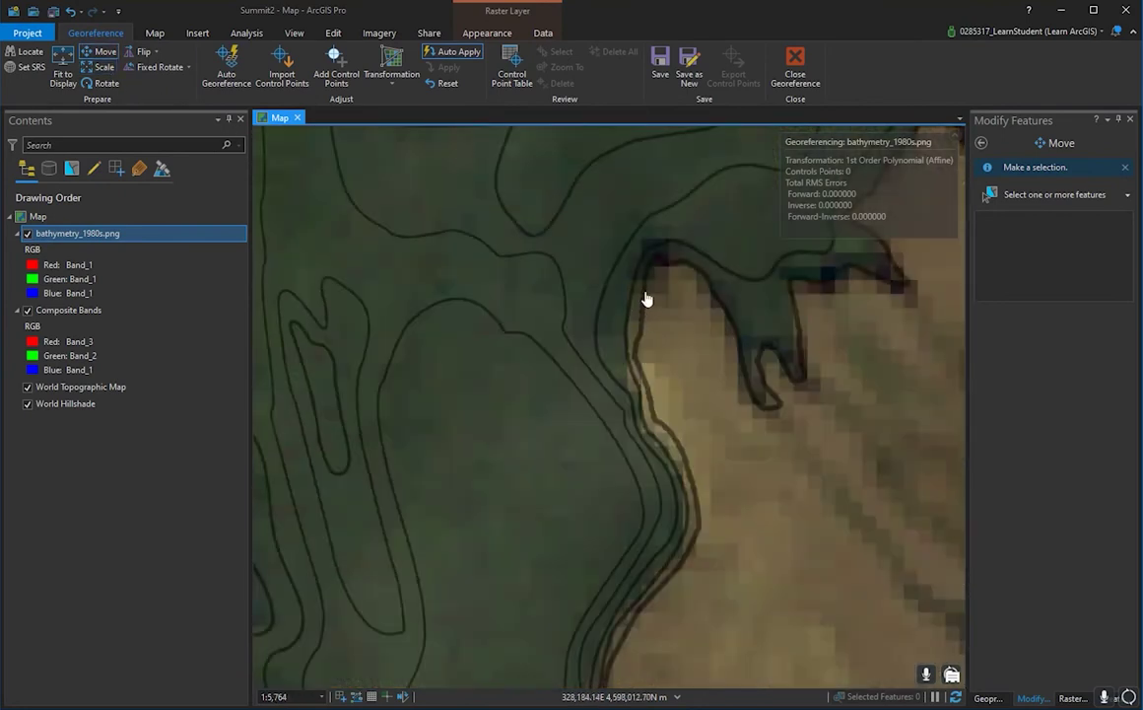
{"action": "left_click_drag", "start_coordinate": [822, 323], "coordinate": [606, 589]}
{"action": "left_click_drag", "start_coordinate": [755, 380], "coordinate": [617, 486]}
{"action": "key", "text": "Up"}
{"action": "key", "text": "Left"}
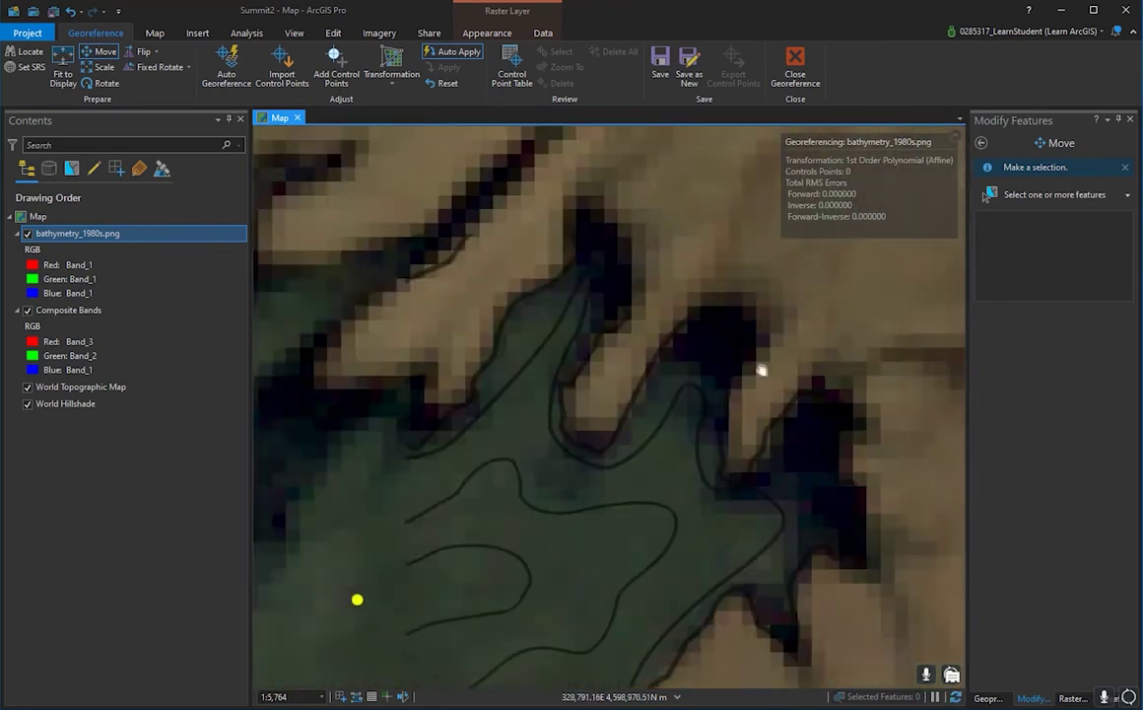
- Examine how the bathymetry contours follow the lake's northeastern inlets, its narrow northern end and the southeastern coves
{"action": "left_click_drag", "start_coordinate": [632, 298], "coordinate": [696, 489]}
{"action": "left_click_drag", "start_coordinate": [533, 217], "coordinate": [617, 365]}
{"action": "left_click_drag", "start_coordinate": [615, 293], "coordinate": [777, 491]}
{"action": "left_click_drag", "start_coordinate": [704, 409], "coordinate": [640, 267]}
{"action": "scroll", "coordinate": [610, 354], "scroll_direction": "down", "scroll_amount": 2}
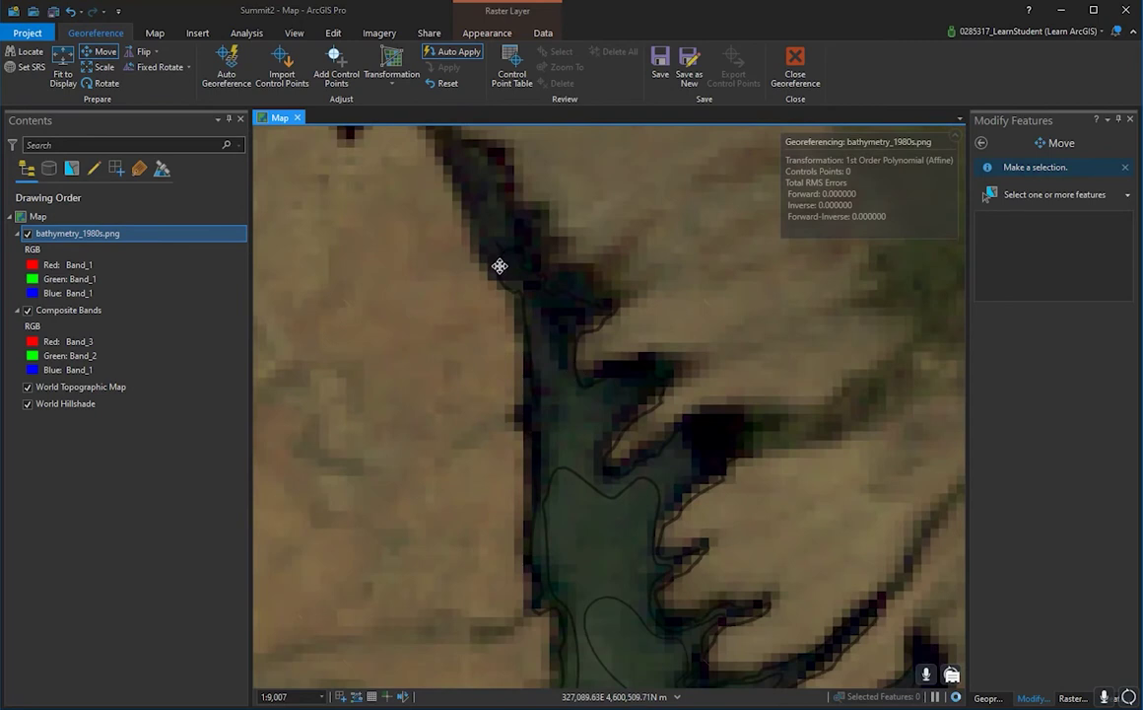
{"action": "scroll", "coordinate": [623, 340], "scroll_direction": "up", "scroll_amount": 4}
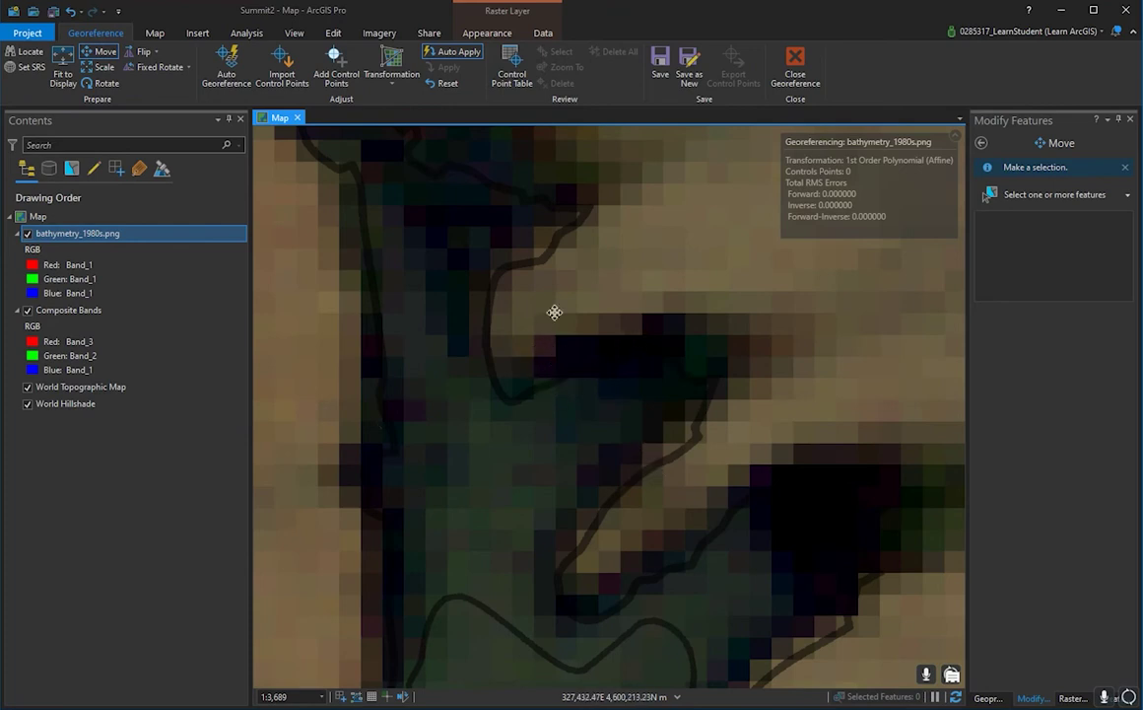
{"action": "scroll", "coordinate": [597, 415], "scroll_direction": "down", "scroll_amount": 5}
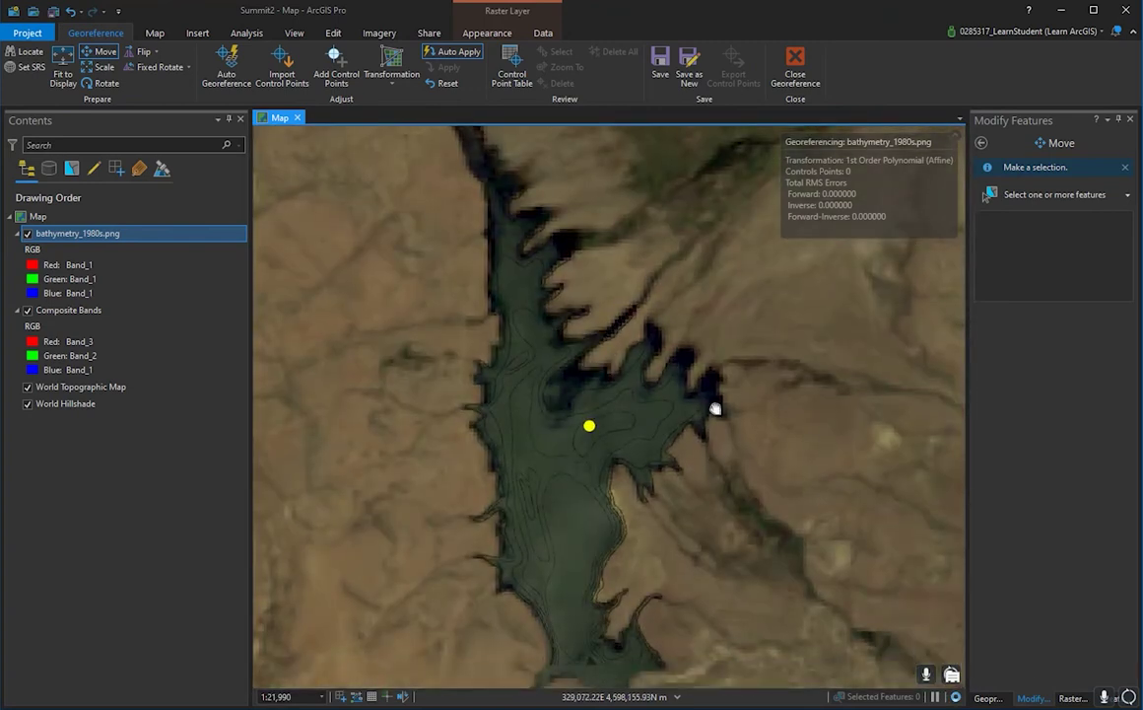
{"action": "scroll", "coordinate": [668, 334], "scroll_direction": "up", "scroll_amount": 5}
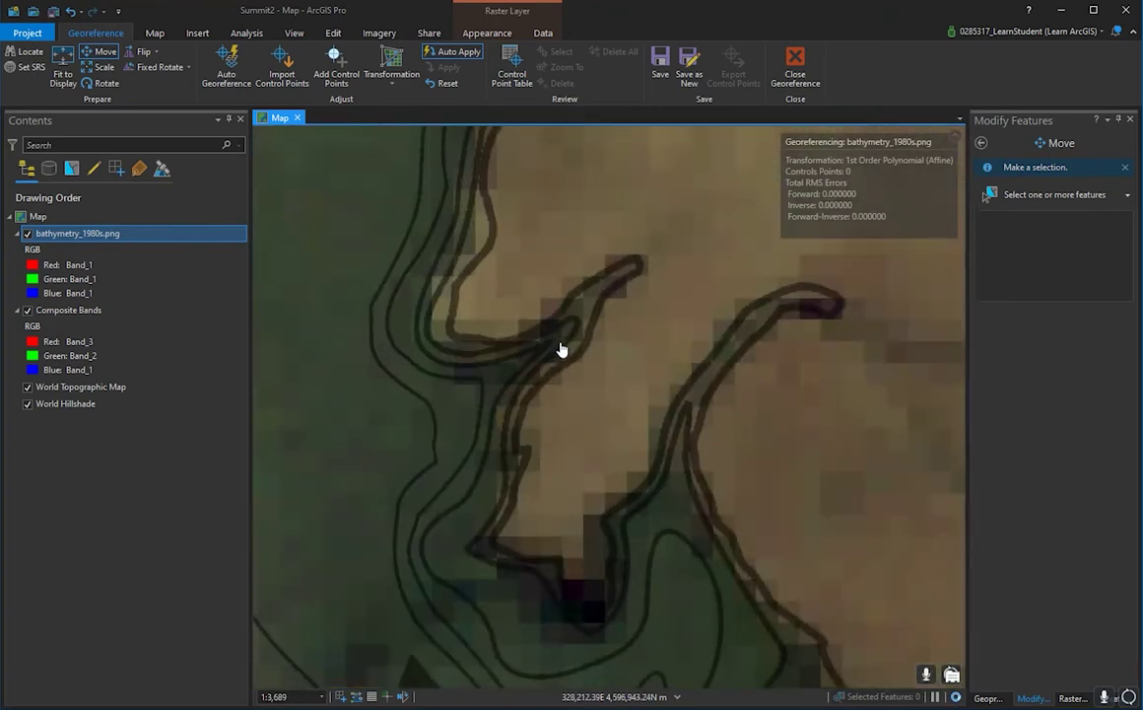
{"action": "scroll", "coordinate": [566, 306], "scroll_direction": "down", "scroll_amount": 4}
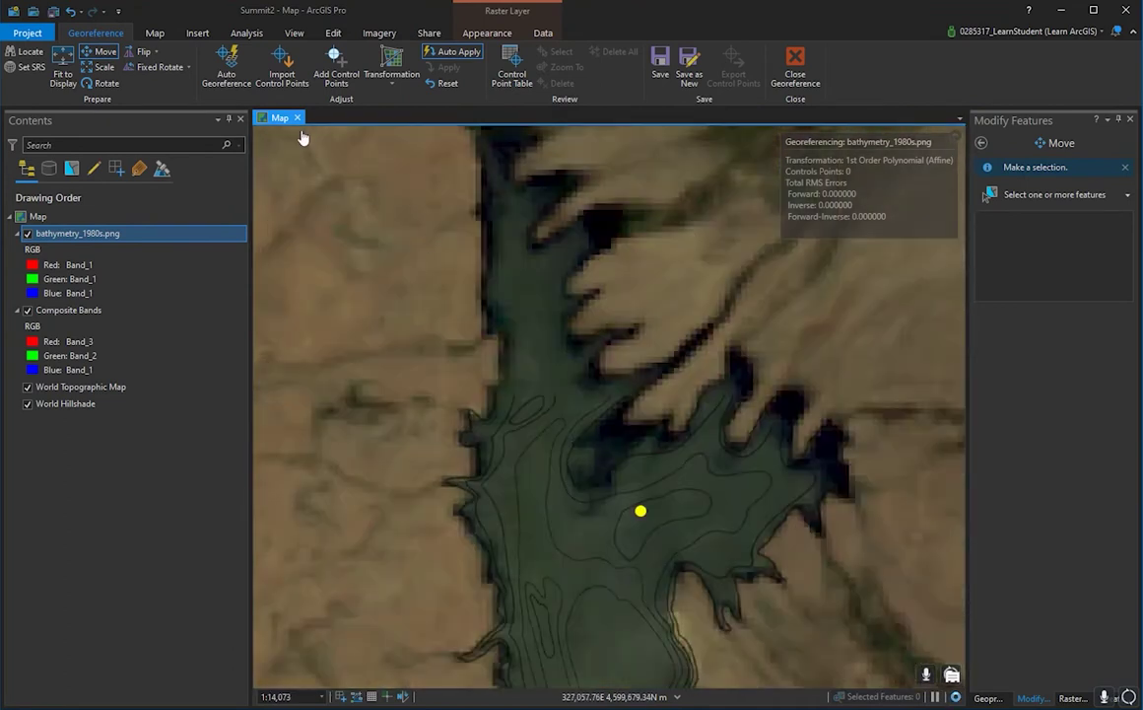
- Nudge the bathymetry raster very slightly north and check its outline from the southern end up along the western shore
{"action": "left_click", "coordinate": [96, 70]}
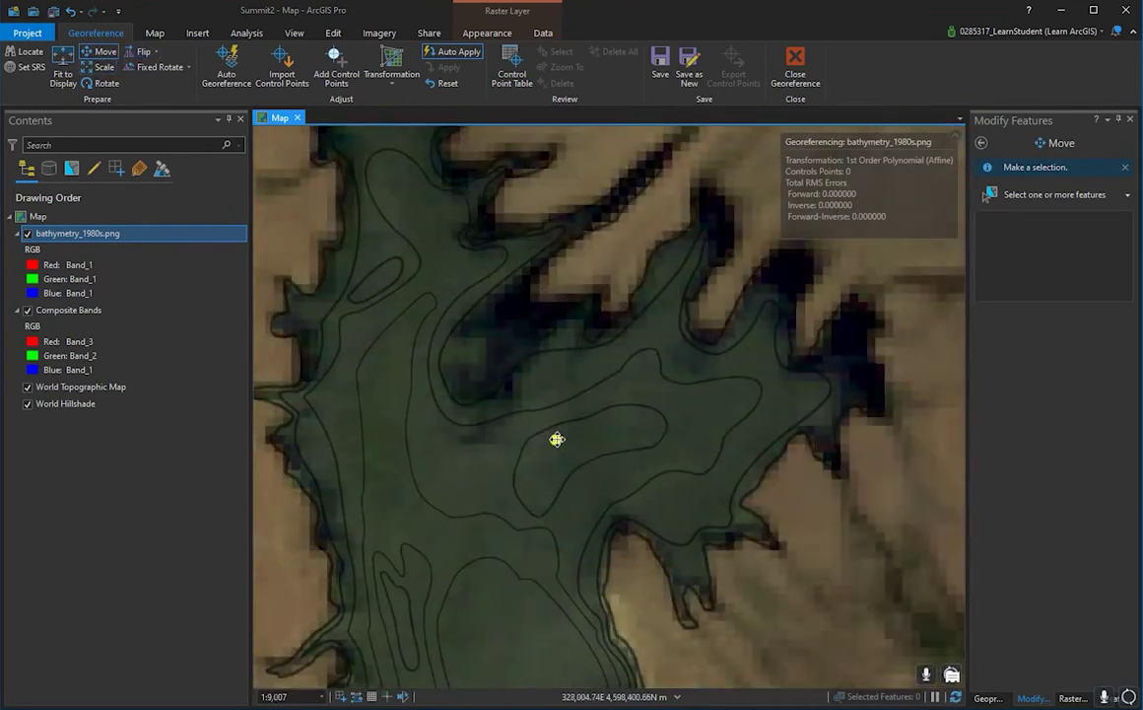
{"action": "left_click_drag", "start_coordinate": [556, 439], "coordinate": [556, 436]}
{"action": "left_click_drag", "start_coordinate": [709, 491], "coordinate": [395, 268]}
{"action": "left_click_drag", "start_coordinate": [351, 353], "coordinate": [431, 509]}
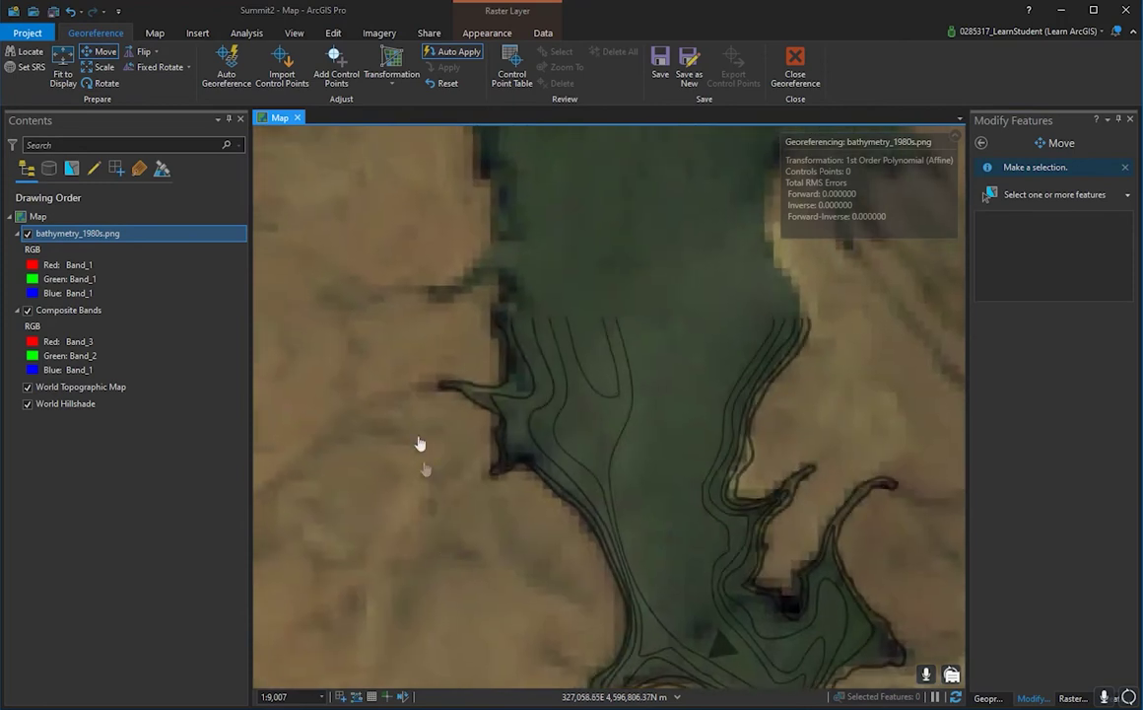
{"action": "left_click_drag", "start_coordinate": [378, 296], "coordinate": [416, 513]}
{"action": "left_click_drag", "start_coordinate": [400, 374], "coordinate": [439, 555]}
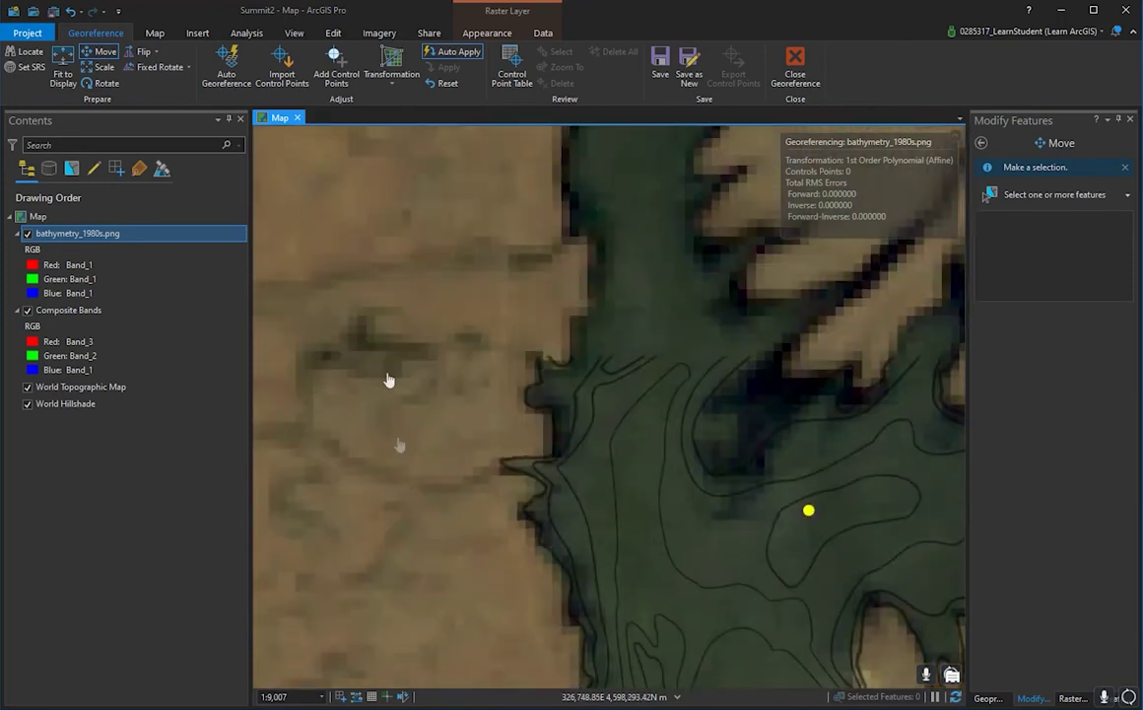
{"action": "left_click_drag", "start_coordinate": [384, 295], "coordinate": [420, 479]}
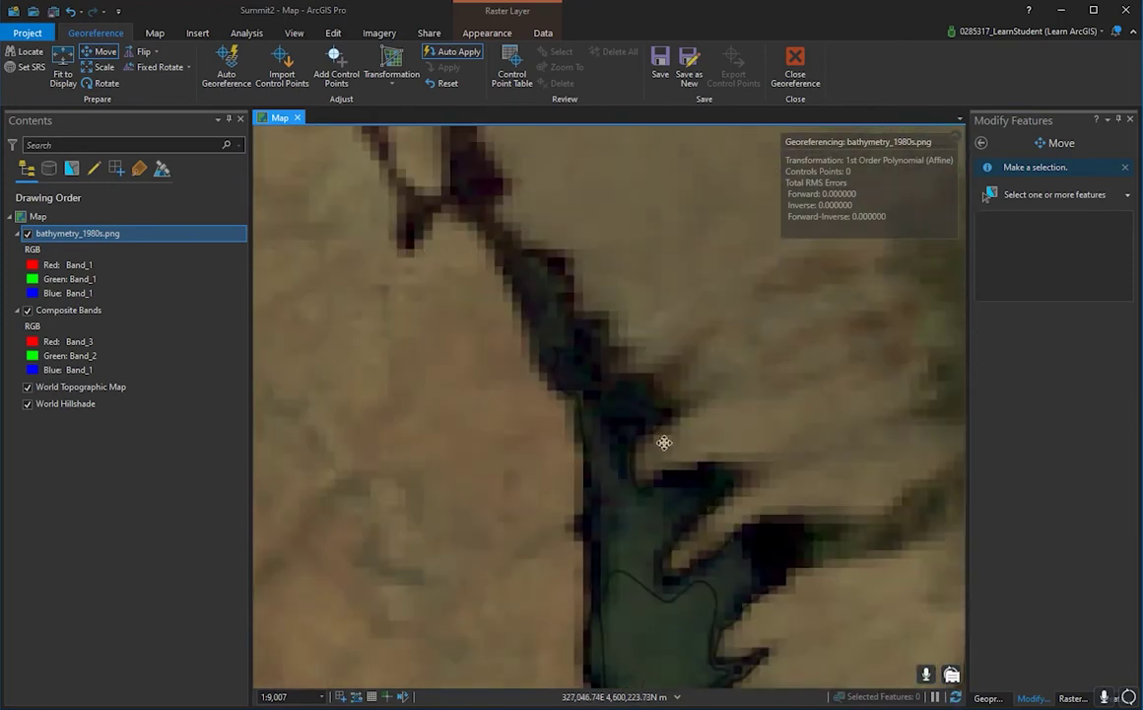
- Check the contours against the northern and eastern inlets and save the raster's georeferencing
{"action": "left_click_drag", "start_coordinate": [776, 451], "coordinate": [710, 353]}
{"action": "left_click_drag", "start_coordinate": [811, 475], "coordinate": [727, 330]}
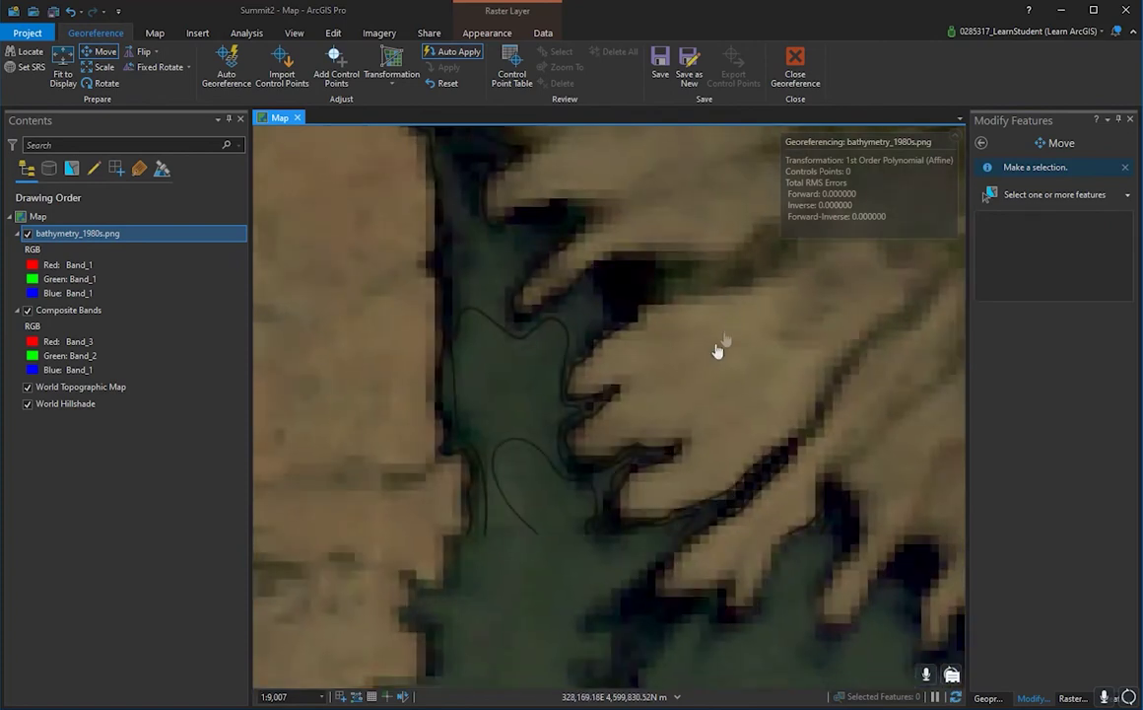
{"action": "scroll", "coordinate": [595, 294], "scroll_direction": "up", "scroll_amount": 3}
{"action": "scroll", "coordinate": [761, 462], "scroll_direction": "down", "scroll_amount": 4}
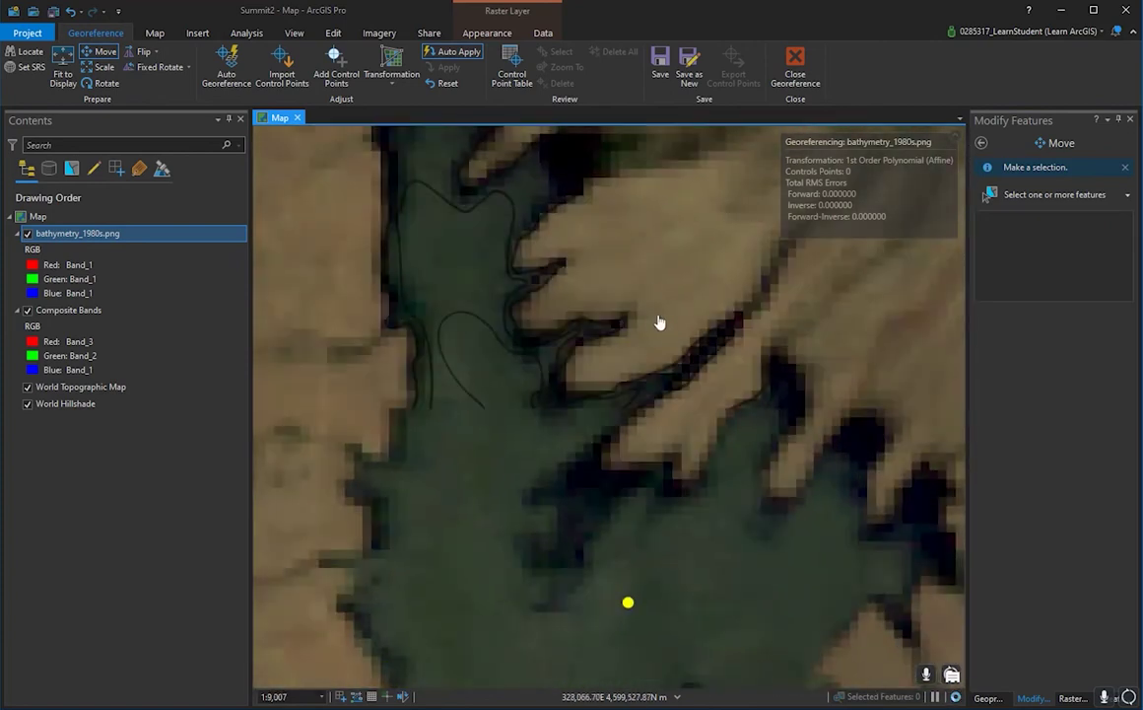
{"action": "left_click_drag", "start_coordinate": [657, 287], "coordinate": [591, 209]}
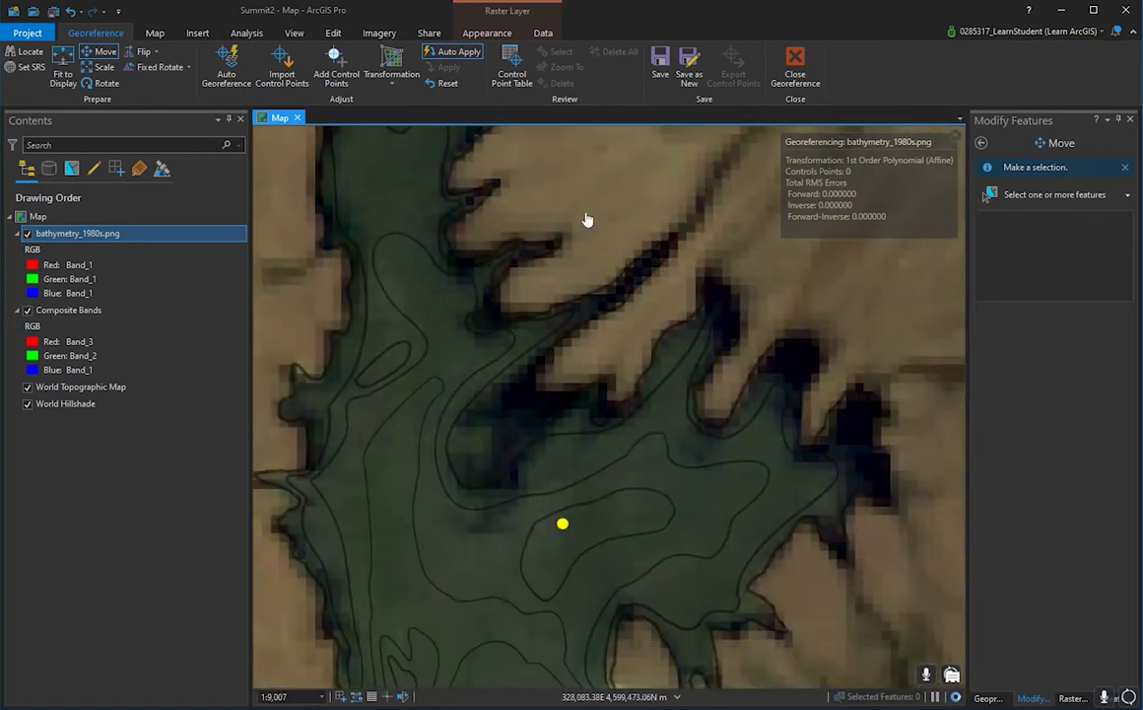
{"action": "left_click_drag", "start_coordinate": [873, 420], "coordinate": [735, 311]}
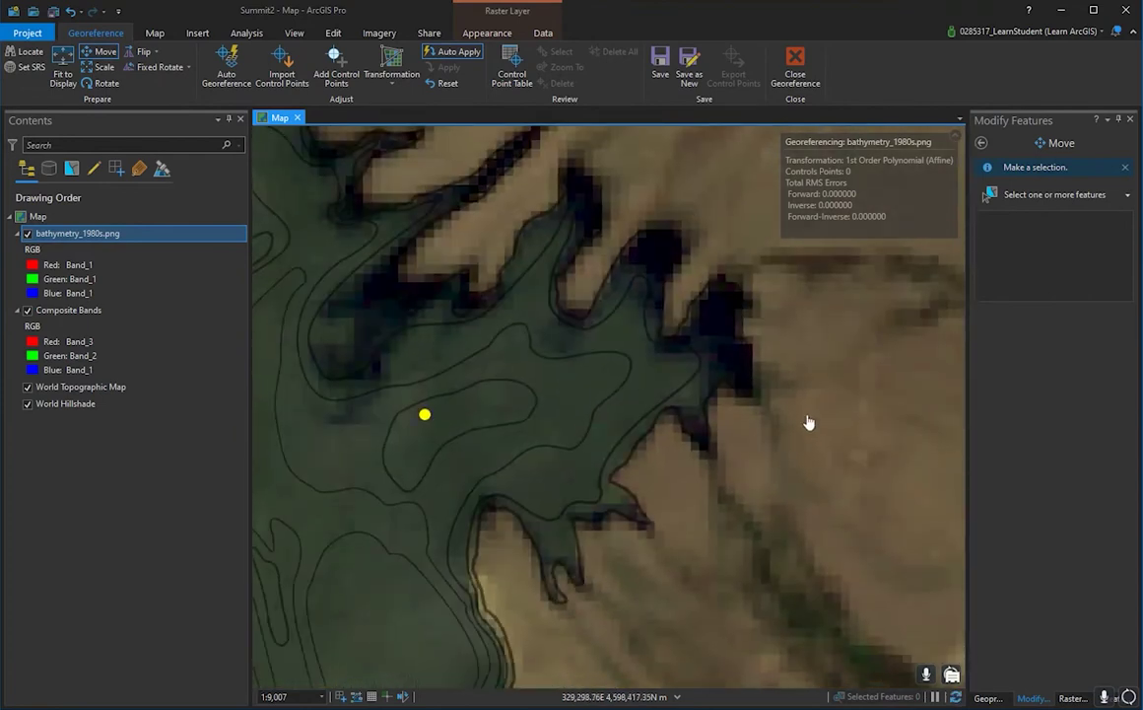
{"action": "scroll", "coordinate": [569, 310], "scroll_direction": "down", "scroll_amount": 3}
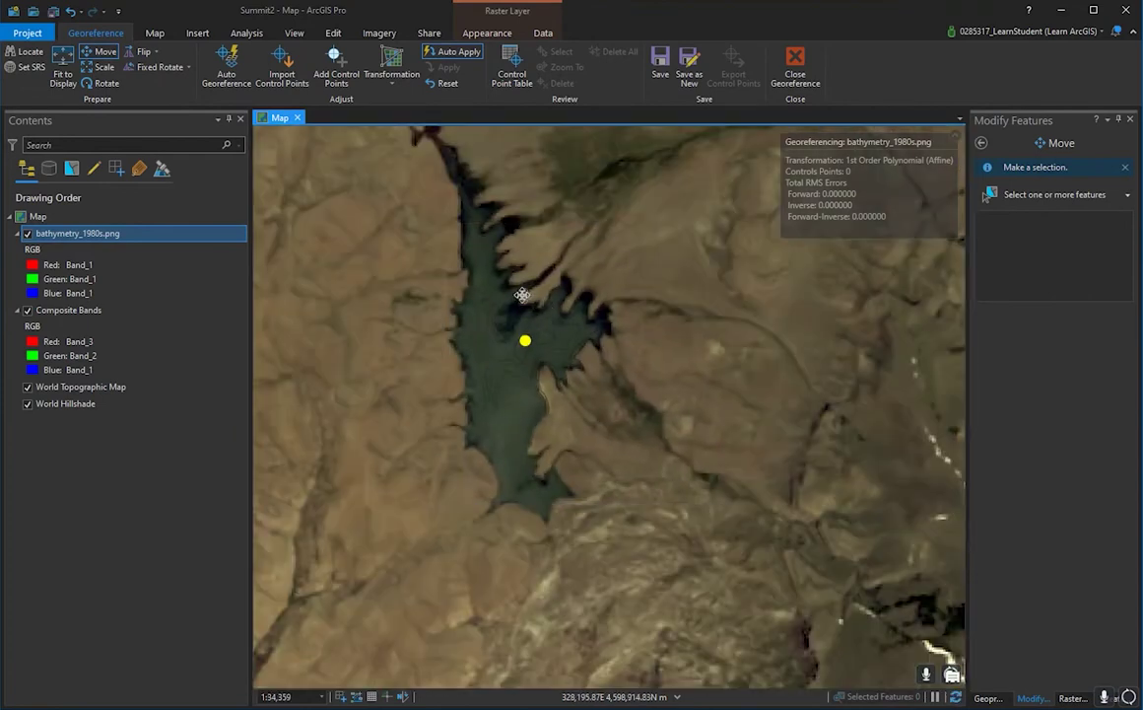
{"action": "left_click", "coordinate": [656, 69]}
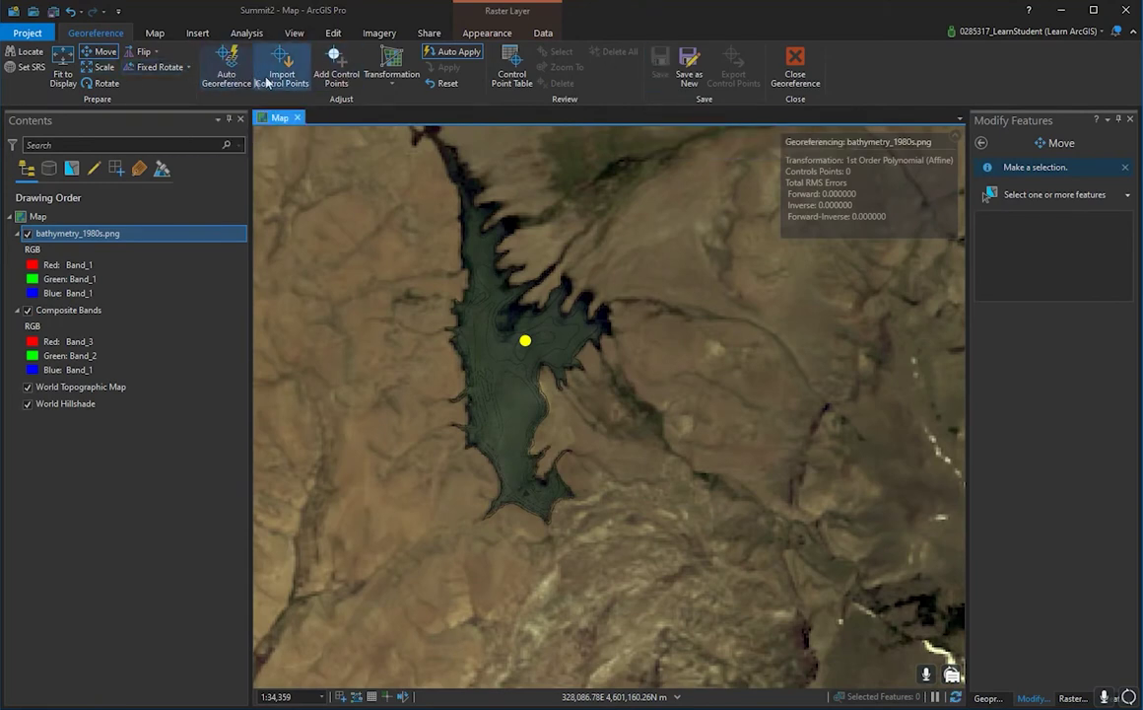
- Move the bathymetry raster a short distance southwest, off the lake's outline in the composite
{"action": "left_click", "coordinate": [336, 65]}
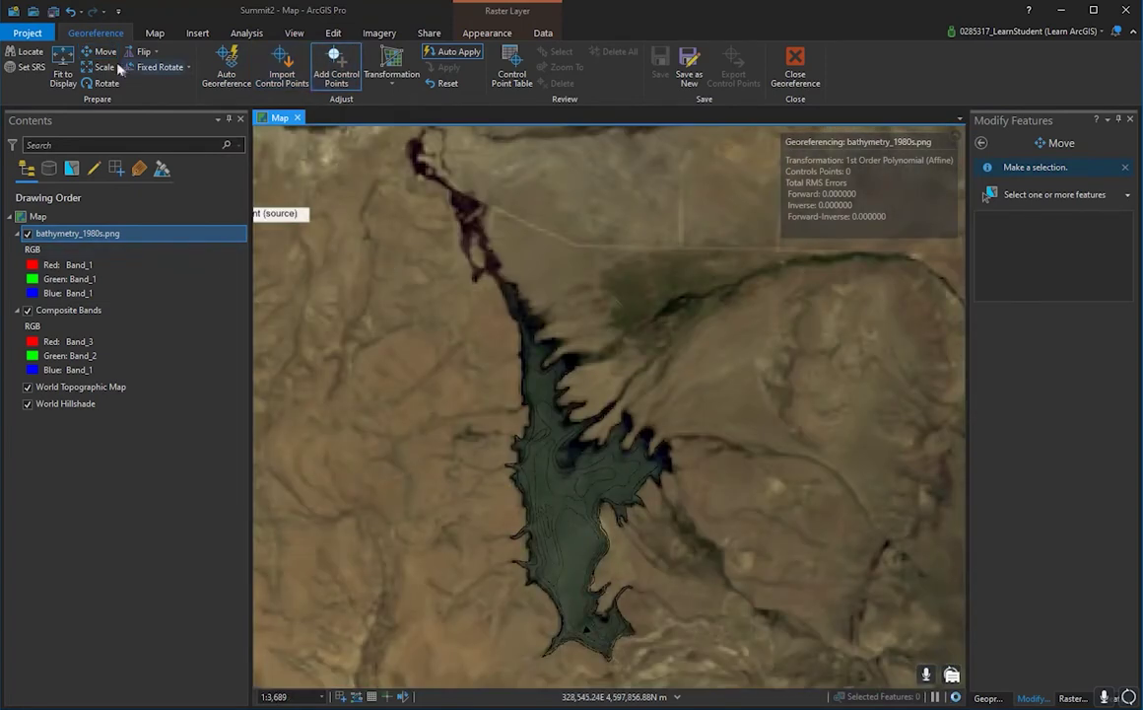
{"action": "left_click_drag", "start_coordinate": [585, 463], "coordinate": [575, 489]}
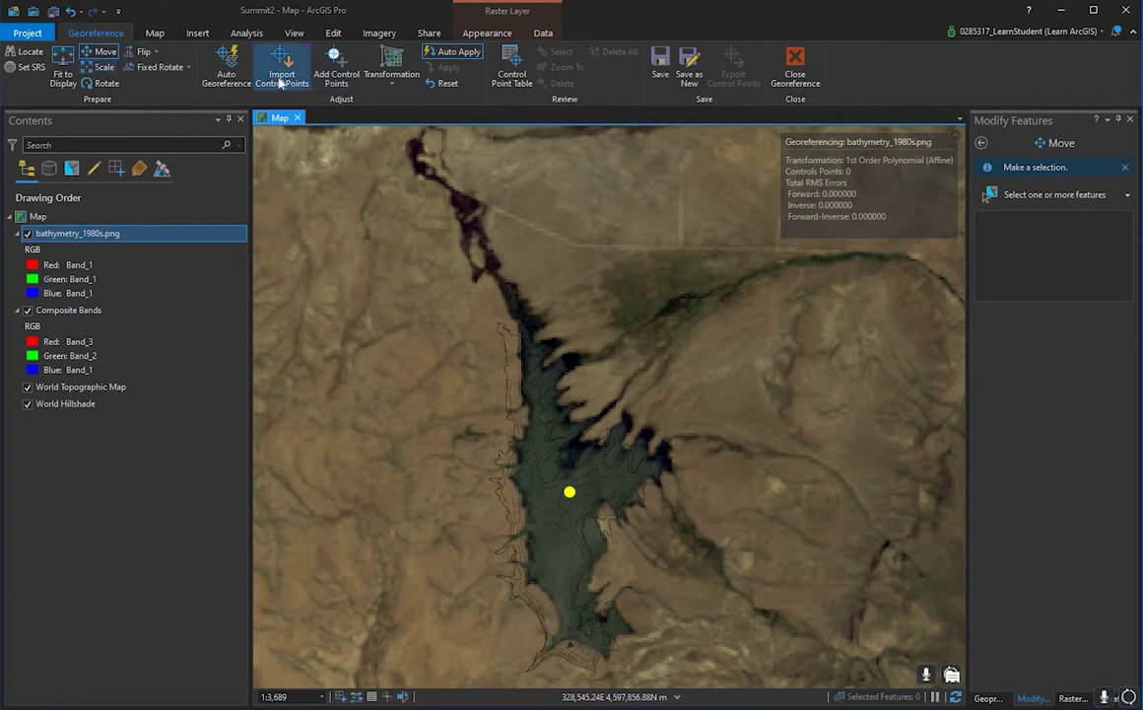
- Add a control point linking the tip of a northeastern inlet on the bathymetry raster to the matching inlet tip in the composite
{"action": "left_click", "coordinate": [336, 64]}
{"action": "scroll", "coordinate": [463, 286], "scroll_direction": "up", "scroll_amount": 5}
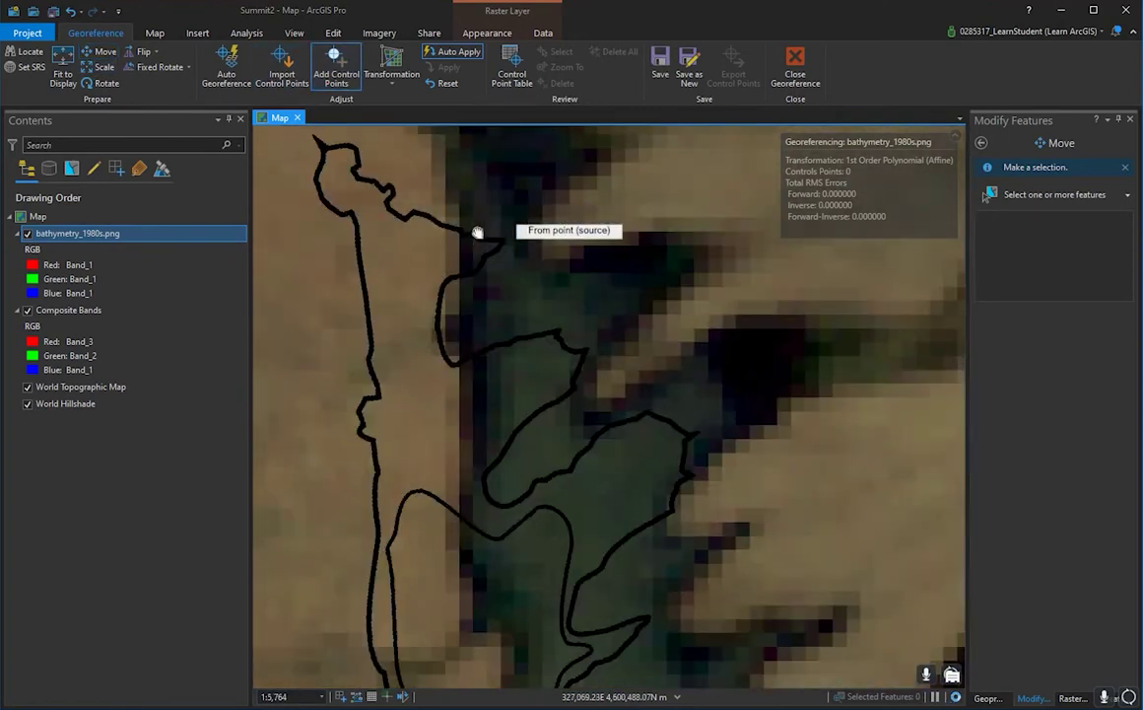
{"action": "left_click_drag", "start_coordinate": [726, 380], "coordinate": [645, 138]}
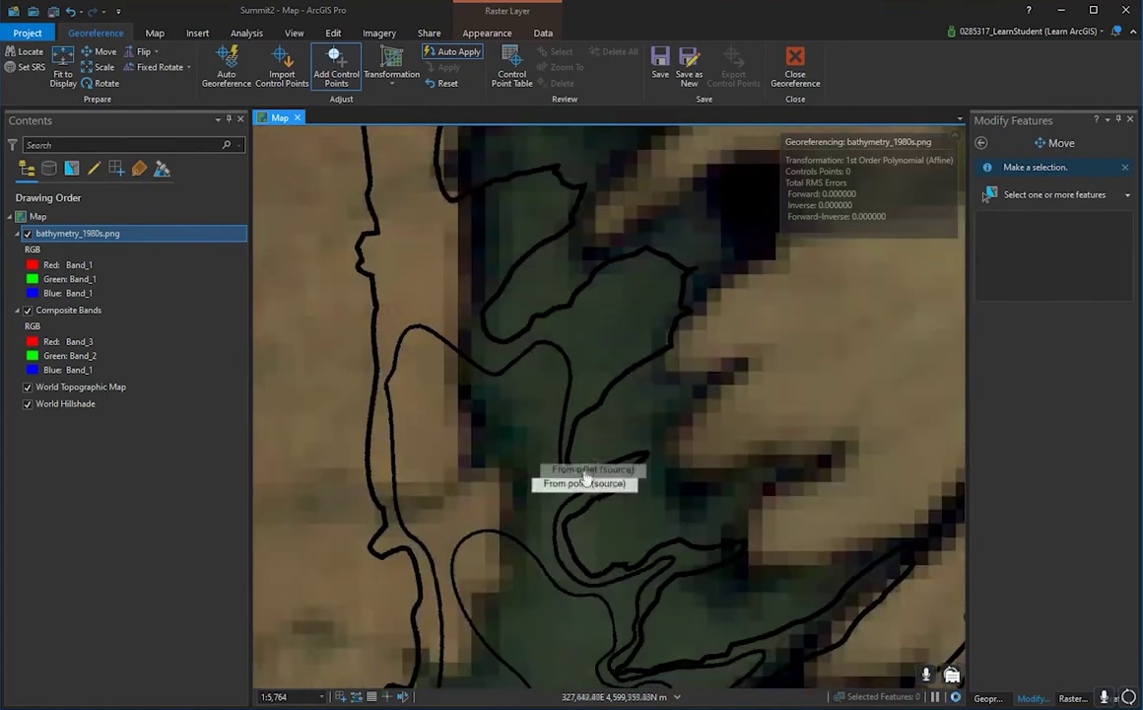
{"action": "left_click_drag", "start_coordinate": [586, 481], "coordinate": [508, 430]}
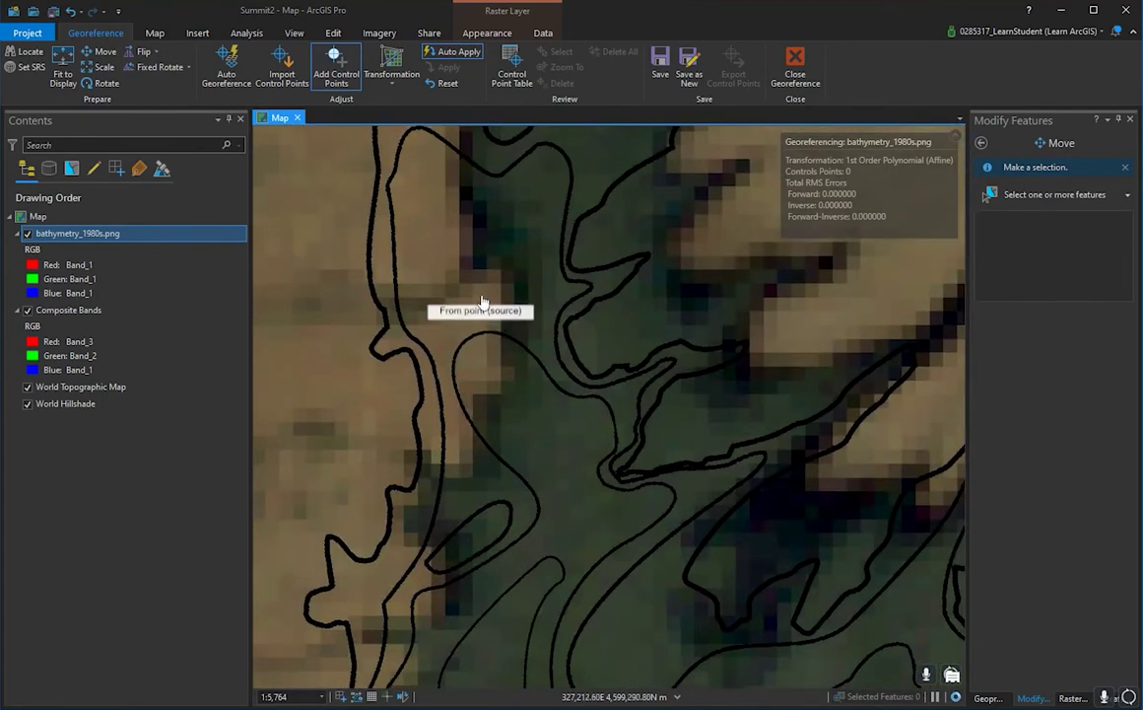
{"action": "left_click_drag", "start_coordinate": [530, 390], "coordinate": [532, 193]}
{"action": "left_click_drag", "start_coordinate": [698, 458], "coordinate": [399, 522]}
{"action": "left_click_drag", "start_coordinate": [753, 370], "coordinate": [512, 462]}
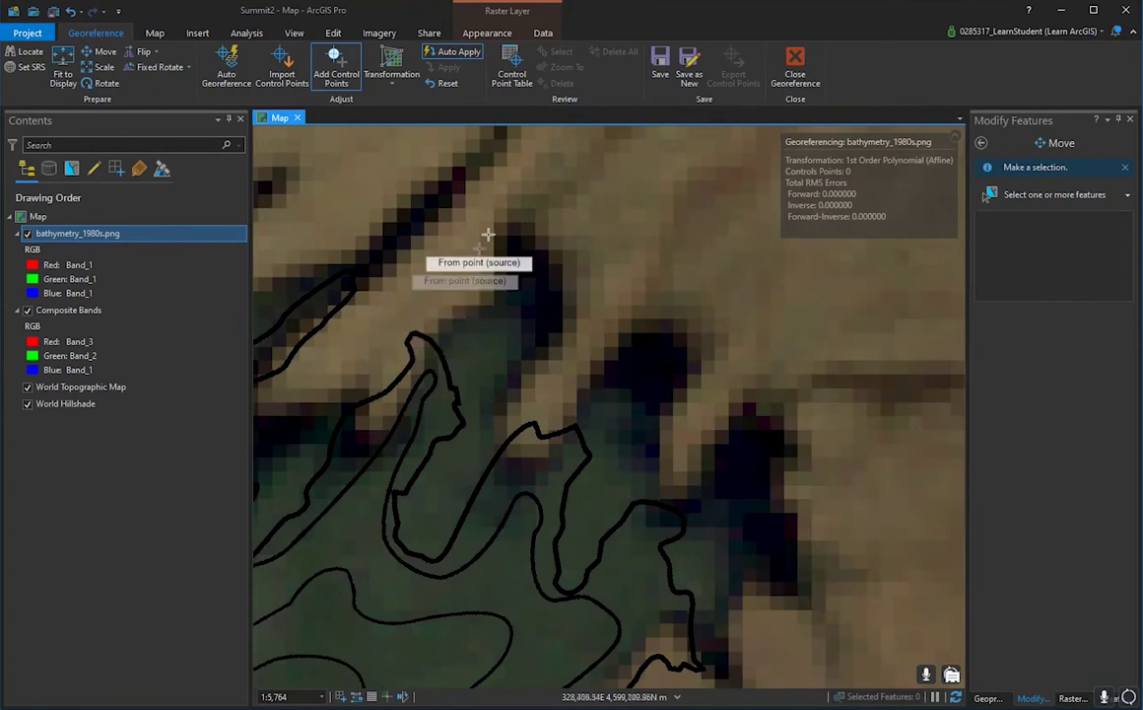
{"action": "left_click", "coordinate": [413, 333]}
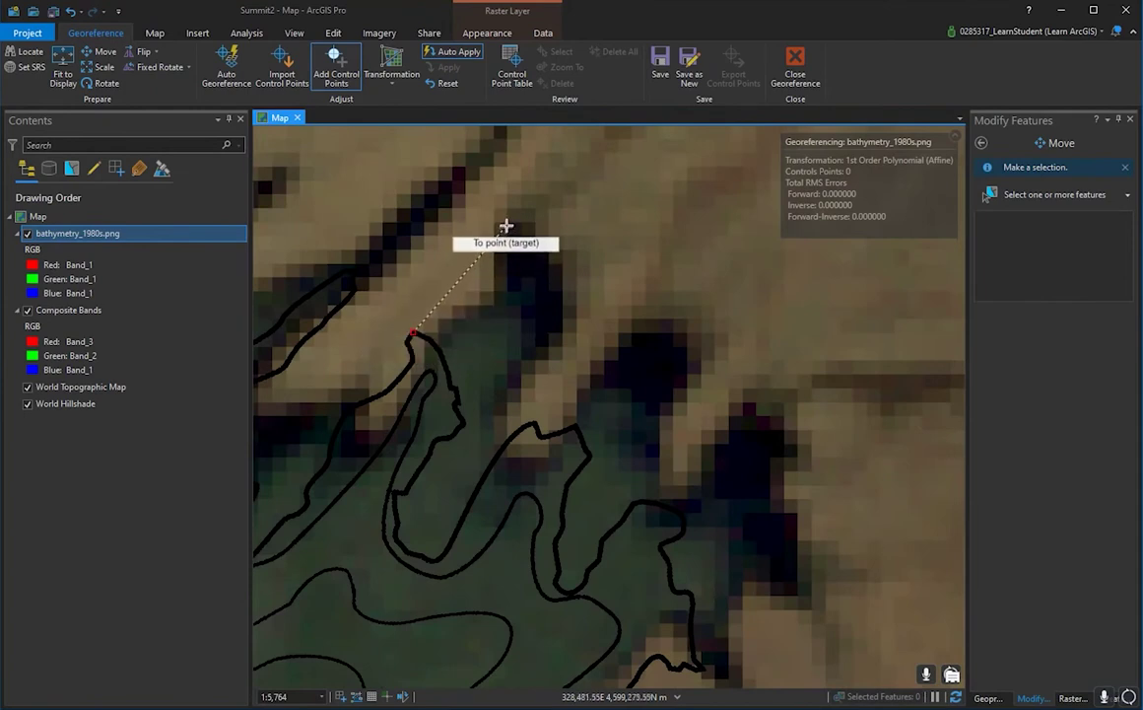
{"action": "left_click", "coordinate": [507, 222]}
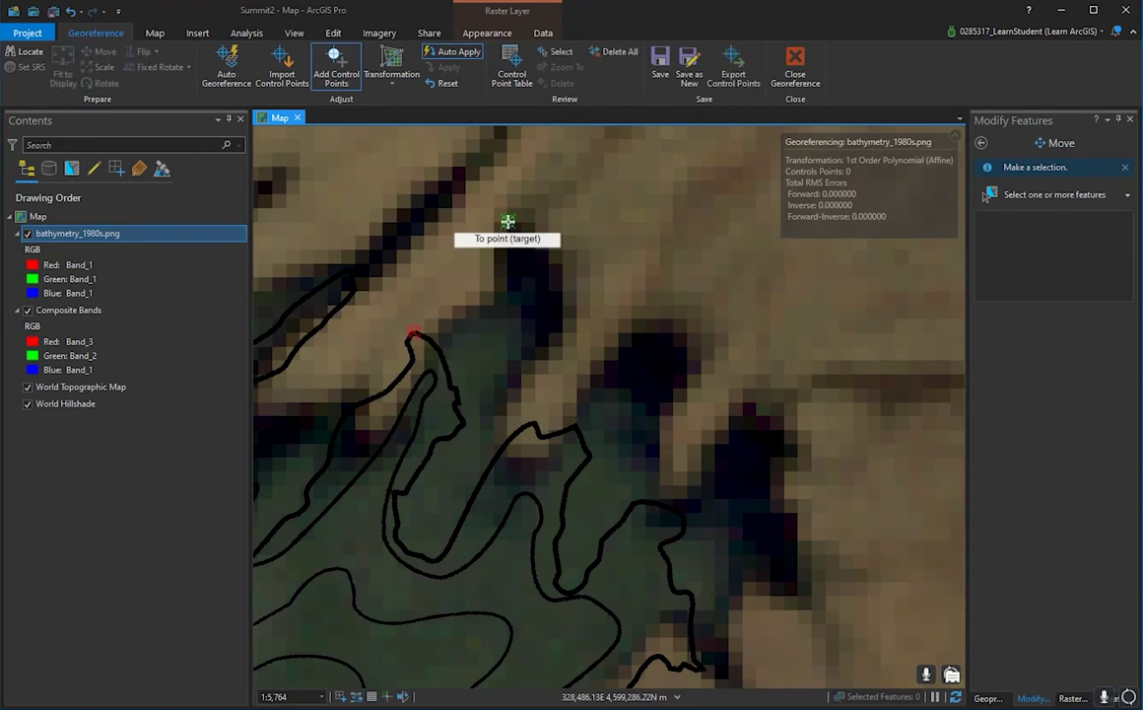
- Add a second control point linking the small shoreline corner on the lake's southwestern side to the matching corner in the composite
{"action": "left_click_drag", "start_coordinate": [618, 432], "coordinate": [694, 123]}
{"action": "scroll", "coordinate": [540, 498], "scroll_direction": "down", "scroll_amount": 6}
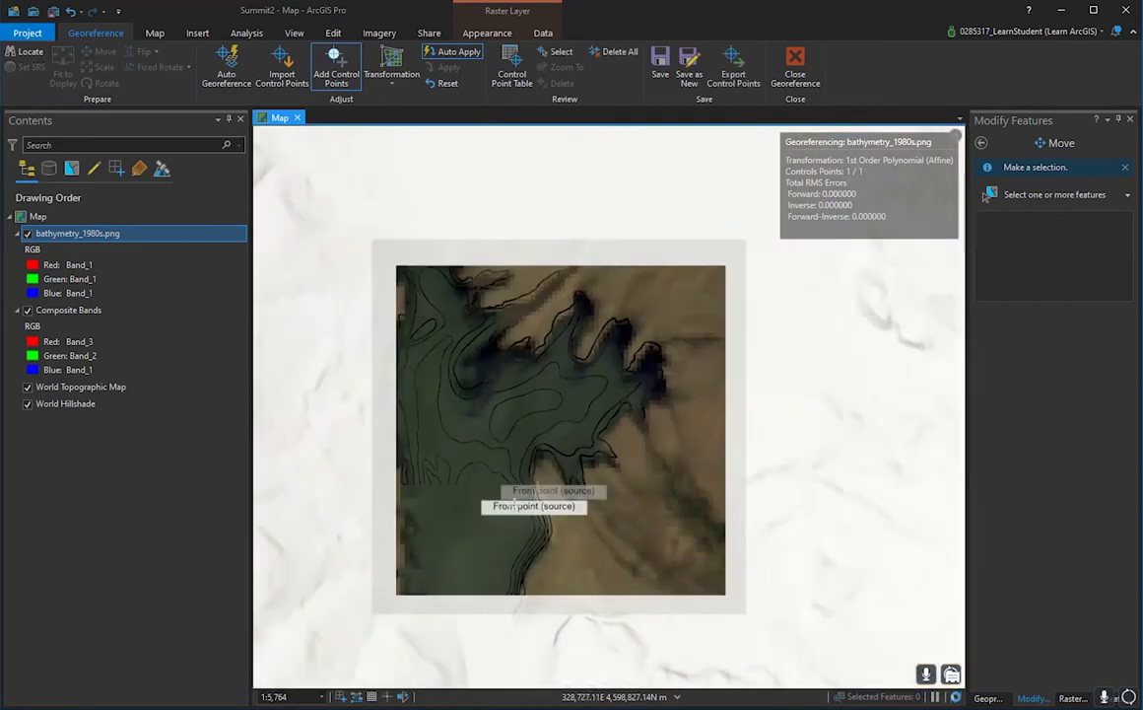
{"action": "left_click_drag", "start_coordinate": [528, 476], "coordinate": [557, 431]}
{"action": "scroll", "coordinate": [557, 430], "scroll_direction": "up", "scroll_amount": 3}
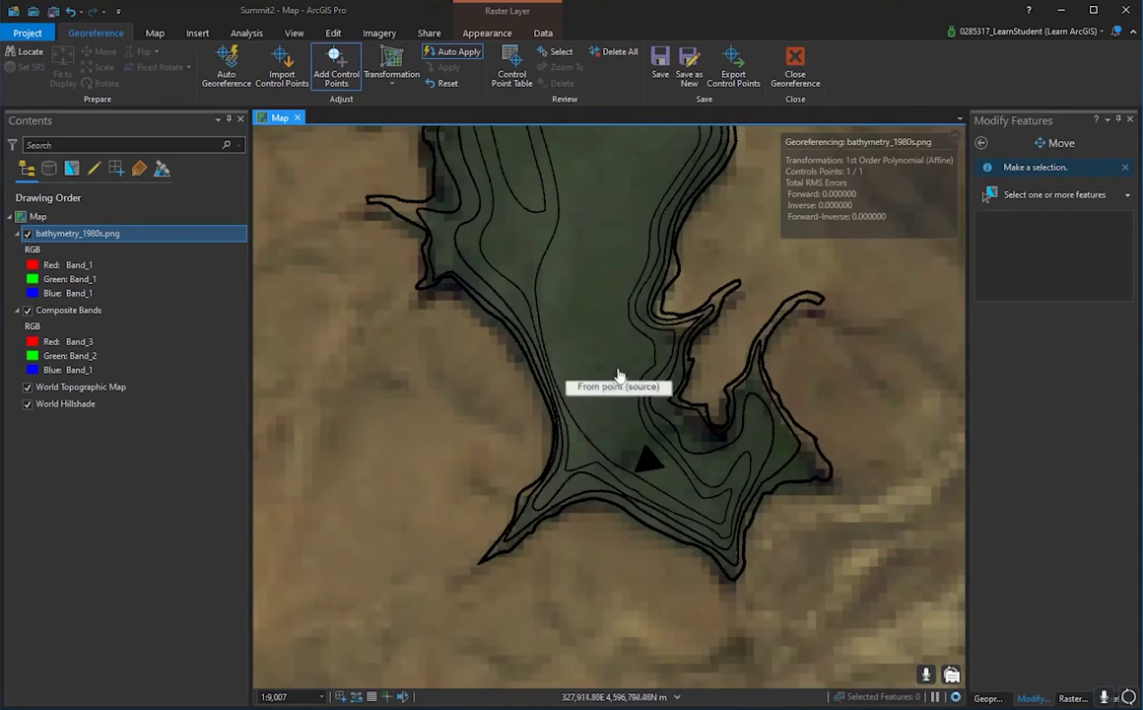
{"action": "left_click_drag", "start_coordinate": [388, 192], "coordinate": [440, 257]}
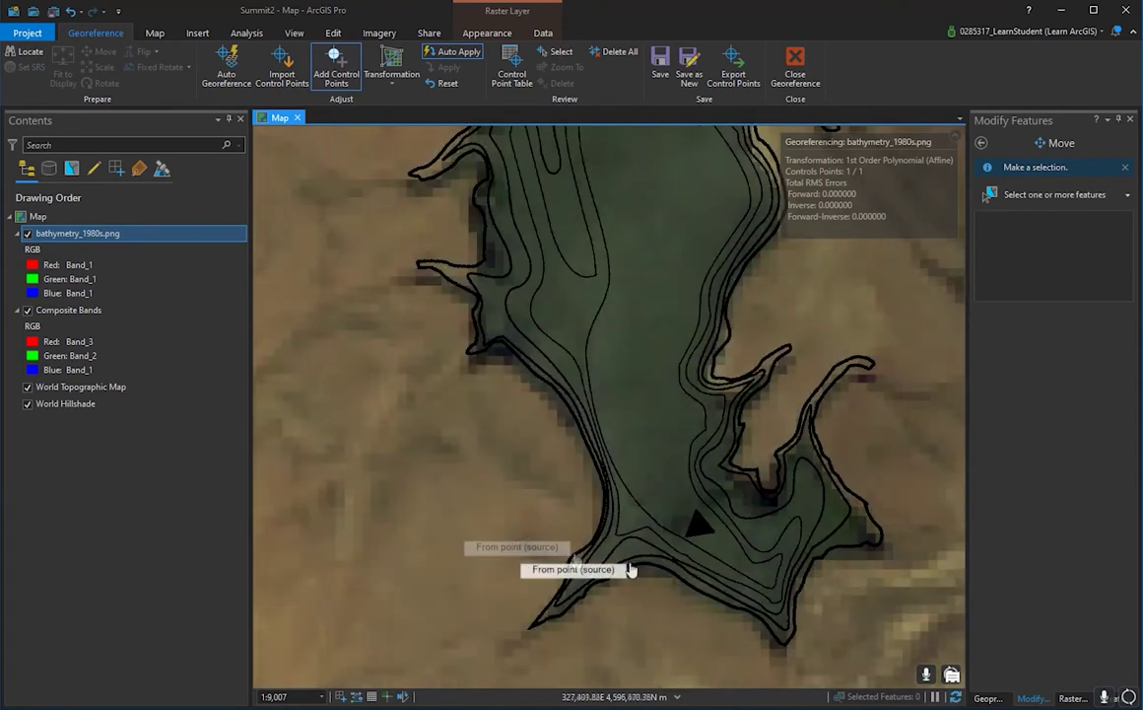
{"action": "scroll", "coordinate": [561, 502], "scroll_direction": "up", "scroll_amount": 3}
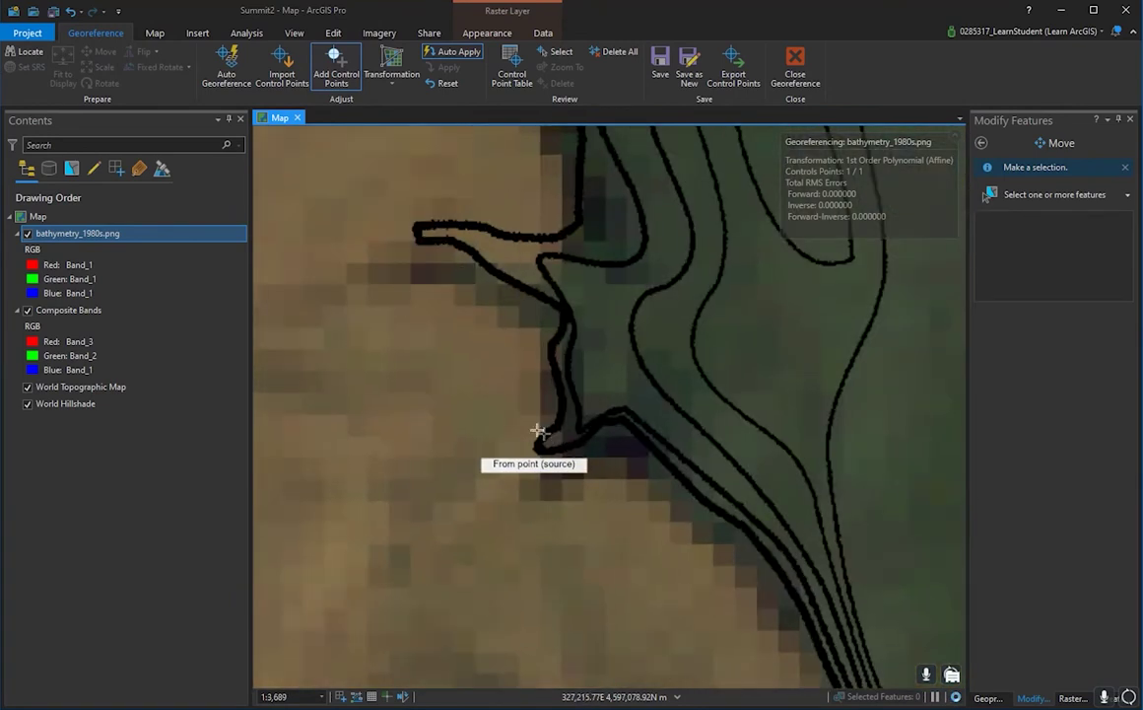
{"action": "left_click_drag", "start_coordinate": [539, 431], "coordinate": [577, 512]}
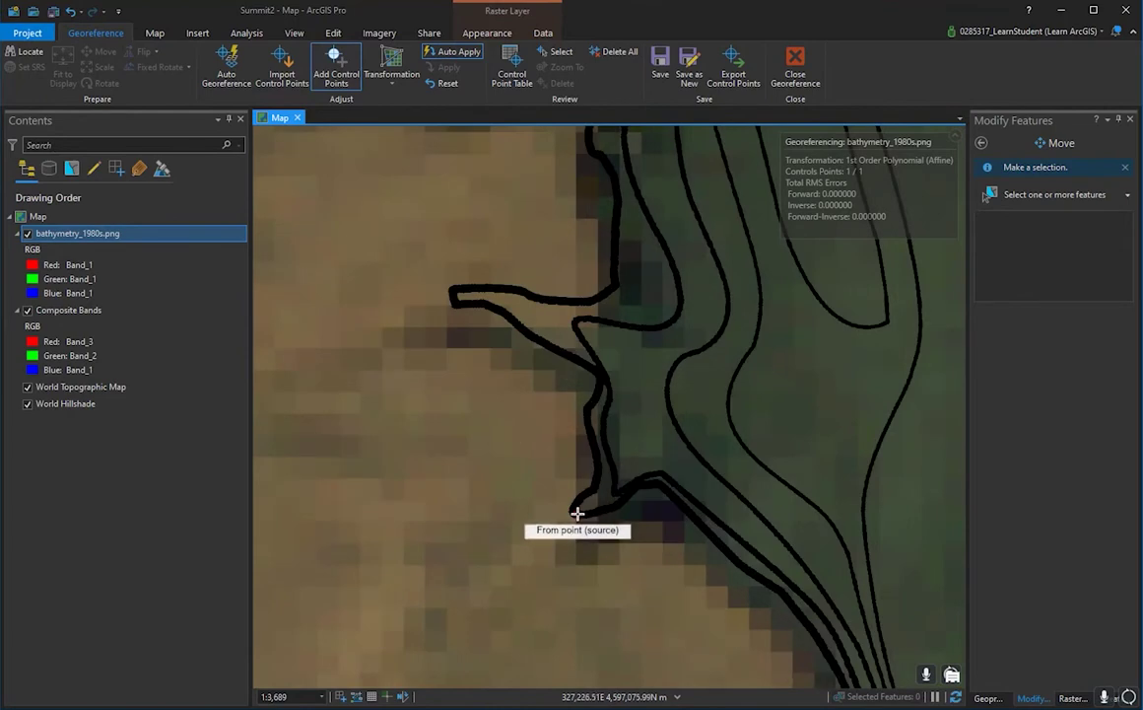
{"action": "left_click", "coordinate": [576, 512]}
{"action": "left_click", "coordinate": [602, 514]}
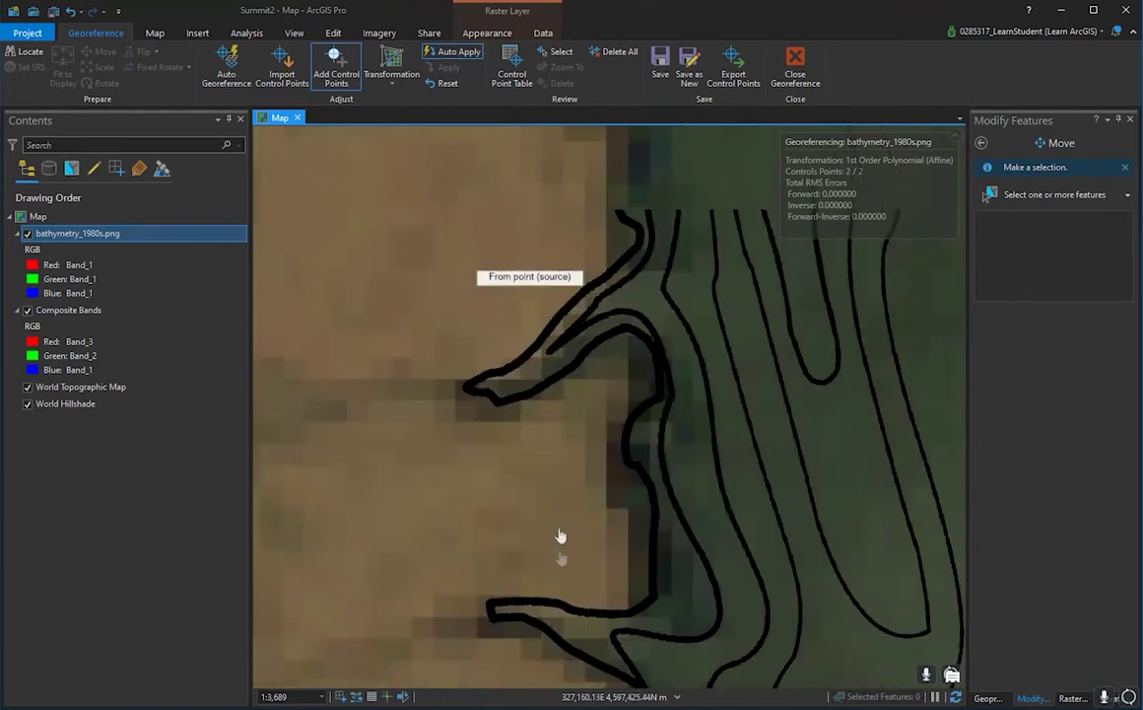
- Add a third control point matching the tip of the narrow western inlet to the composite and check the fit toward the northern end
{"action": "left_click_drag", "start_coordinate": [475, 377], "coordinate": [498, 564]}
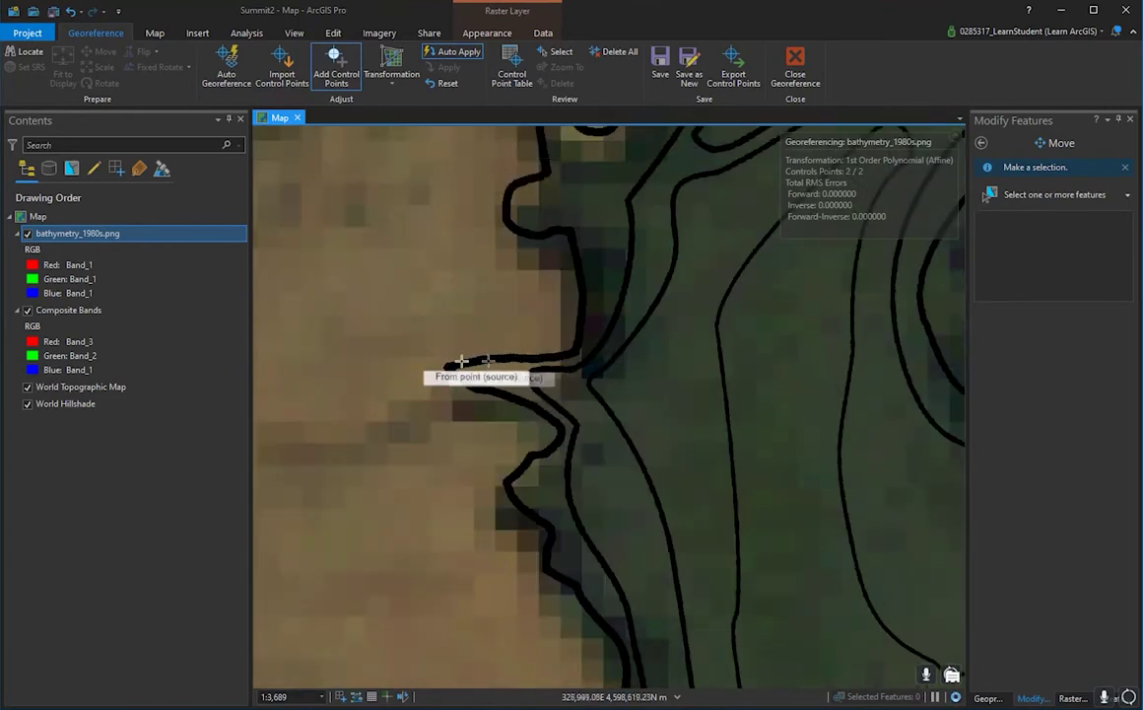
{"action": "left_click", "coordinate": [445, 368]}
{"action": "left_click", "coordinate": [443, 422]}
{"action": "left_click_drag", "start_coordinate": [420, 273], "coordinate": [424, 481]}
{"action": "left_click_drag", "start_coordinate": [452, 315], "coordinate": [400, 554]}
{"action": "left_click_drag", "start_coordinate": [486, 283], "coordinate": [421, 533]}
{"action": "scroll", "coordinate": [446, 413], "scroll_direction": "down", "scroll_amount": 2}
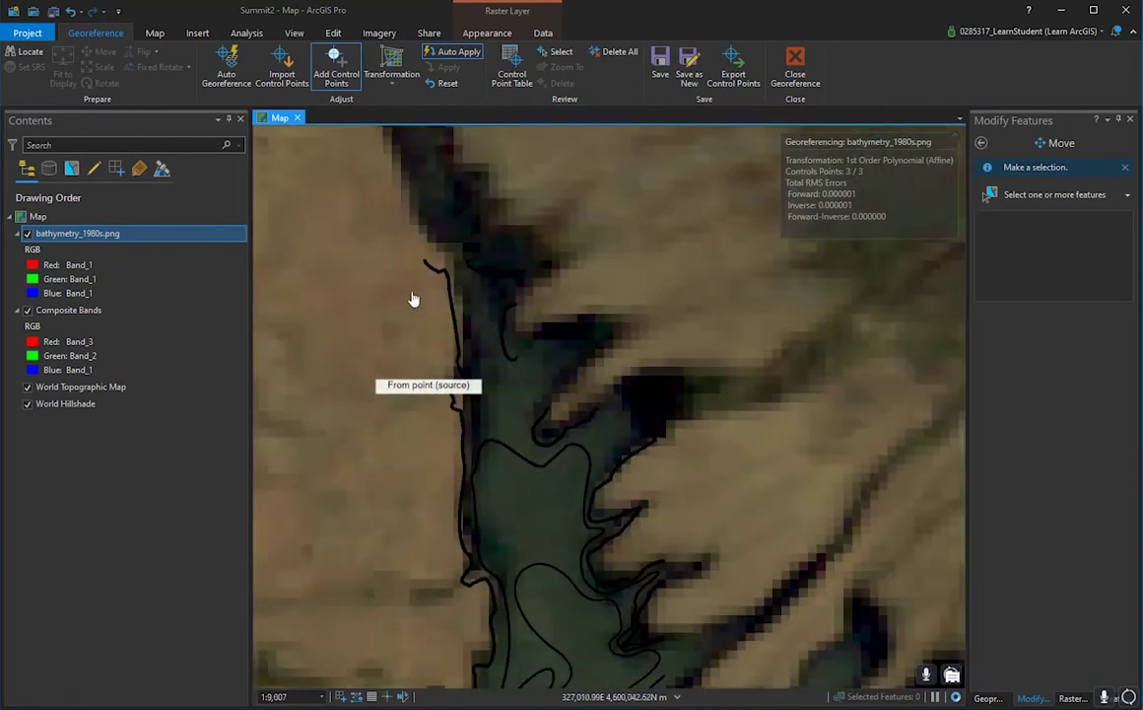
- Add two more control points near the lake's northern end, matching eastern shoreline and inlet tips on the bathymetry raster to the composite
{"action": "scroll", "coordinate": [434, 446], "scroll_direction": "down", "scroll_amount": 1}
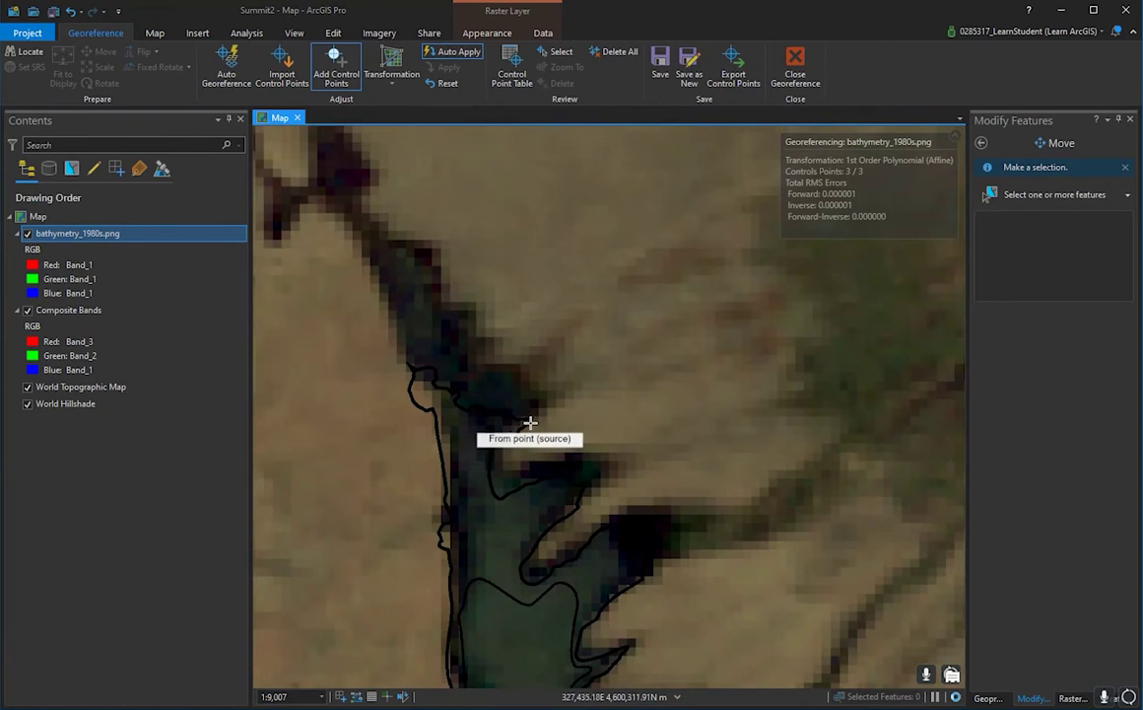
{"action": "left_click", "coordinate": [529, 419]}
{"action": "left_click", "coordinate": [518, 366]}
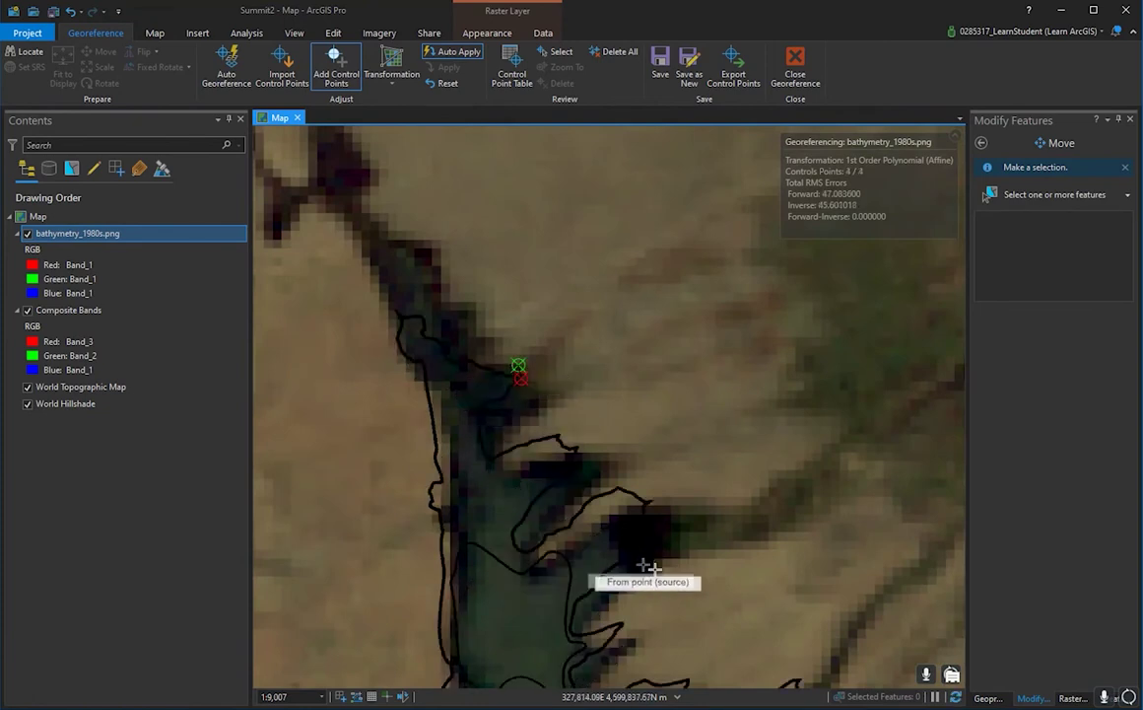
{"action": "left_click", "coordinate": [587, 451]}
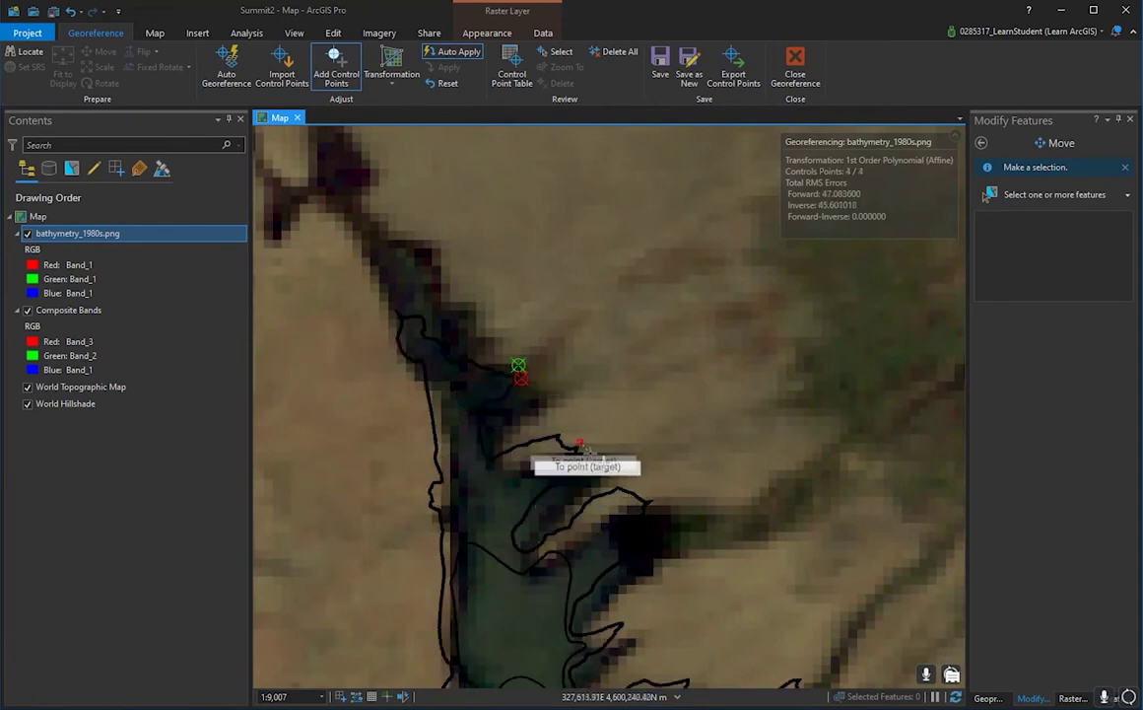
{"action": "left_click", "coordinate": [604, 464]}
- Check the bathymetry fit along the lake, close the georeferencing session, and discard its unsaved edits
{"action": "left_click_drag", "start_coordinate": [757, 476], "coordinate": [638, 317]}
{"action": "left_click_drag", "start_coordinate": [710, 522], "coordinate": [610, 286]}
{"action": "left_click_drag", "start_coordinate": [562, 463], "coordinate": [643, 276]}
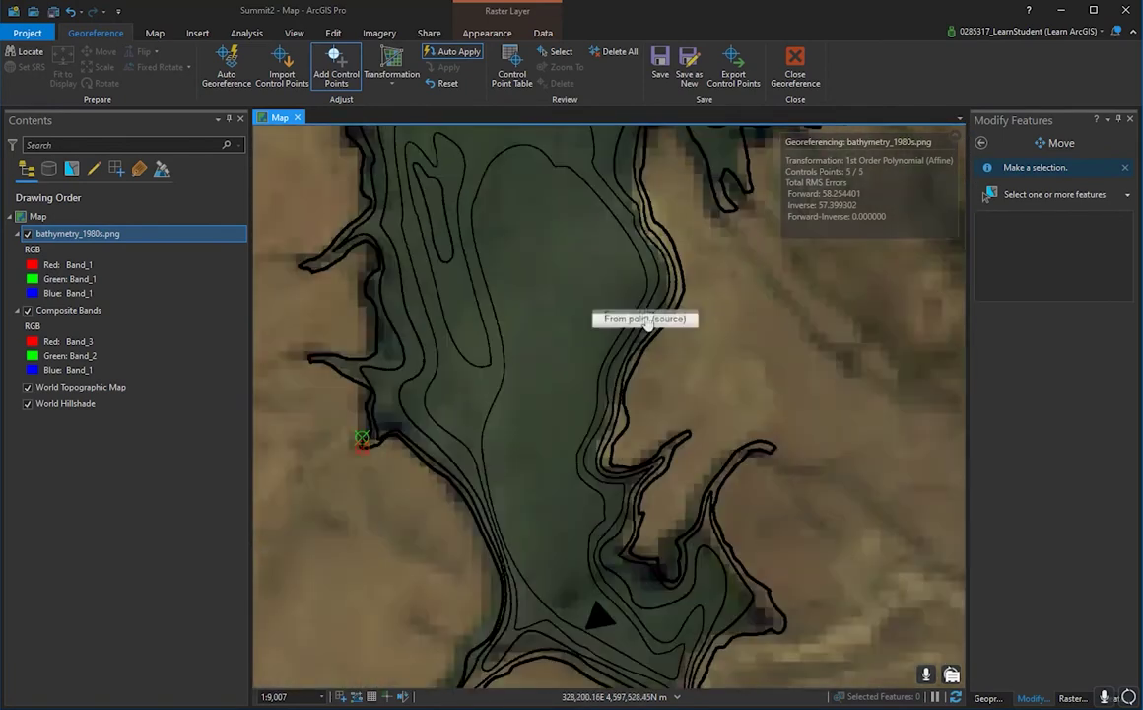
{"action": "left_click_drag", "start_coordinate": [630, 437], "coordinate": [650, 286]}
{"action": "mouse_move", "coordinate": [579, 294]}
{"action": "left_mouse_down"}
{"action": "mouse_move", "coordinate": [607, 462]}
{"action": "mouse_move", "coordinate": [594, 345]}
{"action": "mouse_move", "coordinate": [548, 525]}
{"action": "mouse_move", "coordinate": [666, 262]}
{"action": "left_mouse_up"}
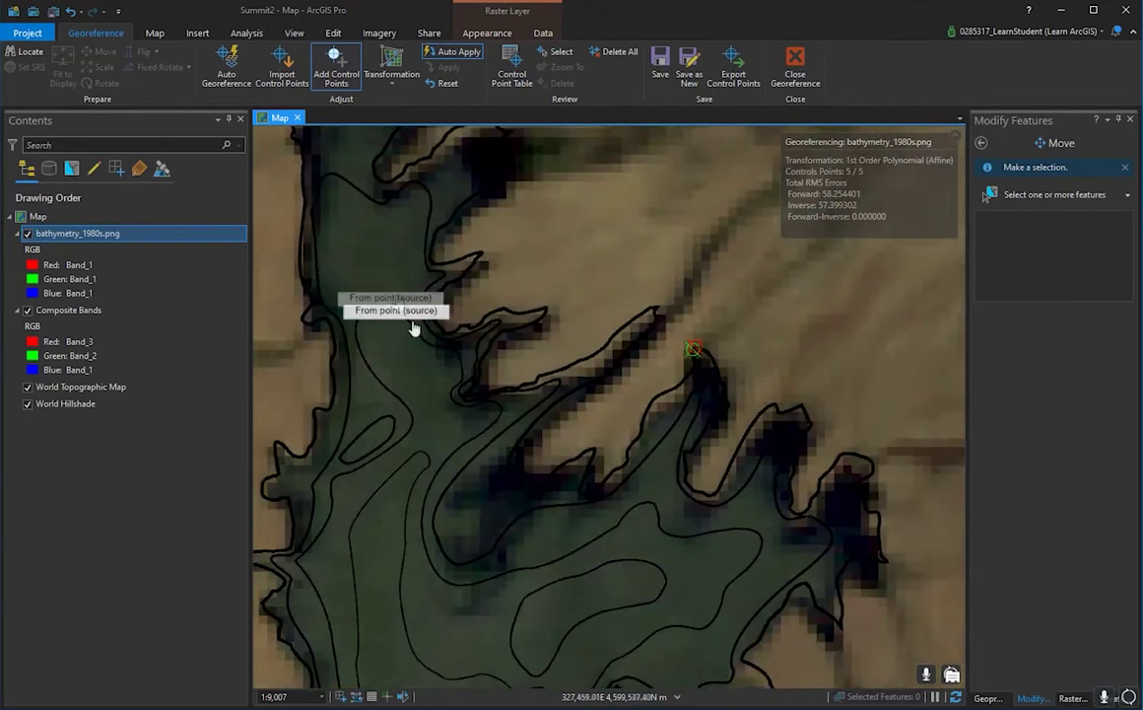
{"action": "scroll", "coordinate": [587, 383], "scroll_direction": "down", "scroll_amount": 4}
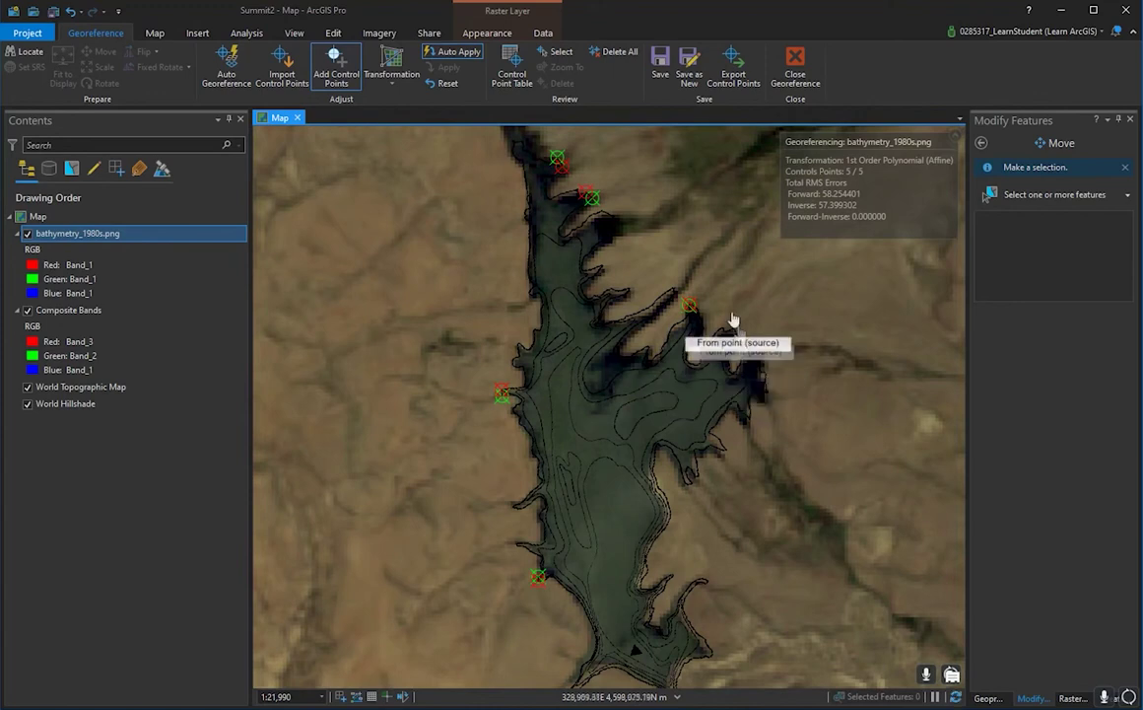
{"action": "left_click", "coordinate": [785, 74]}
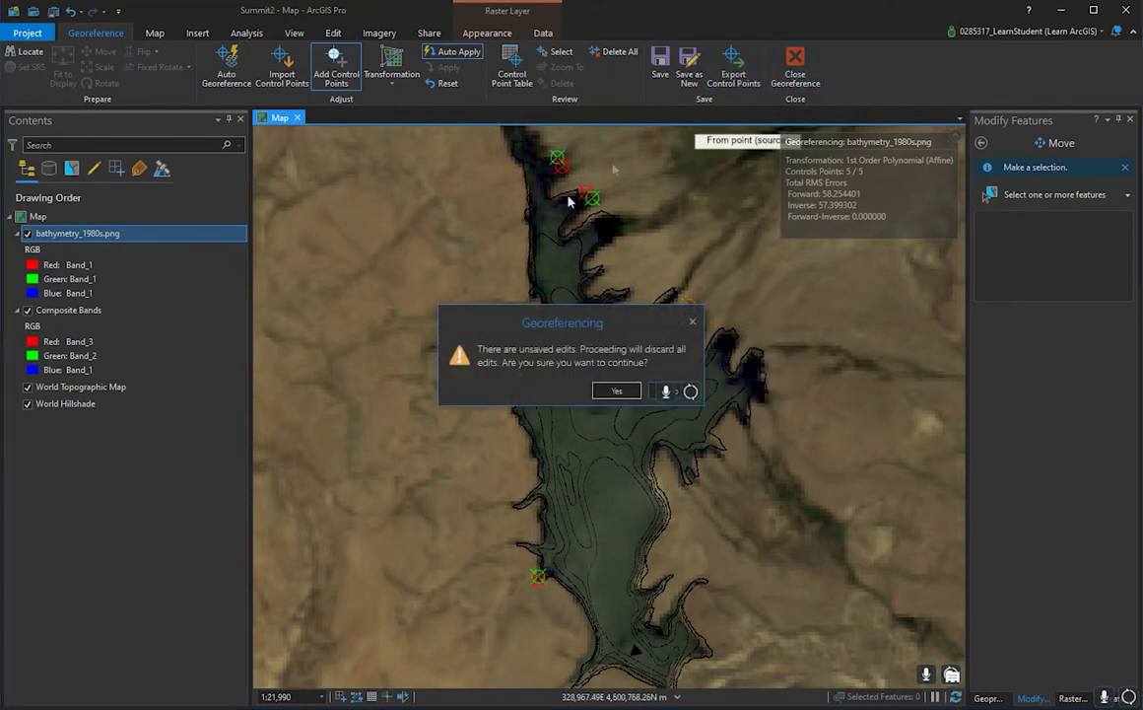
{"action": "left_click", "coordinate": [617, 389]}
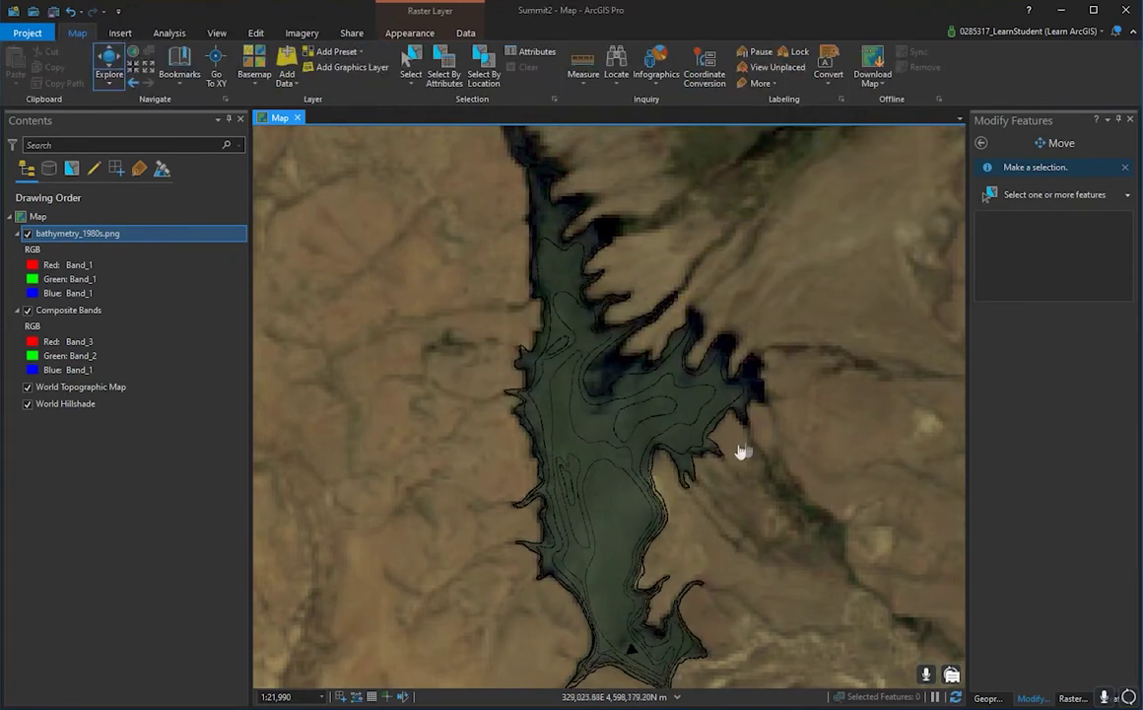
{"action": "left_click_drag", "start_coordinate": [735, 510], "coordinate": [618, 467]}
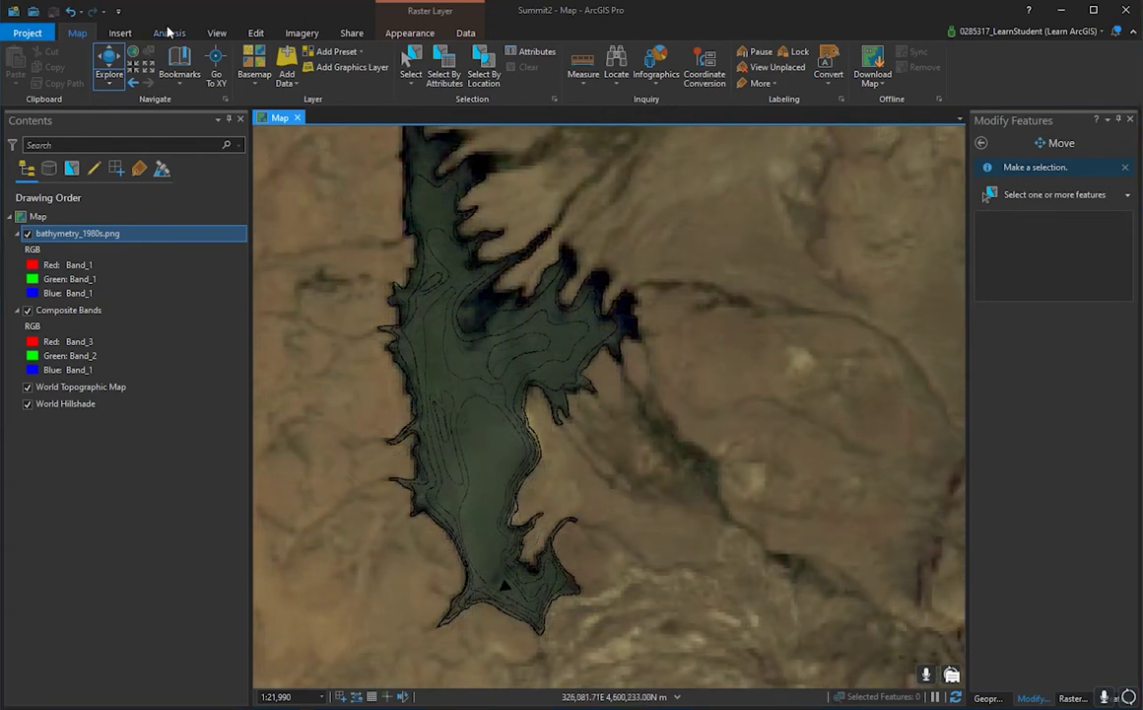
- Open the Geoprocessing pane with the list of analysis tools
{"action": "left_click", "coordinate": [123, 36]}
{"action": "left_click", "coordinate": [165, 35]}
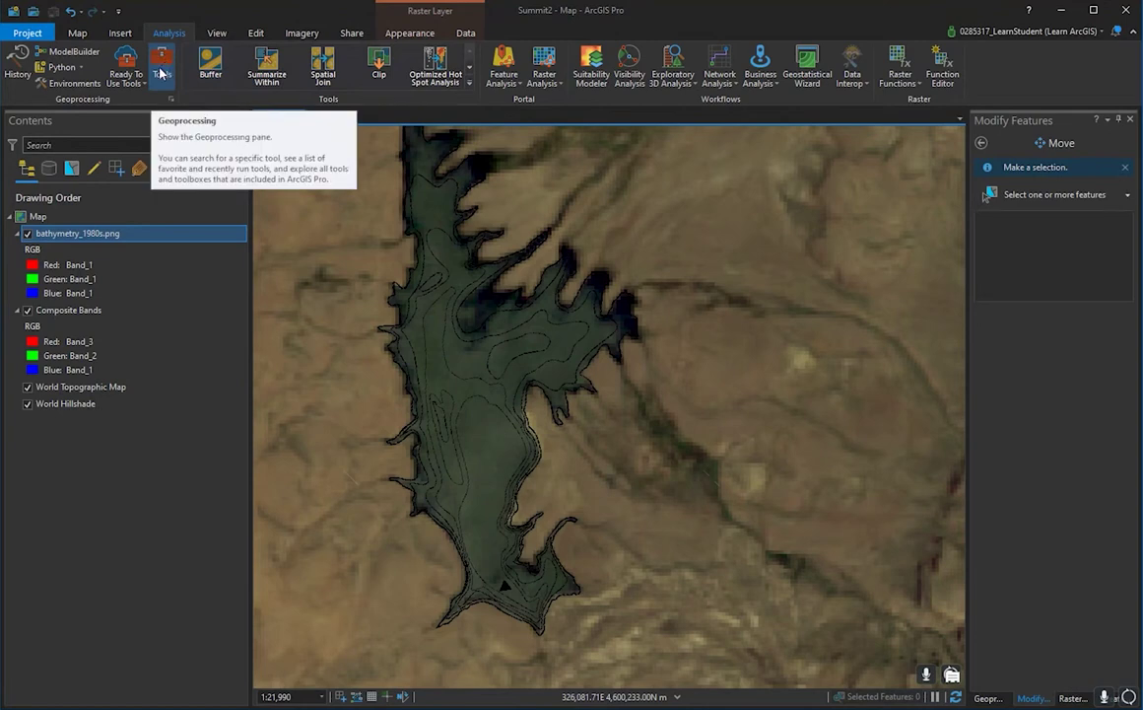
{"action": "left_click", "coordinate": [168, 78]}
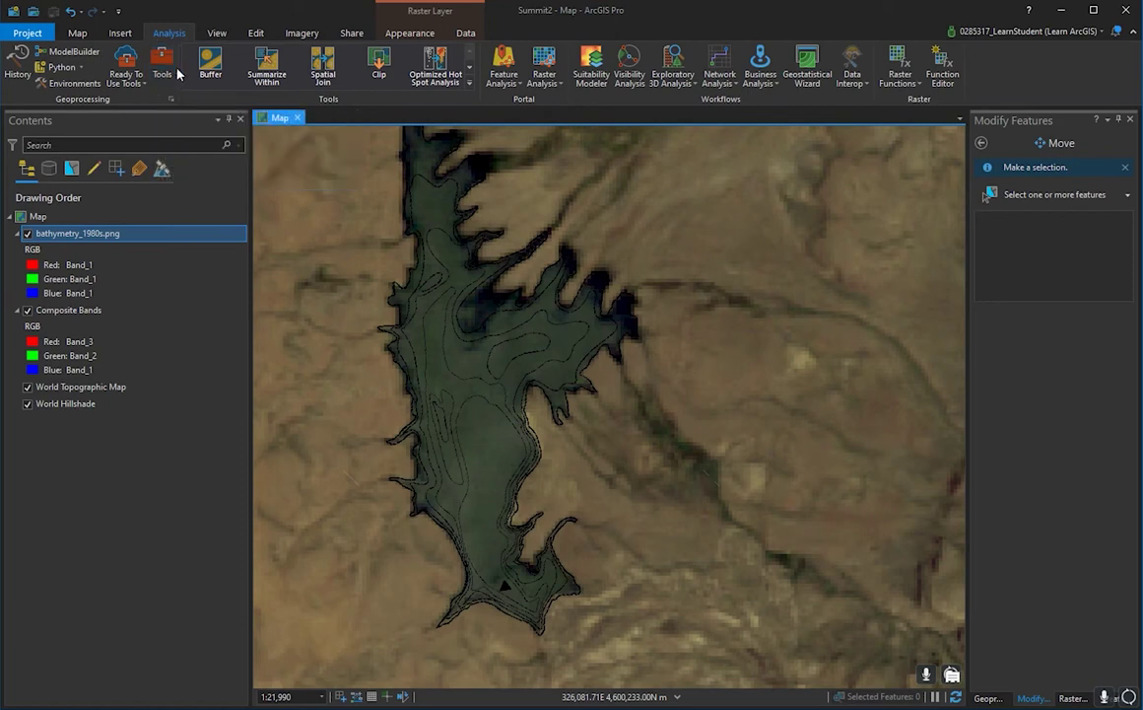
{"action": "left_click", "coordinate": [169, 83]}
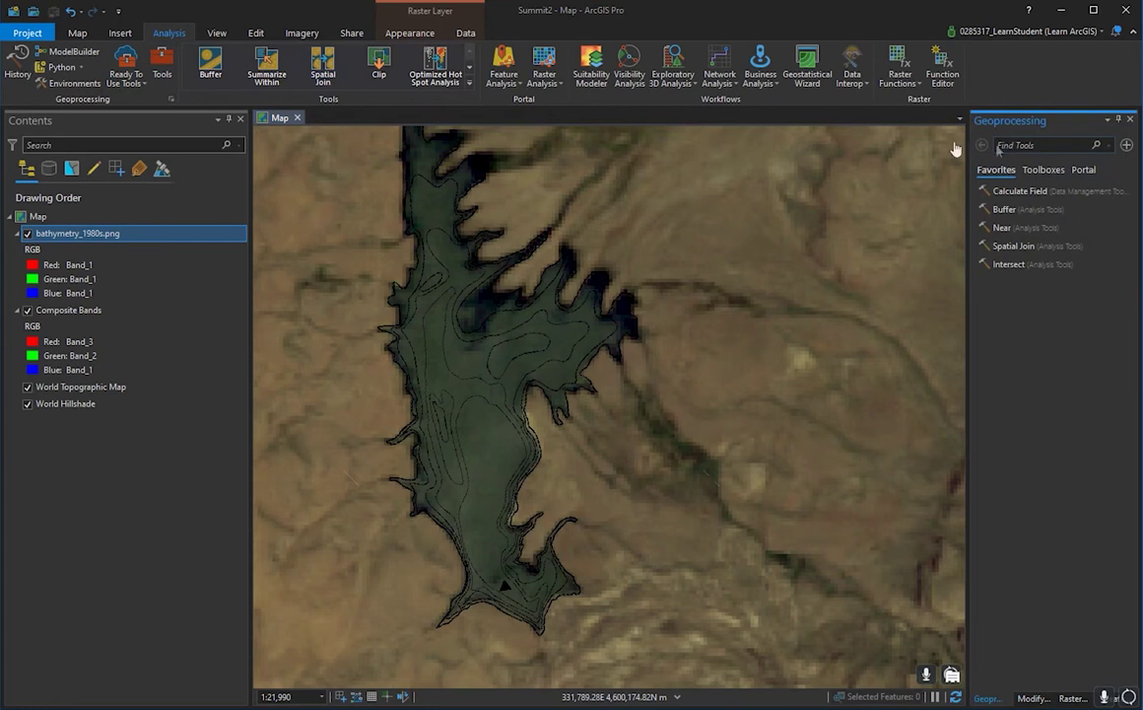
- Start a new feature class in the MyProject6.gdb geodatabase from the project catalog
{"action": "left_click", "coordinate": [205, 35]}
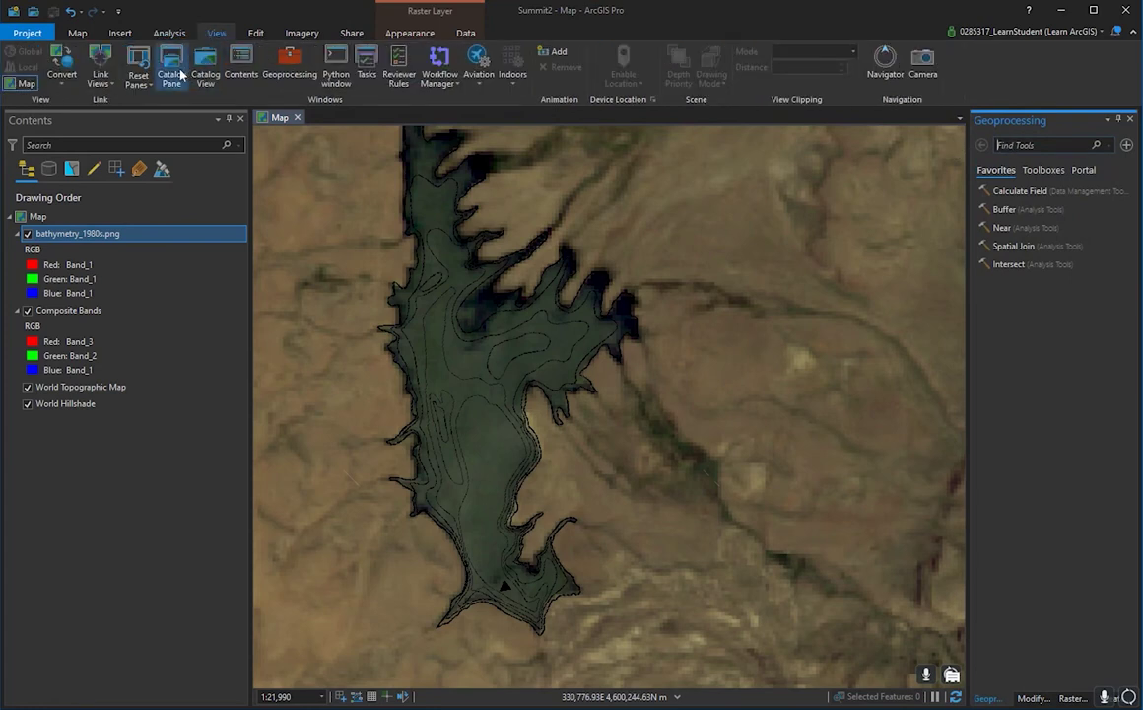
{"action": "left_click", "coordinate": [179, 71]}
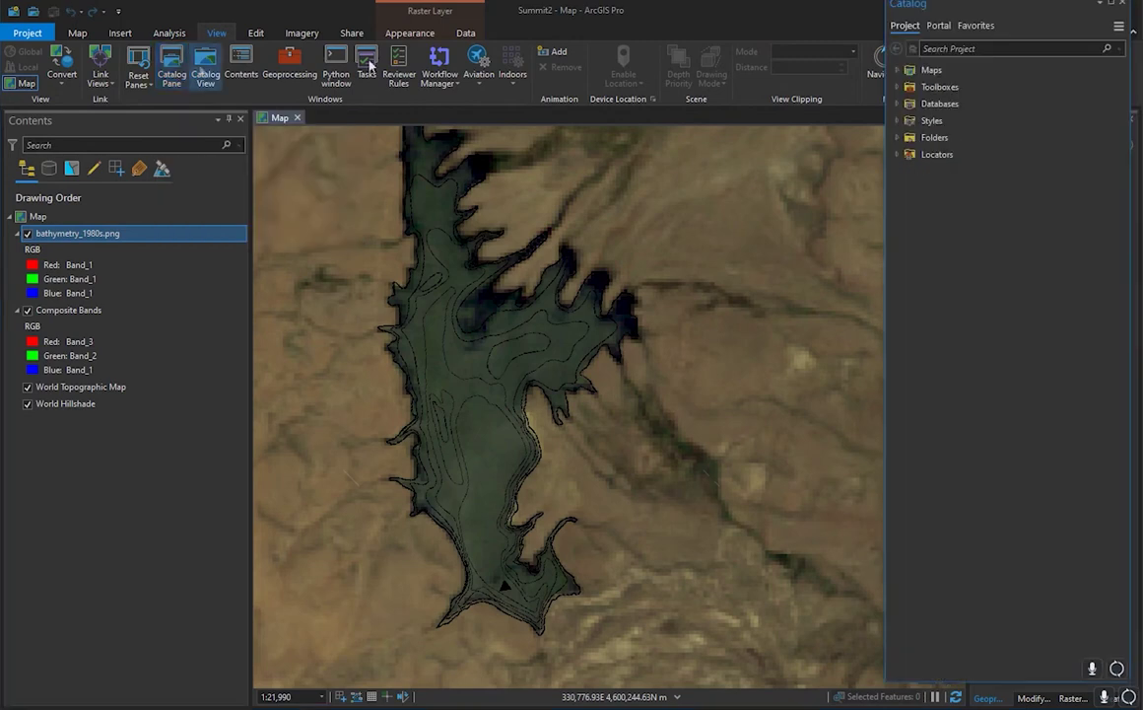
{"action": "left_click_drag", "start_coordinate": [954, 8], "coordinate": [831, 23]}
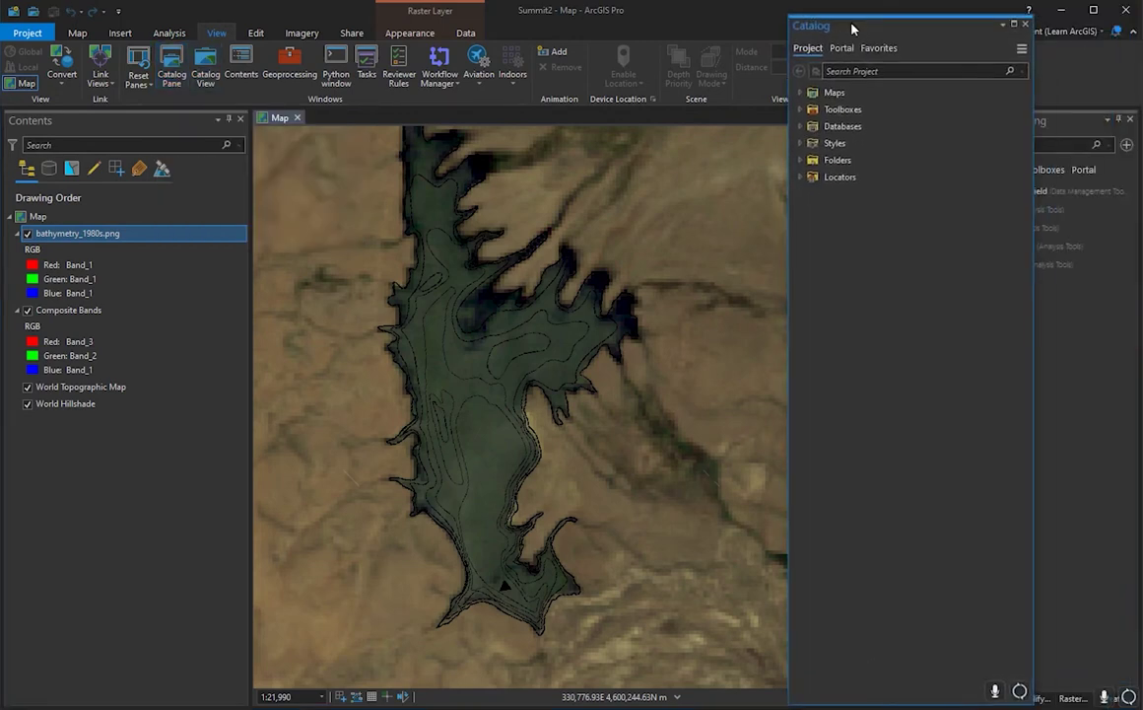
{"action": "left_click", "coordinate": [799, 127]}
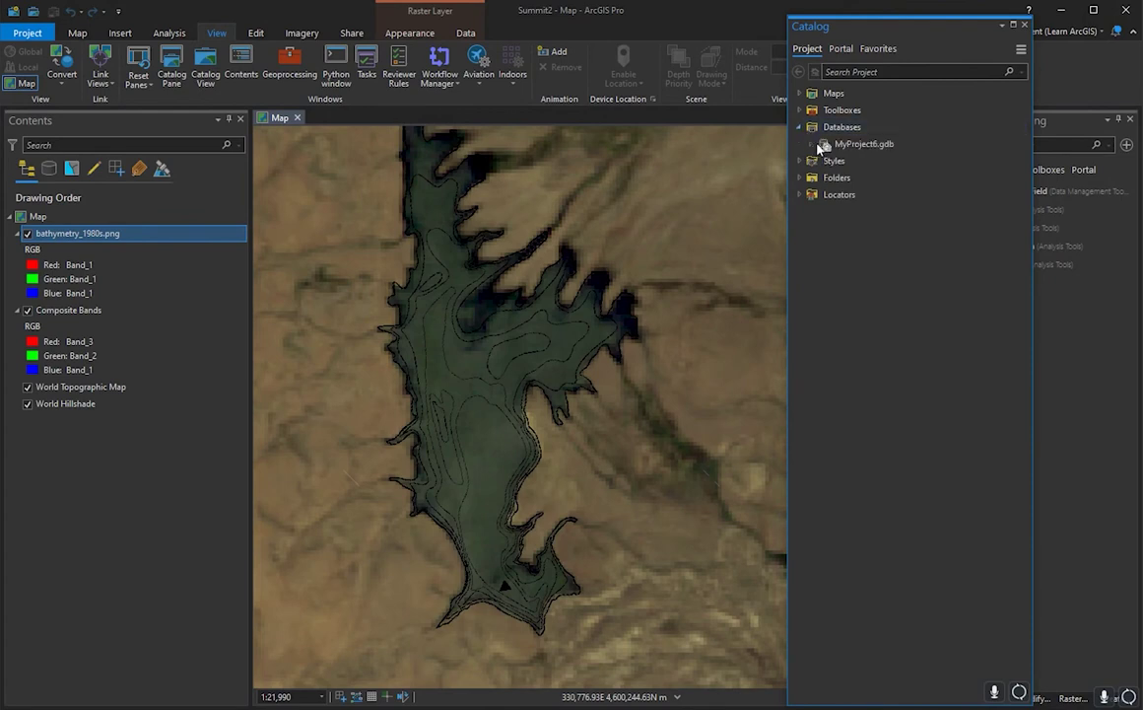
{"action": "left_click", "coordinate": [823, 146]}
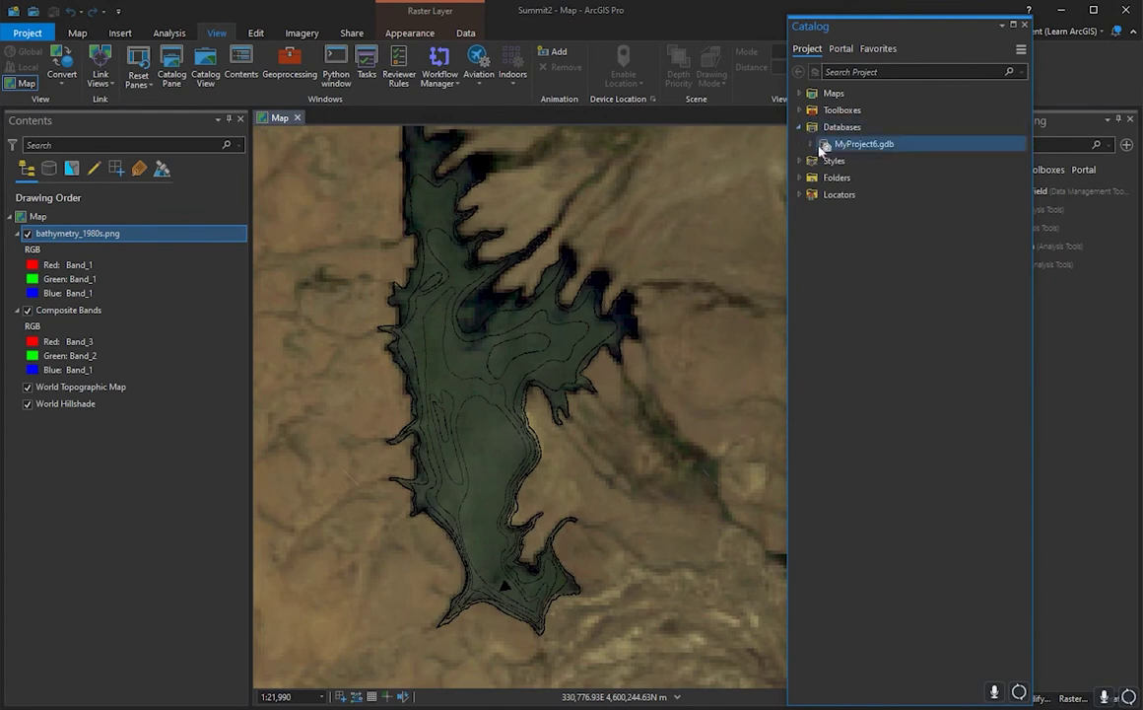
{"action": "right_click", "coordinate": [886, 147]}
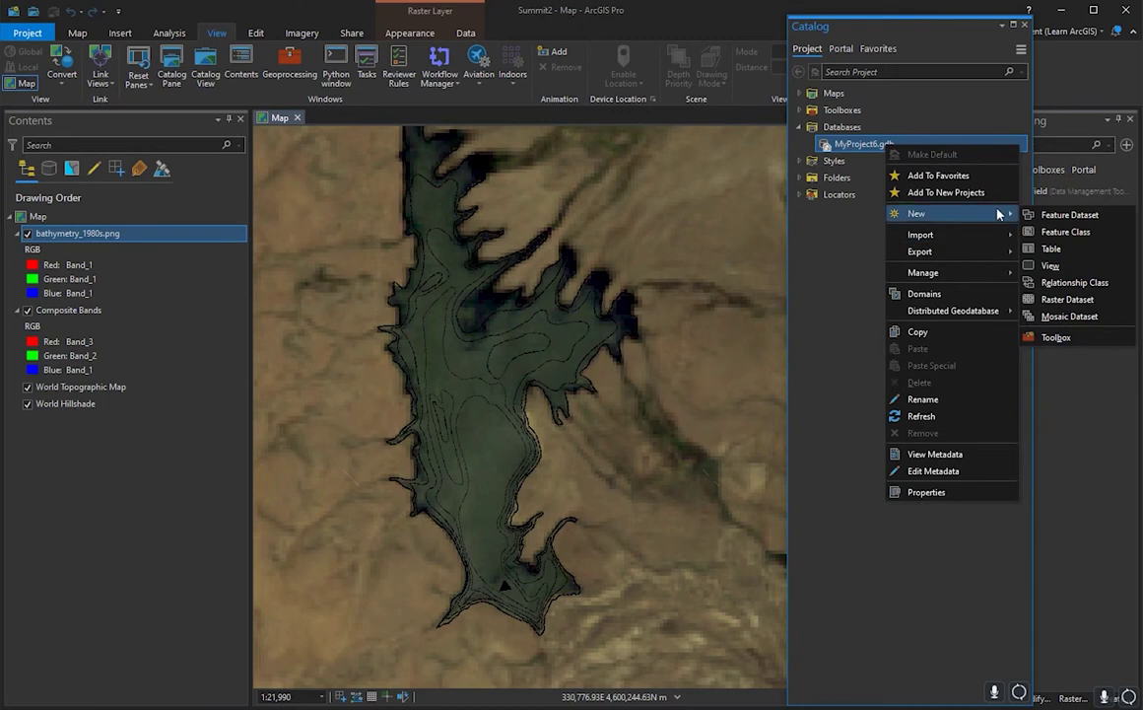
{"action": "left_click", "coordinate": [1078, 234]}
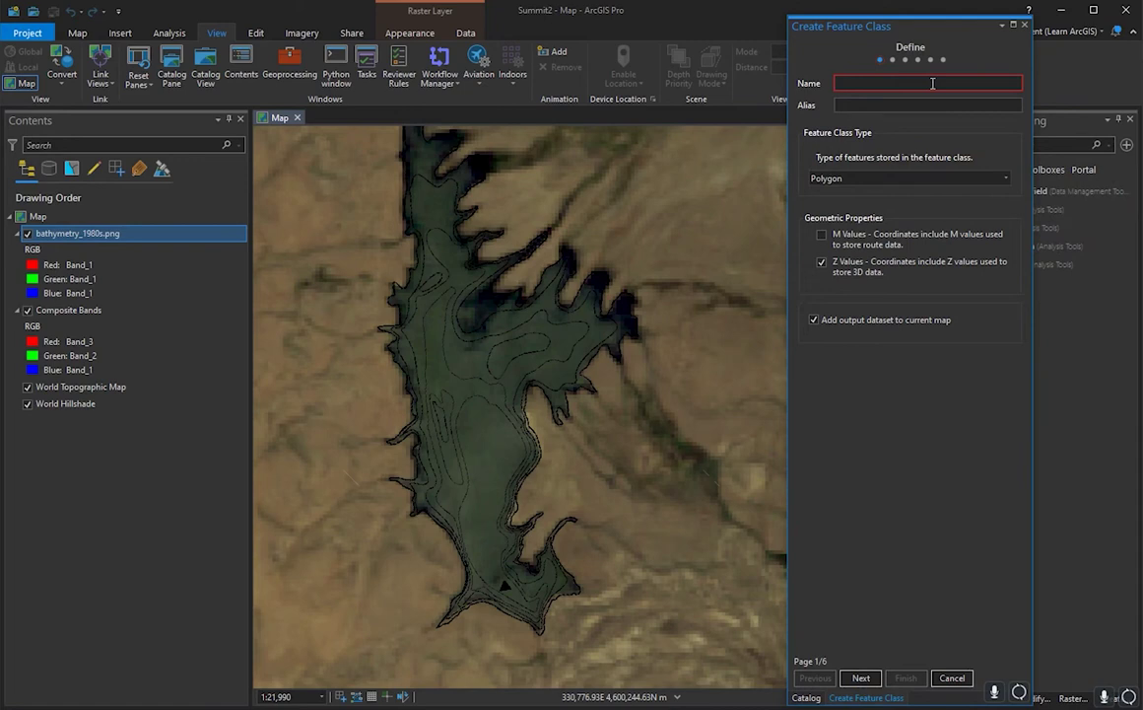
- Define the feature class as type Line with both its name and alias set to Summit1980ContourLines
{"action": "type", "text": "Summit1980ContourLine"}
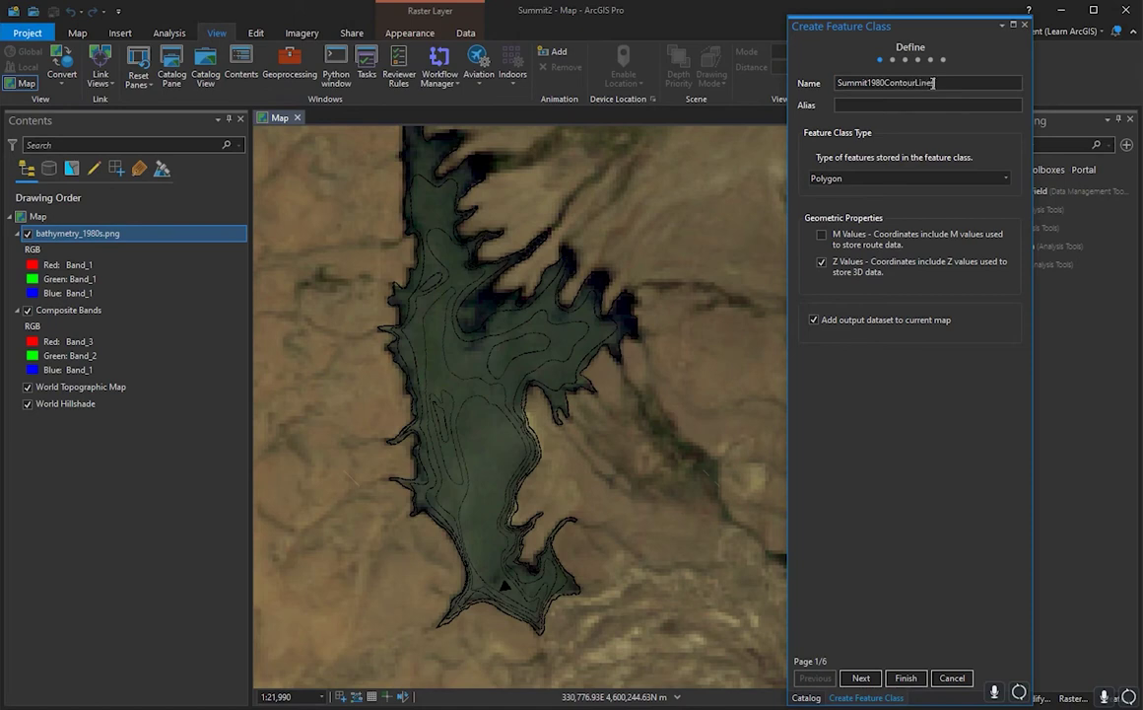
{"action": "double_click", "coordinate": [933, 83]}
{"action": "key", "text": "ctrl+c"}
{"action": "left_click", "coordinate": [918, 105]}
{"action": "key", "text": "ctrl+v"}
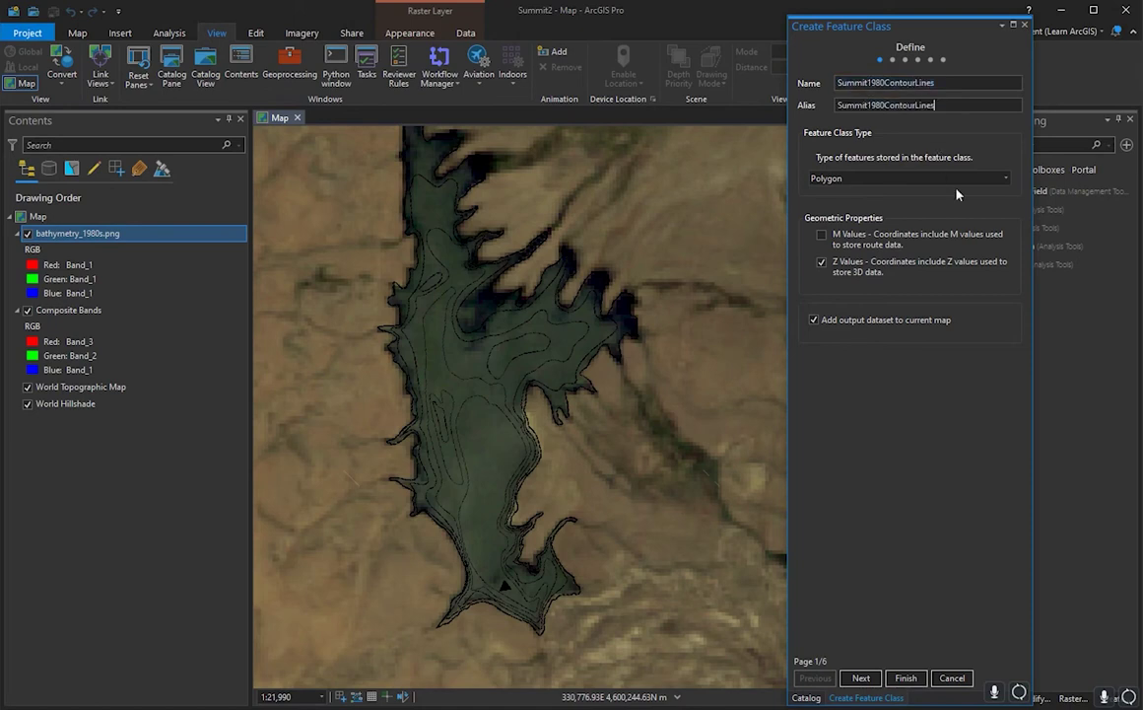
{"action": "left_click", "coordinate": [1002, 181]}
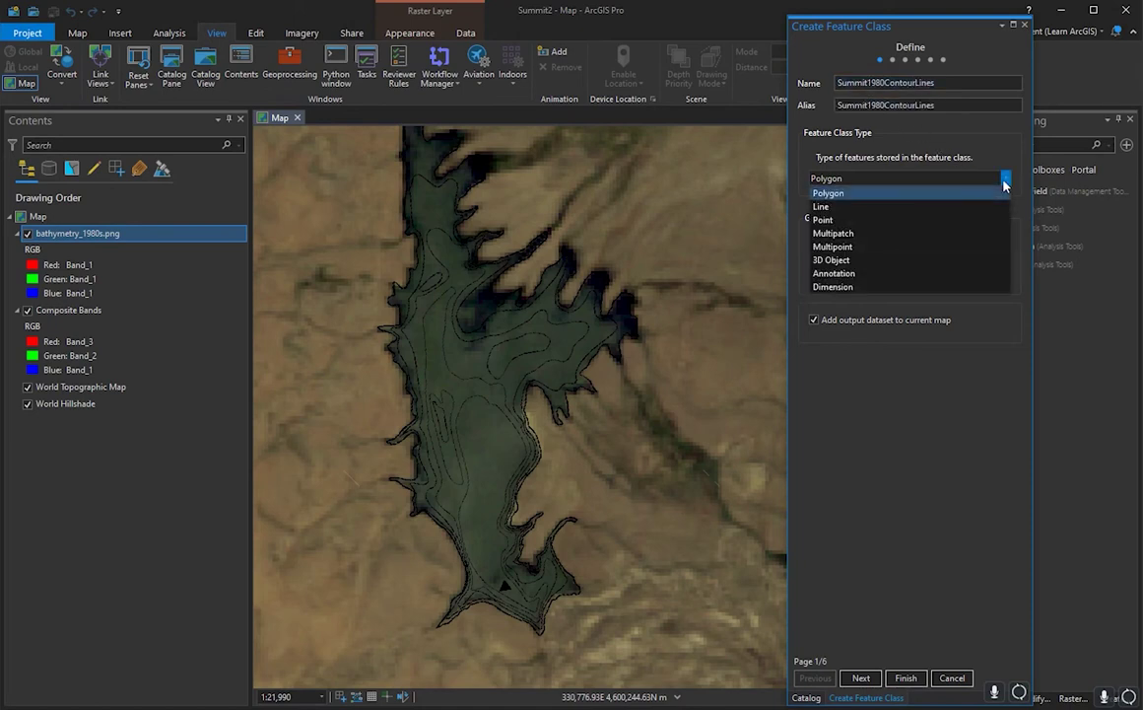
{"action": "left_click", "coordinate": [852, 209]}
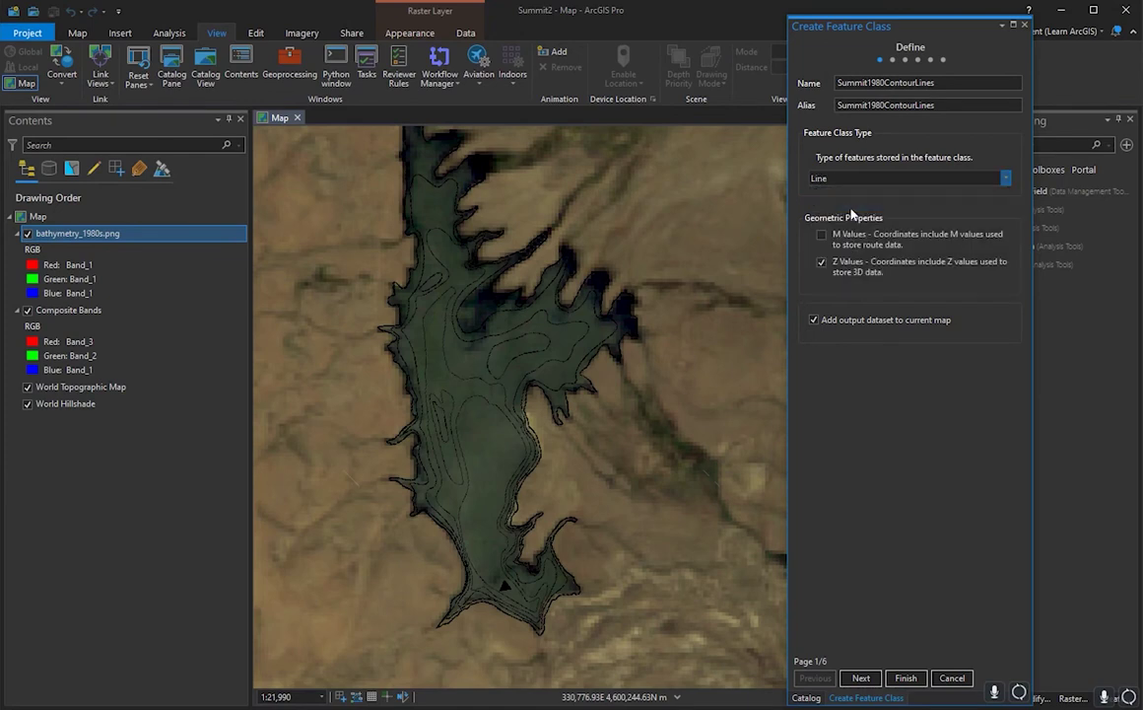
{"action": "left_click", "coordinate": [861, 678]}
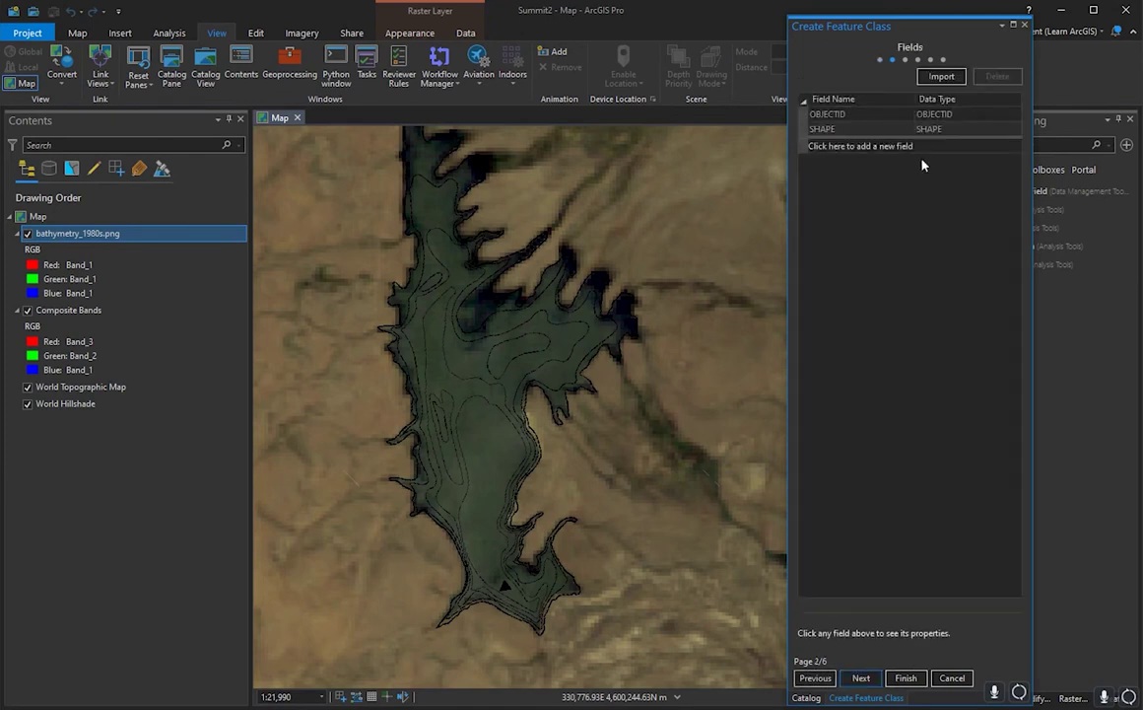
- Add a DepthContour field with the Long Integer data type to the feature class
{"action": "left_click", "coordinate": [852, 147]}
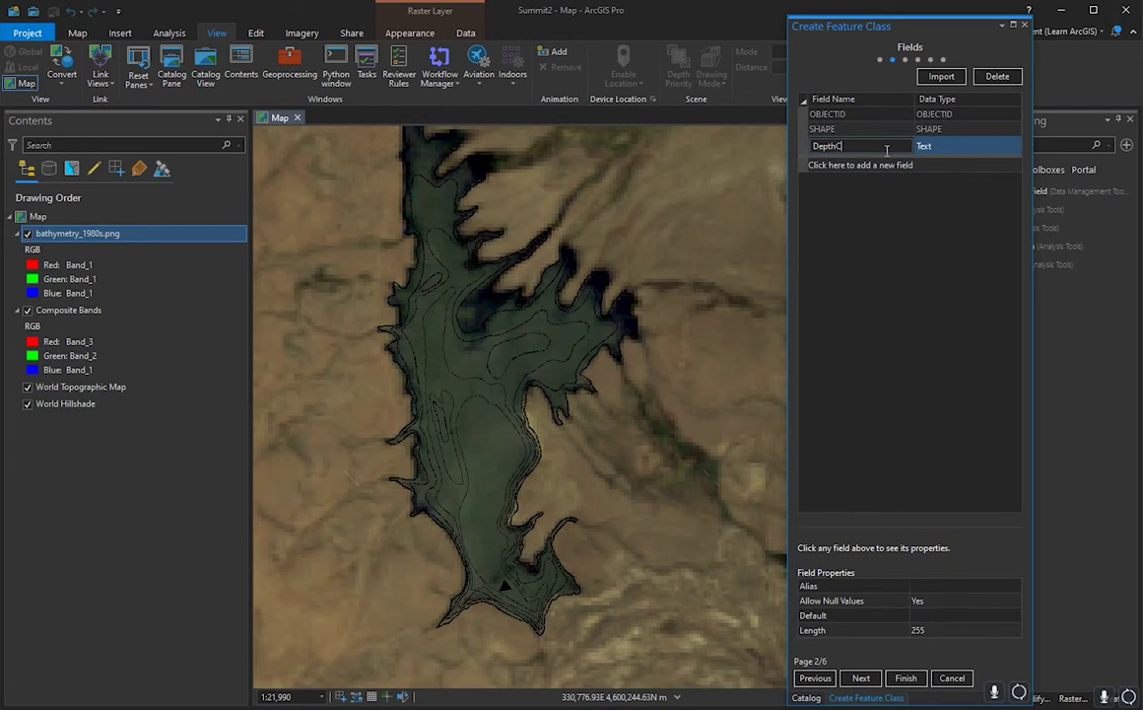
{"action": "left_click", "coordinate": [966, 145]}
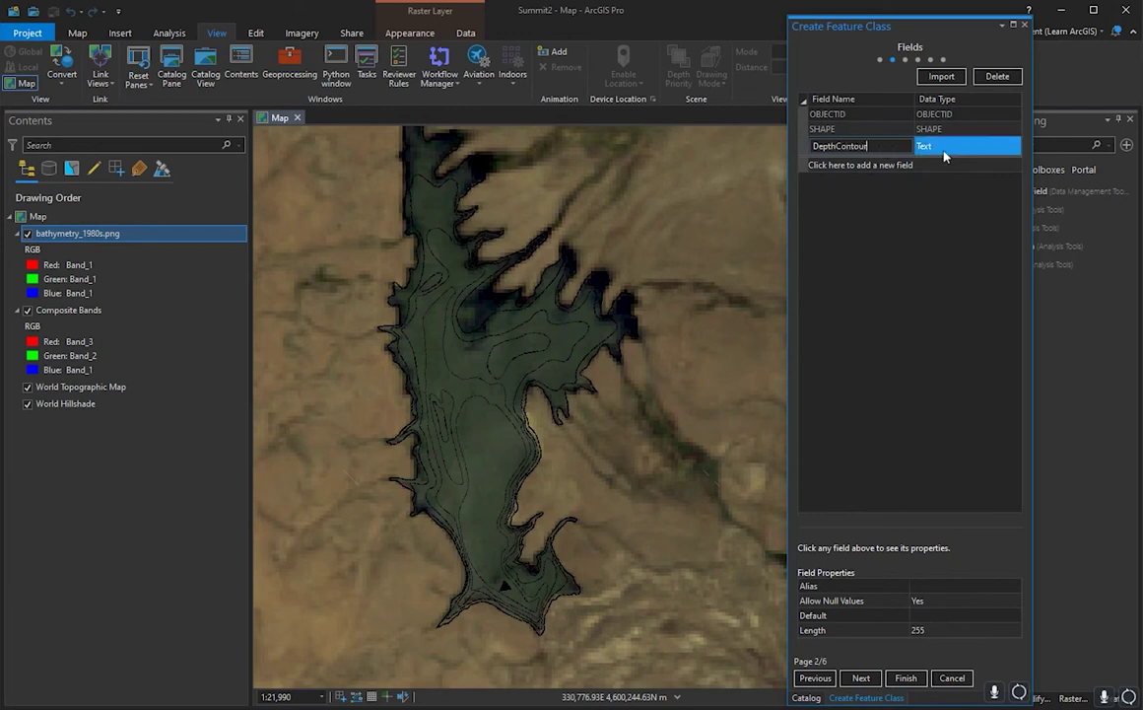
{"action": "left_click", "coordinate": [1015, 147]}
{"action": "left_click", "coordinate": [1015, 147]}
{"action": "left_click", "coordinate": [1015, 147]}
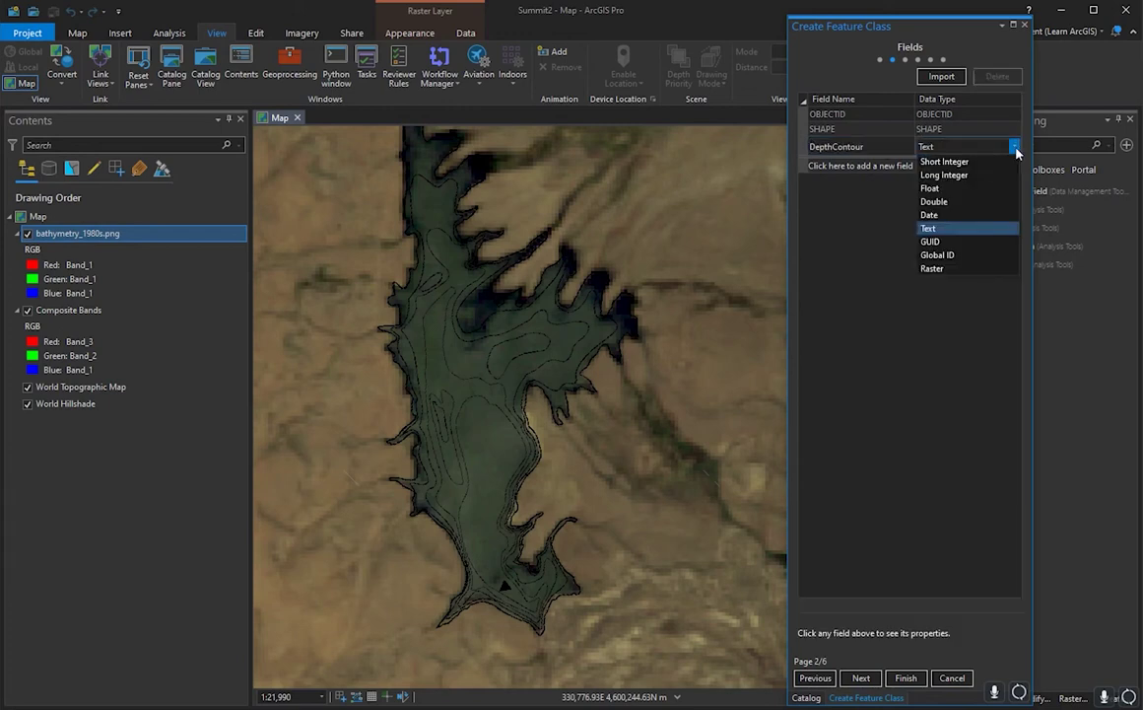
{"action": "left_click", "coordinate": [971, 175]}
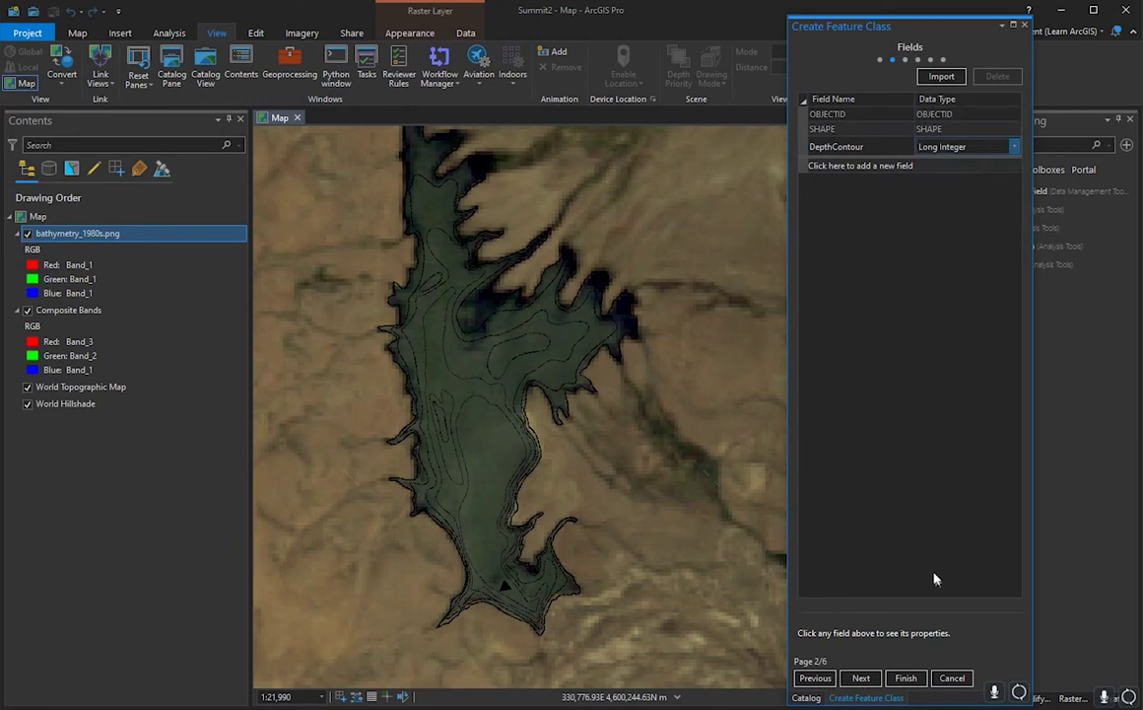
- Keep WGS 1984 UTM Zone 11N as the spatial reference, finish creating the feature class, and close the catalog
{"action": "left_click", "coordinate": [861, 679]}
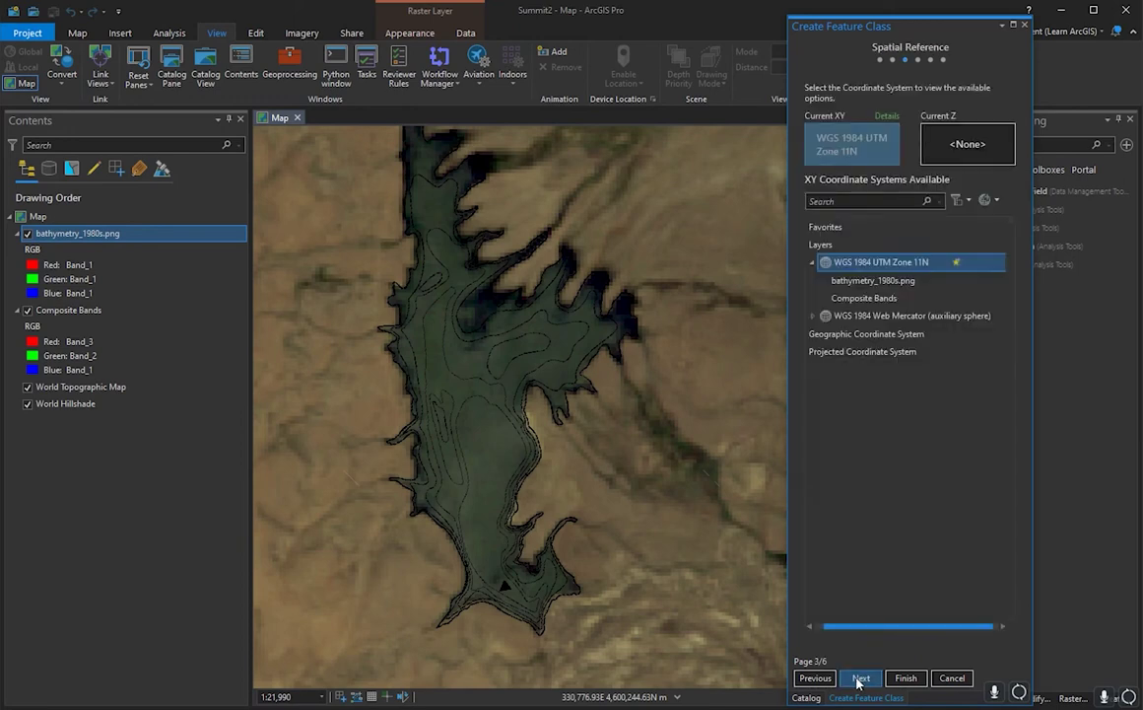
{"action": "left_click", "coordinate": [905, 678]}
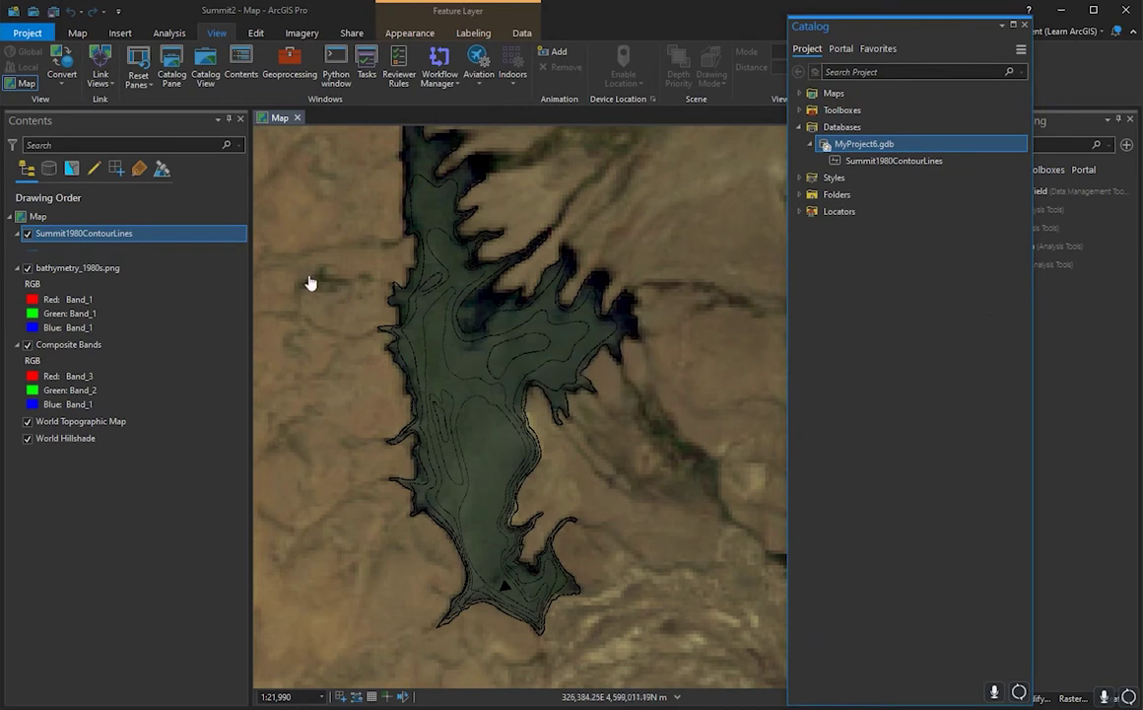
{"action": "left_click", "coordinate": [1024, 25]}
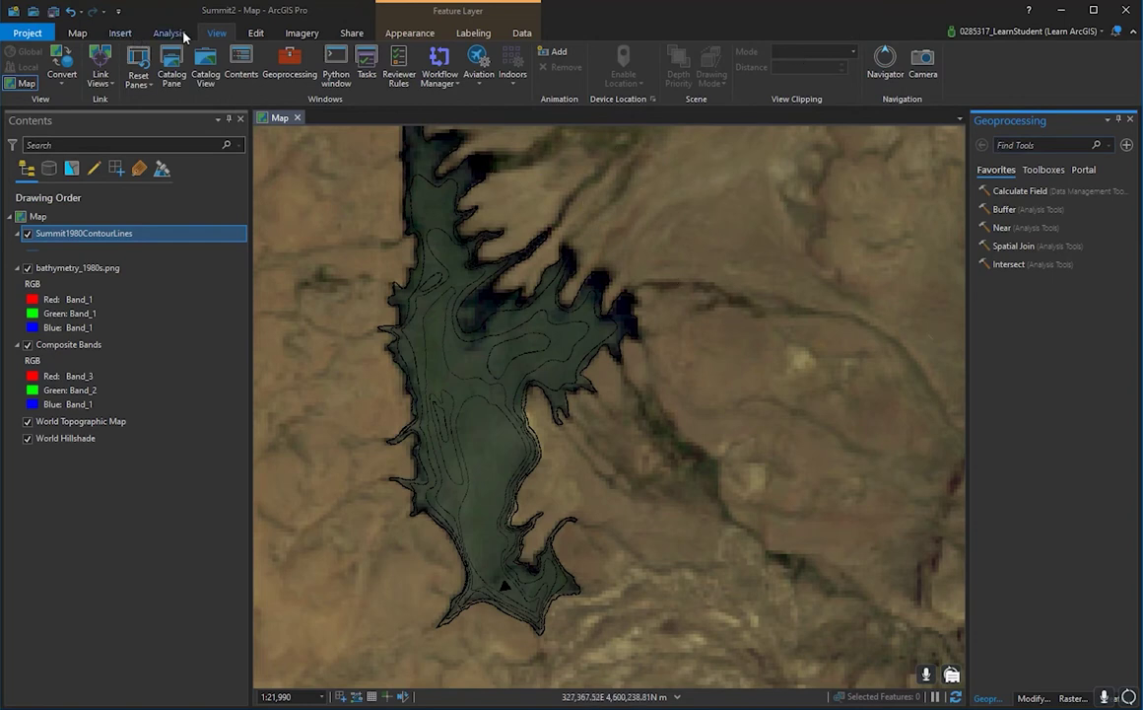
- Start creating features with the line tool of the Summit1980ContourLines template
{"action": "left_click", "coordinate": [256, 35]}
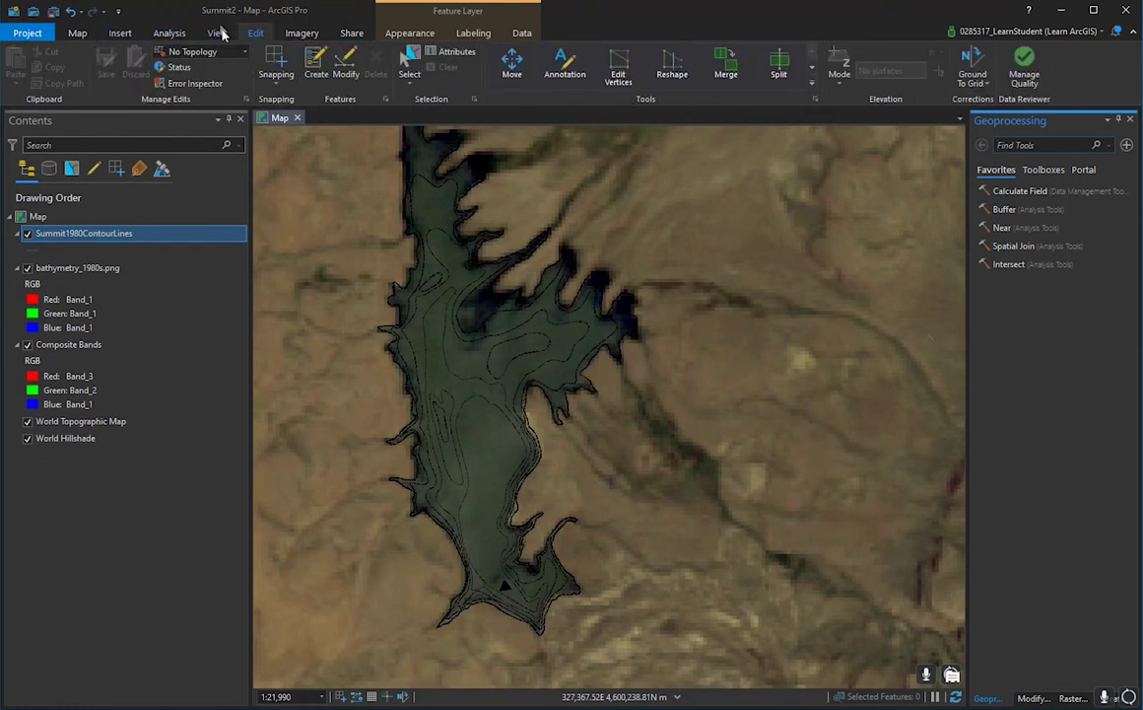
{"action": "left_click", "coordinate": [317, 67]}
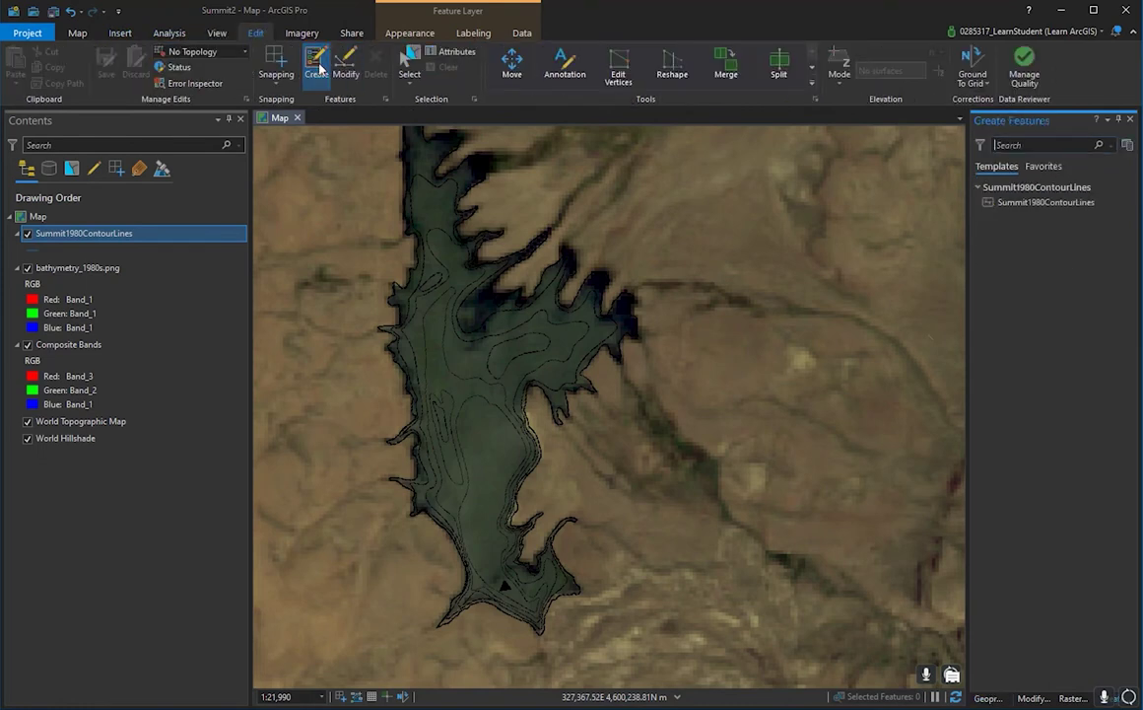
{"action": "left_click", "coordinate": [990, 202]}
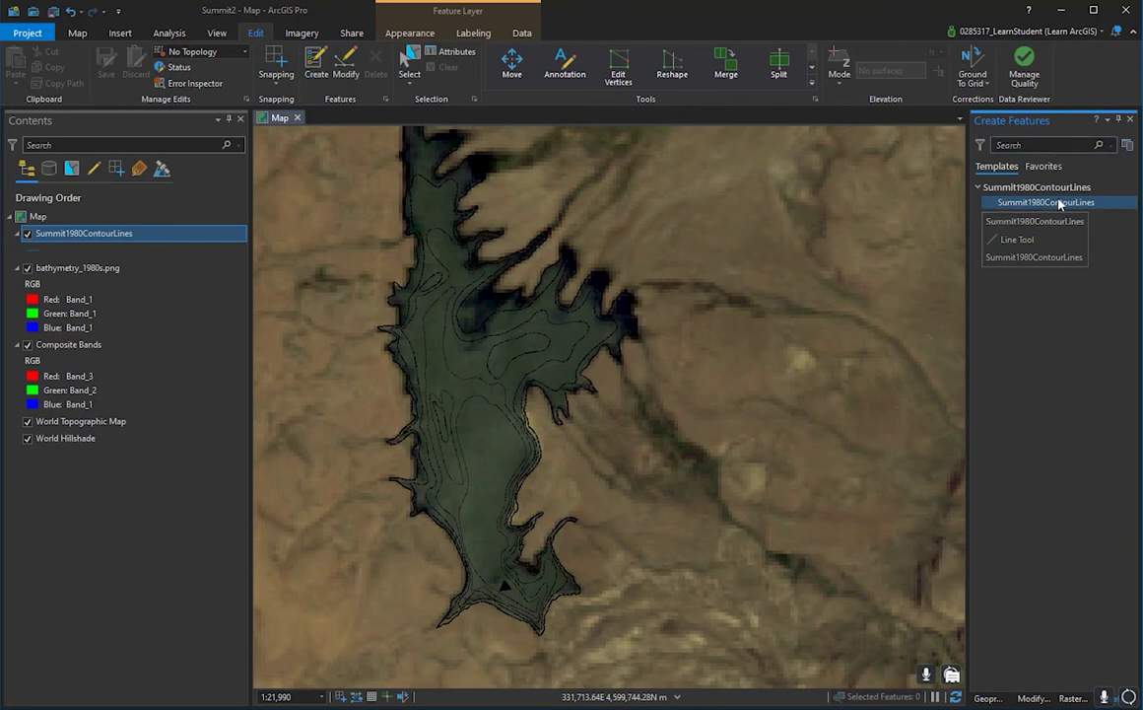
{"action": "left_click", "coordinate": [1059, 204]}
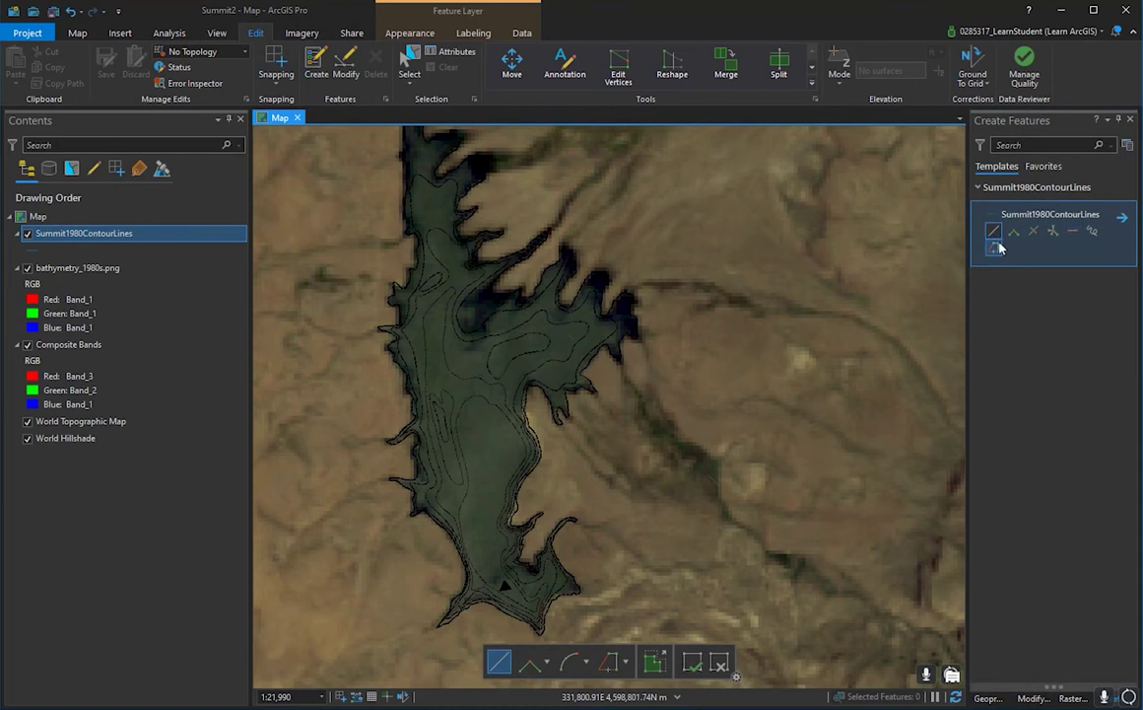
- Trace the lake's outermost contour from its southern tip northeast to the end of the southeastern point
{"action": "scroll", "coordinate": [706, 346], "scroll_direction": "up", "scroll_amount": 4}
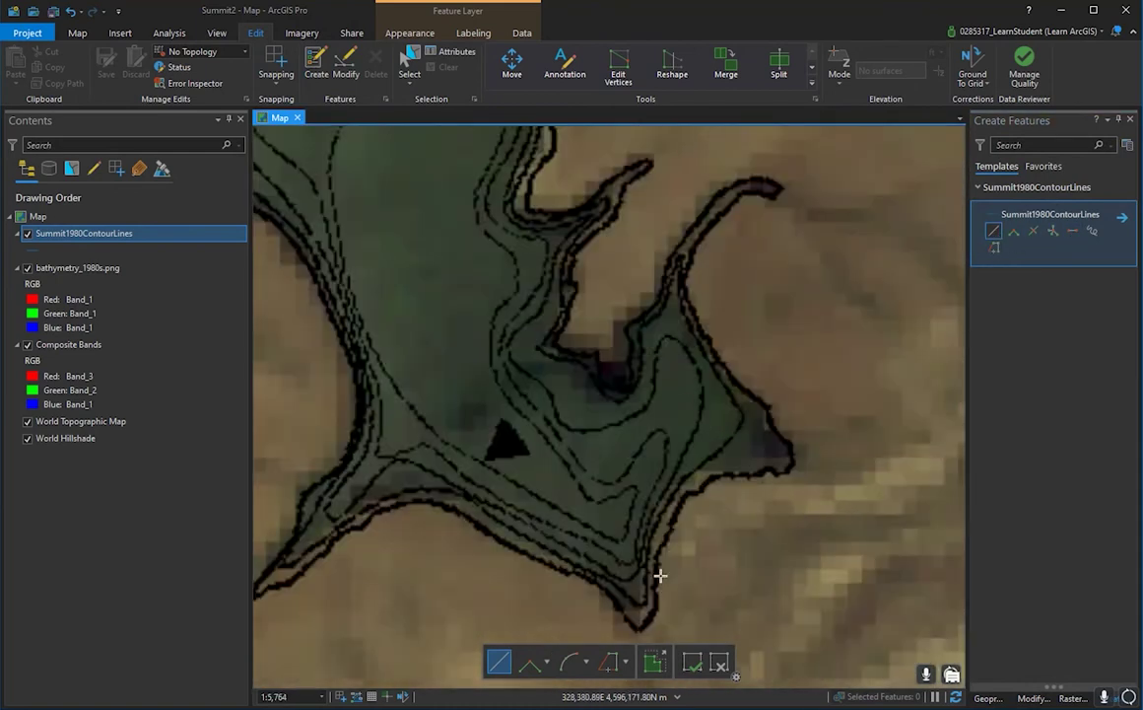
{"action": "left_click_drag", "start_coordinate": [651, 477], "coordinate": [676, 345]}
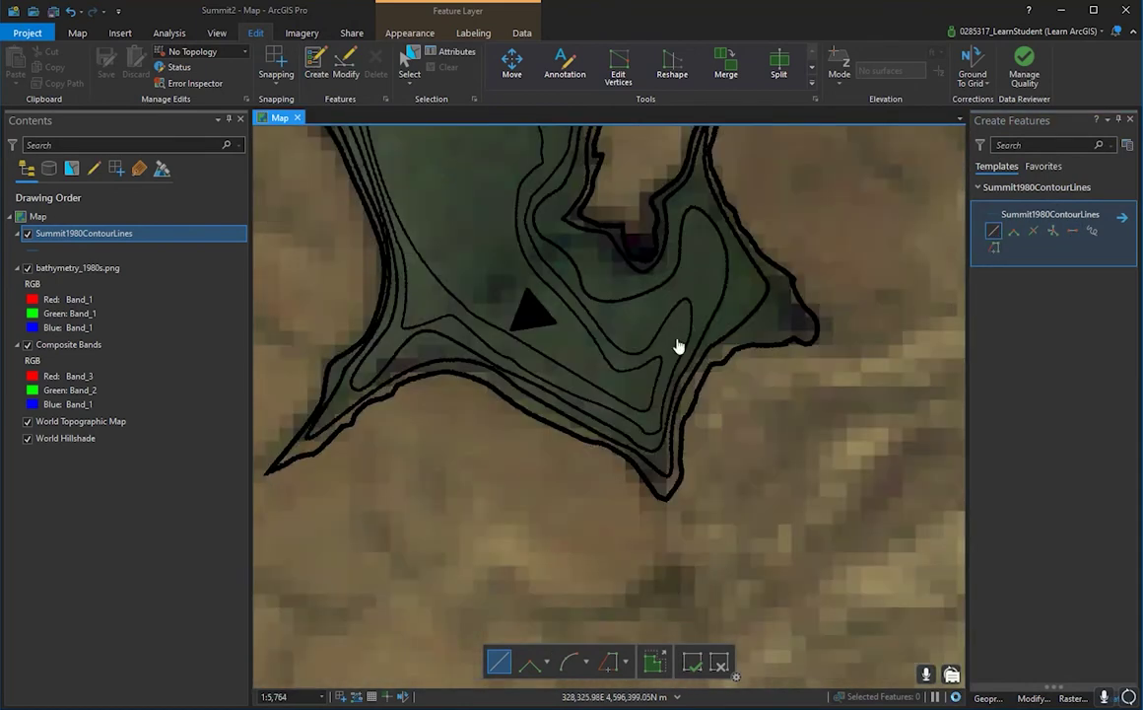
{"action": "left_click", "coordinate": [679, 469]}
{"action": "left_click", "coordinate": [696, 399]}
{"action": "left_click", "coordinate": [711, 366]}
{"action": "left_click", "coordinate": [738, 347]}
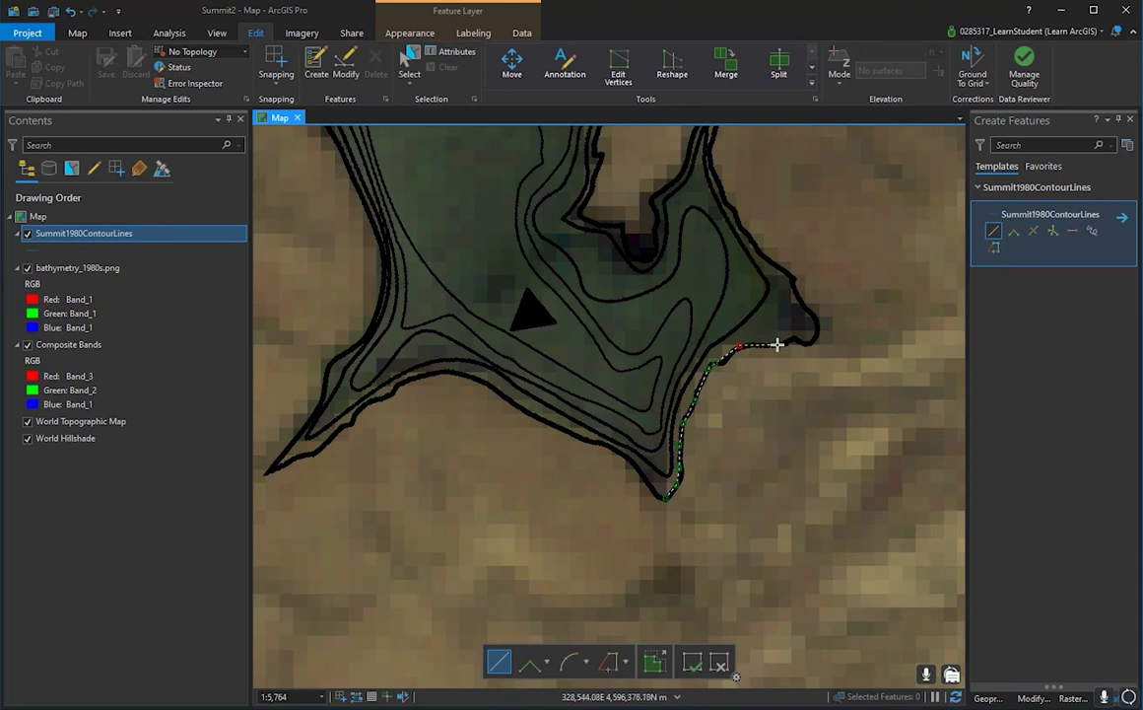
{"action": "left_click", "coordinate": [779, 344]}
{"action": "left_click", "coordinate": [793, 338]}
{"action": "left_click", "coordinate": [816, 339]}
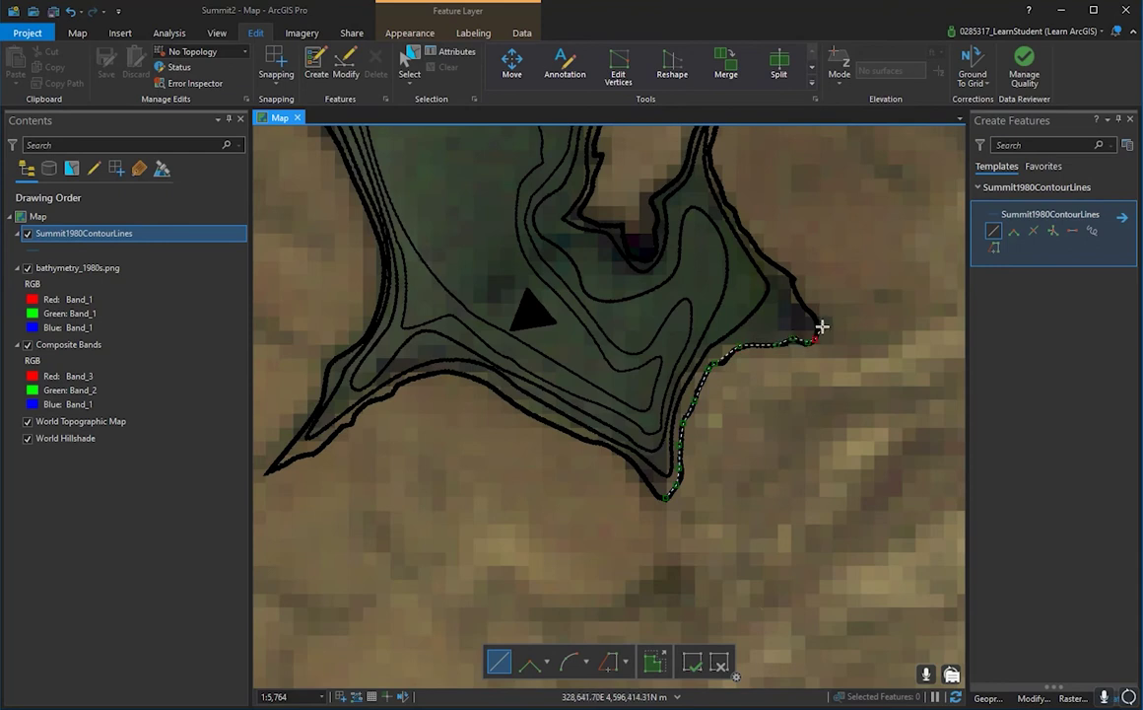
- Continue the outermost contour northwest from the southeastern point and up to the tip of the long curved inlet
{"action": "left_click", "coordinate": [790, 277]}
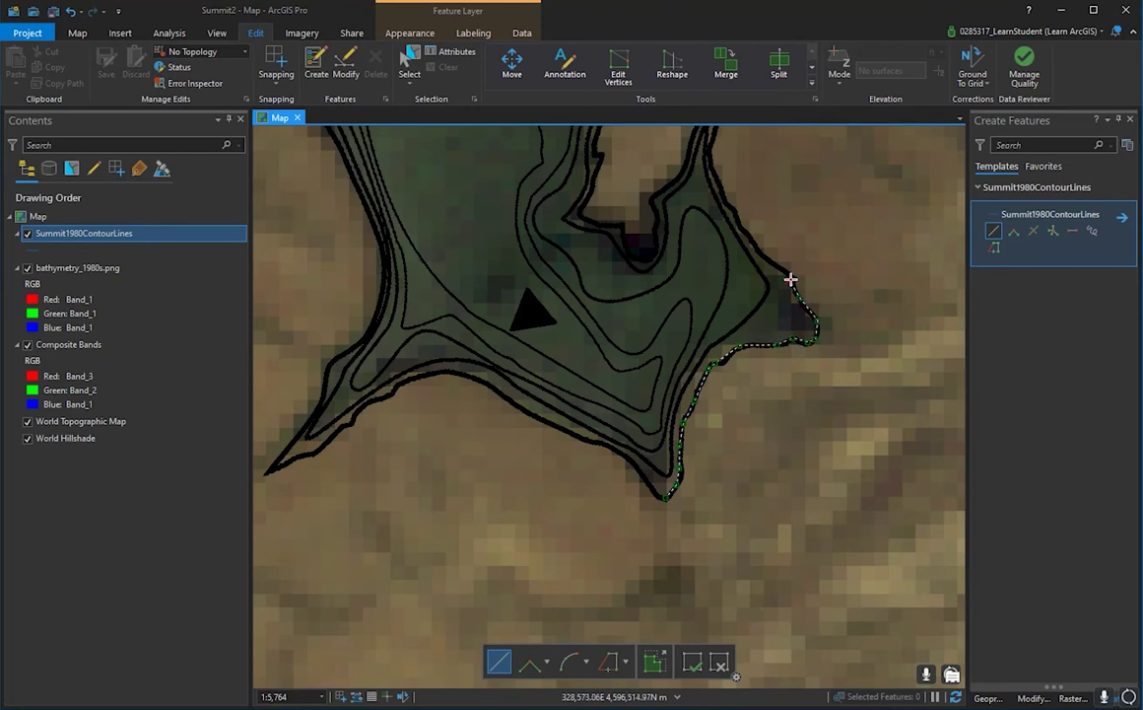
{"action": "left_click", "coordinate": [734, 215]}
{"action": "left_click", "coordinate": [716, 176]}
{"action": "left_click_drag", "start_coordinate": [739, 144], "coordinate": [750, 424]}
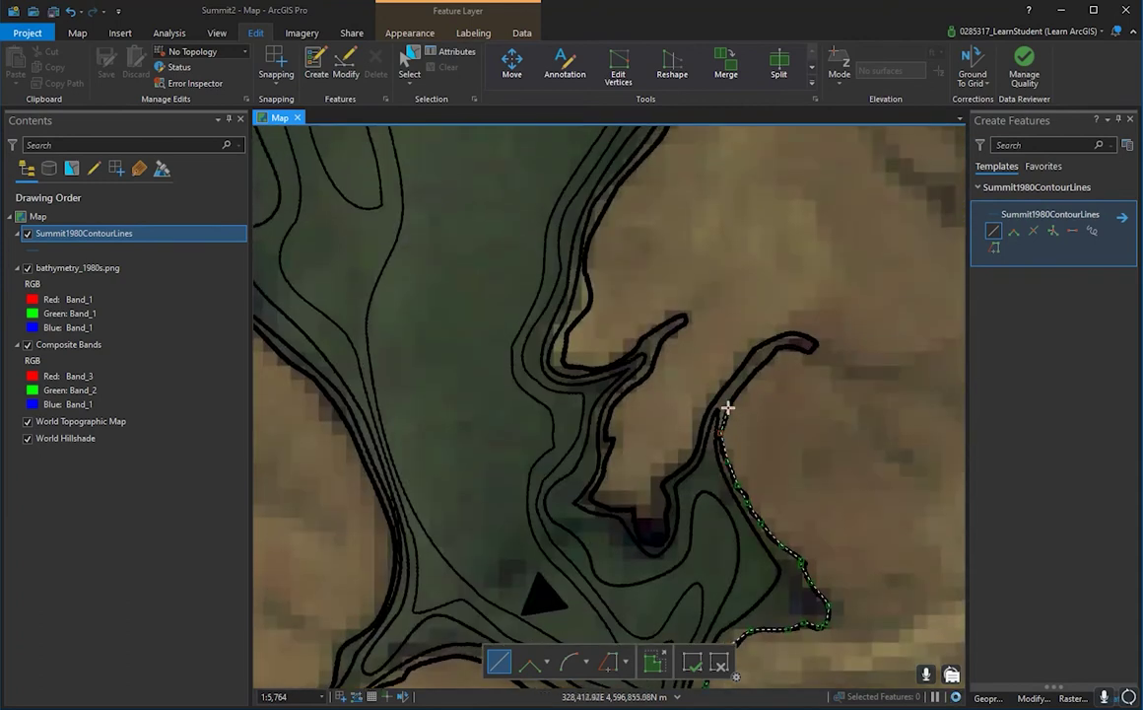
{"action": "left_click", "coordinate": [769, 352]}
{"action": "left_click", "coordinate": [817, 341]}
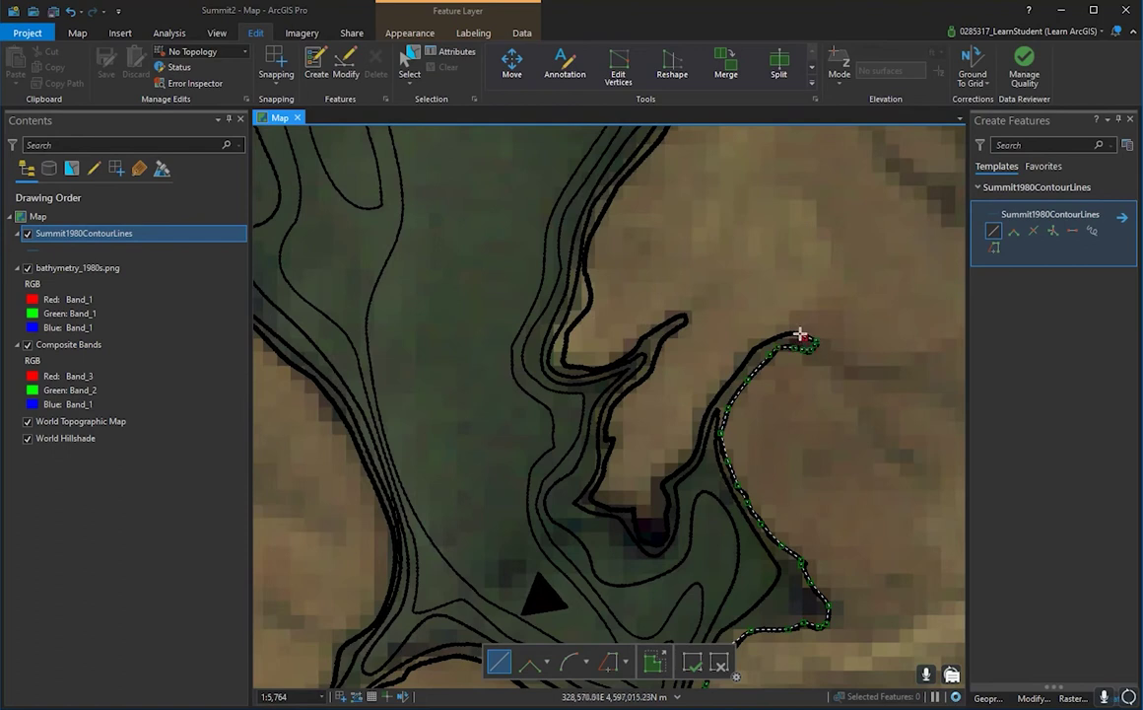
- Trace the outermost contour back down the northwest side of the long curved inlet toward the peninsula
{"action": "left_click", "coordinate": [777, 335]}
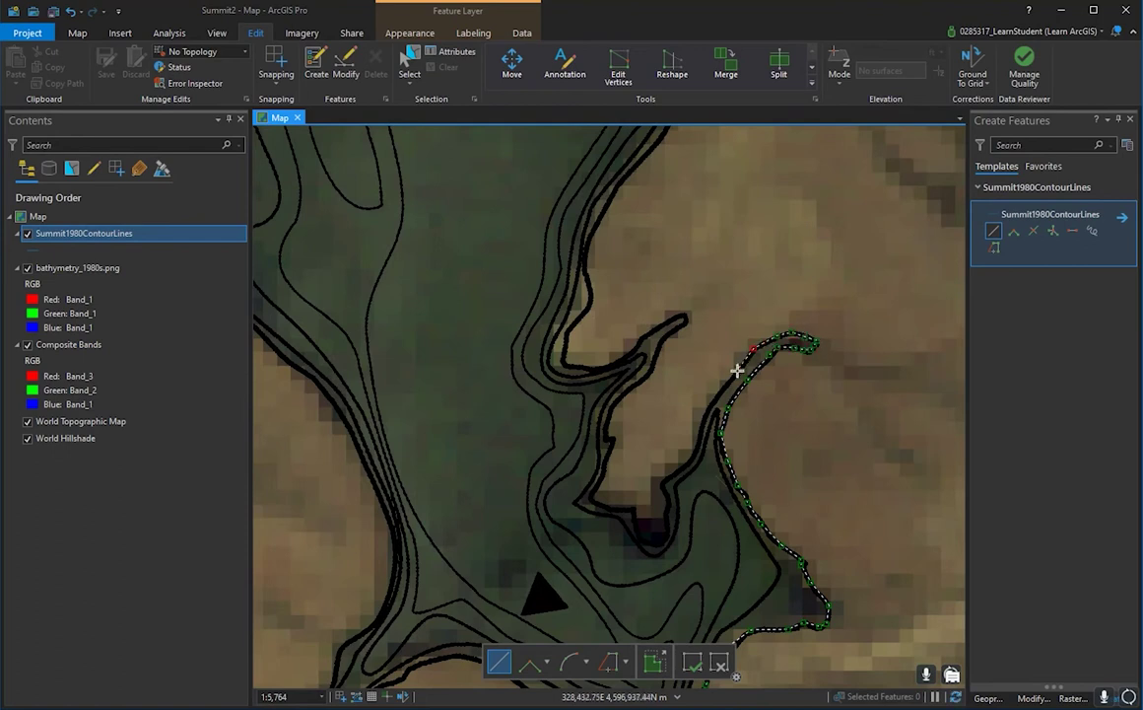
{"action": "left_click", "coordinate": [737, 369]}
{"action": "left_click", "coordinate": [698, 433]}
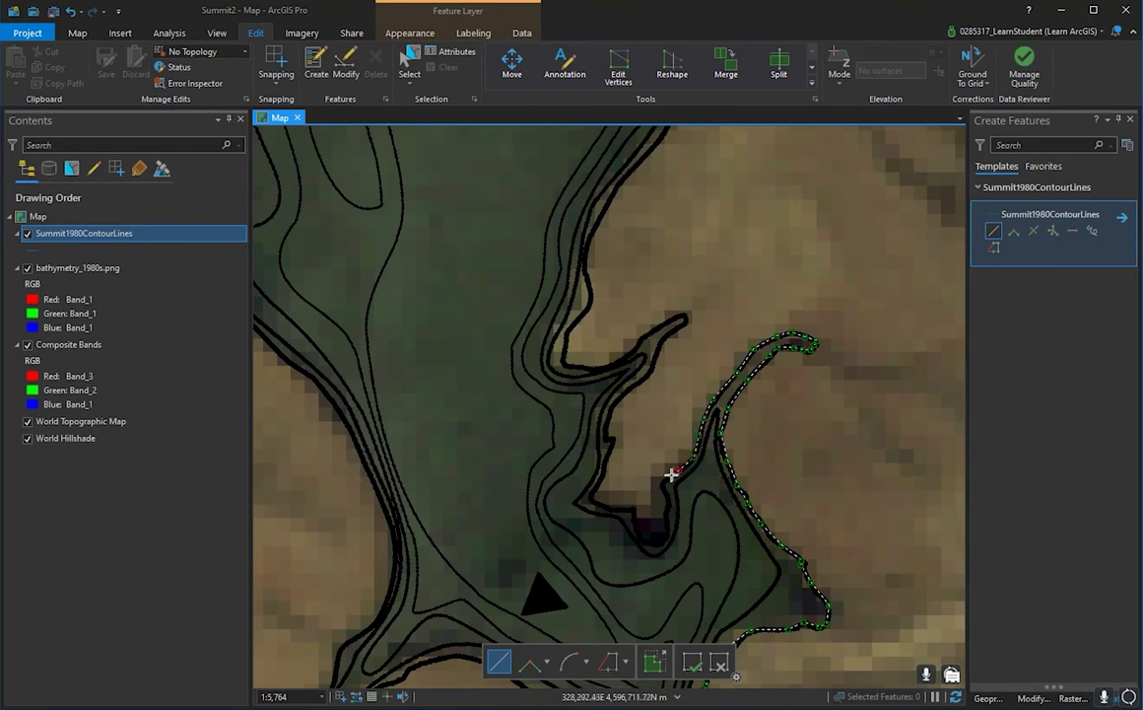
- Trace the outermost contour down the peninsula's east side to its southern end
{"action": "scroll", "coordinate": [667, 496], "scroll_direction": "up", "scroll_amount": 5}
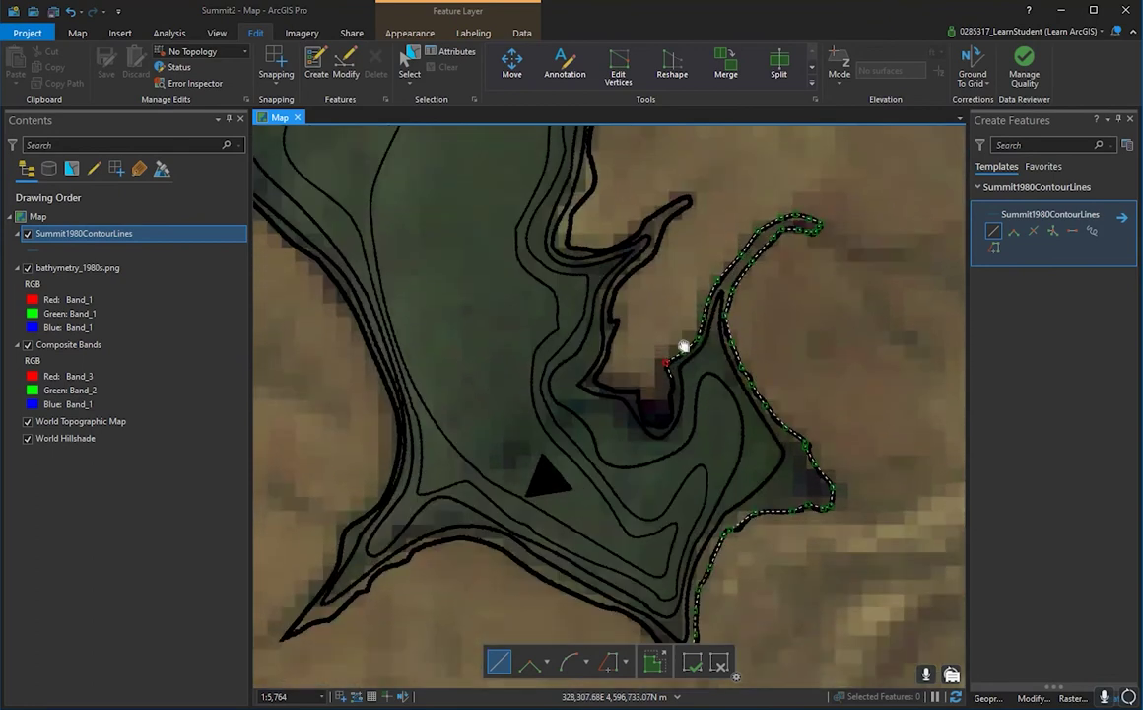
{"action": "left_click", "coordinate": [659, 358]}
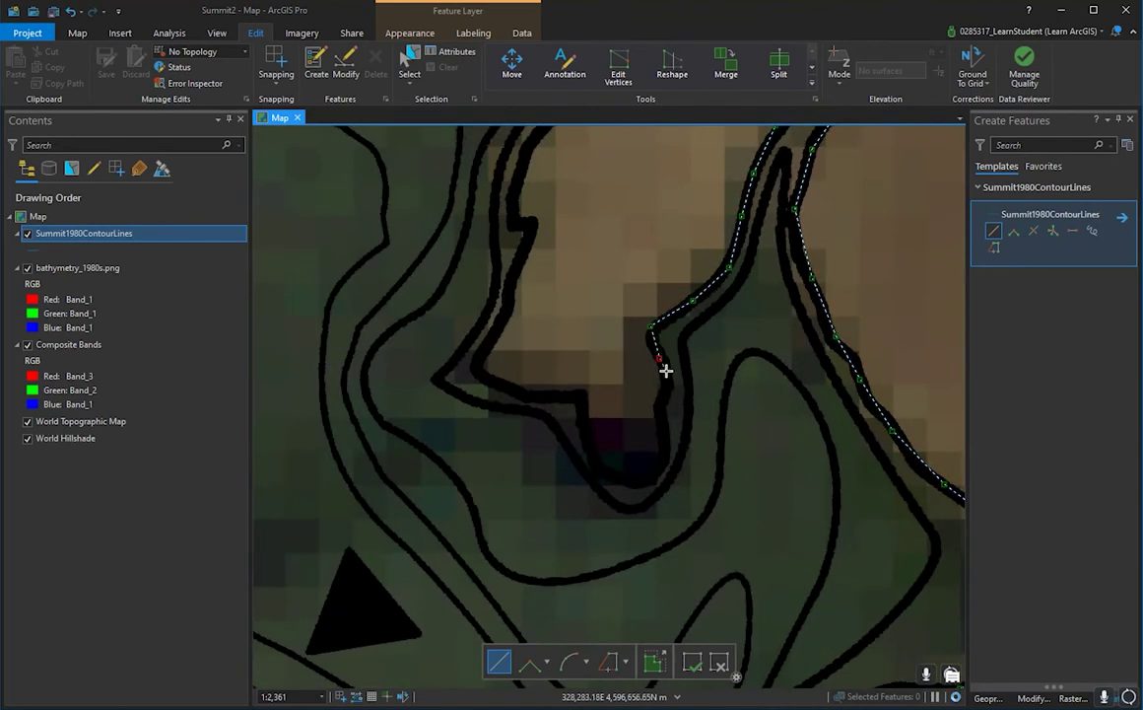
{"action": "left_click", "coordinate": [667, 379]}
{"action": "left_click", "coordinate": [664, 400]}
{"action": "left_click", "coordinate": [664, 428]}
{"action": "left_click", "coordinate": [661, 457]}
{"action": "left_click", "coordinate": [657, 475]}
{"action": "left_click", "coordinate": [634, 480]}
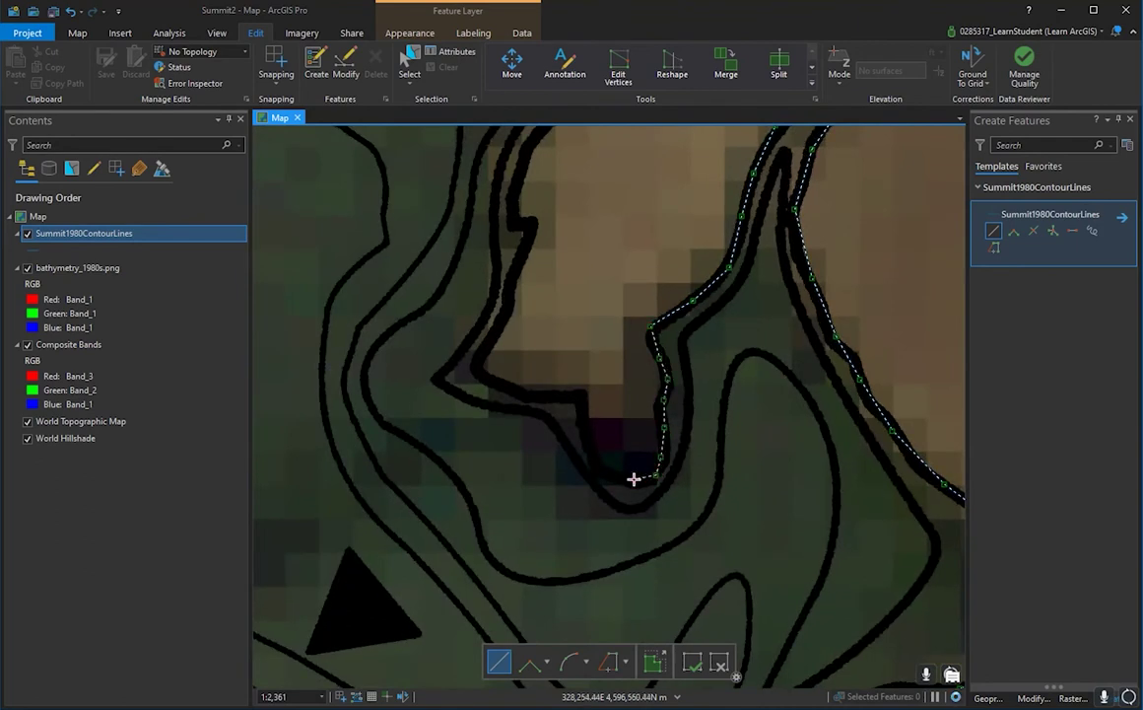
- Continue the outermost contour around the notch in the peninsula's southern end to its western corner
{"action": "left_click", "coordinate": [601, 469]}
{"action": "left_click", "coordinate": [593, 449]}
{"action": "left_click", "coordinate": [581, 400]}
{"action": "left_click", "coordinate": [580, 398]}
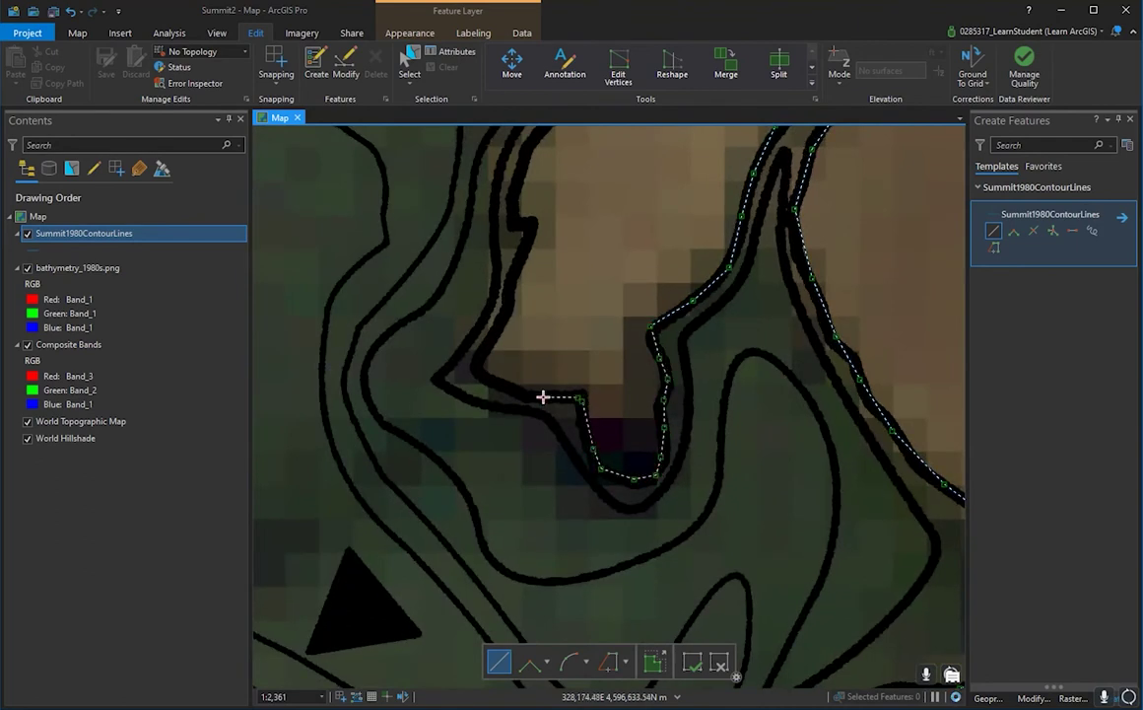
{"action": "left_click", "coordinate": [543, 396]}
{"action": "left_click", "coordinate": [506, 386]}
{"action": "left_click", "coordinate": [482, 373]}
- Trace the outermost contour north along the peninsula's west side, past the small jog in the shoreline
{"action": "left_click", "coordinate": [481, 356]}
{"action": "left_click", "coordinate": [497, 326]}
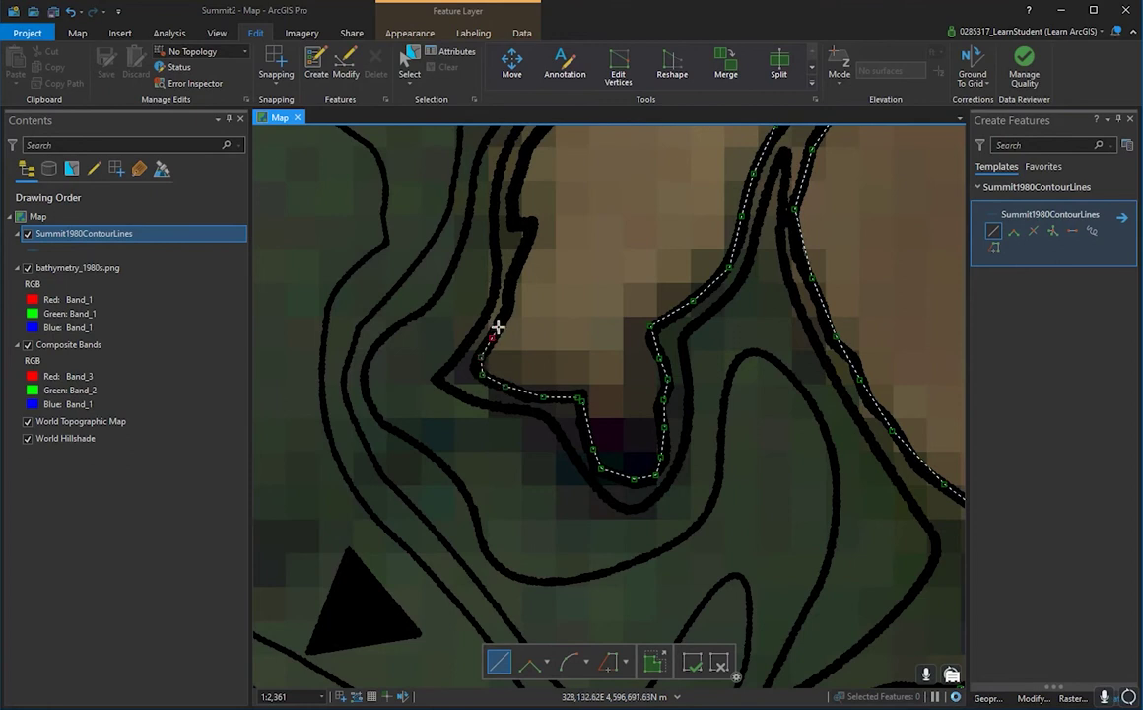
{"action": "left_click", "coordinate": [517, 268]}
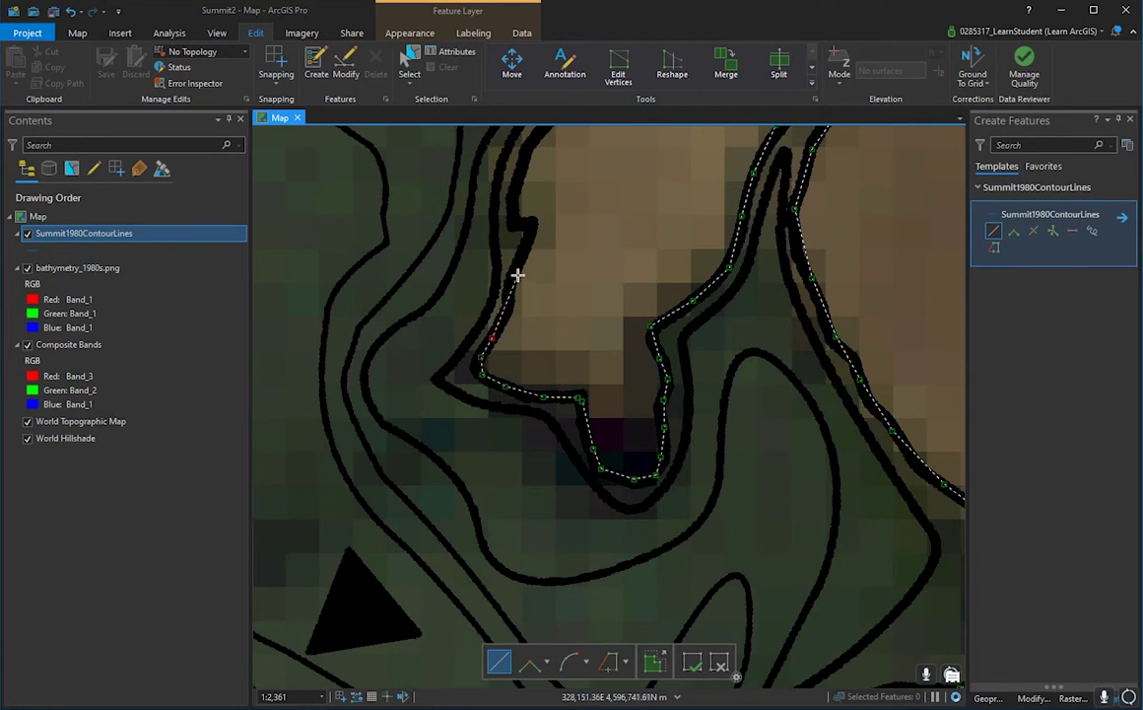
{"action": "left_click", "coordinate": [511, 224]}
{"action": "left_click", "coordinate": [512, 188]}
- Continue the outermost contour northeast along the lower side of the short narrow inlet toward its tip
{"action": "left_click_drag", "start_coordinate": [520, 145], "coordinate": [546, 383]}
{"action": "scroll", "coordinate": [546, 384], "scroll_direction": "down", "scroll_amount": 2}
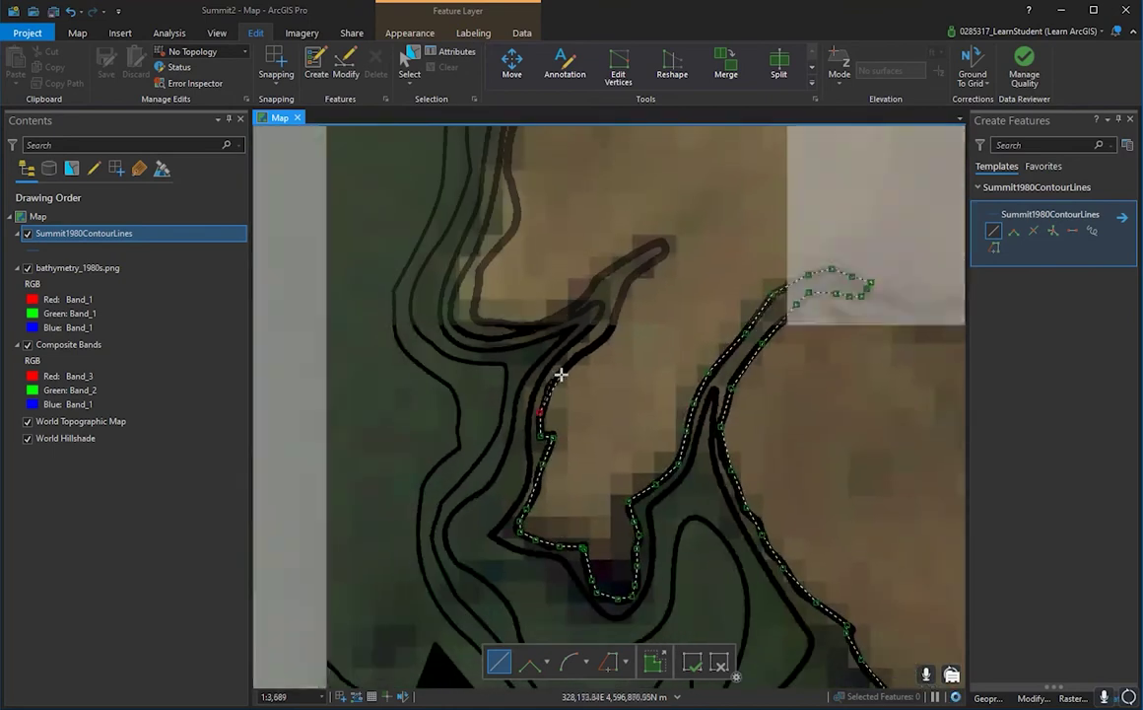
{"action": "left_click", "coordinate": [589, 351]}
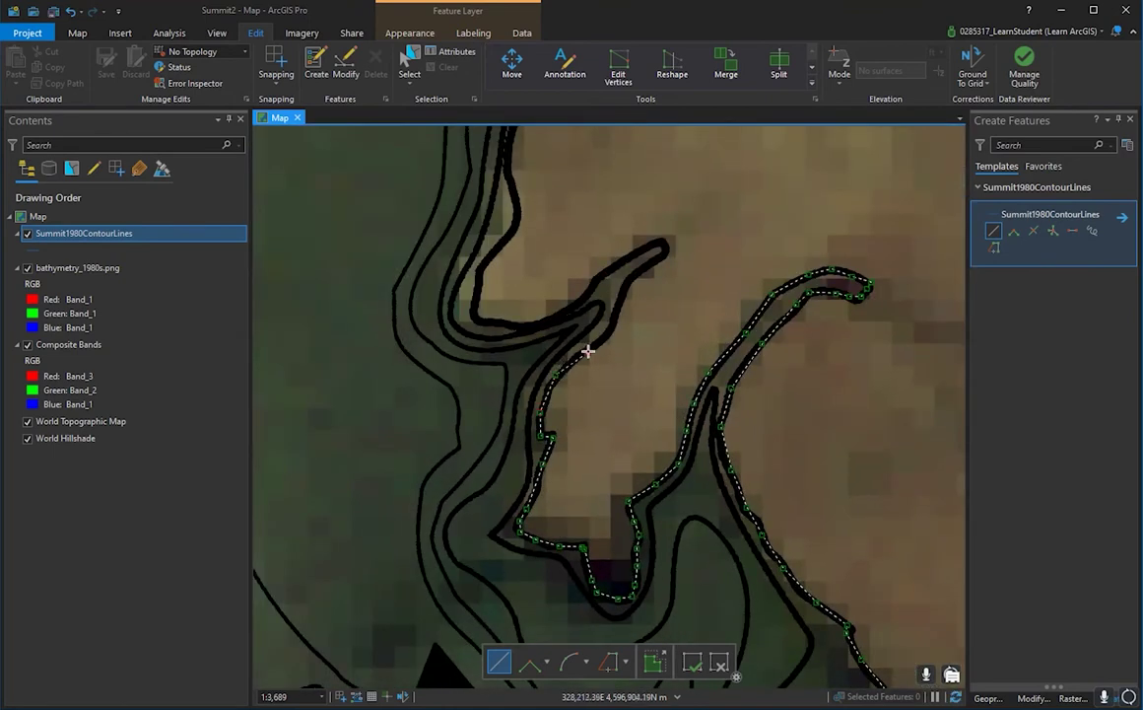
{"action": "left_click", "coordinate": [607, 332]}
{"action": "left_click", "coordinate": [624, 292]}
{"action": "left_click", "coordinate": [633, 275]}
{"action": "left_click", "coordinate": [632, 276]}
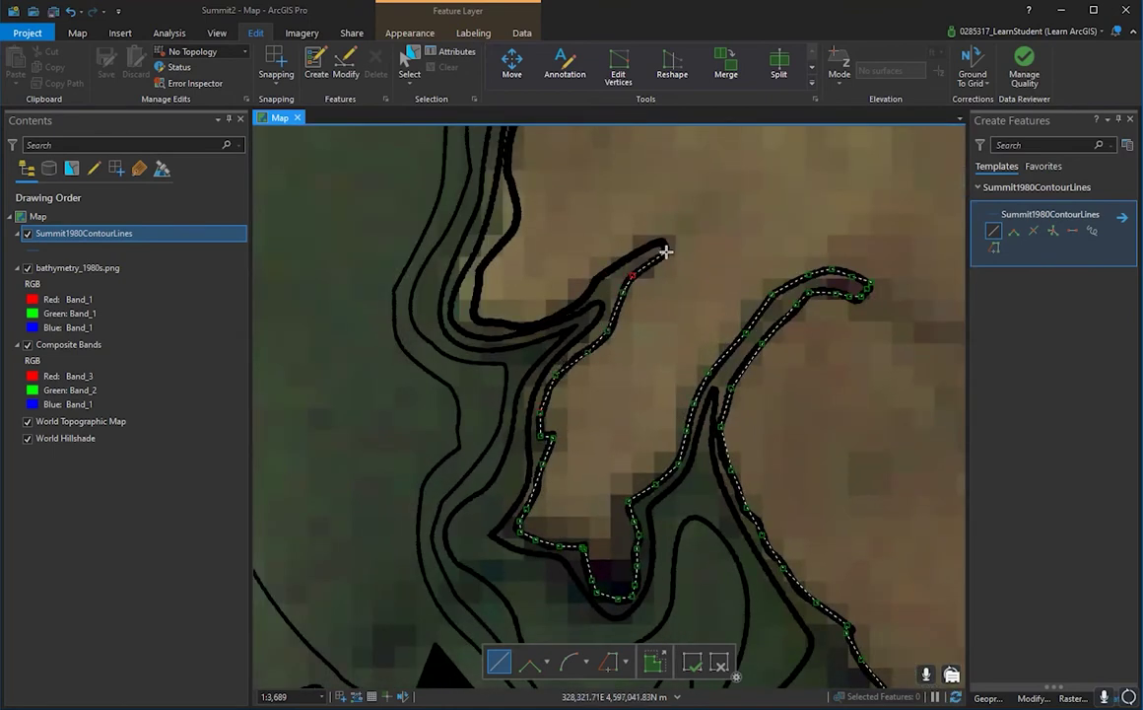
- Trace the outermost contour back along the short inlet's upper side and north up the lake's east shore
{"action": "left_click", "coordinate": [604, 272]}
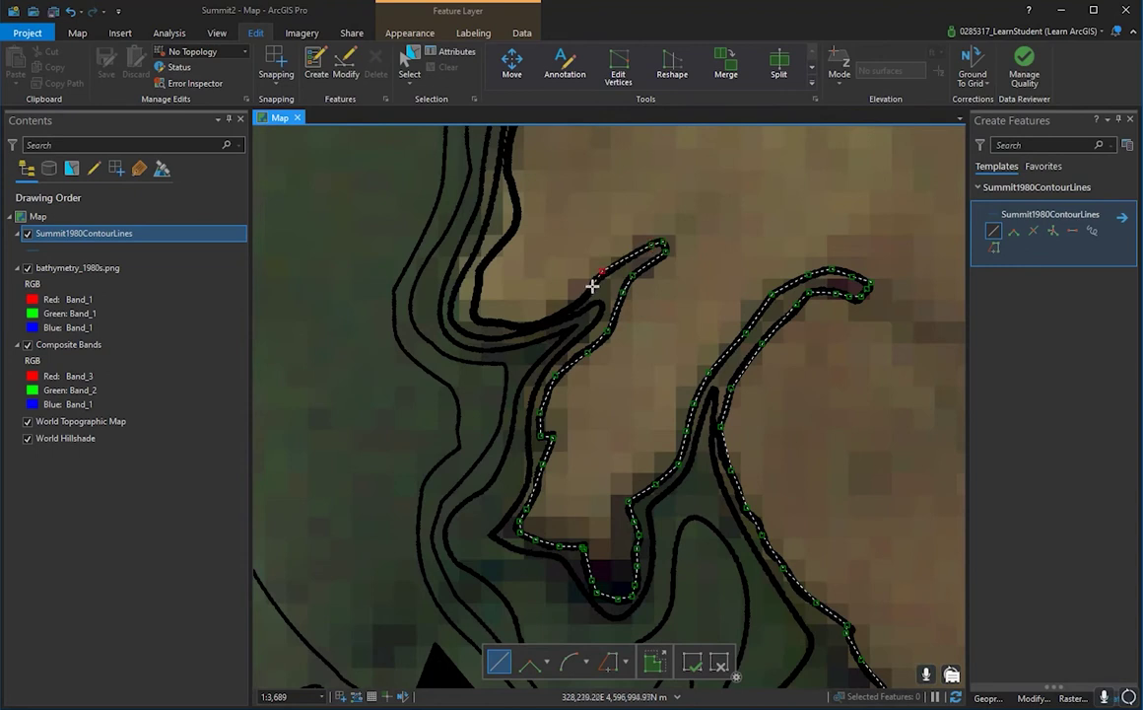
{"action": "left_click", "coordinate": [591, 288]}
{"action": "left_click", "coordinate": [559, 316]}
{"action": "left_click", "coordinate": [476, 317]}
{"action": "left_click", "coordinate": [476, 295]}
{"action": "left_click", "coordinate": [484, 266]}
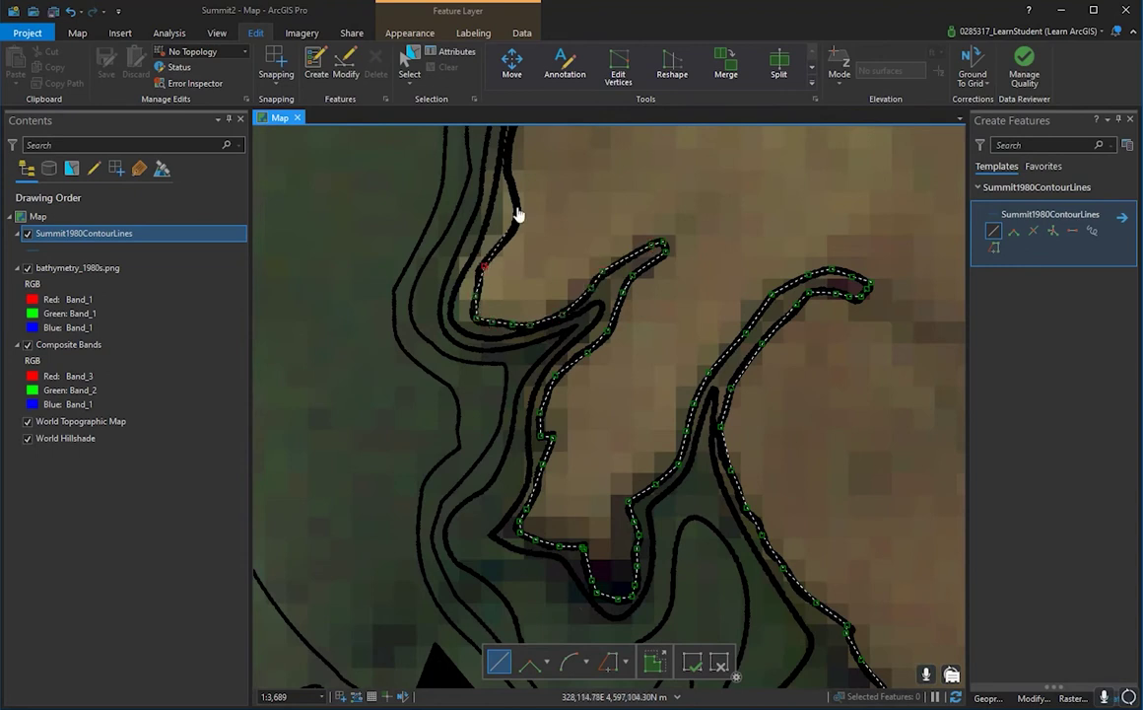
{"action": "left_click_drag", "start_coordinate": [515, 219], "coordinate": [523, 402]}
{"action": "left_click", "coordinate": [522, 402]}
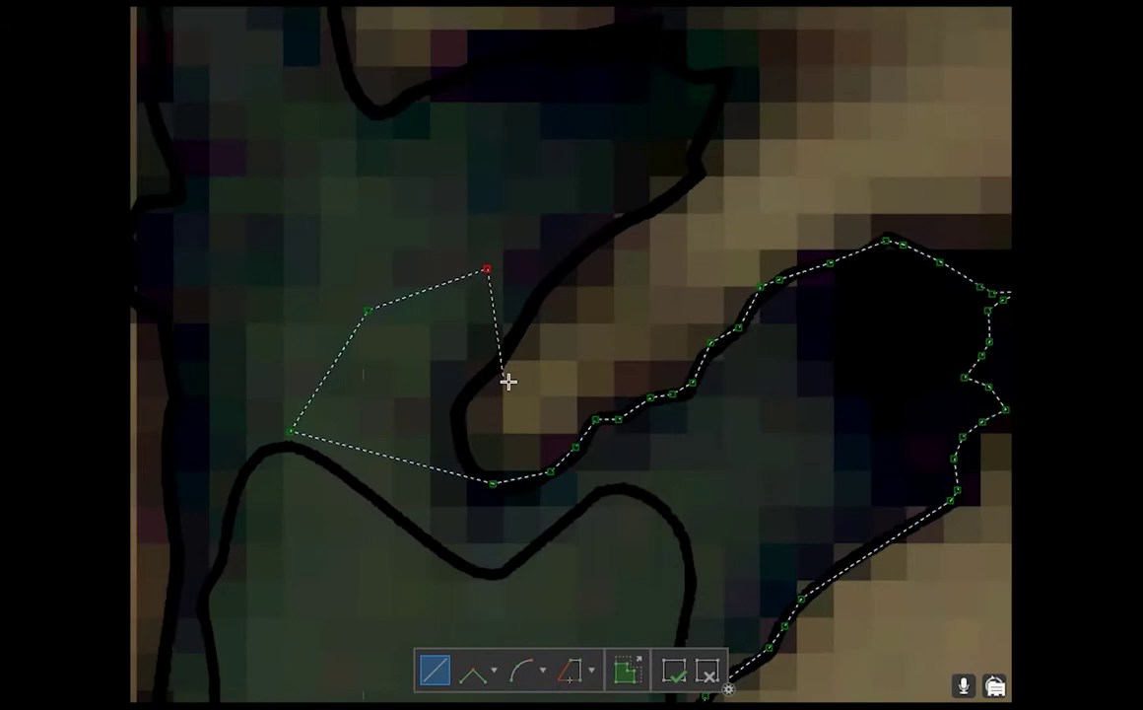
- Move the three stray vertices onto the outermost contour around the rounded end of the land finger
{"action": "scroll", "coordinate": [508, 381], "scroll_direction": "up", "scroll_amount": 2}
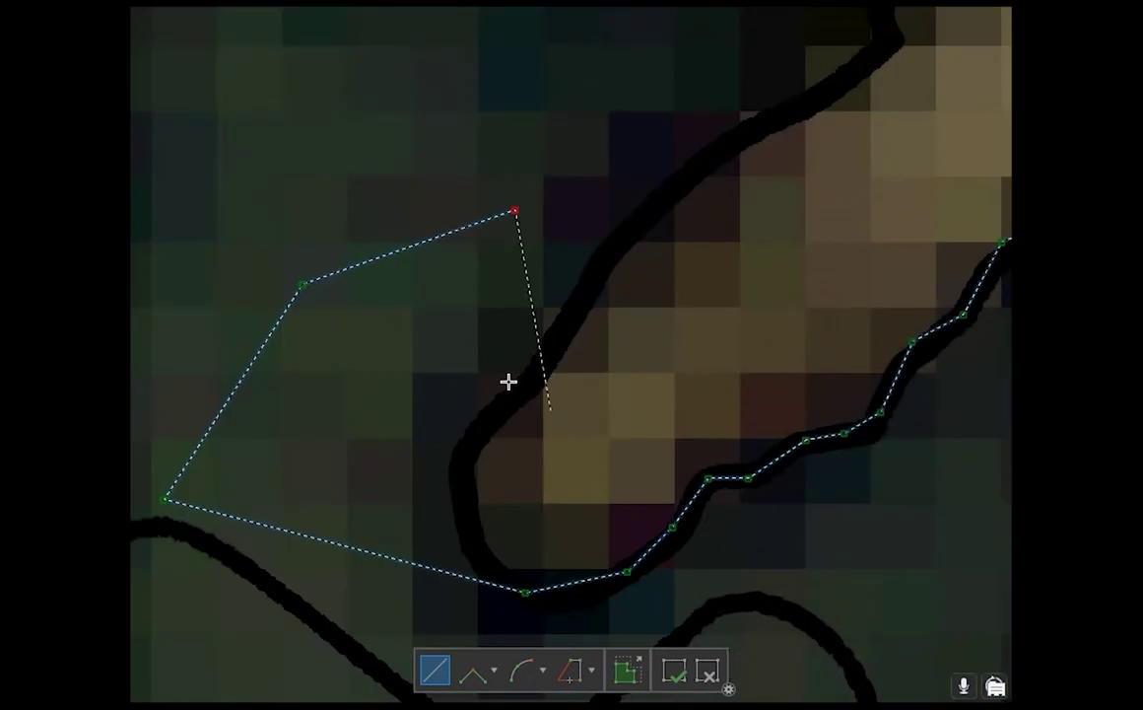
{"action": "scroll", "coordinate": [508, 381], "scroll_direction": "down", "scroll_amount": 2}
{"action": "scroll", "coordinate": [373, 411], "scroll_direction": "up", "scroll_amount": 2}
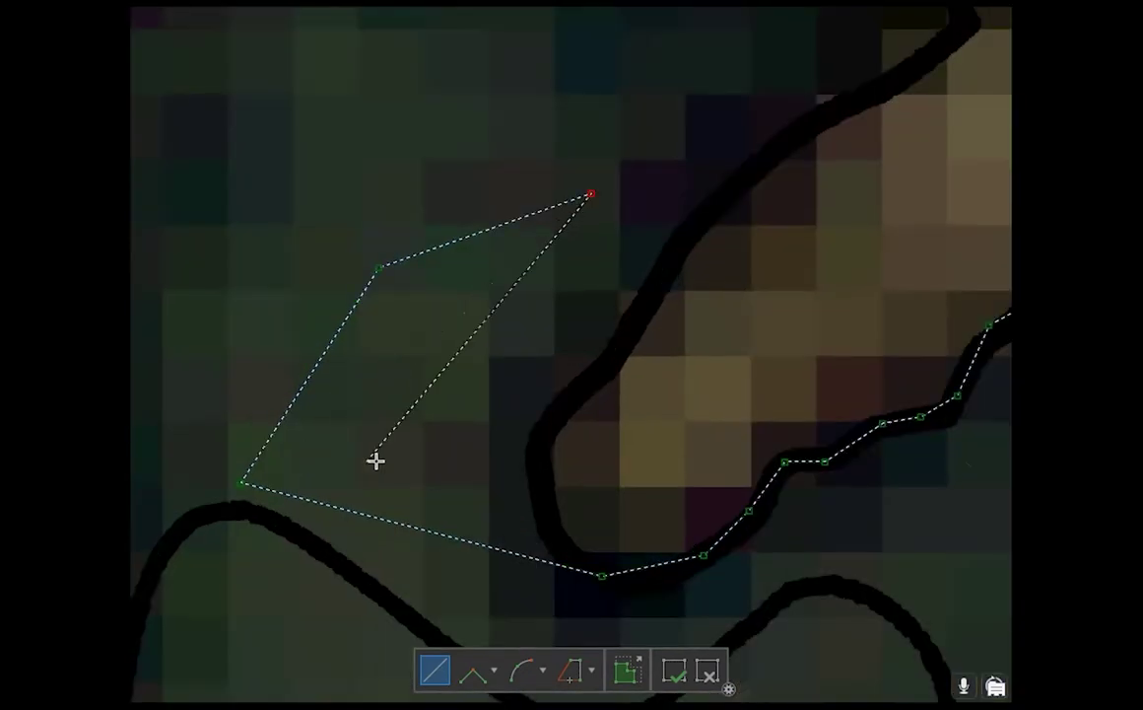
{"action": "scroll", "coordinate": [376, 460], "scroll_direction": "down", "scroll_amount": 2}
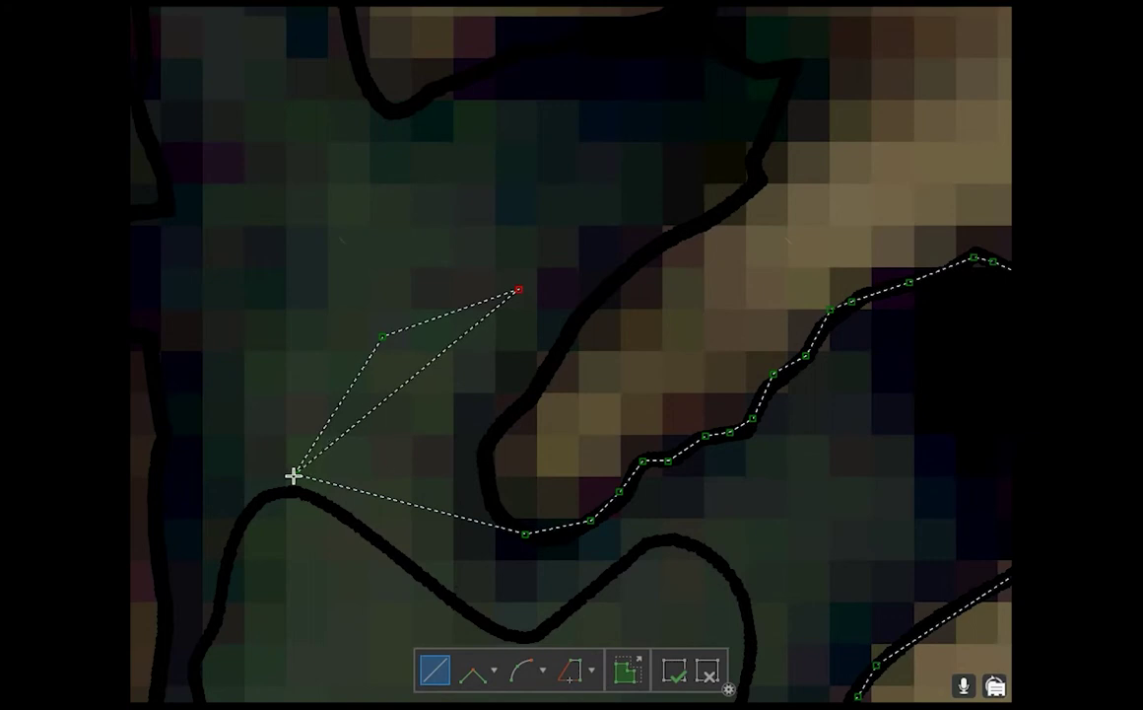
{"action": "mouse_move", "coordinate": [294, 475]}
{"action": "left_mouse_down"}
{"action": "mouse_move", "coordinate": [377, 468]}
{"action": "mouse_move", "coordinate": [473, 480]}
{"action": "mouse_move", "coordinate": [490, 498]}
{"action": "mouse_move", "coordinate": [329, 372]}
{"action": "mouse_move", "coordinate": [400, 485]}
{"action": "mouse_move", "coordinate": [500, 506]}
{"action": "mouse_move", "coordinate": [492, 511]}
{"action": "left_mouse_up"}
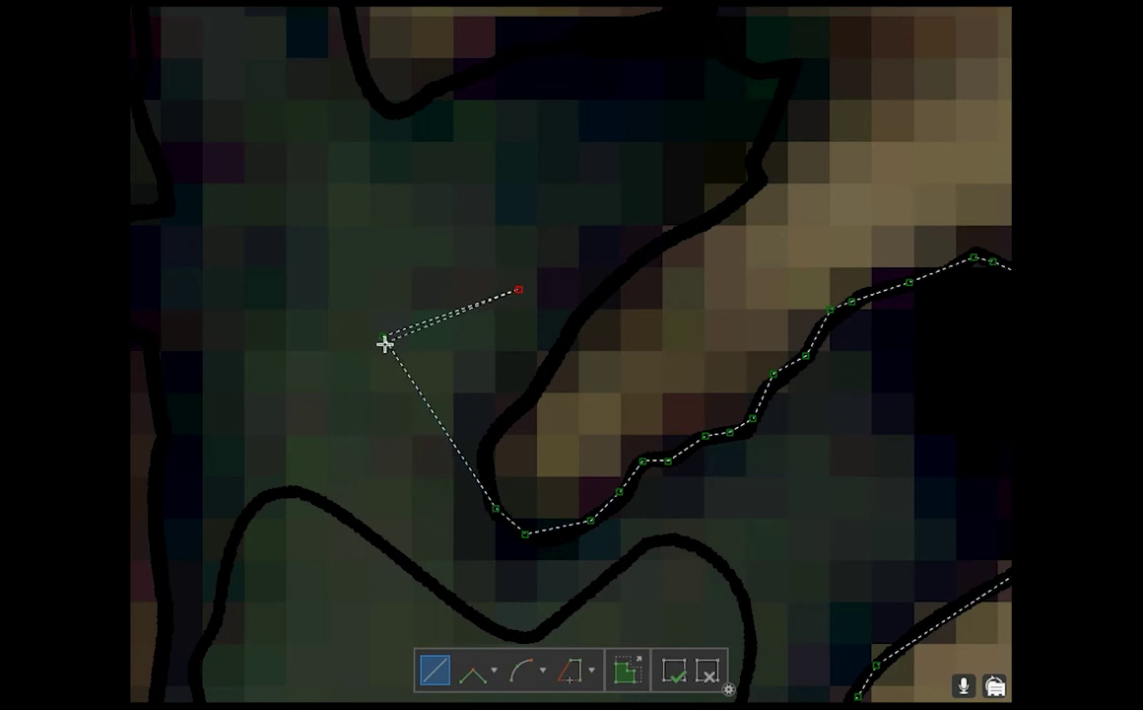
{"action": "left_click_drag", "start_coordinate": [383, 336], "coordinate": [484, 460]}
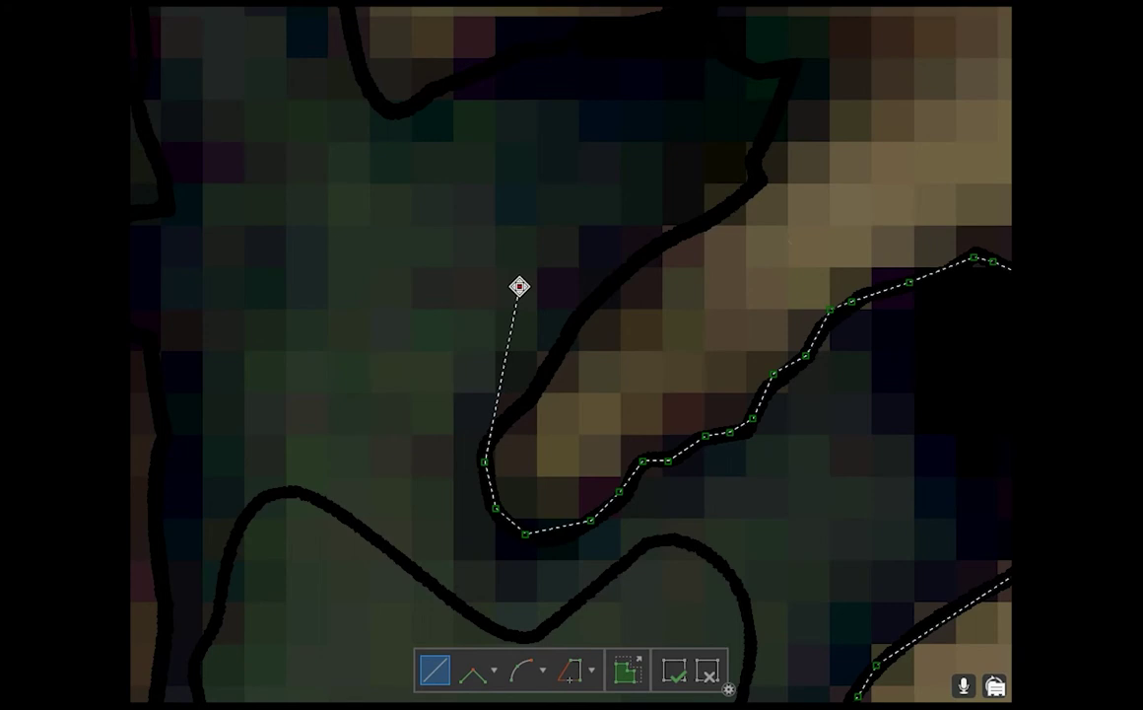
{"action": "left_click", "coordinate": [500, 421]}
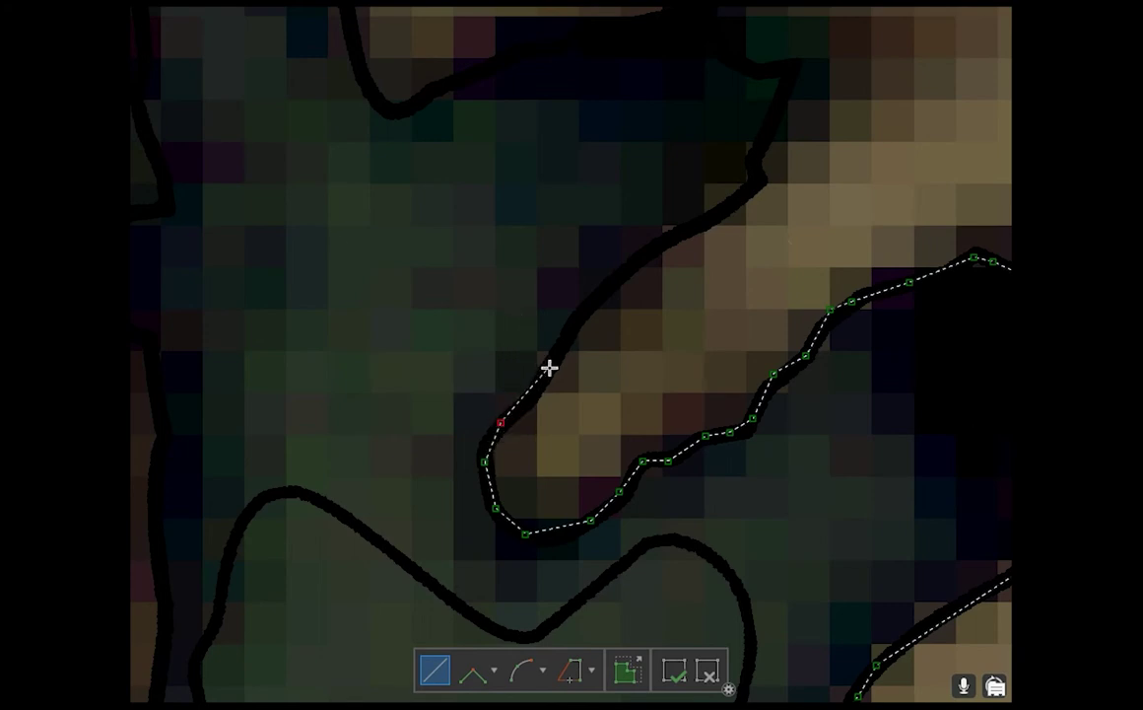
- Continue tracing the outermost contour northeast along the upper side of the land finger
{"action": "left_click", "coordinate": [590, 301]}
{"action": "left_click", "coordinate": [456, 226]}
{"action": "left_click", "coordinate": [578, 296]}
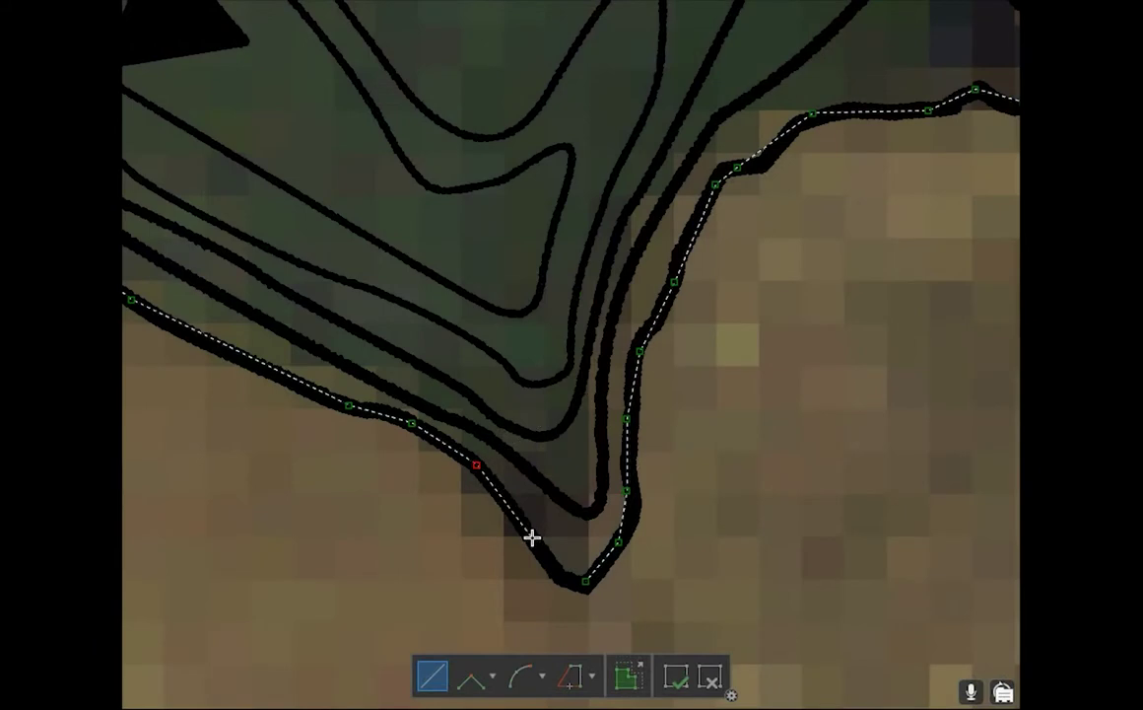
- Close the outermost contour at its starting vertex on the southern tip and finish the line
{"action": "left_click", "coordinate": [557, 570]}
{"action": "scroll", "coordinate": [588, 583], "scroll_direction": "up", "scroll_amount": 5}
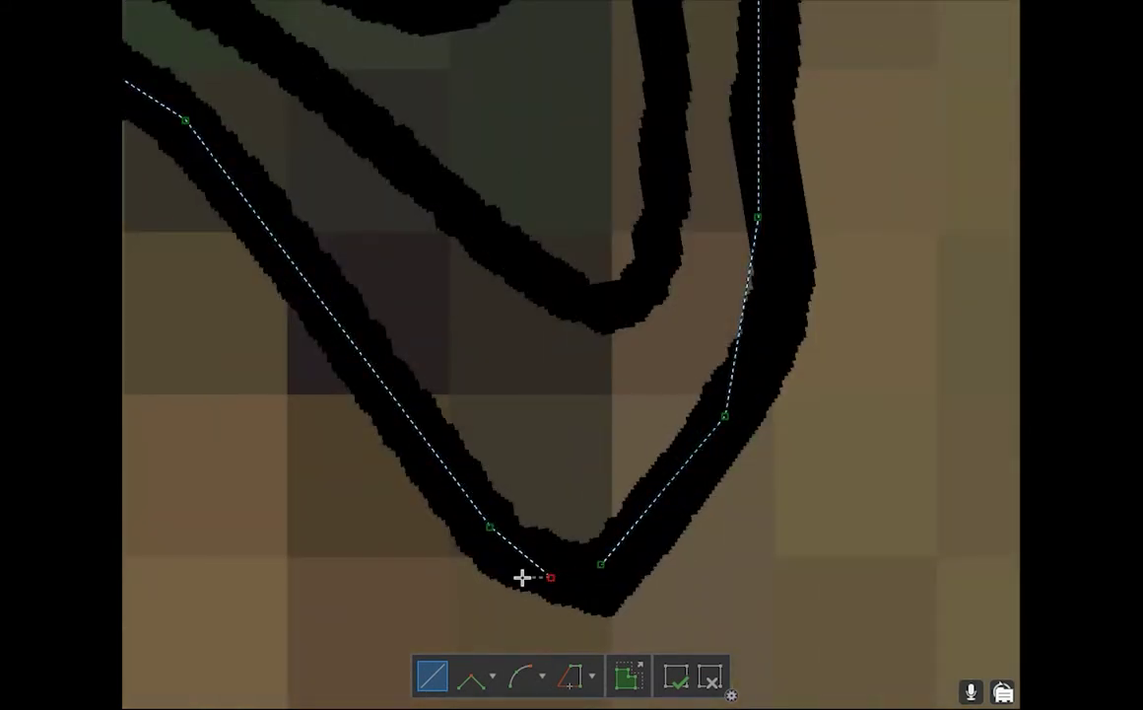
{"action": "left_click", "coordinate": [600, 563]}
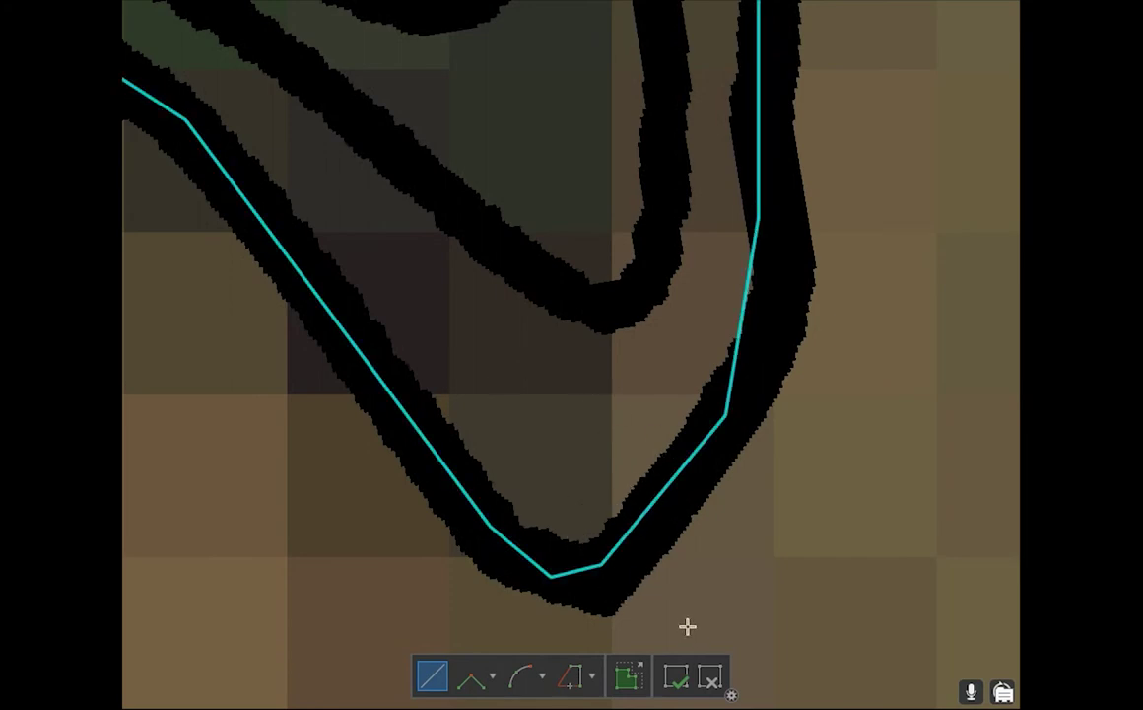
{"action": "scroll", "coordinate": [608, 570], "scroll_direction": "down", "scroll_amount": 10}
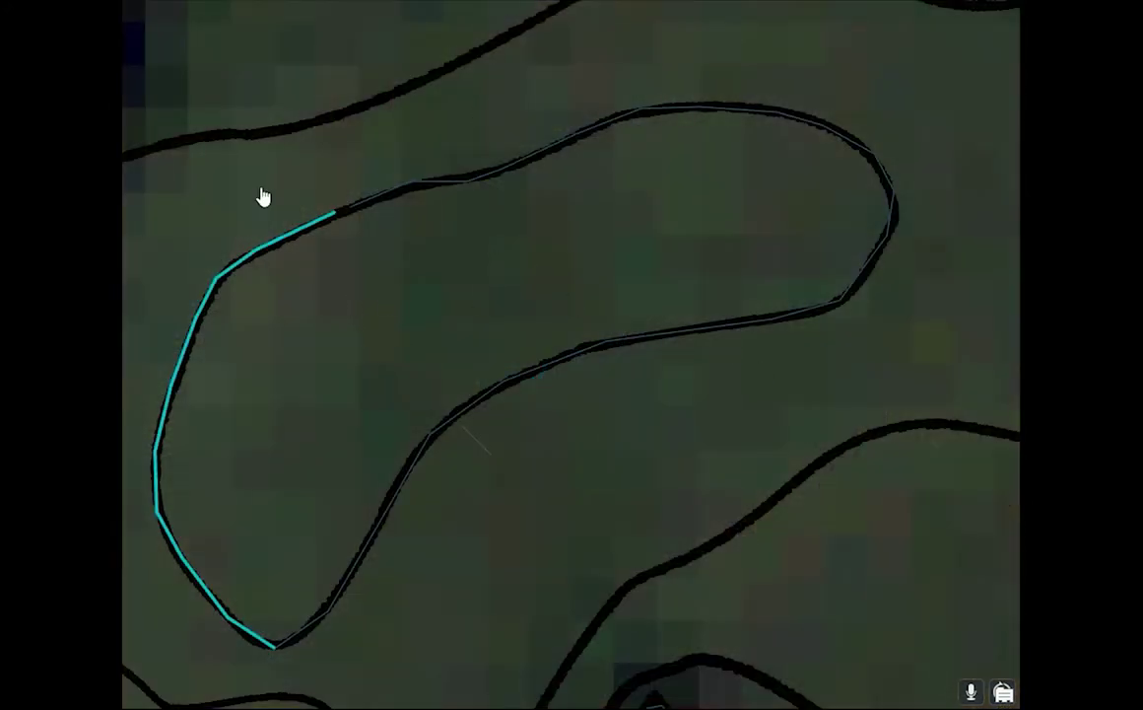
- Box-select the two pieces of the closed inner contour across the gap in its upper side
{"action": "left_click_drag", "start_coordinate": [370, 276], "coordinate": [483, 219]}
{"action": "scroll", "coordinate": [493, 290], "scroll_direction": "up", "scroll_amount": 2}
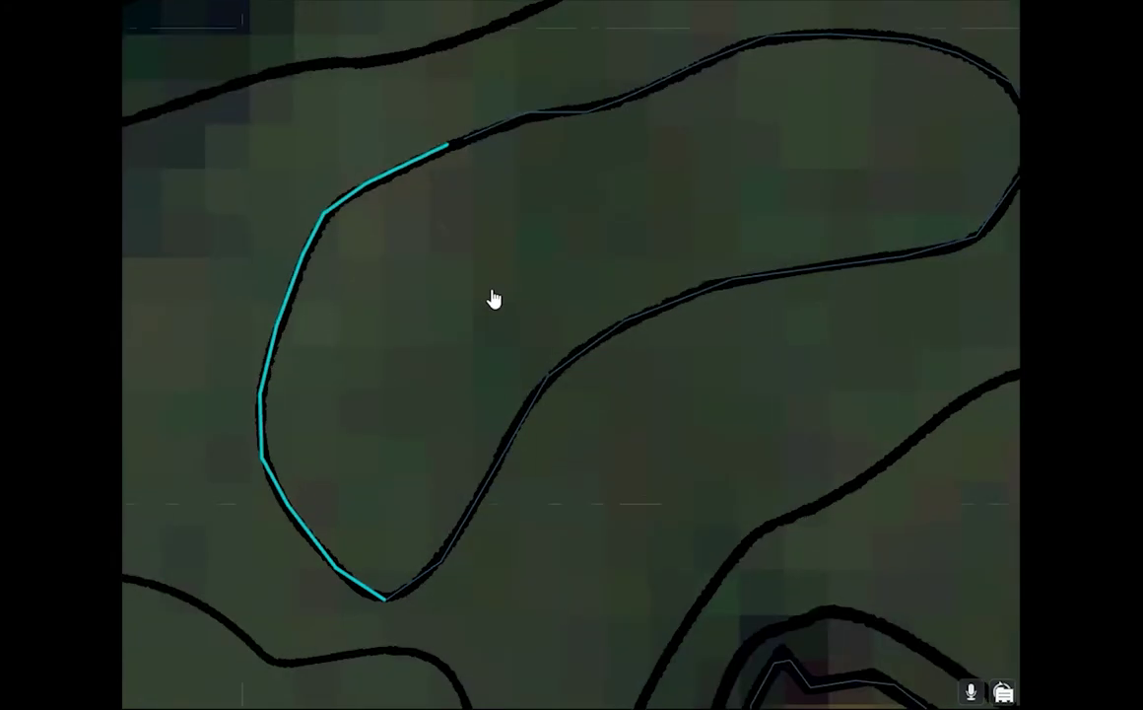
{"action": "scroll", "coordinate": [492, 271], "scroll_direction": "down", "scroll_amount": 2}
{"action": "scroll", "coordinate": [607, 220], "scroll_direction": "up", "scroll_amount": 2}
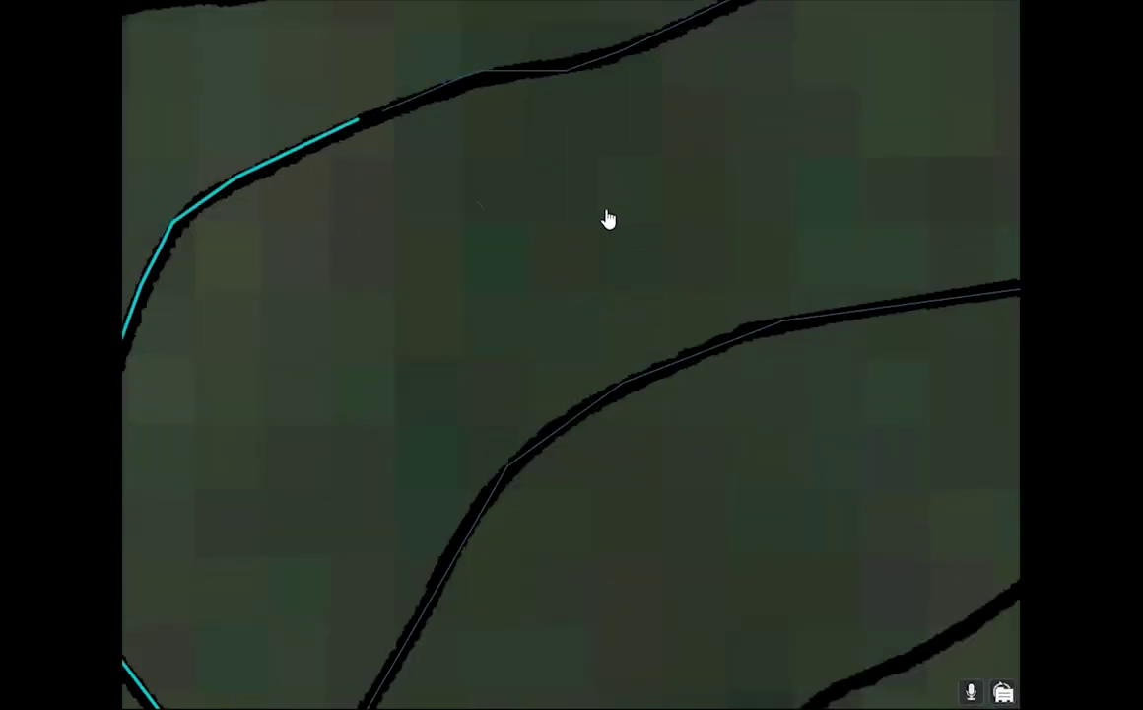
{"action": "scroll", "coordinate": [607, 220], "scroll_direction": "down", "scroll_amount": 2}
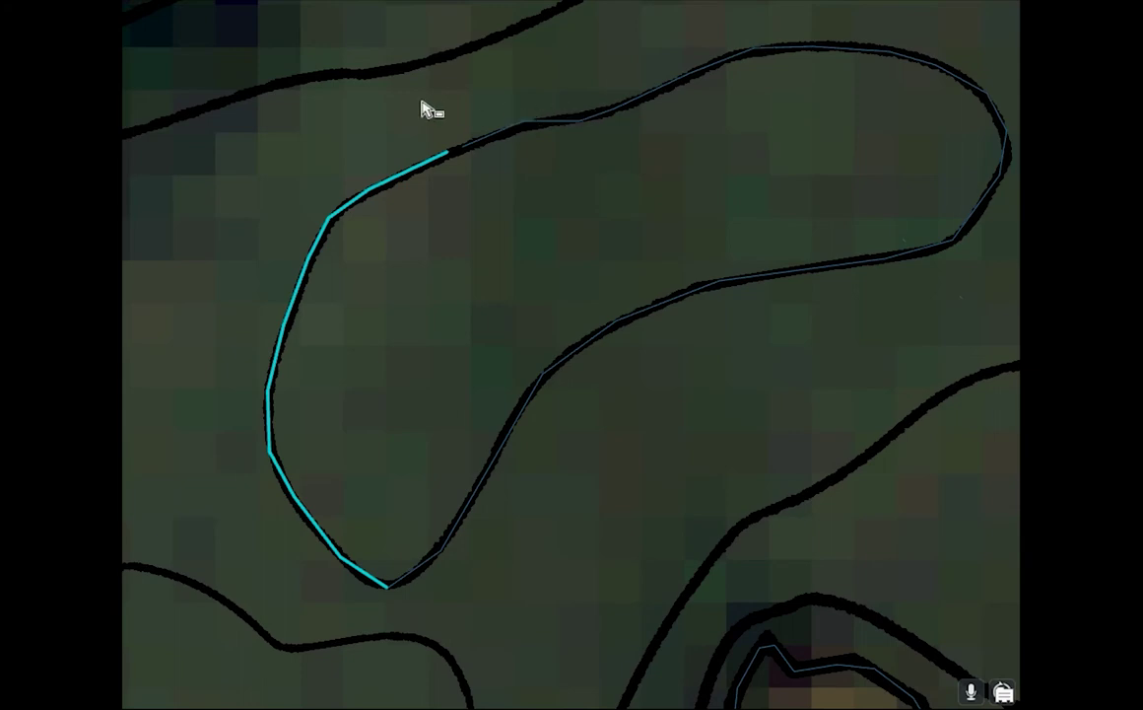
{"action": "left_click_drag", "start_coordinate": [399, 108], "coordinate": [512, 208]}
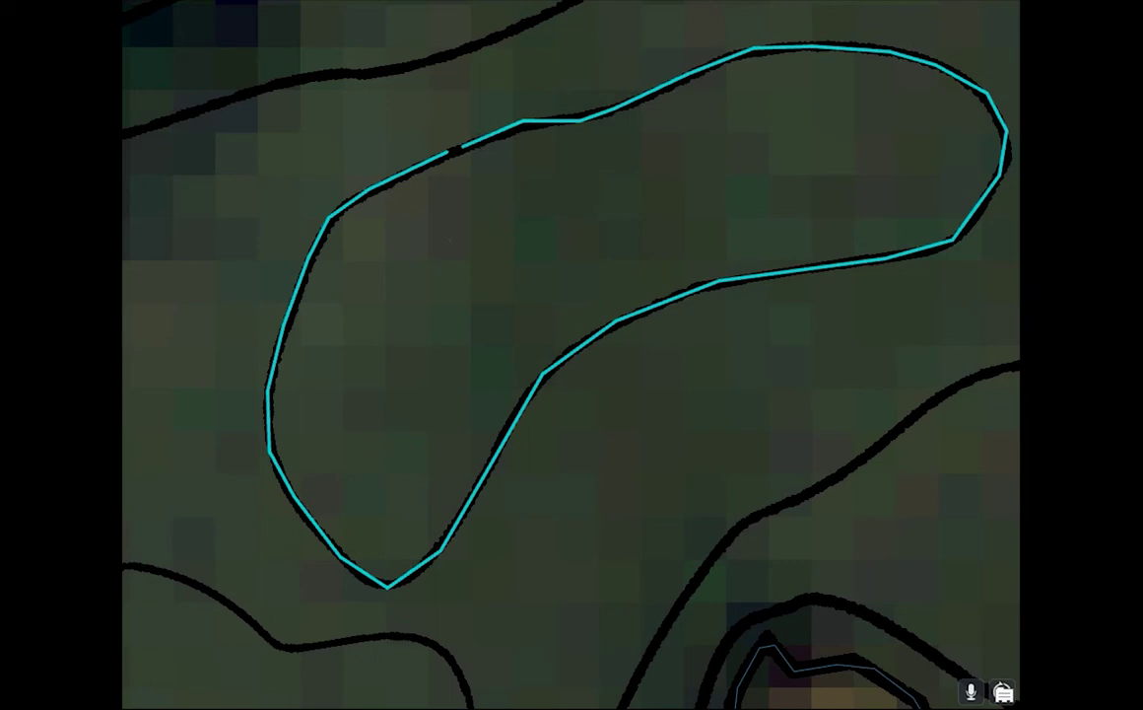
- Clear the selection and reselect the two pieces of the inner contour, singly and together
{"action": "left_click", "coordinate": [538, 129]}
{"action": "left_click", "coordinate": [484, 107]}
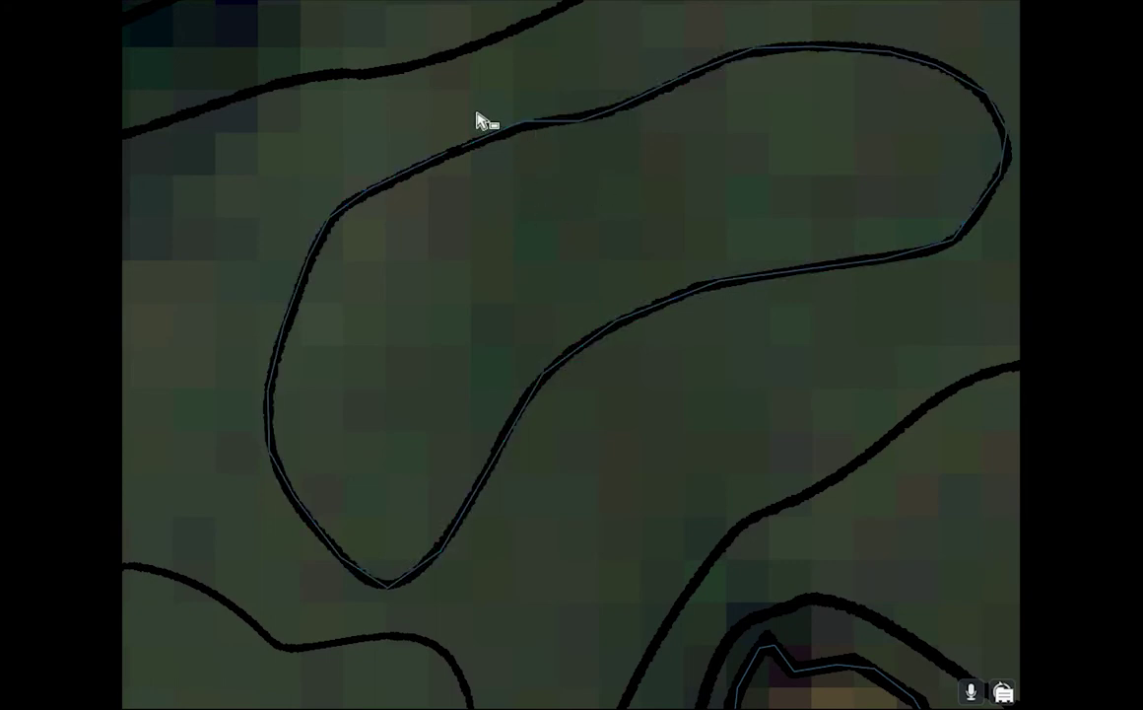
{"action": "left_click", "coordinate": [525, 197]}
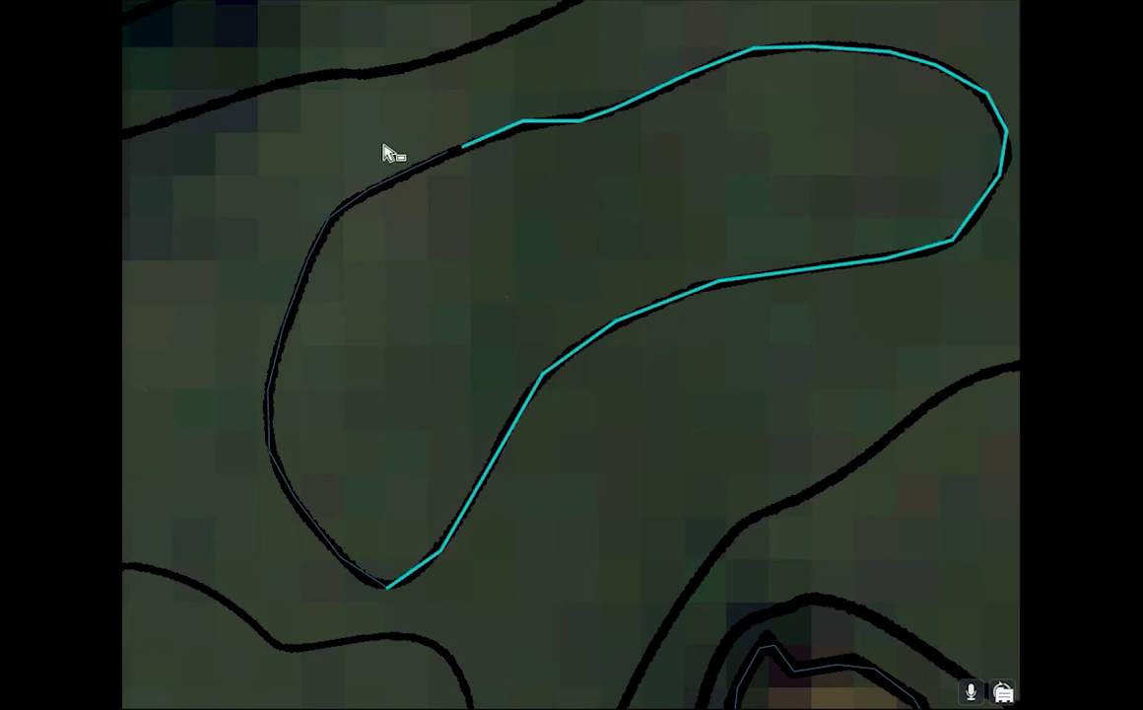
{"action": "left_click_drag", "start_coordinate": [332, 148], "coordinate": [465, 155]}
{"action": "left_click_drag", "start_coordinate": [529, 84], "coordinate": [555, 116]}
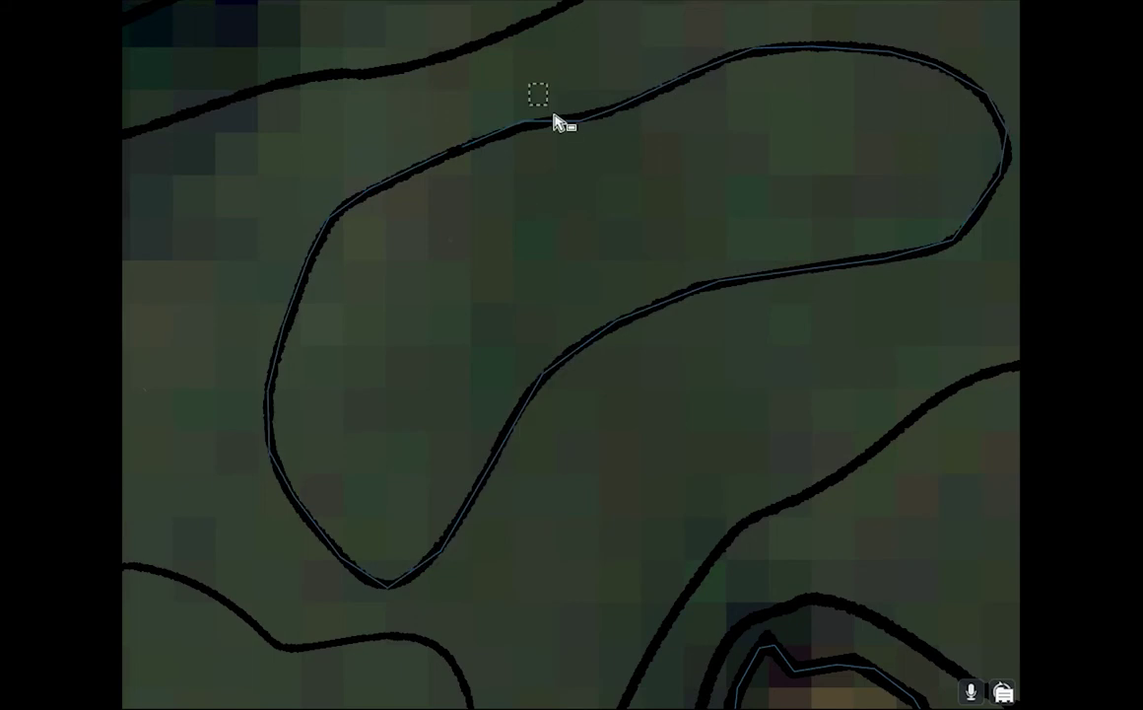
{"action": "left_click", "coordinate": [555, 121]}
{"action": "left_click", "coordinate": [520, 92]}
{"action": "left_click_drag", "start_coordinate": [526, 70], "coordinate": [613, 186]}
{"action": "left_click_drag", "start_coordinate": [422, 257], "coordinate": [519, 202]}
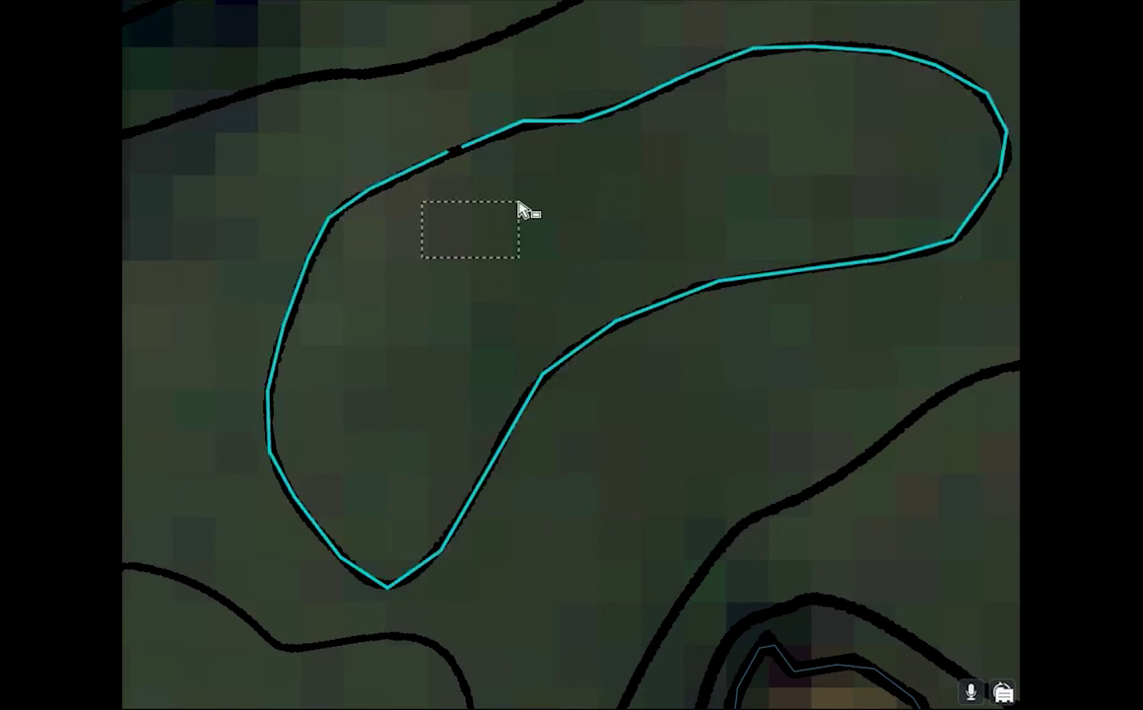
- Select both pieces of the closed inner contour again and open them for vertex editing
{"action": "scroll", "coordinate": [581, 307], "scroll_direction": "down", "scroll_amount": 5}
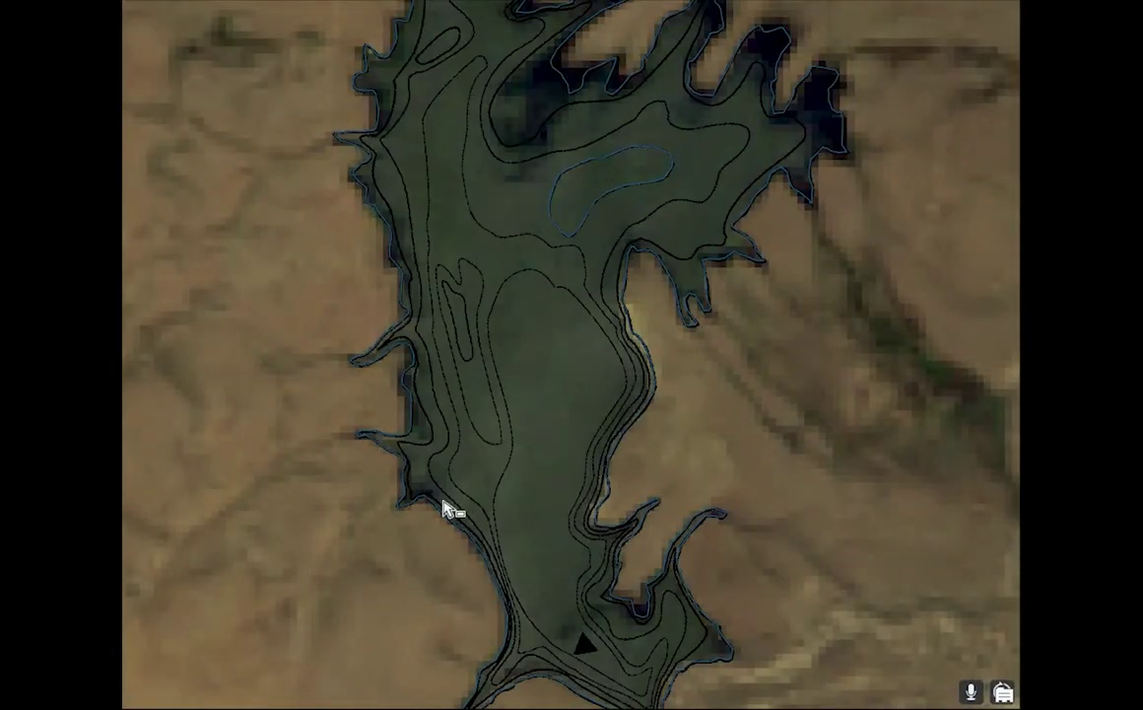
{"action": "scroll", "coordinate": [572, 133], "scroll_direction": "up", "scroll_amount": 5}
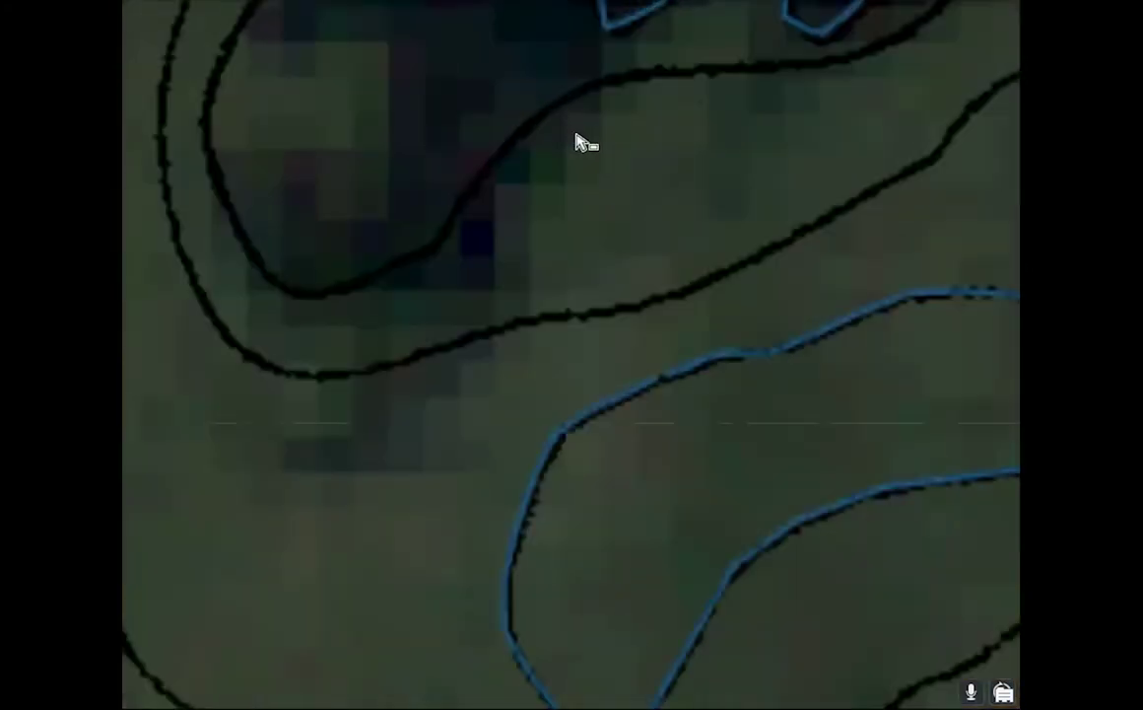
{"action": "left_click_drag", "start_coordinate": [683, 234], "coordinate": [414, 136]}
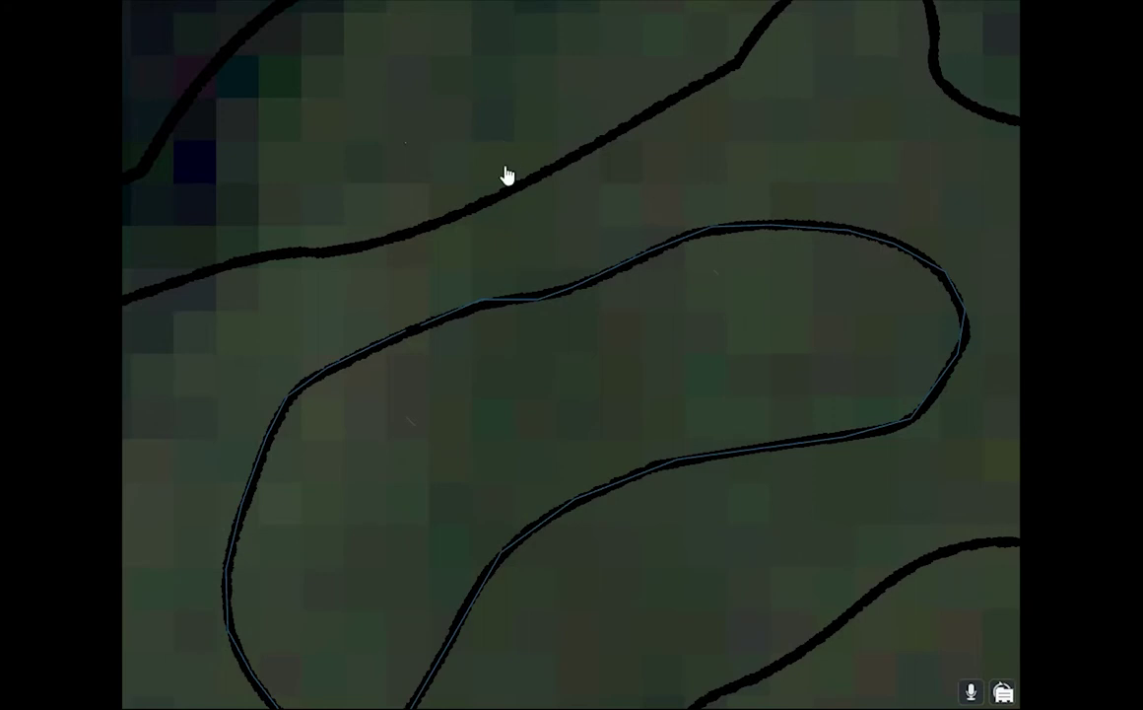
{"action": "left_click_drag", "start_coordinate": [604, 216], "coordinate": [598, 354]}
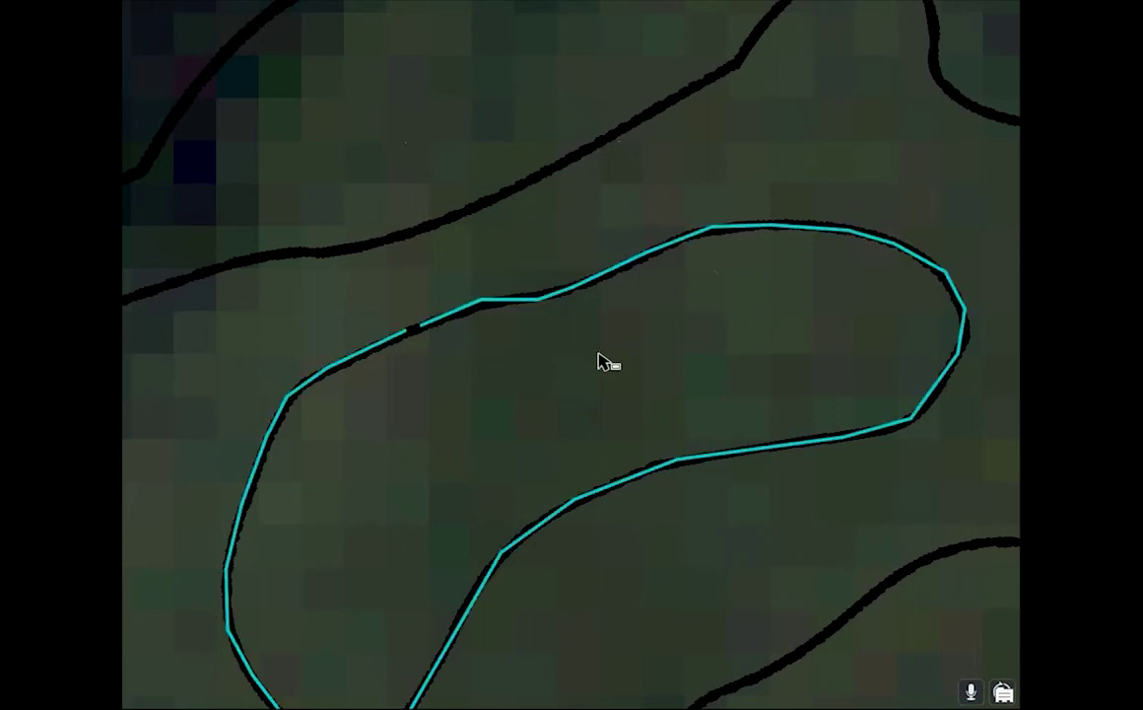
{"action": "left_click", "coordinate": [612, 4]}
{"action": "scroll", "coordinate": [492, 259], "scroll_direction": "up", "scroll_amount": 3}
{"action": "scroll", "coordinate": [496, 308], "scroll_direction": "down", "scroll_amount": 3}
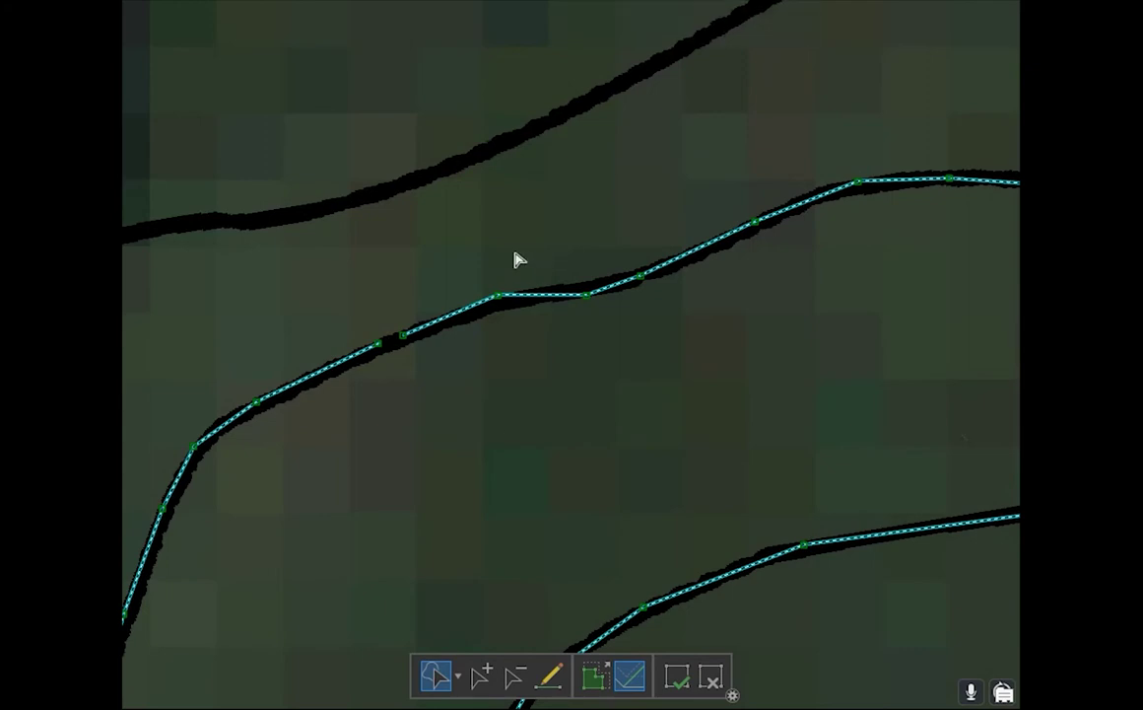
- Try to move the group of vertices along the inner contour's upper side northward
{"action": "mouse_move", "coordinate": [477, 248]}
{"action": "left_mouse_down"}
{"action": "mouse_move", "coordinate": [532, 351]}
{"action": "mouse_move", "coordinate": [454, 308]}
{"action": "mouse_move", "coordinate": [736, 273]}
{"action": "mouse_move", "coordinate": [720, 269]}
{"action": "left_mouse_up"}
{"action": "scroll", "coordinate": [517, 322], "scroll_direction": "down", "scroll_amount": 1}
{"action": "scroll", "coordinate": [519, 322], "scroll_direction": "down", "scroll_amount": 3}
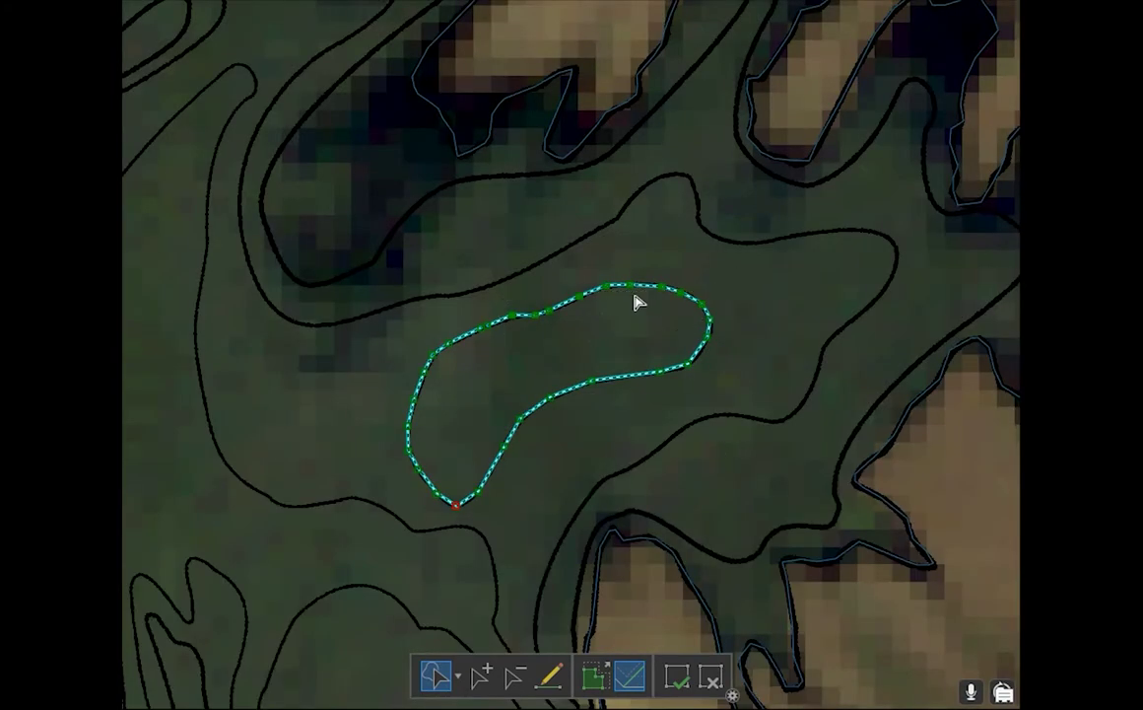
{"action": "left_click_drag", "start_coordinate": [630, 282], "coordinate": [602, 145]}
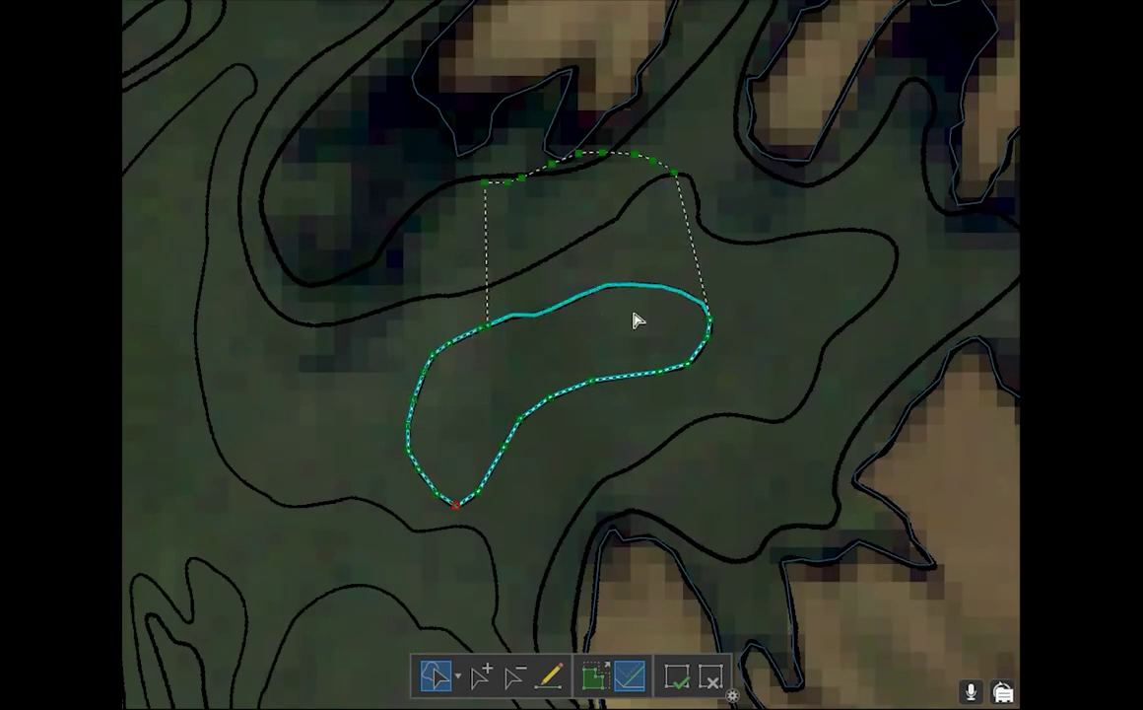
{"action": "scroll", "coordinate": [592, 325], "scroll_direction": "up", "scroll_amount": 6}
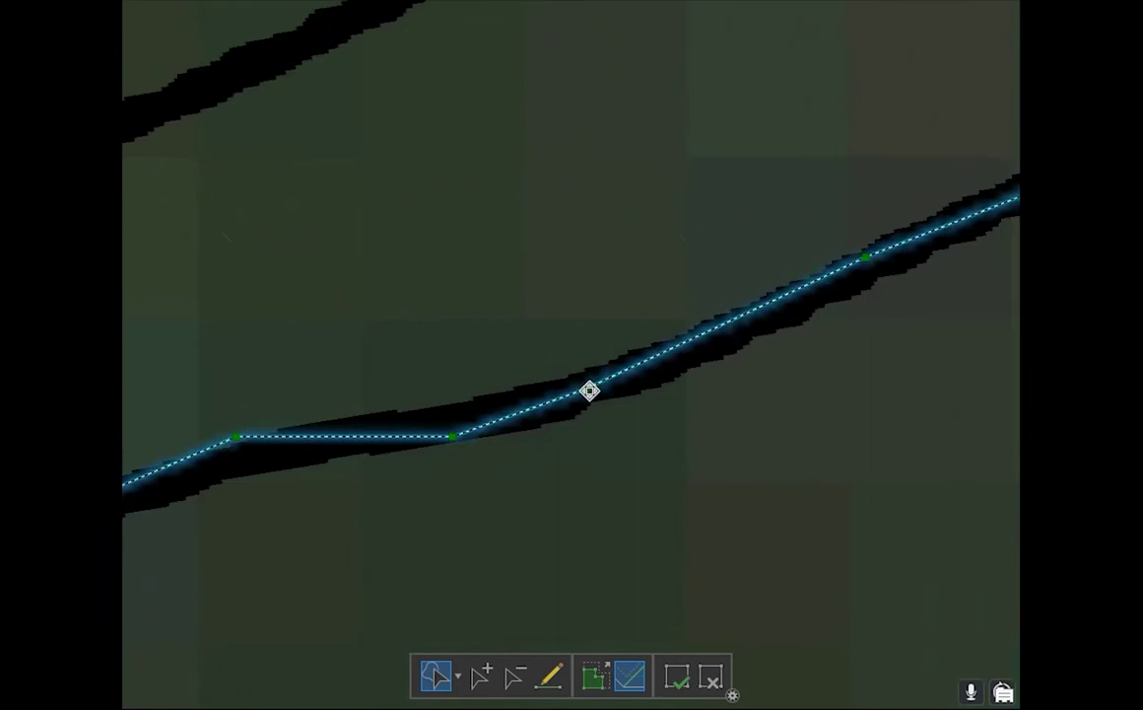
{"action": "left_click_drag", "start_coordinate": [572, 351], "coordinate": [872, 260]}
{"action": "left_click_drag", "start_coordinate": [801, 387], "coordinate": [615, 355]}
{"action": "scroll", "coordinate": [616, 355], "scroll_direction": "down", "scroll_amount": 4}
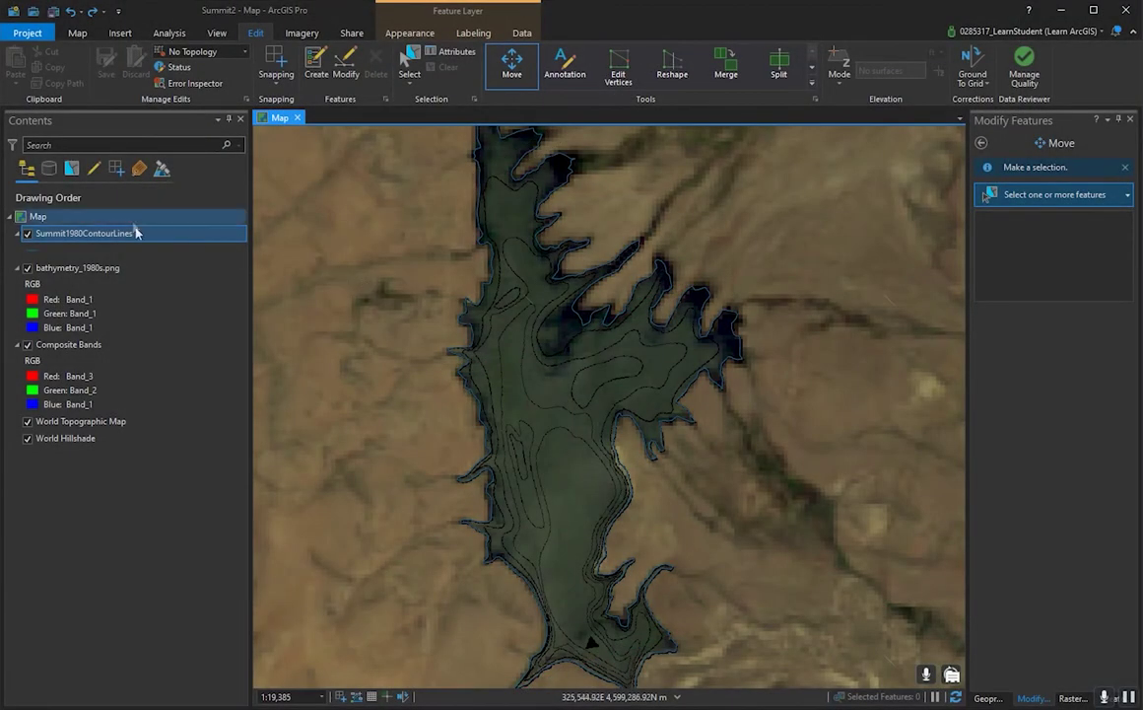
- Open the Summit1980ContourLines attribute table and shrink it to leave more room for the map
{"action": "right_click", "coordinate": [140, 237]}
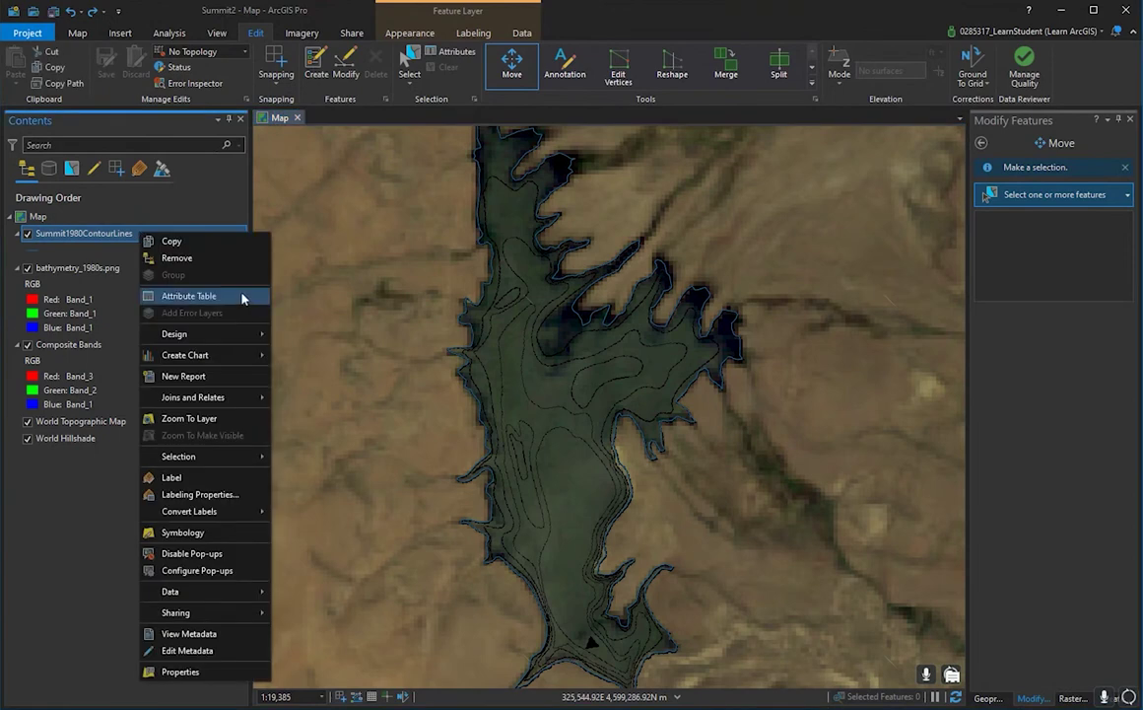
{"action": "left_click", "coordinate": [190, 297]}
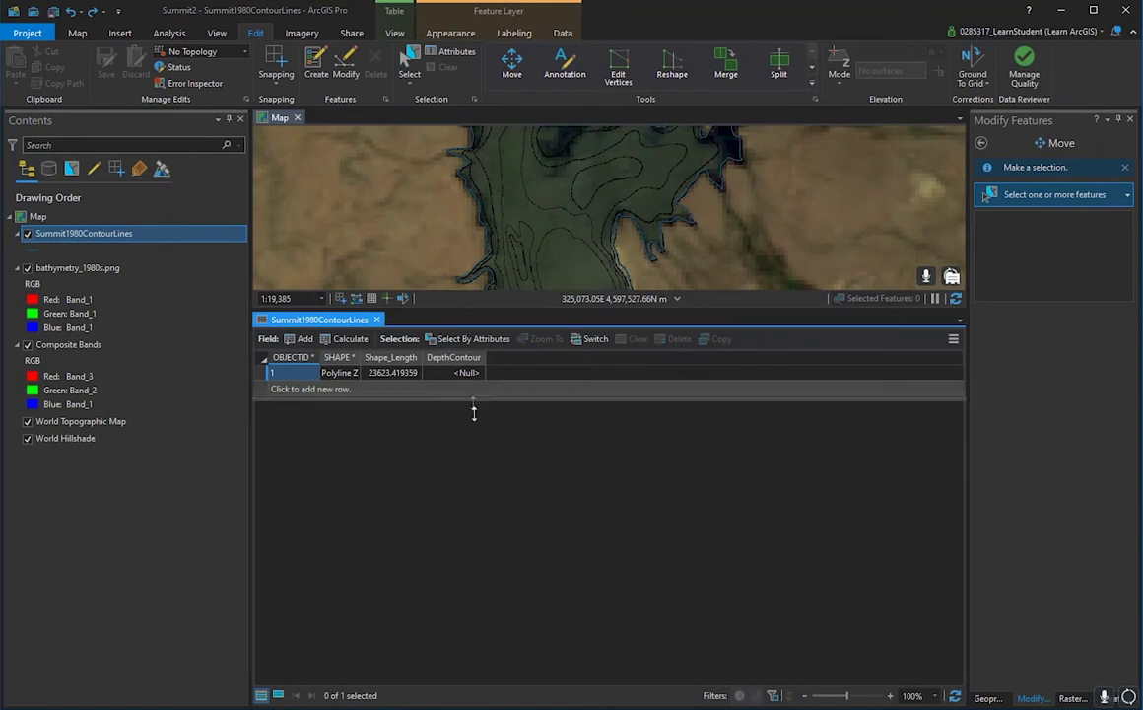
{"action": "left_click_drag", "start_coordinate": [474, 412], "coordinate": [487, 571]}
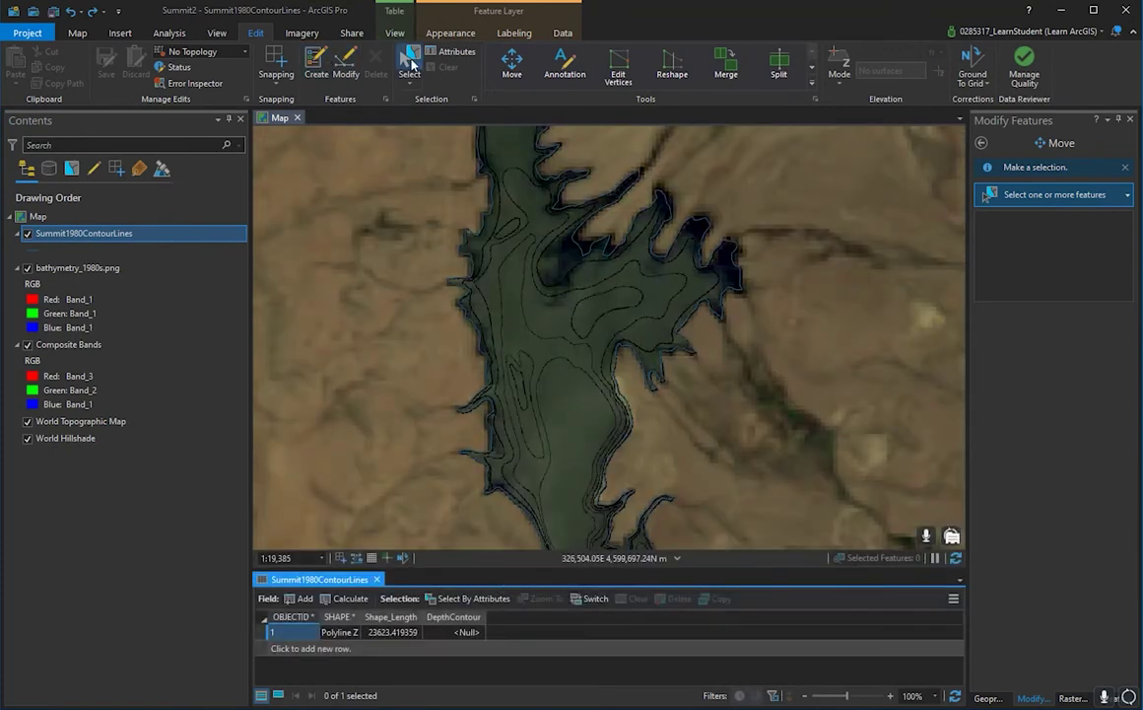
- Set the DepthContour value of the outermost contour line to 0 and save the edits
{"action": "left_click", "coordinate": [409, 61]}
{"action": "left_click_drag", "start_coordinate": [448, 210], "coordinate": [489, 255]}
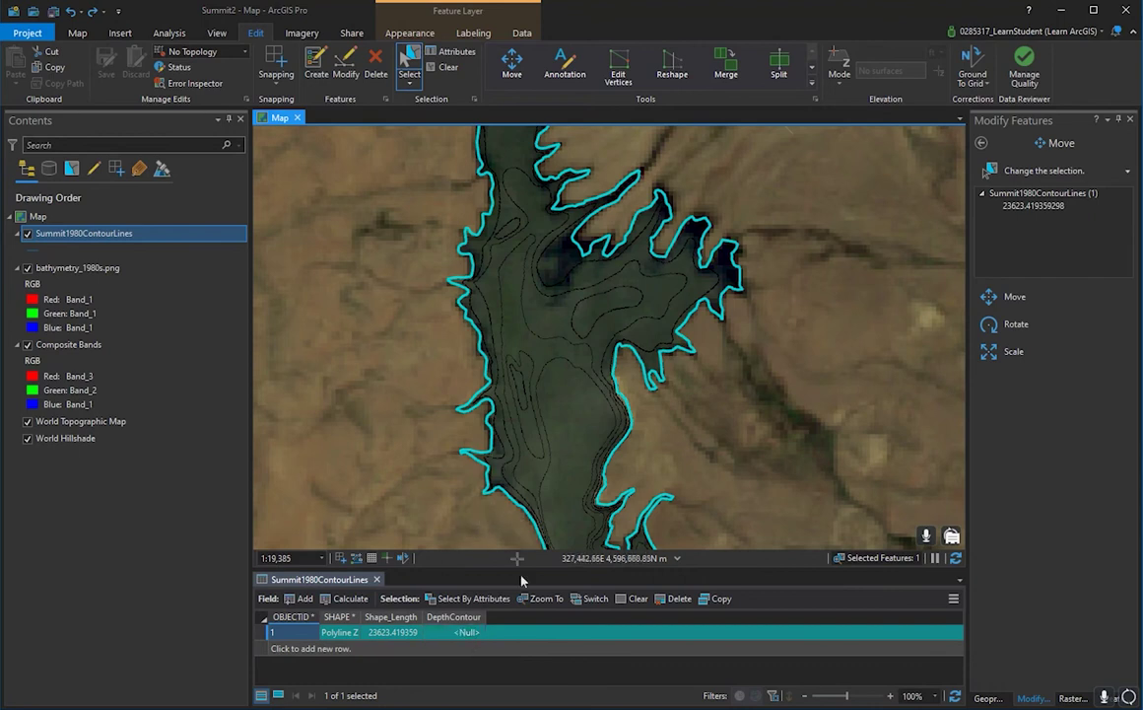
{"action": "double_click", "coordinate": [461, 635]}
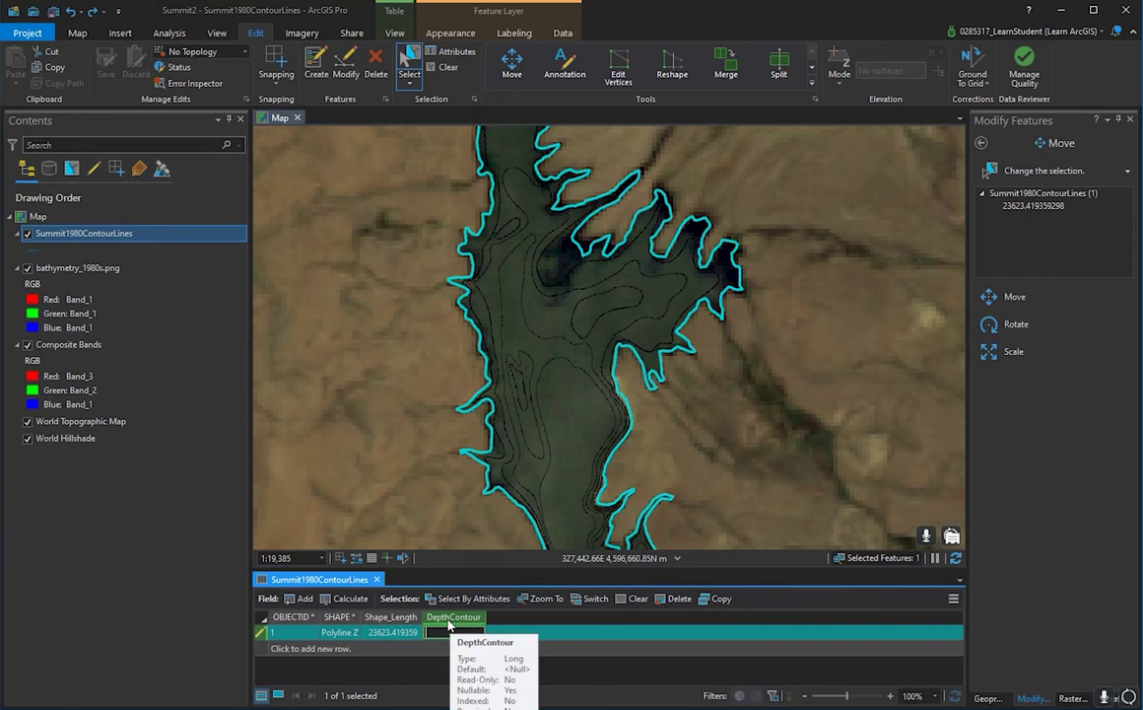
{"action": "key", "text": "Return"}
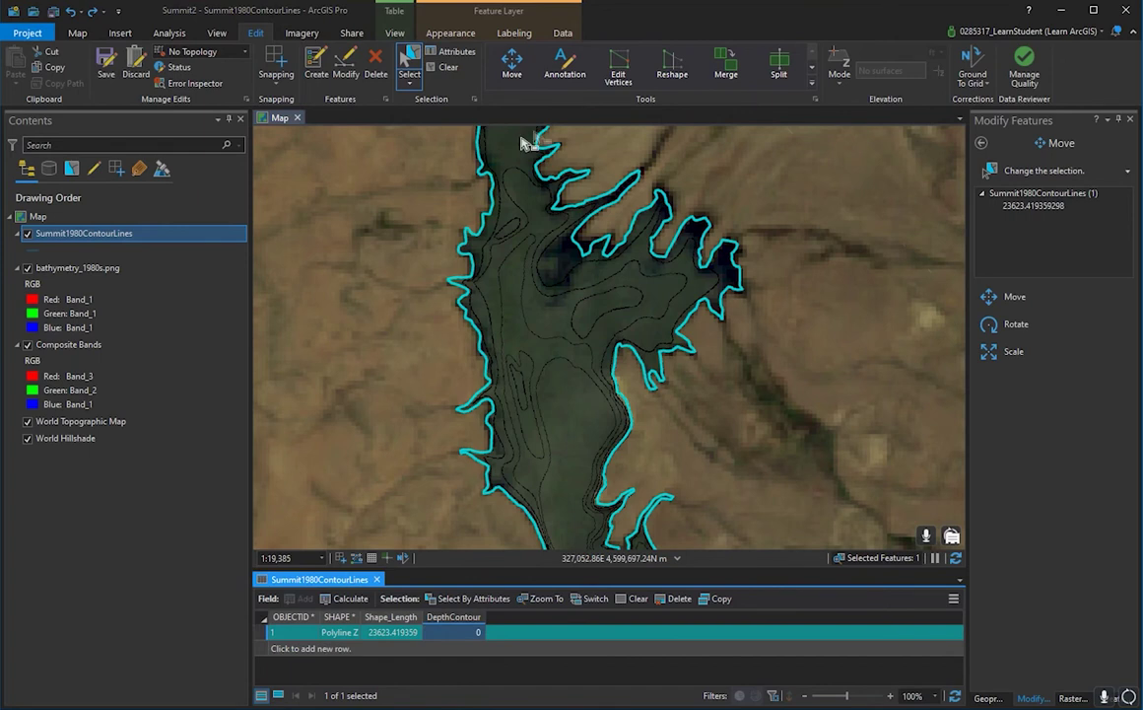
{"action": "left_click", "coordinate": [104, 61]}
{"action": "left_click", "coordinate": [583, 375]}
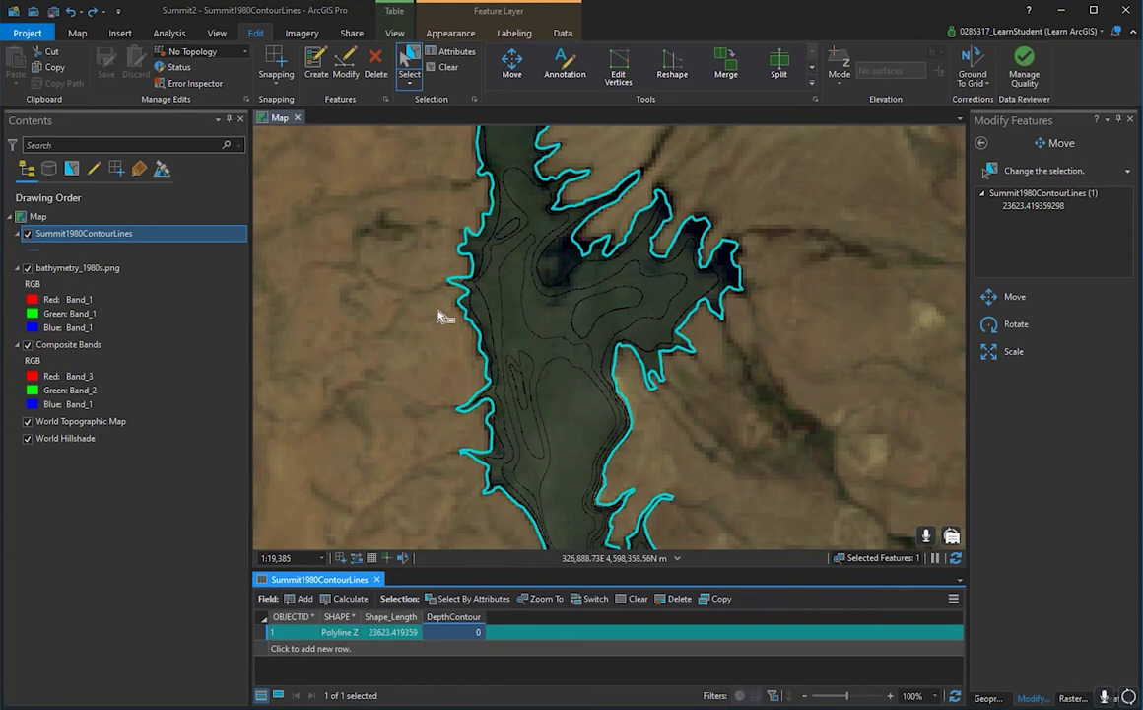
{"action": "scroll", "coordinate": [566, 365], "scroll_direction": "up", "scroll_amount": 6}
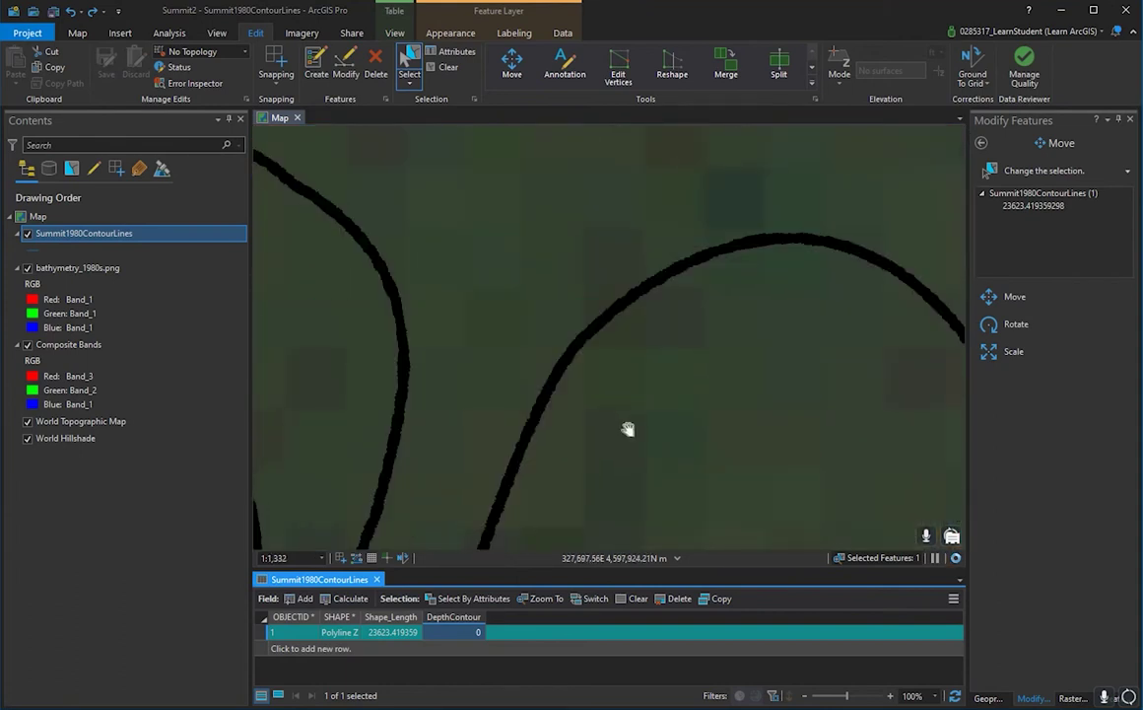
{"action": "scroll", "coordinate": [645, 325], "scroll_direction": "down", "scroll_amount": 2}
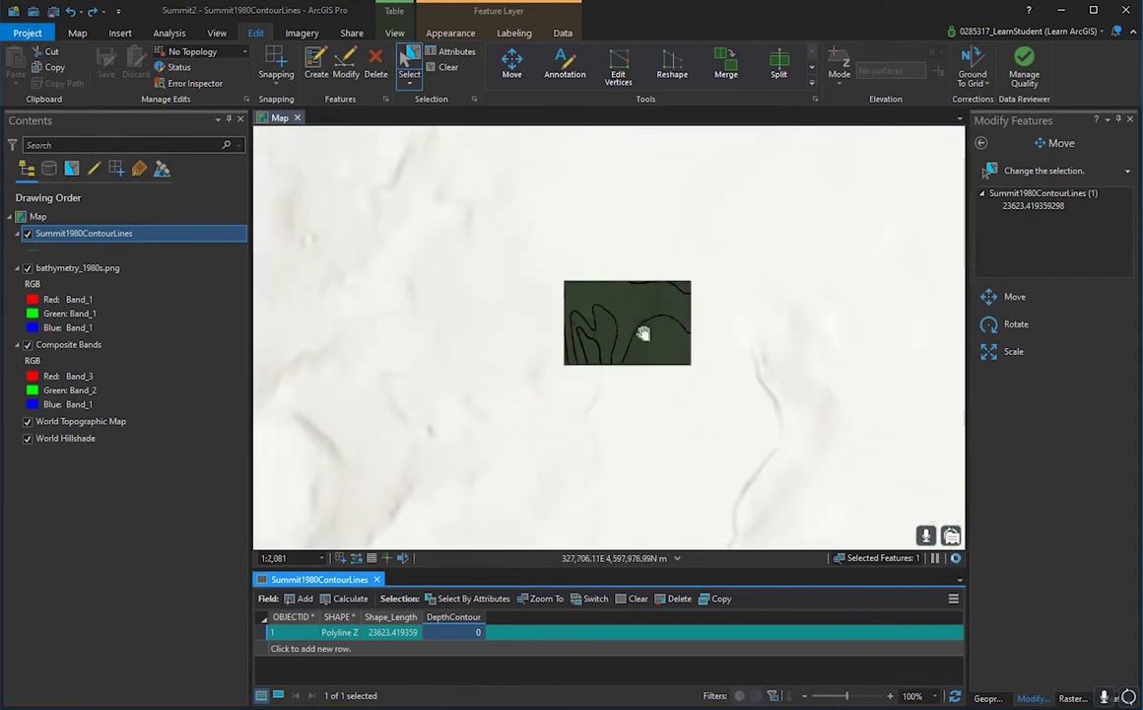
{"action": "scroll", "coordinate": [643, 333], "scroll_direction": "down", "scroll_amount": 3}
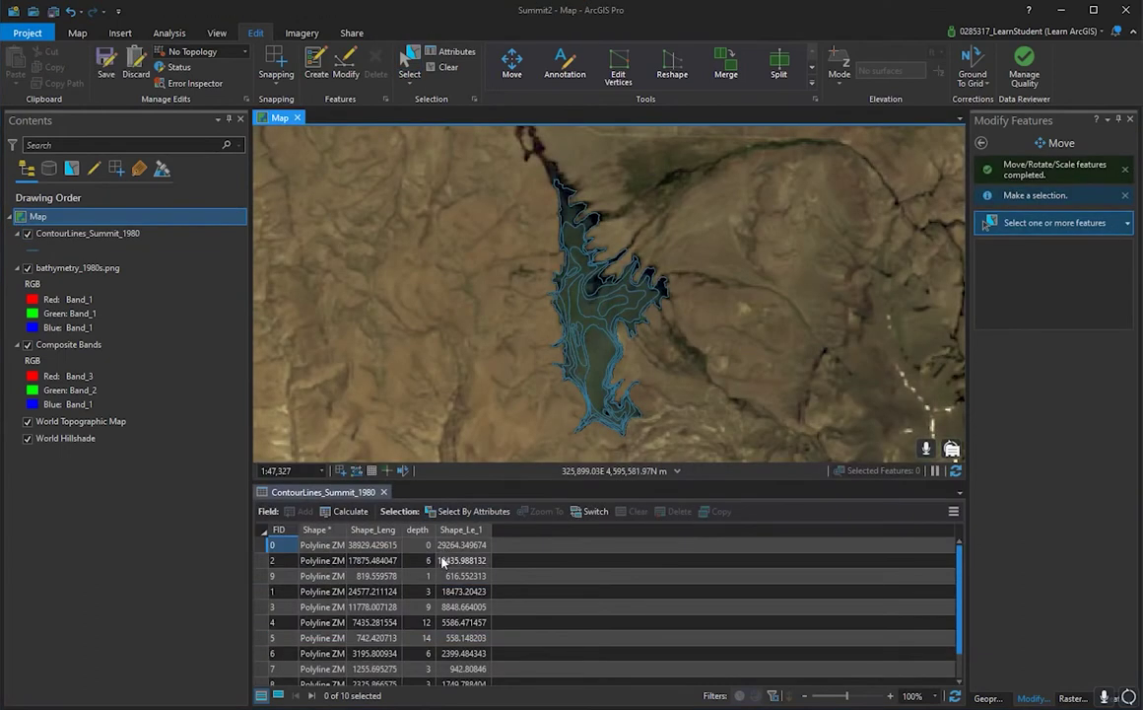
- Review the depth values in the ContourLines_Summit_1980 table and save the layer's edits
{"action": "scroll", "coordinate": [442, 562], "scroll_direction": "down", "scroll_amount": 1}
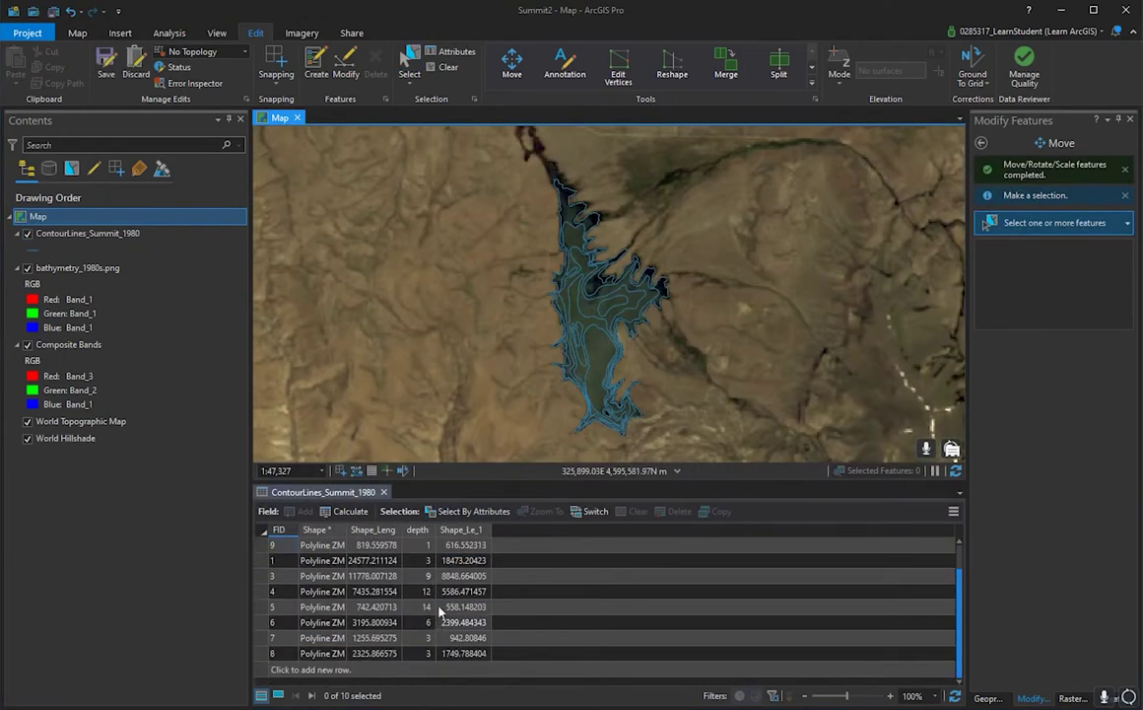
{"action": "scroll", "coordinate": [596, 357], "scroll_direction": "up", "scroll_amount": 5}
{"action": "scroll", "coordinate": [623, 302], "scroll_direction": "down", "scroll_amount": 2}
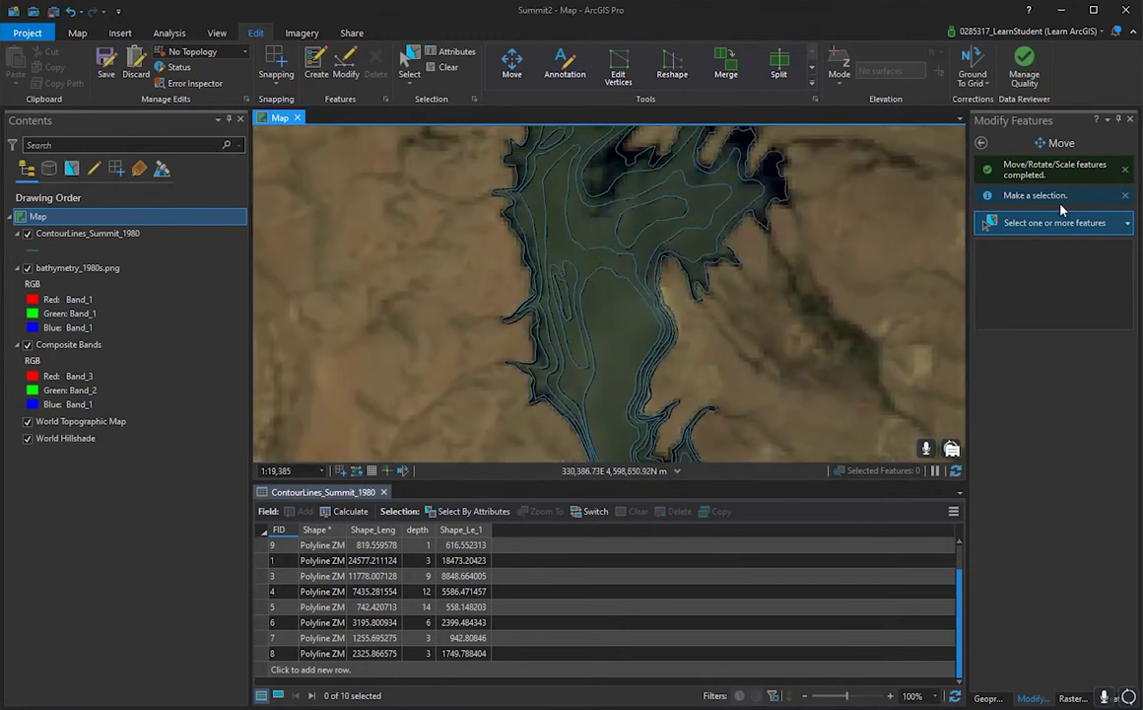
{"action": "left_click", "coordinate": [108, 67]}
{"action": "left_click", "coordinate": [542, 342]}
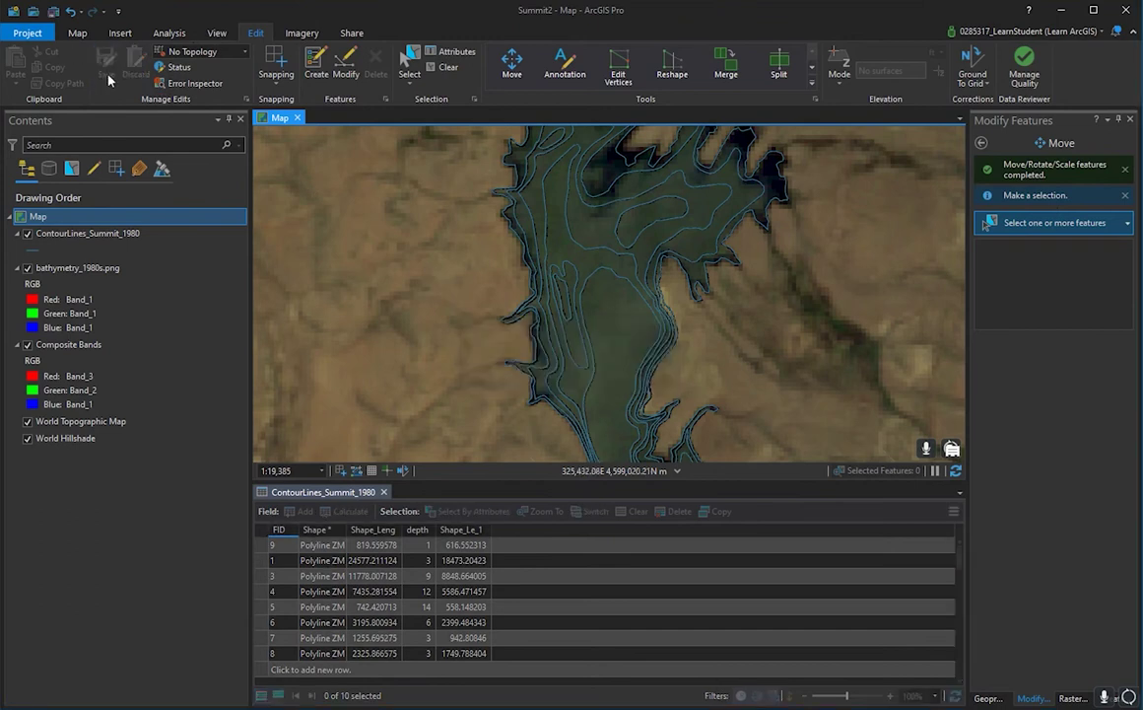
- Create a polygon feature class in MyProject6.gdb with Polygon_Summit_1980 as both its name and alias, keeping the default geometry options
{"action": "left_click", "coordinate": [217, 34]}
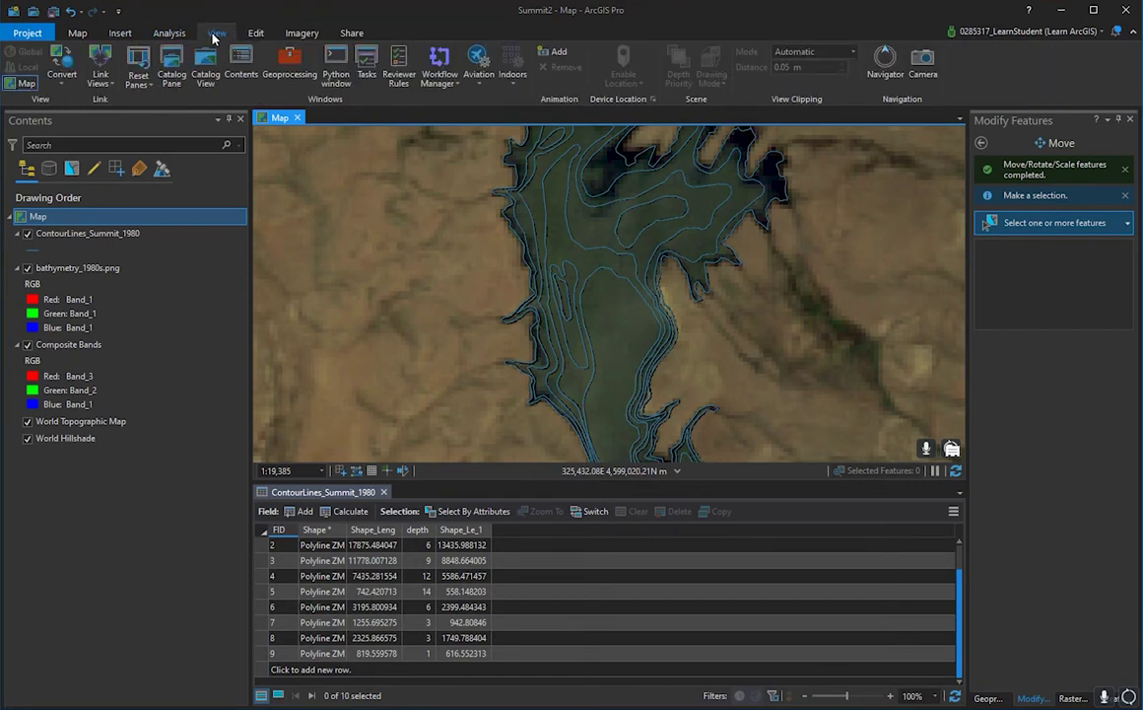
{"action": "left_click", "coordinate": [172, 63]}
{"action": "right_click", "coordinate": [926, 166]}
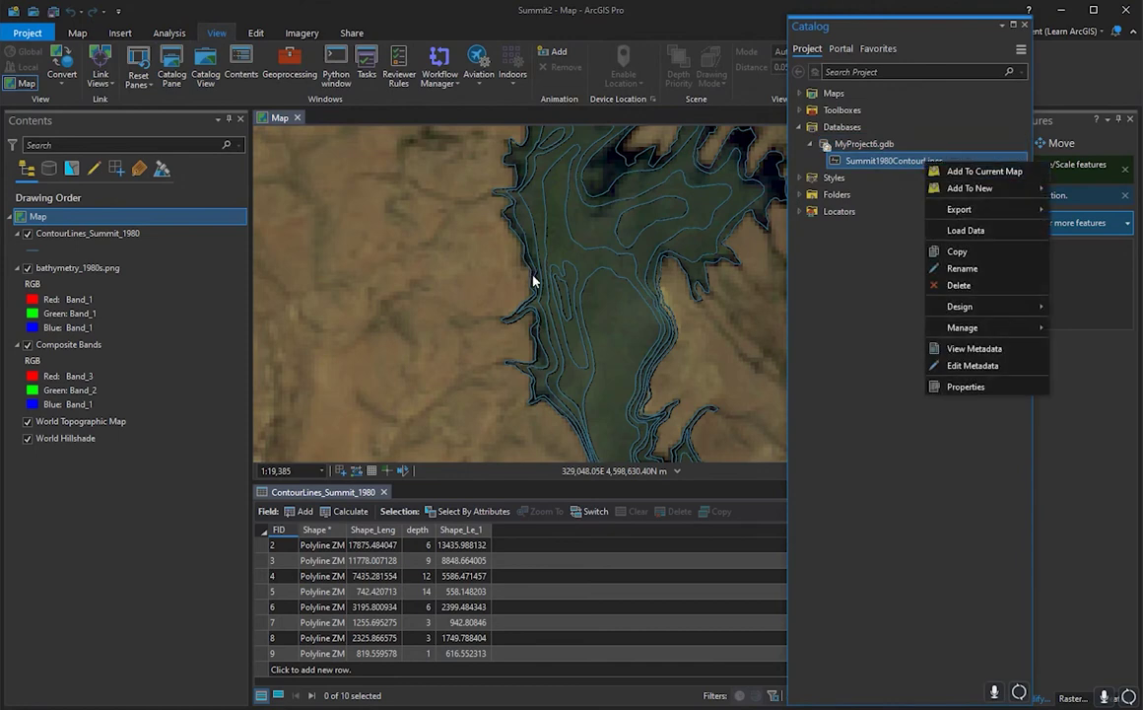
{"action": "mouse_move", "coordinate": [973, 209]}
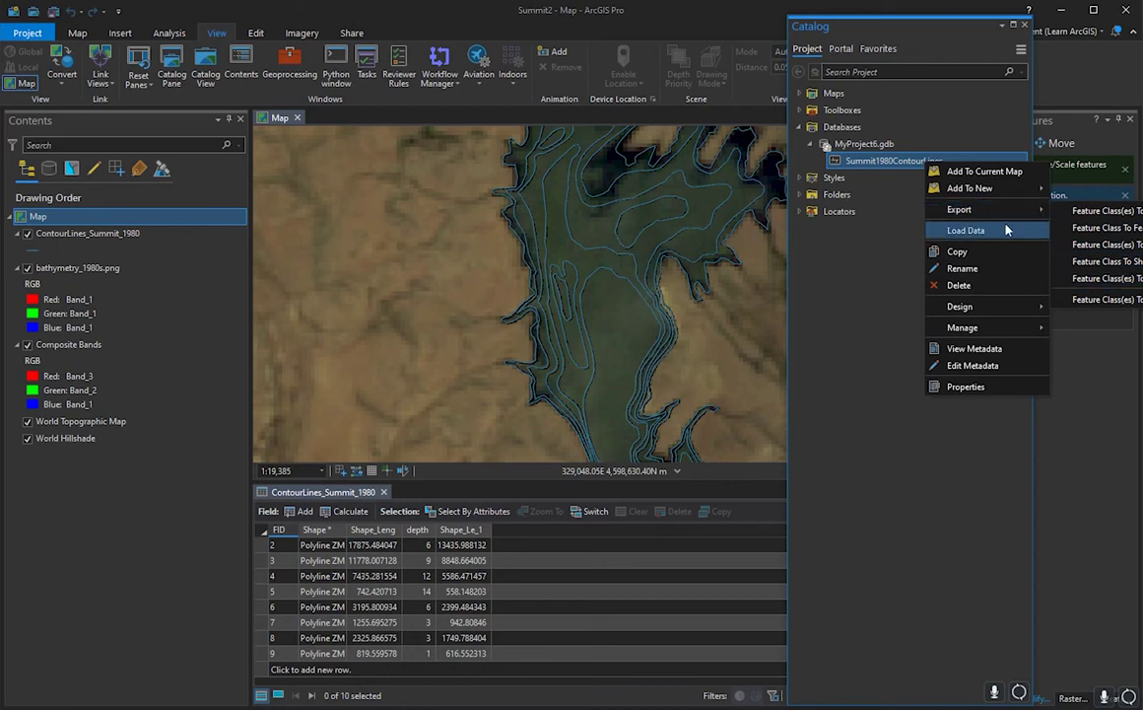
{"action": "left_click", "coordinate": [852, 148]}
{"action": "right_click", "coordinate": [852, 146]}
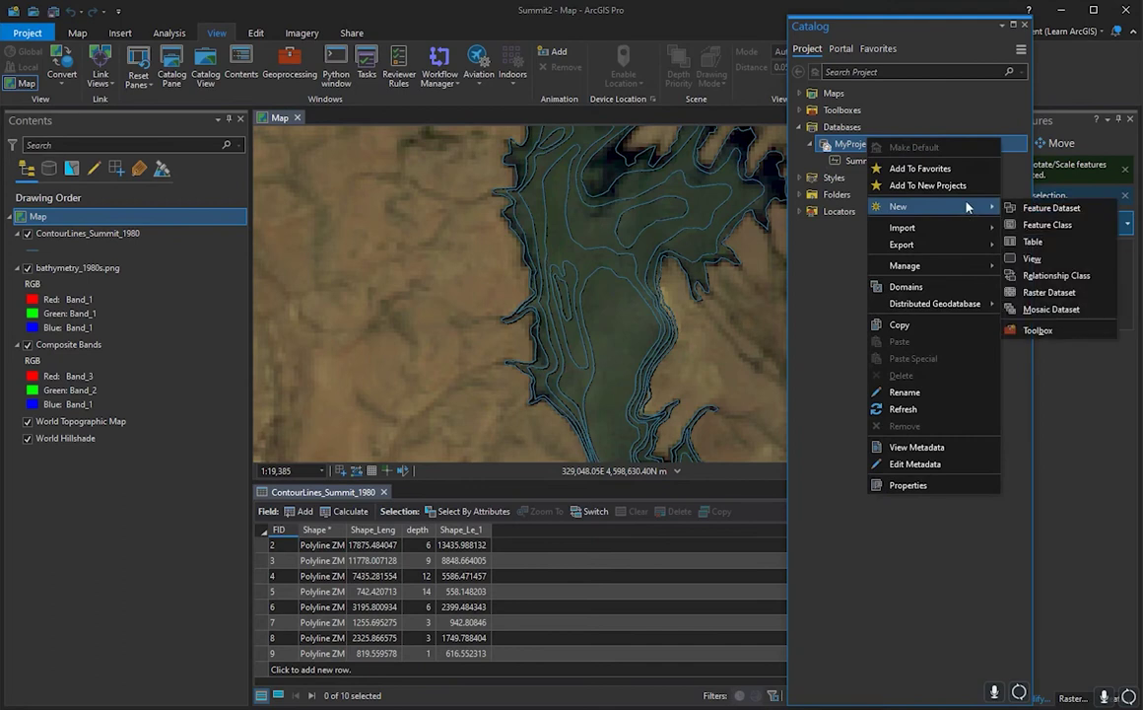
{"action": "left_click", "coordinate": [1024, 223]}
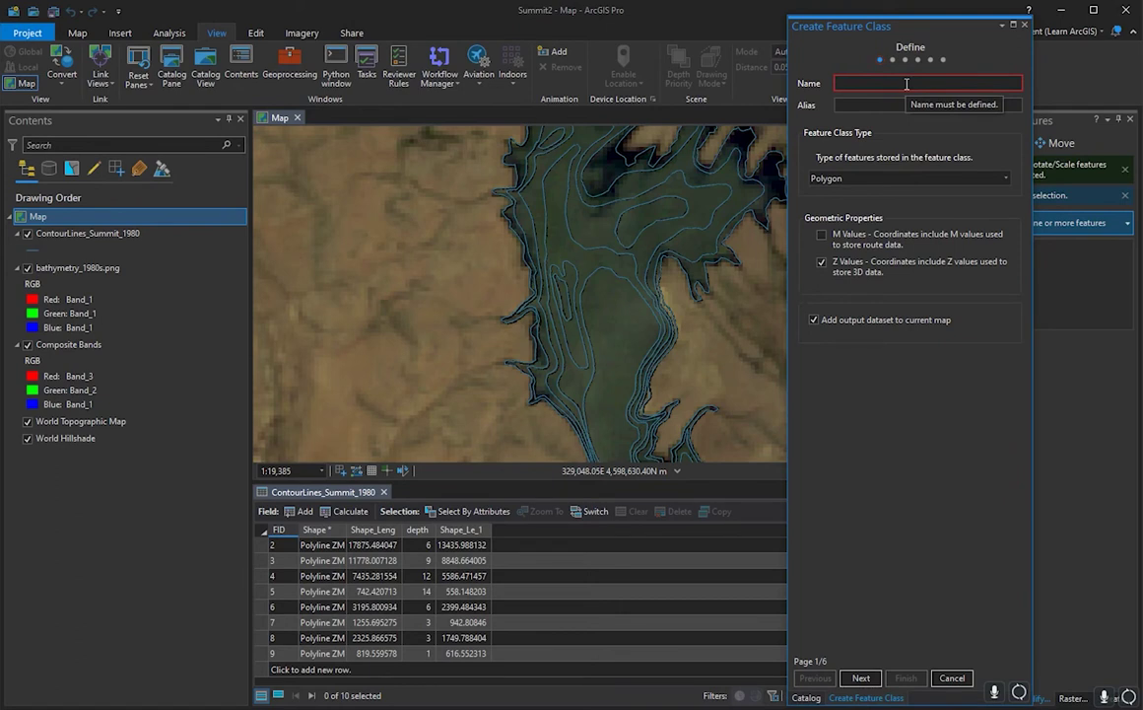
{"action": "type", "text": "Polygon_Summit_1980"}
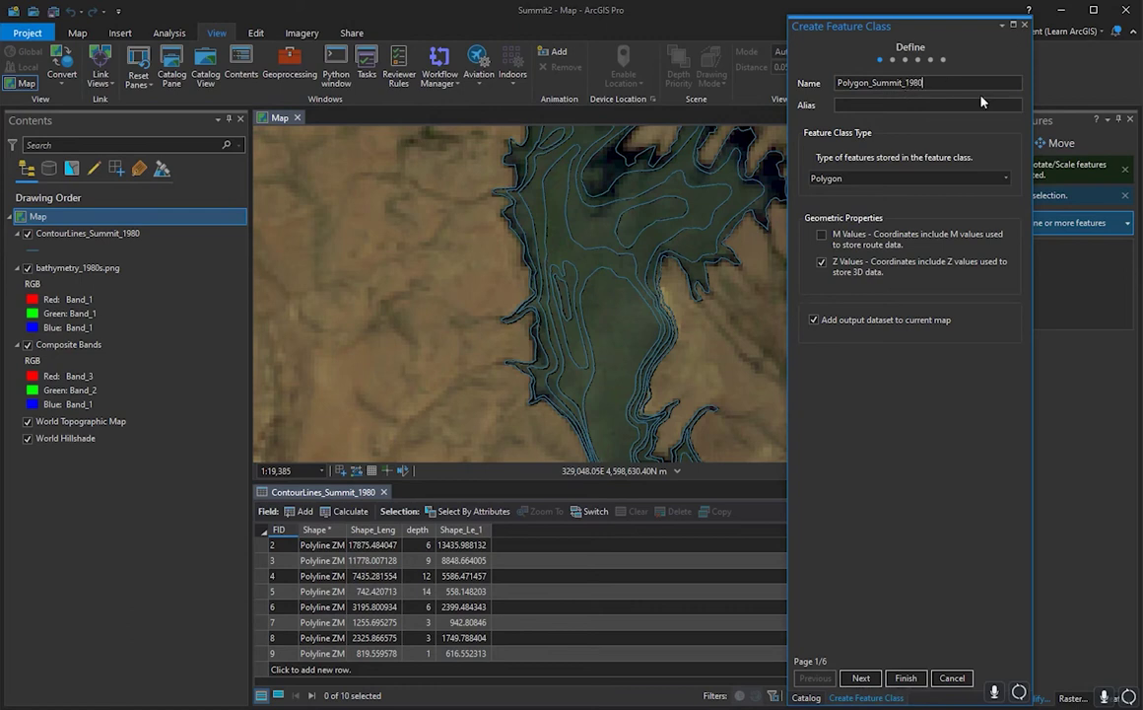
{"action": "key", "text": "ctrl+a"}
{"action": "key", "text": "ctrl+c"}
{"action": "left_click", "coordinate": [971, 104]}
{"action": "key", "text": "ctrl+v"}
{"action": "left_click", "coordinate": [906, 678]}
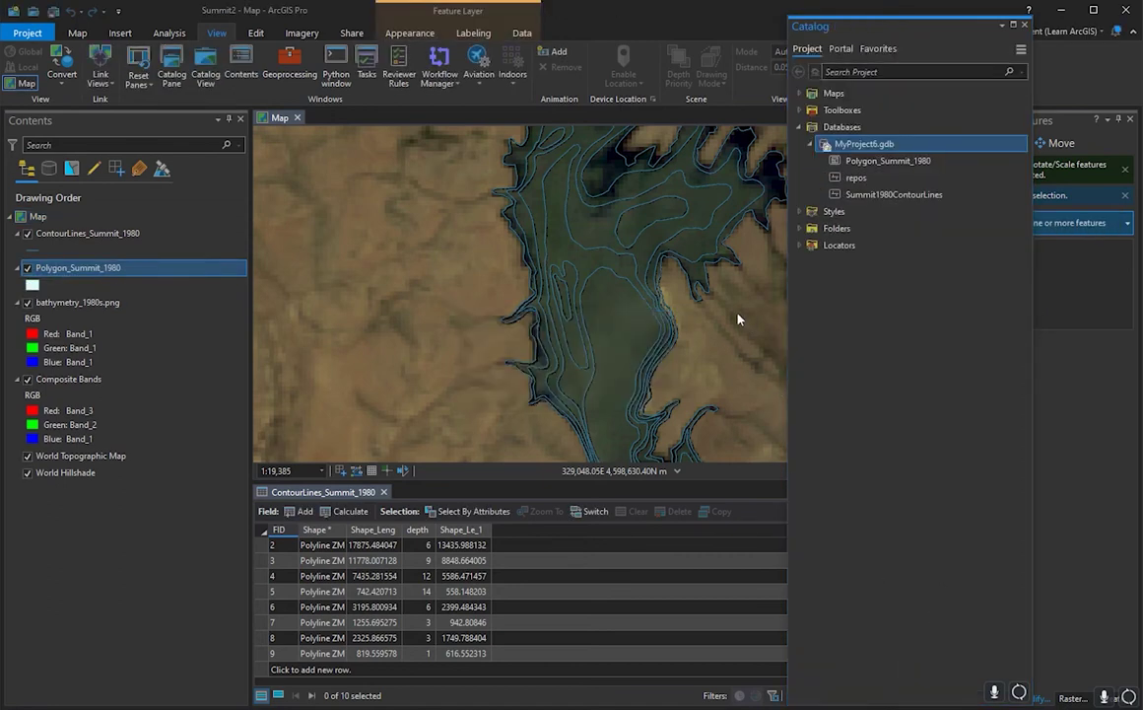
- Close the Catalog pane to uncover the map
{"action": "left_click", "coordinate": [1002, 26]}
{"action": "left_click", "coordinate": [989, 33]}
{"action": "left_click", "coordinate": [999, 32]}
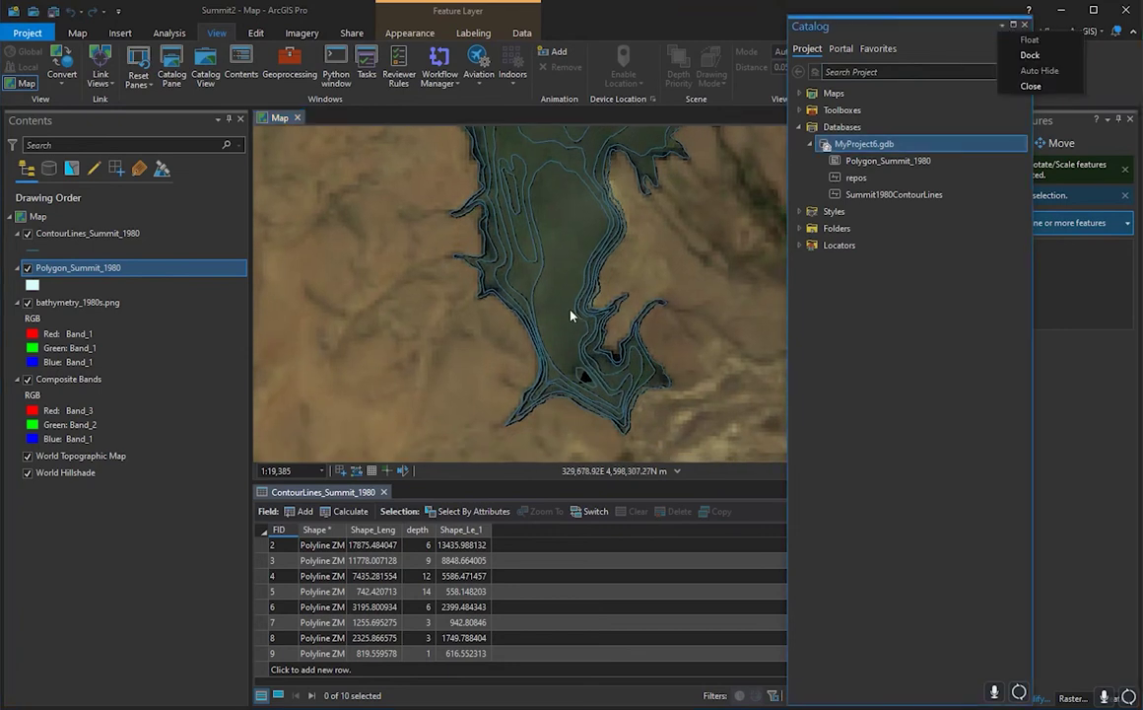
{"action": "left_click", "coordinate": [569, 311]}
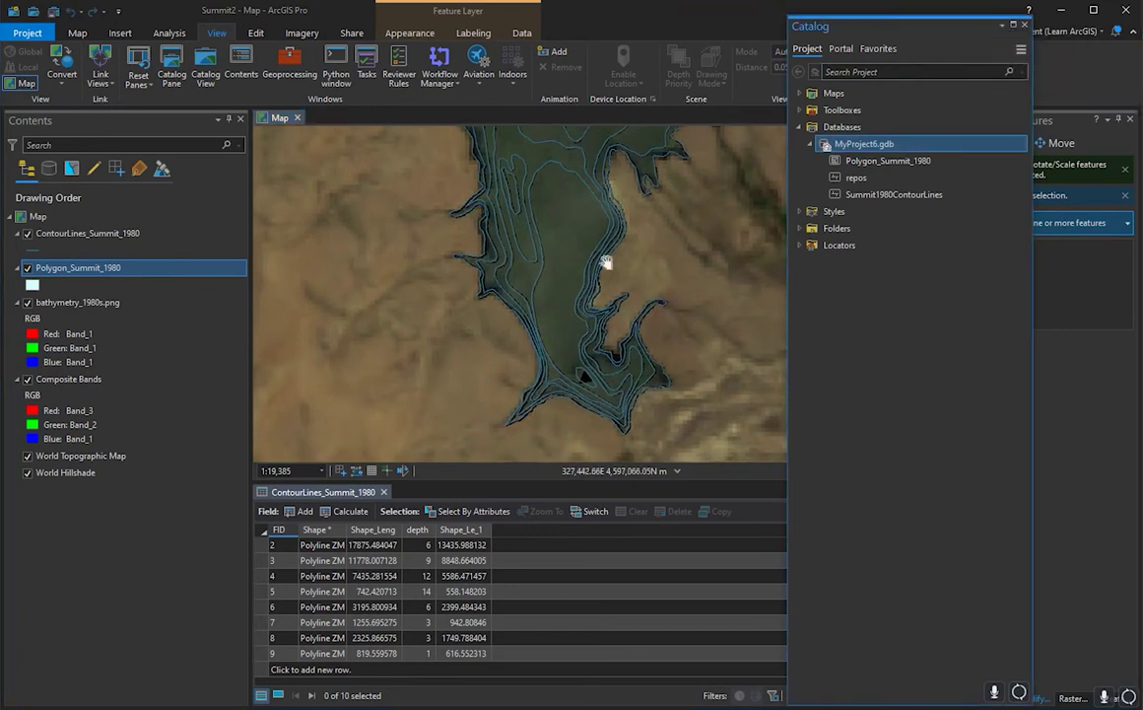
{"action": "left_click", "coordinate": [1025, 25]}
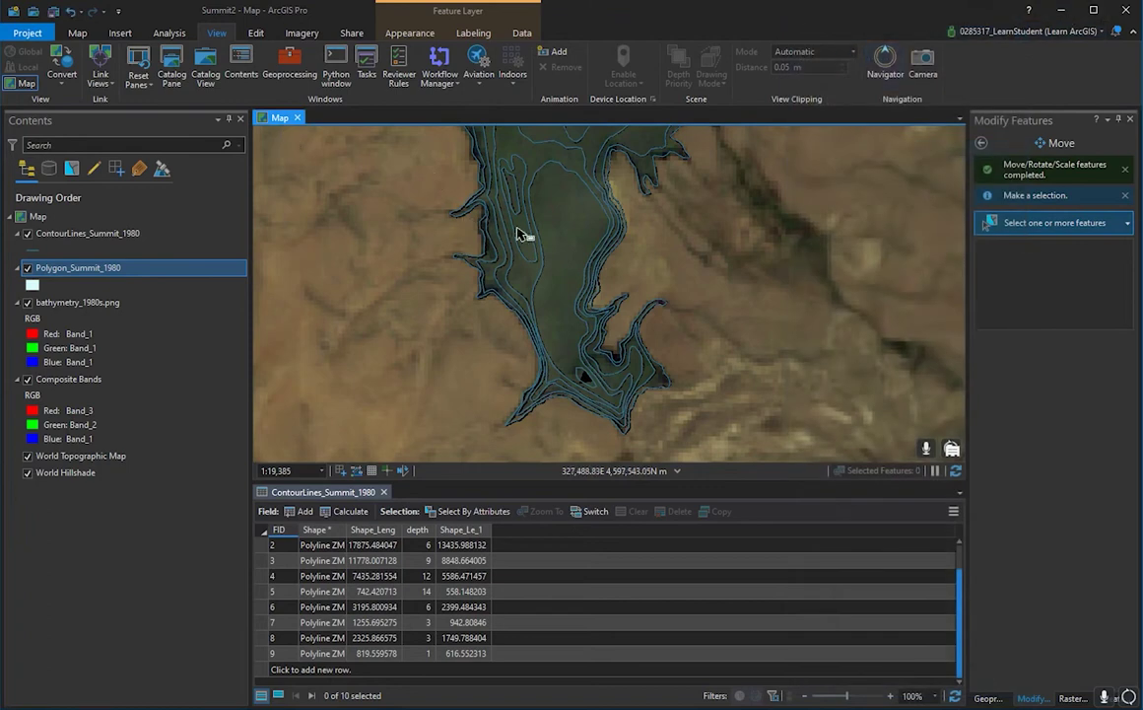
- Start a new Polygon_Summit_1980 feature with the Trace tool, beginning at the southern tip of the lake's outermost contour
{"action": "left_click", "coordinate": [255, 33]}
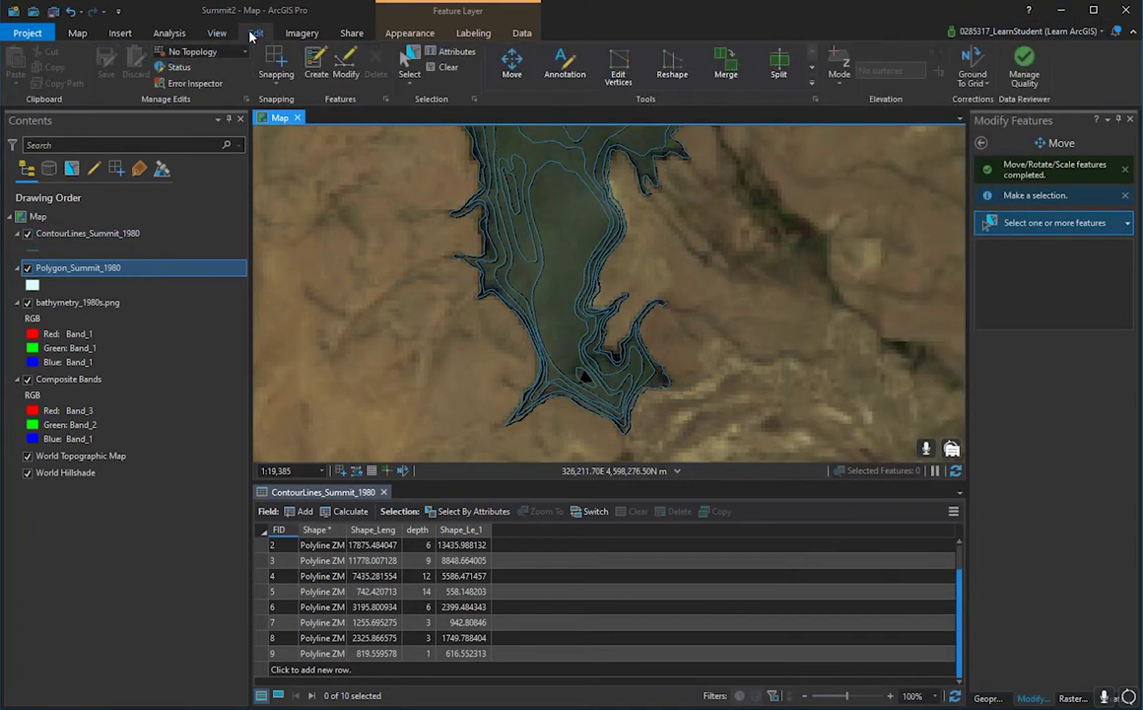
{"action": "left_click", "coordinate": [315, 62]}
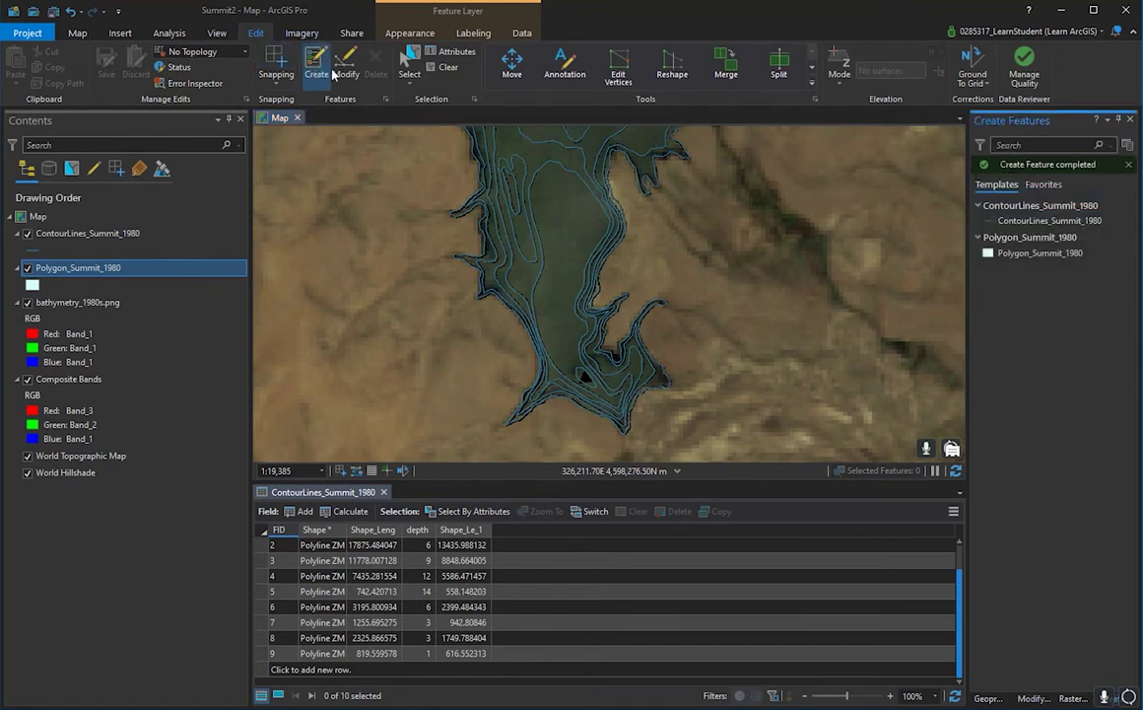
{"action": "left_click", "coordinate": [1034, 254]}
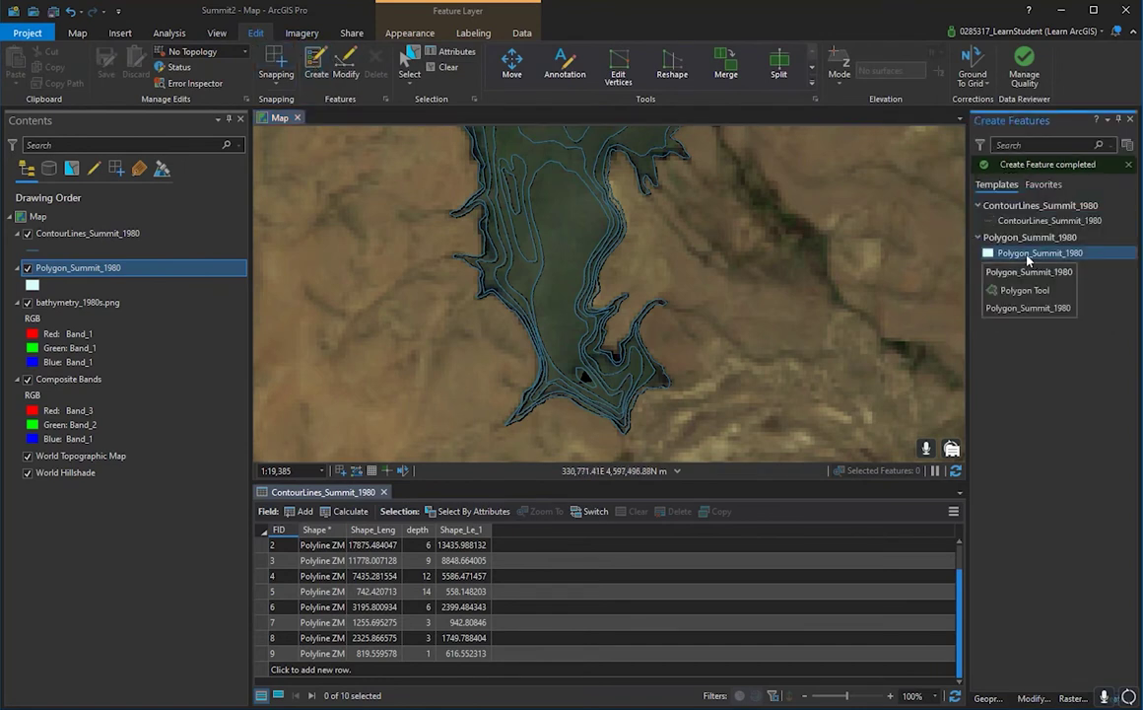
{"action": "left_click", "coordinate": [1031, 254]}
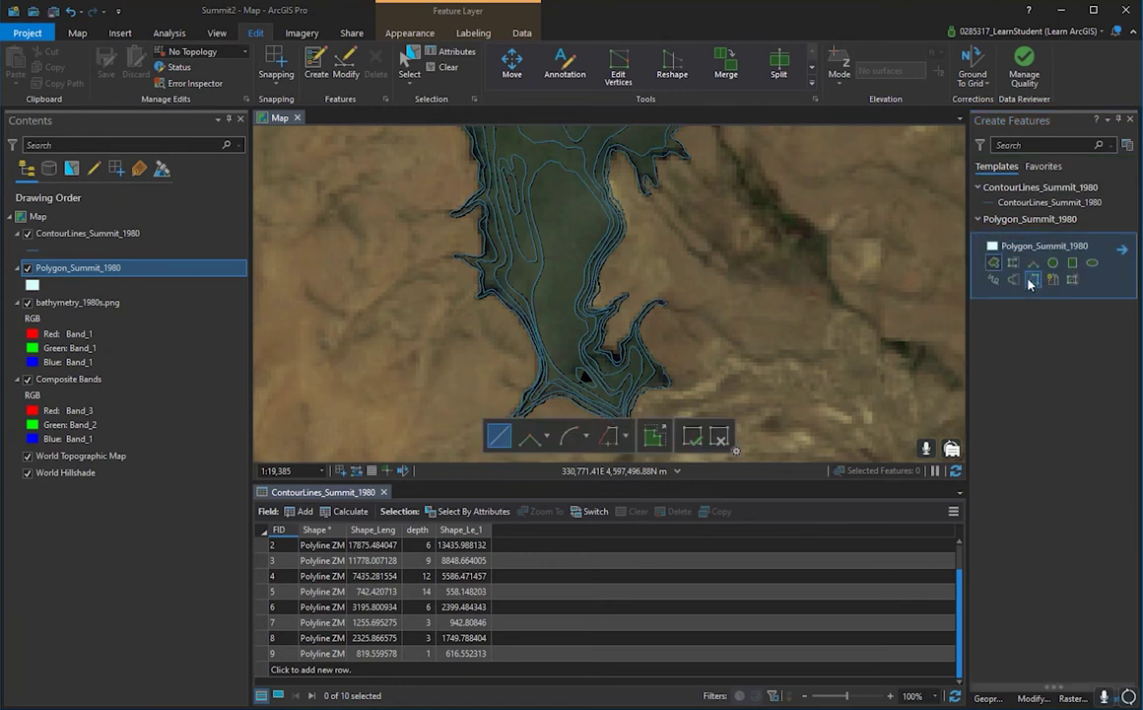
{"action": "left_click", "coordinate": [1031, 284]}
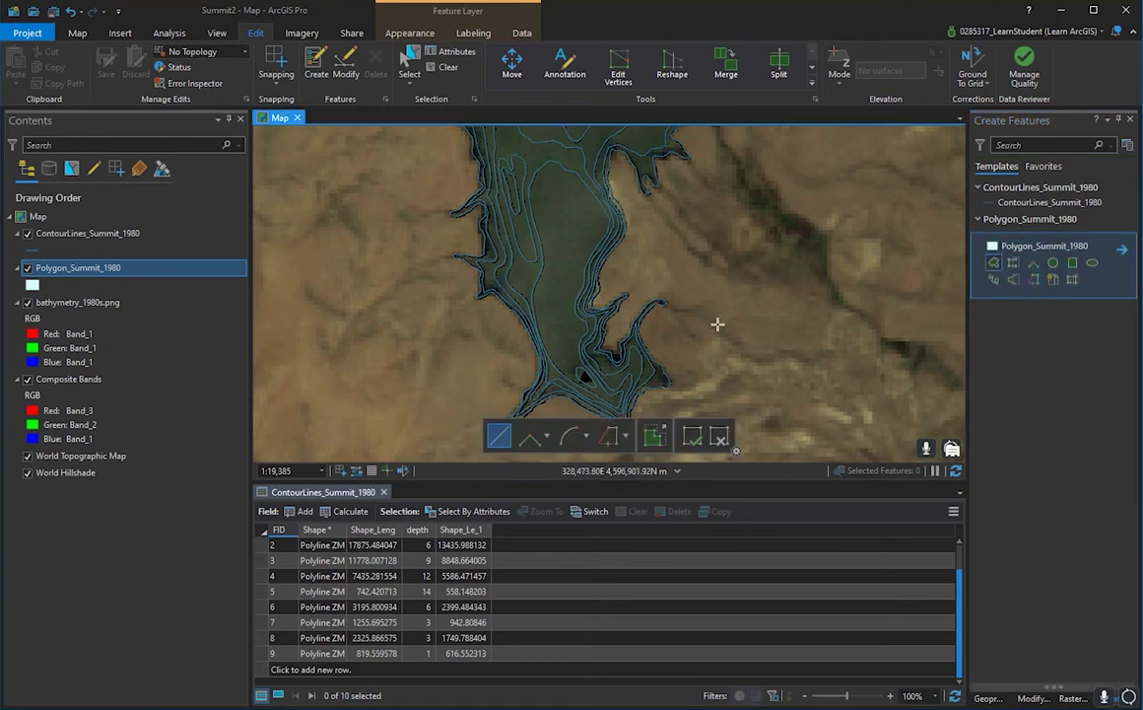
{"action": "left_click", "coordinate": [1035, 281]}
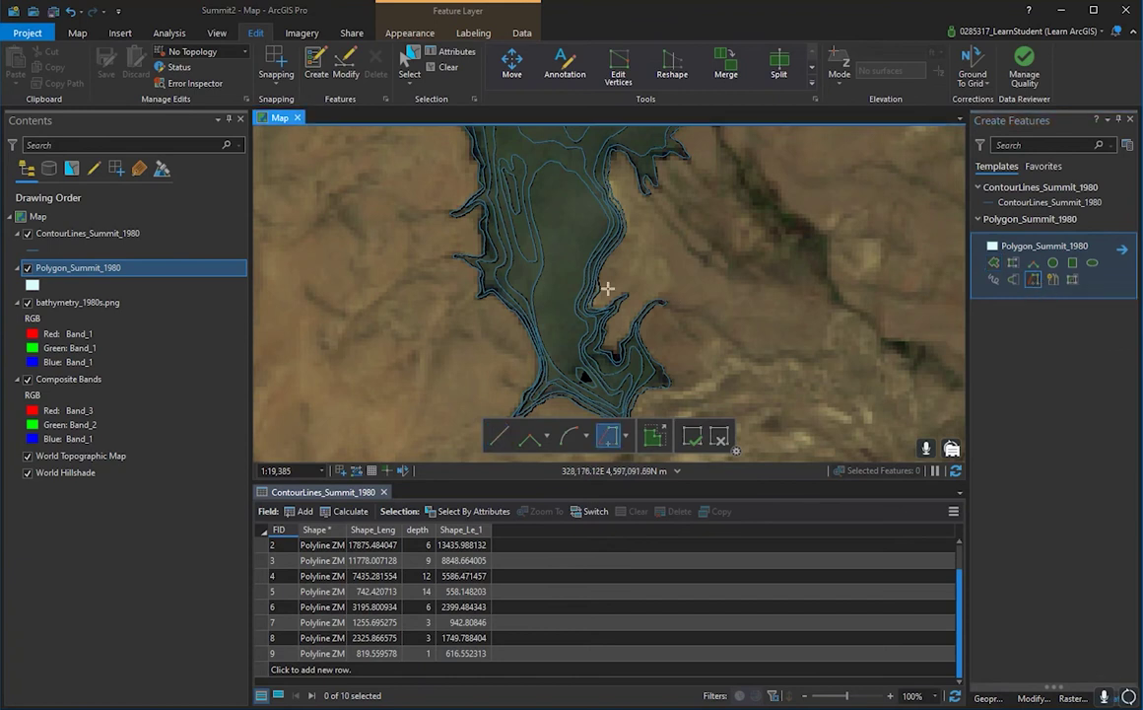
{"action": "scroll", "coordinate": [625, 295], "scroll_direction": "up", "scroll_amount": 5}
{"action": "scroll", "coordinate": [607, 350], "scroll_direction": "down", "scroll_amount": 2}
{"action": "scroll", "coordinate": [605, 364], "scroll_direction": "down", "scroll_amount": 3}
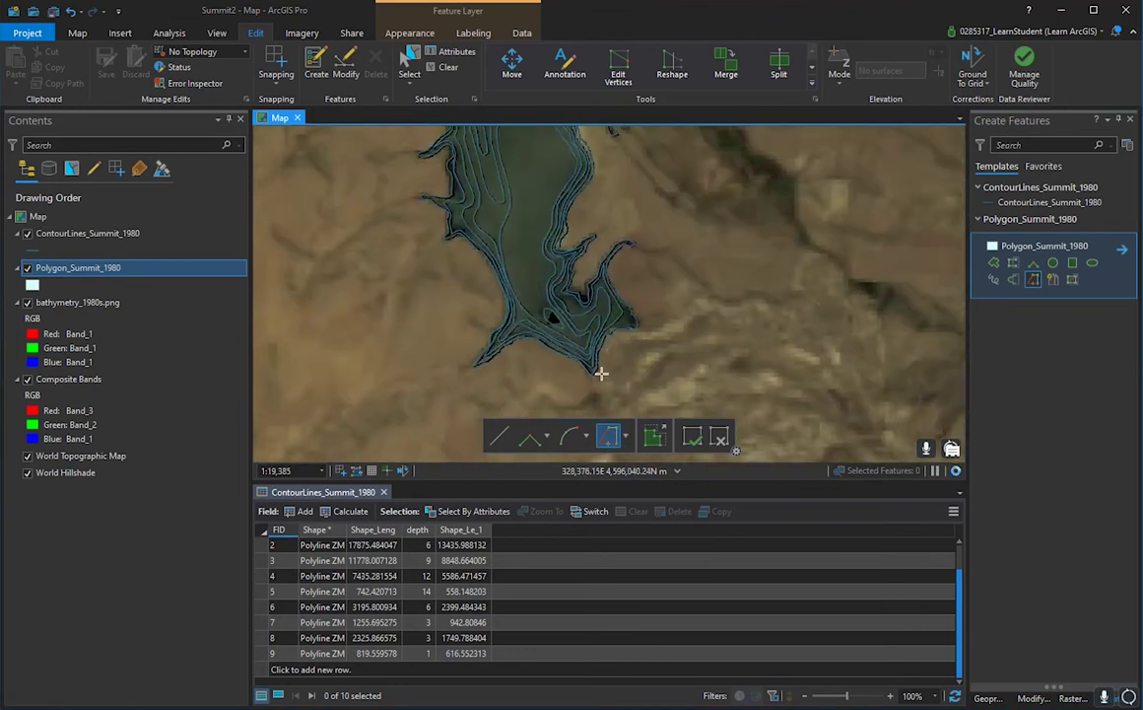
{"action": "left_click", "coordinate": [595, 372]}
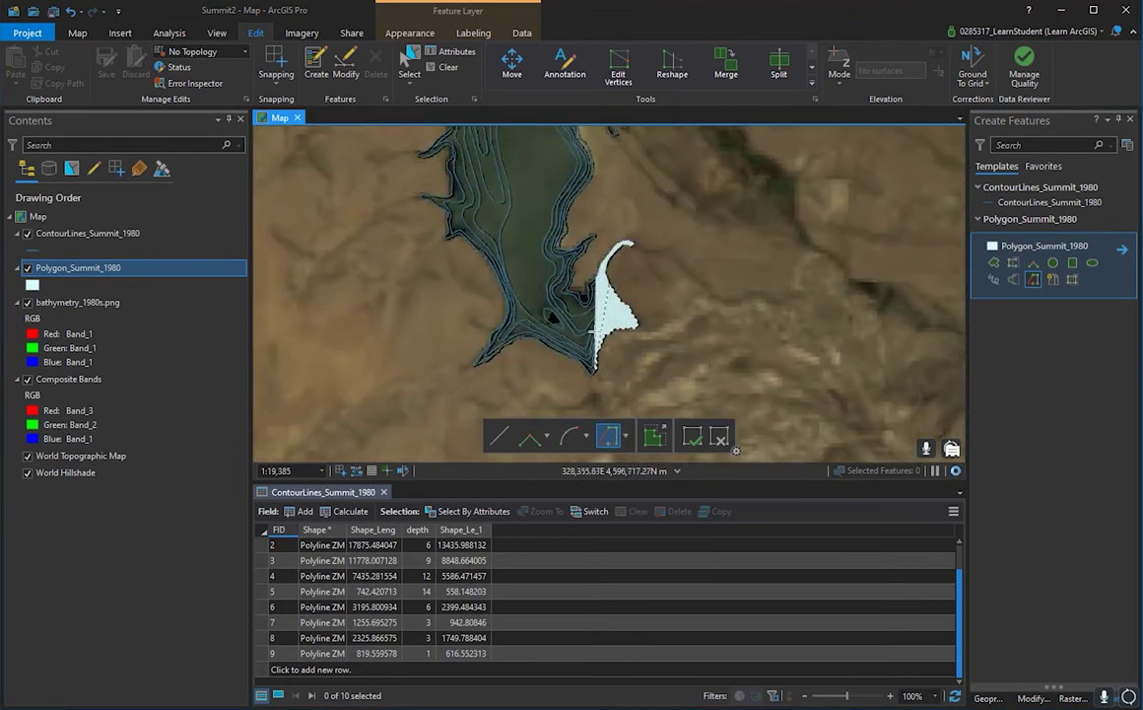
- Trace the outermost contour up the eastern shore, around the northern end and down the western shore to just short of the southern tip
{"action": "scroll", "coordinate": [597, 370], "scroll_direction": "up", "scroll_amount": 3}
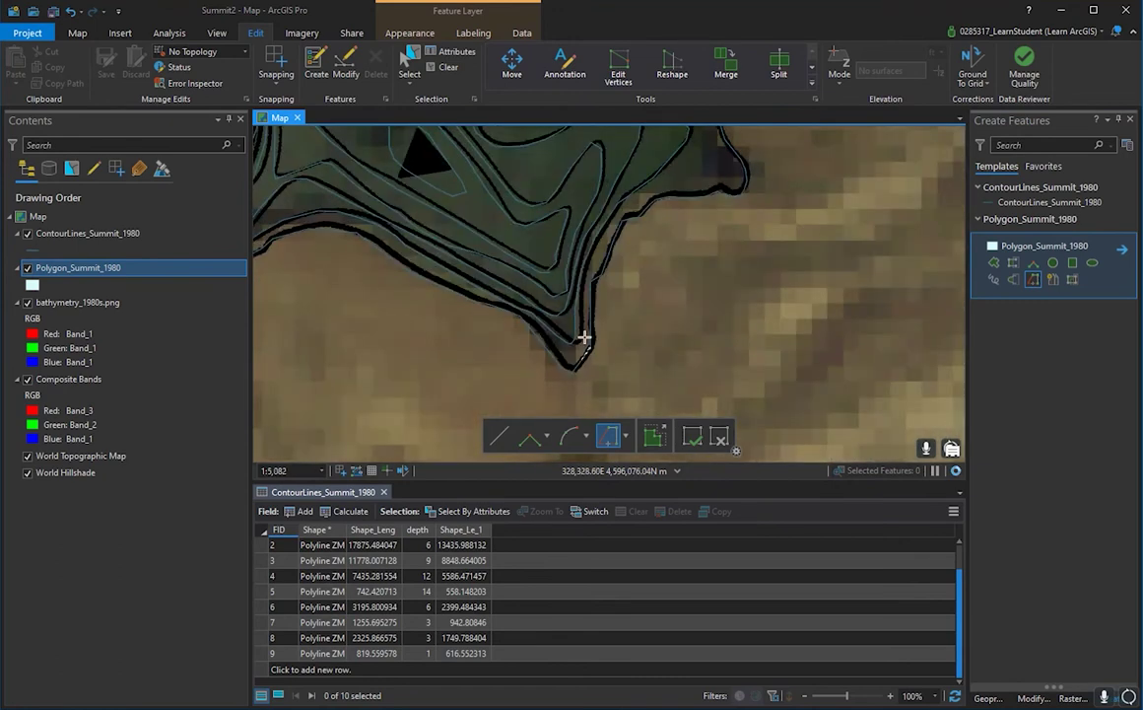
{"action": "left_click_drag", "start_coordinate": [588, 215], "coordinate": [612, 444]}
{"action": "scroll", "coordinate": [618, 313], "scroll_direction": "down", "scroll_amount": 2}
{"action": "left_click_drag", "start_coordinate": [565, 178], "coordinate": [611, 453]}
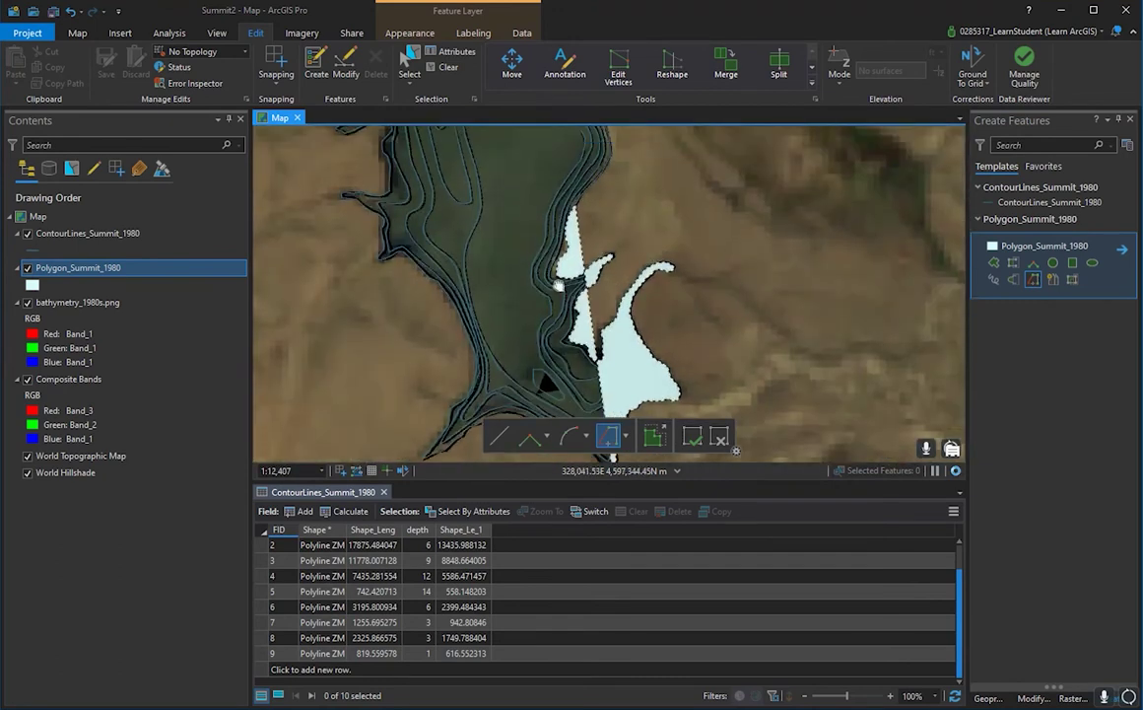
{"action": "scroll", "coordinate": [610, 283], "scroll_direction": "down", "scroll_amount": 2}
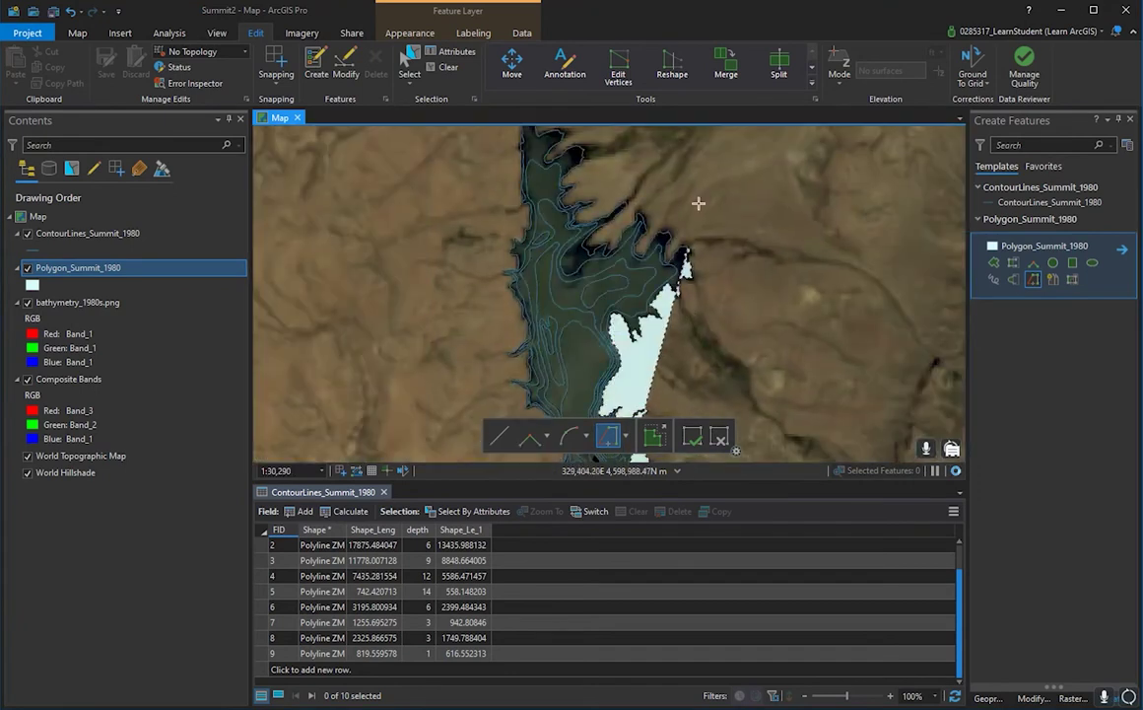
{"action": "left_click_drag", "start_coordinate": [515, 165], "coordinate": [584, 241]}
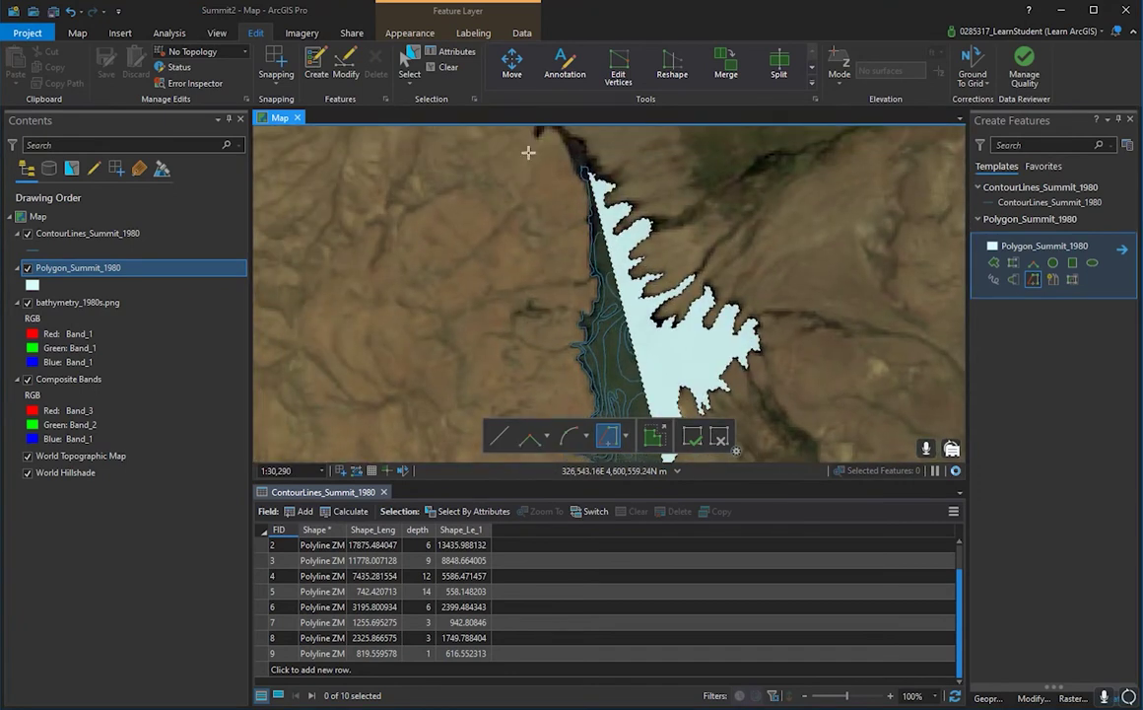
{"action": "left_click_drag", "start_coordinate": [525, 350], "coordinate": [470, 156]}
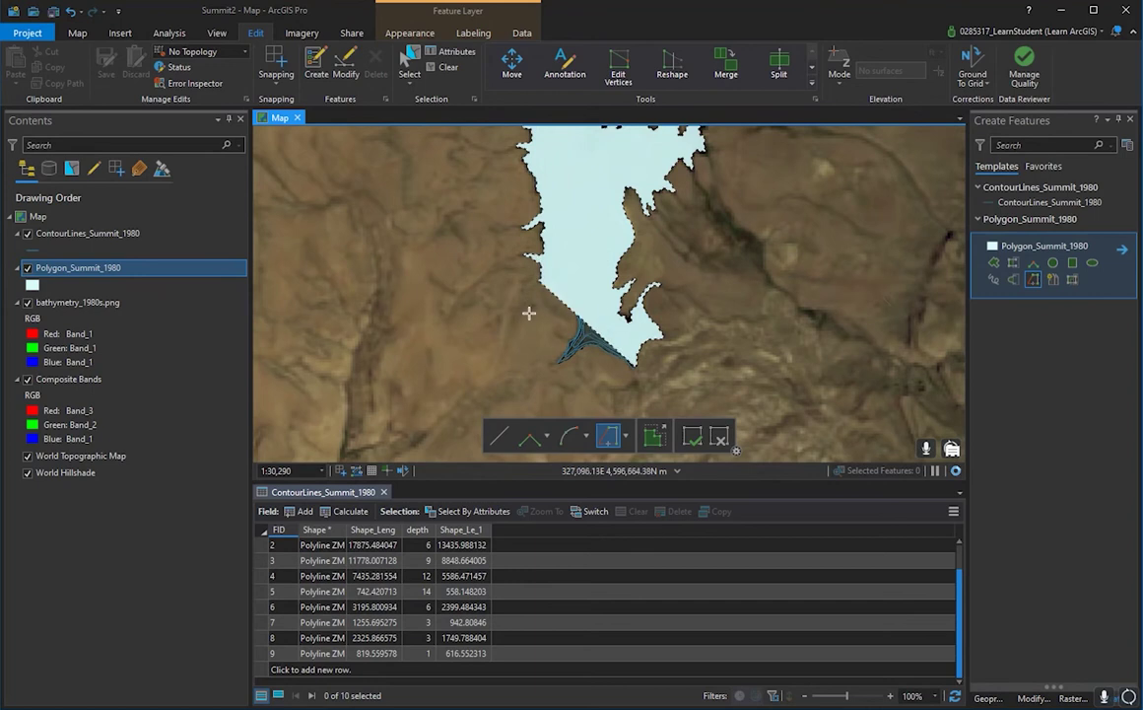
{"action": "scroll", "coordinate": [621, 357], "scroll_direction": "up", "scroll_amount": 8}
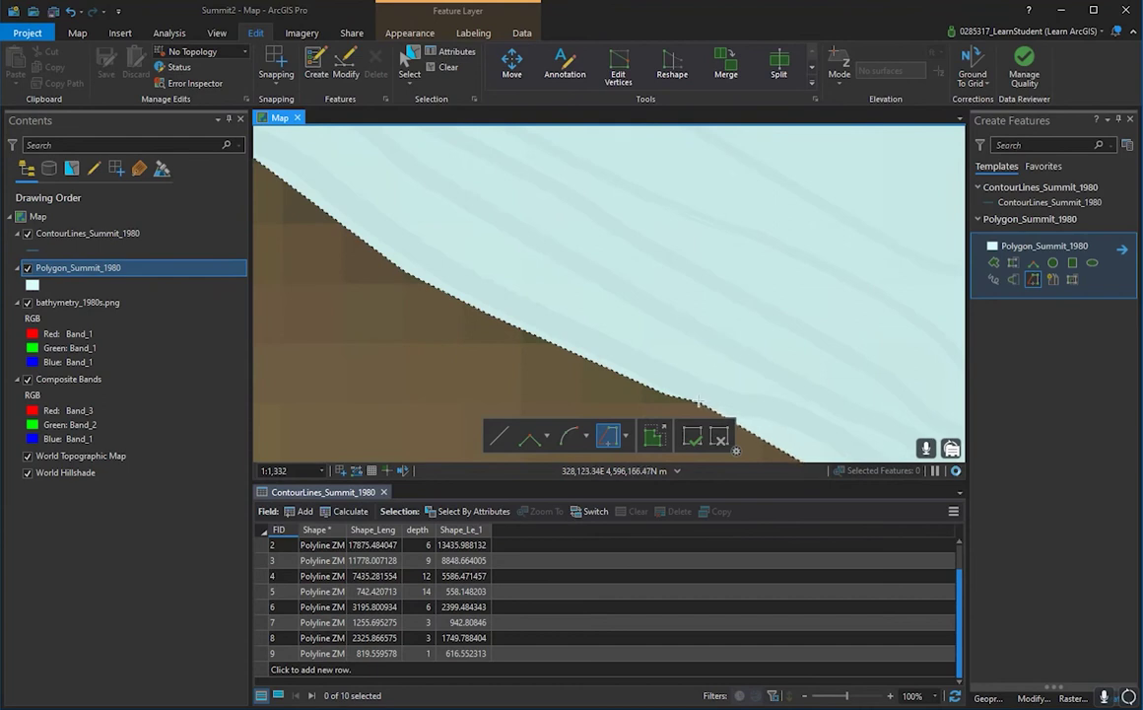
{"action": "left_click", "coordinate": [700, 401]}
- Trace the last stretch of the outermost contour back to the starting point at the southern tip and finish the lake polygon
{"action": "left_click_drag", "start_coordinate": [758, 310], "coordinate": [543, 226]}
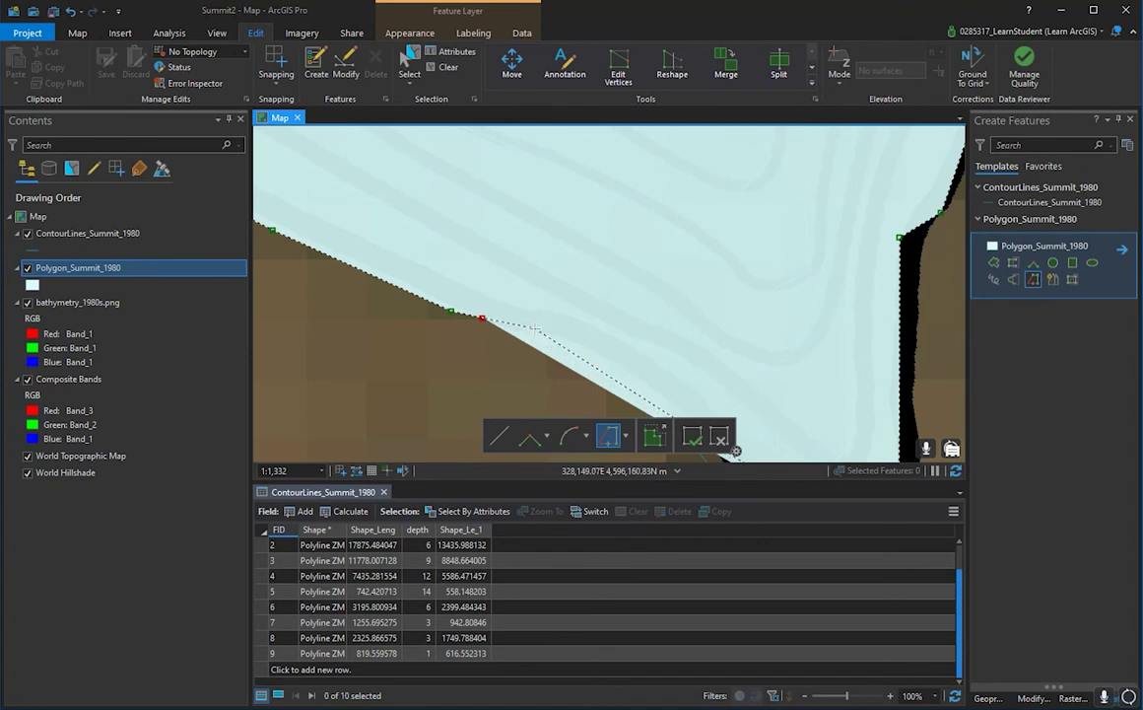
{"action": "scroll", "coordinate": [539, 341], "scroll_direction": "up", "scroll_amount": 5}
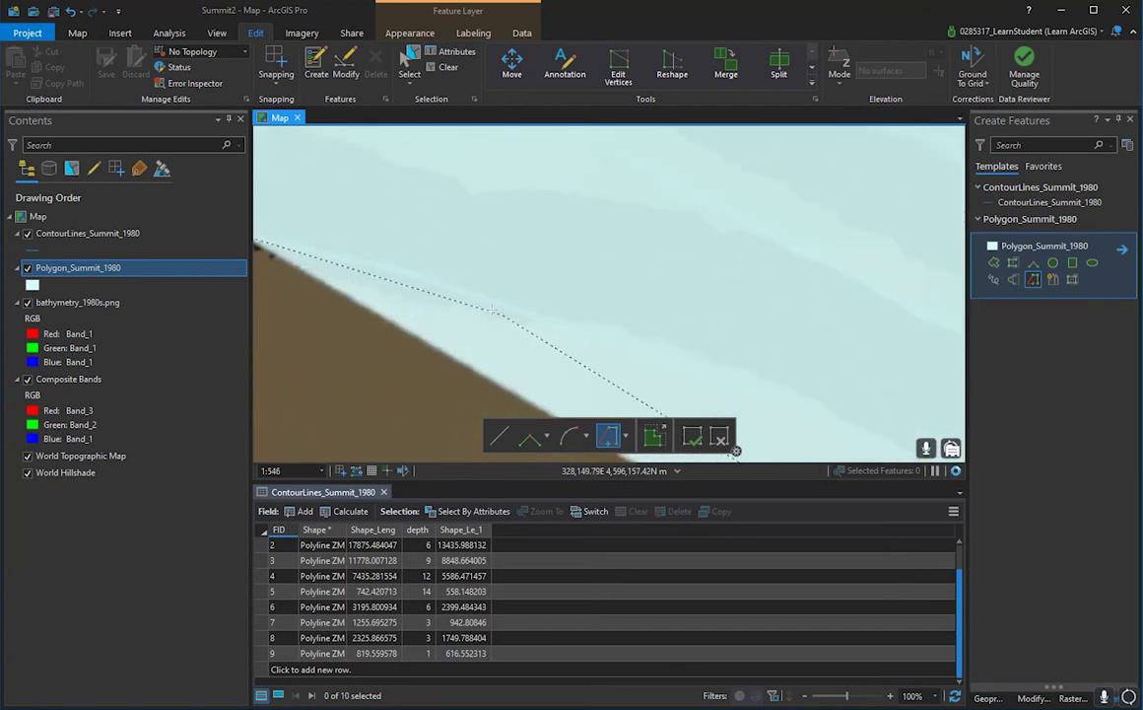
{"action": "scroll", "coordinate": [383, 263], "scroll_direction": "up", "scroll_amount": 5}
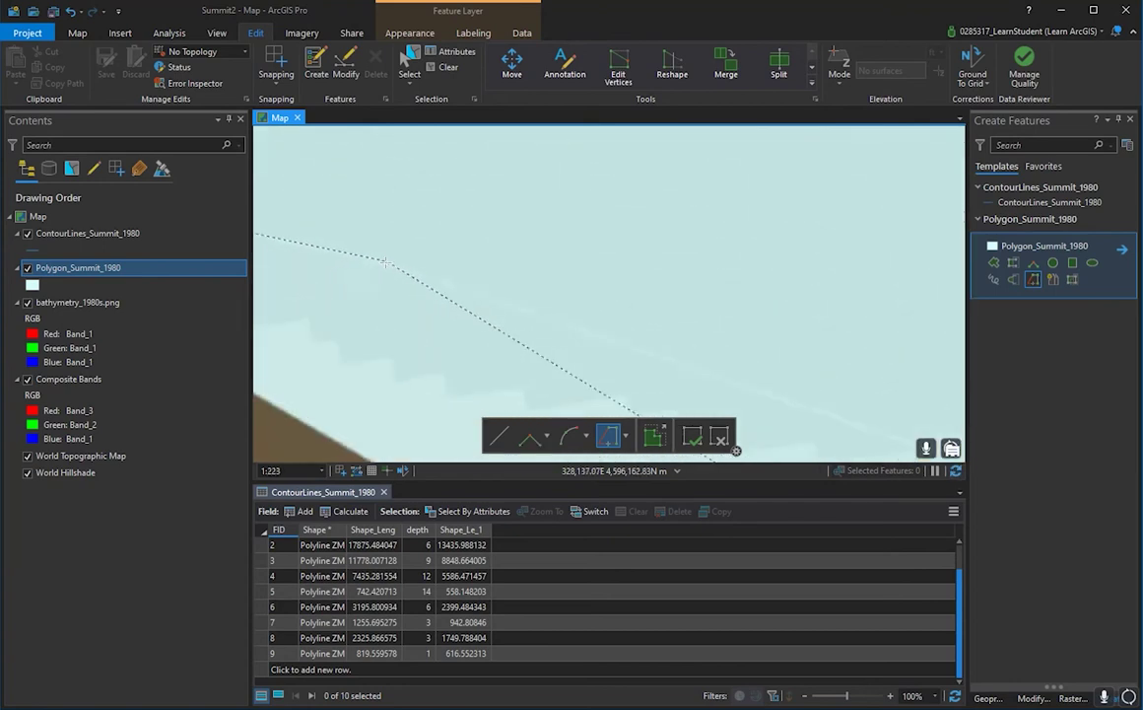
{"action": "scroll", "coordinate": [423, 286], "scroll_direction": "up", "scroll_amount": 4}
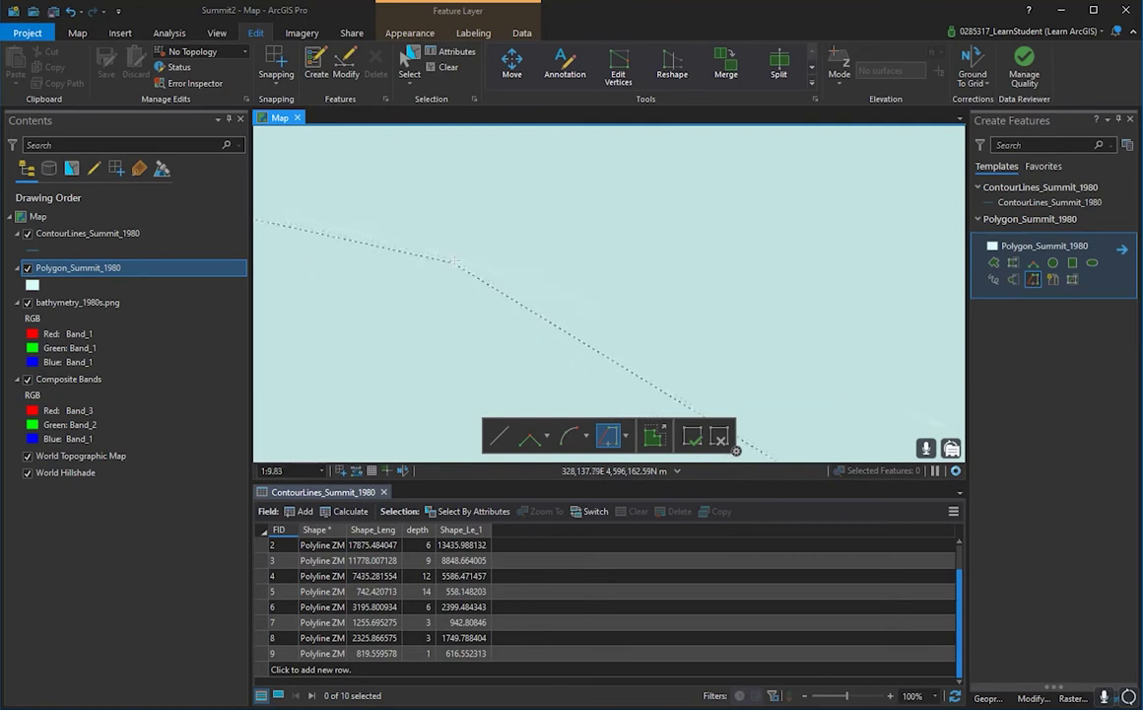
{"action": "scroll", "coordinate": [642, 298], "scroll_direction": "down", "scroll_amount": 5}
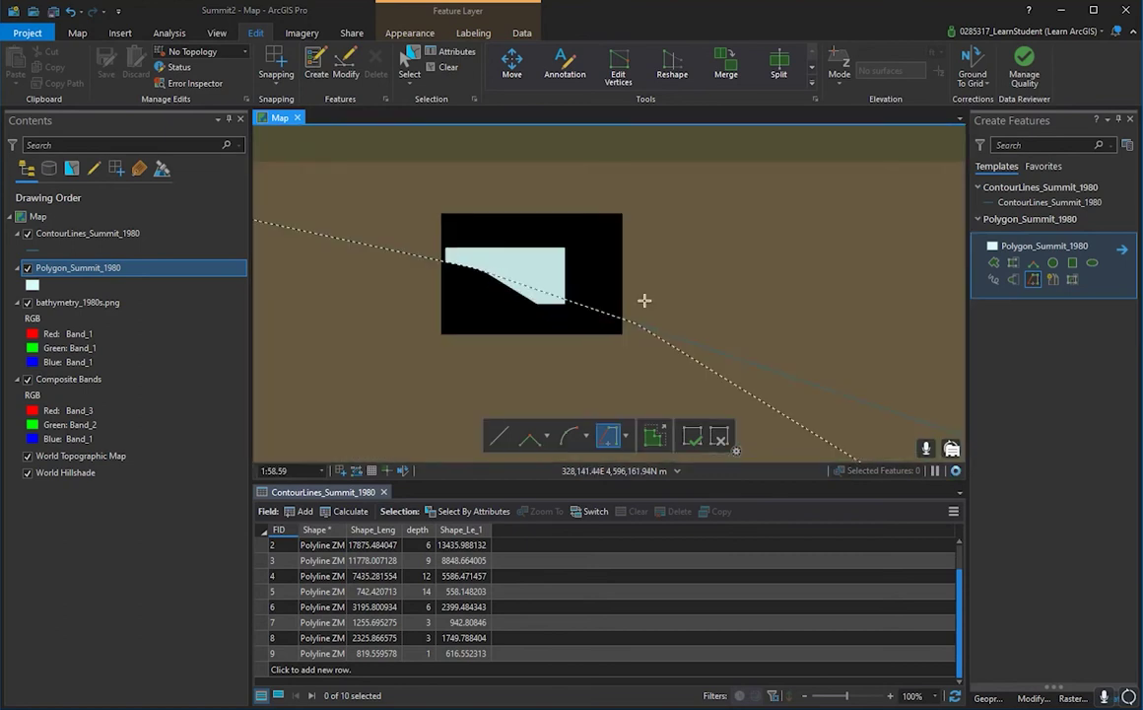
{"action": "scroll", "coordinate": [640, 291], "scroll_direction": "down", "scroll_amount": 3}
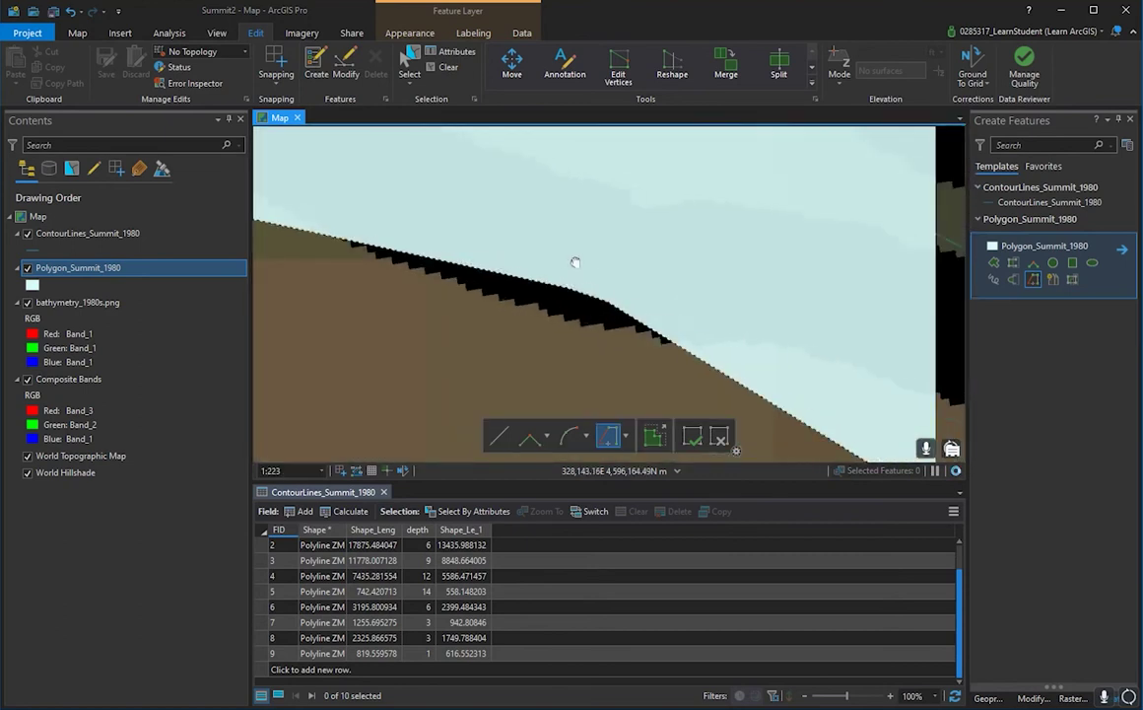
{"action": "scroll", "coordinate": [438, 278], "scroll_direction": "down", "scroll_amount": 10}
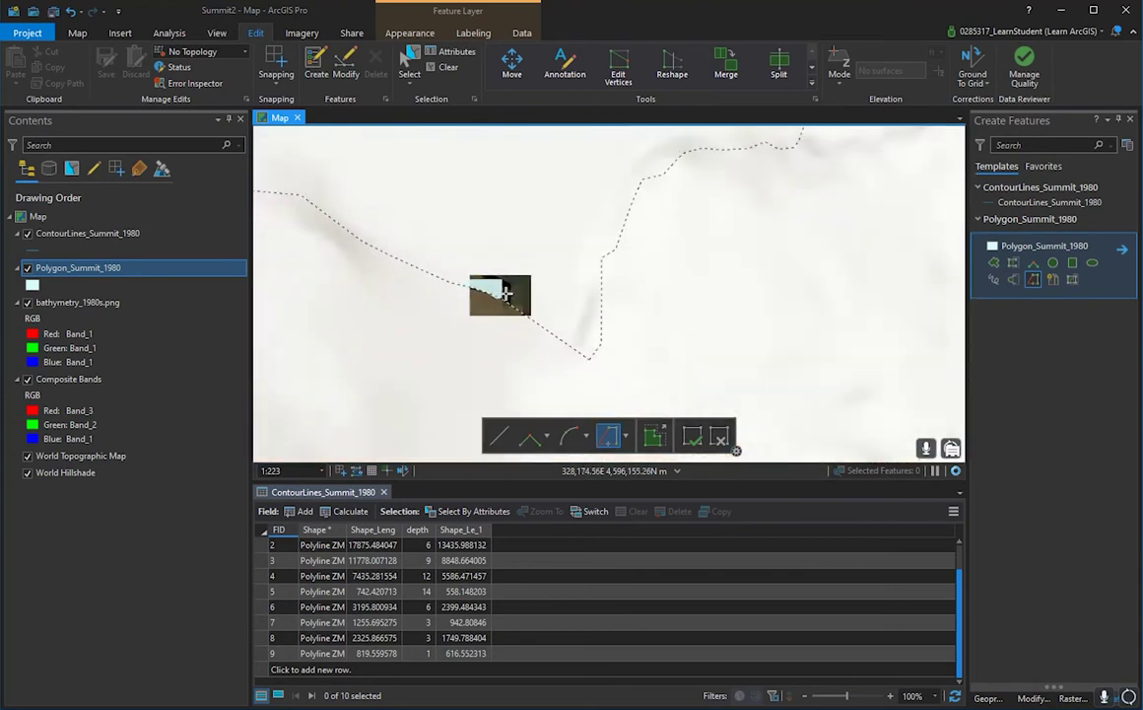
{"action": "scroll", "coordinate": [529, 336], "scroll_direction": "up", "scroll_amount": 9}
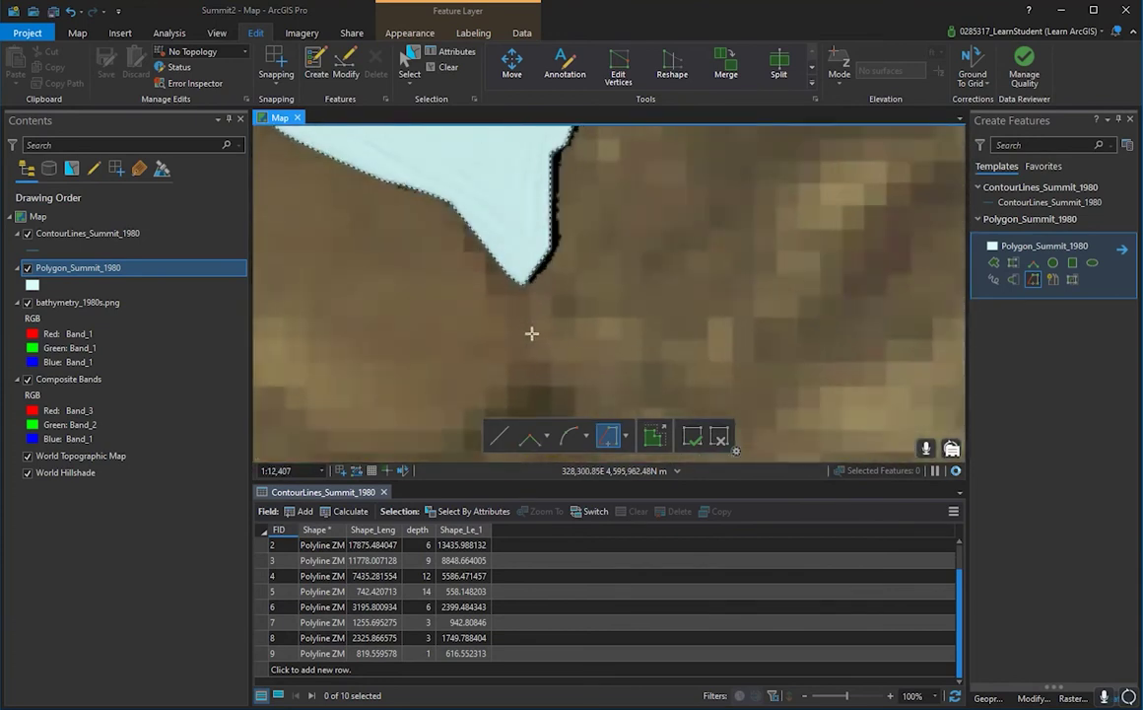
{"action": "scroll", "coordinate": [561, 266], "scroll_direction": "down", "scroll_amount": 2}
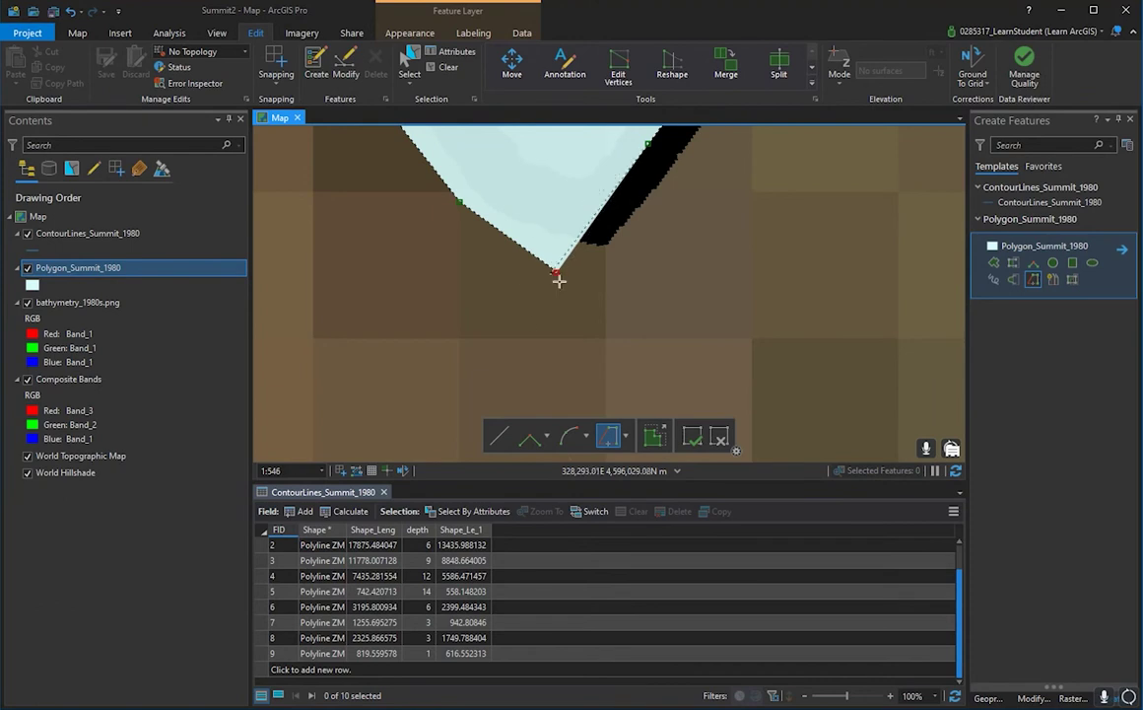
{"action": "left_click", "coordinate": [694, 439]}
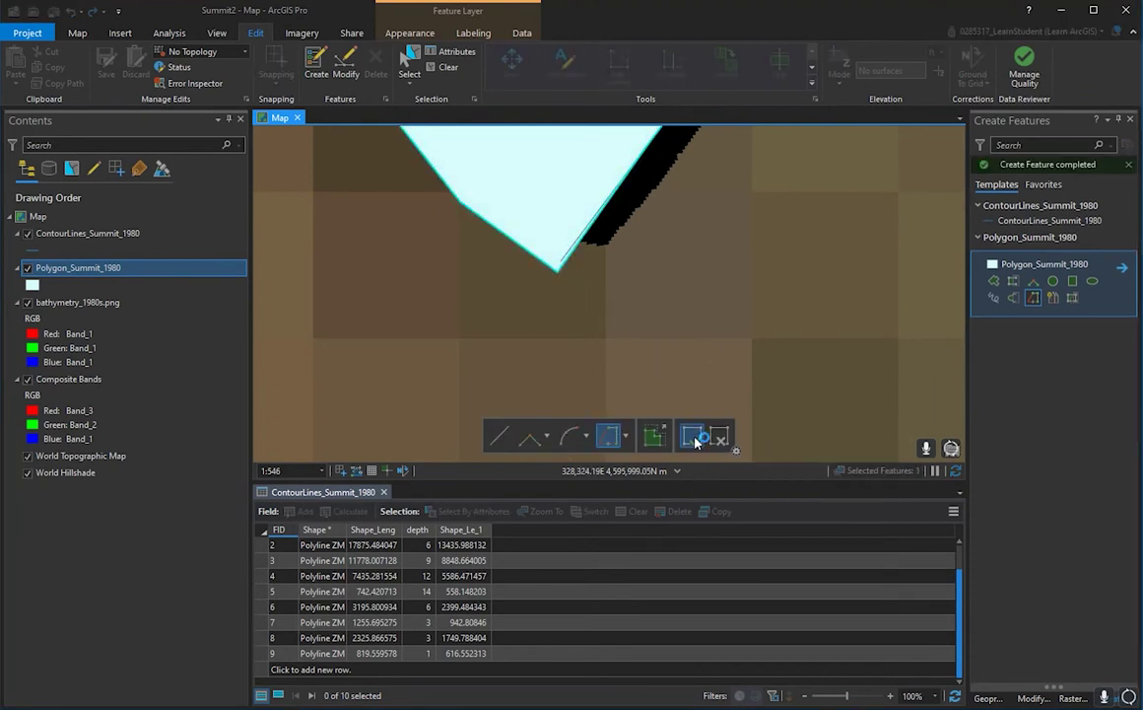
{"action": "scroll", "coordinate": [620, 320], "scroll_direction": "down", "scroll_amount": 4}
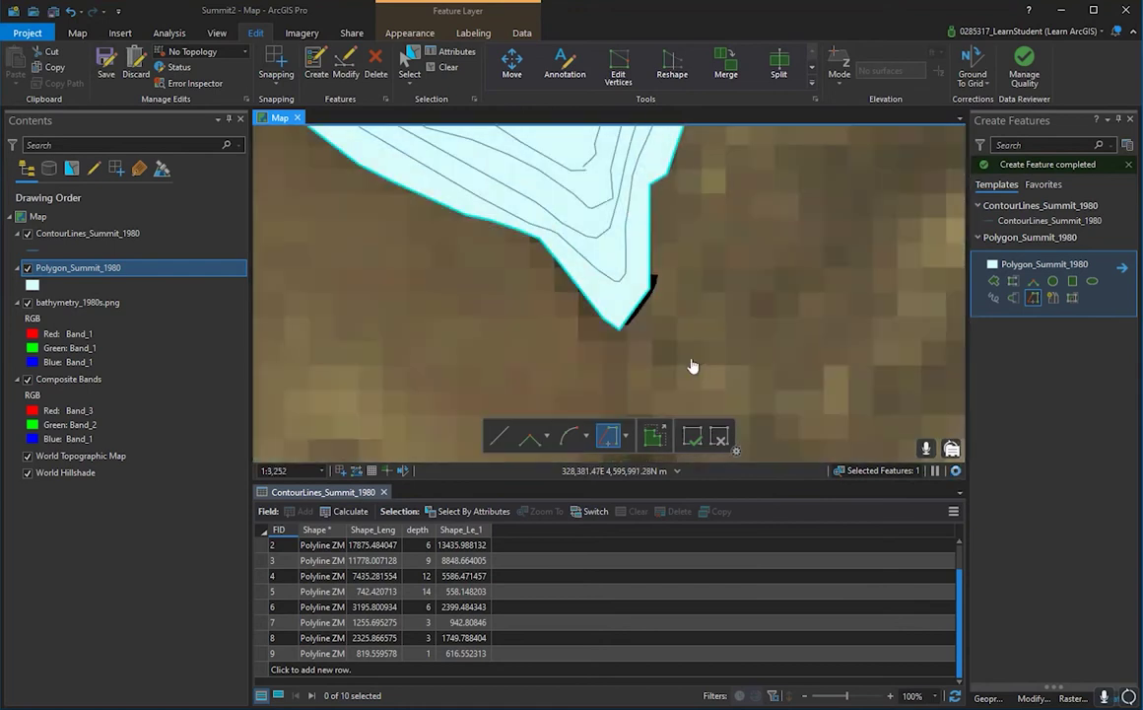
- Inspect the finished lake polygon along its shoreline and arms against the contour lines and the satellite imagery
{"action": "scroll", "coordinate": [664, 270], "scroll_direction": "down", "scroll_amount": 5}
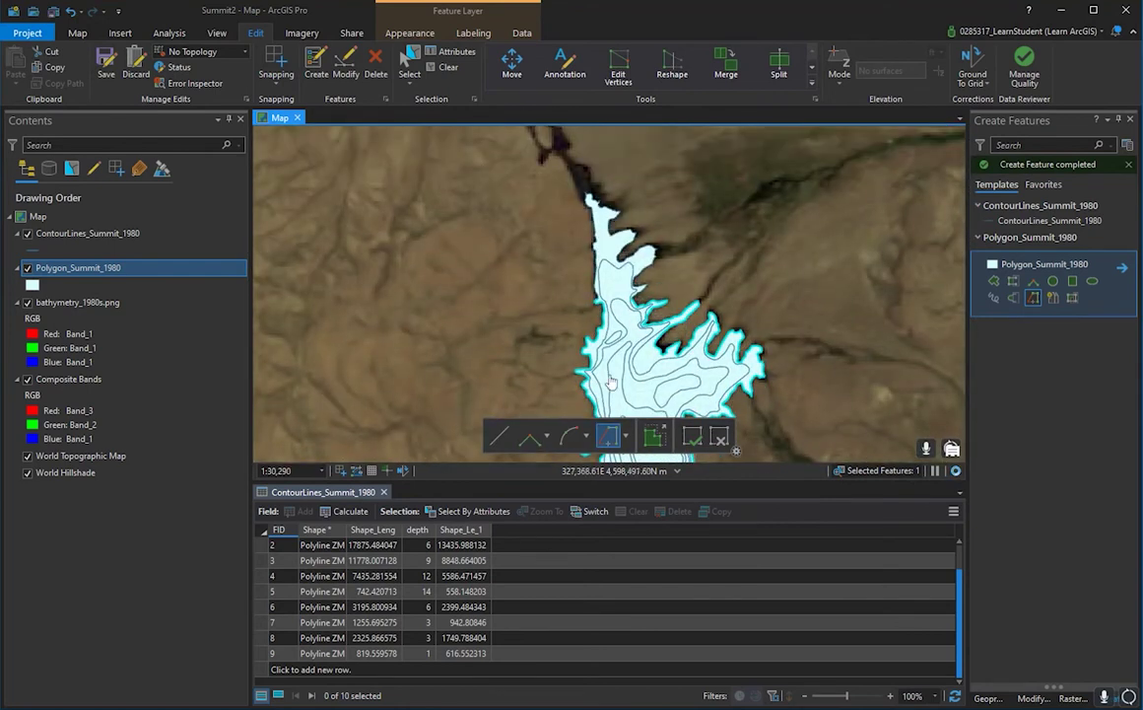
{"action": "scroll", "coordinate": [637, 281], "scroll_direction": "up", "scroll_amount": 5}
{"action": "left_click_drag", "start_coordinate": [579, 277], "coordinate": [770, 352]}
{"action": "scroll", "coordinate": [771, 352], "scroll_direction": "down", "scroll_amount": 4}
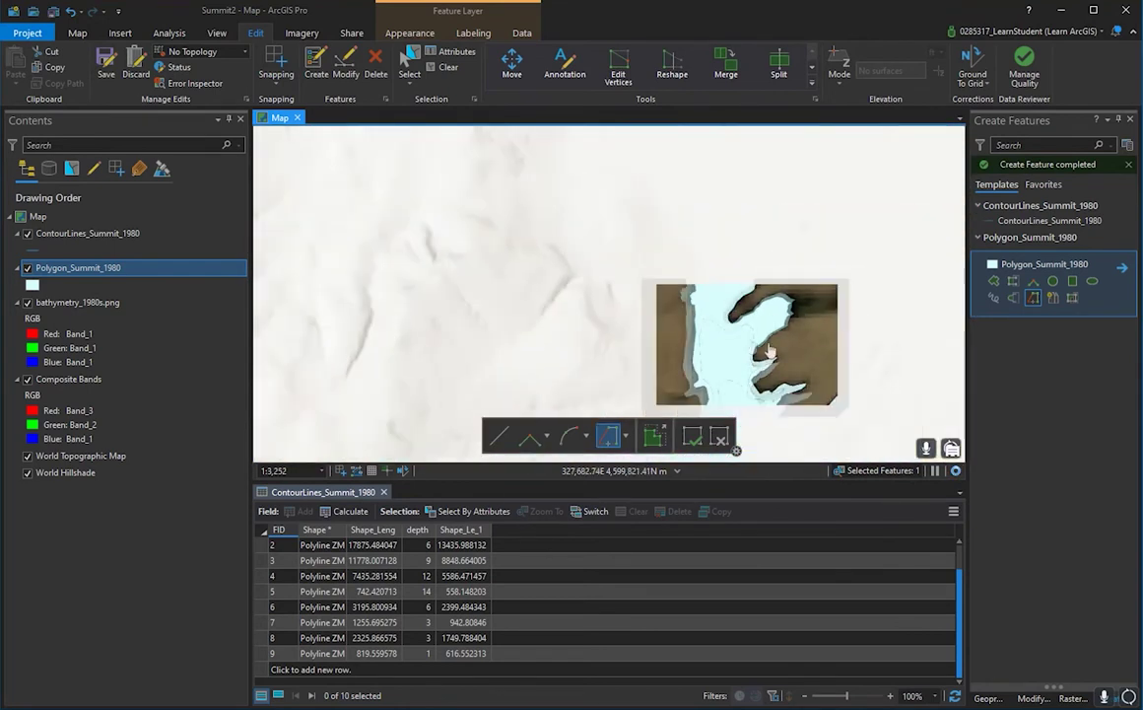
{"action": "left_click_drag", "start_coordinate": [850, 394], "coordinate": [561, 143]}
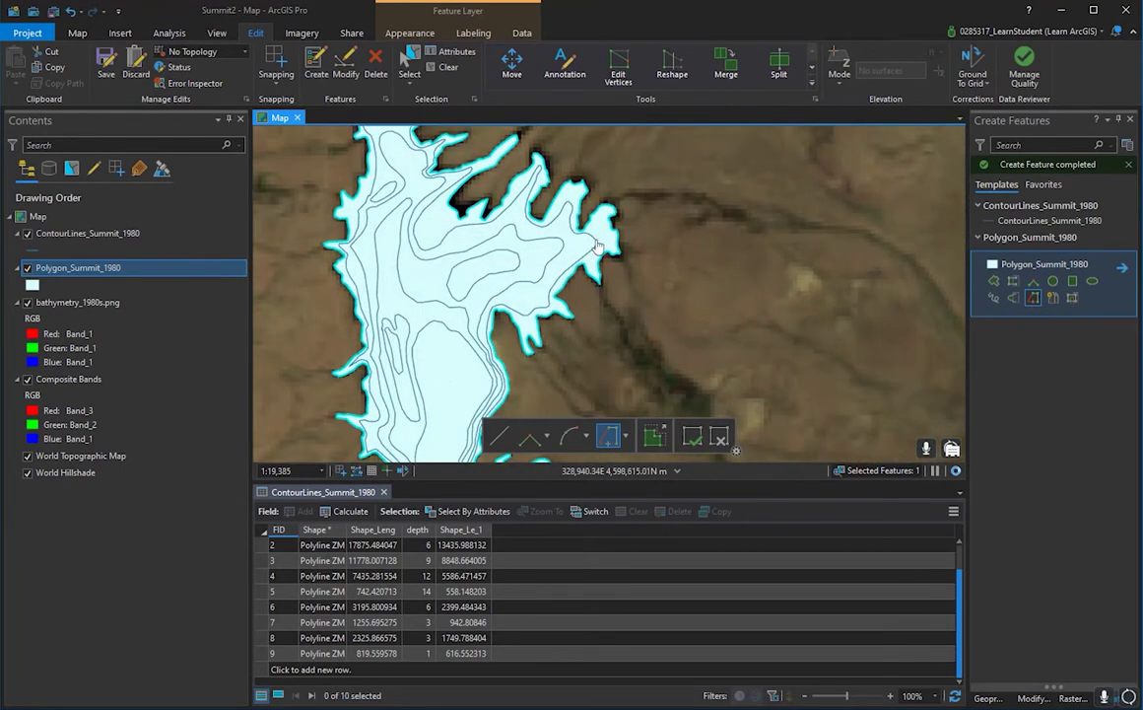
{"action": "left_click_drag", "start_coordinate": [606, 338], "coordinate": [717, 189]}
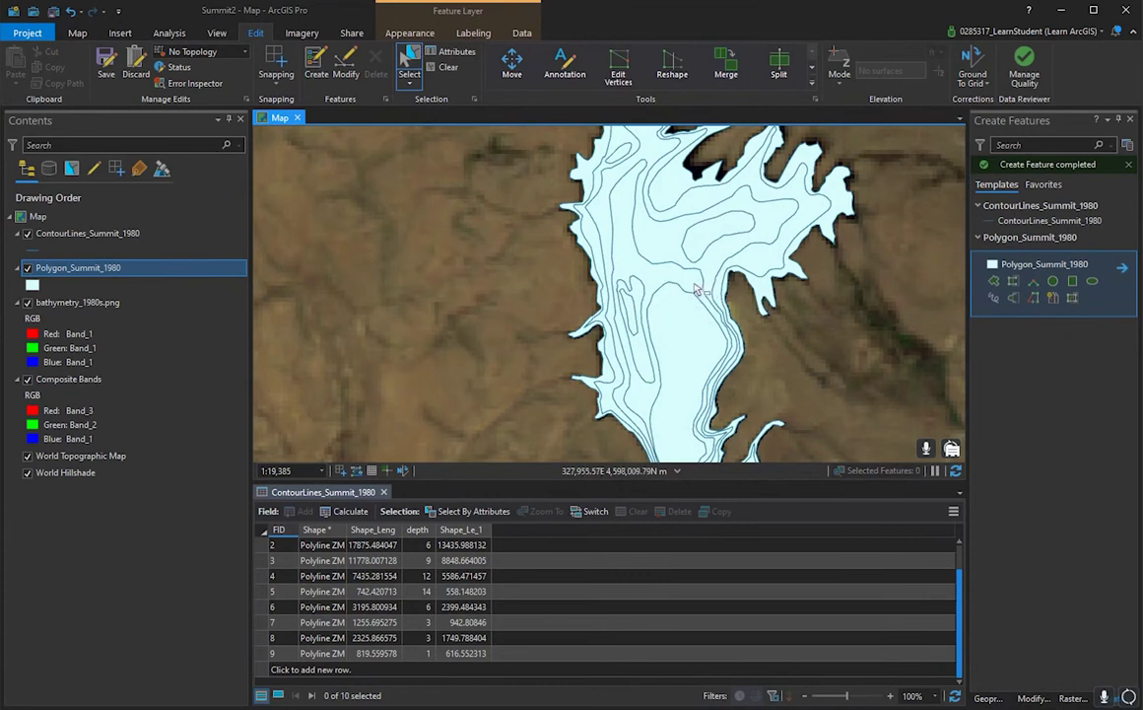
{"action": "left_click_drag", "start_coordinate": [802, 266], "coordinate": [595, 266]}
{"action": "scroll", "coordinate": [444, 253], "scroll_direction": "up", "scroll_amount": 1}
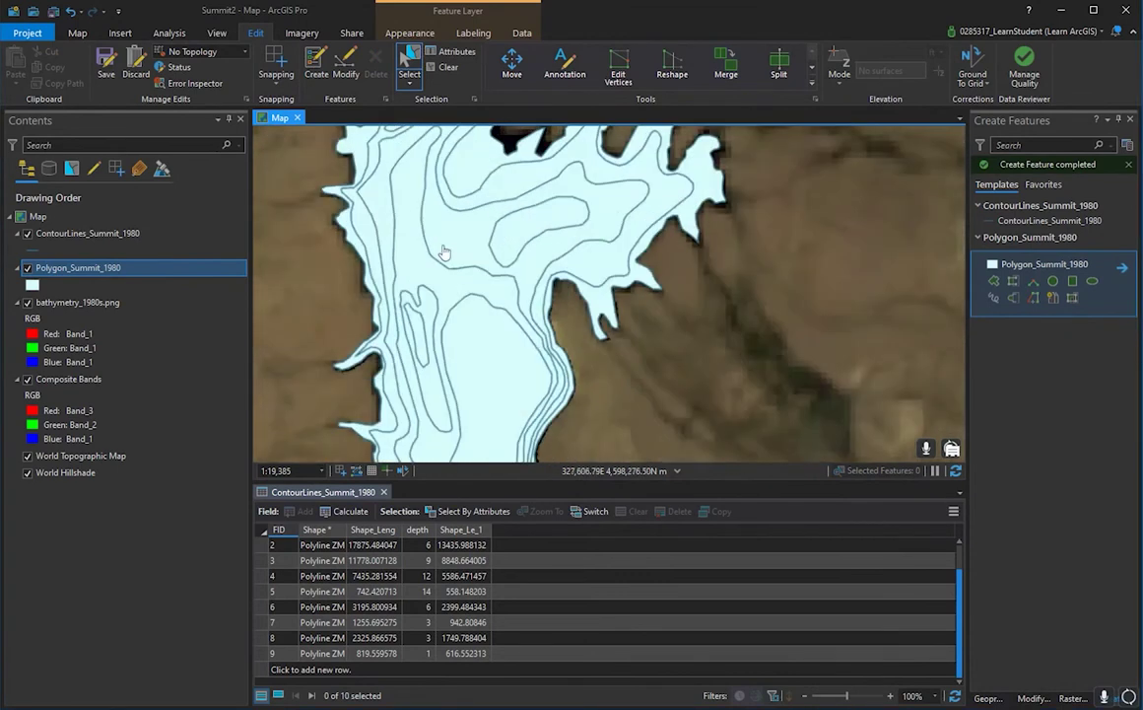
{"action": "scroll", "coordinate": [445, 254], "scroll_direction": "up", "scroll_amount": 3}
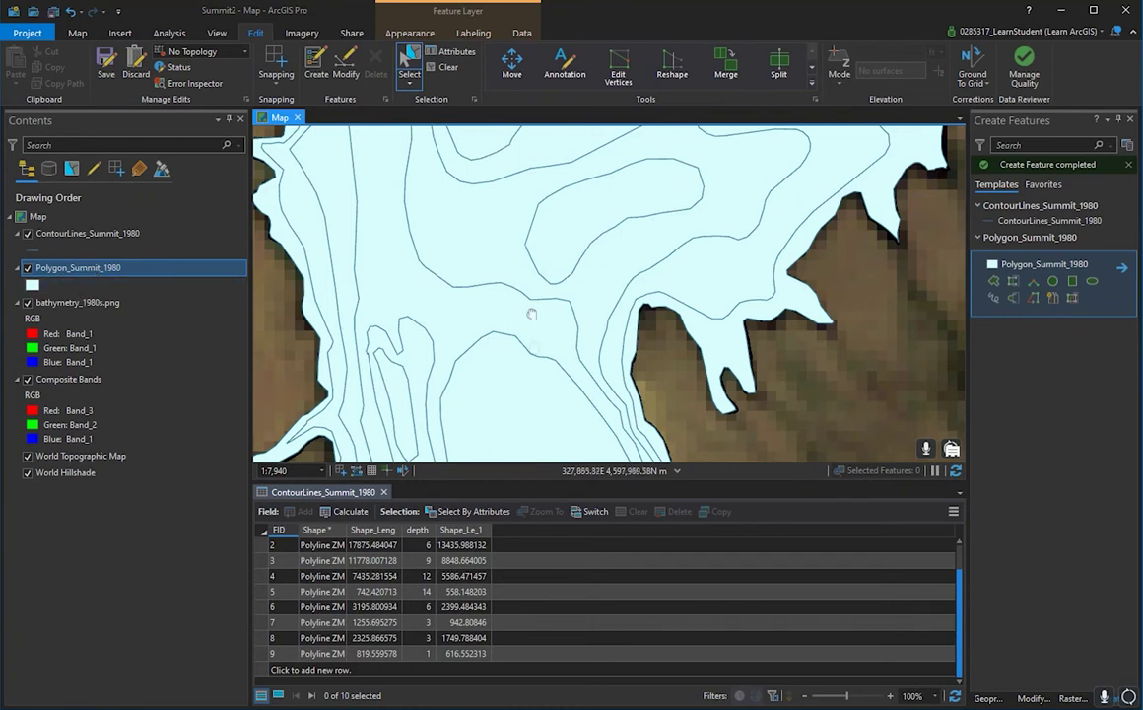
- Examine the digitized contour lines over the Polygon_Summit_1980 lake and look through the available feature editing tools
{"action": "left_click_drag", "start_coordinate": [465, 440], "coordinate": [469, 289]}
{"action": "left_click_drag", "start_coordinate": [514, 407], "coordinate": [527, 253]}
{"action": "mouse_move", "coordinate": [475, 285]}
{"action": "left_mouse_down"}
{"action": "mouse_move", "coordinate": [459, 187]}
{"action": "mouse_move", "coordinate": [511, 415]}
{"action": "left_mouse_up"}
{"action": "left_click_drag", "start_coordinate": [611, 163], "coordinate": [503, 375]}
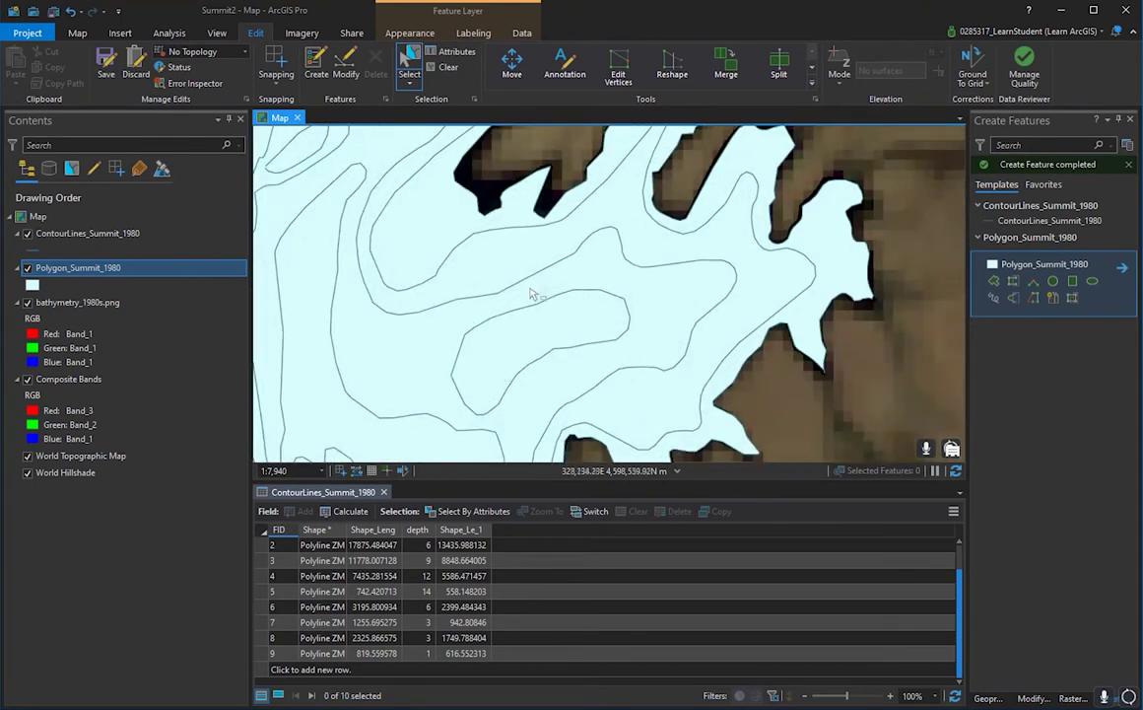
{"action": "scroll", "coordinate": [536, 378], "scroll_direction": "up", "scroll_amount": 3}
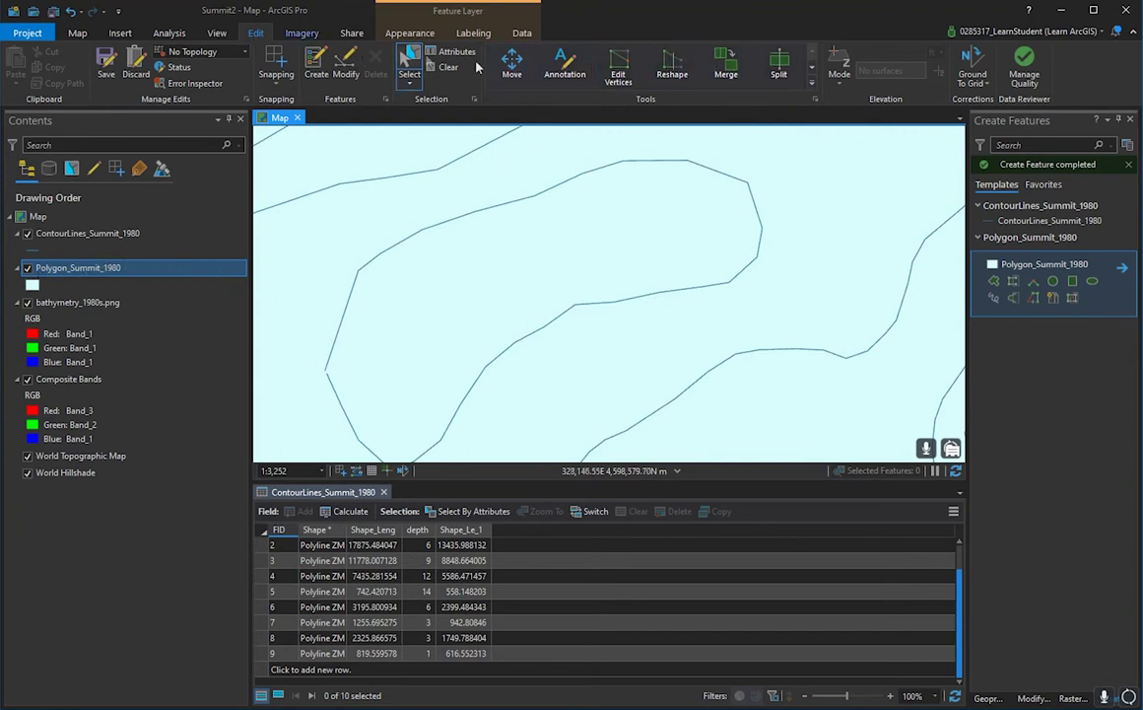
{"action": "left_click", "coordinate": [812, 68]}
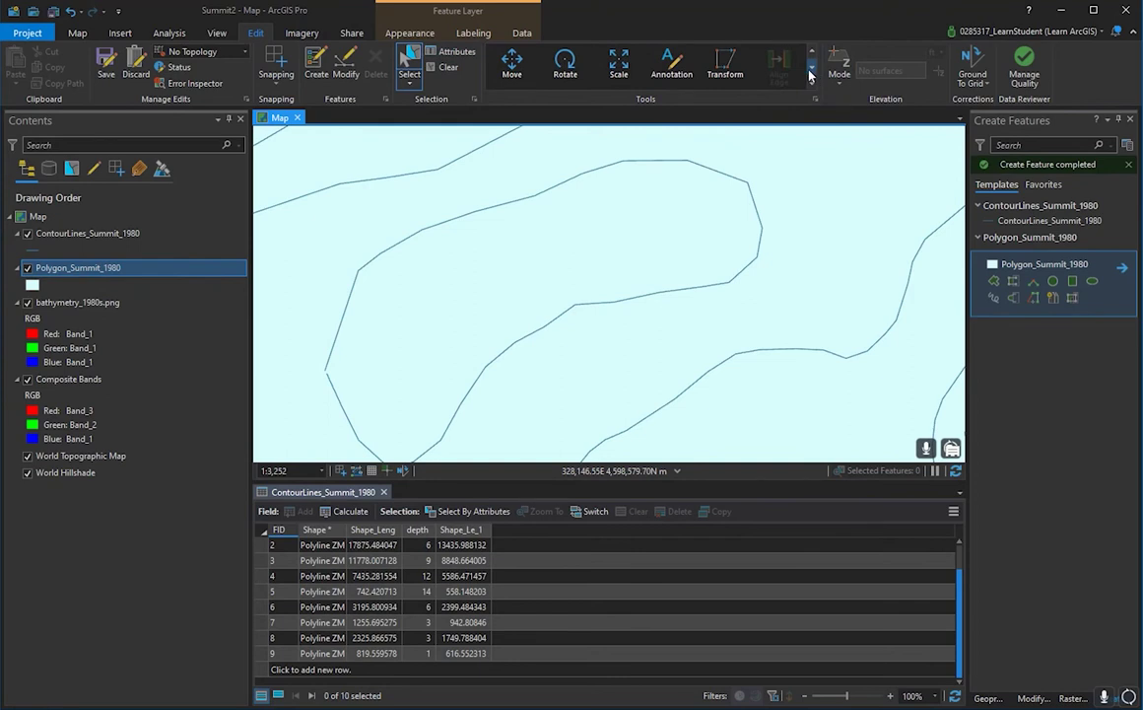
{"action": "left_click", "coordinate": [812, 69]}
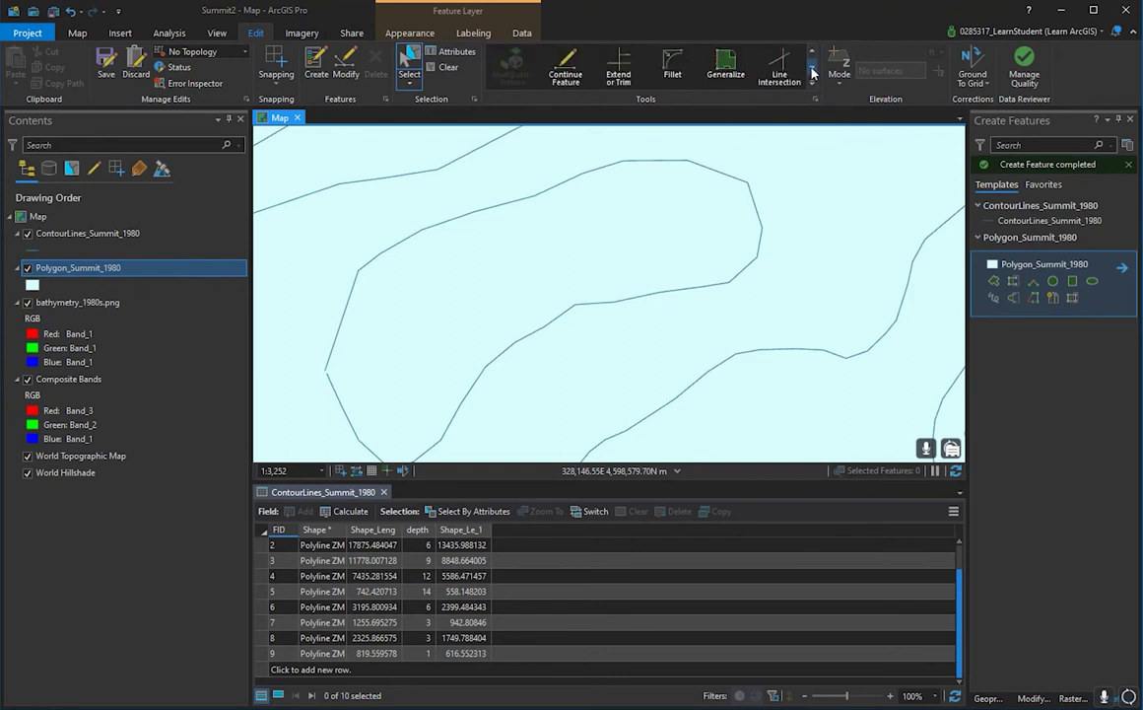
{"action": "left_click", "coordinate": [812, 69]}
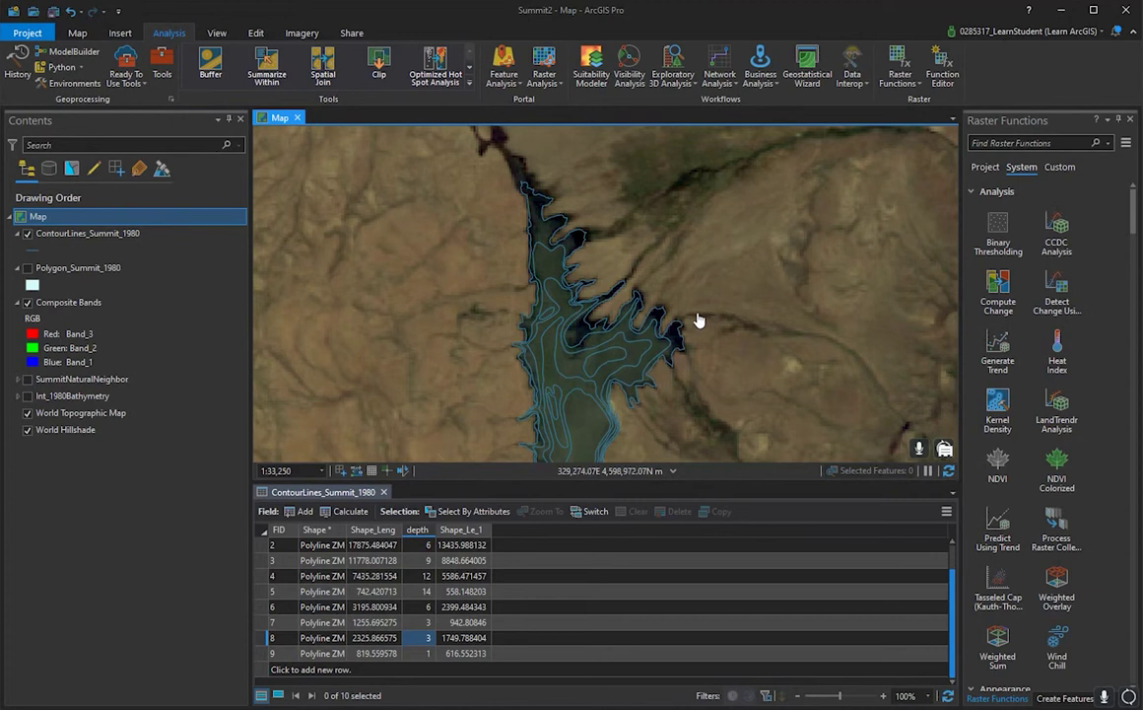
- Select the ContourLines_Summit_1980 layer, then find and open the Generate Points Along Lines geoprocessing tool
{"action": "left_click", "coordinate": [210, 233]}
{"action": "left_click", "coordinate": [1021, 144]}
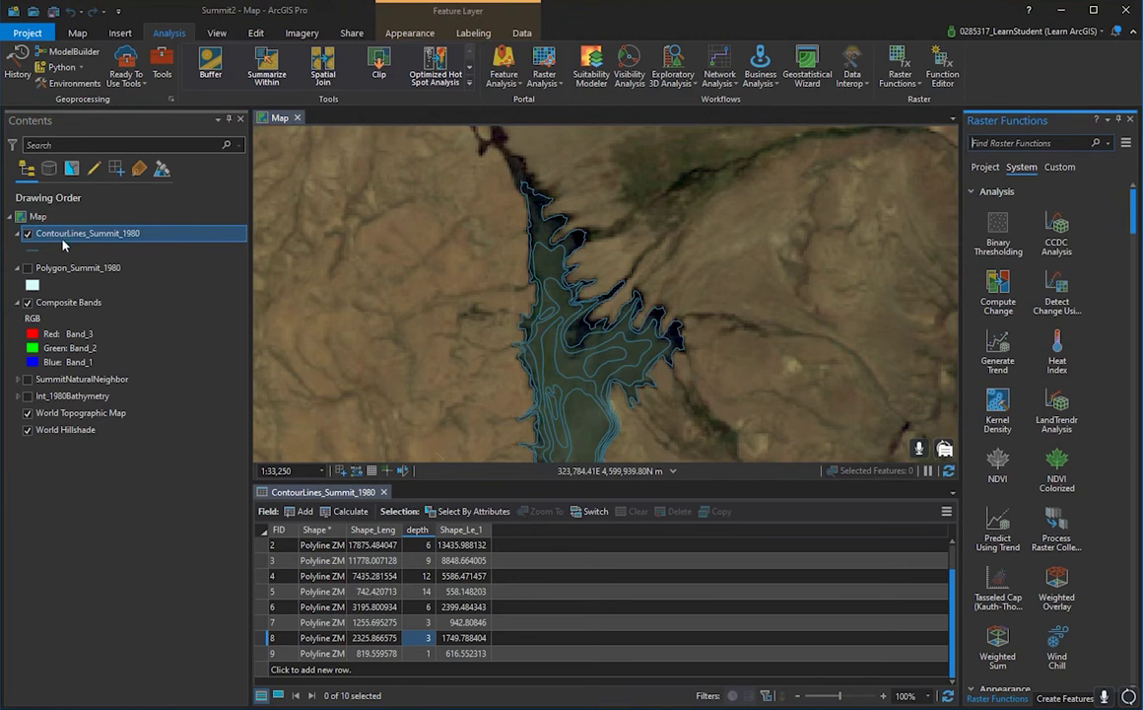
{"action": "scroll", "coordinate": [512, 324], "scroll_direction": "up", "scroll_amount": 10}
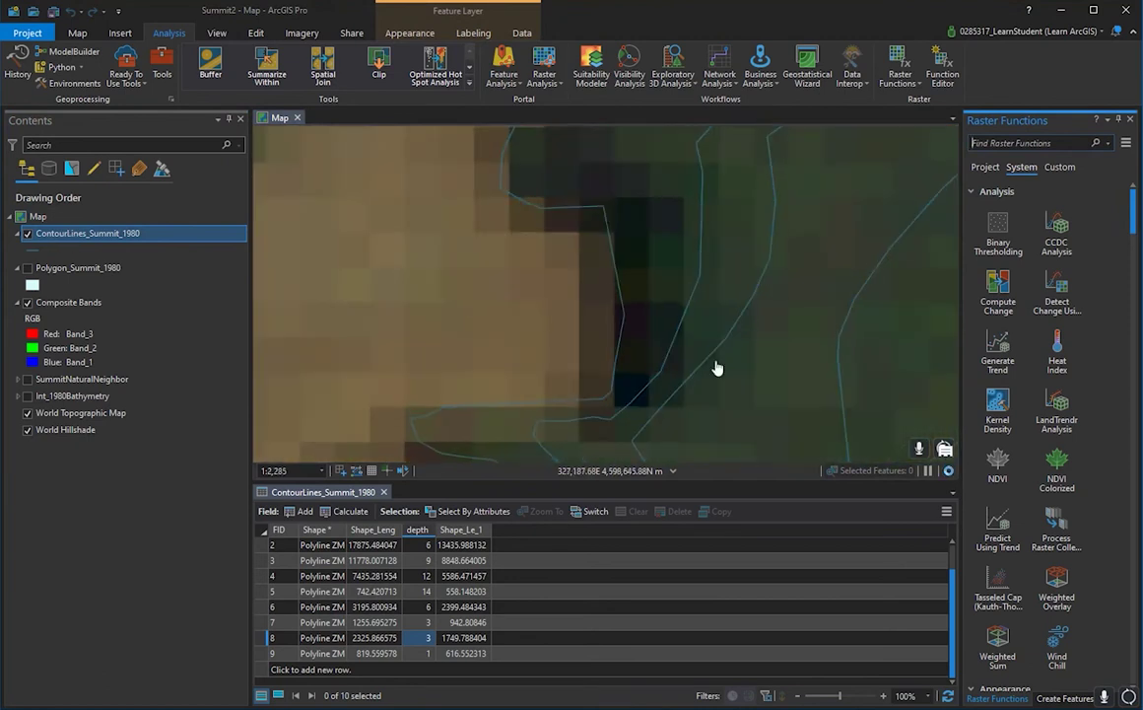
{"action": "scroll", "coordinate": [572, 300], "scroll_direction": "down", "scroll_amount": 3}
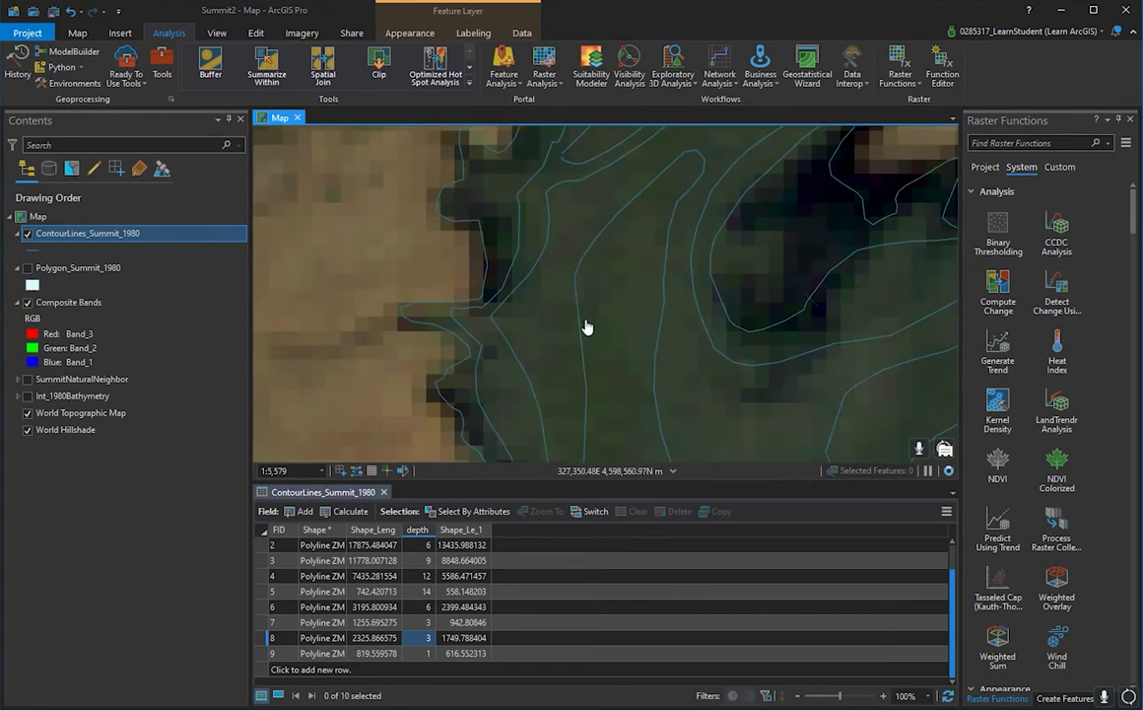
{"action": "left_click", "coordinate": [1001, 143]}
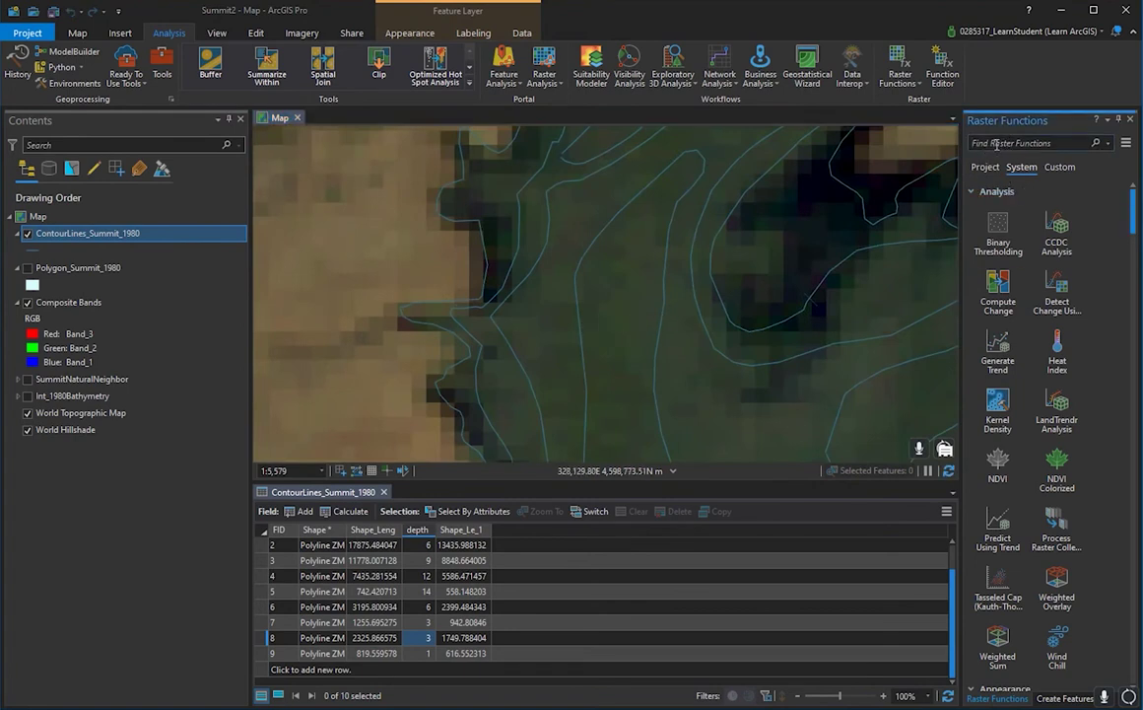
{"action": "left_click", "coordinate": [164, 59]}
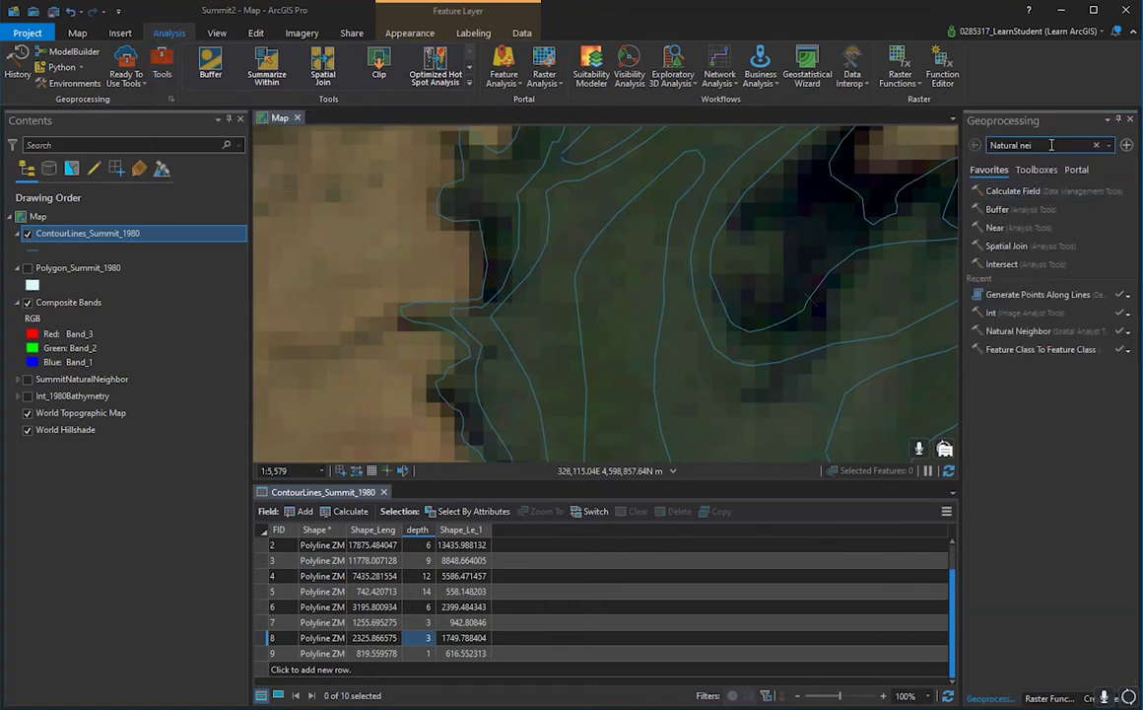
{"action": "left_click_drag", "start_coordinate": [1052, 145], "coordinate": [1008, 150]}
{"action": "type", "text": "generate points alo"}
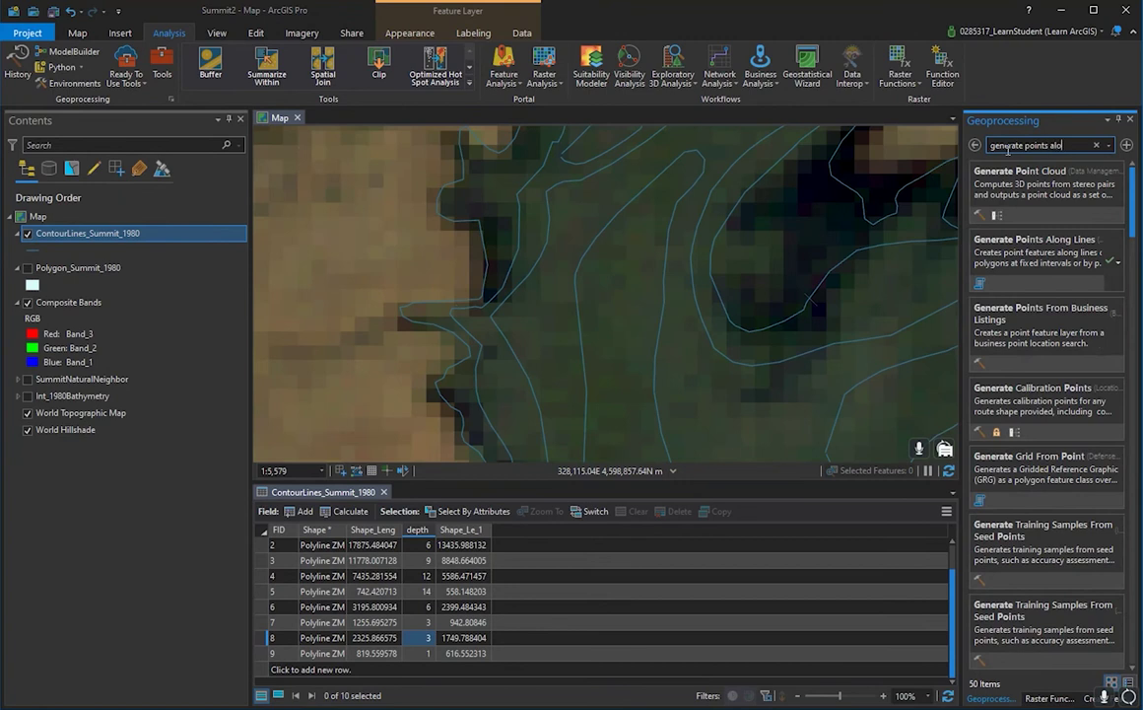
{"action": "type", "text": "ng"}
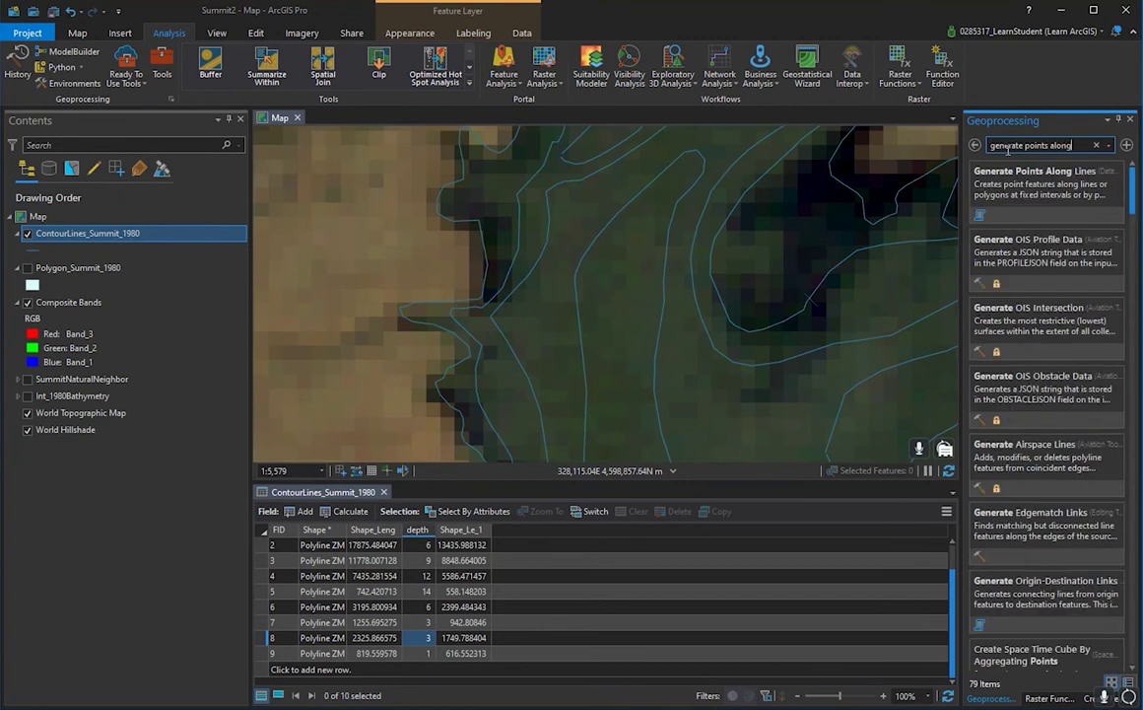
{"action": "left_click", "coordinate": [1084, 178]}
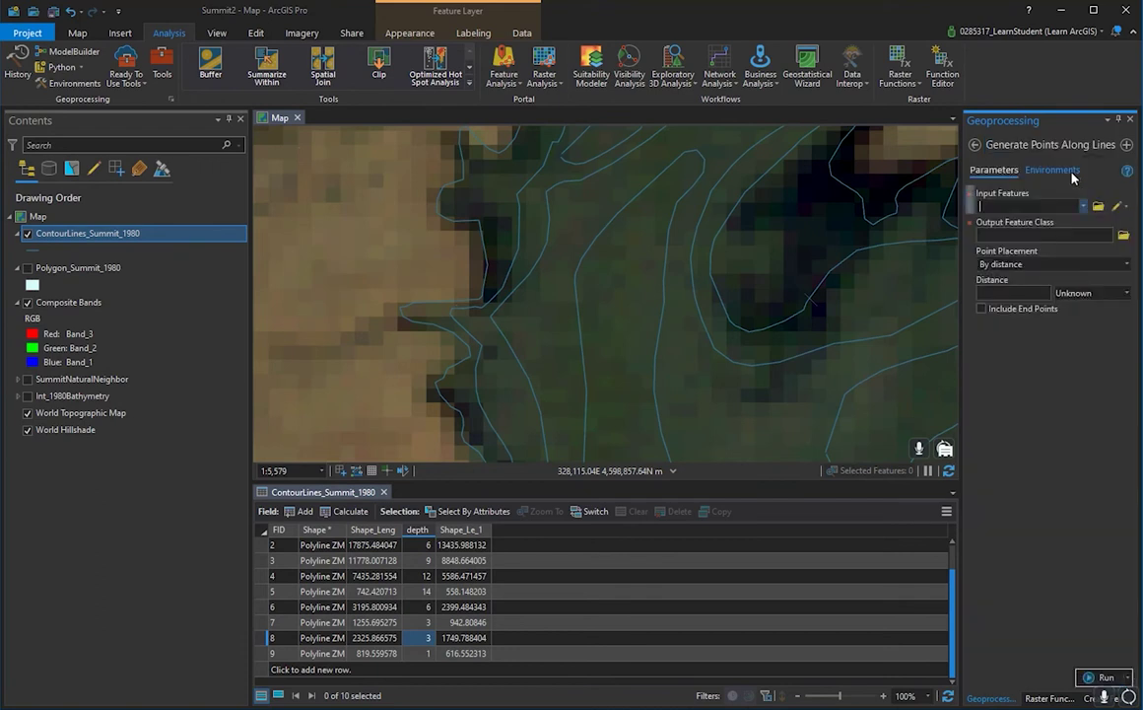
- Set ContourLines_Summit_1980 as the input features, with point placement by distance
{"action": "left_click", "coordinate": [1084, 206]}
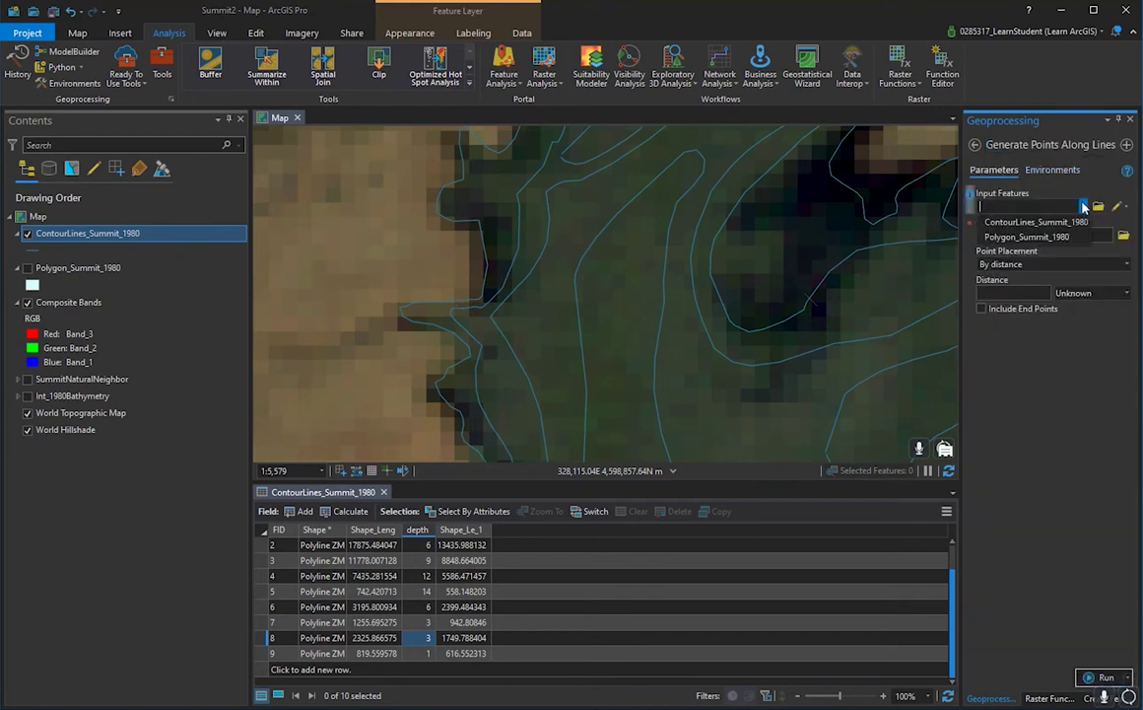
{"action": "left_click", "coordinate": [1037, 221]}
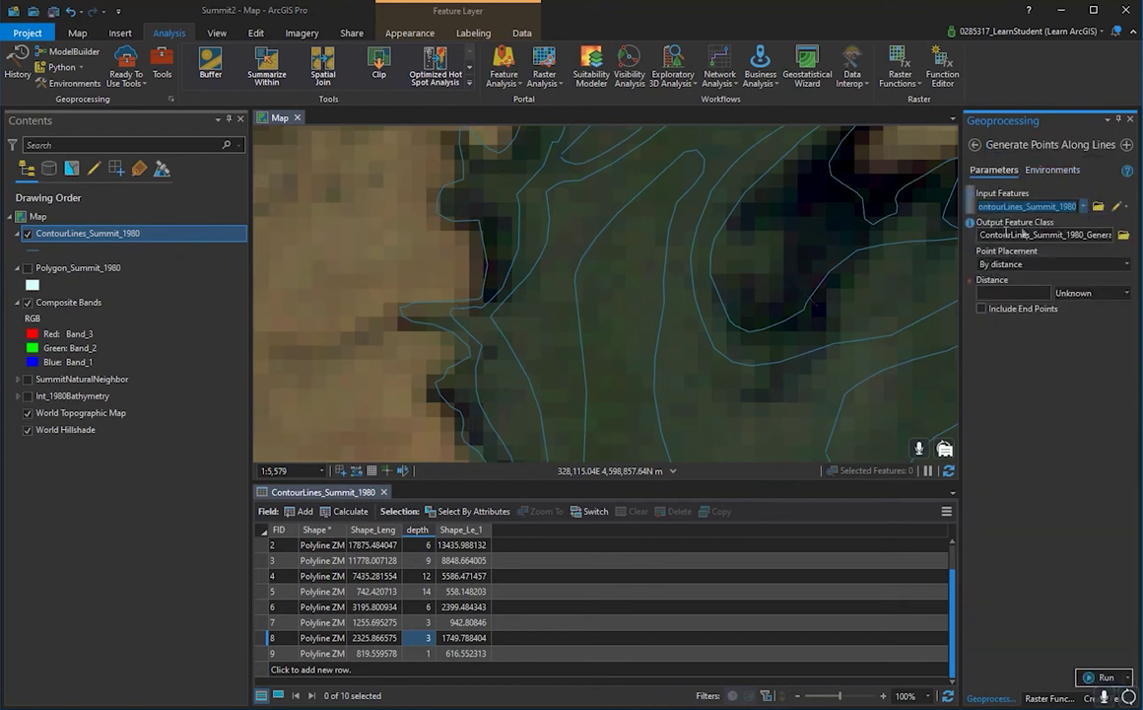
{"action": "scroll", "coordinate": [773, 258], "scroll_direction": "down", "scroll_amount": 3}
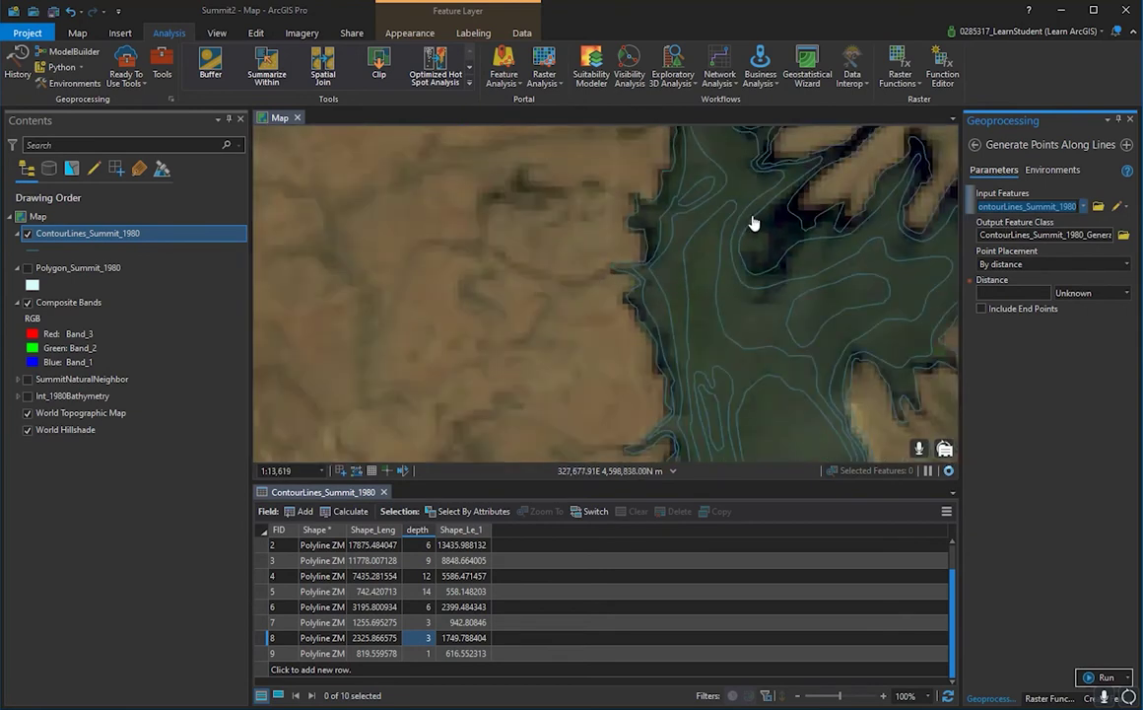
{"action": "left_click_drag", "start_coordinate": [740, 186], "coordinate": [490, 439]}
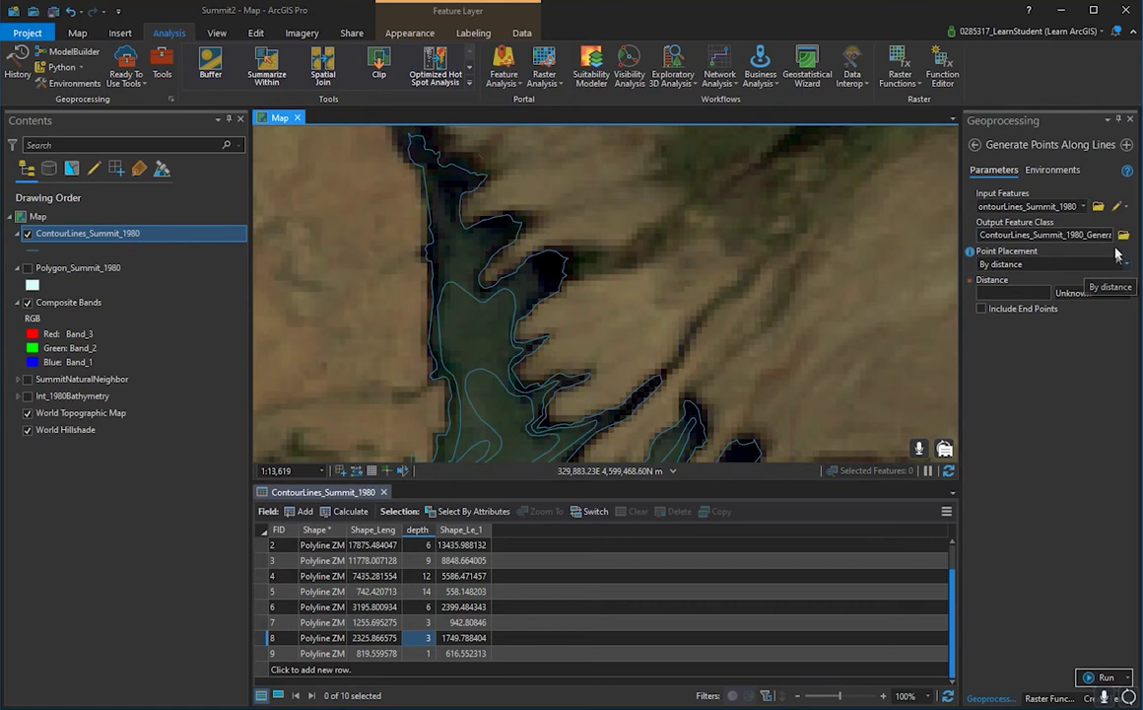
{"action": "left_click", "coordinate": [1060, 264]}
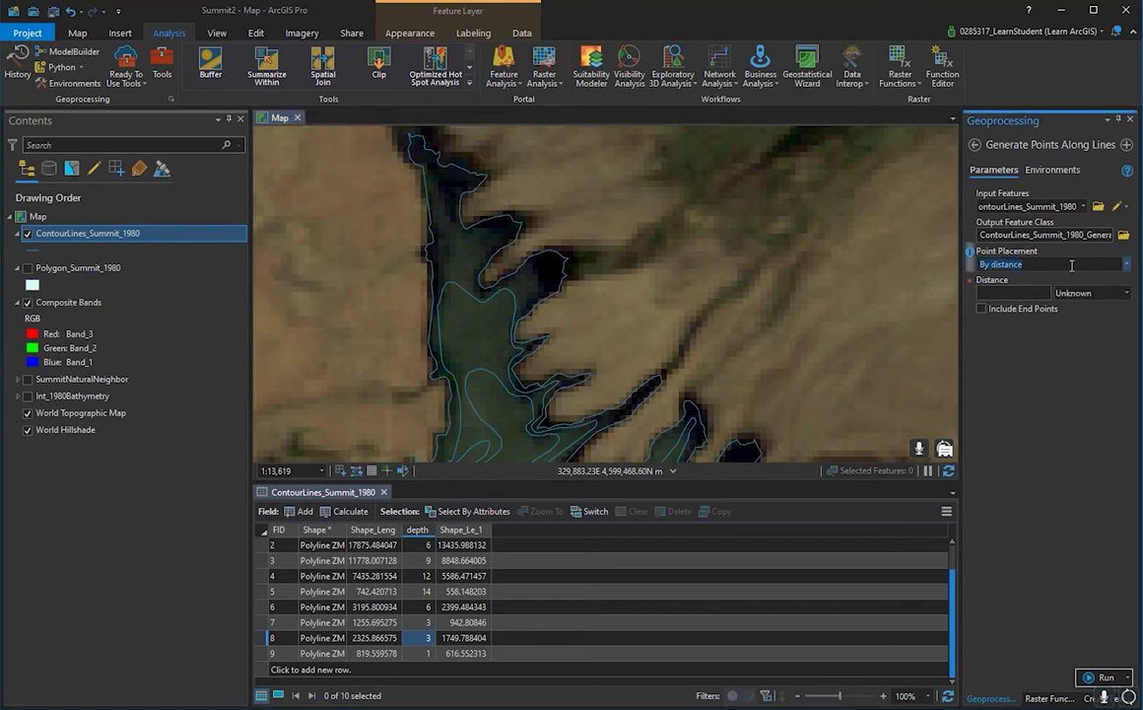
{"action": "key", "text": "Tab"}
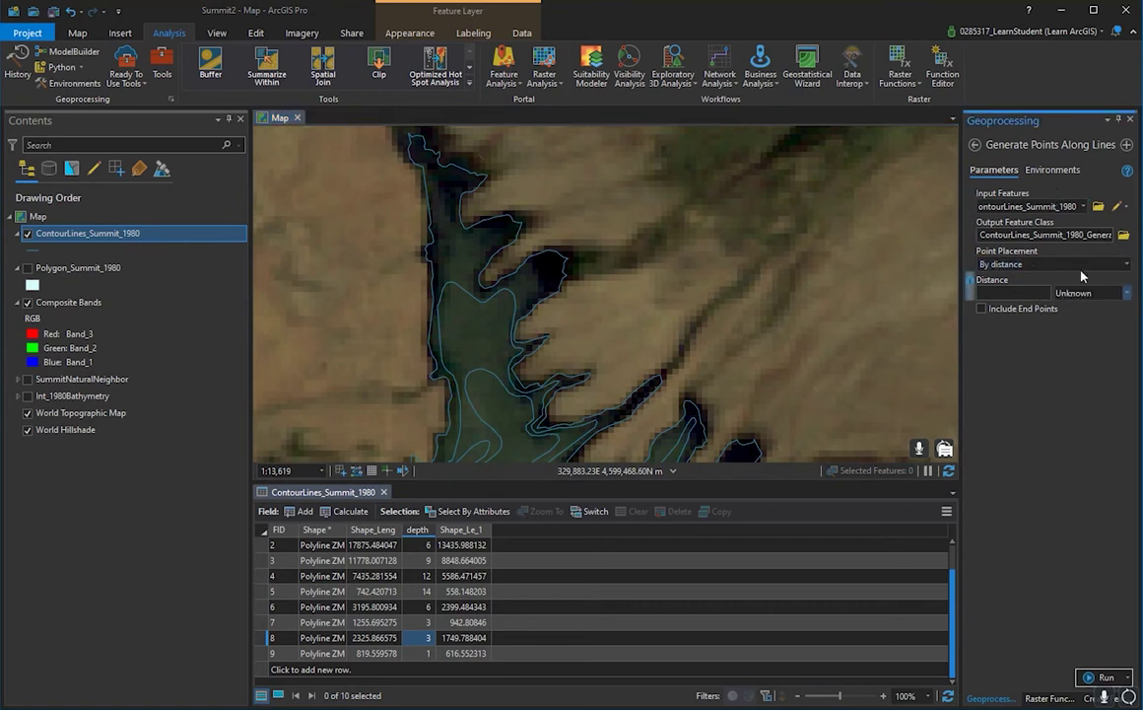
{"action": "left_click", "coordinate": [1081, 266]}
- Set the point spacing distance to 50 with Unknown units and run Generate Points Along Lines
{"action": "left_click", "coordinate": [1015, 292]}
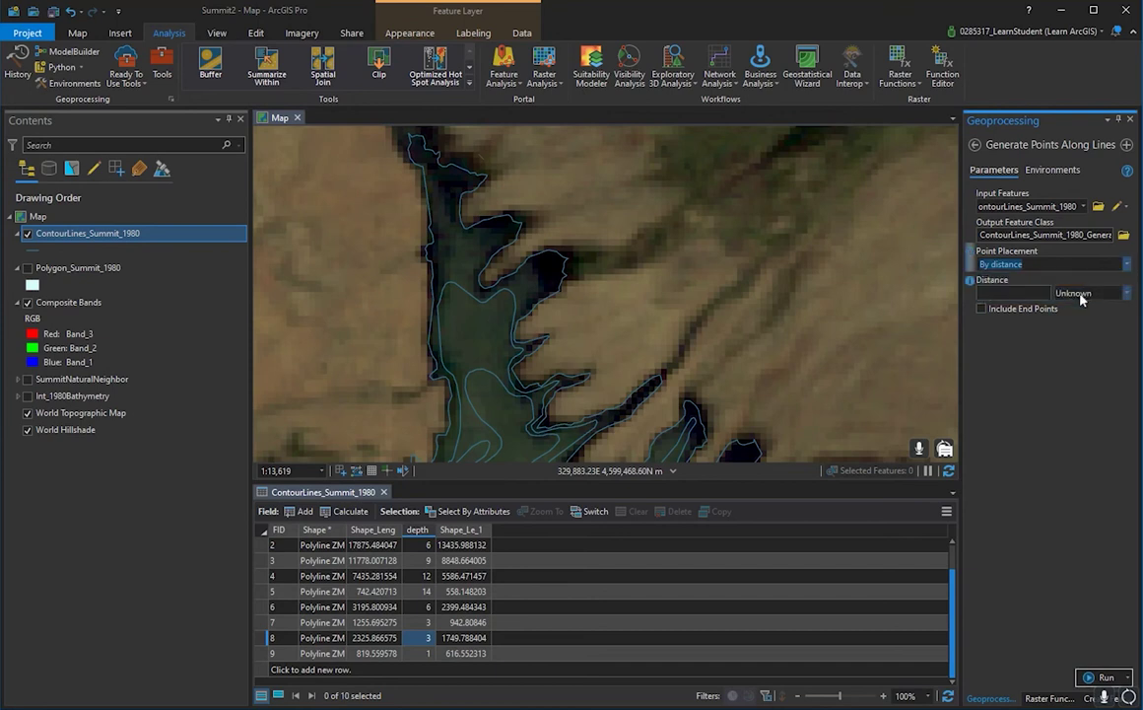
{"action": "left_click", "coordinate": [1028, 293]}
{"action": "type", "text": "c"}
{"action": "left_click_drag", "start_coordinate": [728, 298], "coordinate": [734, 292]}
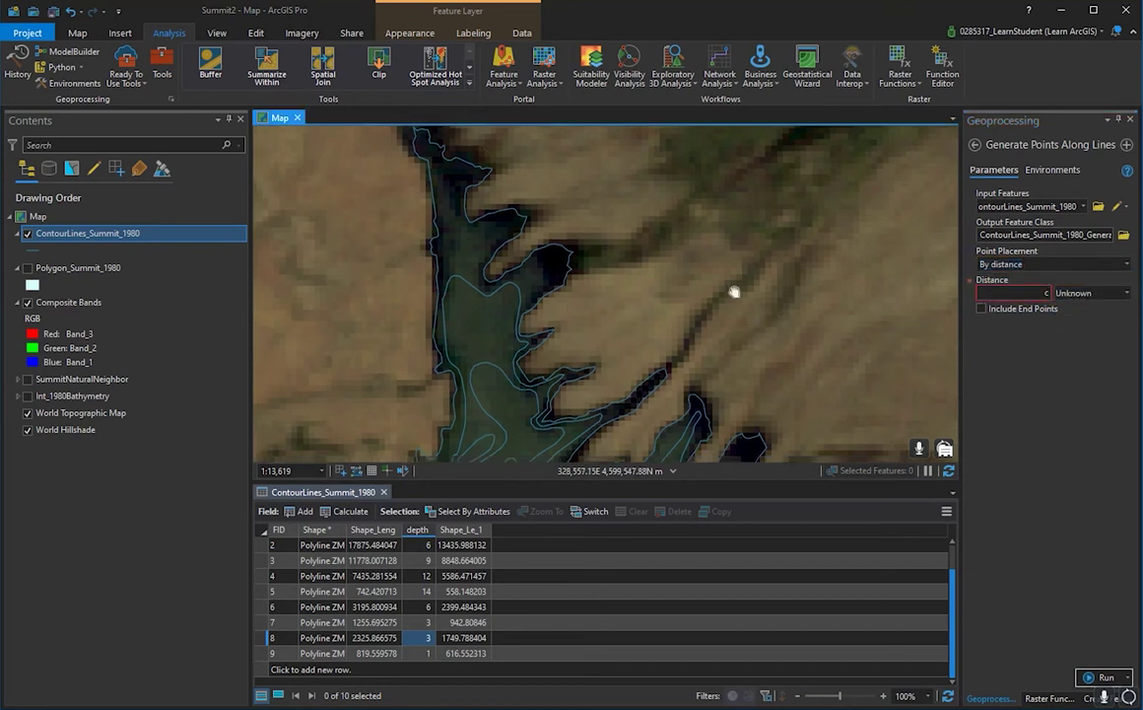
{"action": "scroll", "coordinate": [717, 230], "scroll_direction": "down", "scroll_amount": 2}
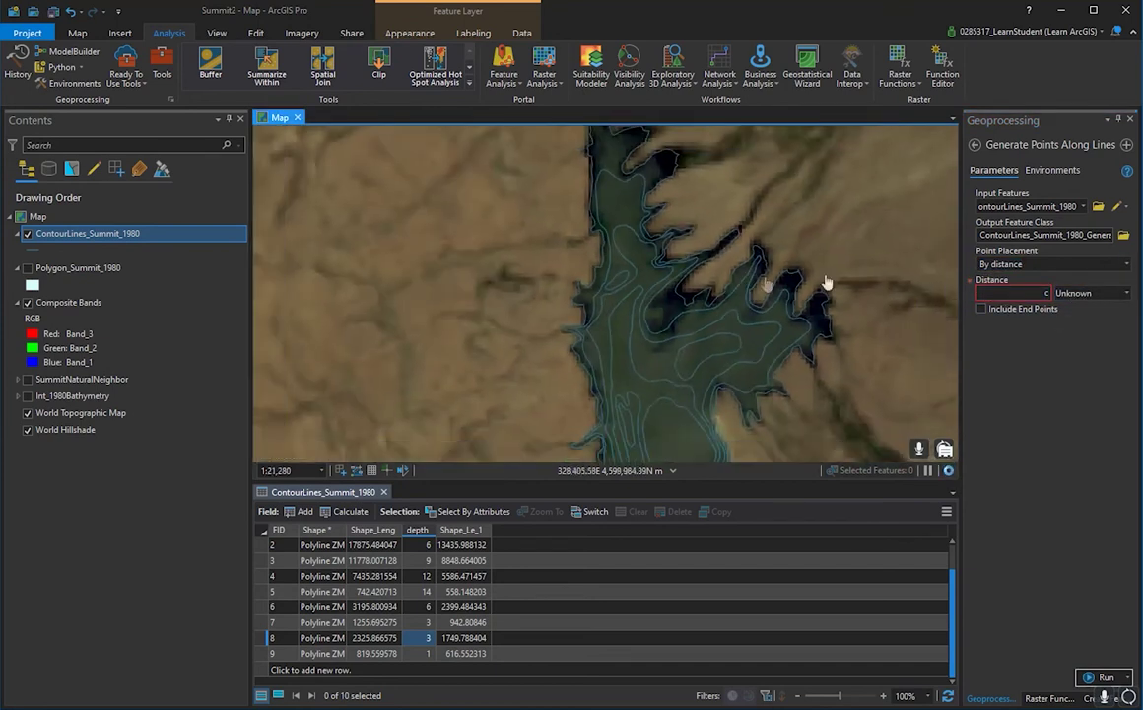
{"action": "left_click", "coordinate": [1034, 293]}
{"action": "key", "text": "BackSpace"}
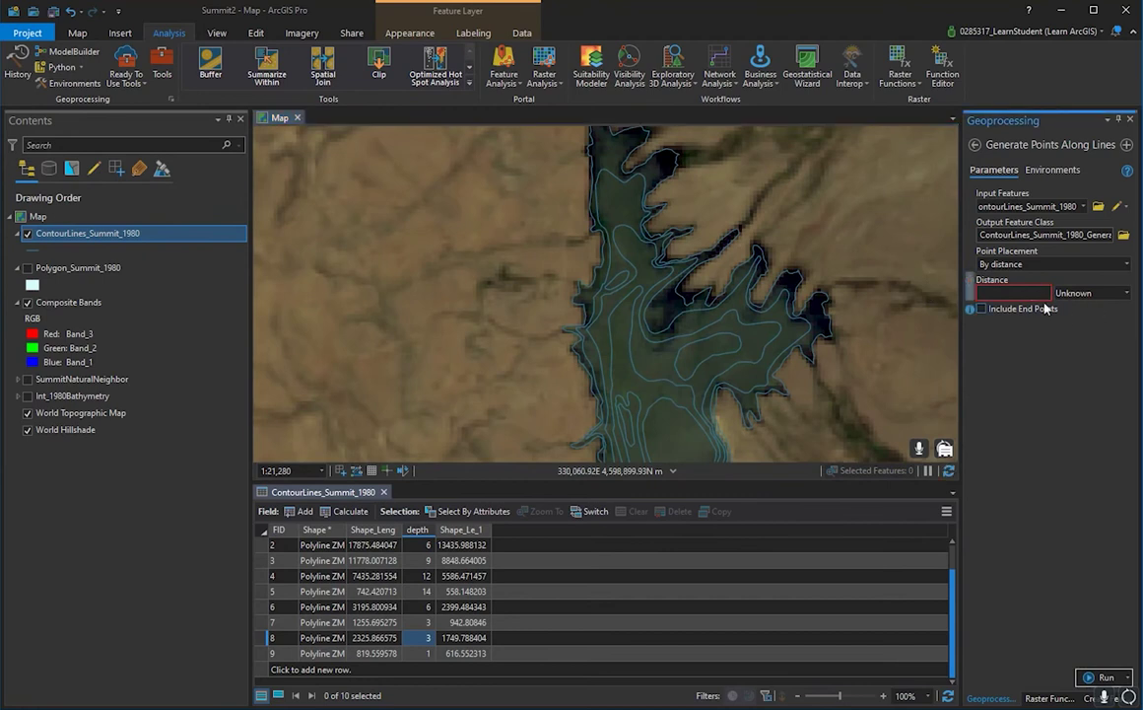
{"action": "left_click", "coordinate": [1089, 293]}
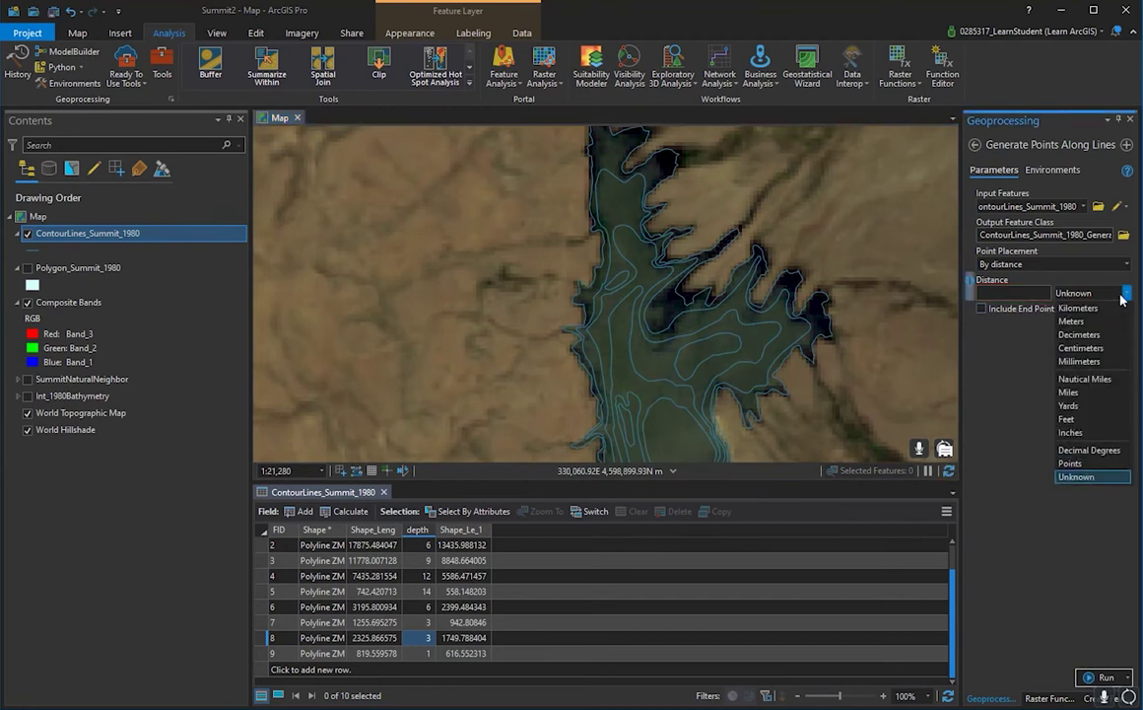
{"action": "left_click", "coordinate": [1088, 482]}
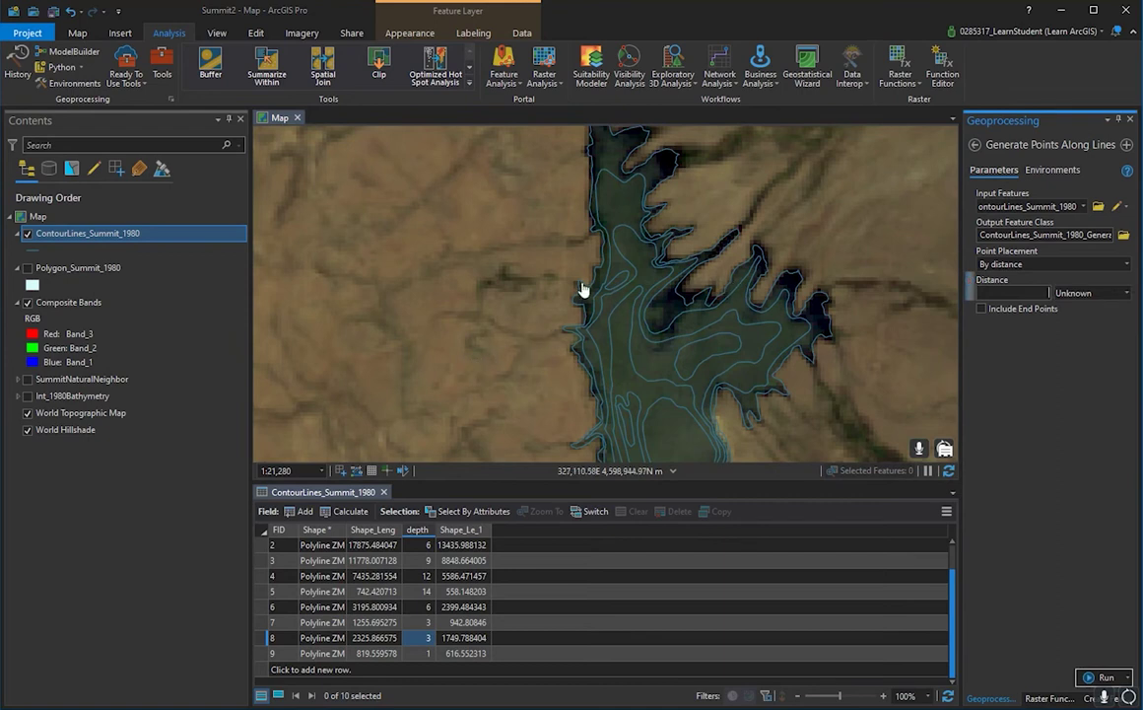
{"action": "left_click", "coordinate": [1101, 677]}
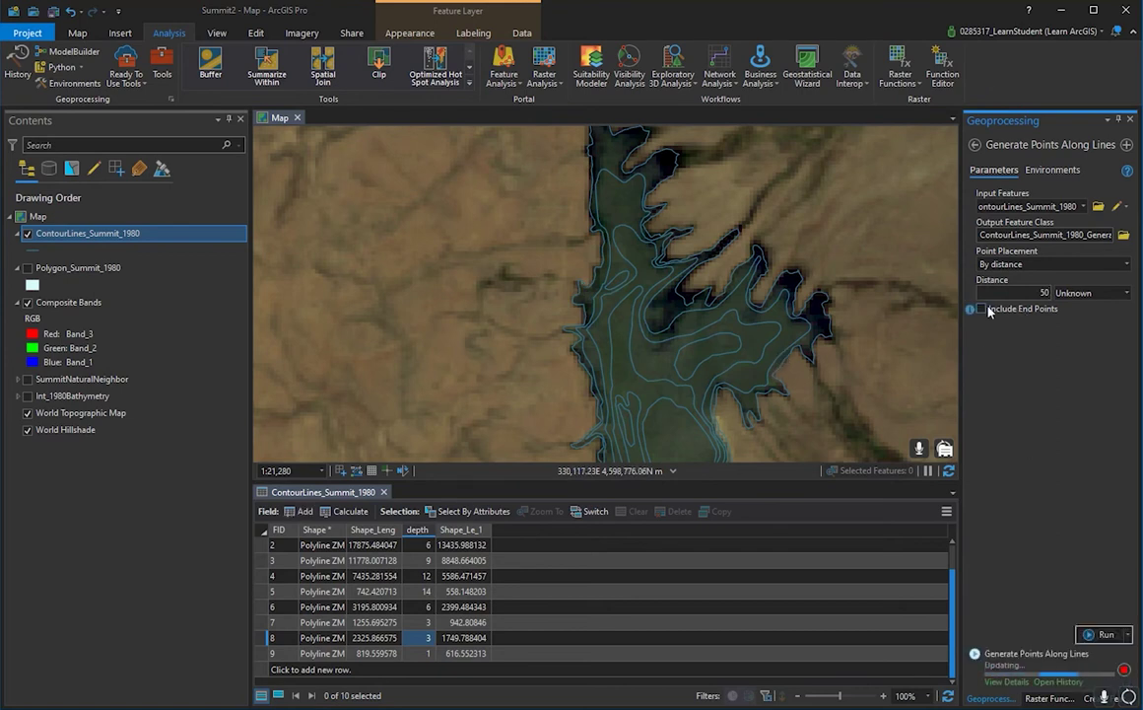
- Inspect the spacing of the generated points along the lake's contour lines and highlight the tool's distance value
{"action": "scroll", "coordinate": [656, 300], "scroll_direction": "up", "scroll_amount": 4}
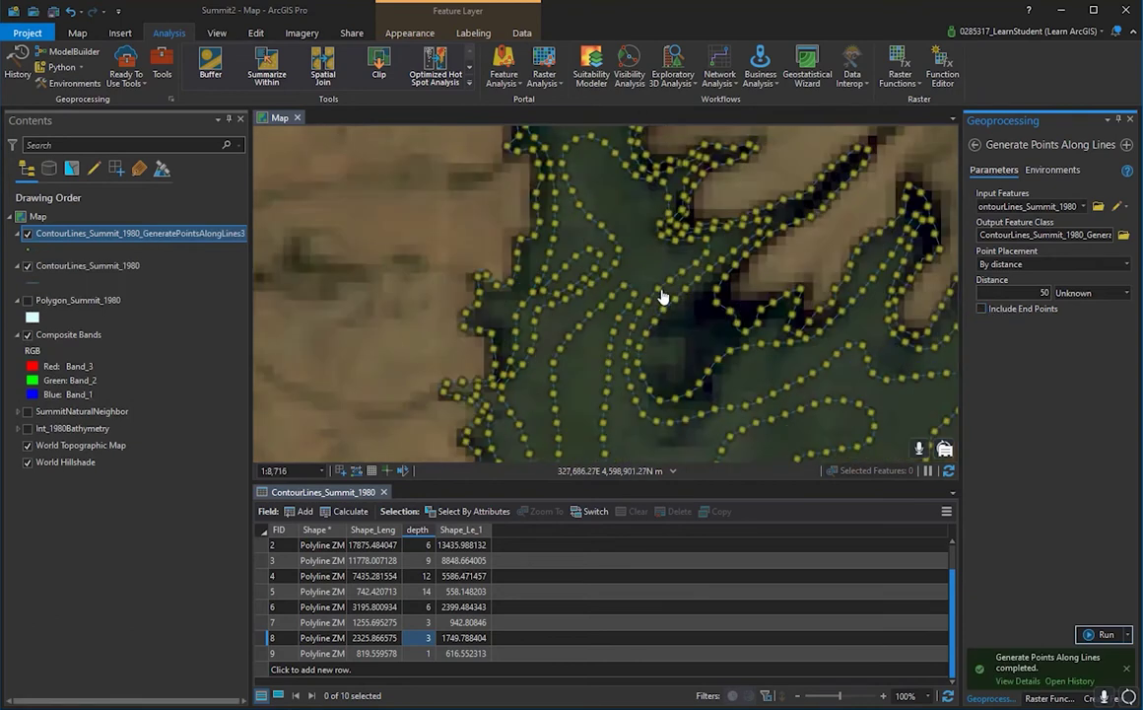
{"action": "left_click_drag", "start_coordinate": [725, 197], "coordinate": [731, 148]}
{"action": "left_click_drag", "start_coordinate": [761, 304], "coordinate": [764, 212]}
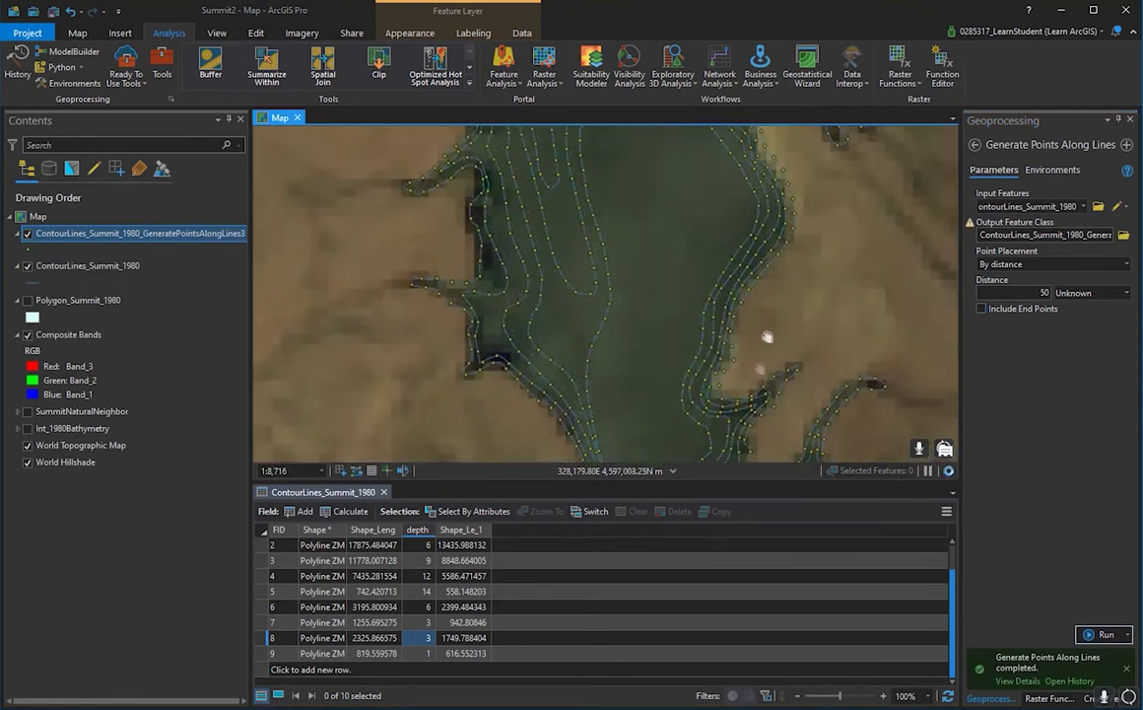
{"action": "left_click_drag", "start_coordinate": [766, 339], "coordinate": [770, 244]}
{"action": "left_click_drag", "start_coordinate": [775, 318], "coordinate": [725, 286]}
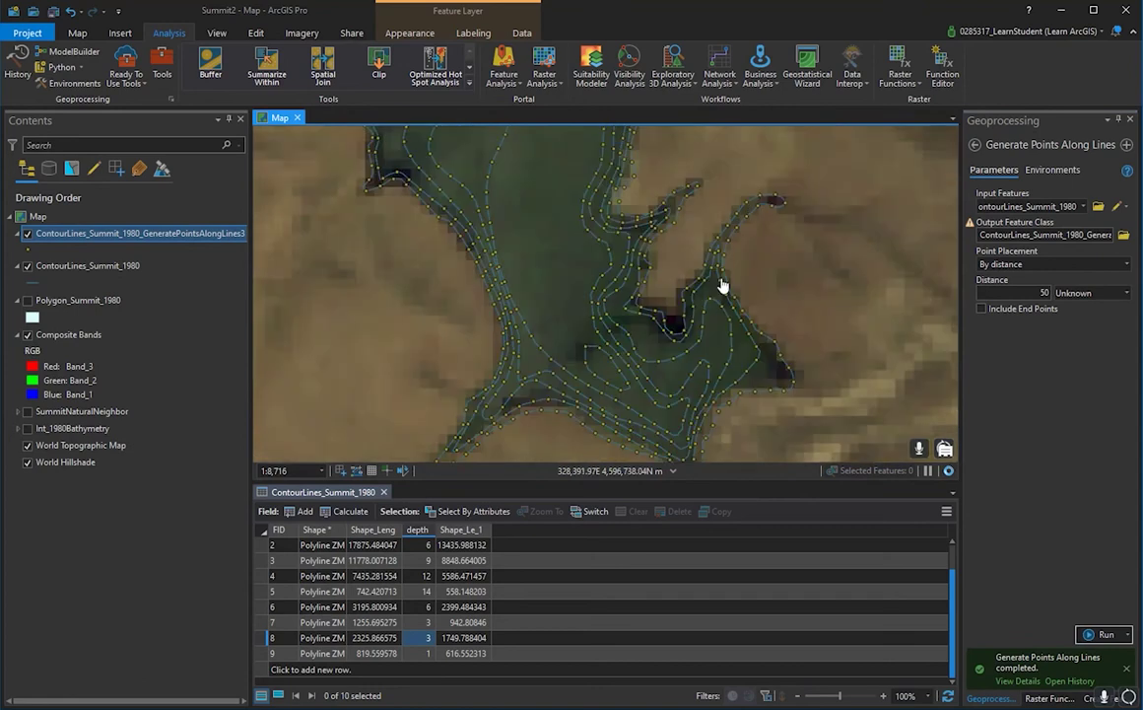
{"action": "scroll", "coordinate": [500, 283], "scroll_direction": "up", "scroll_amount": 8}
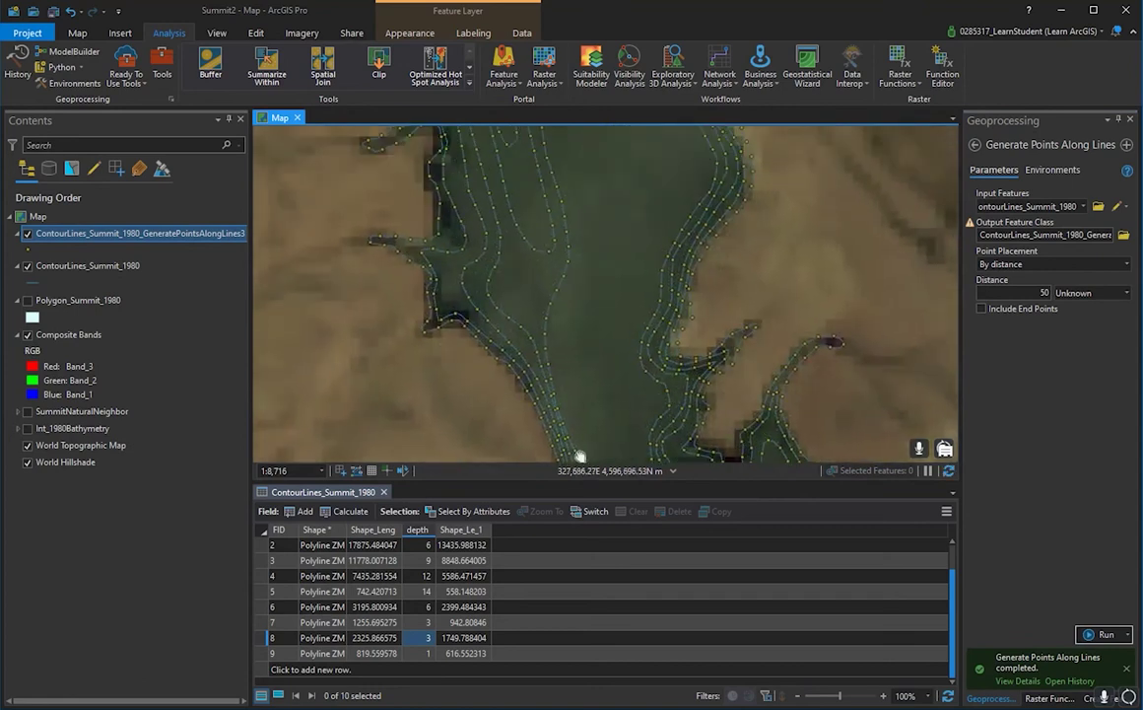
{"action": "scroll", "coordinate": [679, 256], "scroll_direction": "down", "scroll_amount": 6}
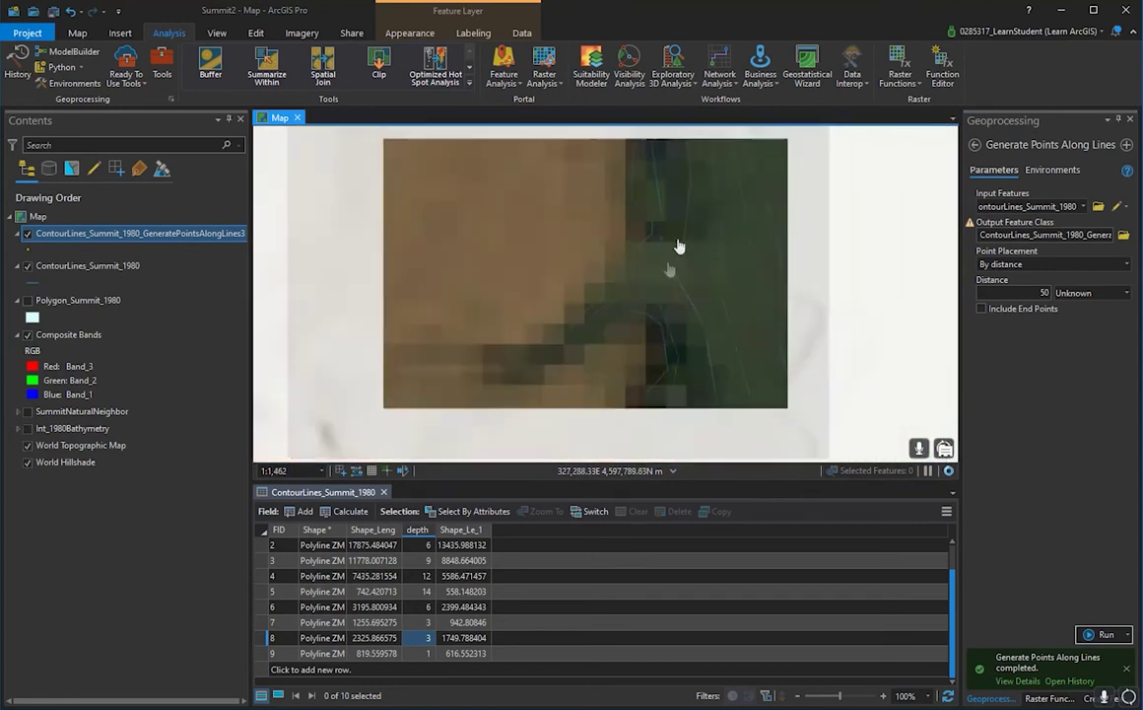
{"action": "left_click_drag", "start_coordinate": [612, 263], "coordinate": [623, 403]}
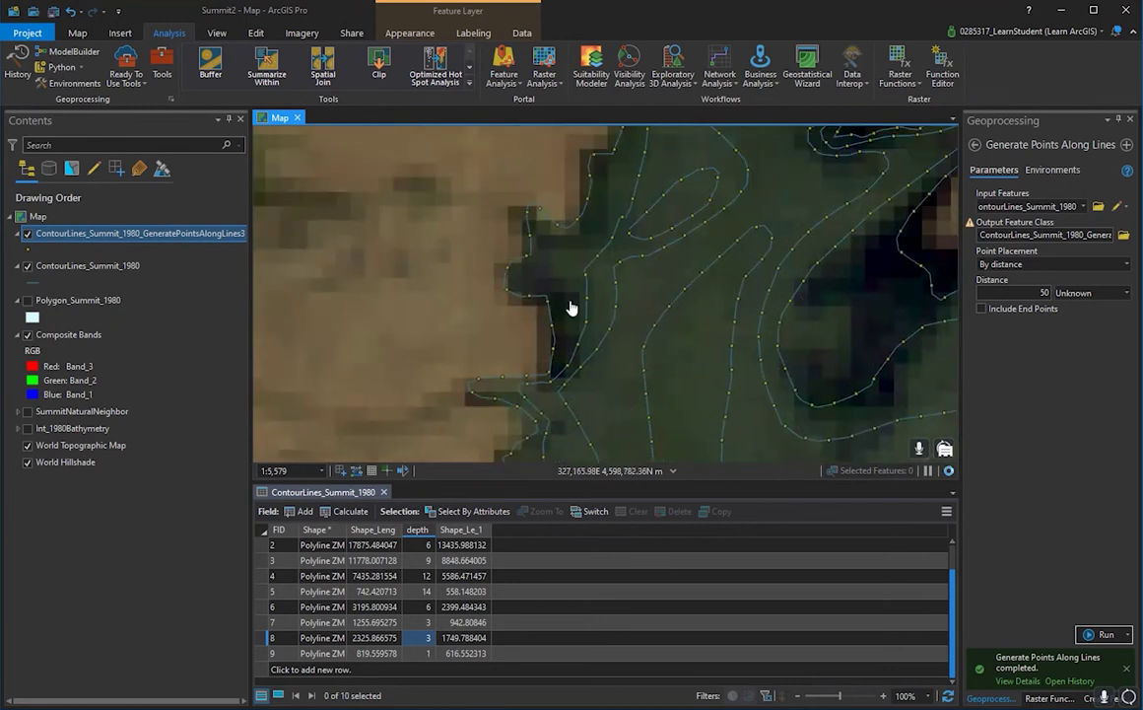
{"action": "scroll", "coordinate": [793, 286], "scroll_direction": "down", "scroll_amount": 6}
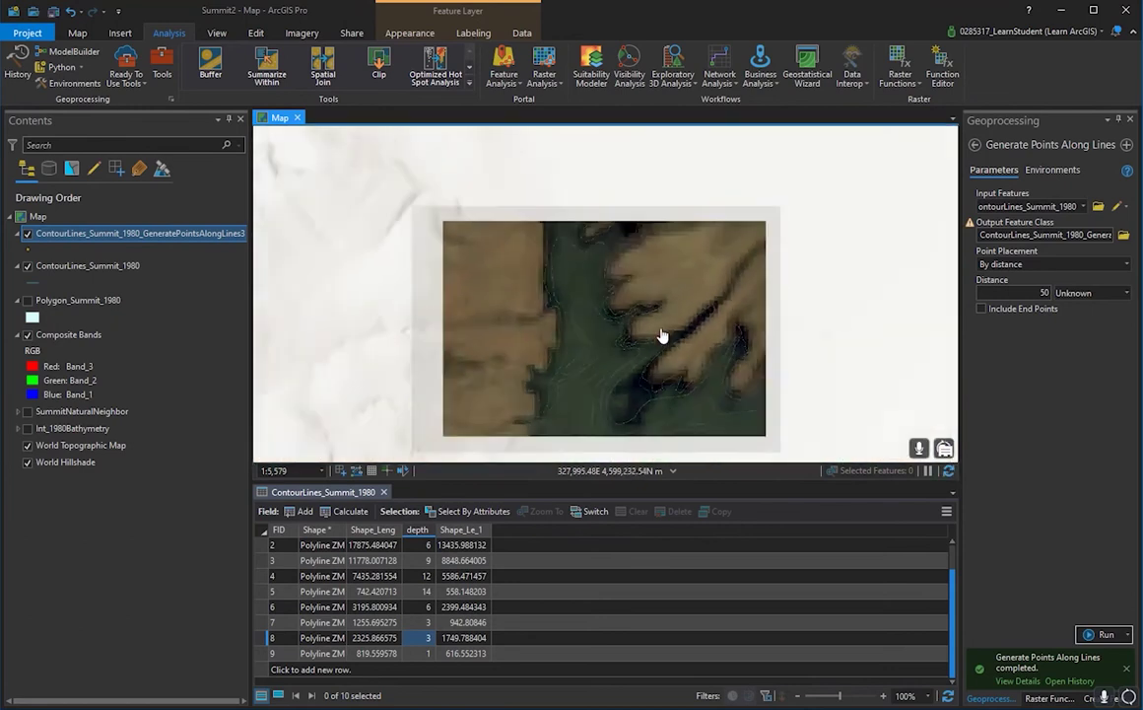
{"action": "scroll", "coordinate": [722, 353], "scroll_direction": "up", "scroll_amount": 3}
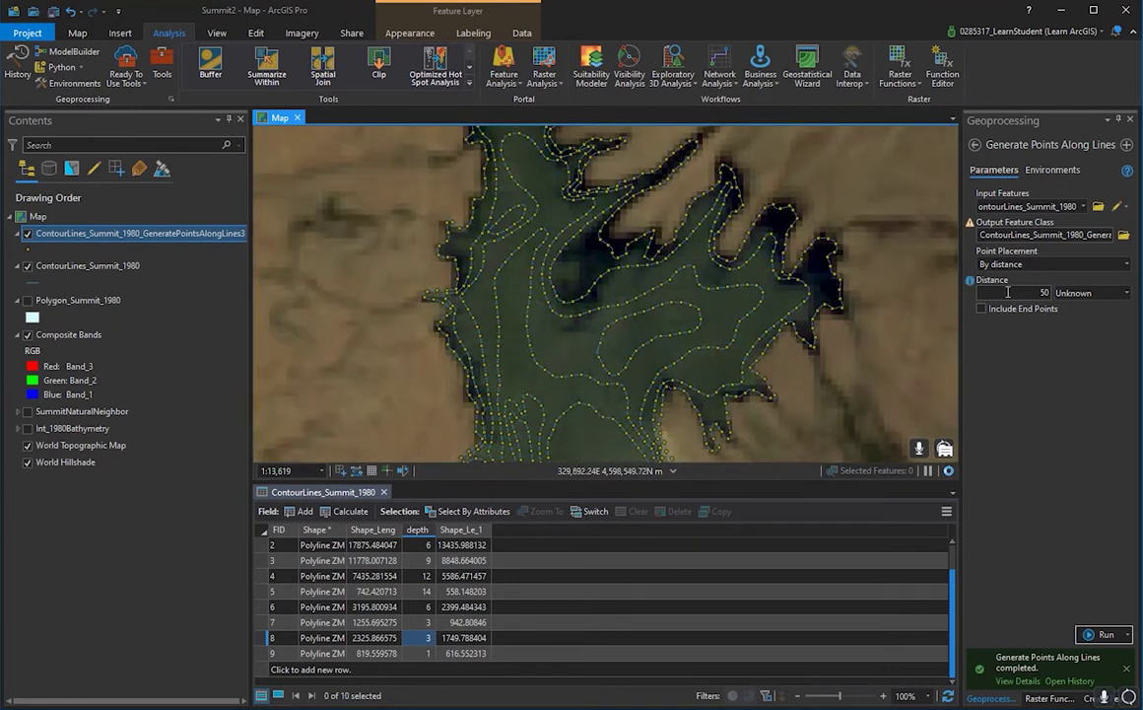
{"action": "double_click", "coordinate": [1046, 292]}
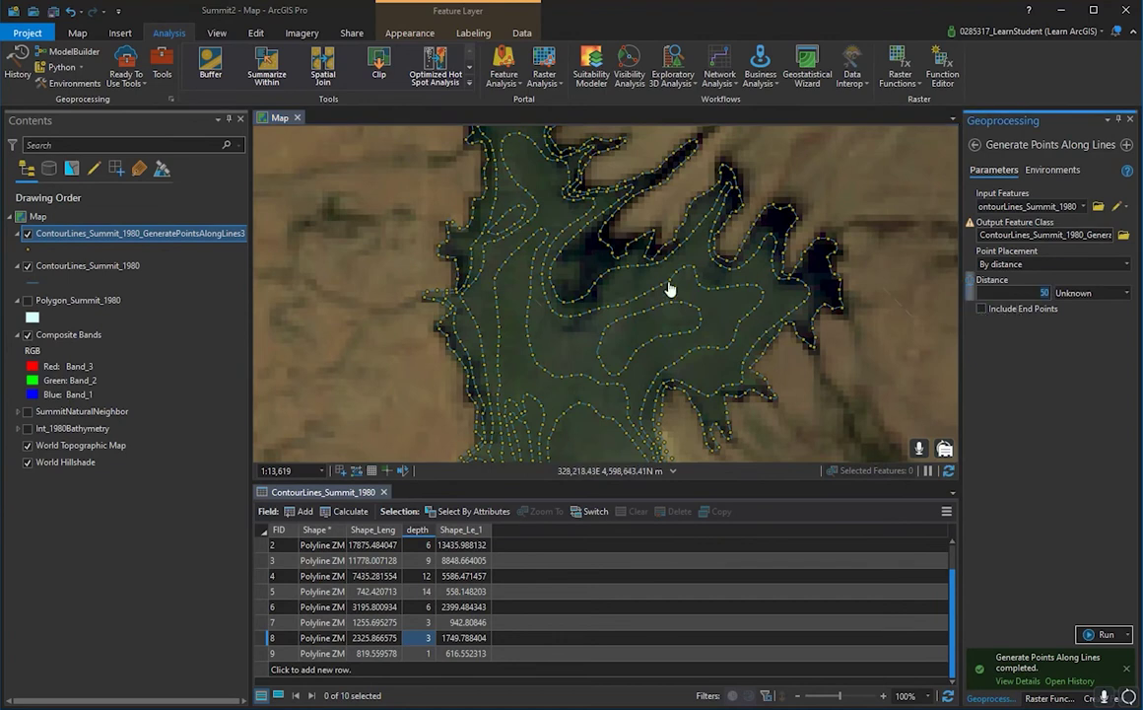
- Rerun Generate Points Along Lines with the spacing distance set to 20 and check the point density along the contours
{"action": "left_click_drag", "start_coordinate": [919, 402], "coordinate": [890, 303]}
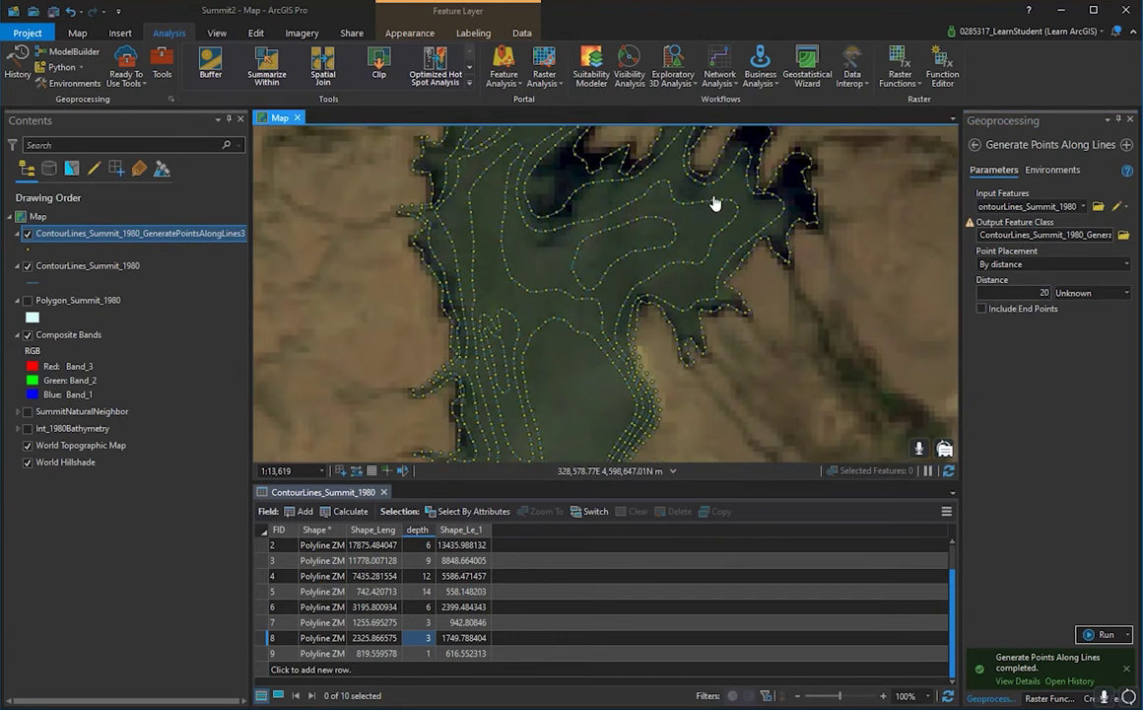
{"action": "left_click", "coordinate": [1101, 637]}
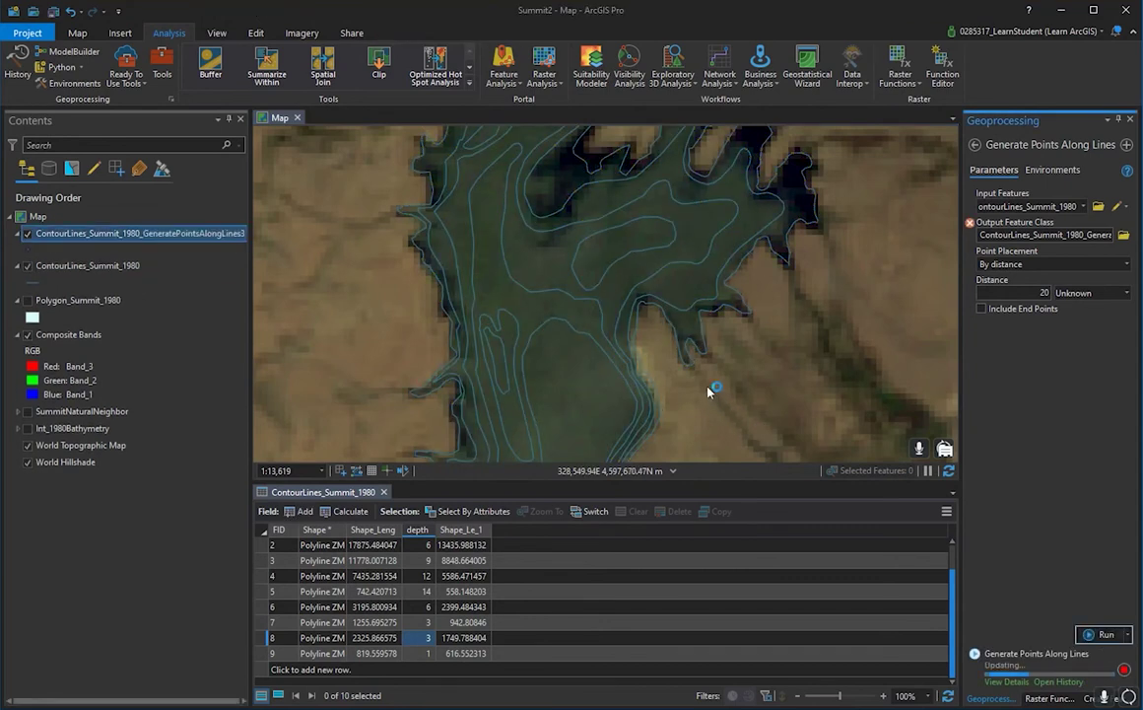
{"action": "scroll", "coordinate": [643, 328], "scroll_direction": "up", "scroll_amount": 3}
{"action": "scroll", "coordinate": [642, 329], "scroll_direction": "up", "scroll_amount": 4}
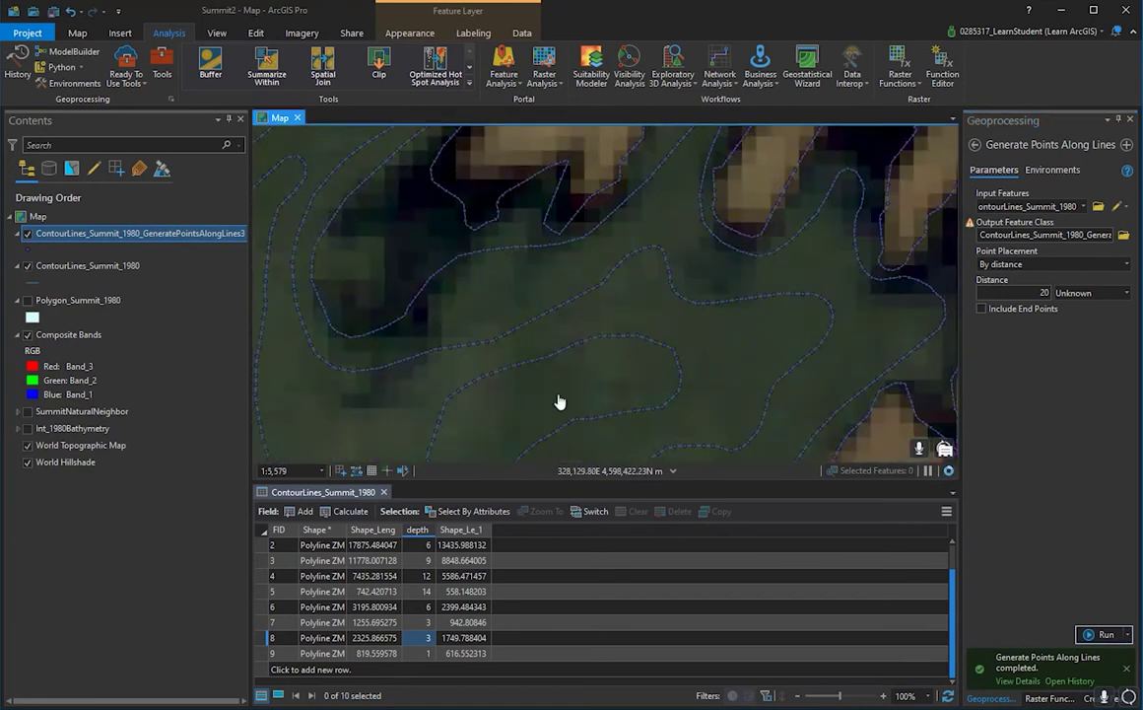
{"action": "left_click_drag", "start_coordinate": [615, 335], "coordinate": [664, 148]}
{"action": "left_click_drag", "start_coordinate": [689, 326], "coordinate": [647, 193]}
{"action": "left_click_drag", "start_coordinate": [674, 350], "coordinate": [648, 500]}
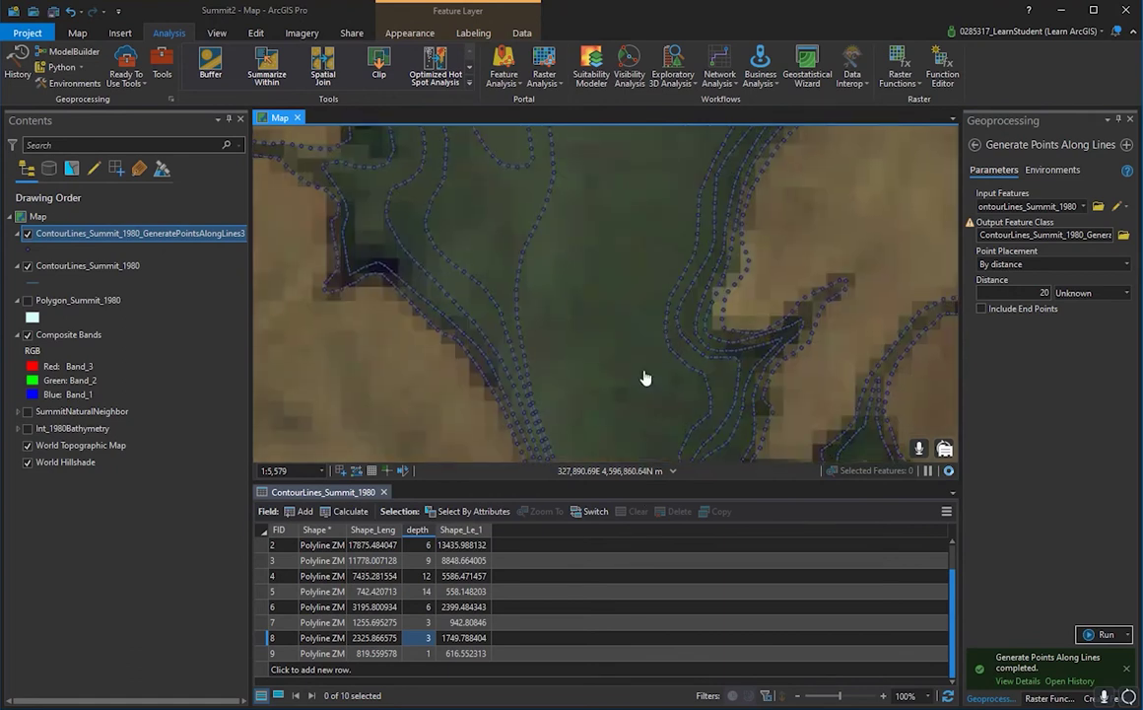
{"action": "scroll", "coordinate": [646, 378], "scroll_direction": "down", "scroll_amount": 5}
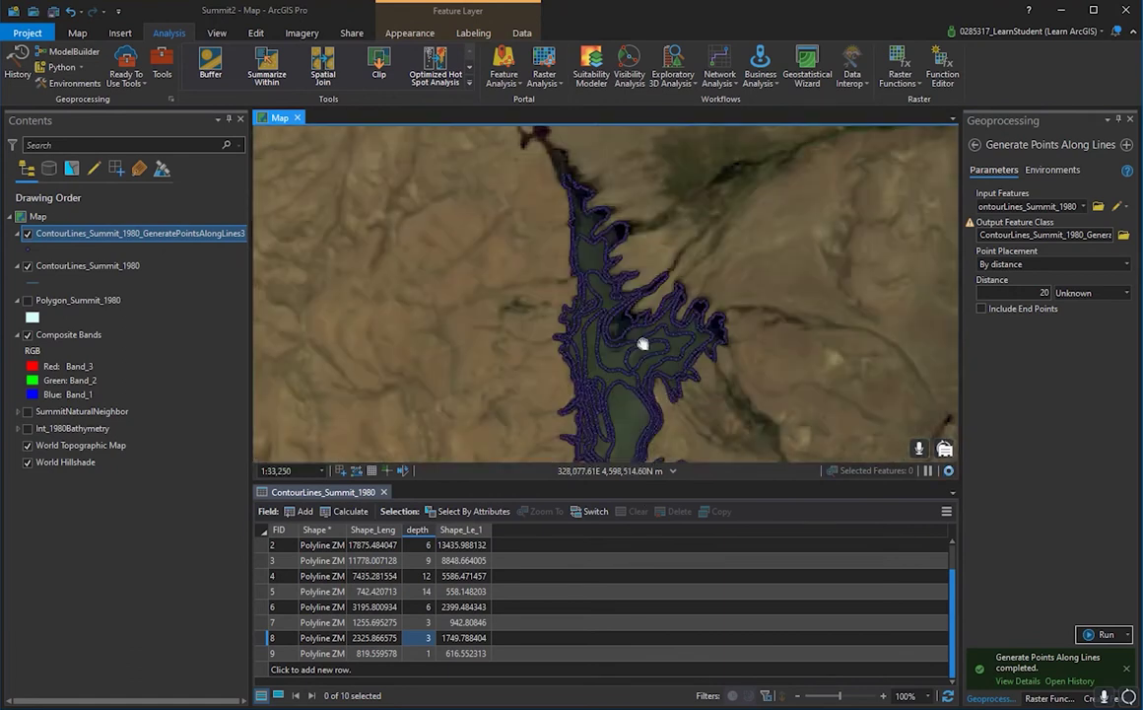
{"action": "scroll", "coordinate": [642, 343], "scroll_direction": "down", "scroll_amount": 2}
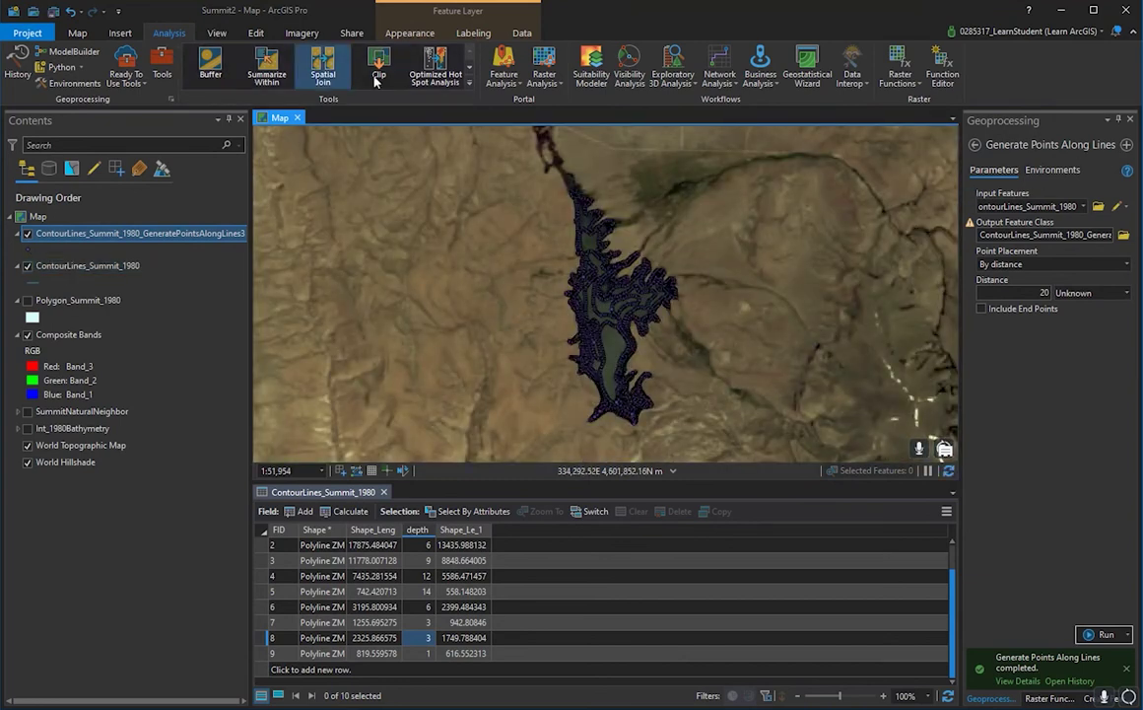
- Search the geoprocessing tools for "Natural" and open the Spatial Analyst version of Natural Neighbor
{"action": "left_click", "coordinate": [161, 62]}
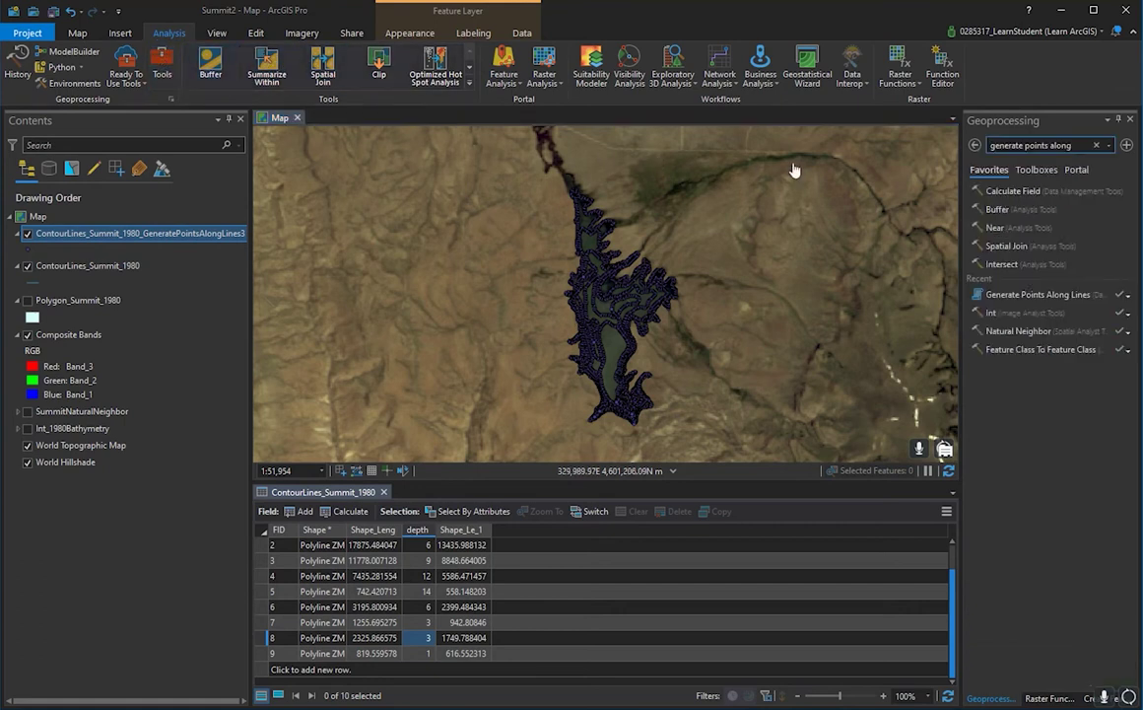
{"action": "left_click", "coordinate": [1096, 145]}
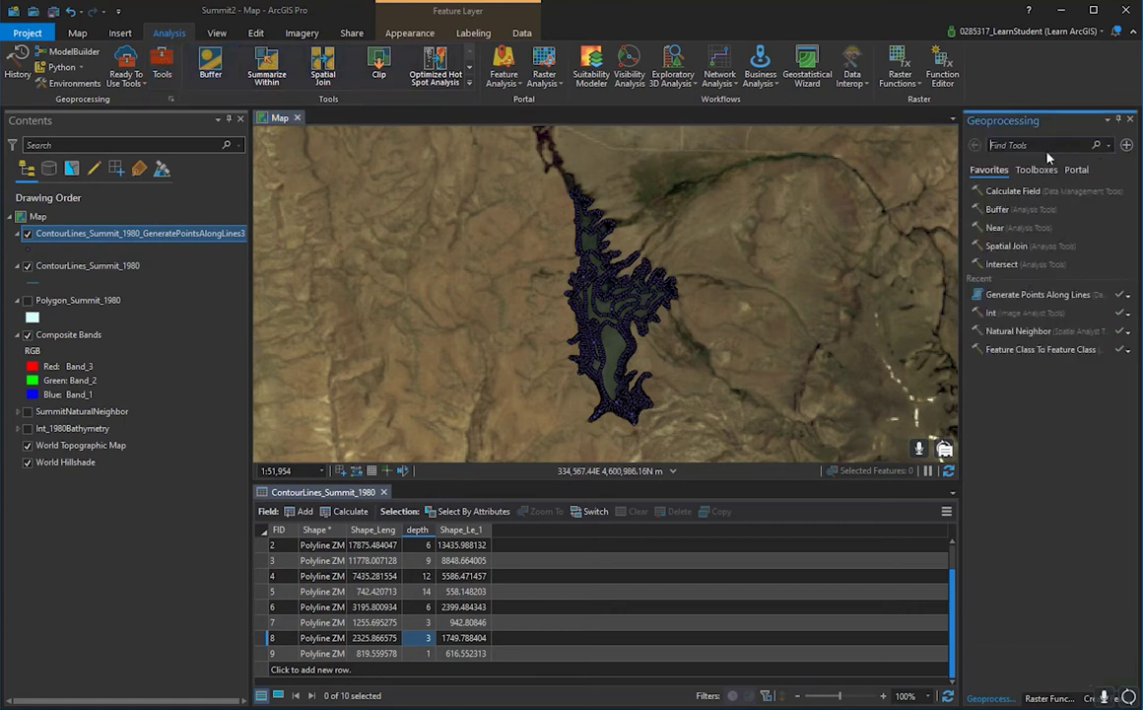
{"action": "type", "text": "n"}
{"action": "key", "text": "BackSpace"}
{"action": "type", "text": "Natural"}
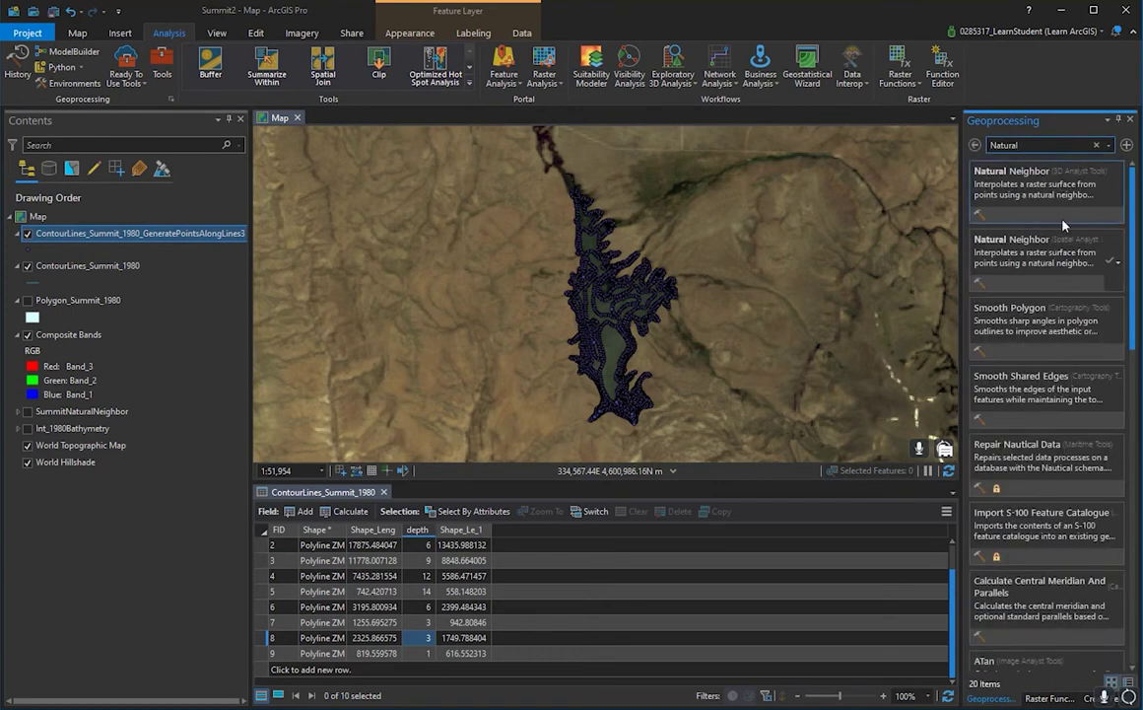
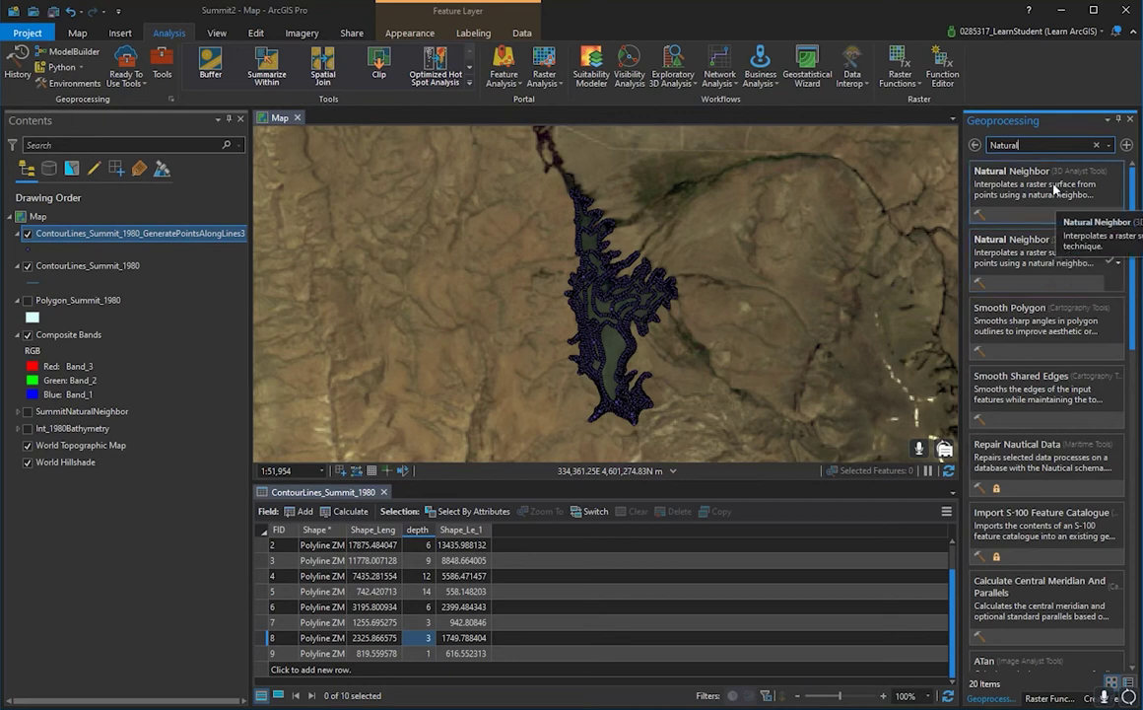
{"action": "left_click", "coordinate": [1053, 262]}
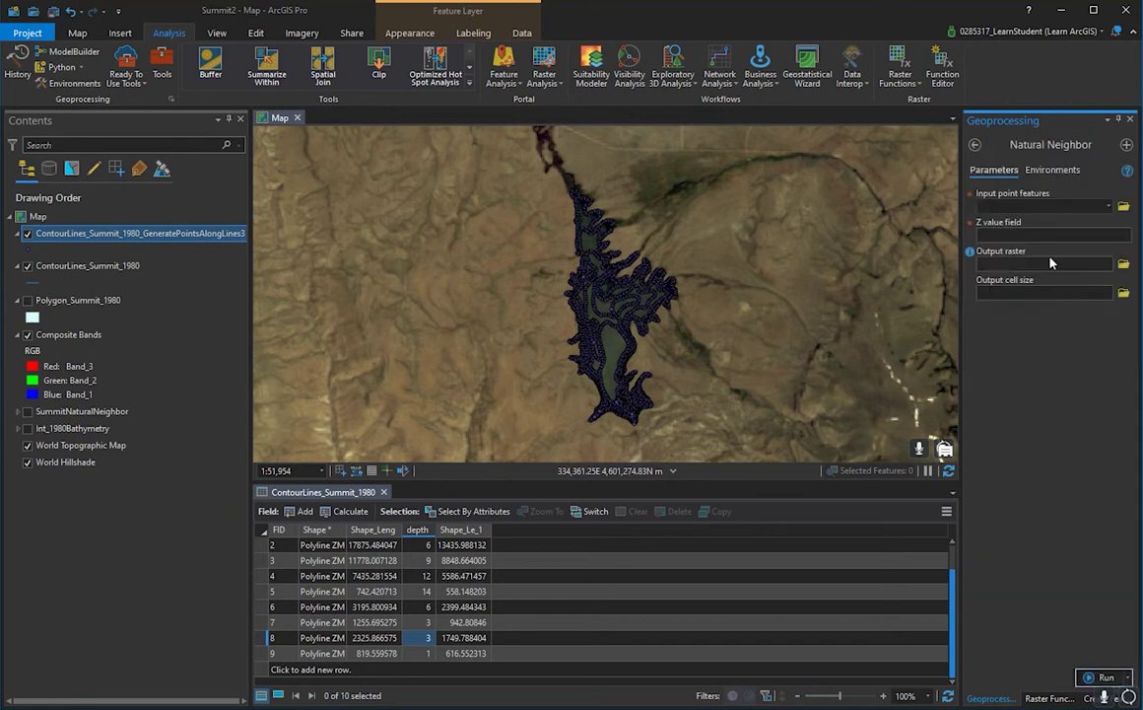
- Set ContourLines_Summit_1980_GeneratePointsAlongLines3 as the input point features and depth as the Z value field
{"action": "left_click", "coordinate": [1111, 207]}
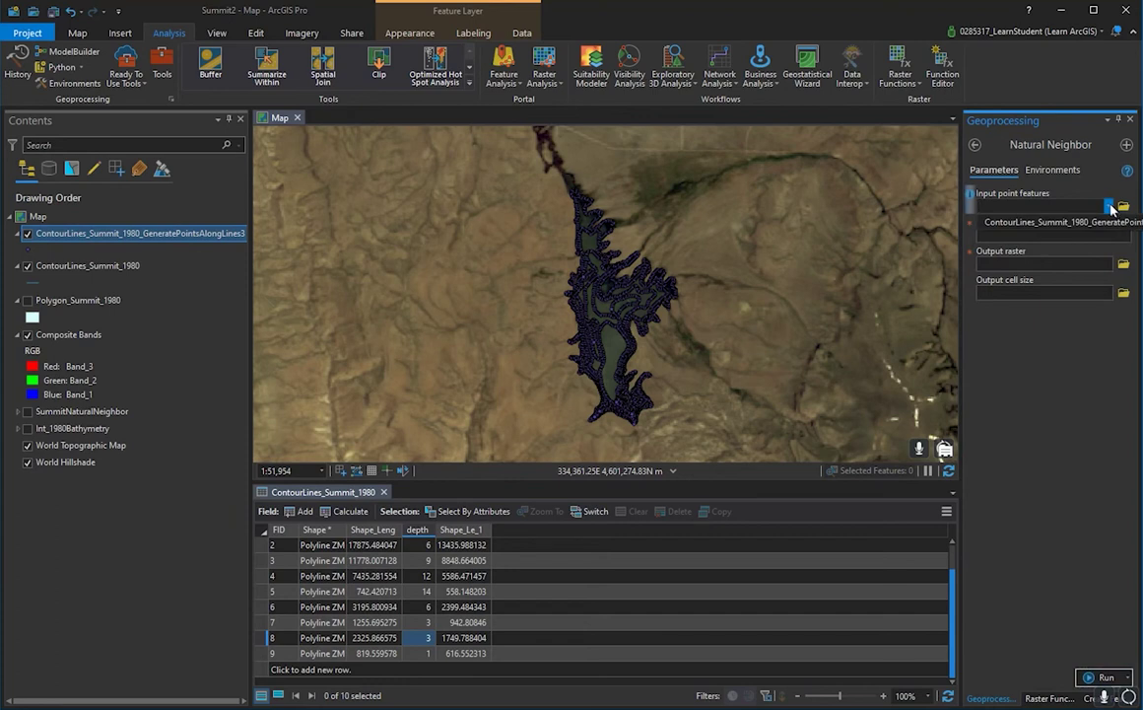
{"action": "left_click", "coordinate": [1037, 225]}
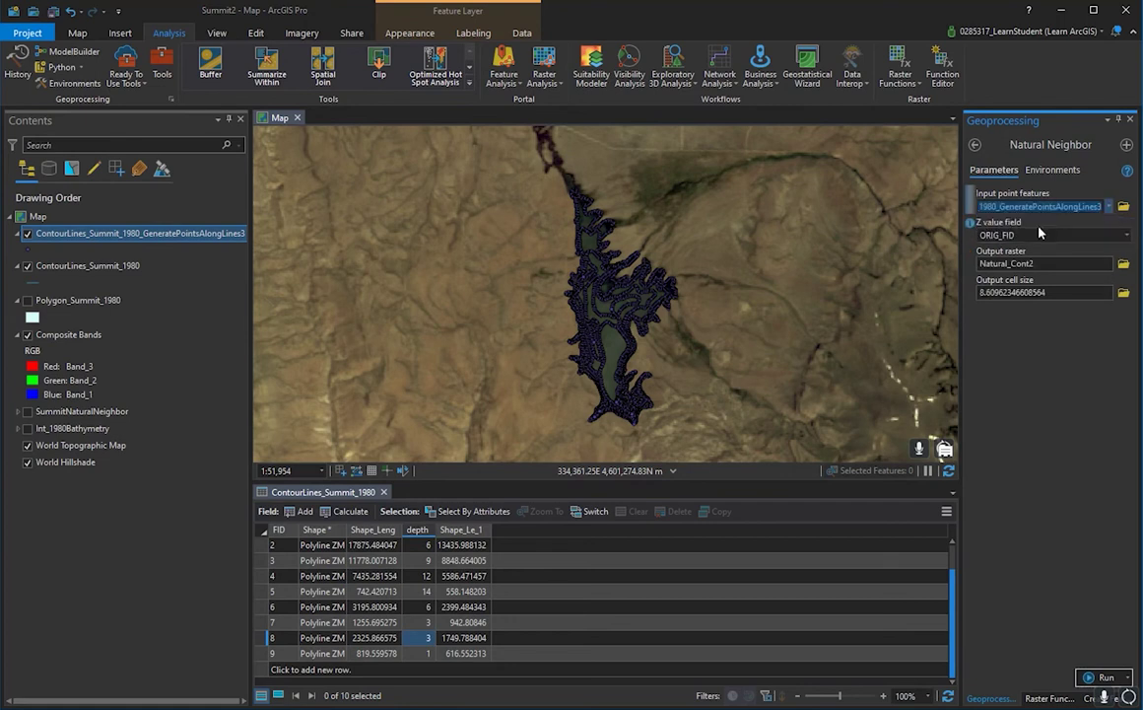
{"action": "left_click", "coordinate": [1126, 236]}
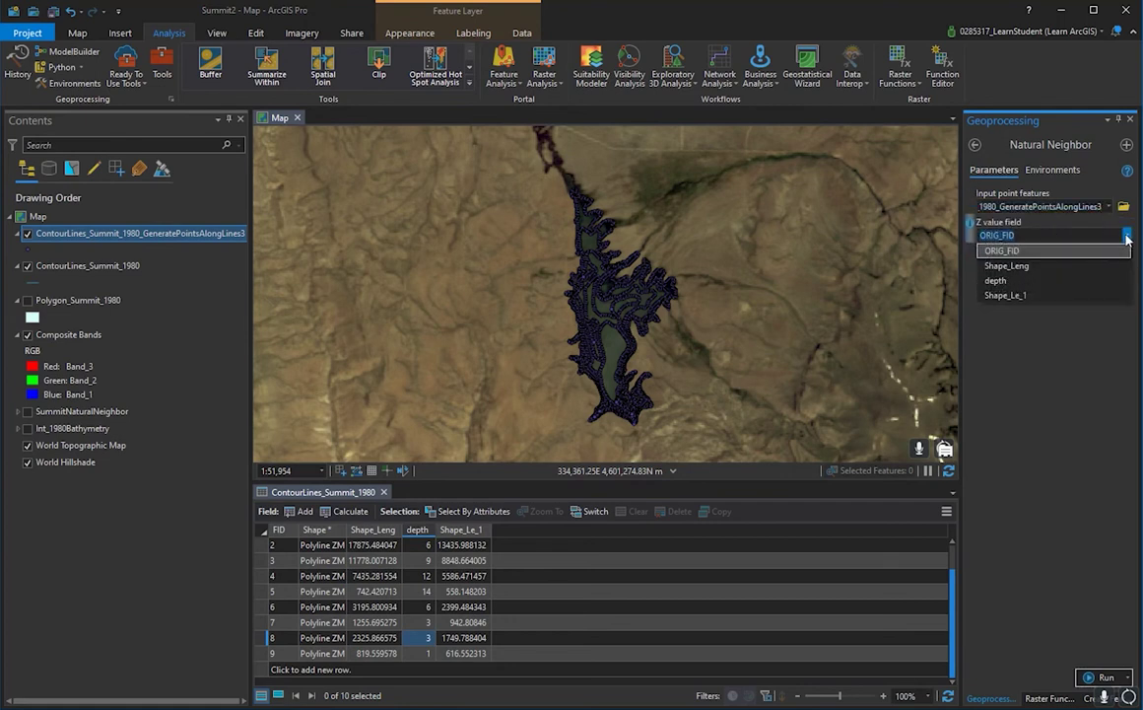
{"action": "left_click", "coordinate": [998, 281]}
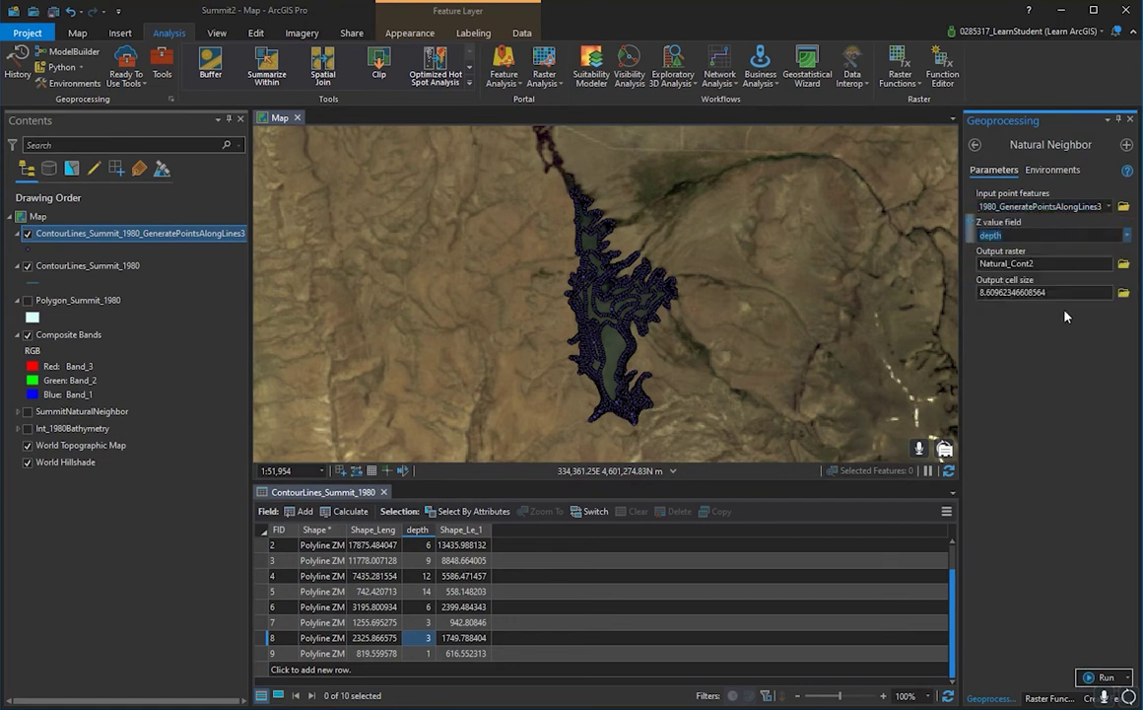
{"action": "scroll", "coordinate": [686, 286], "scroll_direction": "up", "scroll_amount": 6}
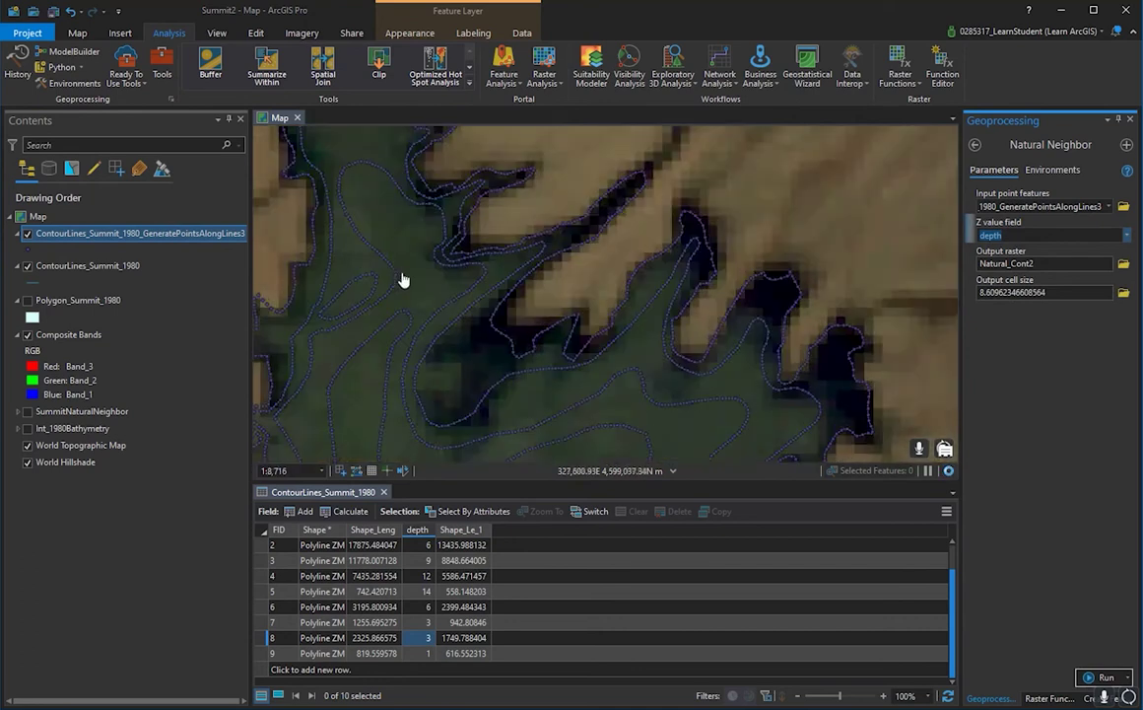
{"action": "scroll", "coordinate": [395, 281], "scroll_direction": "down", "scroll_amount": 3}
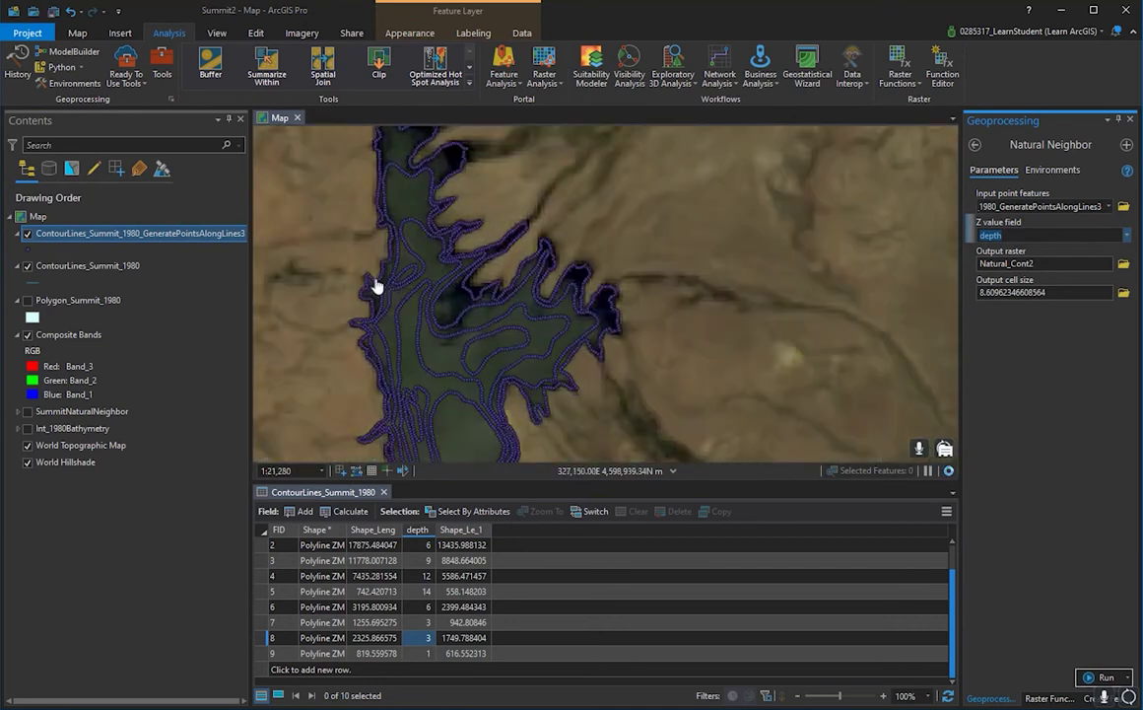
{"action": "scroll", "coordinate": [897, 202], "scroll_direction": "down", "scroll_amount": 3}
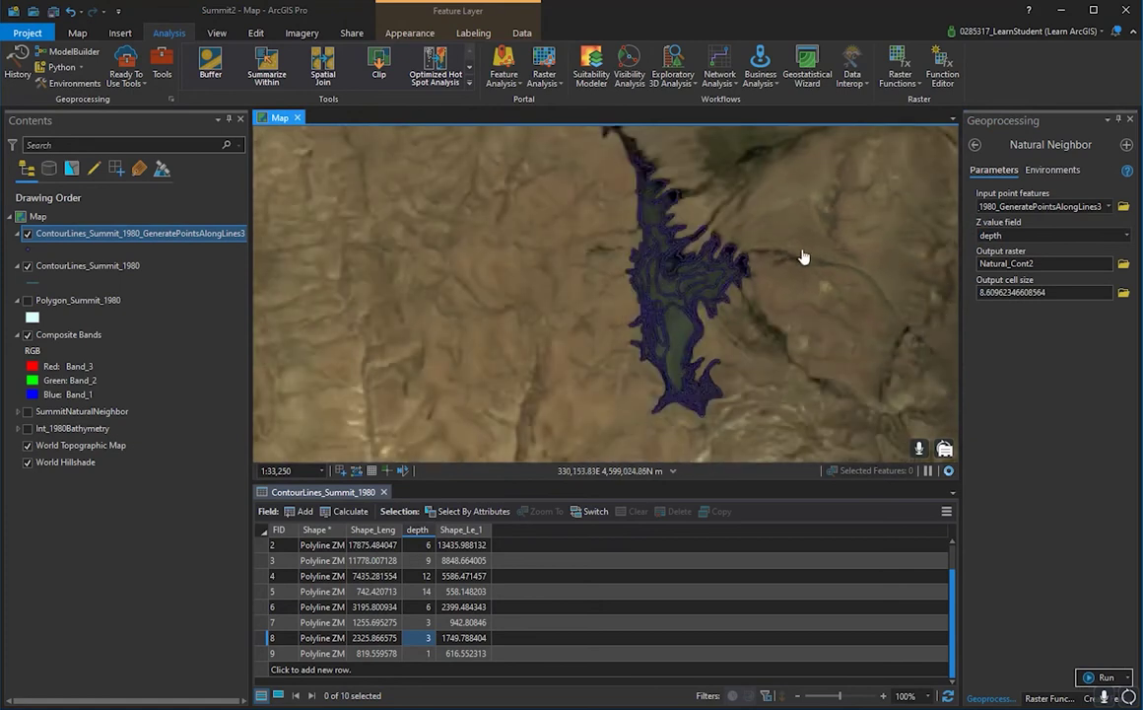
- Name the output raster Summit_1980s_BathymetryDEM in the project geodatabase and run Natural Neighbor
{"action": "left_click_drag", "start_coordinate": [1087, 264], "coordinate": [875, 280]}
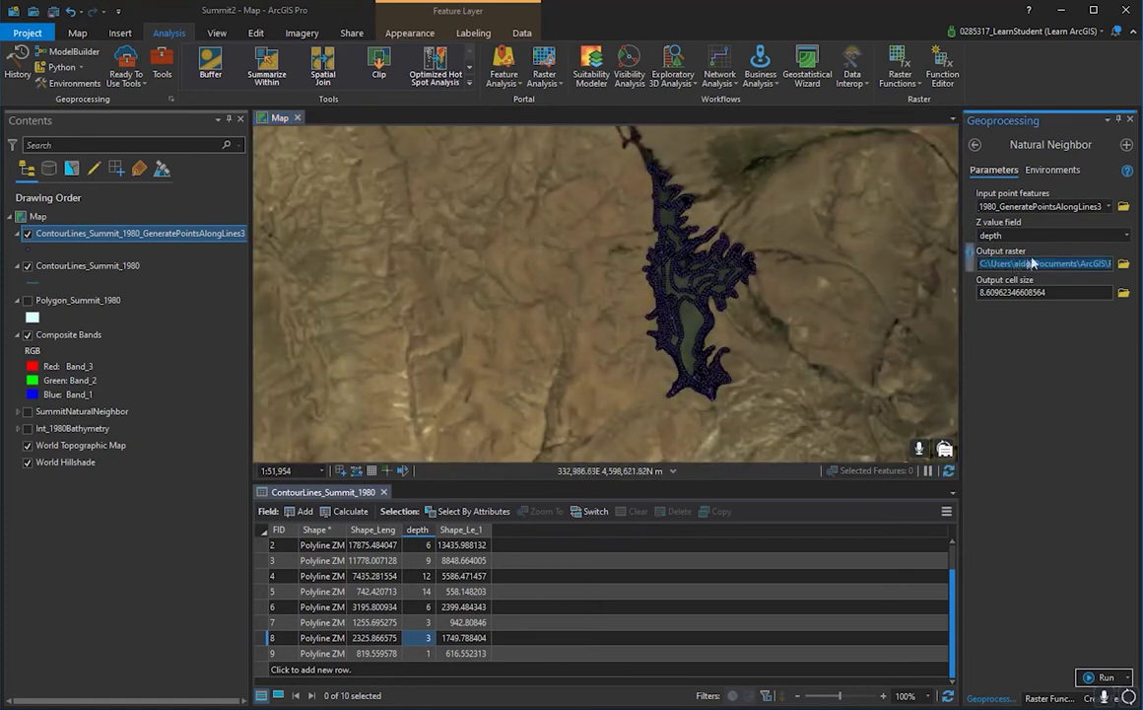
{"action": "left_click", "coordinate": [1060, 263]}
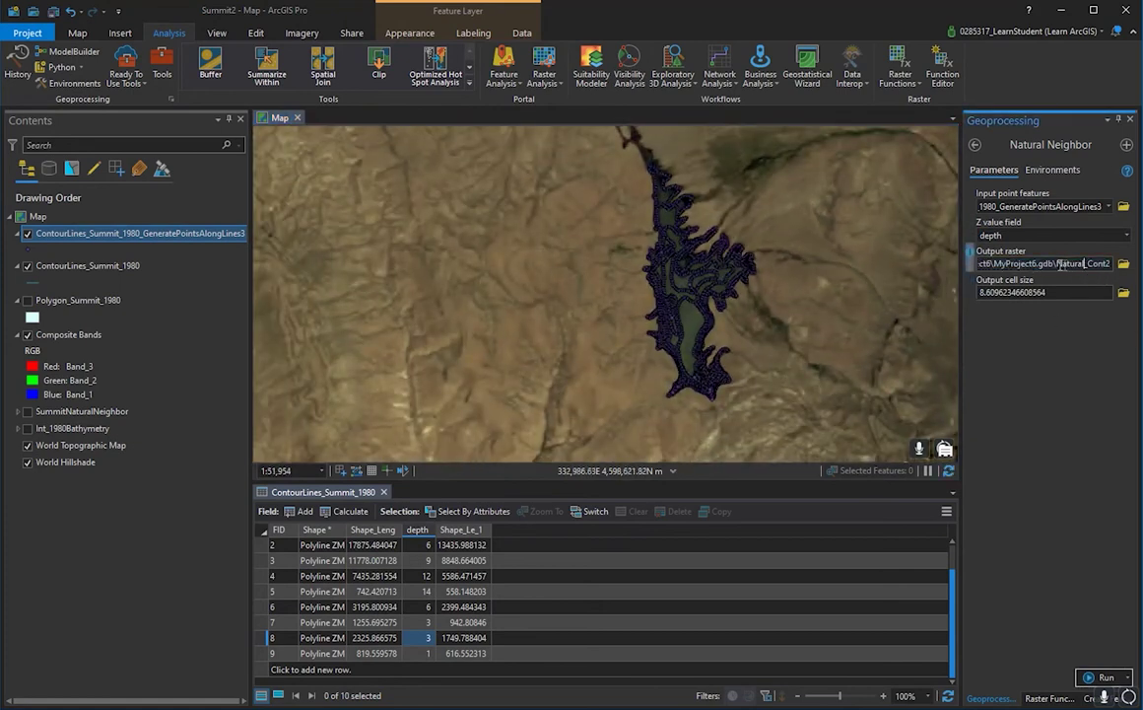
{"action": "left_click_drag", "start_coordinate": [1059, 263], "coordinate": [1126, 266]}
{"action": "type", "text": "19"}
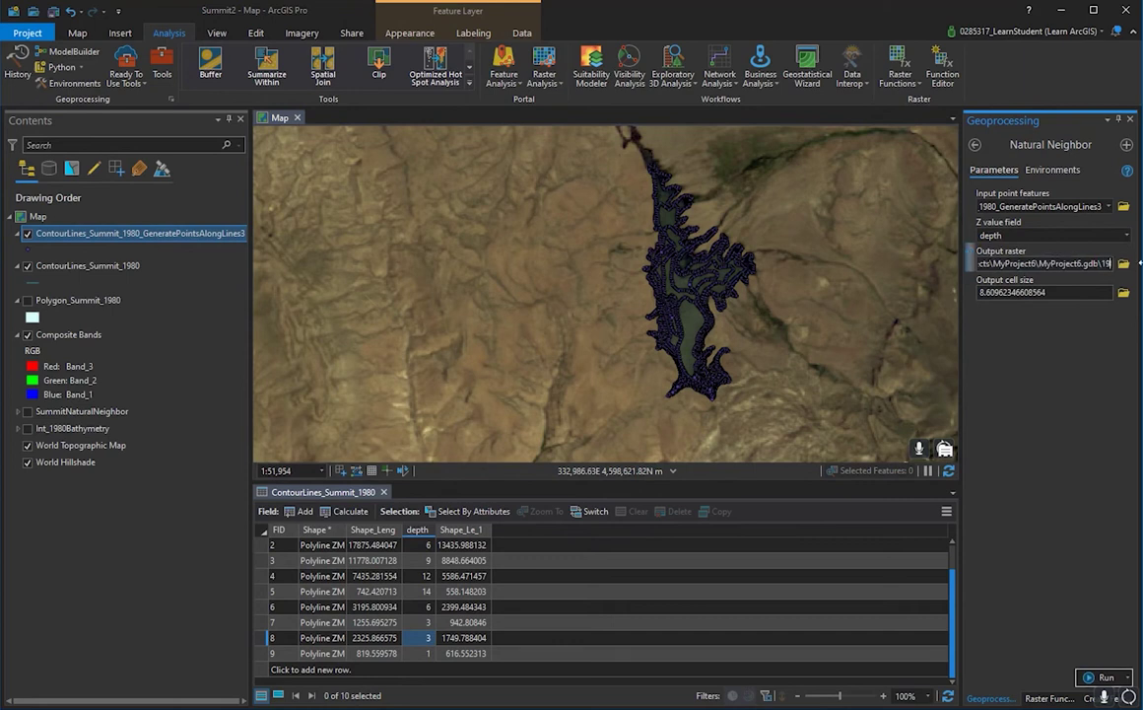
{"action": "type", "text": "Summit_198"}
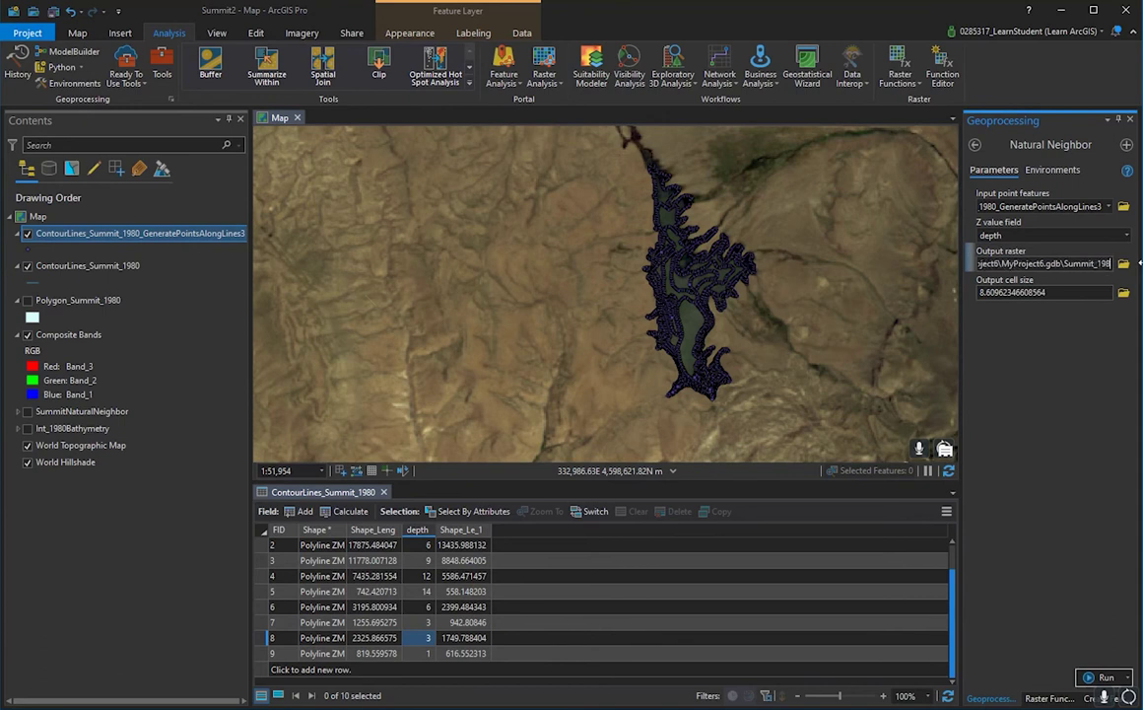
{"action": "type", "text": "0s"}
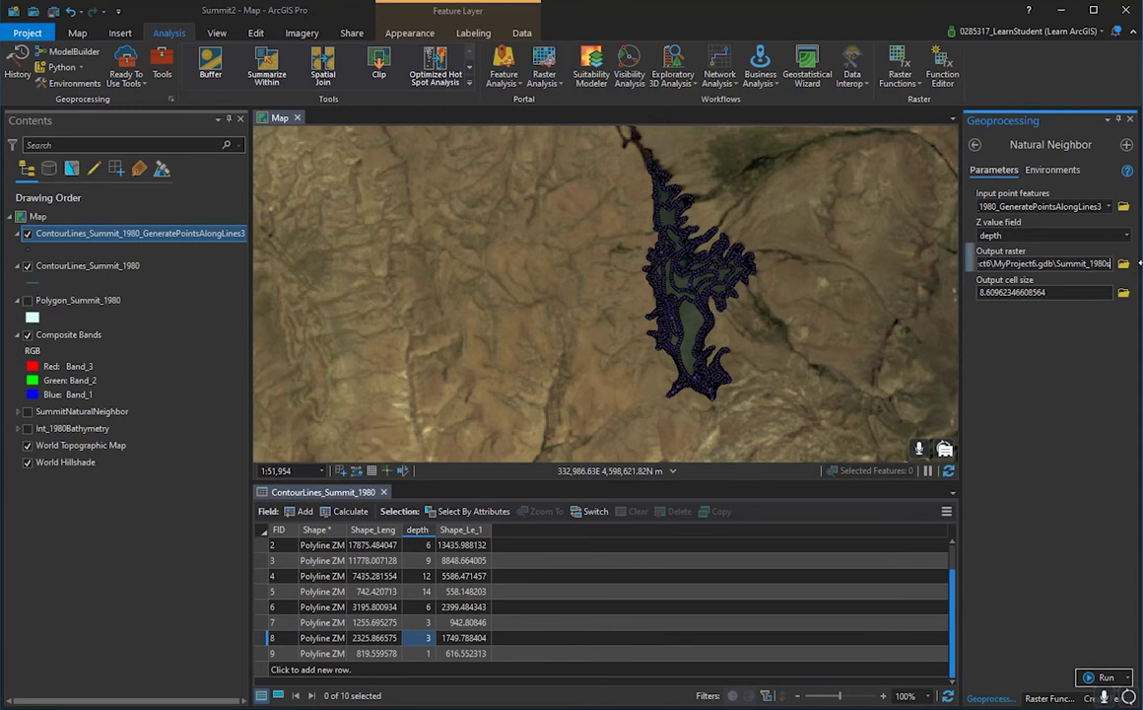
{"action": "type", "text": "_"}
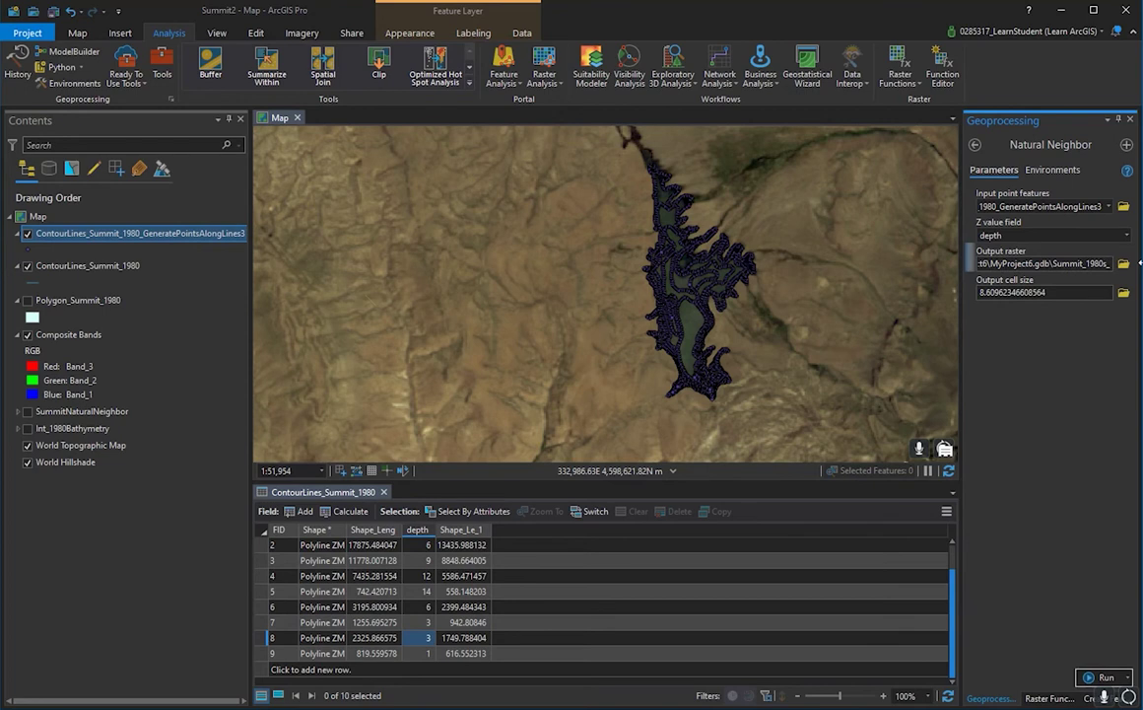
{"action": "type", "text": "BathymetryDEM"}
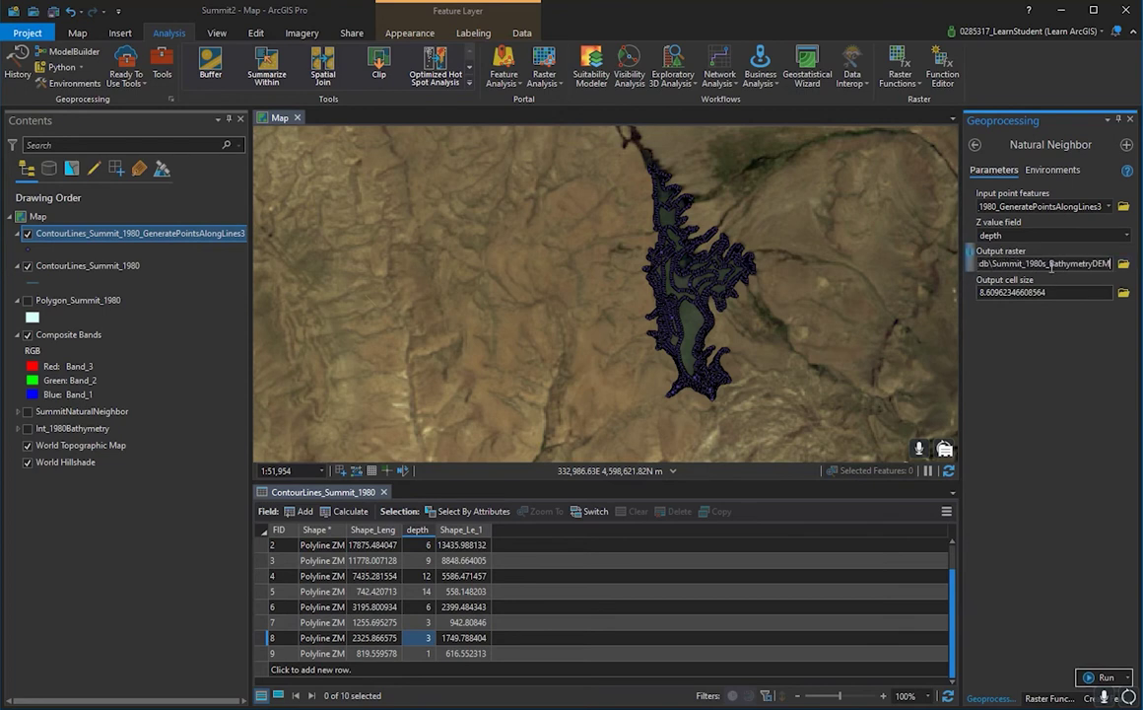
{"action": "scroll", "coordinate": [724, 257], "scroll_direction": "up", "scroll_amount": 3}
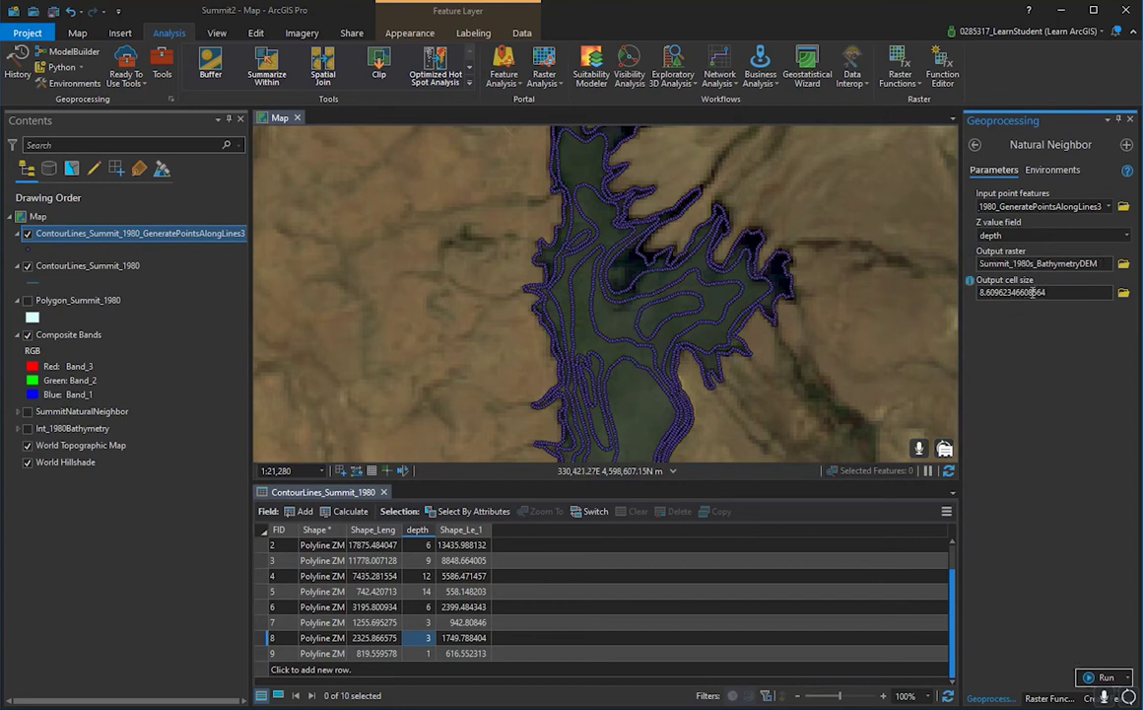
{"action": "left_click", "coordinate": [1102, 677]}
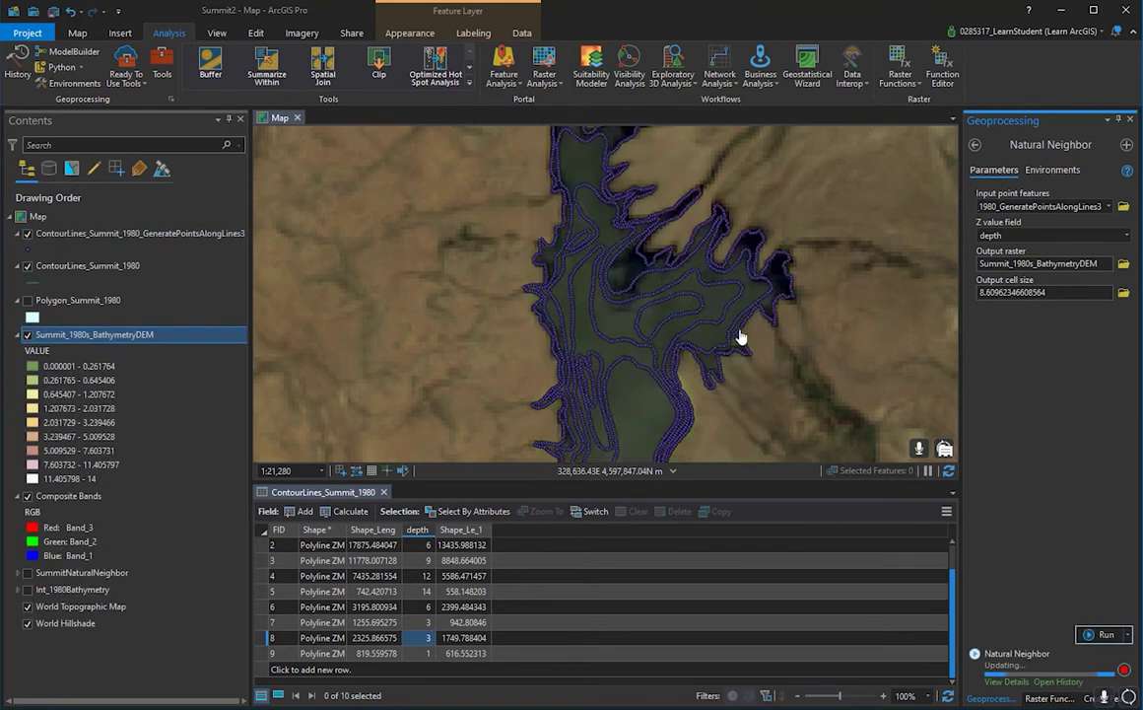
- Examine the interpolated bathymetry raster against the contour points along the lake, from its northern arms to the deep southern basin
{"action": "scroll", "coordinate": [636, 226], "scroll_direction": "up", "scroll_amount": 5}
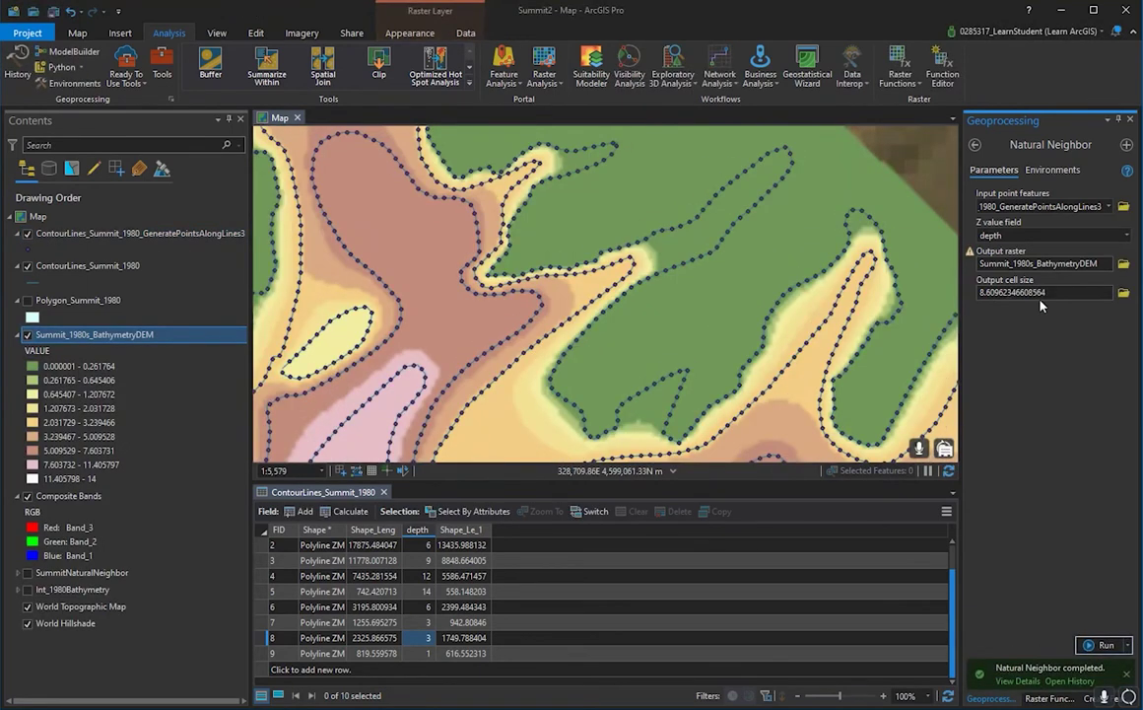
{"action": "left_click_drag", "start_coordinate": [556, 242], "coordinate": [740, 143]}
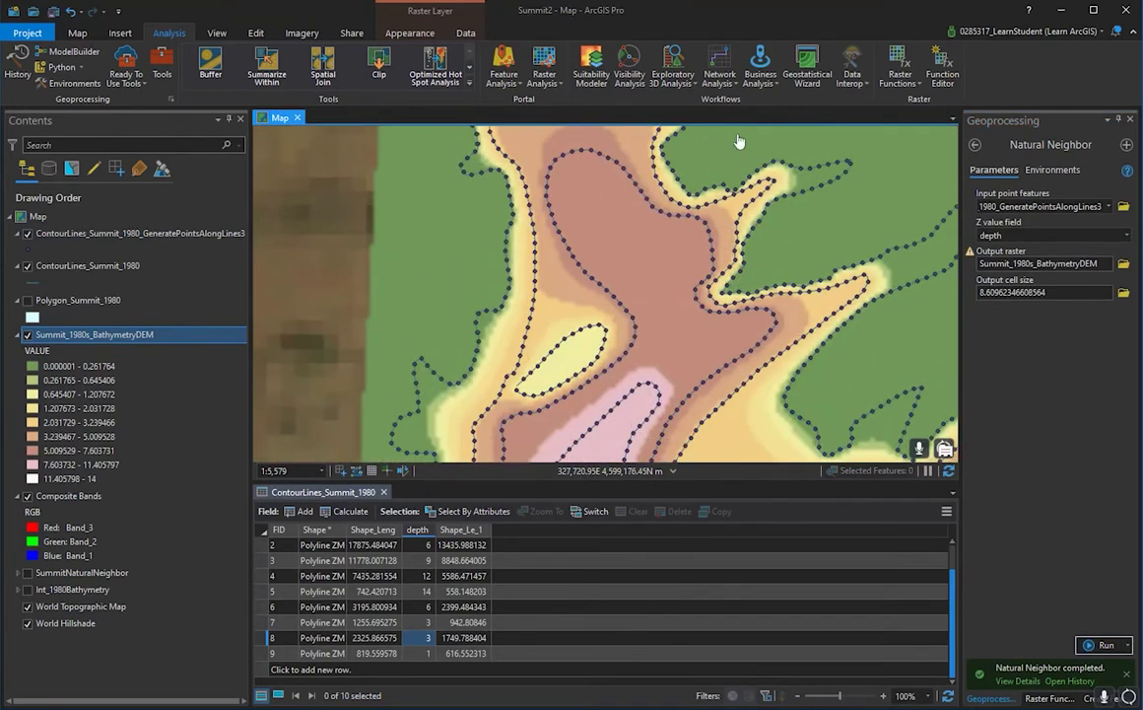
{"action": "left_click_drag", "start_coordinate": [729, 365], "coordinate": [719, 214]}
{"action": "left_click_drag", "start_coordinate": [681, 352], "coordinate": [694, 167]}
{"action": "left_click_drag", "start_coordinate": [694, 389], "coordinate": [689, 252]}
{"action": "scroll", "coordinate": [822, 337], "scroll_direction": "down", "scroll_amount": 4}
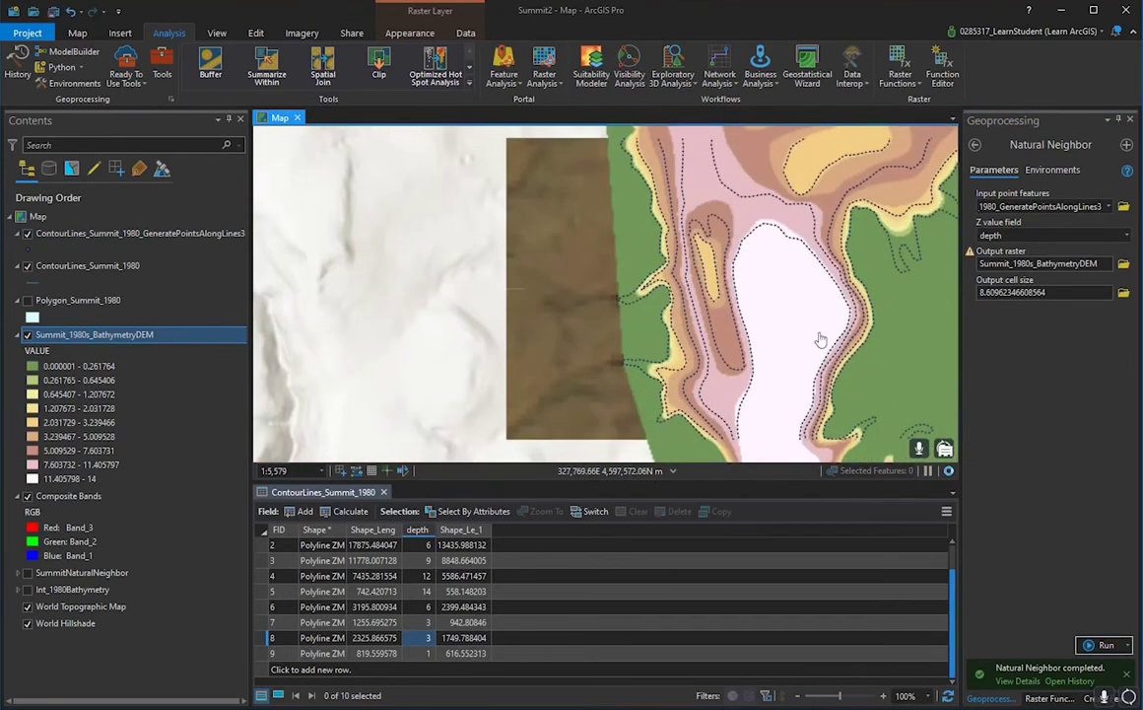
{"action": "left_click_drag", "start_coordinate": [768, 291], "coordinate": [662, 177]}
{"action": "scroll", "coordinate": [746, 351], "scroll_direction": "up", "scroll_amount": 4}
{"action": "scroll", "coordinate": [746, 351], "scroll_direction": "up", "scroll_amount": 2}
{"action": "left_click_drag", "start_coordinate": [795, 351], "coordinate": [748, 283]}
{"action": "left_click_drag", "start_coordinate": [838, 394], "coordinate": [733, 364]}
{"action": "scroll", "coordinate": [733, 364], "scroll_direction": "down", "scroll_amount": 7}
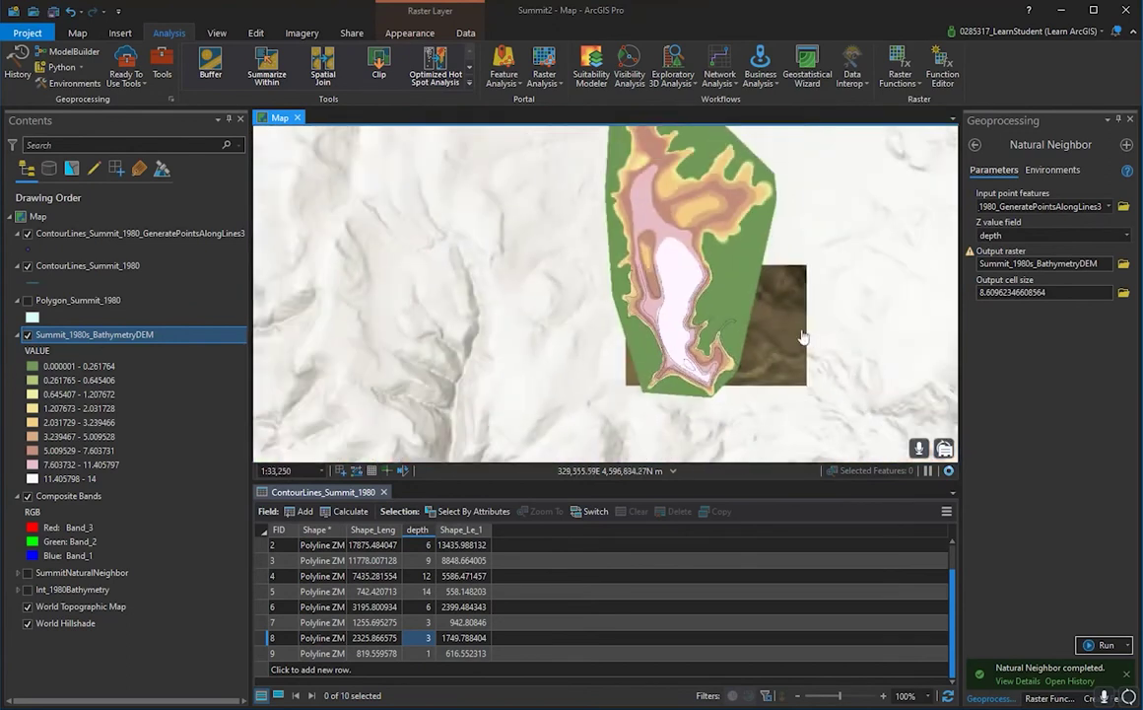
- Examine the raster's cell detail and depth transitions between contour lines up close in the lake's eastern arm
{"action": "scroll", "coordinate": [706, 287], "scroll_direction": "up", "scroll_amount": 10}
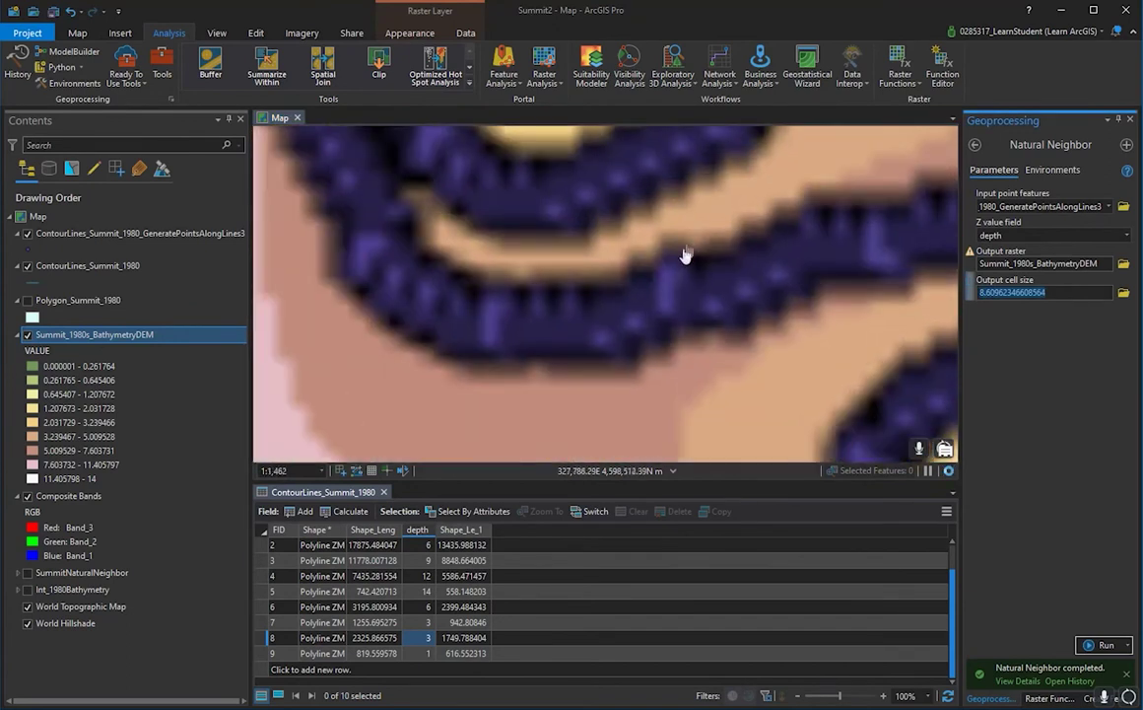
{"action": "left_click_drag", "start_coordinate": [762, 237], "coordinate": [567, 322]}
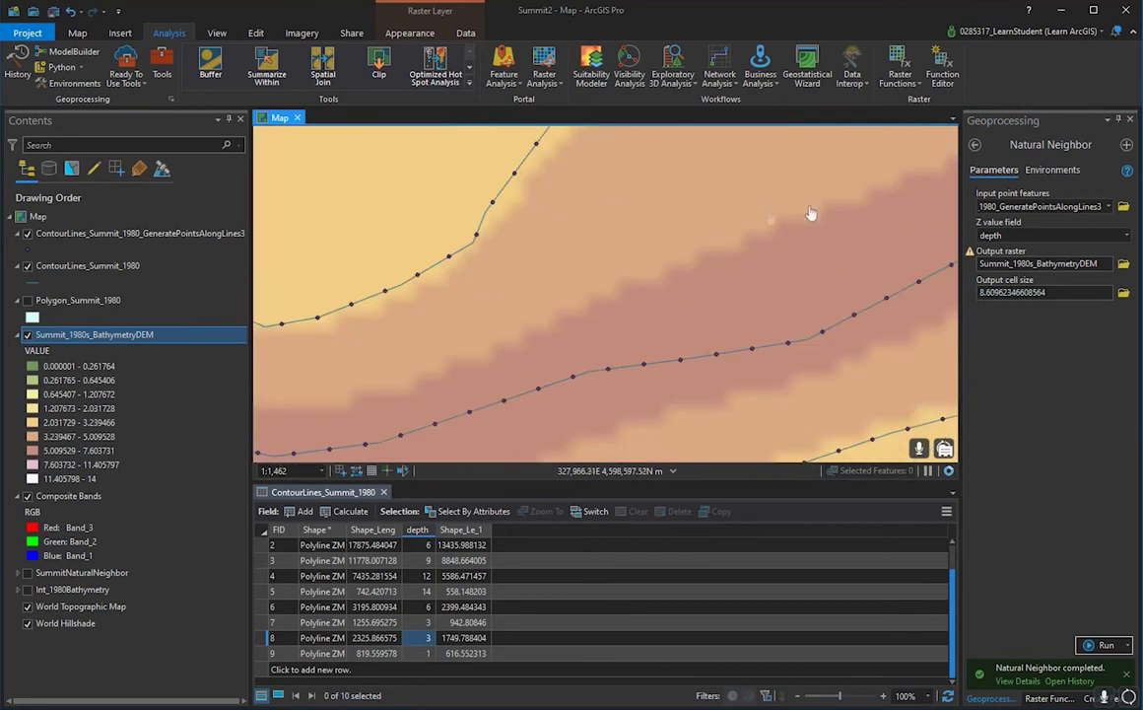
{"action": "left_click_drag", "start_coordinate": [811, 214], "coordinate": [581, 337]}
{"action": "left_click_drag", "start_coordinate": [856, 220], "coordinate": [665, 396]}
{"action": "left_click_drag", "start_coordinate": [817, 283], "coordinate": [598, 263]}
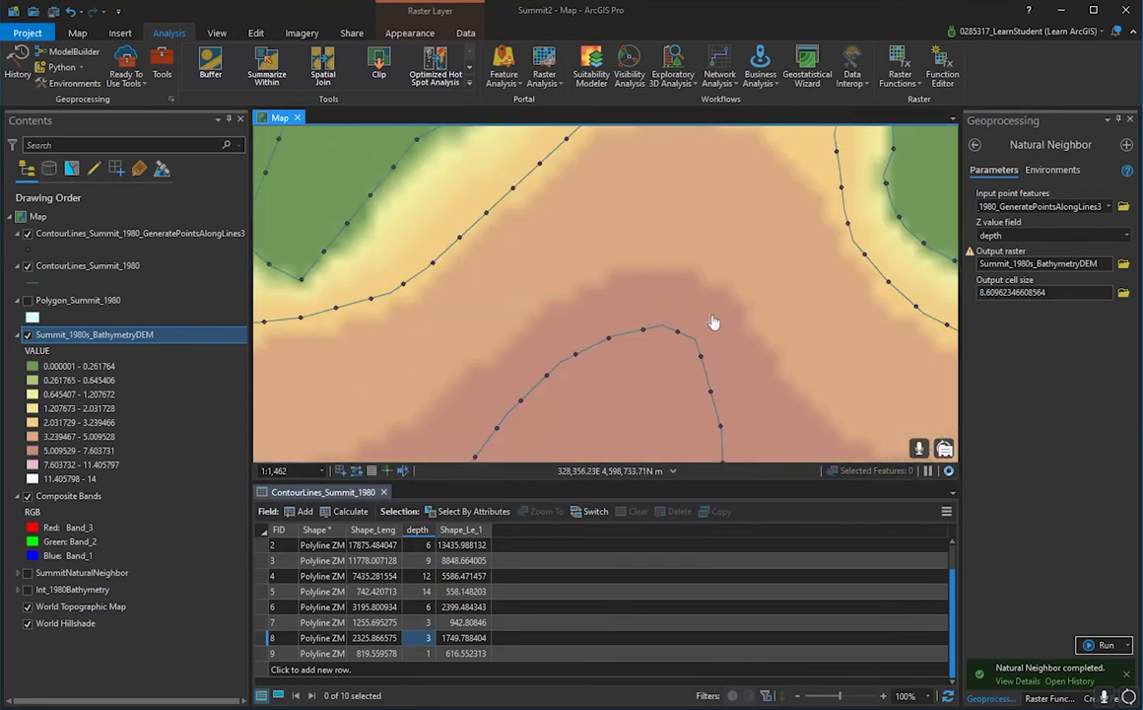
{"action": "left_click_drag", "start_coordinate": [765, 377], "coordinate": [765, 275]}
{"action": "scroll", "coordinate": [620, 281], "scroll_direction": "down", "scroll_amount": 4}
{"action": "scroll", "coordinate": [727, 276], "scroll_direction": "down", "scroll_amount": 4}
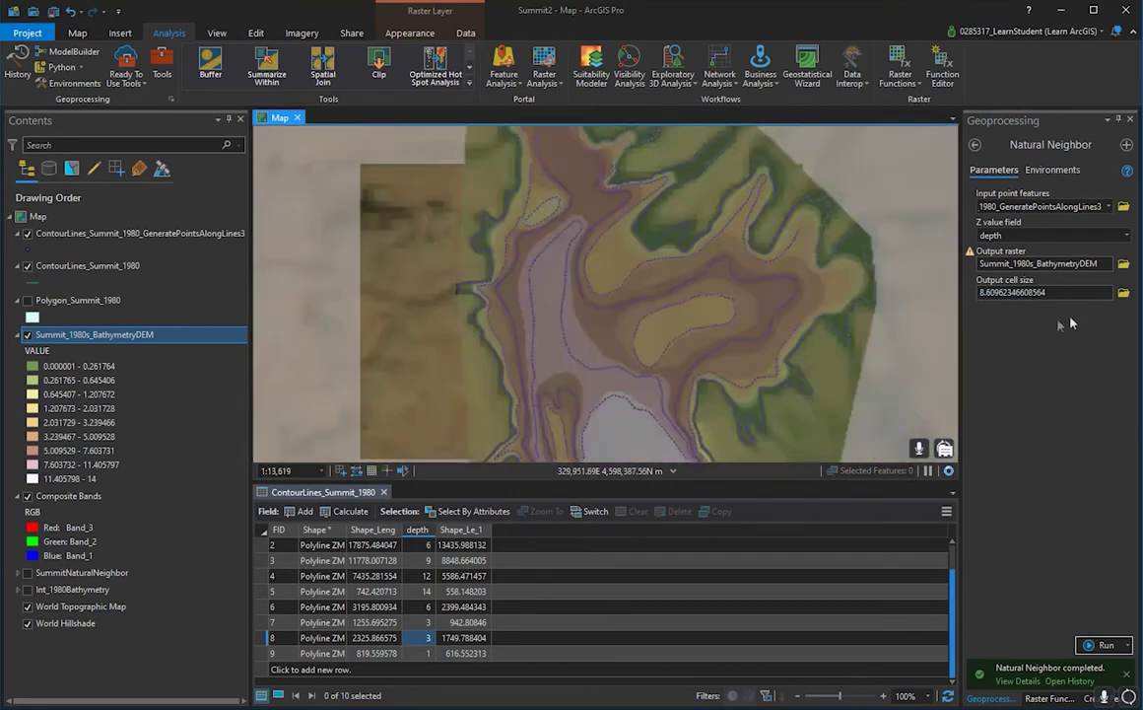
- Set the Natural Neighbor output cell size to 4.3 and rerun the interpolation for Summit_1980s_BathymetryDEM
{"action": "left_click_drag", "start_coordinate": [1057, 293], "coordinate": [862, 316]}
{"action": "type", "text": "4.3"}
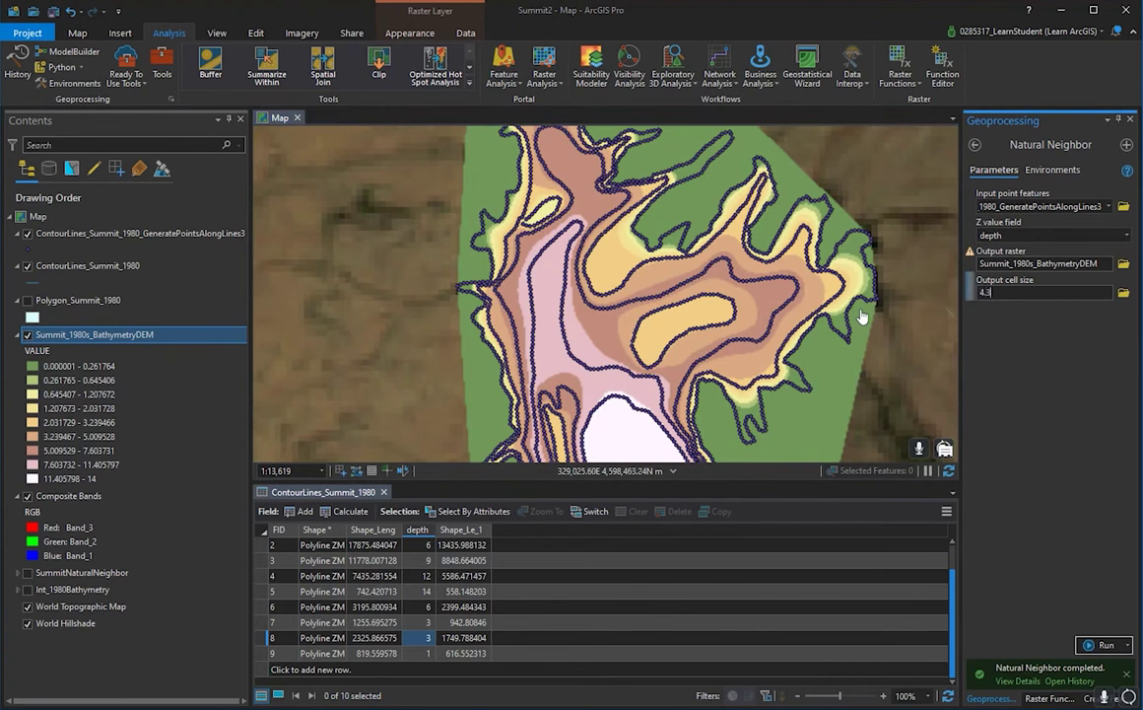
{"action": "left_click", "coordinate": [1106, 645]}
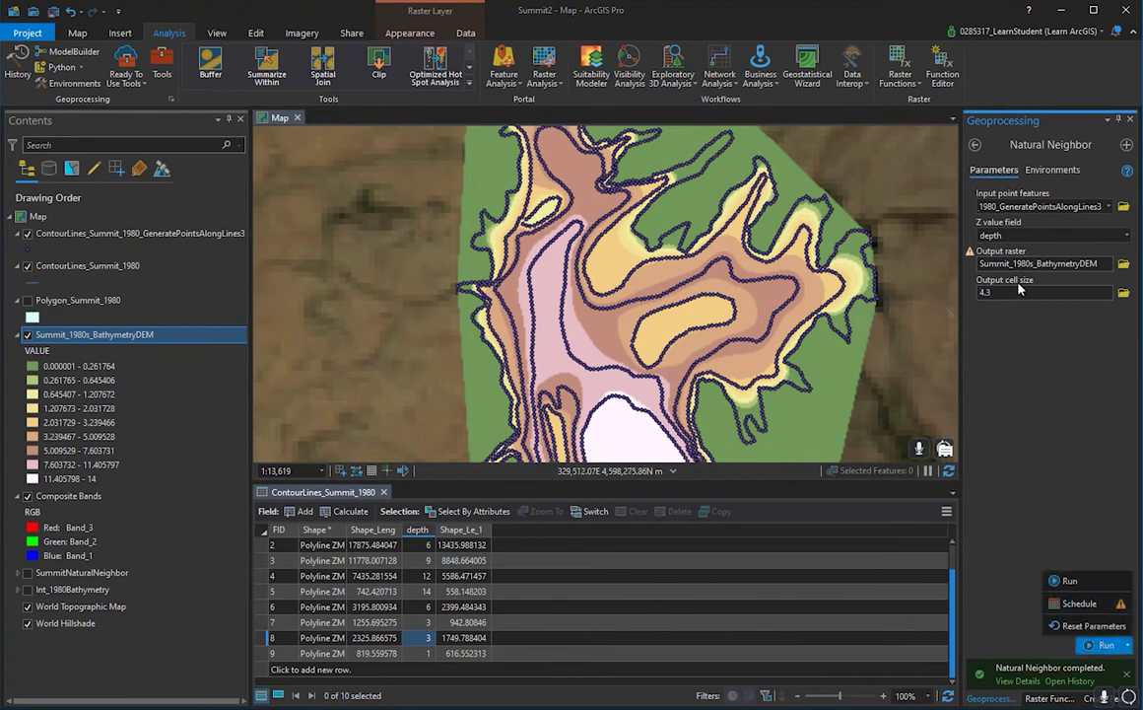
{"action": "left_click", "coordinate": [1067, 580]}
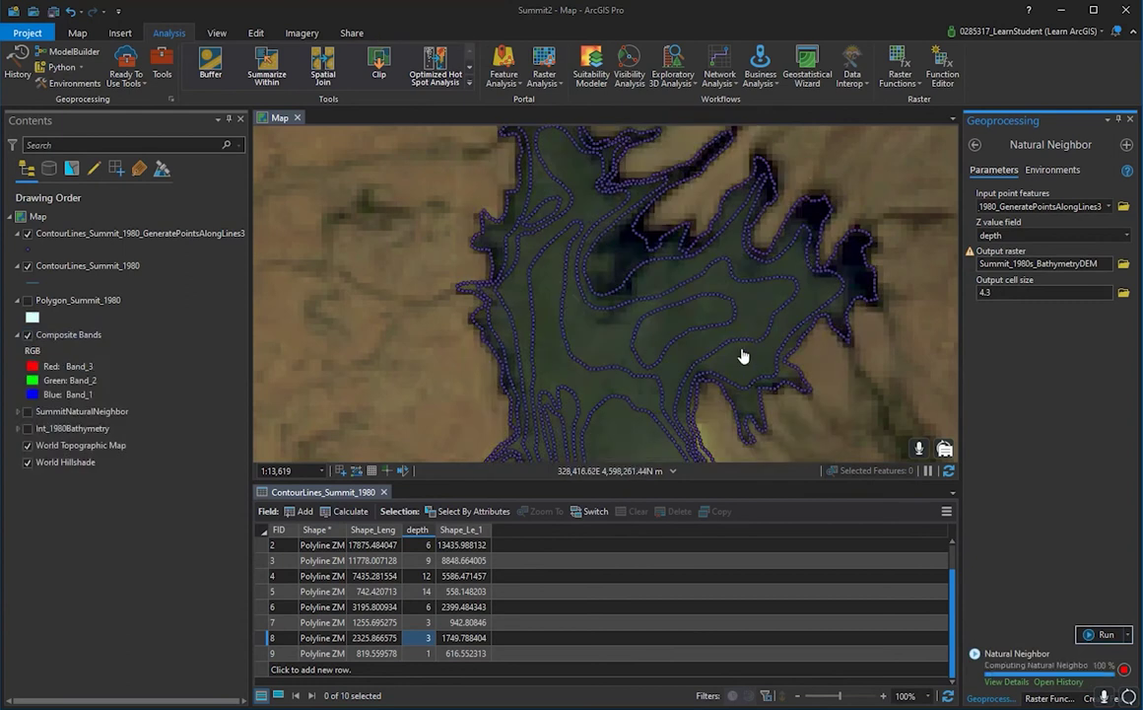
- Examine the regenerated bathymetry raster against the contour points across the lake's northern and eastern arms
{"action": "scroll", "coordinate": [743, 356], "scroll_direction": "up", "scroll_amount": 3}
{"action": "scroll", "coordinate": [666, 285], "scroll_direction": "up", "scroll_amount": 3}
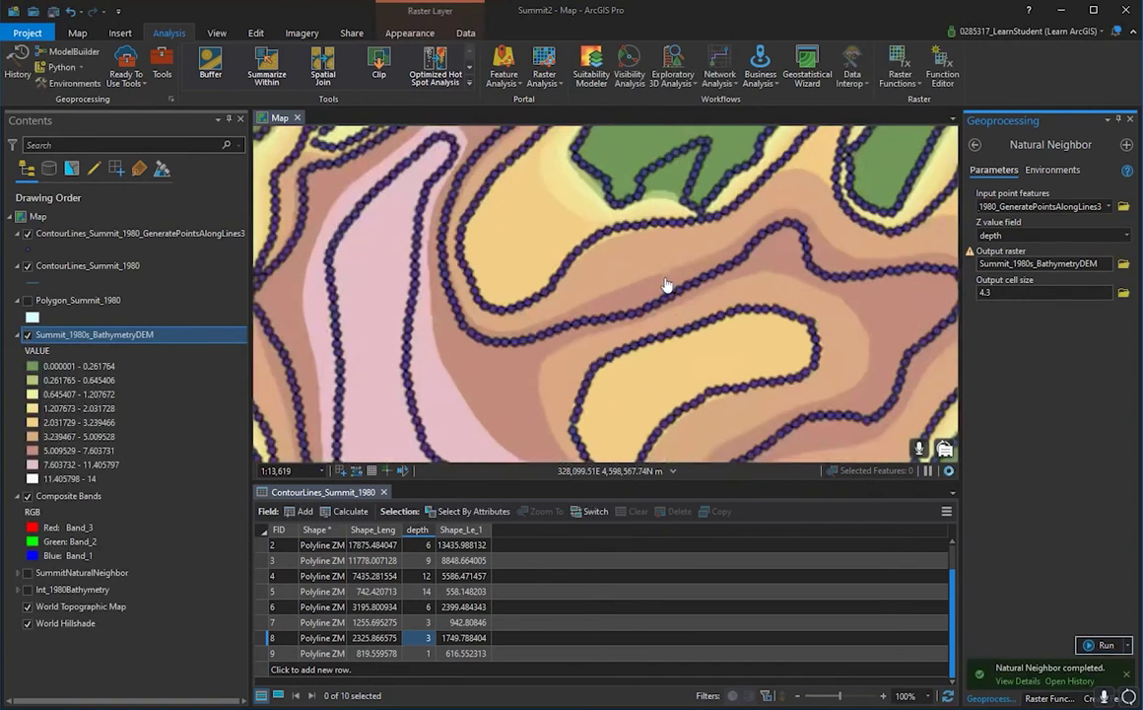
{"action": "left_click_drag", "start_coordinate": [567, 285], "coordinate": [772, 289]}
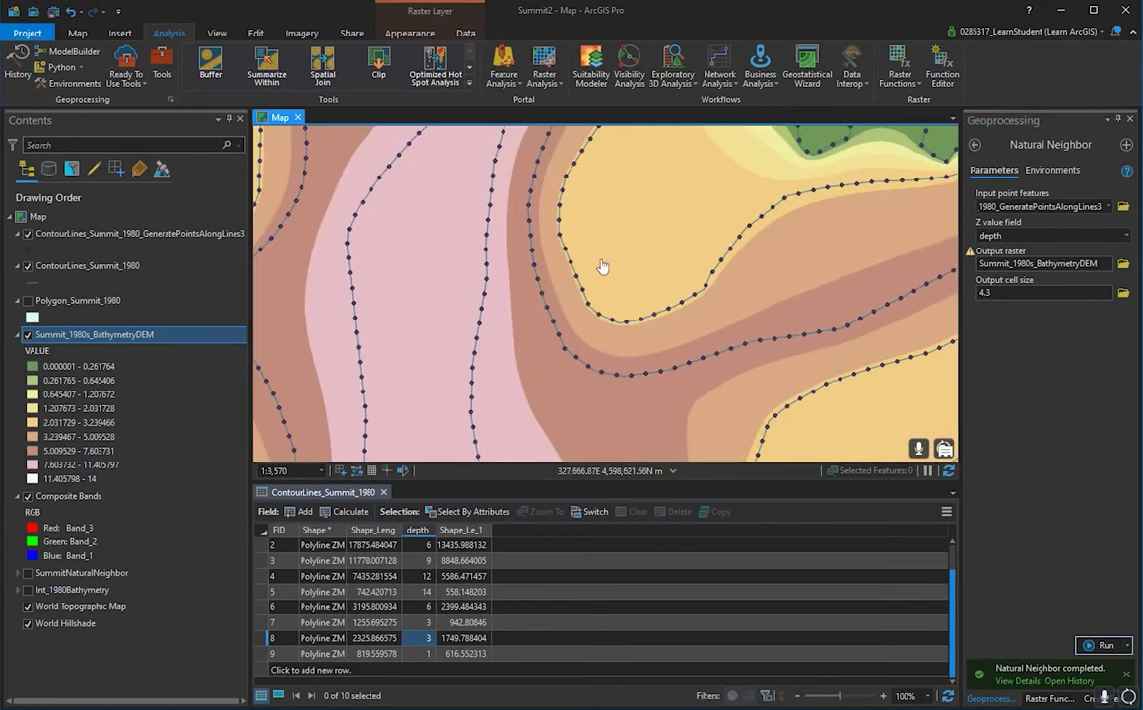
{"action": "left_click_drag", "start_coordinate": [605, 266], "coordinate": [822, 326]}
{"action": "scroll", "coordinate": [634, 294], "scroll_direction": "down", "scroll_amount": 3}
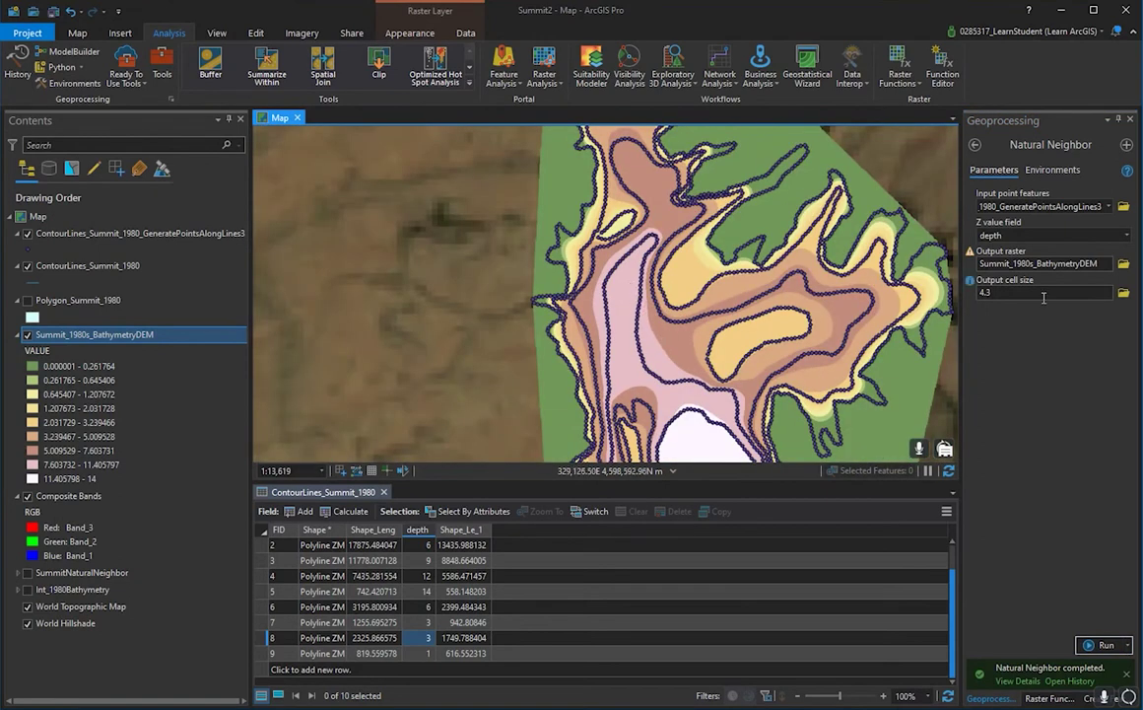
{"action": "left_click_drag", "start_coordinate": [701, 270], "coordinate": [706, 484]}
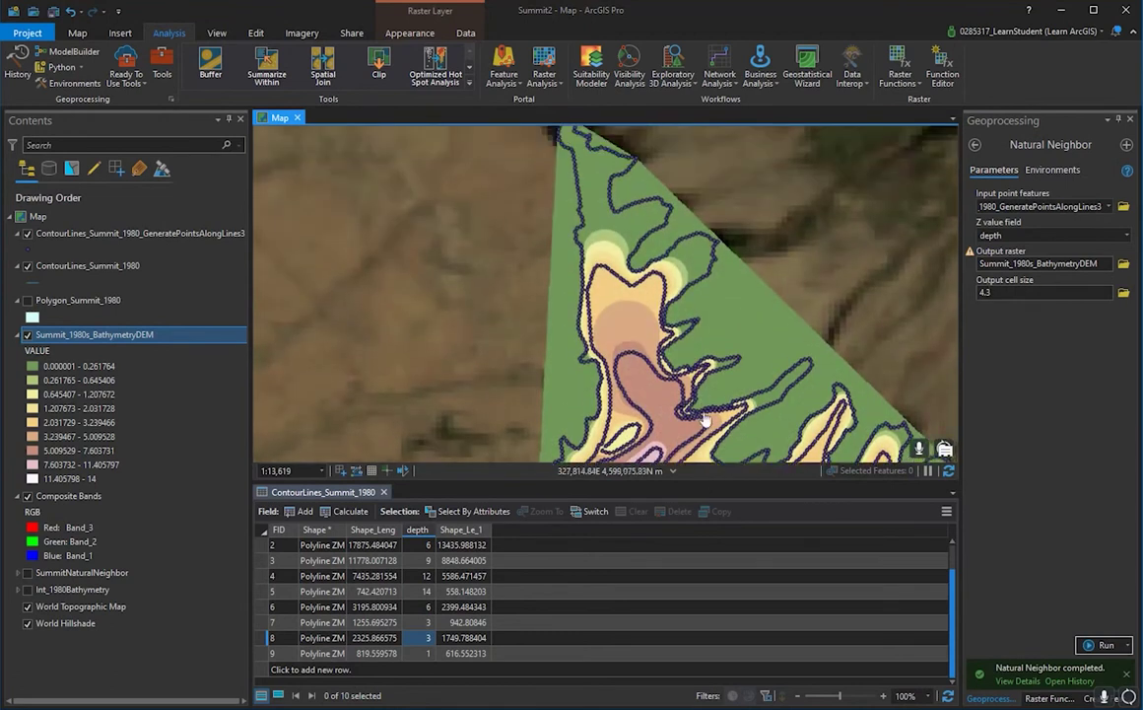
{"action": "left_click_drag", "start_coordinate": [745, 379], "coordinate": [653, 311]}
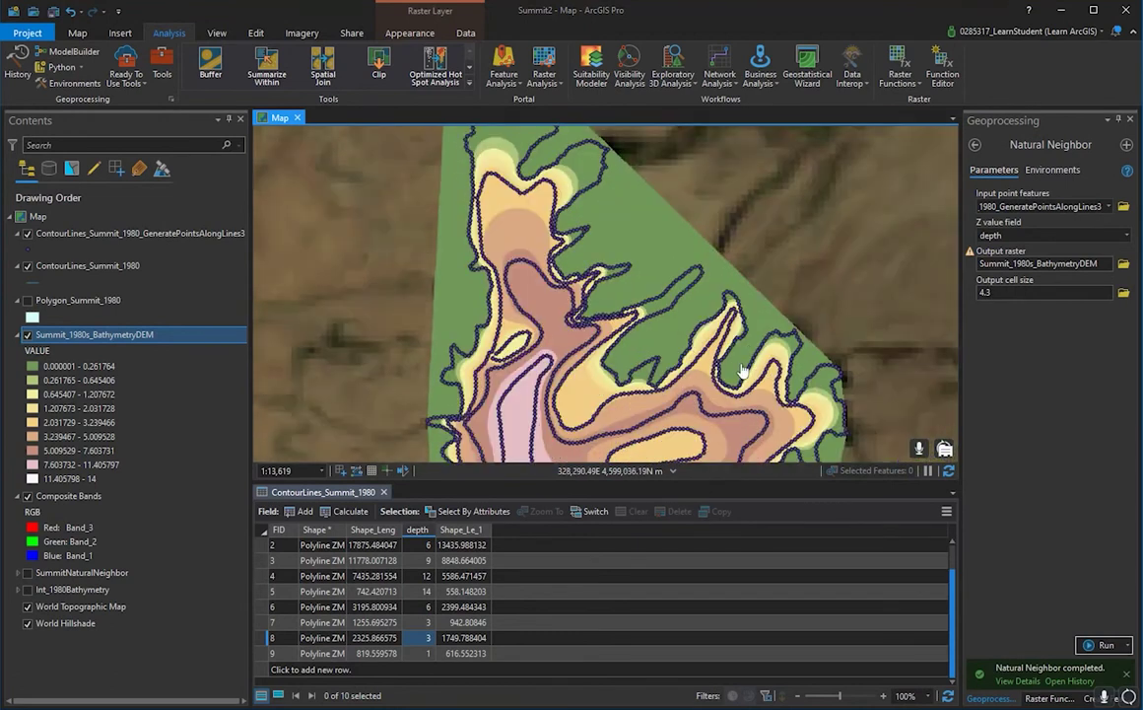
{"action": "left_click_drag", "start_coordinate": [700, 363], "coordinate": [605, 238]}
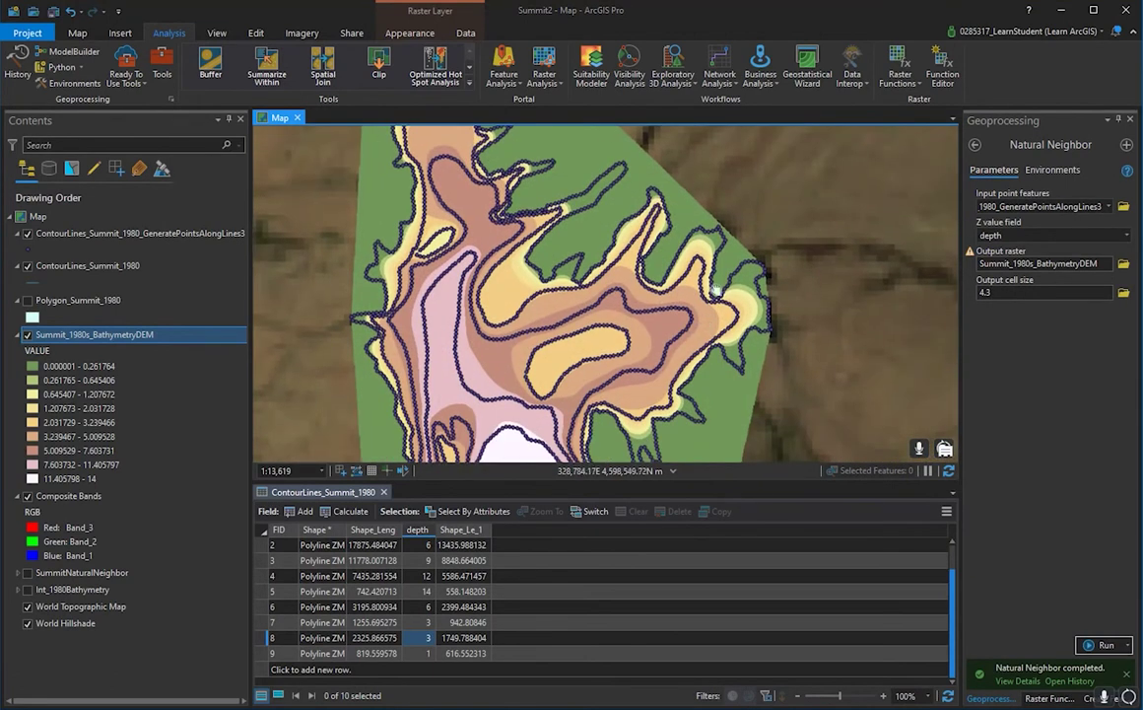
{"action": "left_click_drag", "start_coordinate": [757, 363], "coordinate": [578, 294]}
- Examine the regenerated raster's cell detail close up between contour lines on the western shore, and compare it with the whole lake
{"action": "scroll", "coordinate": [579, 335], "scroll_direction": "up", "scroll_amount": 3}
{"action": "scroll", "coordinate": [580, 337], "scroll_direction": "up", "scroll_amount": 3}
{"action": "scroll", "coordinate": [480, 347], "scroll_direction": "up", "scroll_amount": 3}
{"action": "scroll", "coordinate": [579, 293], "scroll_direction": "up", "scroll_amount": 3}
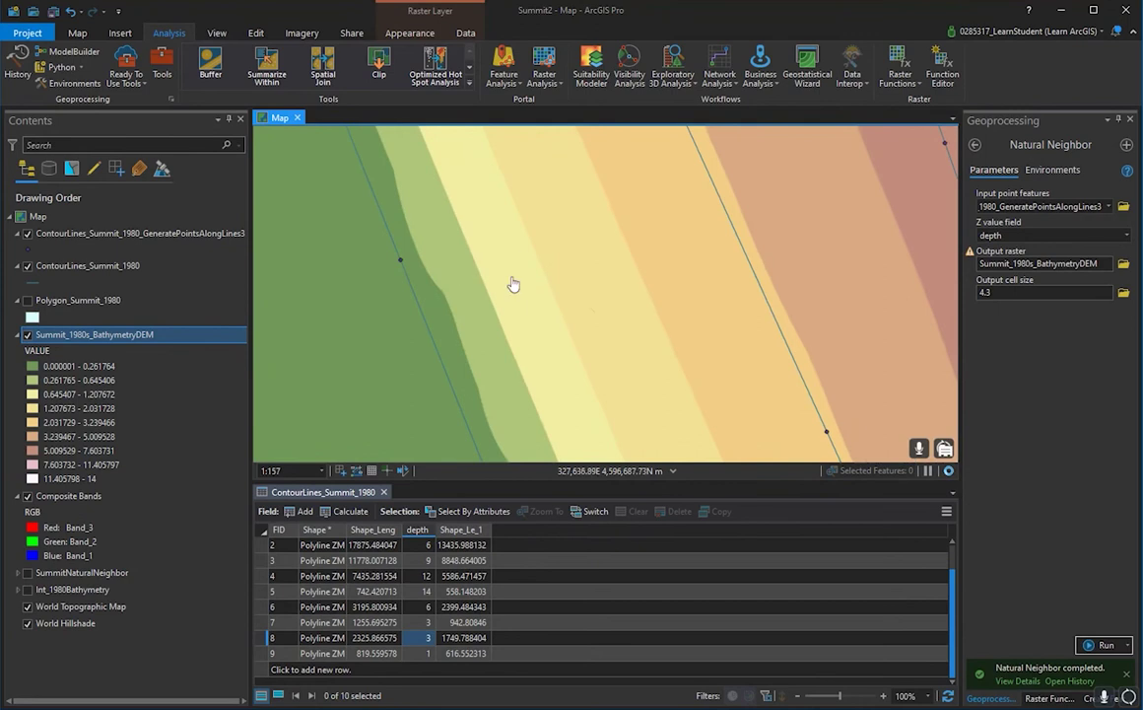
{"action": "scroll", "coordinate": [464, 295], "scroll_direction": "up", "scroll_amount": 2}
{"action": "scroll", "coordinate": [485, 309], "scroll_direction": "up", "scroll_amount": 2}
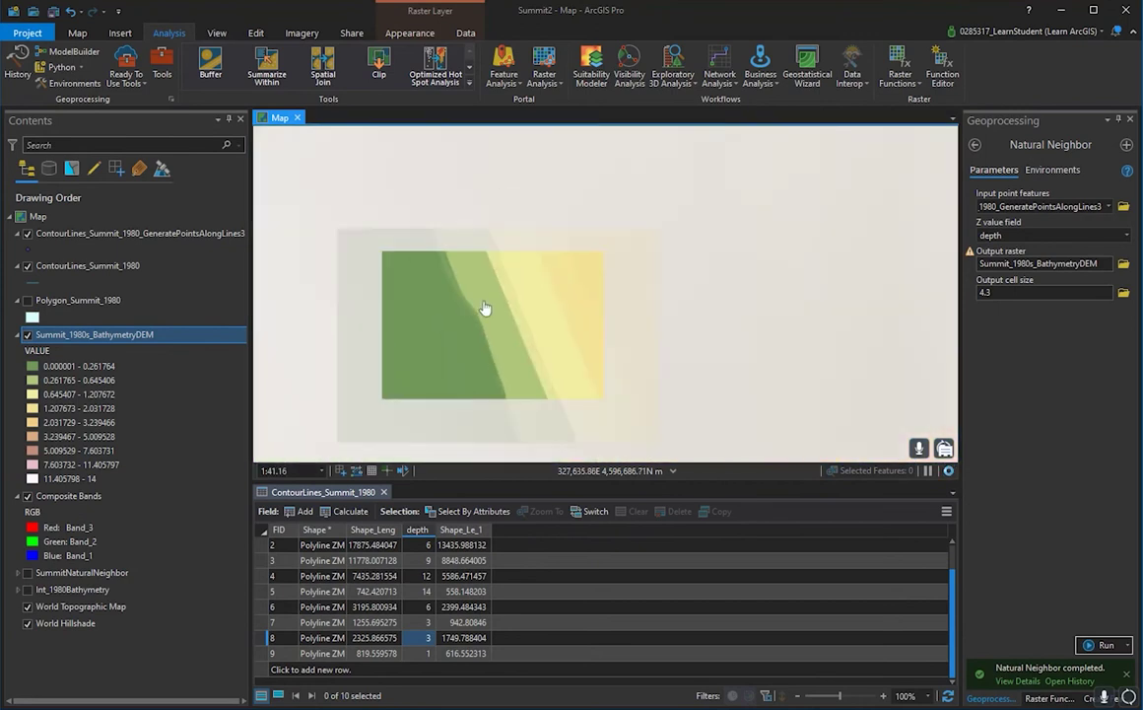
{"action": "scroll", "coordinate": [497, 309], "scroll_direction": "down", "scroll_amount": 10}
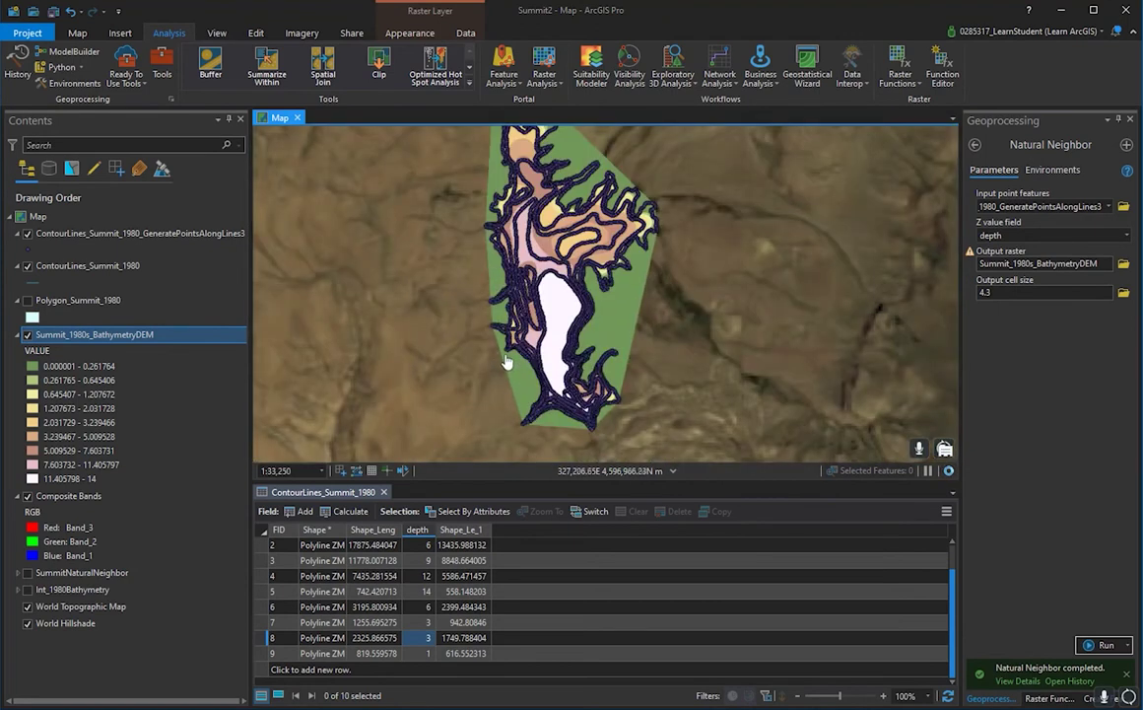
{"action": "right_click", "coordinate": [148, 336]}
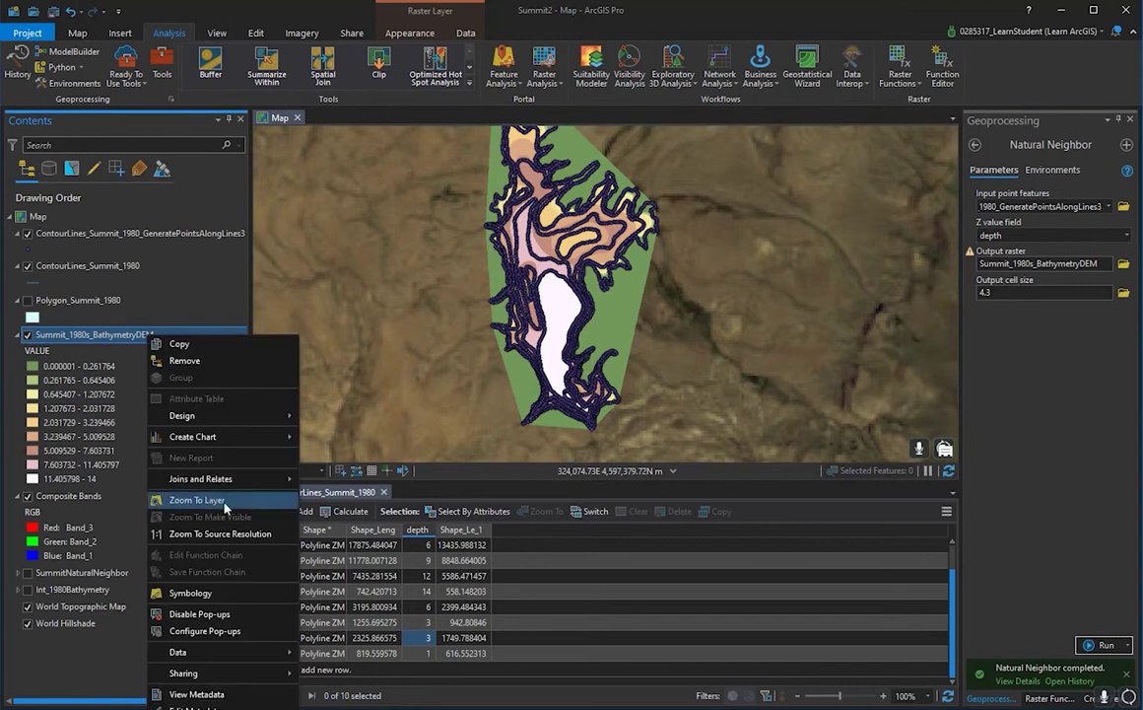
{"action": "left_click", "coordinate": [264, 493]}
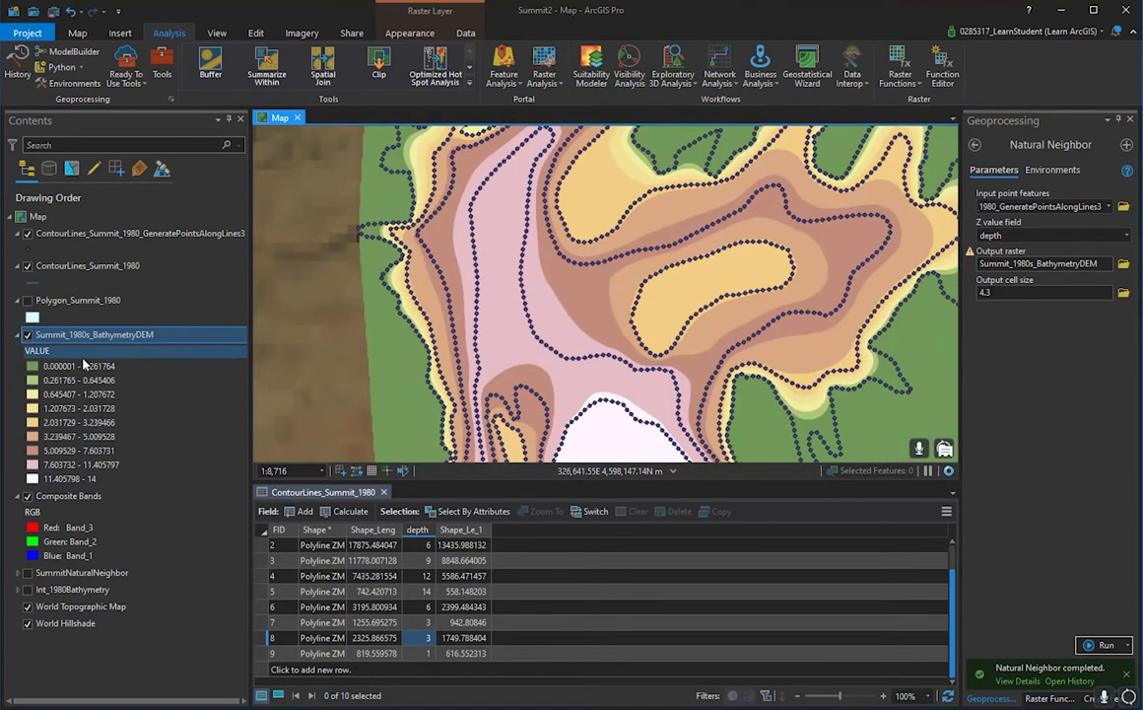
- Examine the interpolated areas outside the shoreline contour, from the lake's northern arms to the southern basin
{"action": "scroll", "coordinate": [434, 400], "scroll_direction": "down", "scroll_amount": 3}
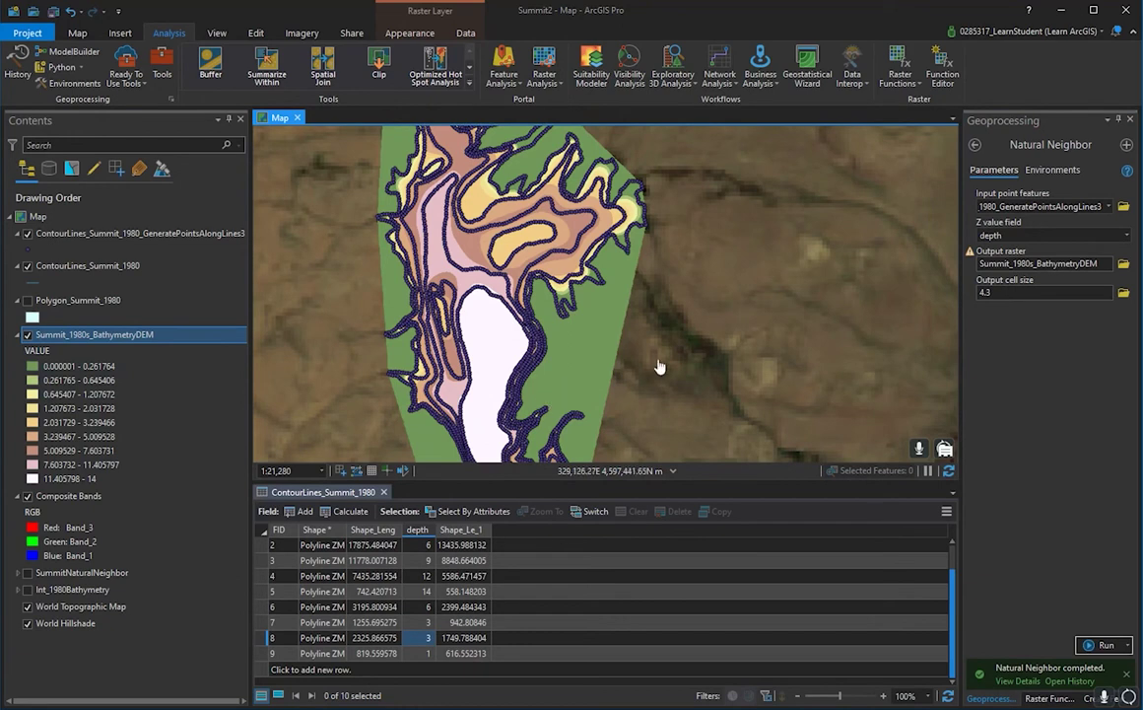
{"action": "scroll", "coordinate": [598, 333], "scroll_direction": "up", "scroll_amount": 5}
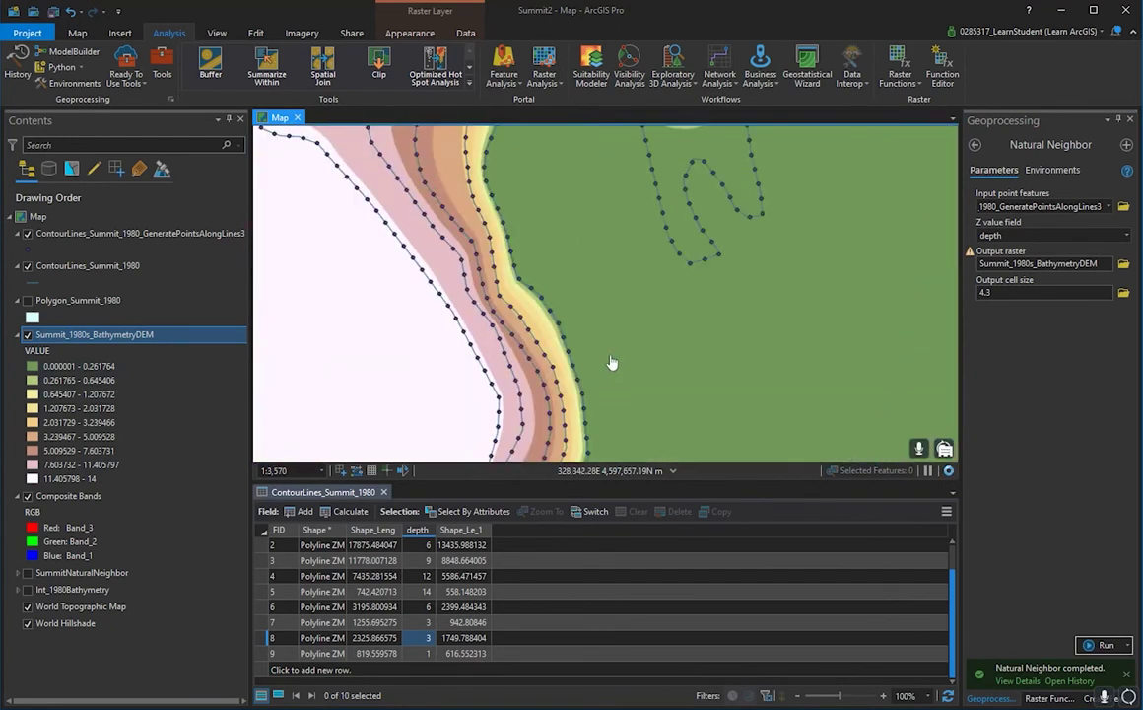
{"action": "scroll", "coordinate": [611, 362], "scroll_direction": "down", "scroll_amount": 3}
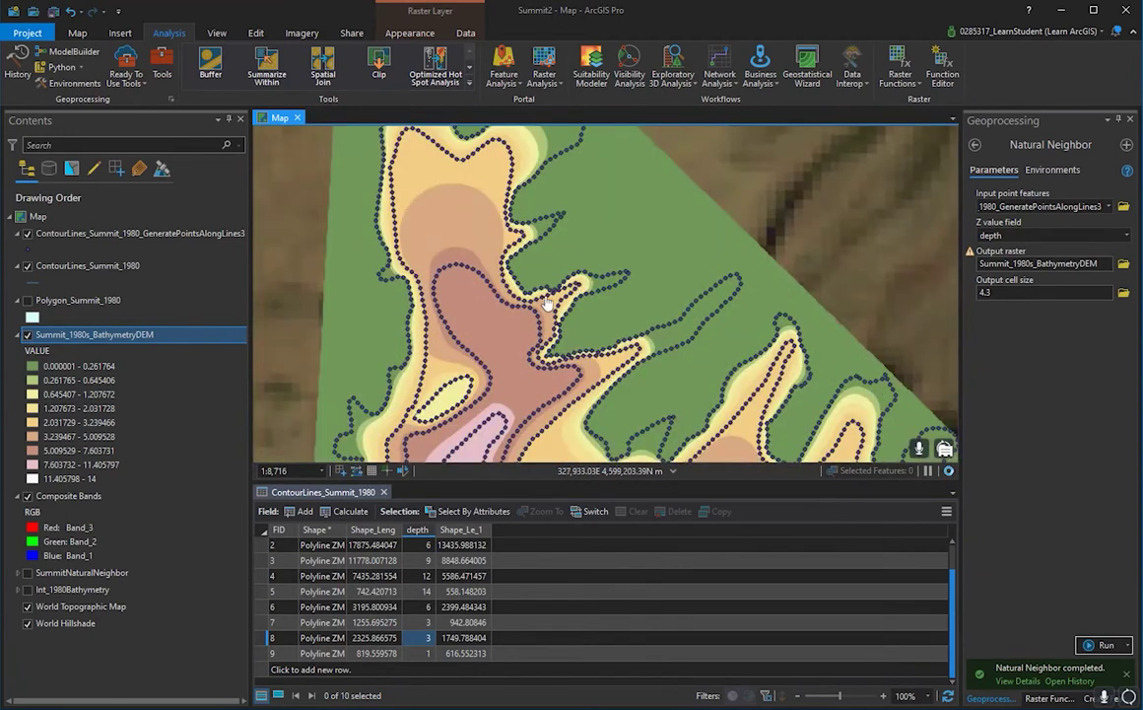
{"action": "left_click_drag", "start_coordinate": [355, 300], "coordinate": [666, 352]}
{"action": "left_click_drag", "start_coordinate": [659, 406], "coordinate": [615, 337]}
{"action": "scroll", "coordinate": [630, 343], "scroll_direction": "down", "scroll_amount": 2}
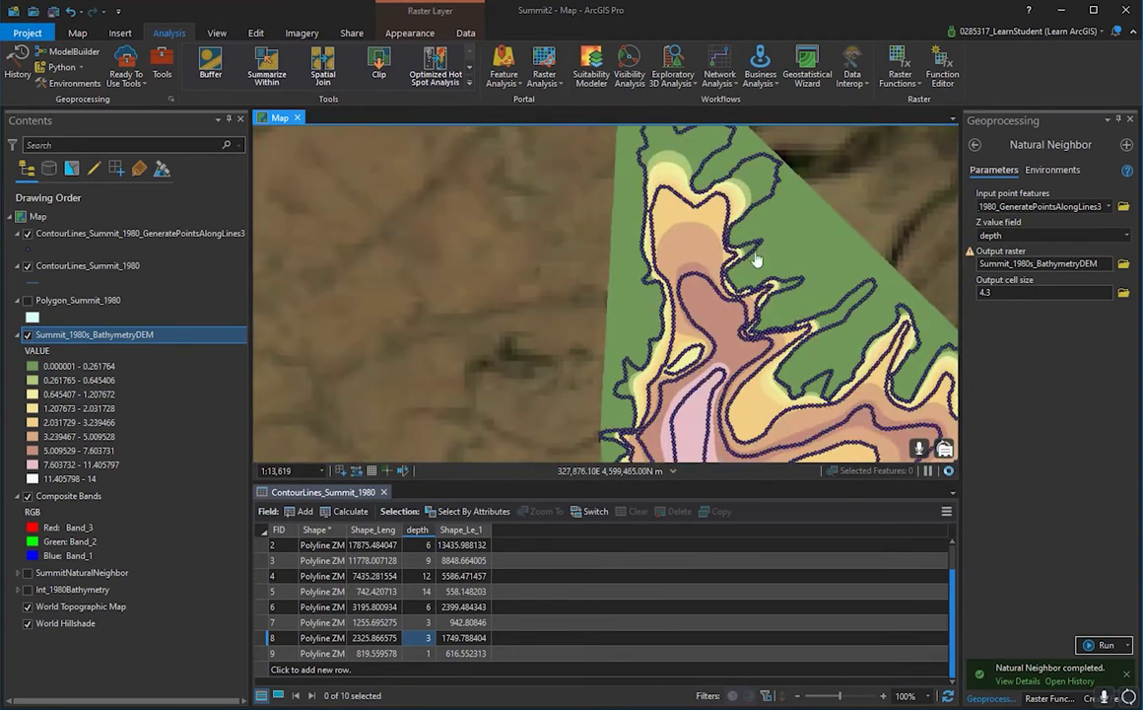
{"action": "left_click_drag", "start_coordinate": [756, 259], "coordinate": [652, 201]}
{"action": "left_click_drag", "start_coordinate": [650, 395], "coordinate": [662, 276]}
{"action": "left_click_drag", "start_coordinate": [631, 429], "coordinate": [652, 197]}
{"action": "left_click_drag", "start_coordinate": [640, 378], "coordinate": [520, 382]}
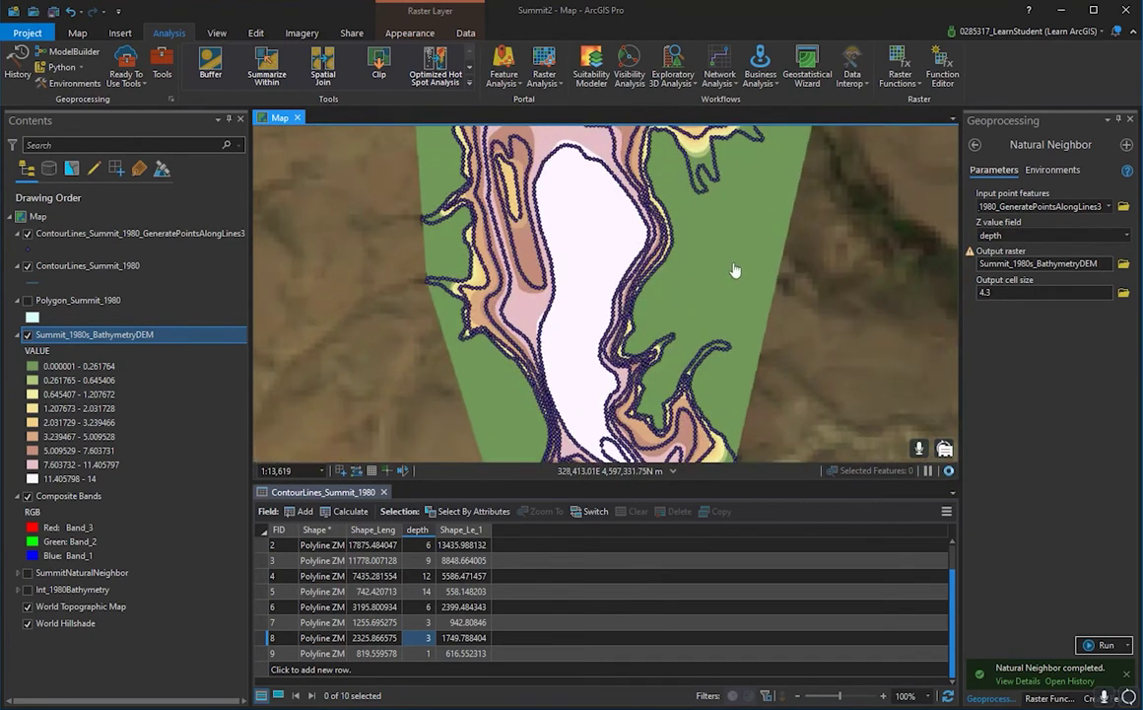
{"action": "left_click_drag", "start_coordinate": [697, 303], "coordinate": [637, 448]}
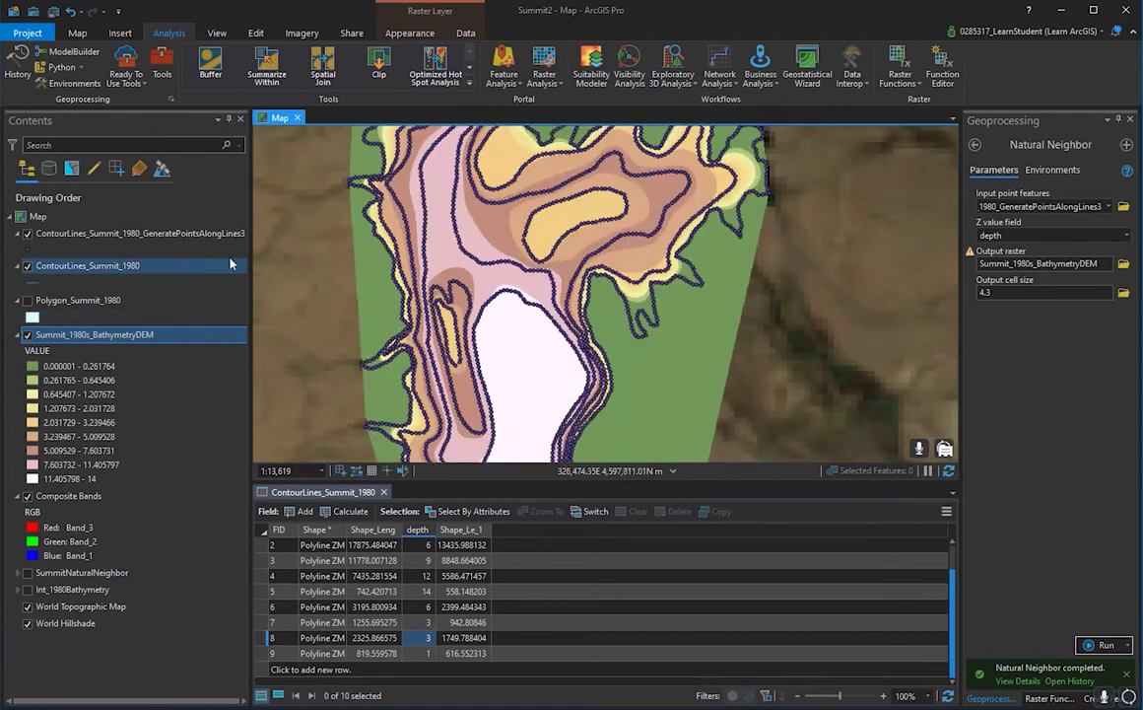
- Search the raster functions for "clip" and open the Clip function's properties
{"action": "left_click", "coordinate": [254, 33]}
{"action": "left_click", "coordinate": [166, 33]}
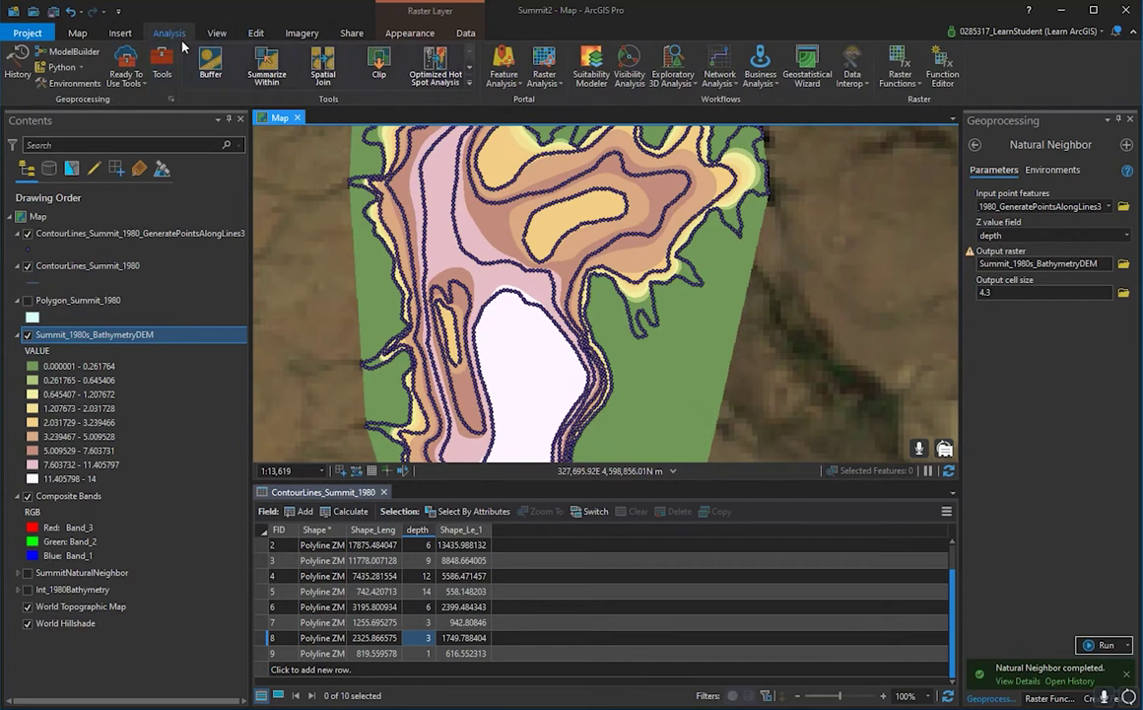
{"action": "left_click", "coordinate": [899, 77]}
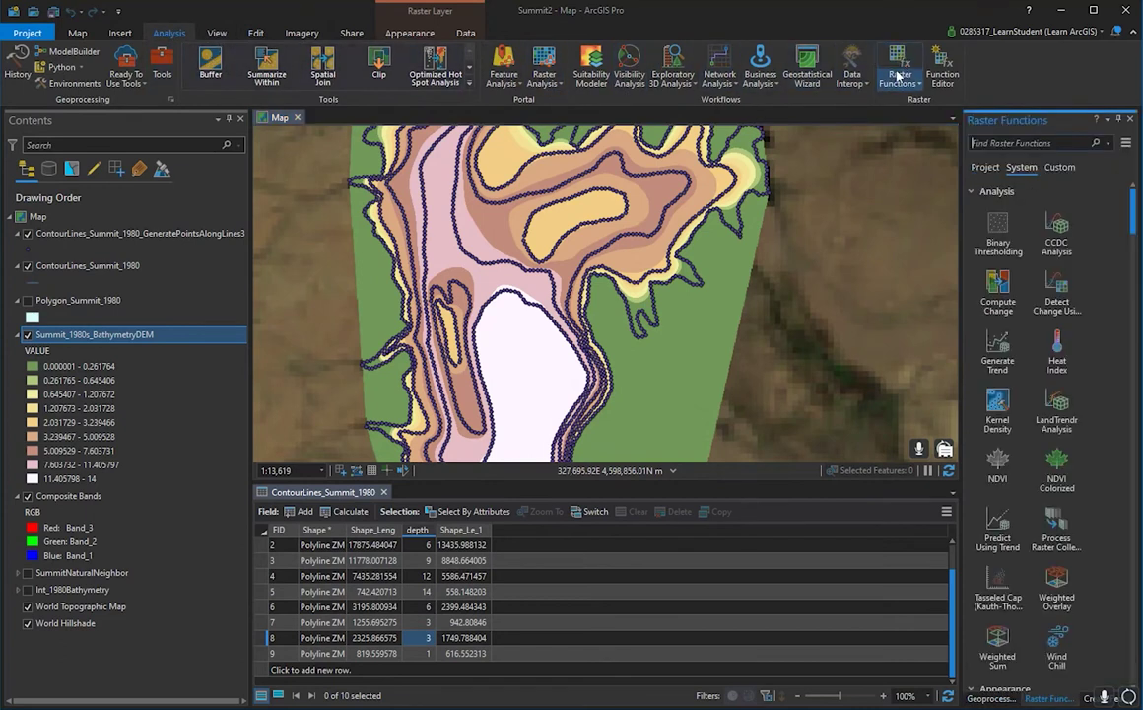
{"action": "left_click", "coordinate": [1030, 143]}
{"action": "type", "text": "clip"}
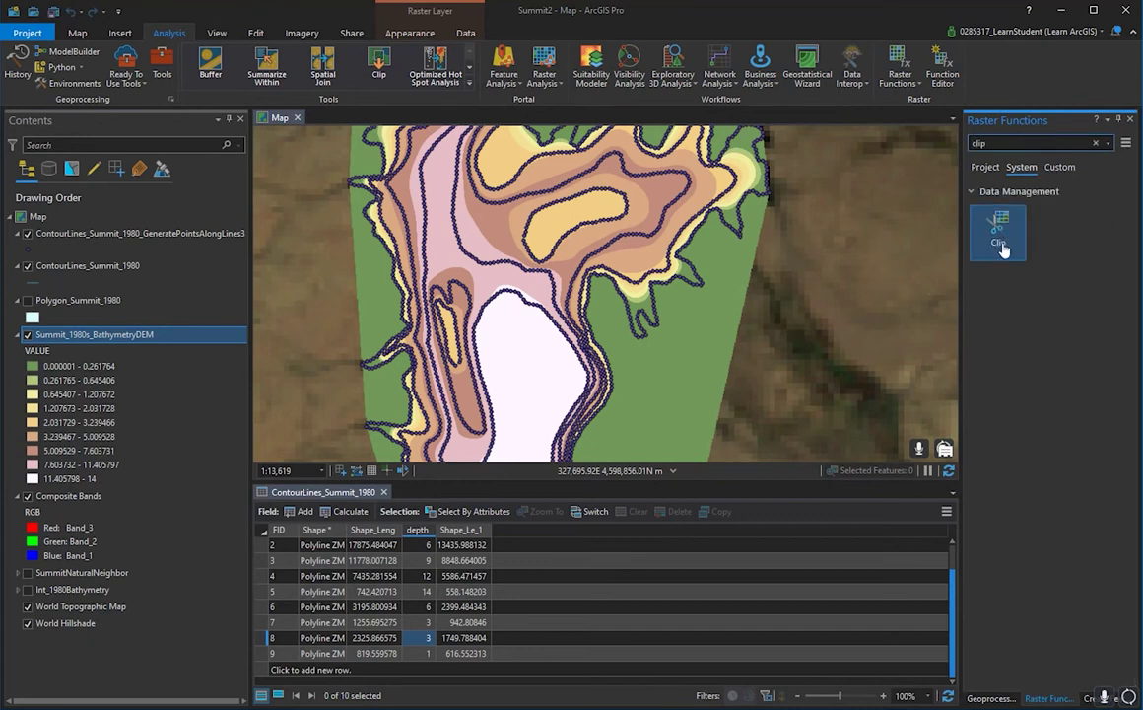
{"action": "left_click", "coordinate": [1000, 236]}
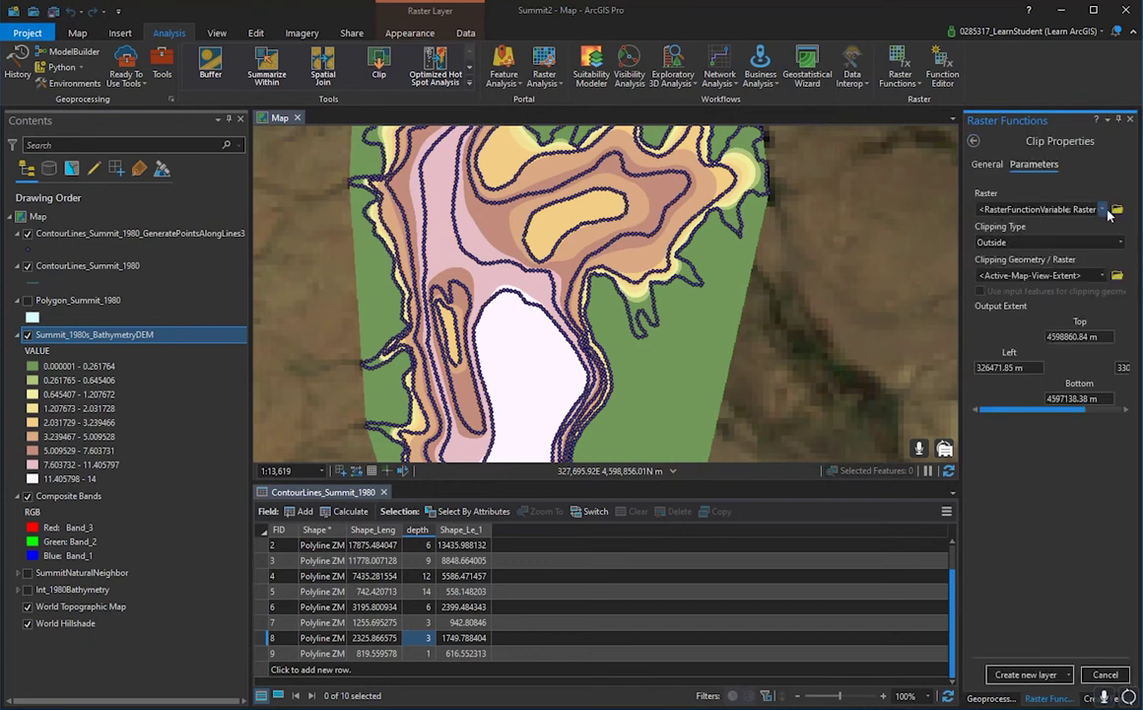
- Set Summit_1980s_BathymetryDEM as the Clip input raster and Polygon_Summit_1980 as the clipping geometry
{"action": "left_click", "coordinate": [1105, 210]}
{"action": "left_click", "coordinate": [1086, 222]}
{"action": "left_click", "coordinate": [1103, 276]}
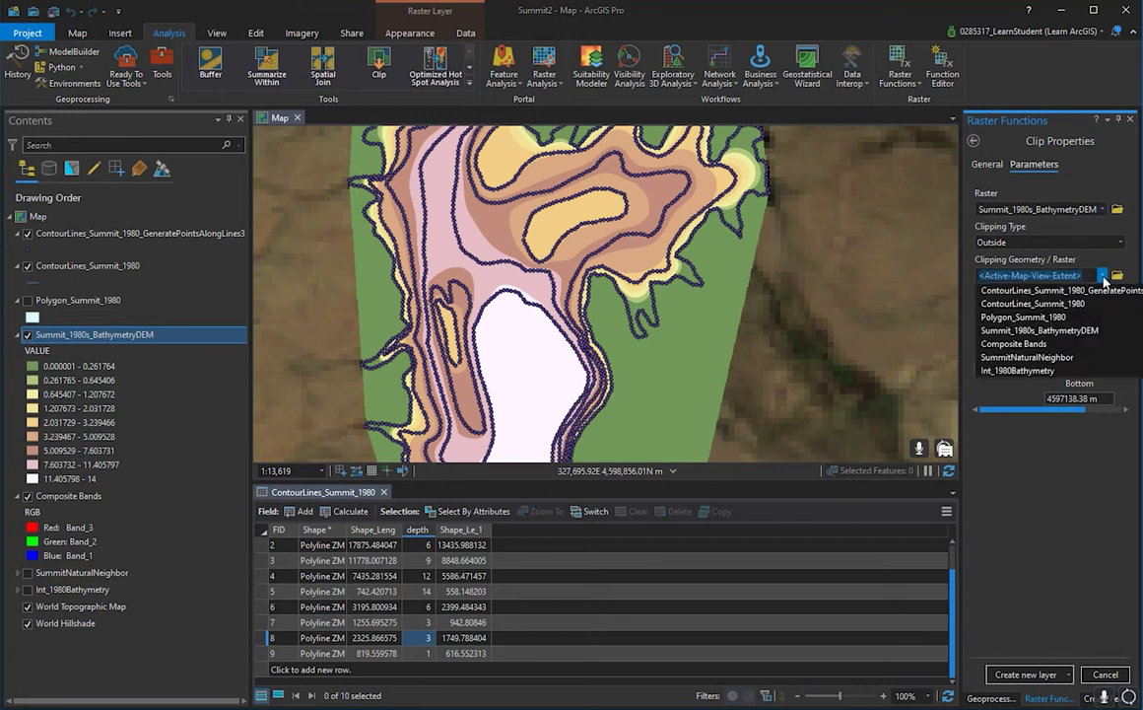
{"action": "left_click", "coordinate": [1074, 322]}
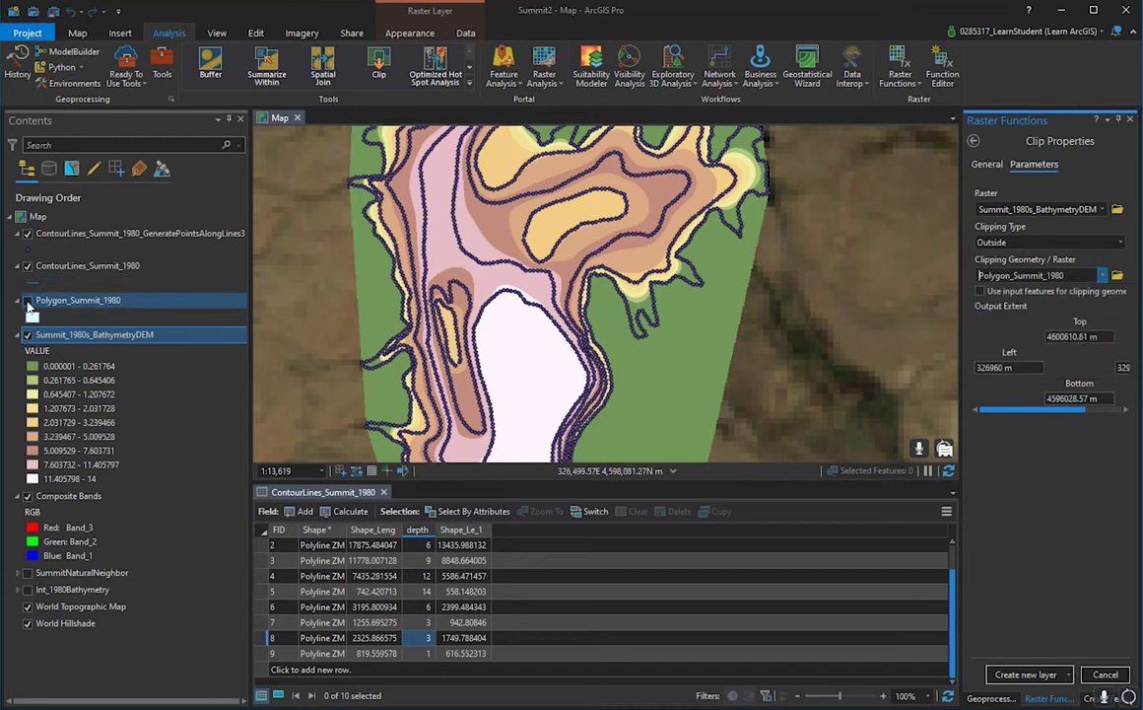
- Compare the Polygon_Summit_1980 outline with the bathymetry raster and contour points by switching the polygon layer's visibility
{"action": "left_click", "coordinate": [27, 301]}
{"action": "left_click", "coordinate": [27, 301]}
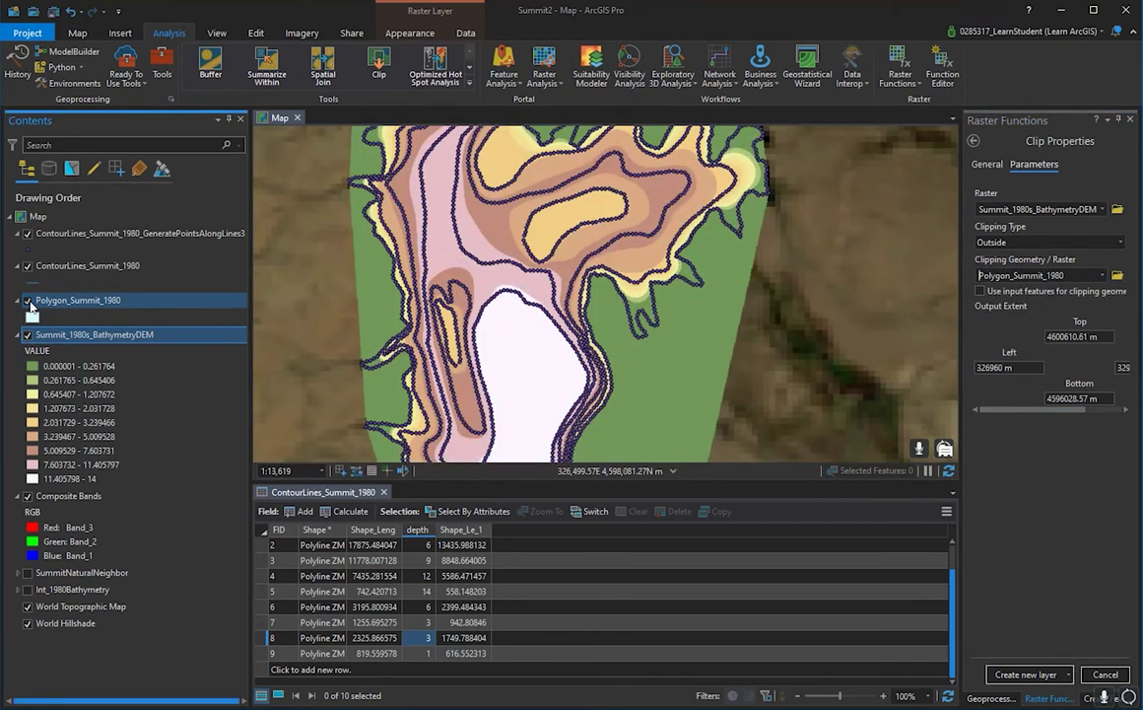
{"action": "left_click", "coordinate": [27, 302]}
{"action": "scroll", "coordinate": [365, 311], "scroll_direction": "up", "scroll_amount": 4}
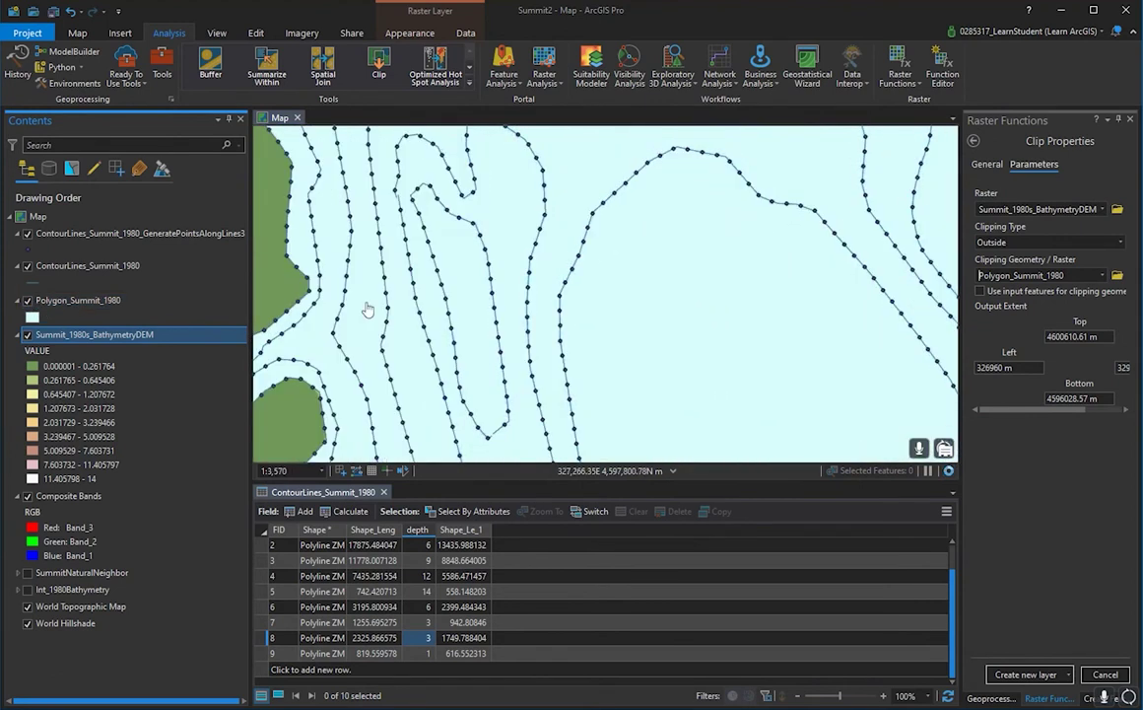
{"action": "left_click", "coordinate": [27, 300]}
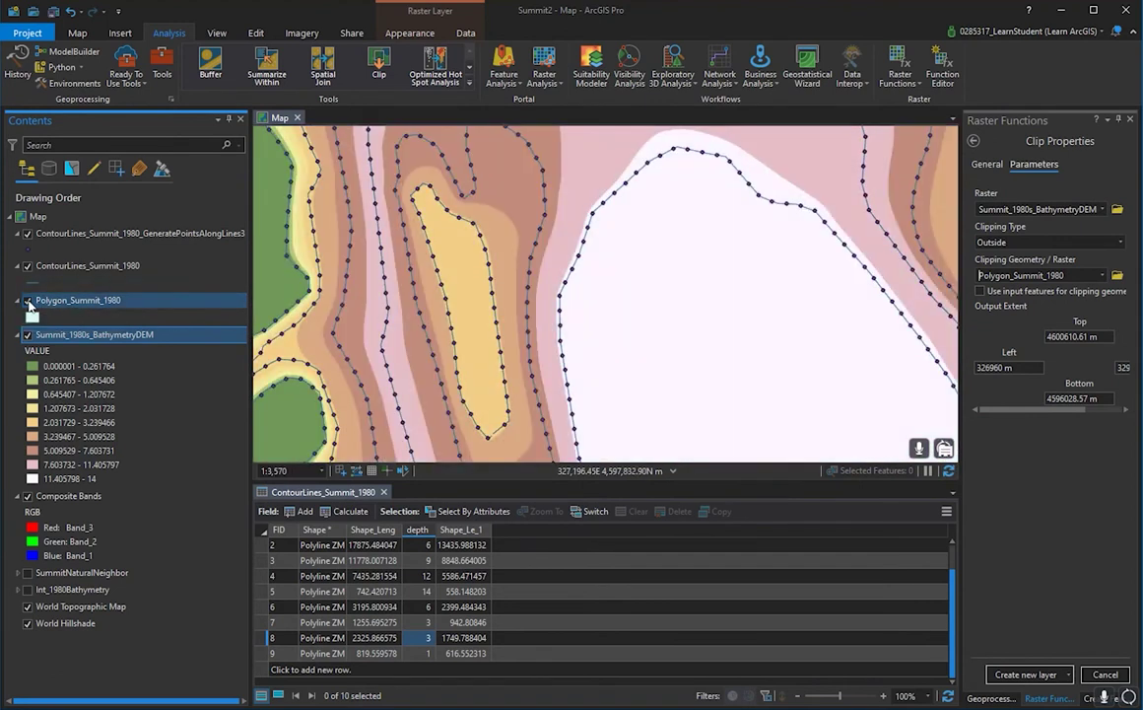
{"action": "left_click", "coordinate": [29, 302]}
{"action": "scroll", "coordinate": [353, 330], "scroll_direction": "down", "scroll_amount": 4}
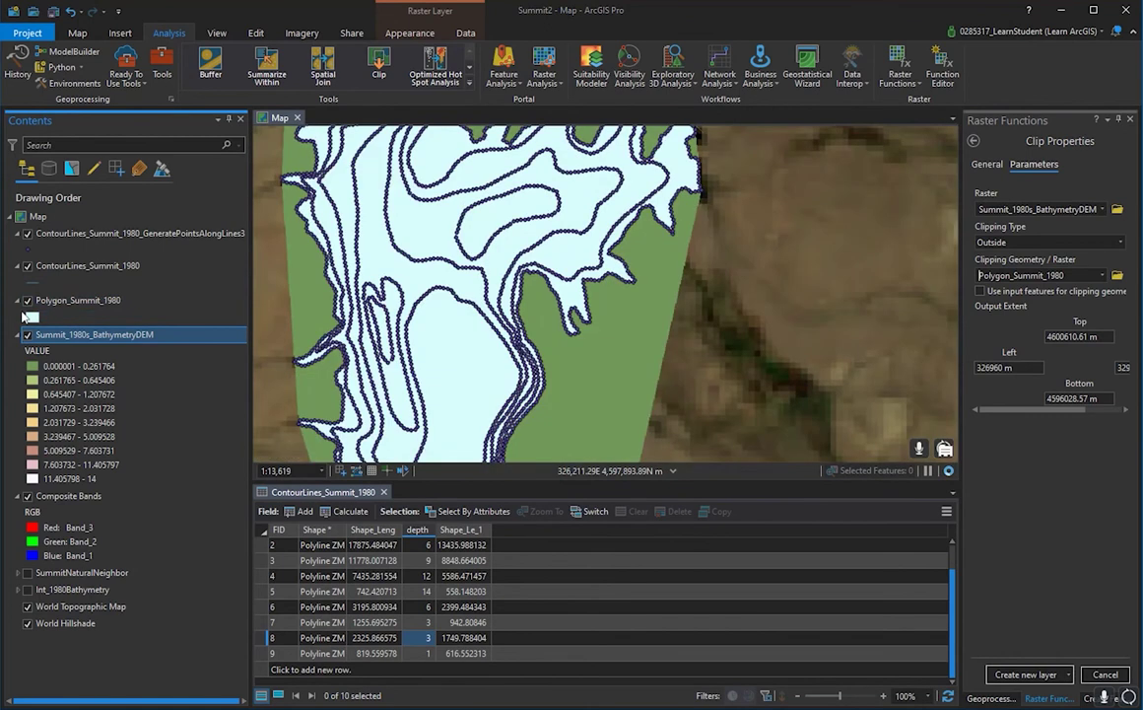
{"action": "left_click", "coordinate": [28, 301]}
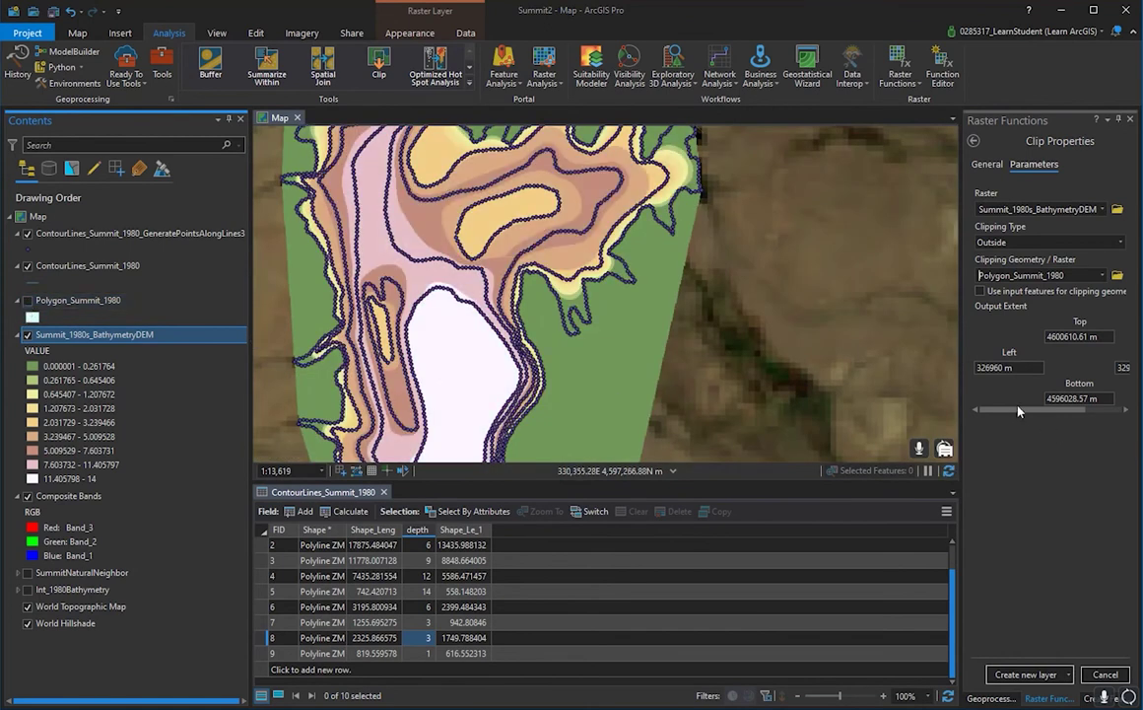
- Enable the use of input features for clipping geometry and display the Polygon_Summit_1980 layer over the whole lake
{"action": "left_click", "coordinate": [981, 292]}
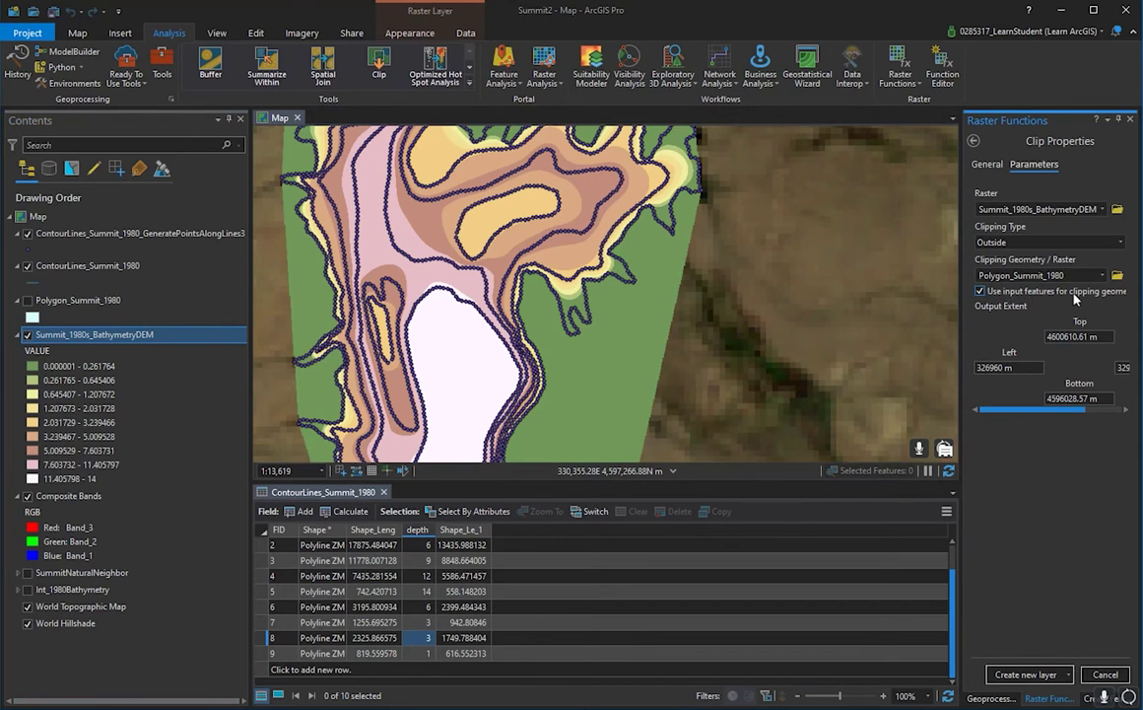
{"action": "scroll", "coordinate": [614, 303], "scroll_direction": "down", "scroll_amount": 2}
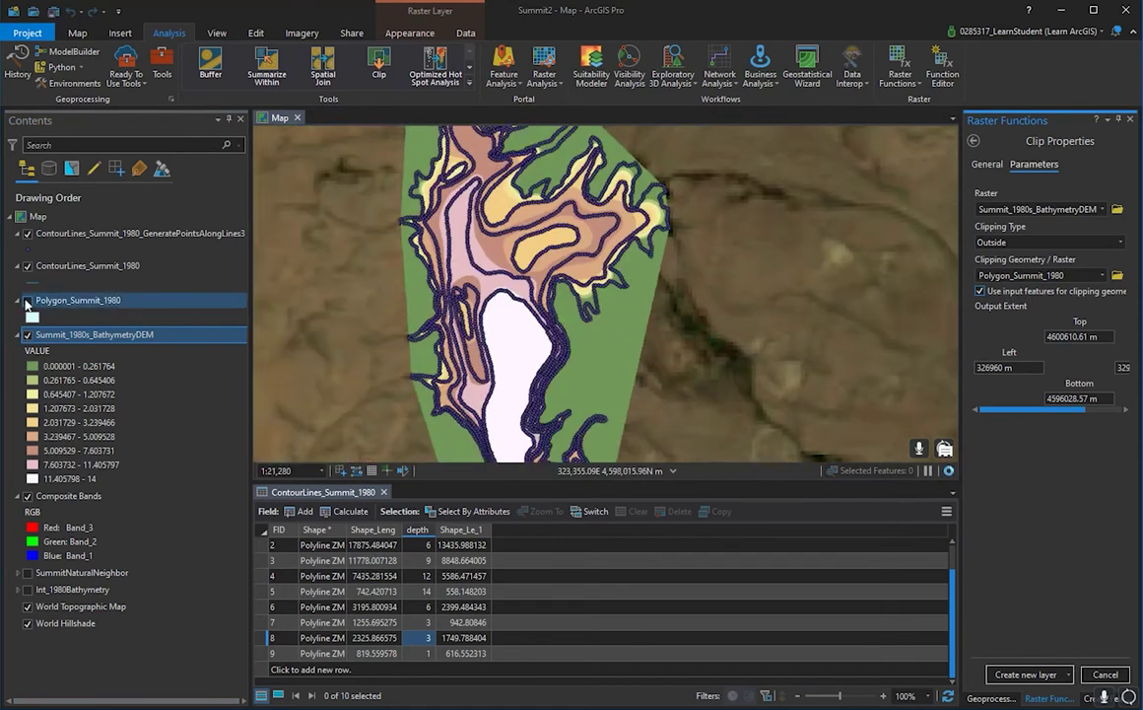
{"action": "left_click", "coordinate": [28, 301]}
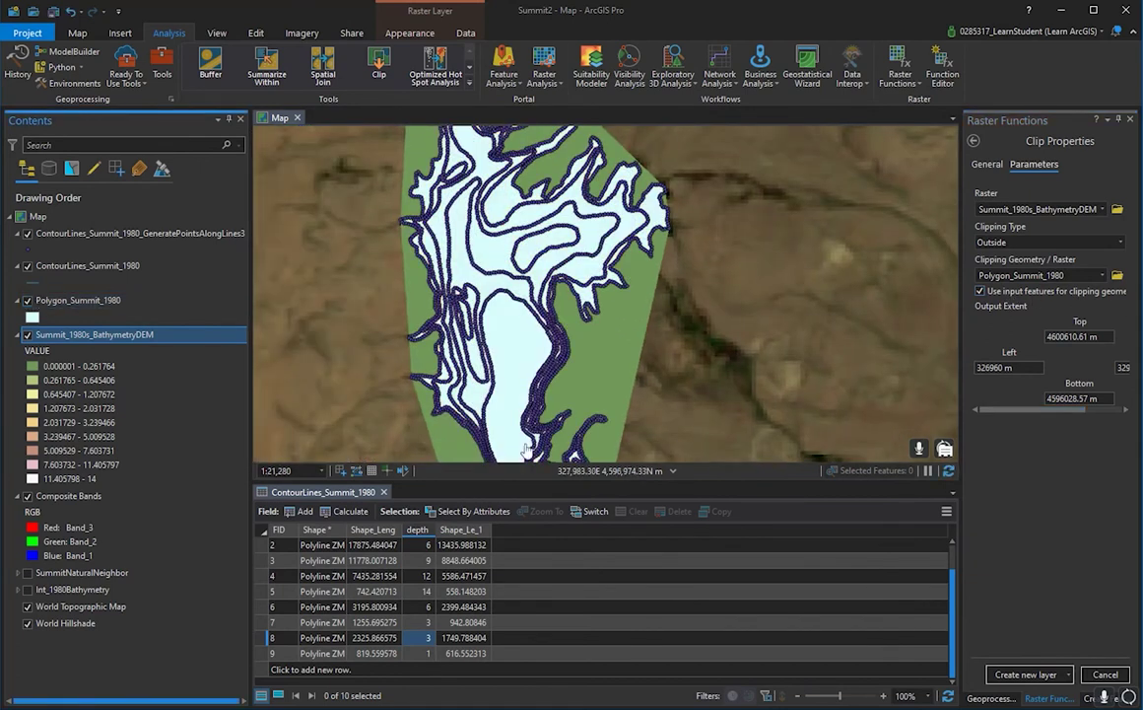
{"action": "scroll", "coordinate": [582, 217], "scroll_direction": "down", "scroll_amount": 2}
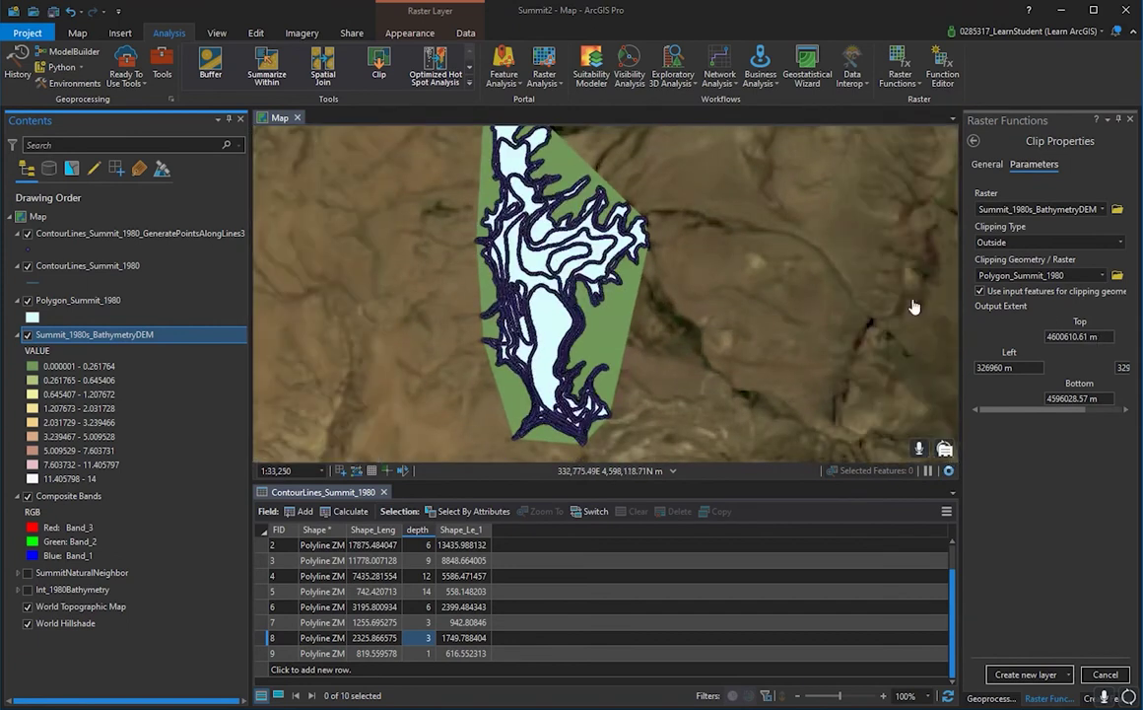
- Hide the Polygon_Summit_1980 layer and run the Clip raster function to create the clipped bathymetry as a new layer
{"action": "scroll", "coordinate": [630, 399], "scroll_direction": "down", "scroll_amount": 4}
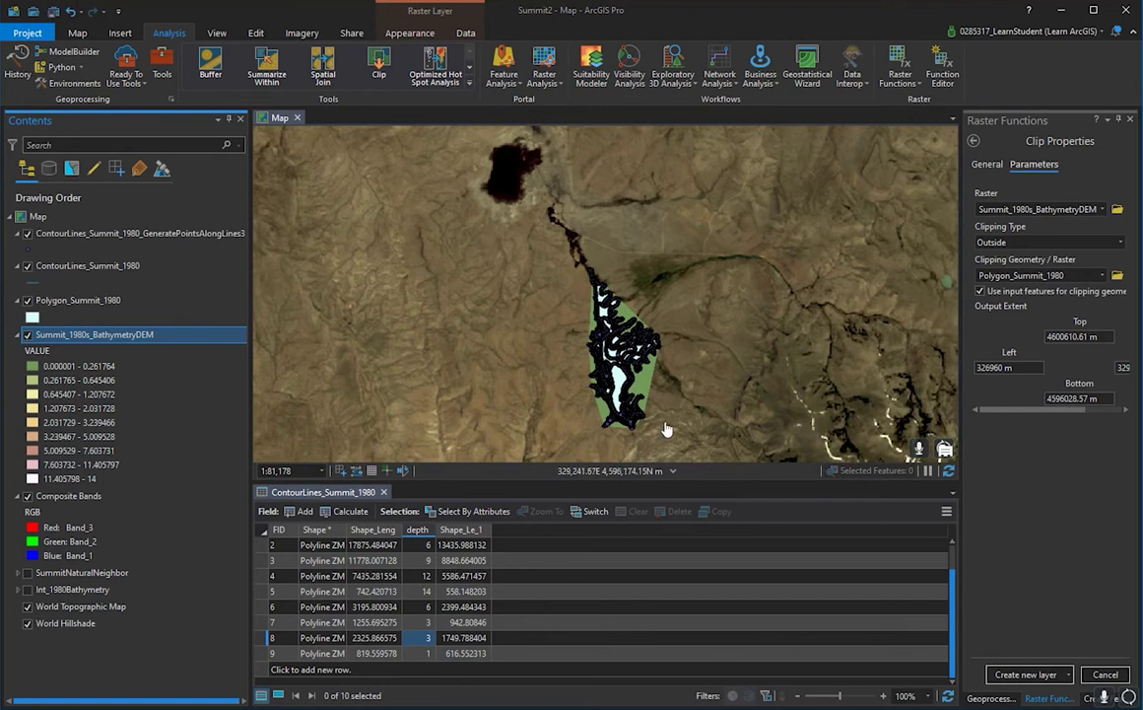
{"action": "scroll", "coordinate": [666, 326], "scroll_direction": "up", "scroll_amount": 5}
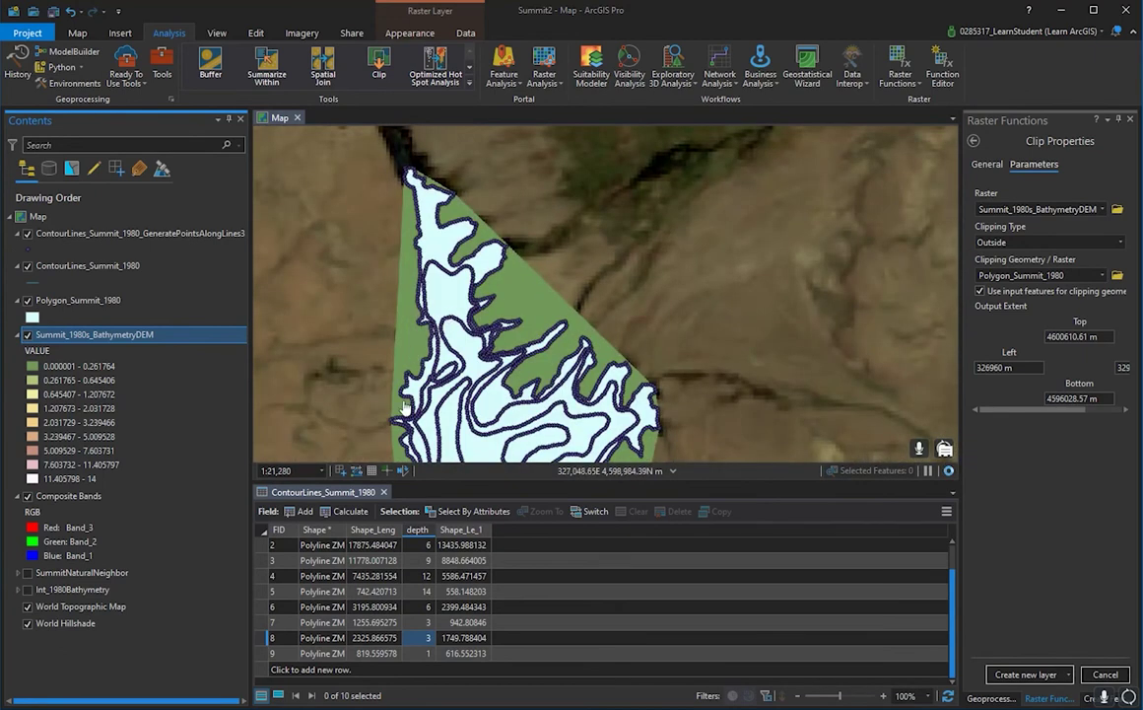
{"action": "scroll", "coordinate": [483, 423], "scroll_direction": "up", "scroll_amount": 2}
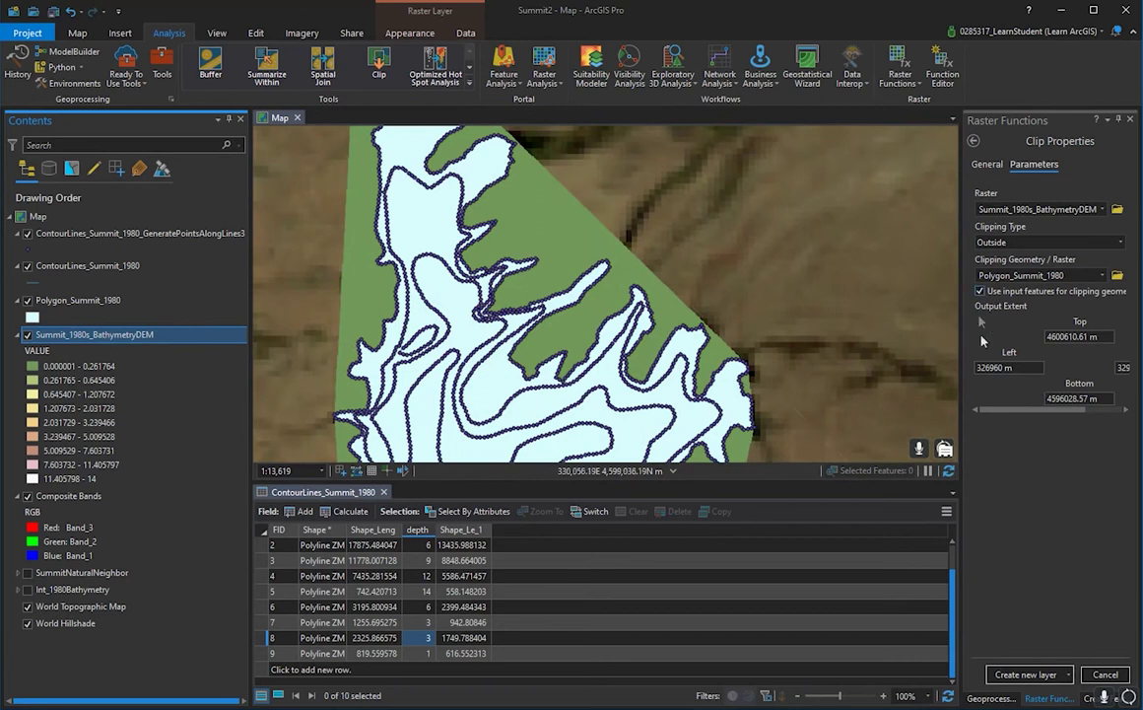
{"action": "left_click", "coordinate": [28, 300]}
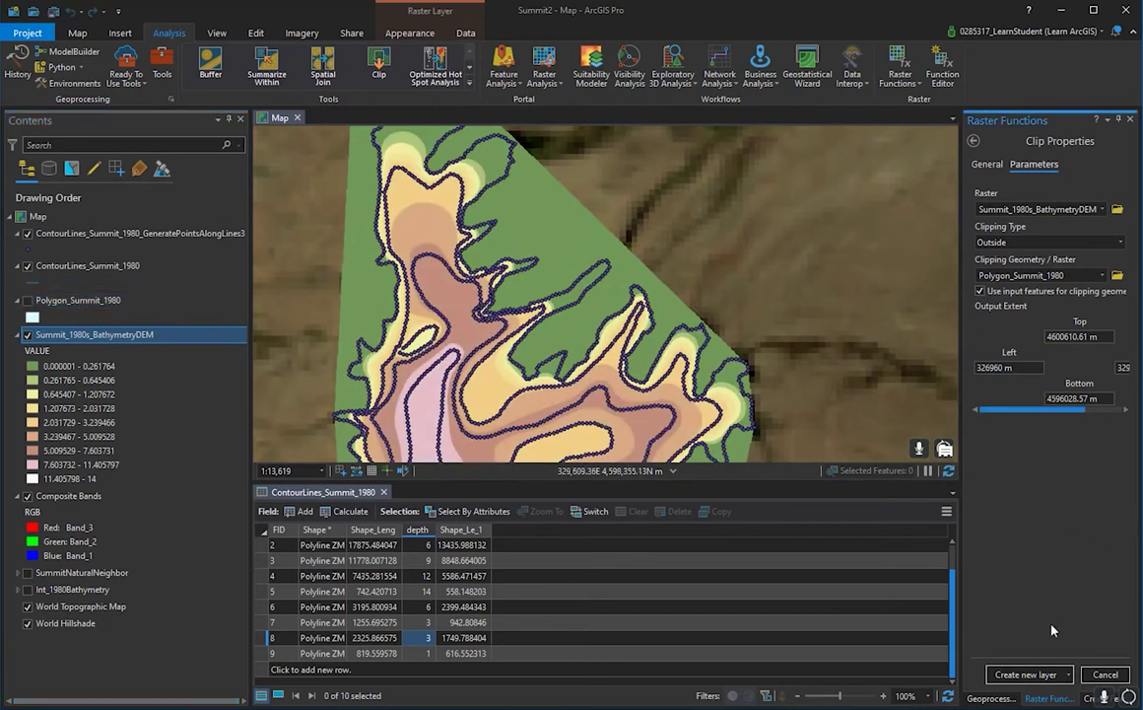
{"action": "left_click", "coordinate": [1021, 678]}
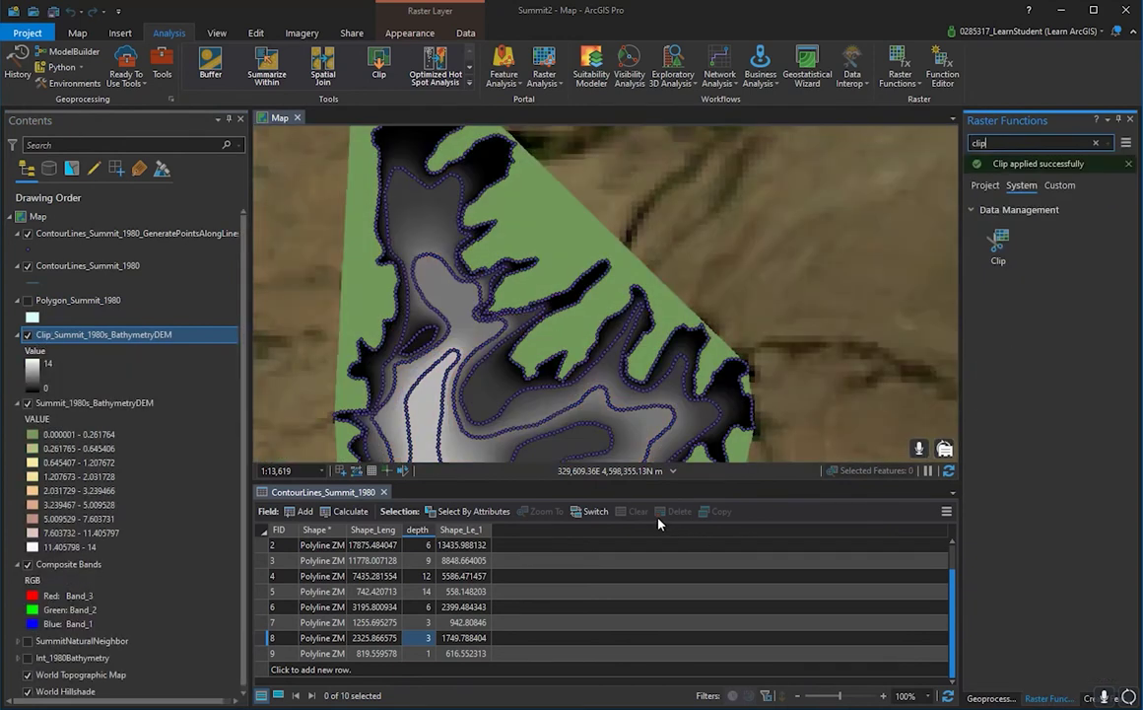
- Hide the unclipped Summit_1980s_BathymetryDEM layer and inspect the clipped raster along the lake shoreline
{"action": "left_click_drag", "start_coordinate": [662, 388], "coordinate": [685, 130]}
{"action": "left_click_drag", "start_coordinate": [656, 352], "coordinate": [621, 235]}
{"action": "scroll", "coordinate": [621, 235], "scroll_direction": "up", "scroll_amount": 5}
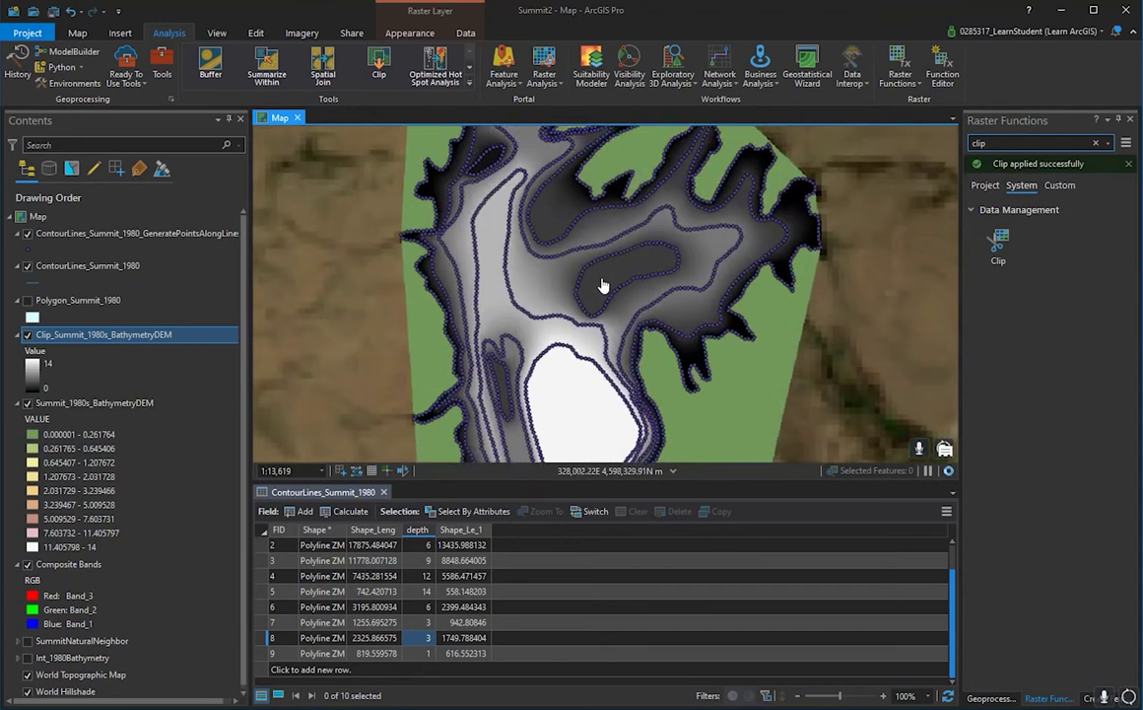
{"action": "scroll", "coordinate": [549, 334], "scroll_direction": "up", "scroll_amount": 4}
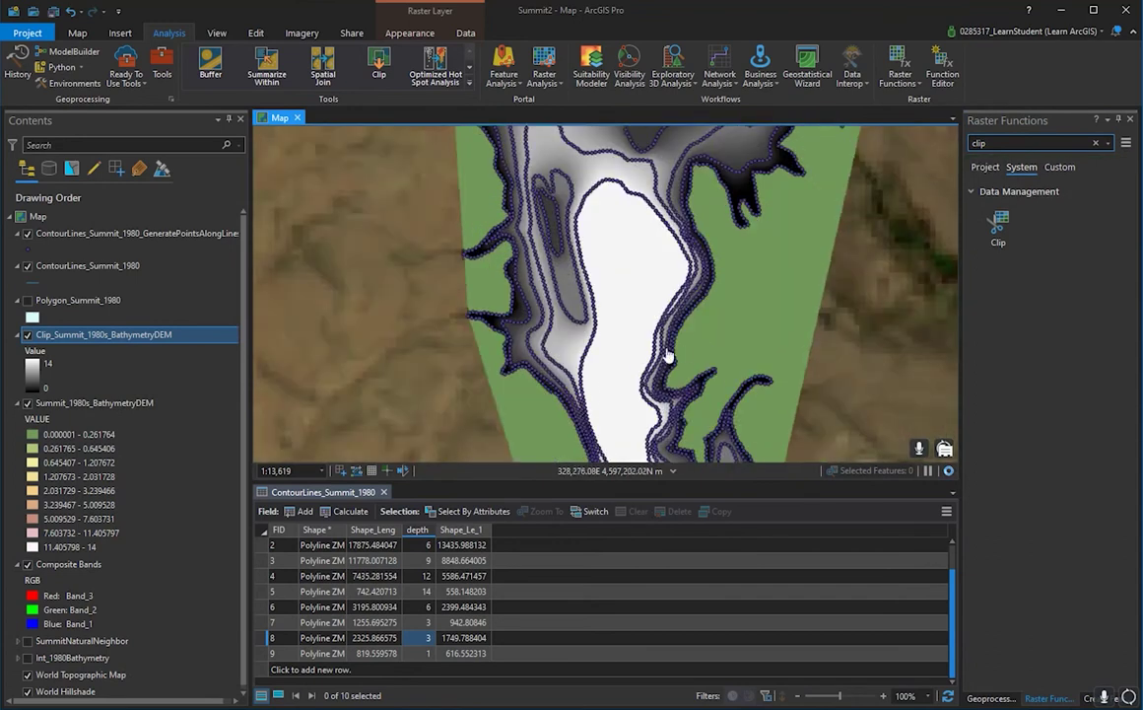
{"action": "left_click", "coordinate": [28, 404]}
{"action": "left_click_drag", "start_coordinate": [636, 327], "coordinate": [574, 421]}
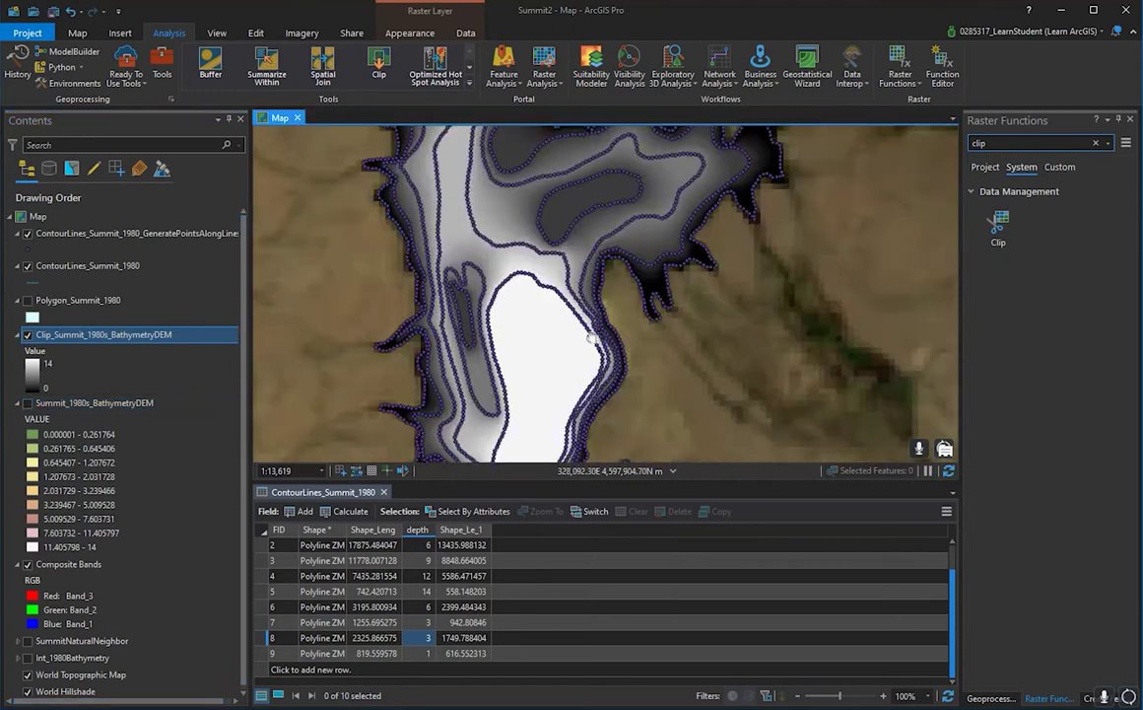
{"action": "left_click_drag", "start_coordinate": [592, 328], "coordinate": [599, 431]}
{"action": "left_click_drag", "start_coordinate": [567, 348], "coordinate": [563, 411]}
{"action": "left_click_drag", "start_coordinate": [541, 260], "coordinate": [545, 343]}
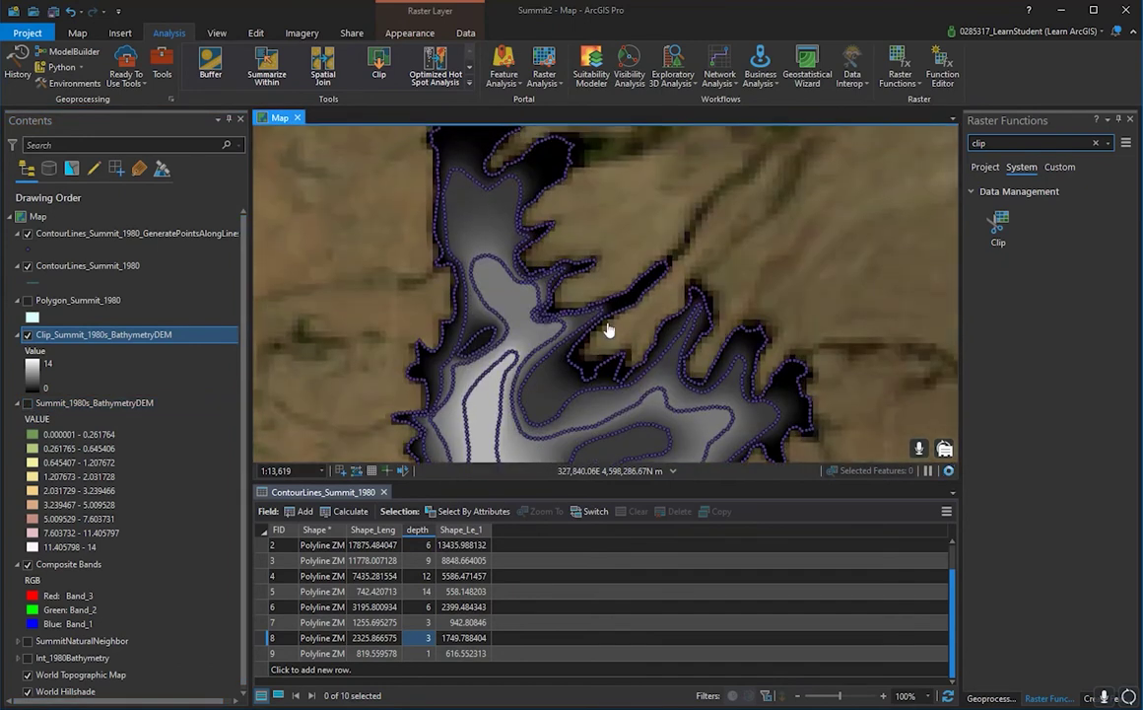
{"action": "scroll", "coordinate": [620, 350], "scroll_direction": "up", "scroll_amount": 2}
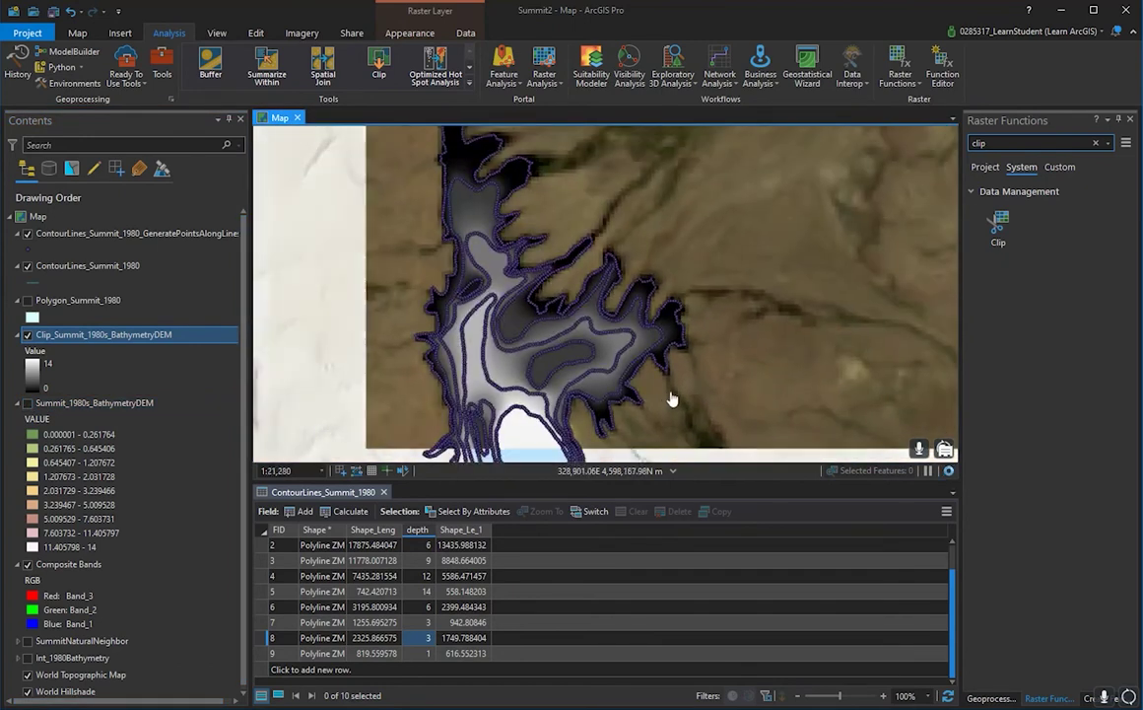
{"action": "scroll", "coordinate": [640, 384], "scroll_direction": "down", "scroll_amount": 4}
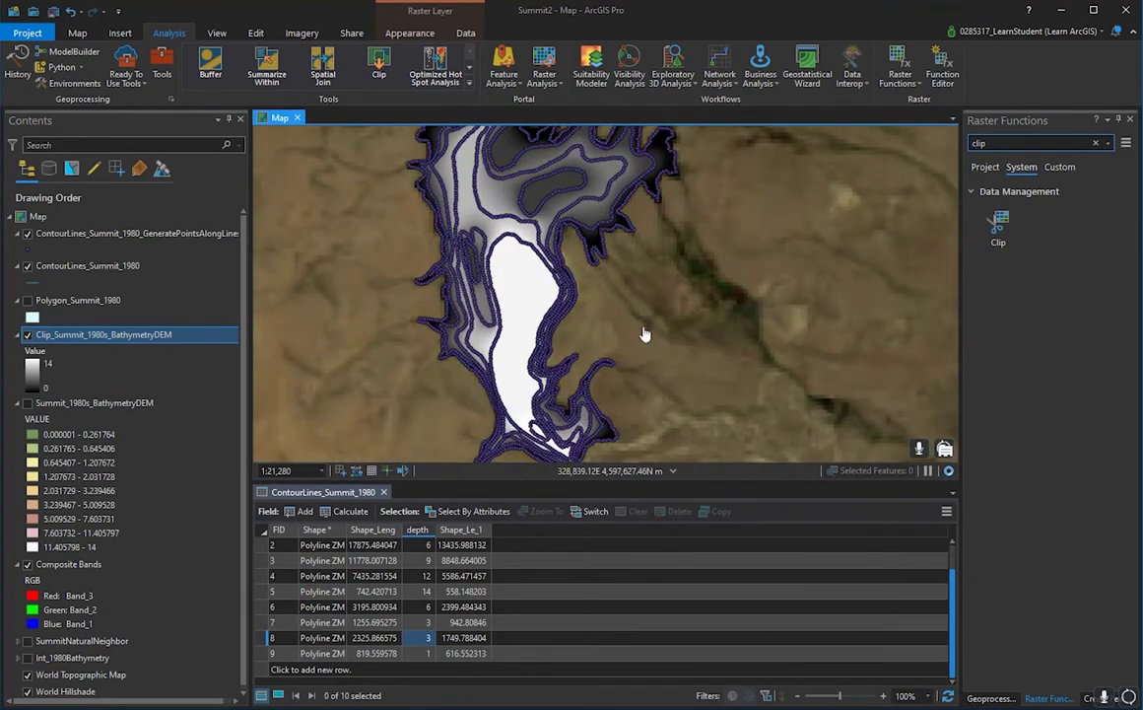
- Hide the generated contour points and ContourLines_Summit_1980 layers, leaving the clipped bathymetry raster displayed over the imagery
{"action": "left_click", "coordinate": [28, 235]}
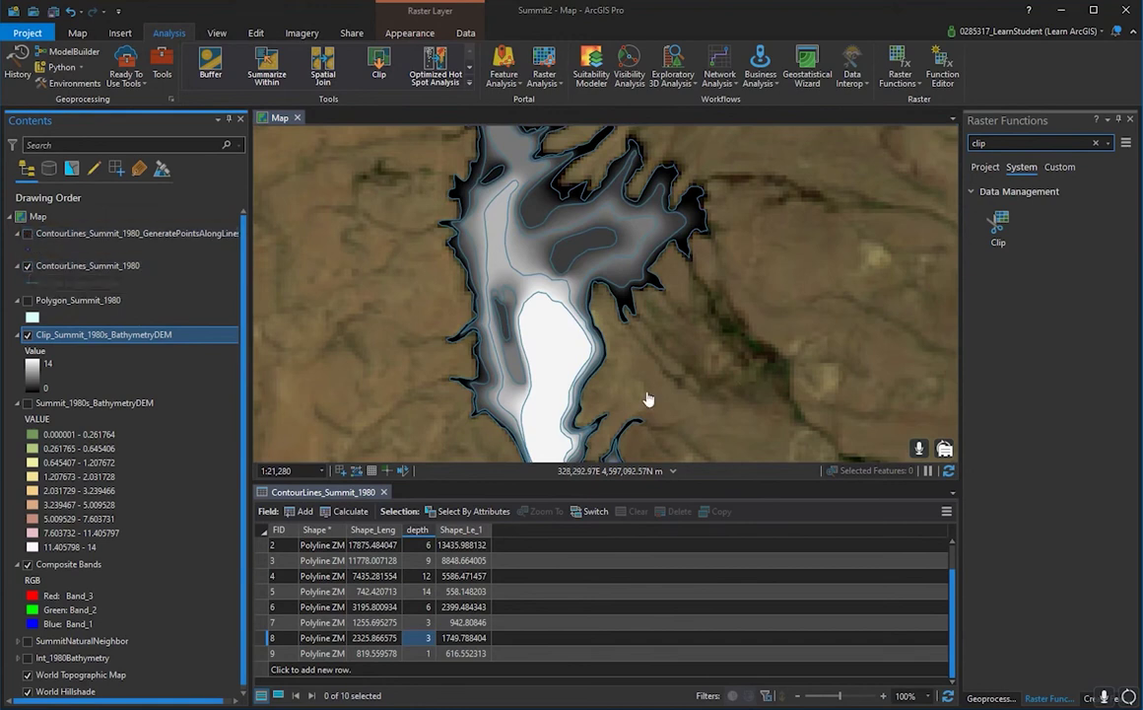
{"action": "left_click_drag", "start_coordinate": [645, 395], "coordinate": [551, 354]}
{"action": "scroll", "coordinate": [552, 353], "scroll_direction": "up", "scroll_amount": 3}
{"action": "left_click_drag", "start_coordinate": [609, 294], "coordinate": [690, 353]}
{"action": "scroll", "coordinate": [534, 266], "scroll_direction": "down", "scroll_amount": 4}
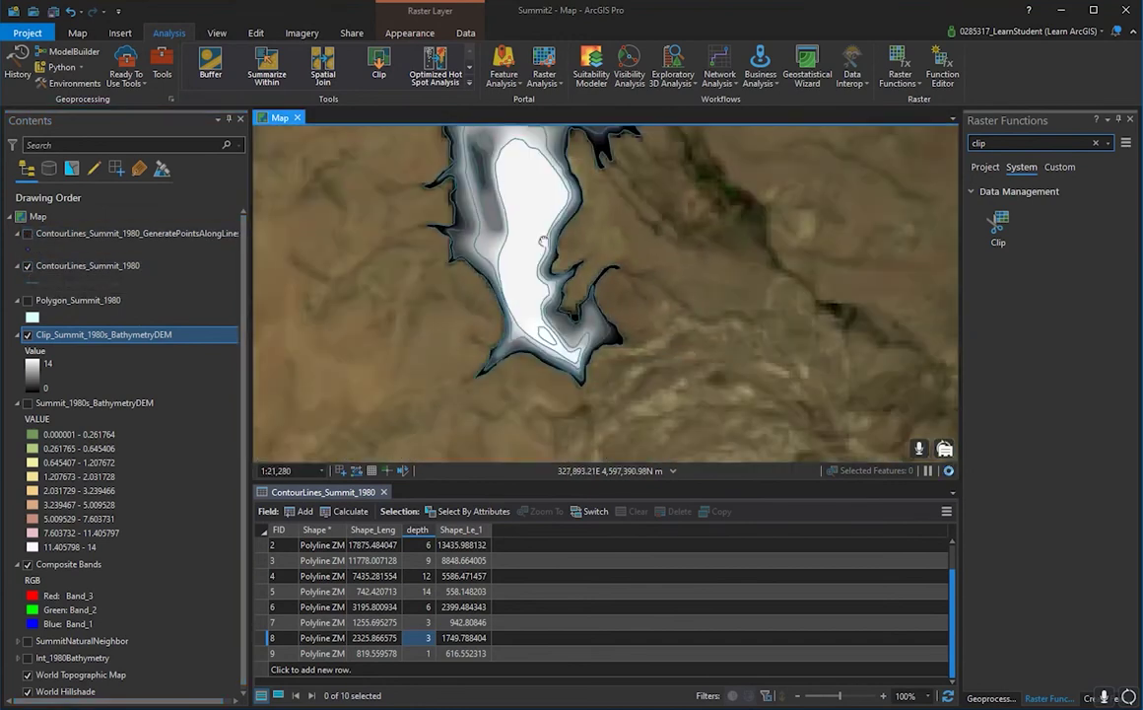
{"action": "left_click_drag", "start_coordinate": [533, 200], "coordinate": [624, 394]}
{"action": "left_click_drag", "start_coordinate": [575, 258], "coordinate": [544, 258]}
{"action": "scroll", "coordinate": [535, 270], "scroll_direction": "down", "scroll_amount": 2}
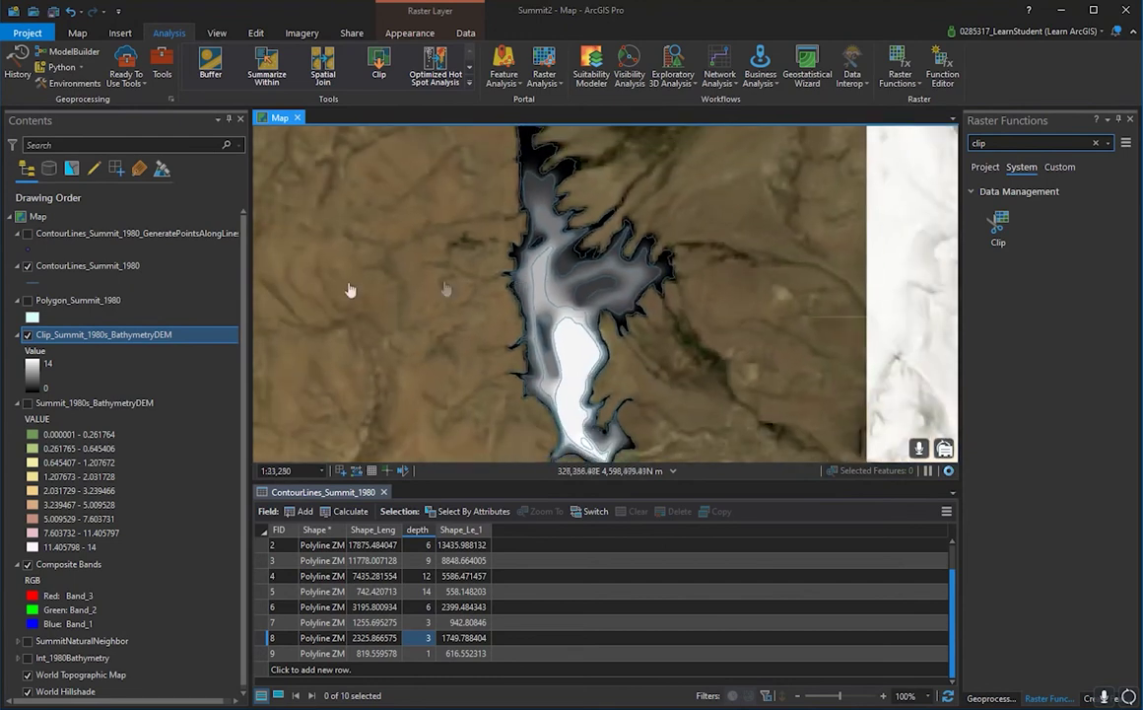
{"action": "left_click", "coordinate": [28, 266]}
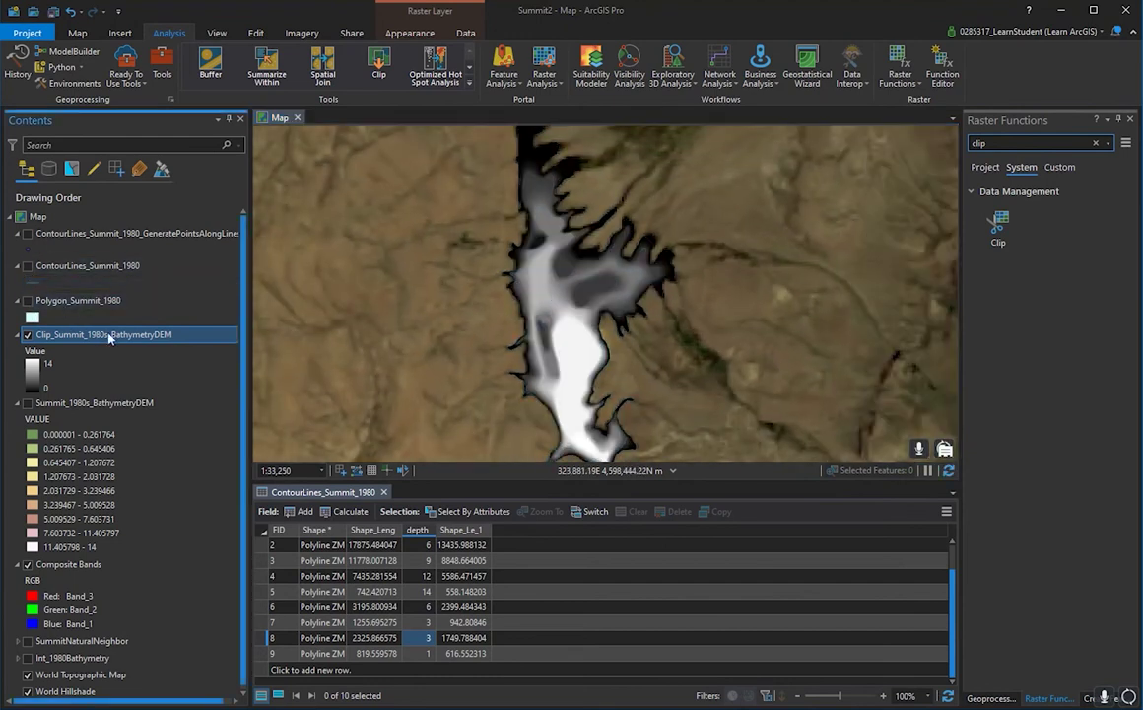
- Symbolize the clipped bathymetry raster with a continuous dark-to-light blue color scheme and invert it
{"action": "left_click", "coordinate": [32, 373]}
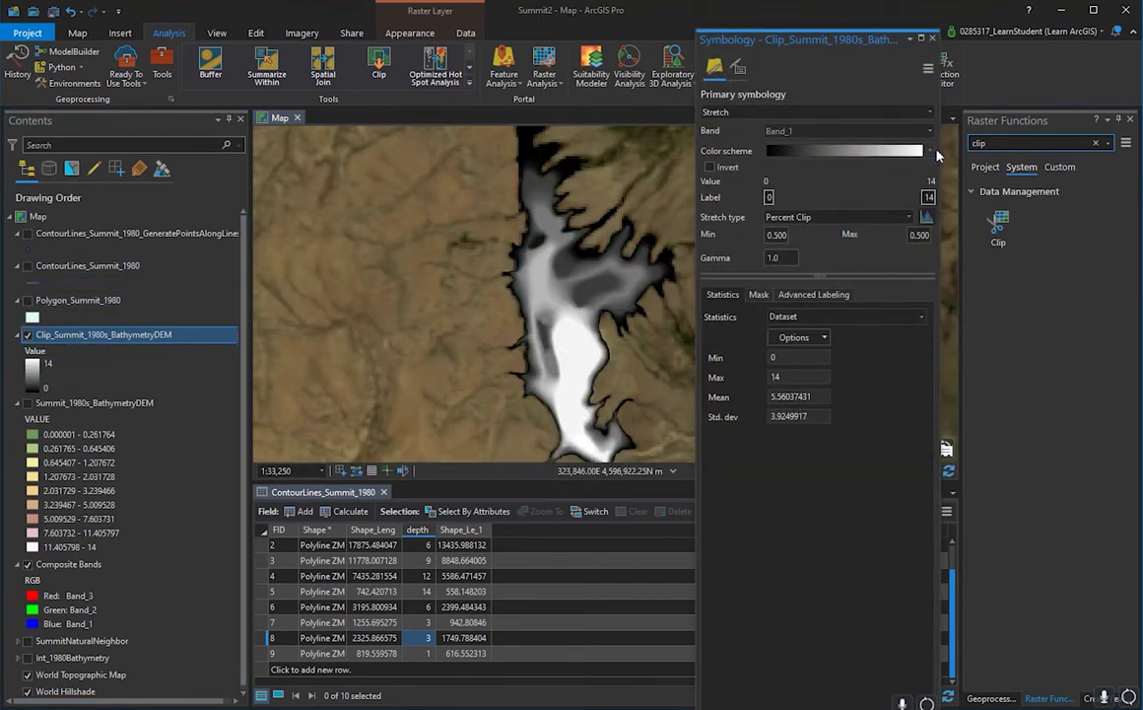
{"action": "left_click", "coordinate": [855, 151]}
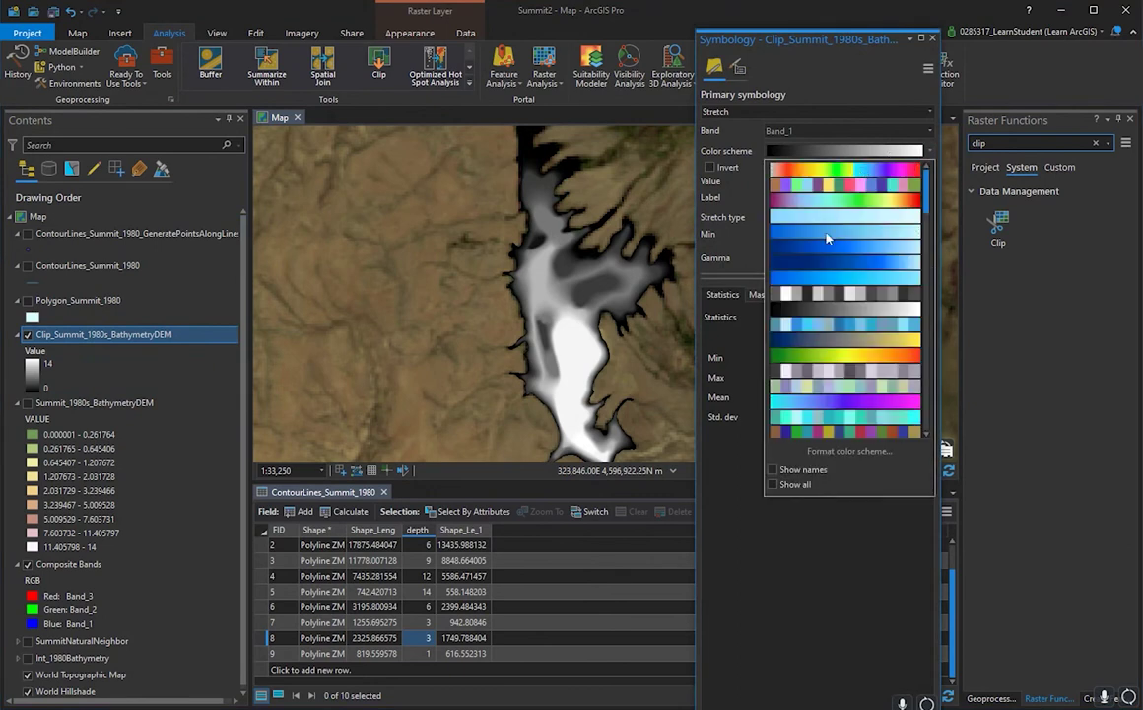
{"action": "left_click", "coordinate": [827, 239]}
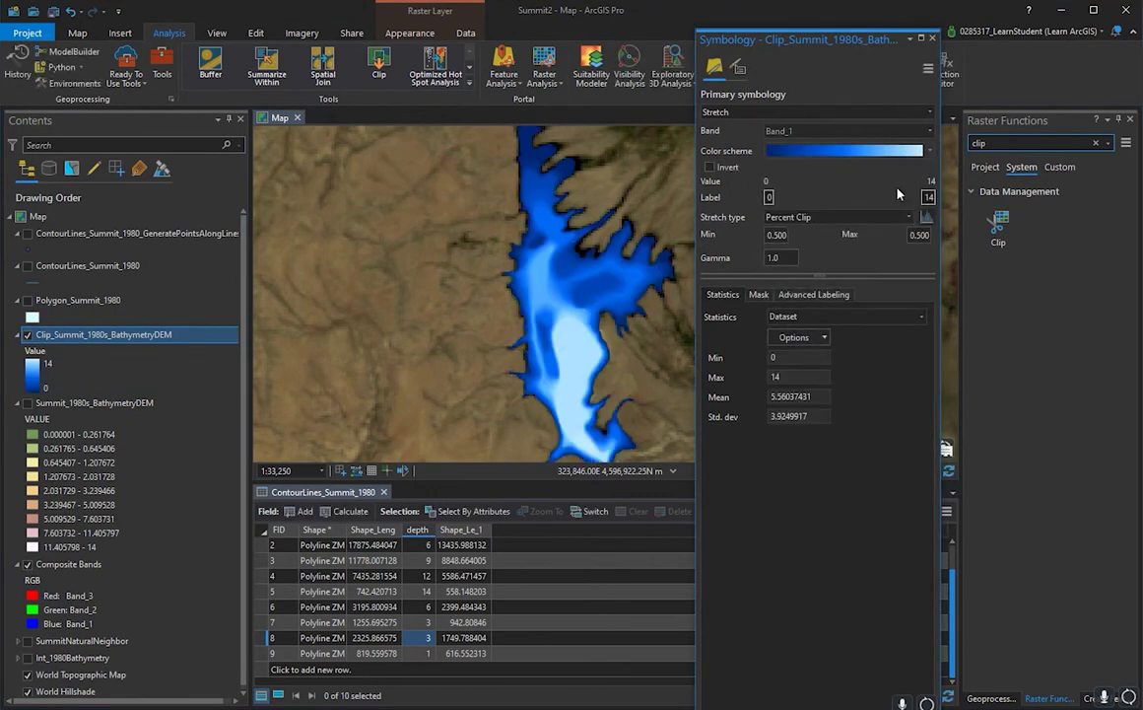
{"action": "left_click", "coordinate": [710, 167]}
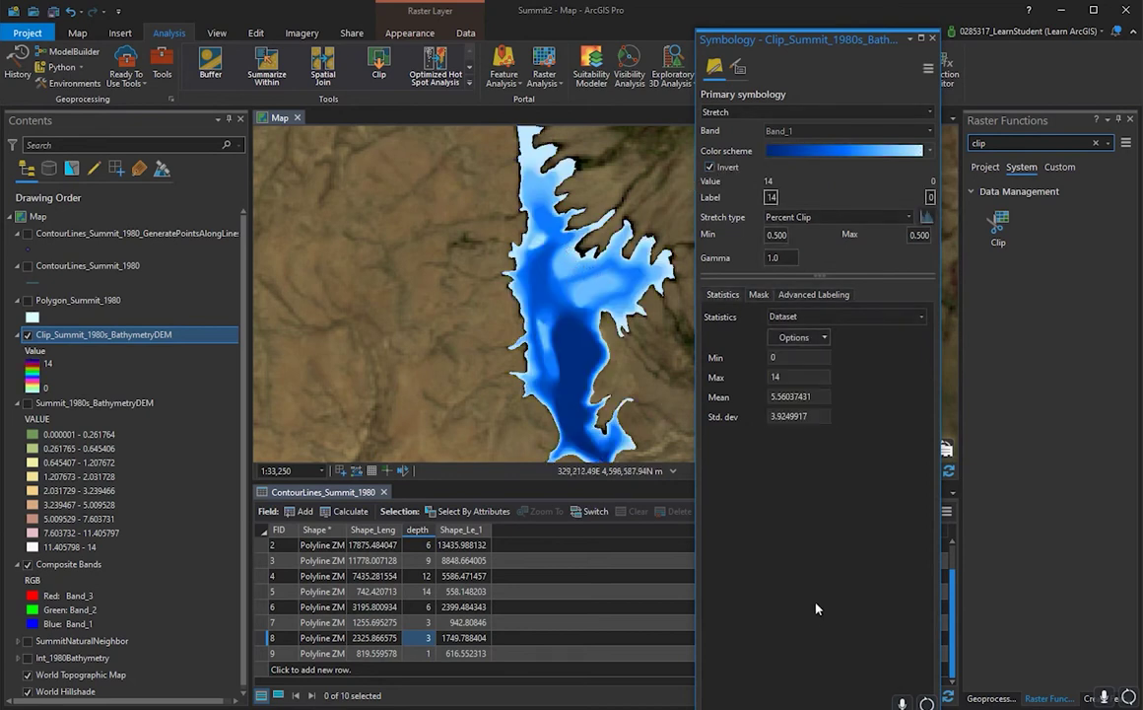
{"action": "key", "text": "BackSpace"}
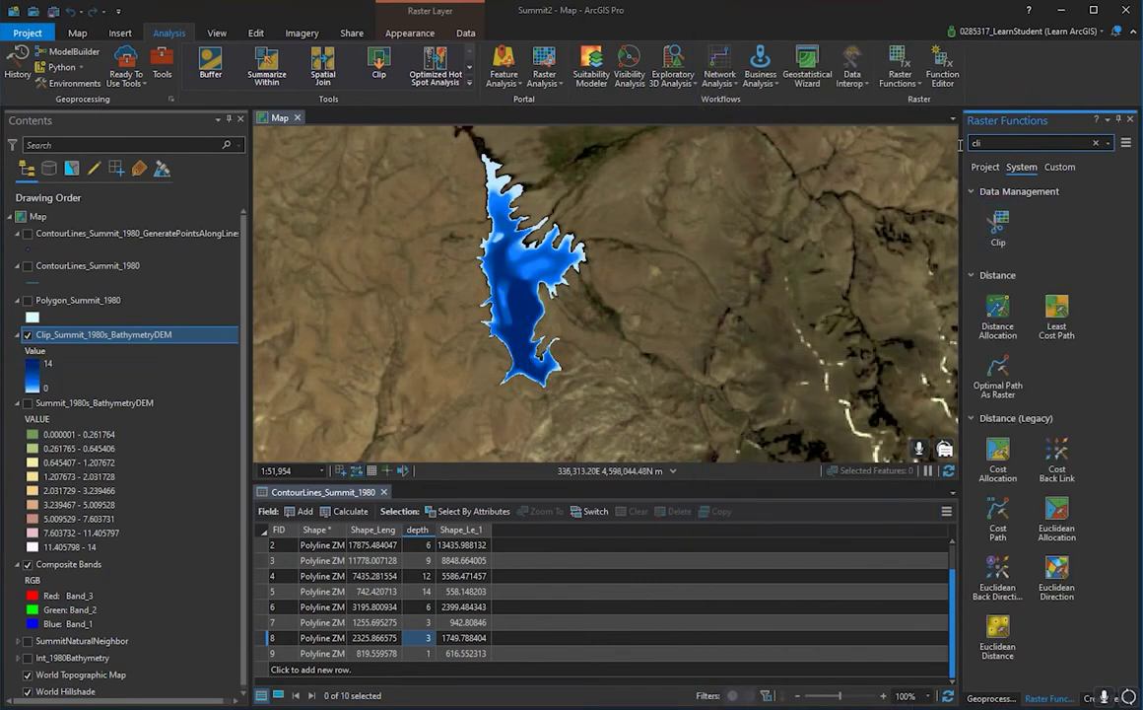
- Search the geoprocessing tools for "int" and open the Int tool from Spatial Analyst Tools
{"action": "left_click", "coordinate": [162, 67]}
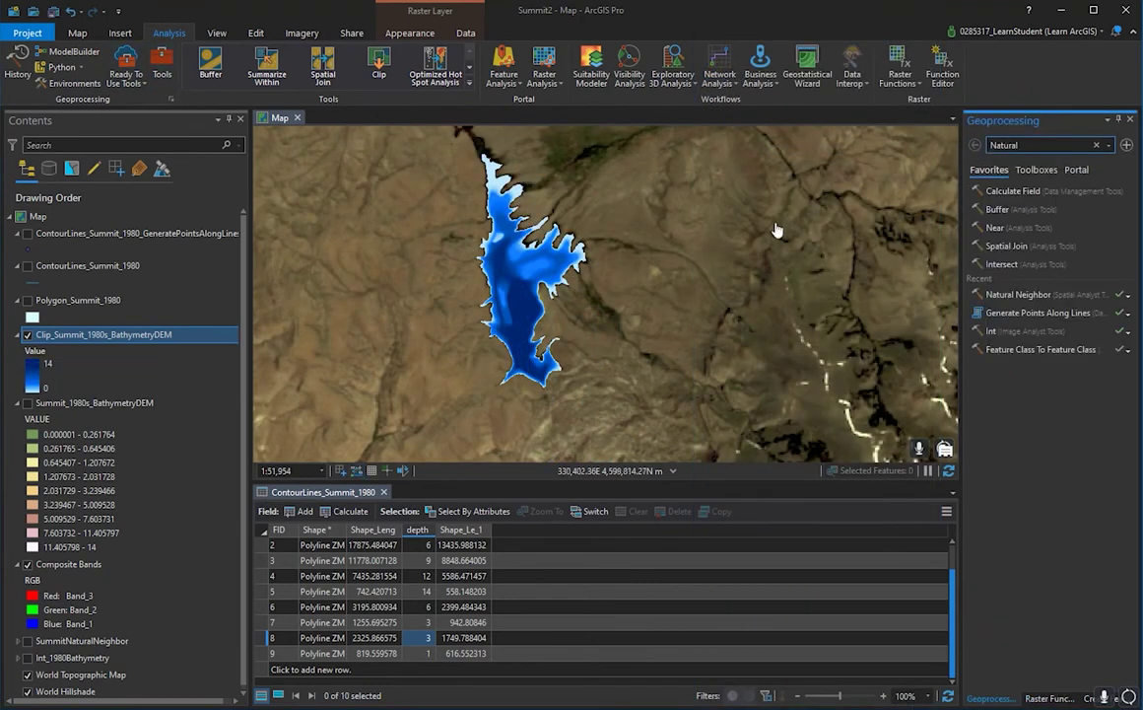
{"action": "left_click", "coordinate": [972, 146]}
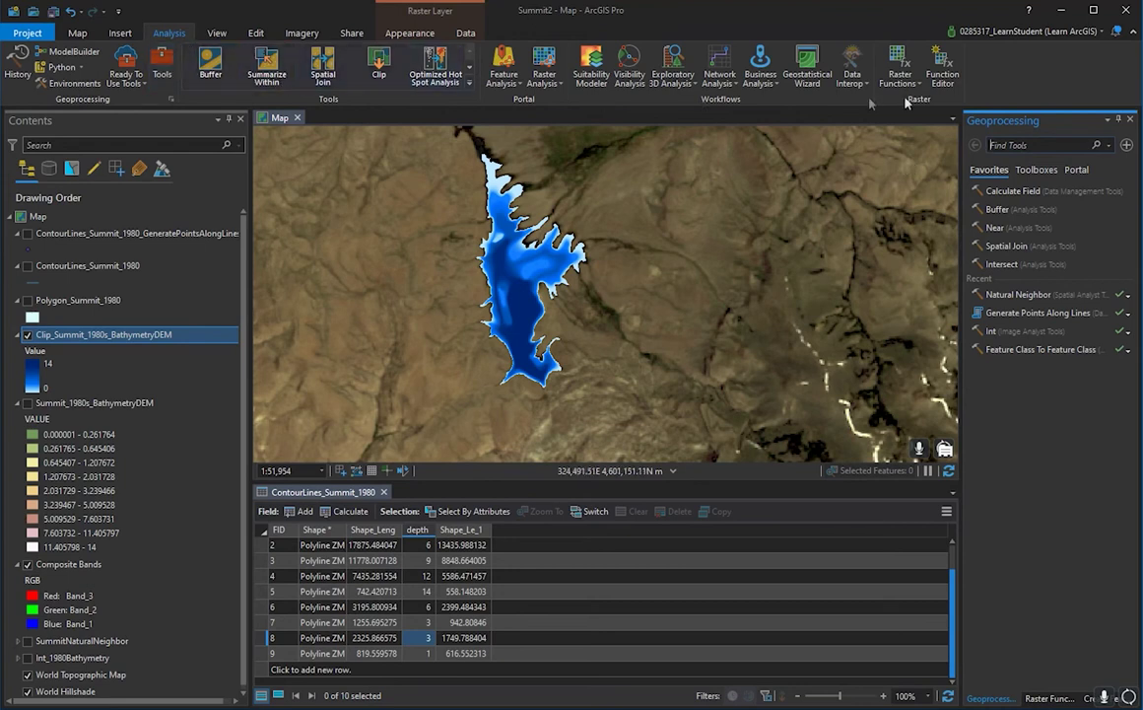
{"action": "type", "text": "nt"}
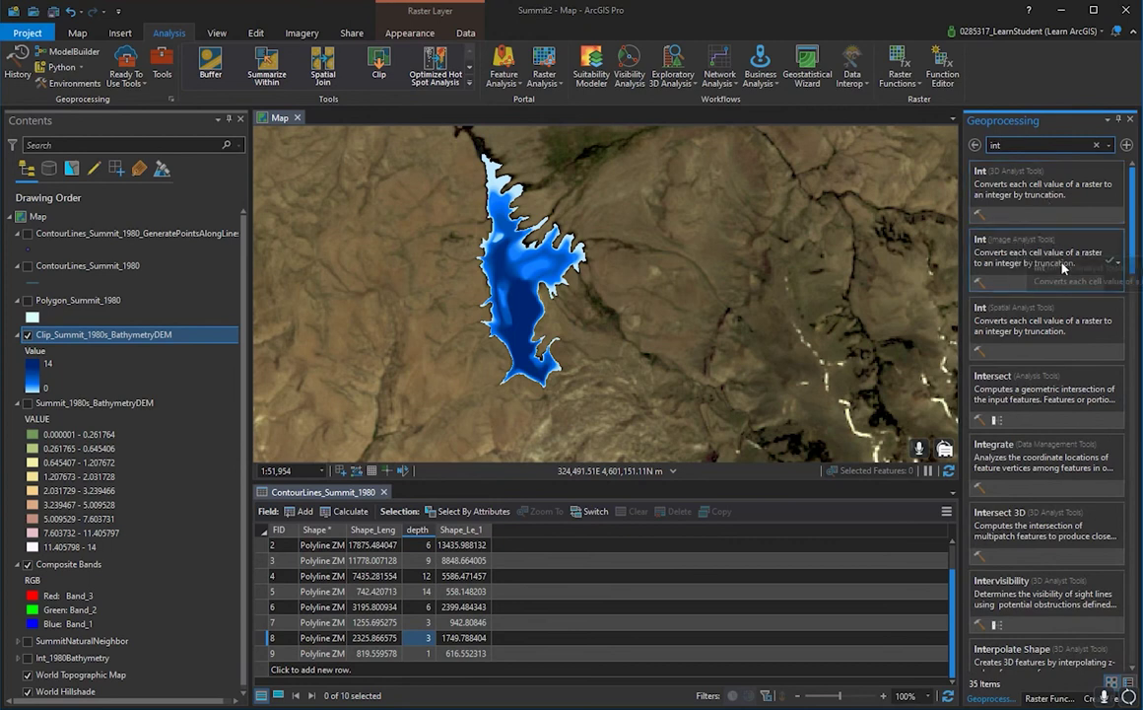
{"action": "left_click", "coordinate": [1034, 243]}
{"action": "left_click", "coordinate": [1108, 236]}
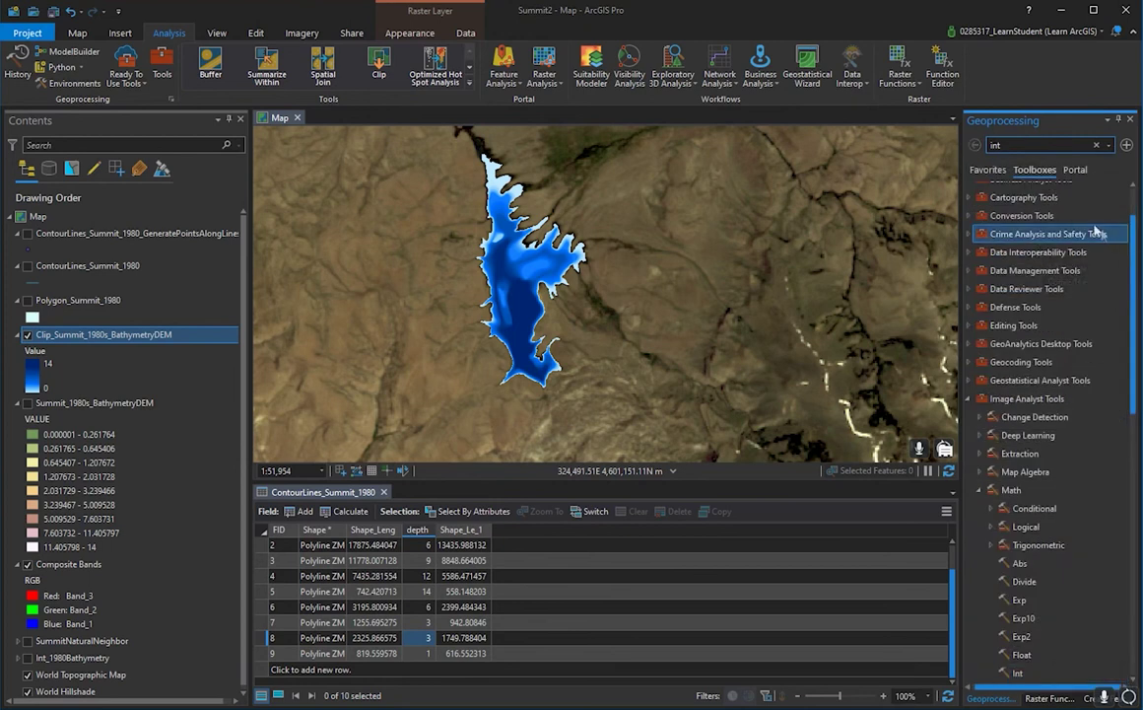
{"action": "left_click", "coordinate": [1030, 142]}
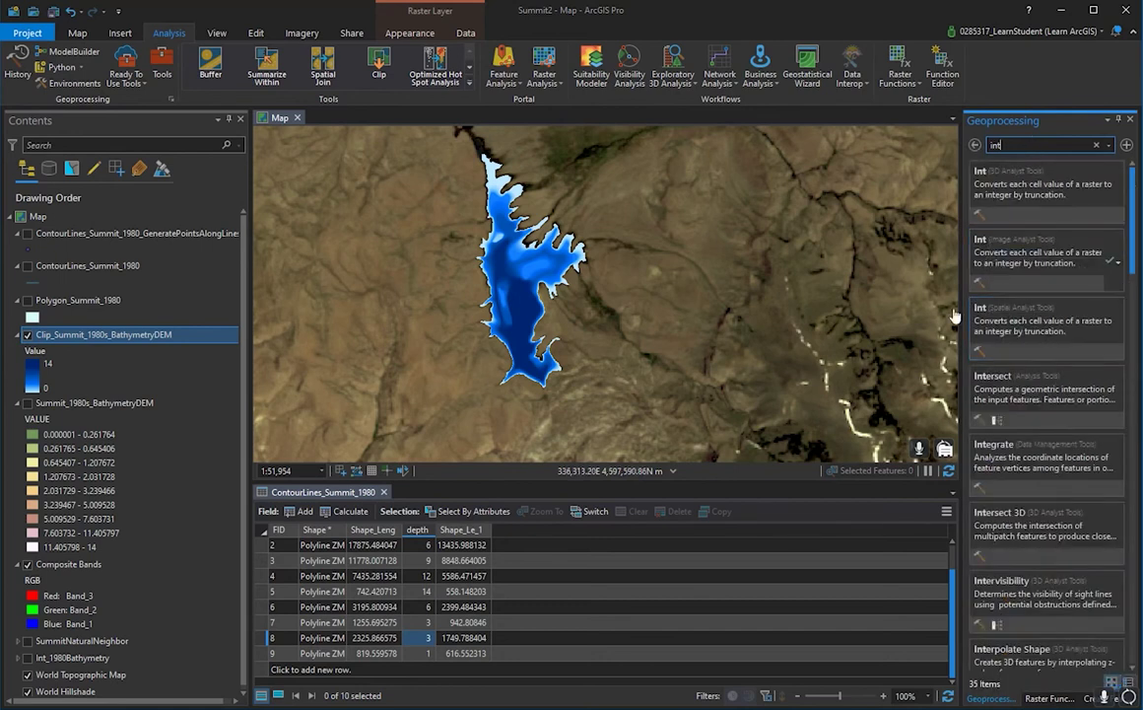
{"action": "left_click", "coordinate": [1031, 319]}
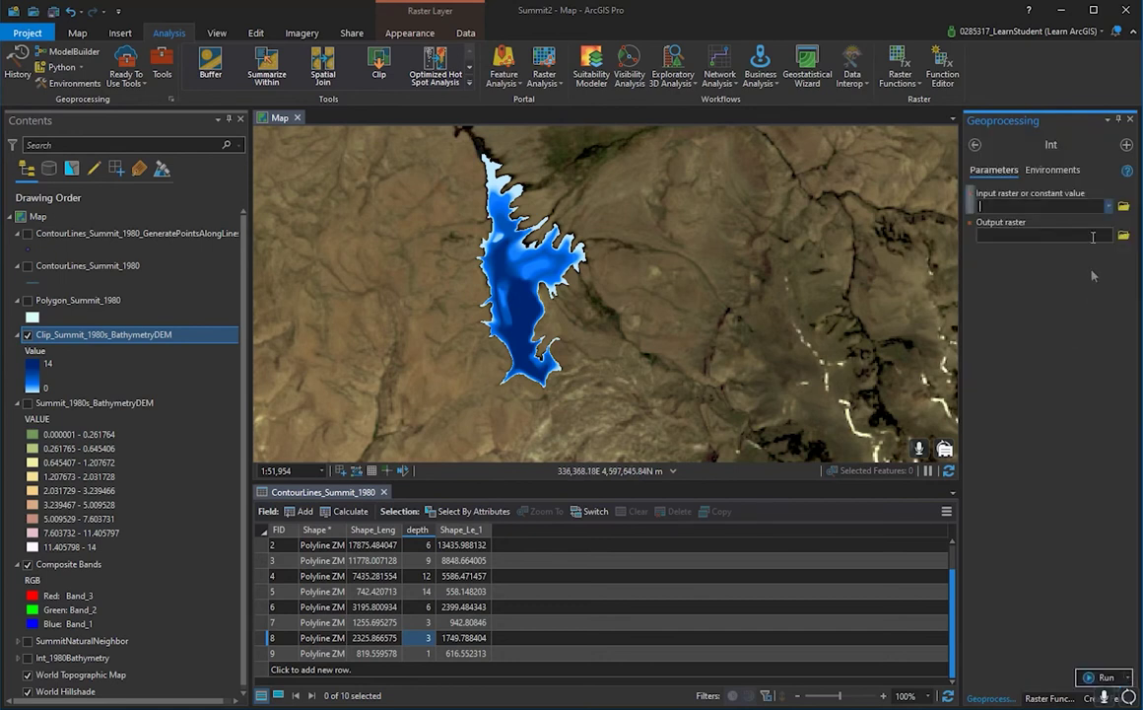
- Set Clip_Summit_1980s_BathymetryDEM as the Int tool's input raster
{"action": "left_click", "coordinate": [1108, 206]}
{"action": "scroll", "coordinate": [514, 244], "scroll_direction": "up", "scroll_amount": 3}
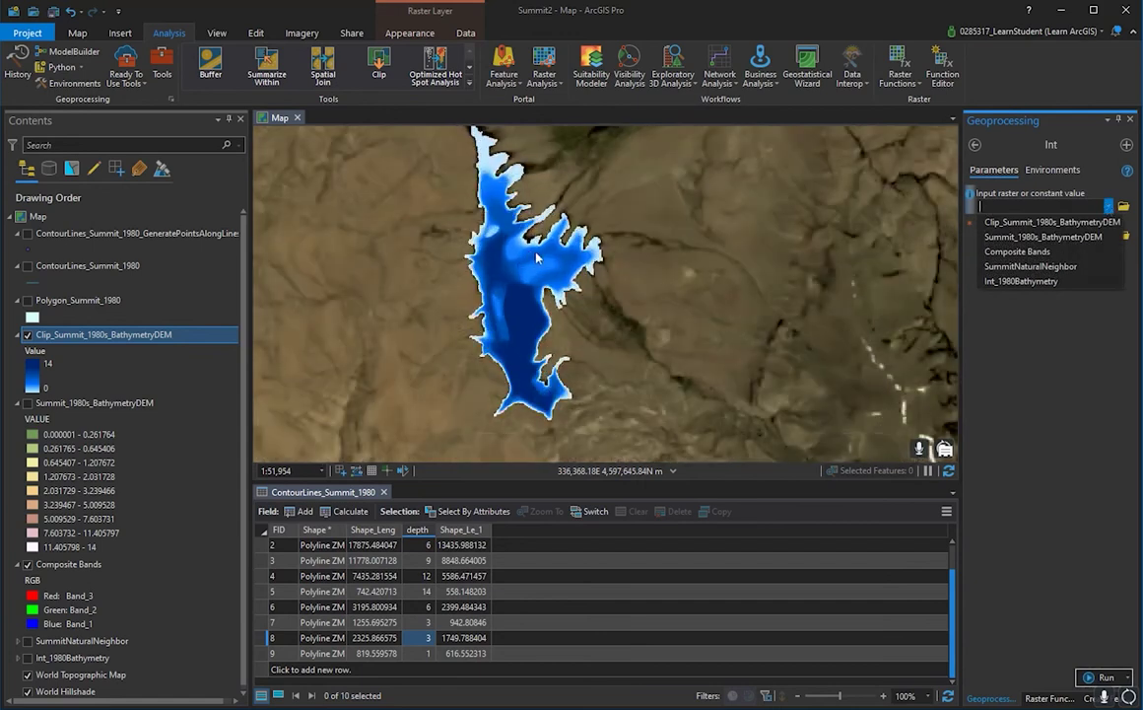
{"action": "left_click", "coordinate": [1025, 228]}
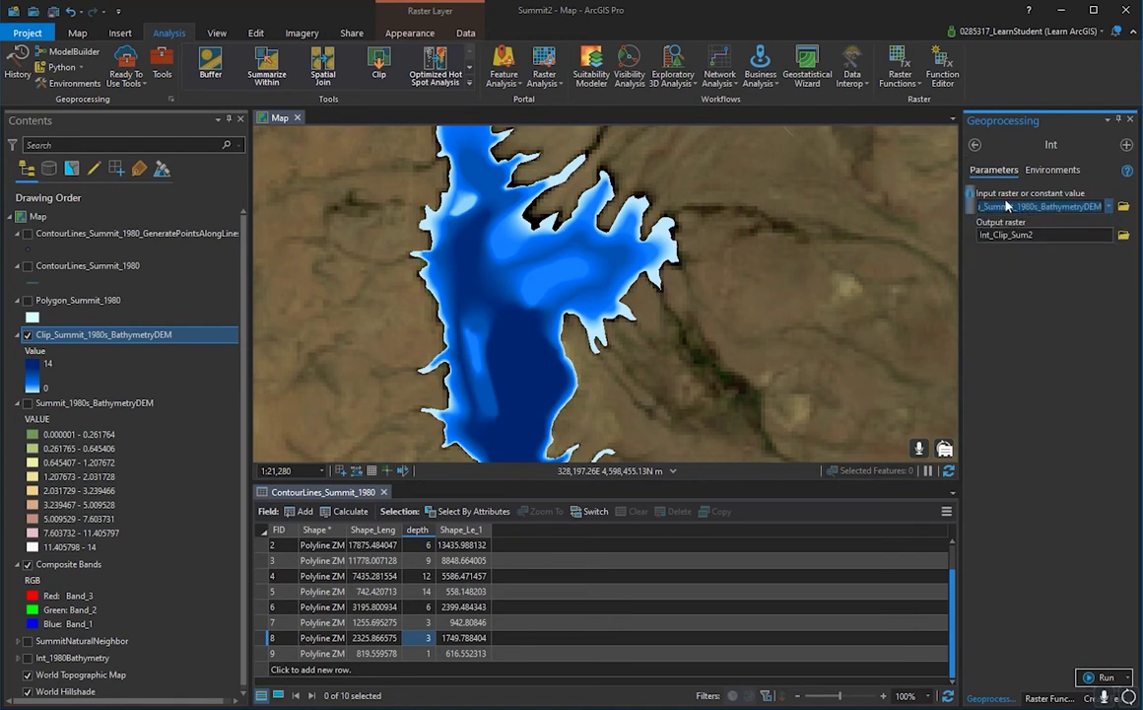
- Compare the clipped bathymetry raster with the lake in the satellite imagery by switching the raster layer's visibility
{"action": "left_click", "coordinate": [27, 335]}
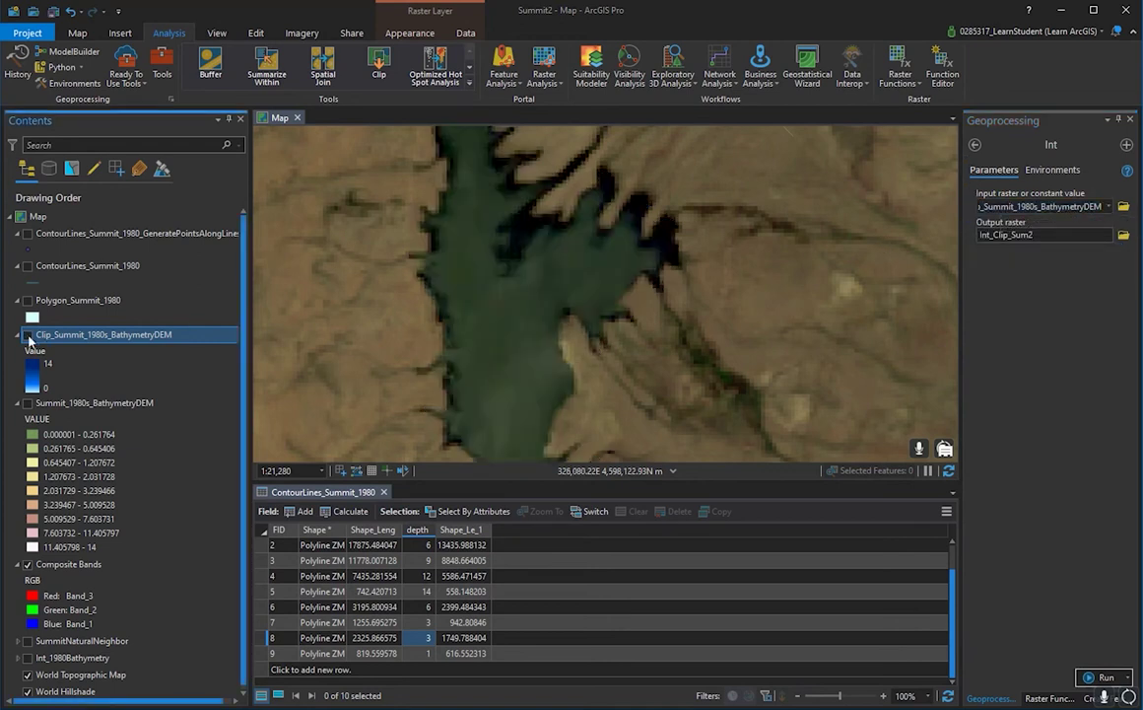
{"action": "left_click", "coordinate": [28, 335]}
{"action": "left_click", "coordinate": [27, 335]}
{"action": "left_click", "coordinate": [27, 335]}
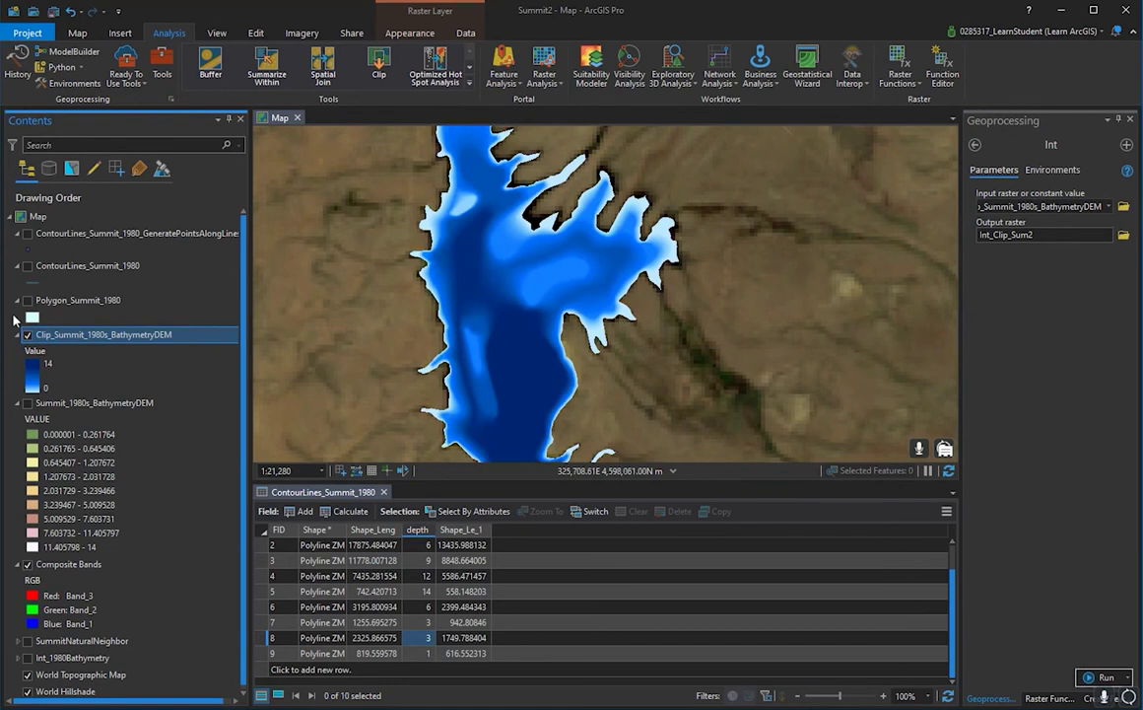
- Name the Int tool's output raster Int_BATHDEM_SUMMIT_1980s
{"action": "left_click", "coordinate": [1074, 234]}
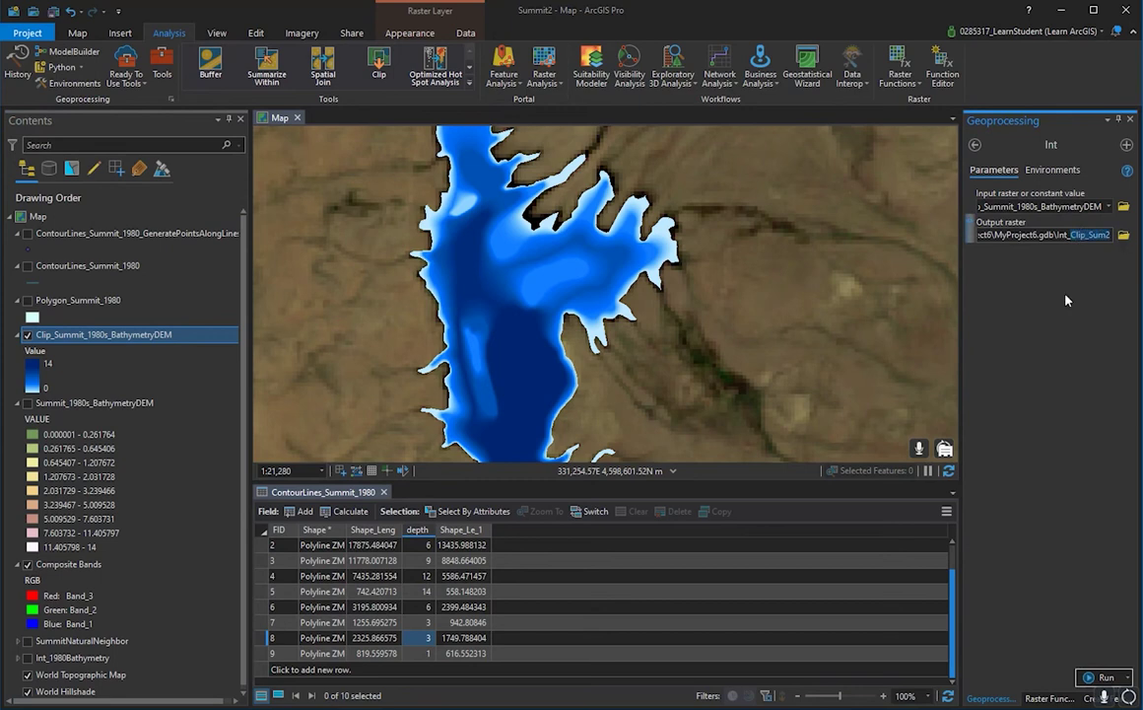
{"action": "key", "text": "BackSpace"}
{"action": "key", "text": "BackSpace"}
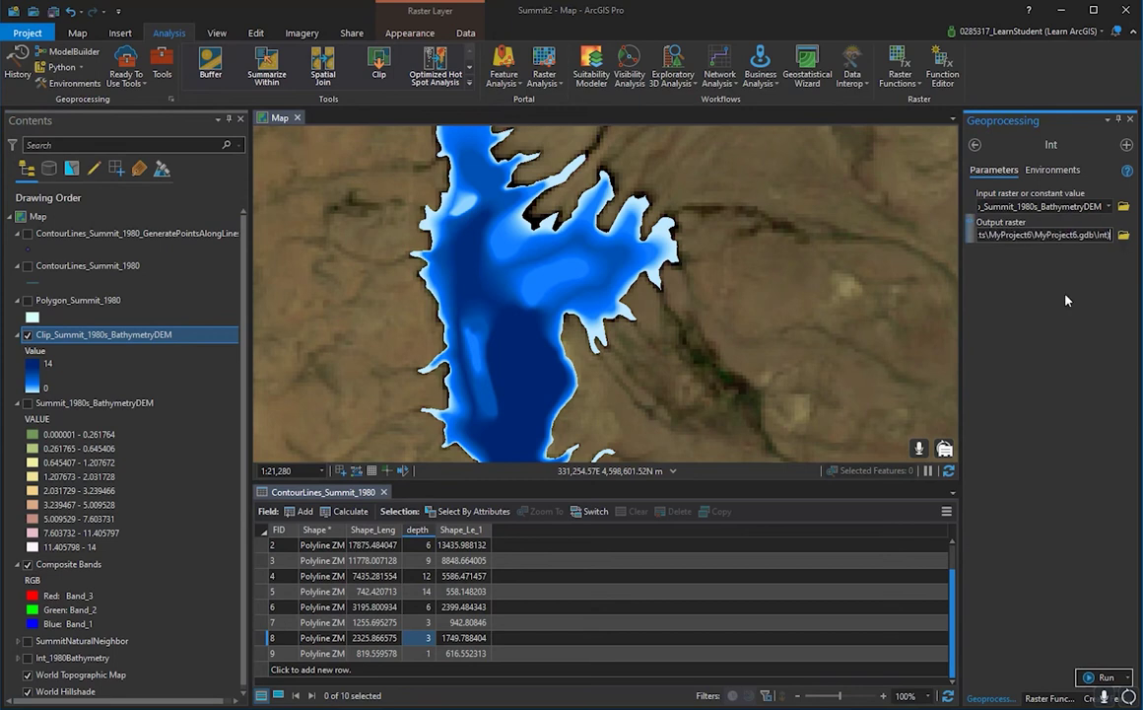
{"action": "type", "text": "_BATHDEM"}
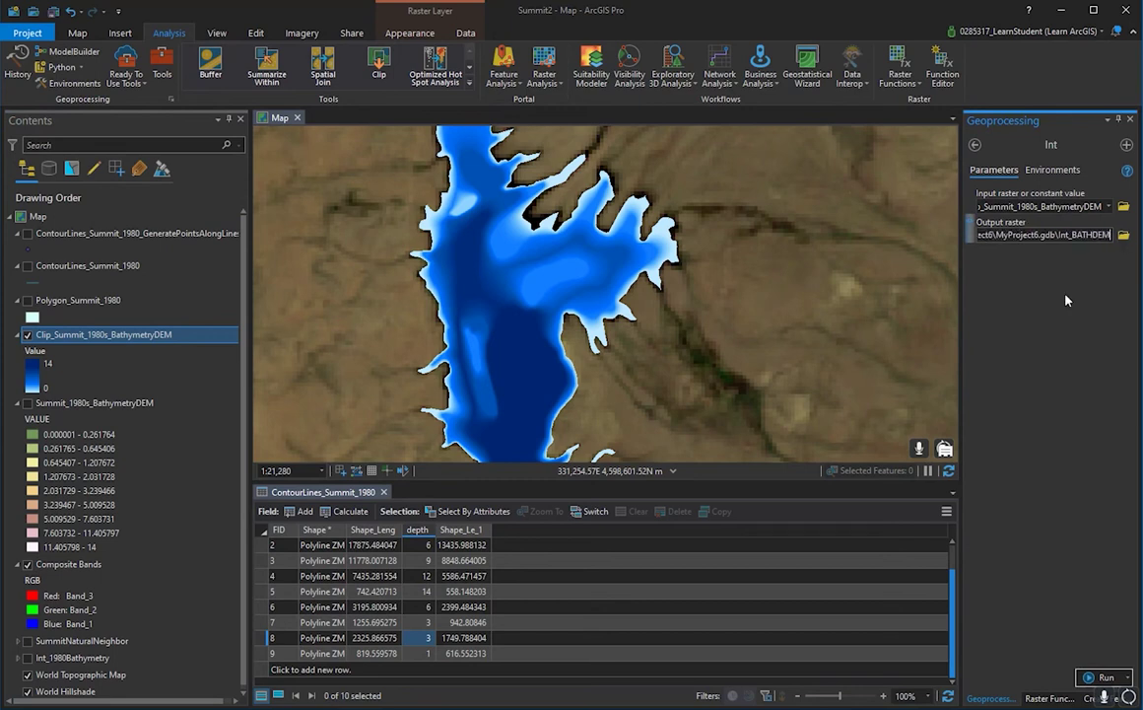
{"action": "type", "text": "_SUMMIT_18"}
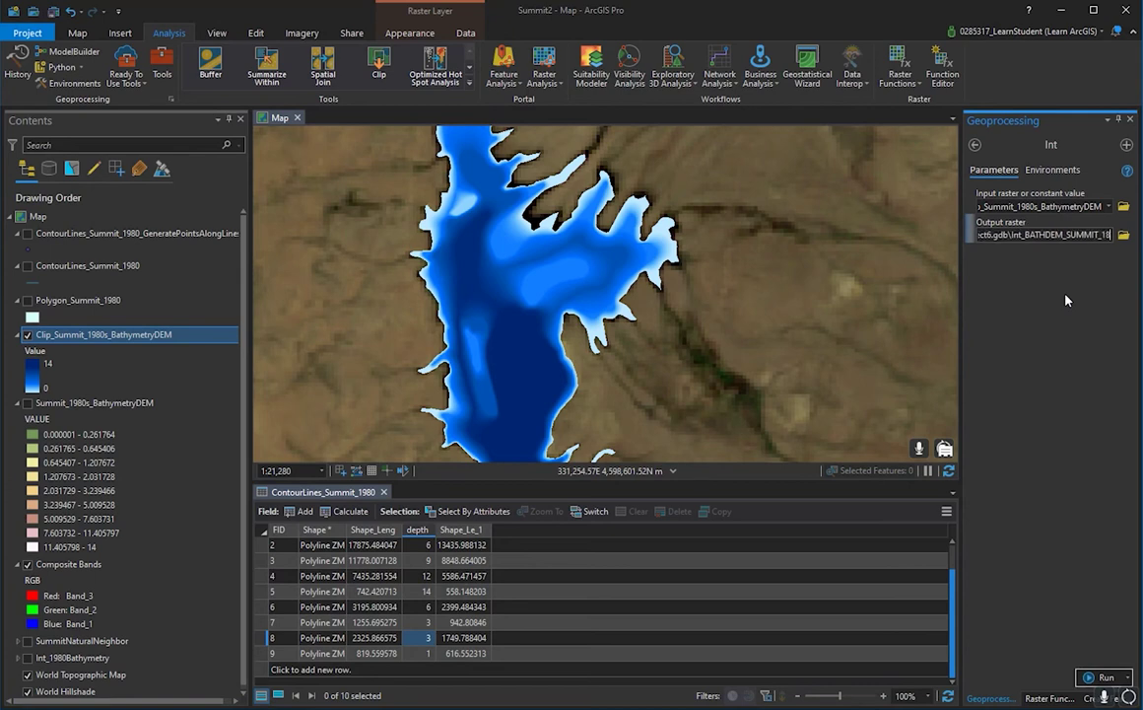
{"action": "type", "text": "80s"}
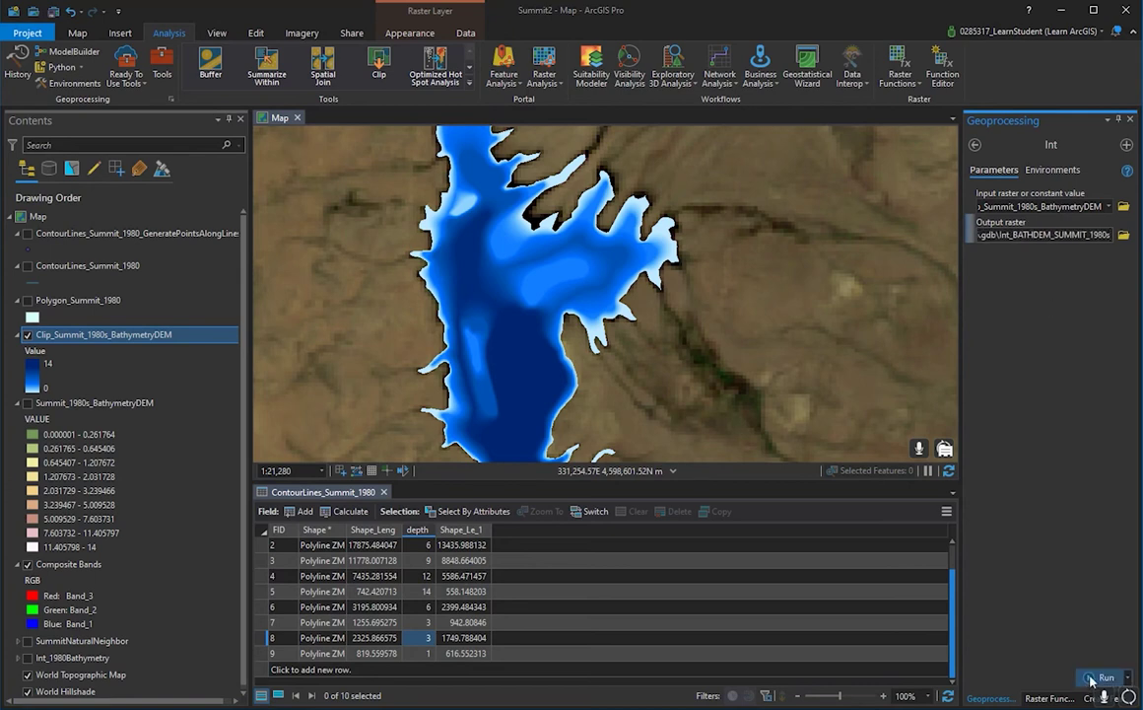
- Run the Int tool and hide the Clip_Summit_1980s_BathymetryDEM layer to show the integer raster alone
{"action": "left_click", "coordinate": [1101, 678]}
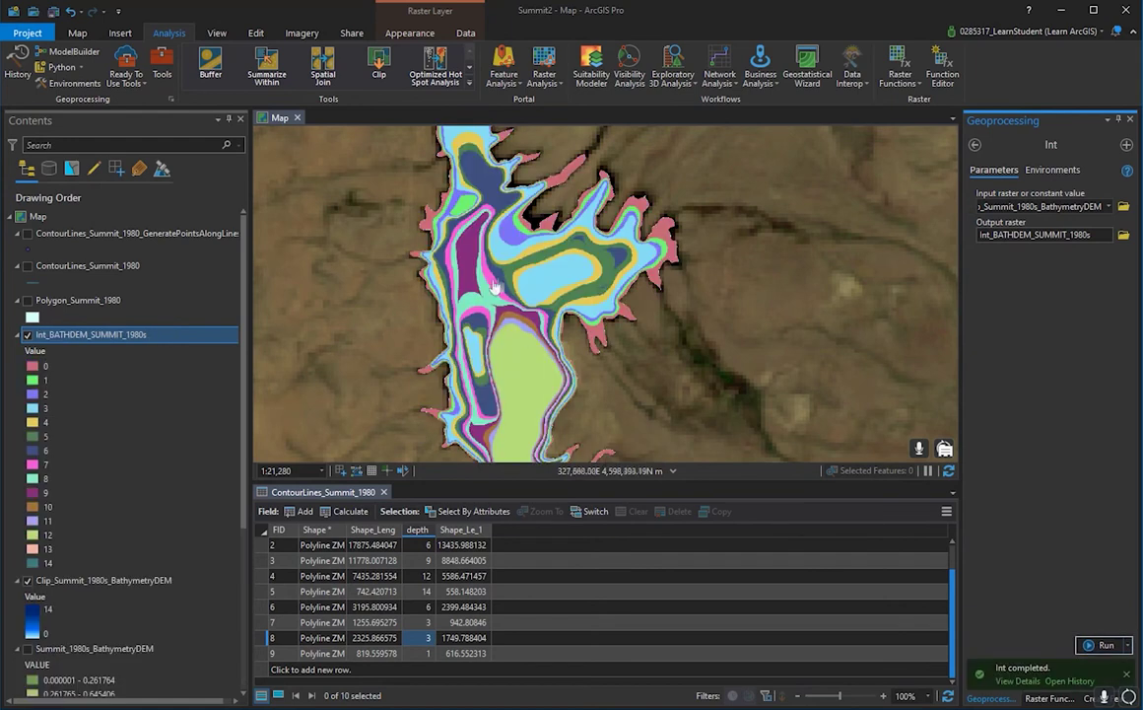
{"action": "left_click_drag", "start_coordinate": [446, 254], "coordinate": [502, 195]}
{"action": "left_click", "coordinate": [27, 580]}
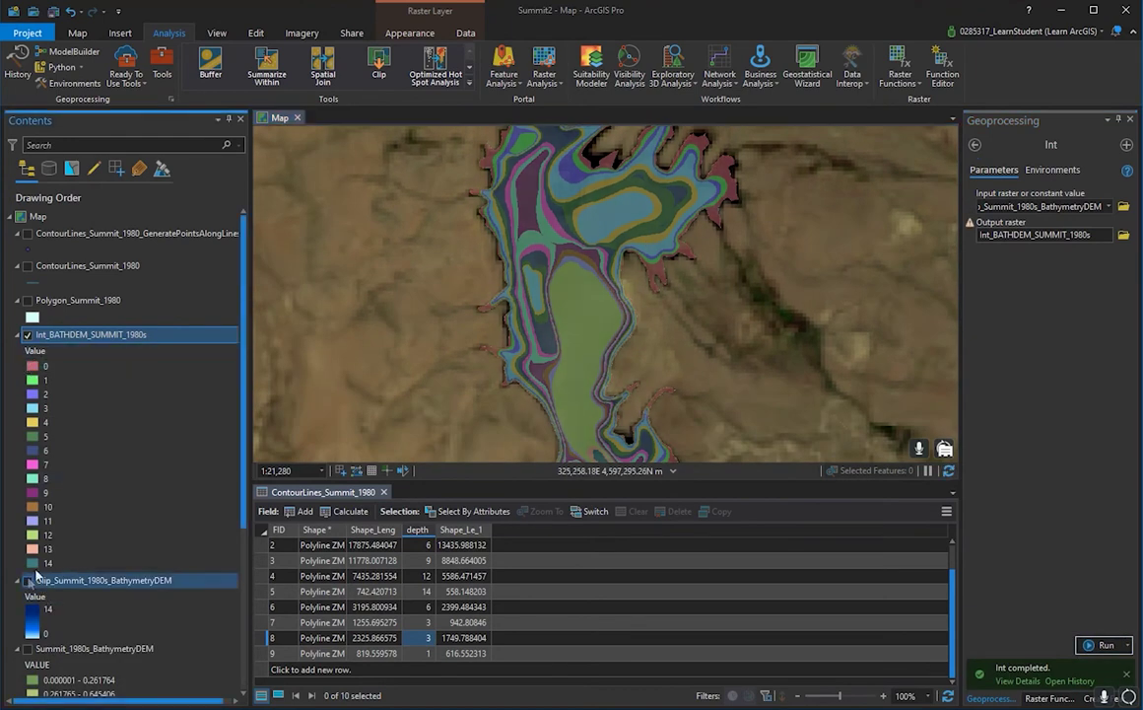
- Apply a dark-to-light blue color scheme to the unique values of Int_BATHDEM_SUMMIT_1980s and inspect the lake's southern end
{"action": "left_click", "coordinate": [32, 366]}
{"action": "left_click", "coordinate": [33, 367]}
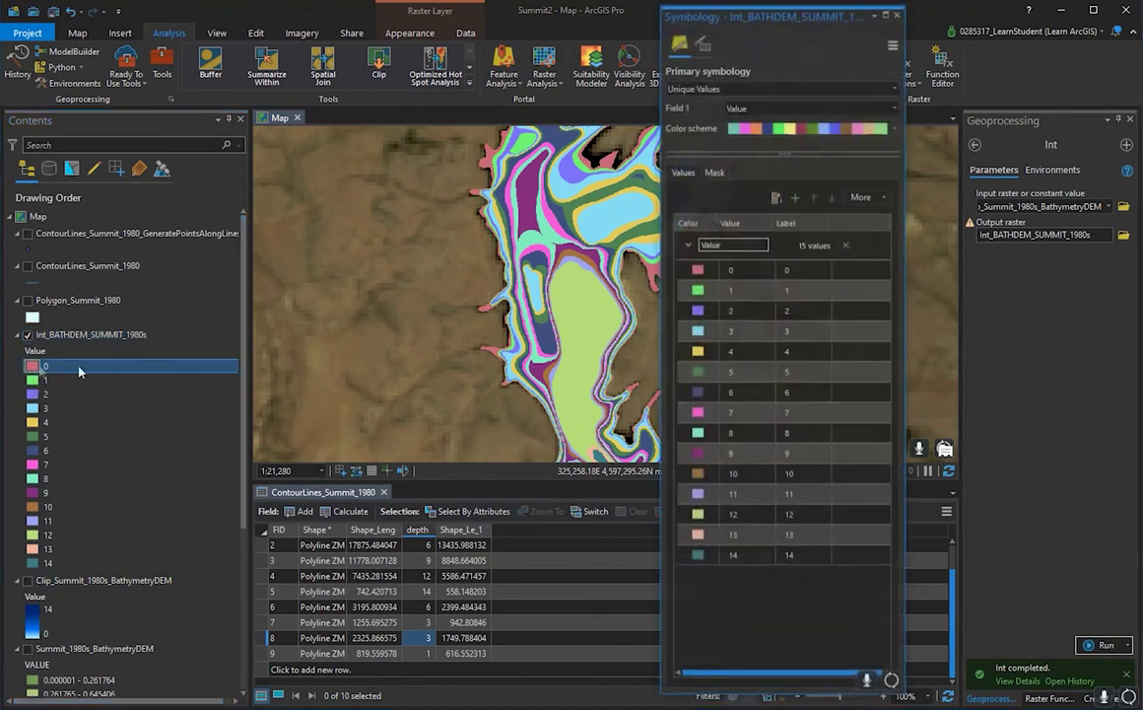
{"action": "left_click", "coordinate": [892, 129]}
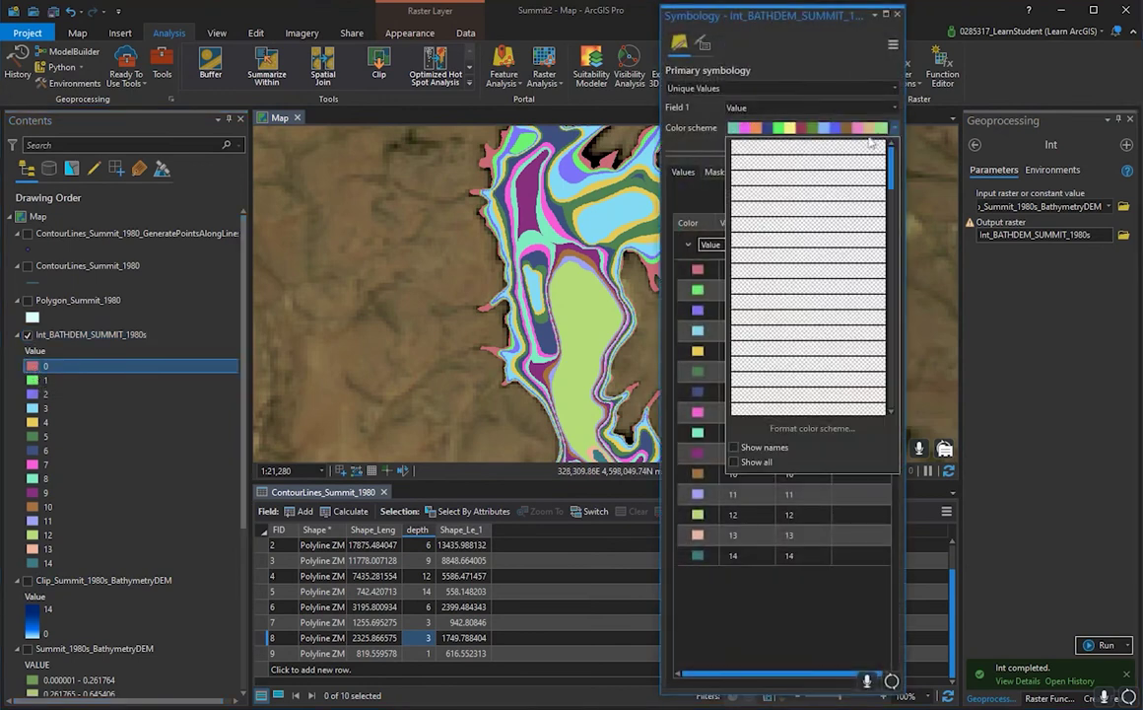
{"action": "left_click", "coordinate": [806, 234]}
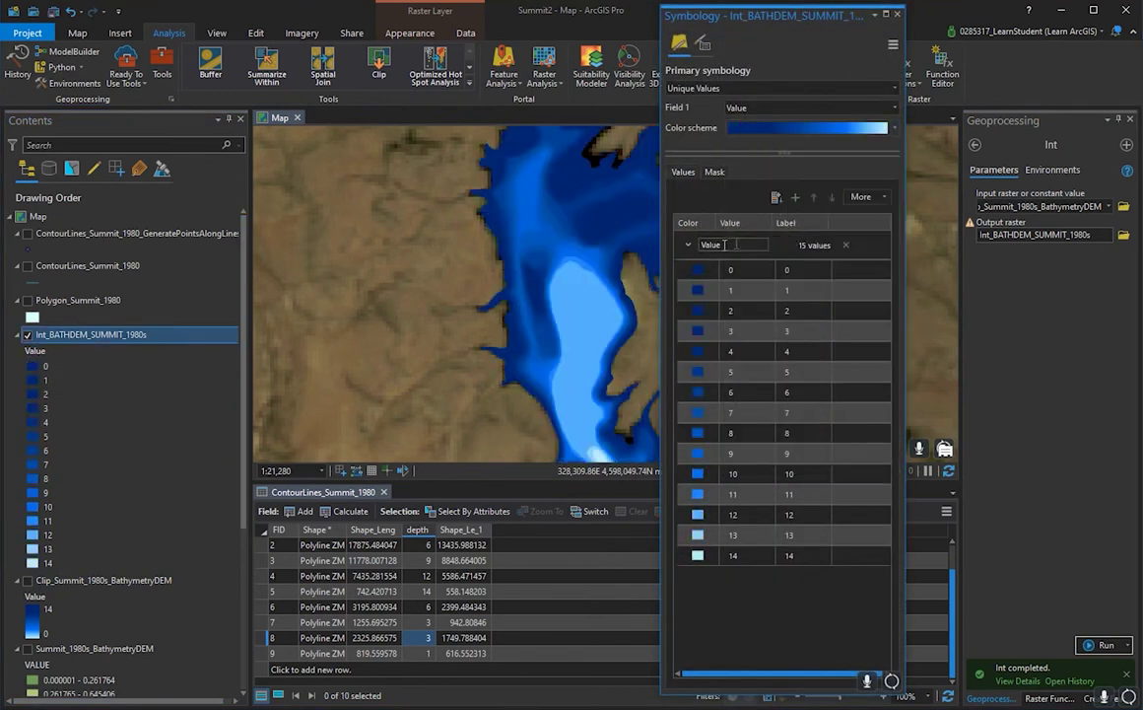
{"action": "left_click_drag", "start_coordinate": [512, 256], "coordinate": [512, 276]}
{"action": "left_click_drag", "start_coordinate": [564, 374], "coordinate": [500, 271]}
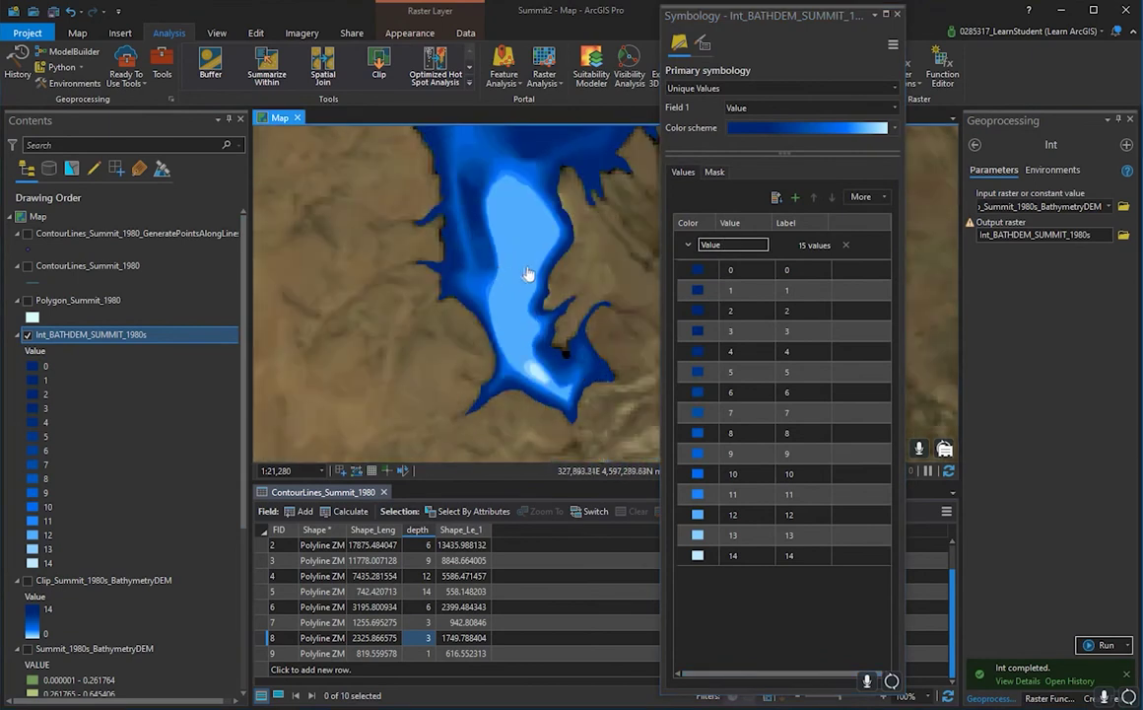
{"action": "scroll", "coordinate": [498, 271], "scroll_direction": "up", "scroll_amount": 4}
{"action": "scroll", "coordinate": [498, 286], "scroll_direction": "down", "scroll_amount": 2}
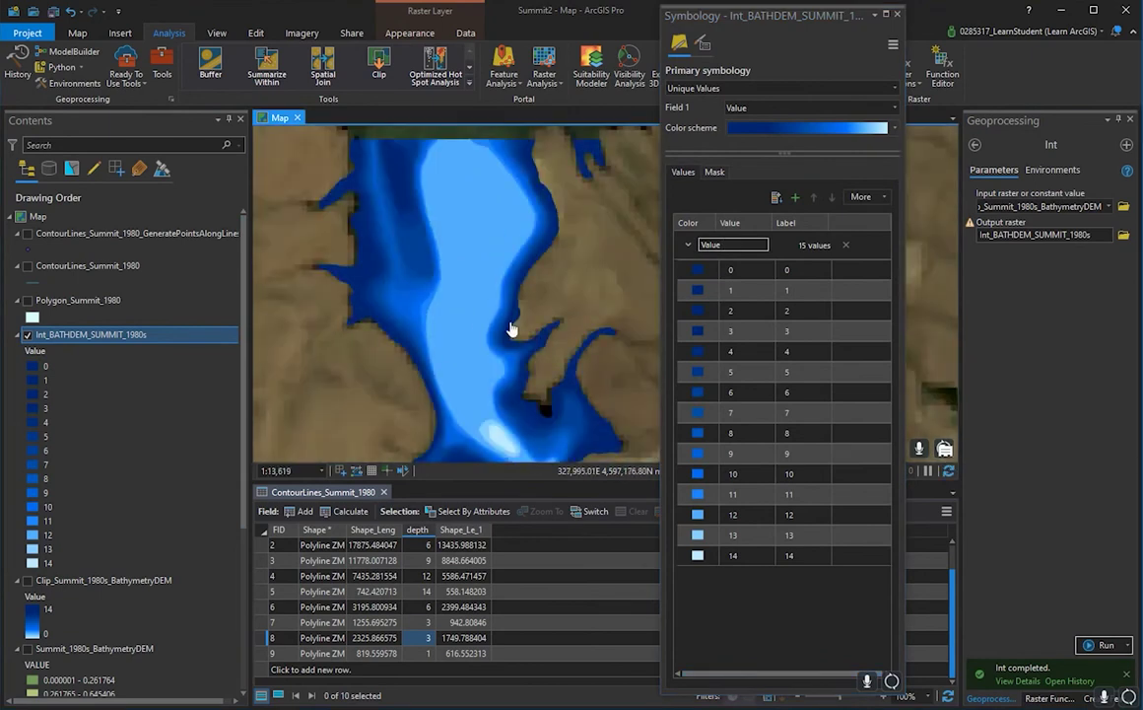
{"action": "left_click", "coordinate": [897, 16]}
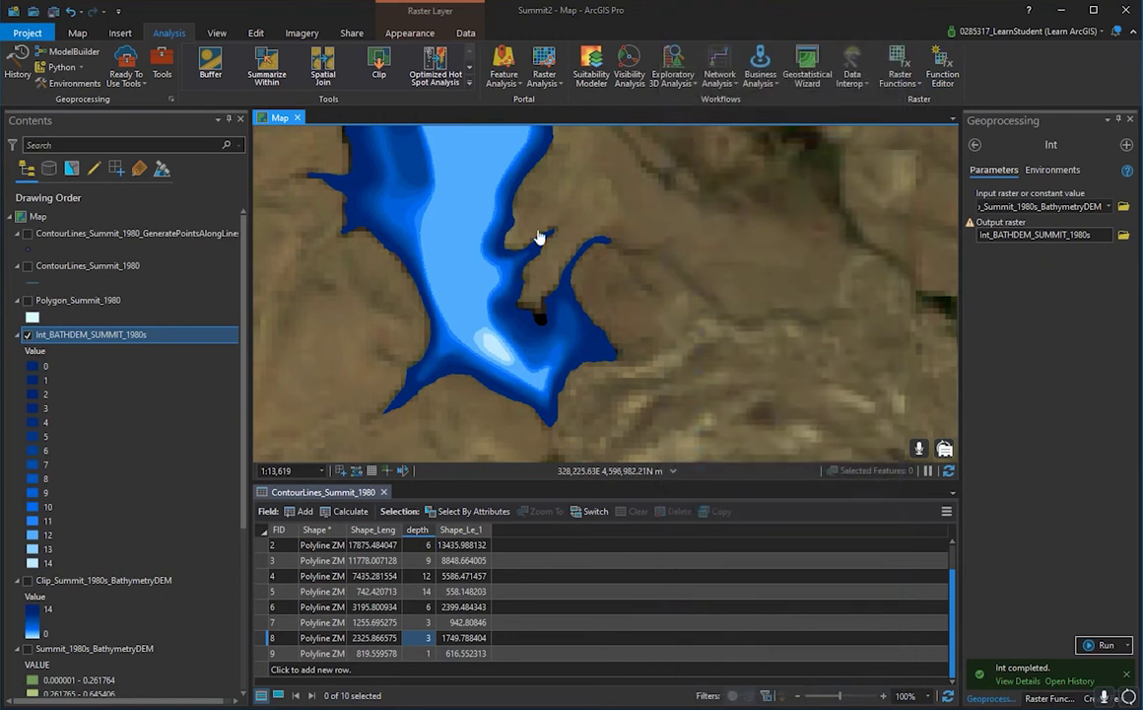
- Show Clip_Summit_1980s_BathymetryDEM again and compare it with the integer raster by switching Int_BATHDEM_SUMMIT_1980s off and on
{"action": "scroll", "coordinate": [631, 265], "scroll_direction": "up", "scroll_amount": 3}
{"action": "left_click_drag", "start_coordinate": [652, 426], "coordinate": [617, 304]}
{"action": "left_click", "coordinate": [29, 580]}
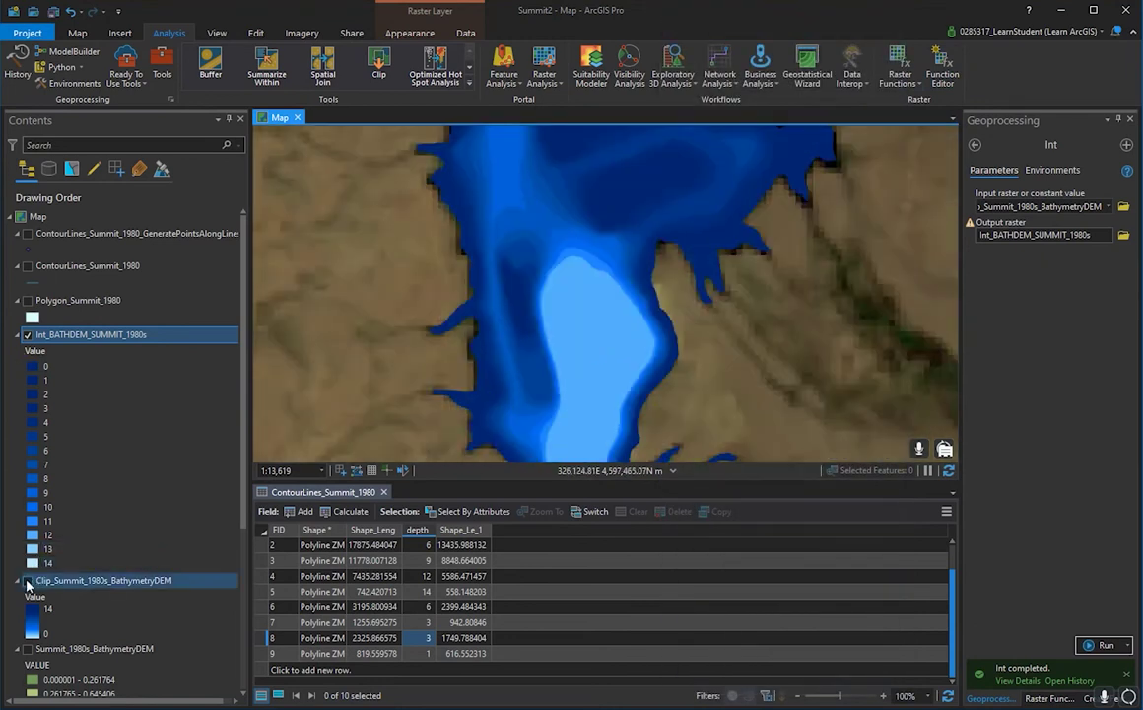
{"action": "left_click", "coordinate": [27, 337]}
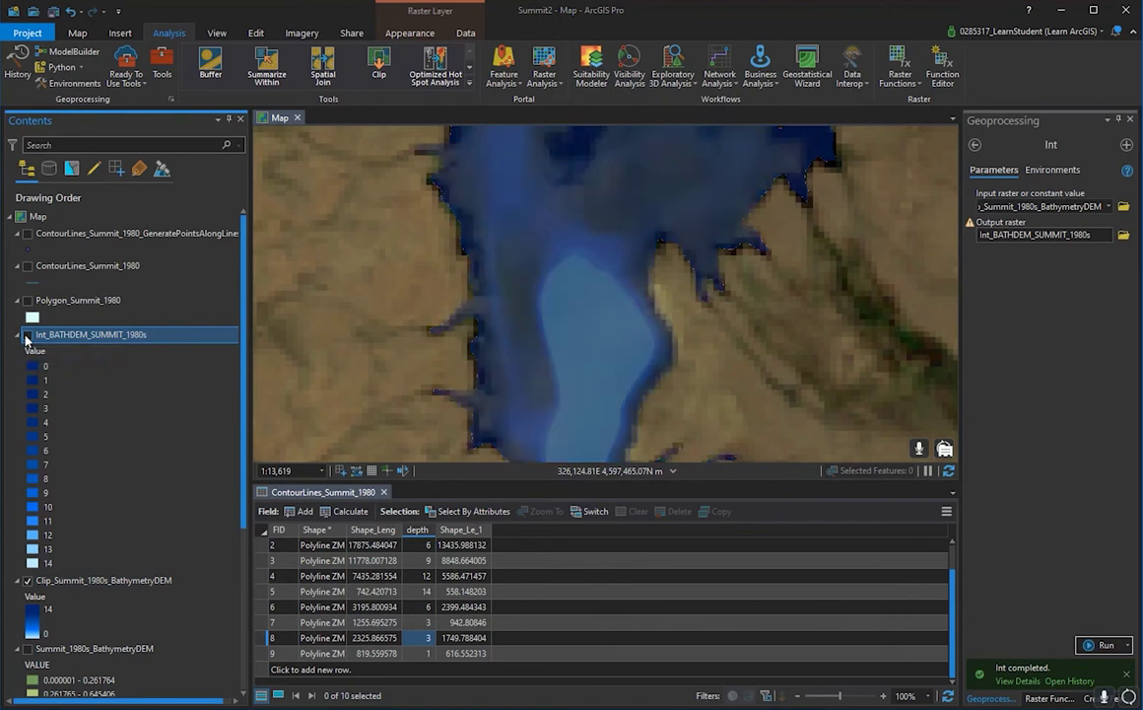
{"action": "scroll", "coordinate": [592, 276], "scroll_direction": "up", "scroll_amount": 3}
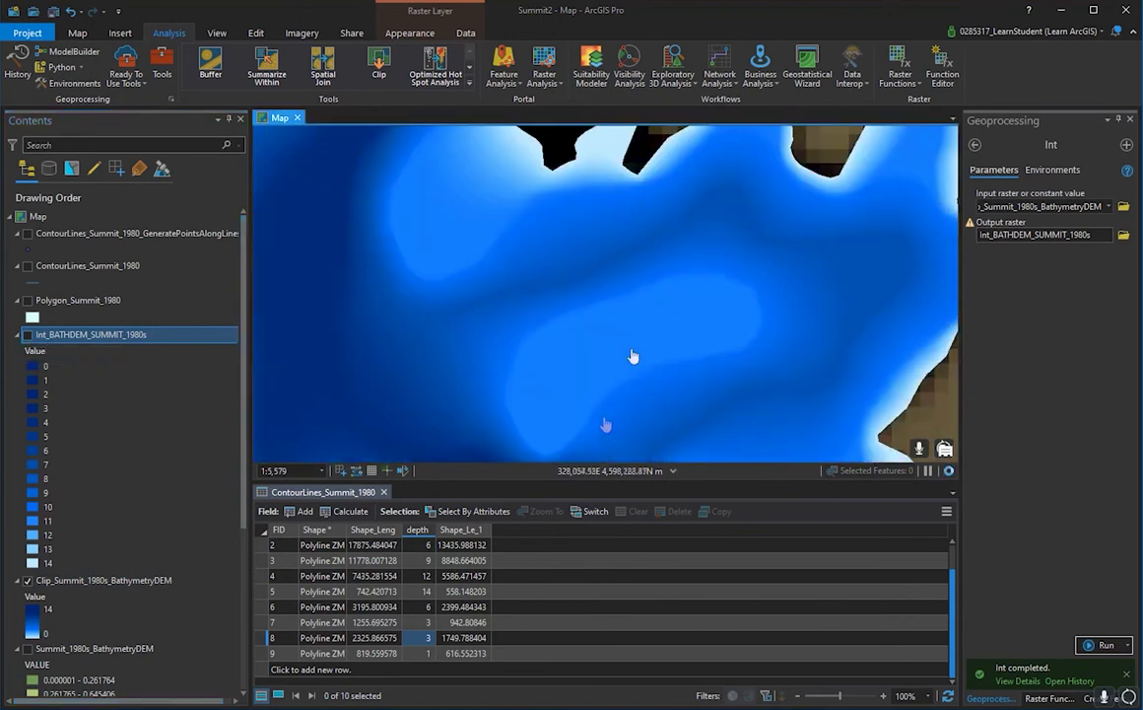
{"action": "scroll", "coordinate": [586, 286], "scroll_direction": "up", "scroll_amount": 3}
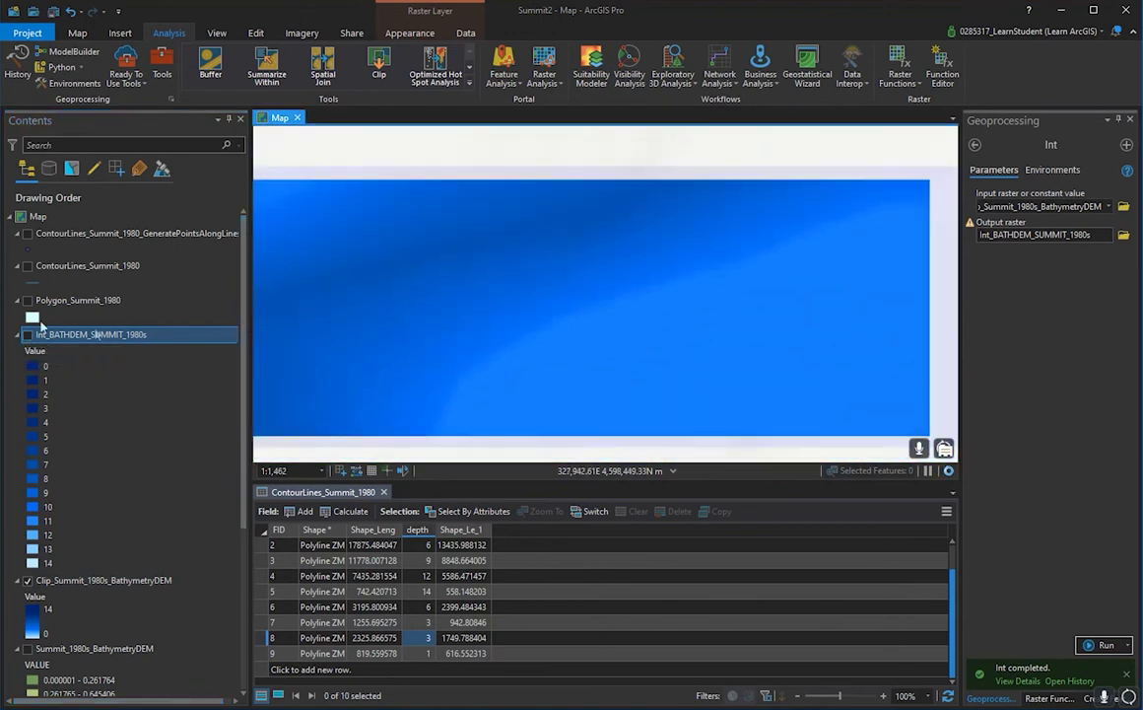
{"action": "left_click", "coordinate": [27, 336]}
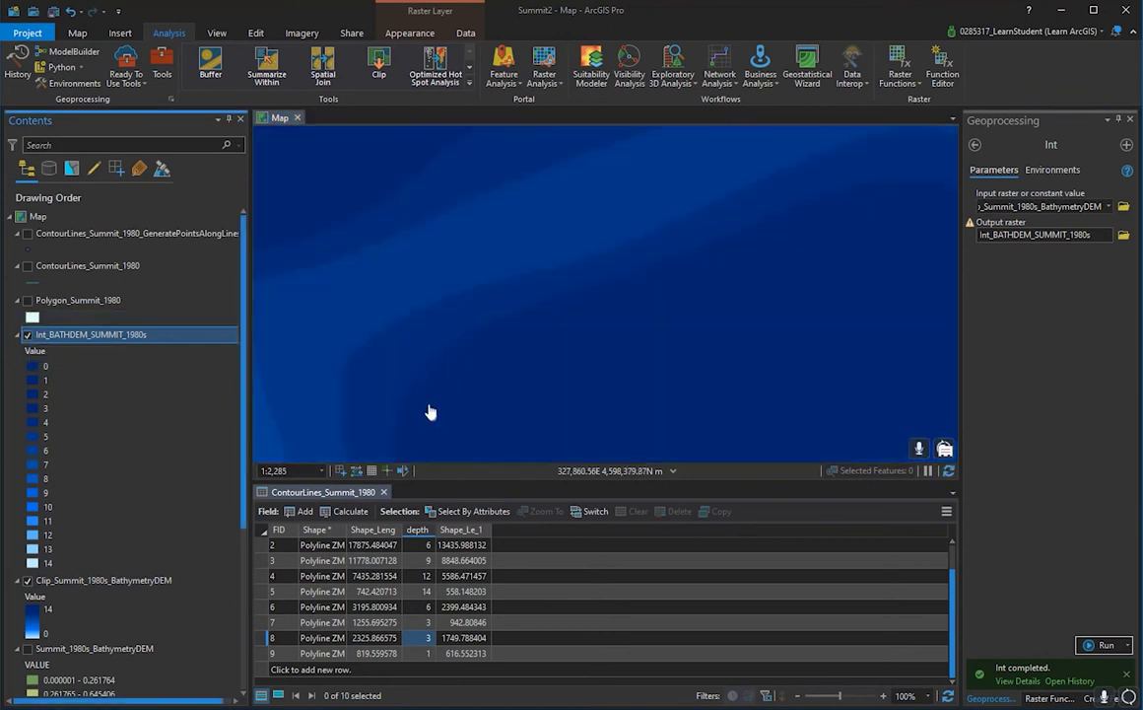
{"action": "scroll", "coordinate": [427, 390], "scroll_direction": "down", "scroll_amount": 3}
{"action": "scroll", "coordinate": [525, 339], "scroll_direction": "up", "scroll_amount": 3}
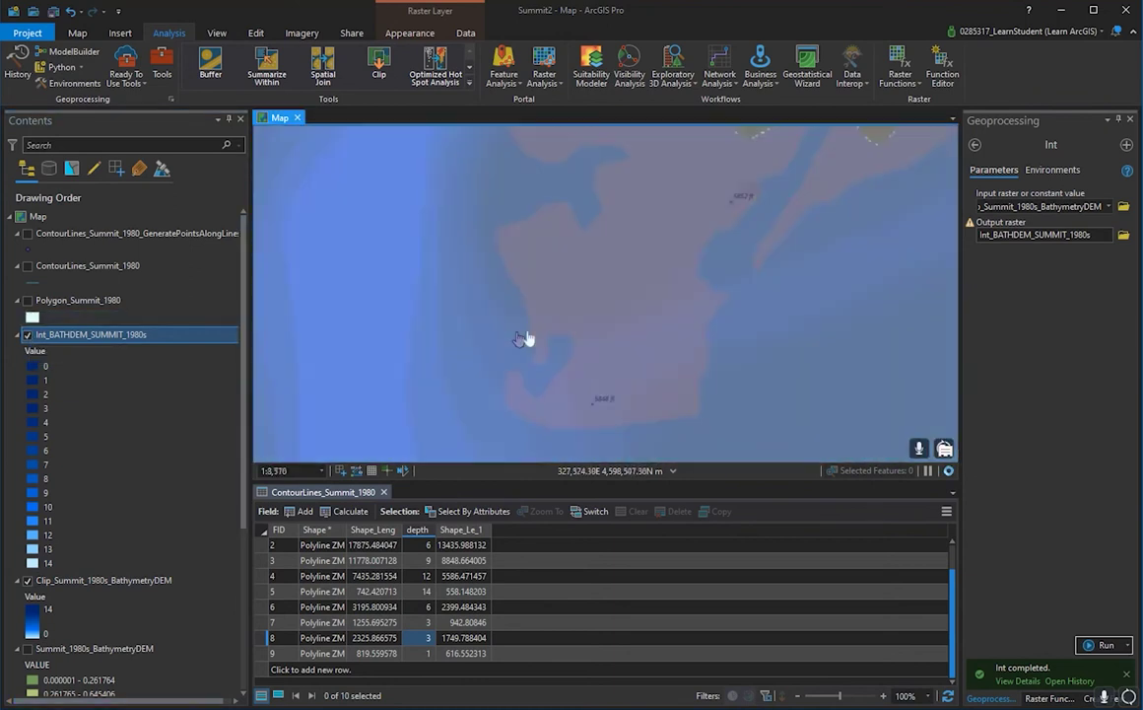
{"action": "scroll", "coordinate": [602, 288], "scroll_direction": "down", "scroll_amount": 2}
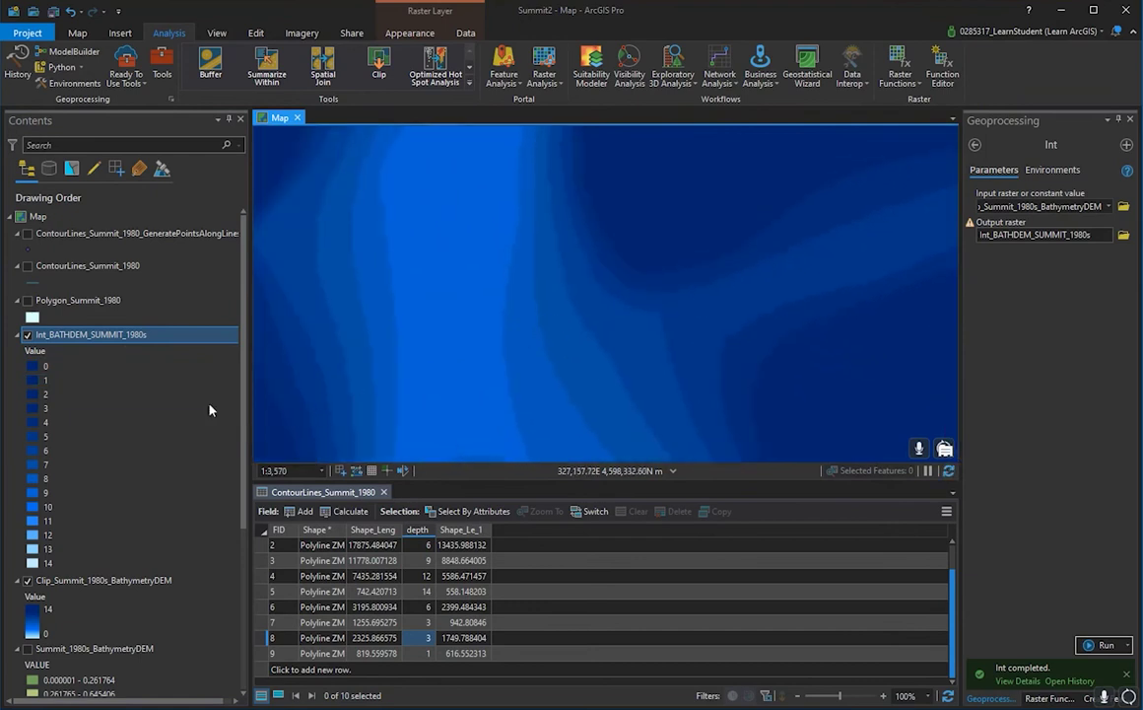
- Review the layer legends and compare the integer and clipped rasters once more around the shoreline
{"action": "scroll", "coordinate": [185, 382], "scroll_direction": "down", "scroll_amount": 2}
{"action": "scroll", "coordinate": [120, 444], "scroll_direction": "down", "scroll_amount": 4}
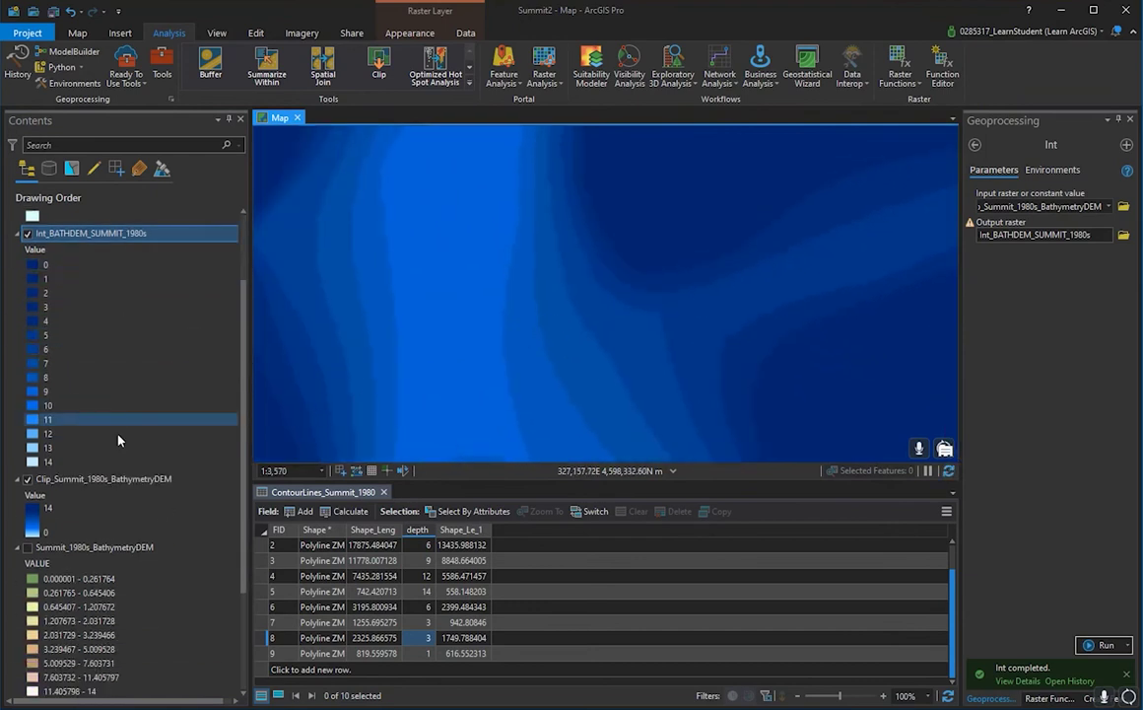
{"action": "scroll", "coordinate": [82, 405], "scroll_direction": "down", "scroll_amount": 1}
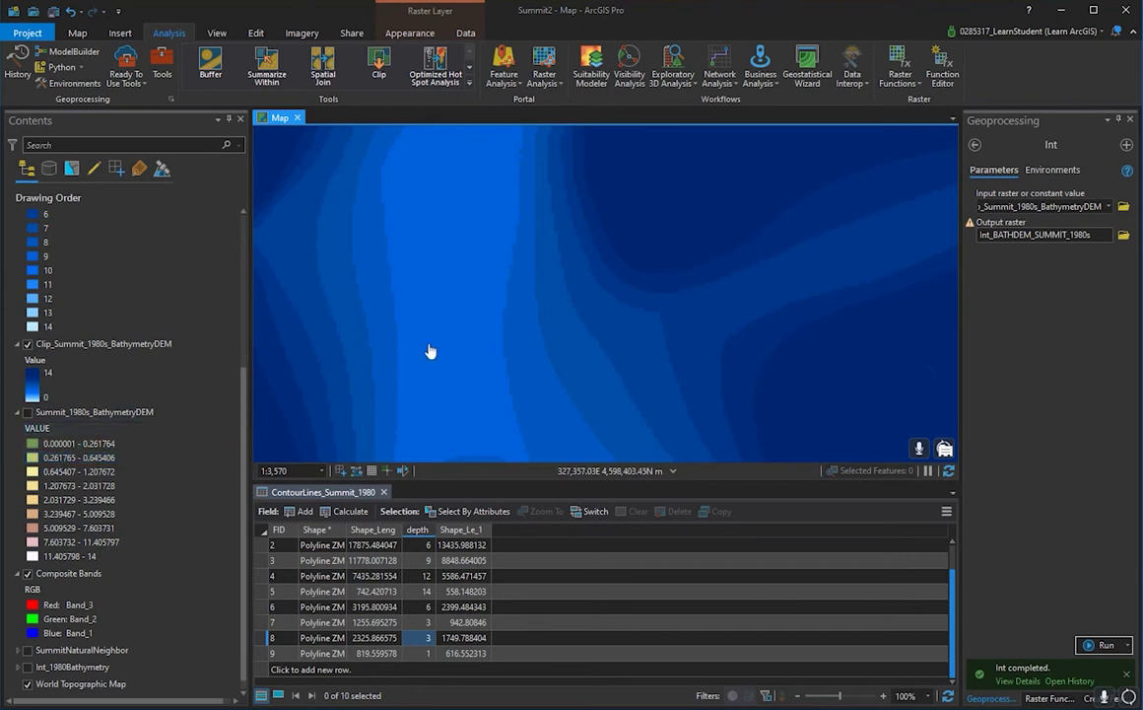
{"action": "scroll", "coordinate": [180, 433], "scroll_direction": "up", "scroll_amount": 1}
{"action": "scroll", "coordinate": [179, 433], "scroll_direction": "up", "scroll_amount": 4}
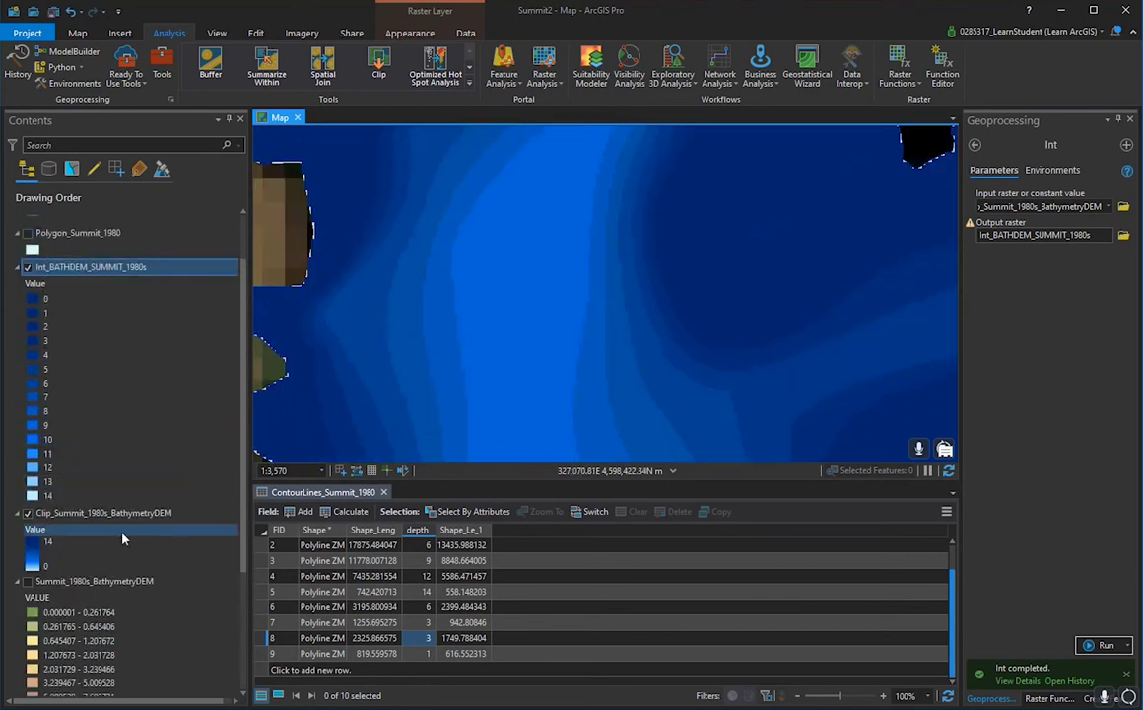
{"action": "left_click", "coordinate": [28, 267]}
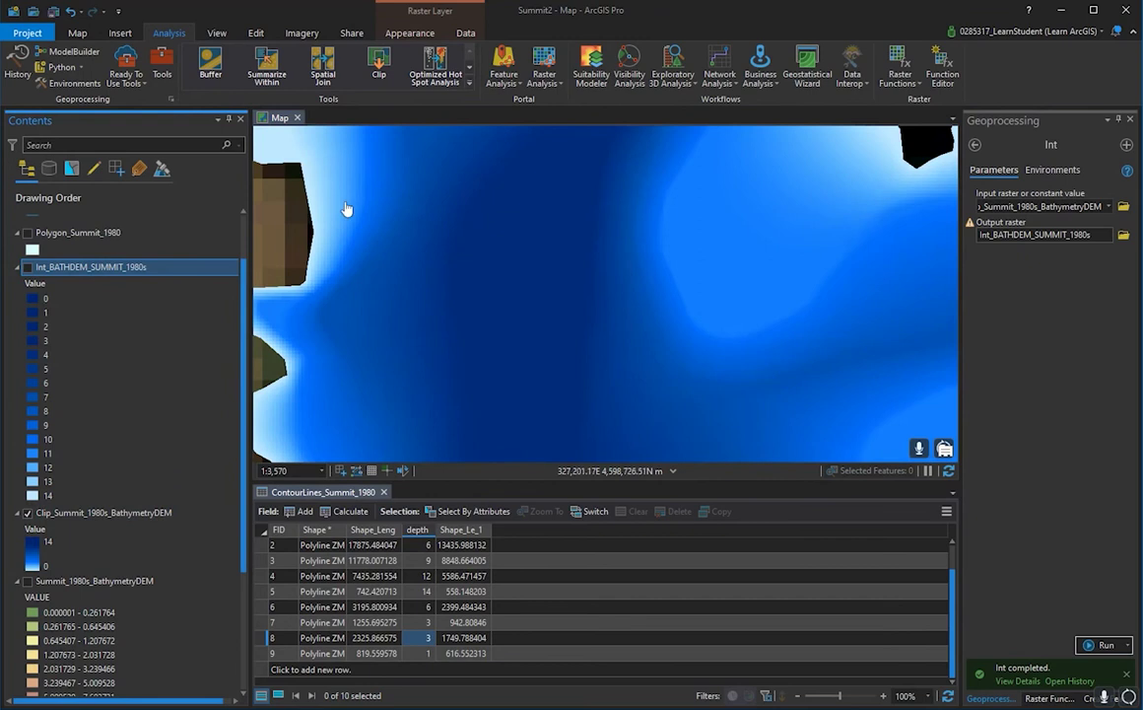
{"action": "left_click_drag", "start_coordinate": [639, 269], "coordinate": [467, 247]}
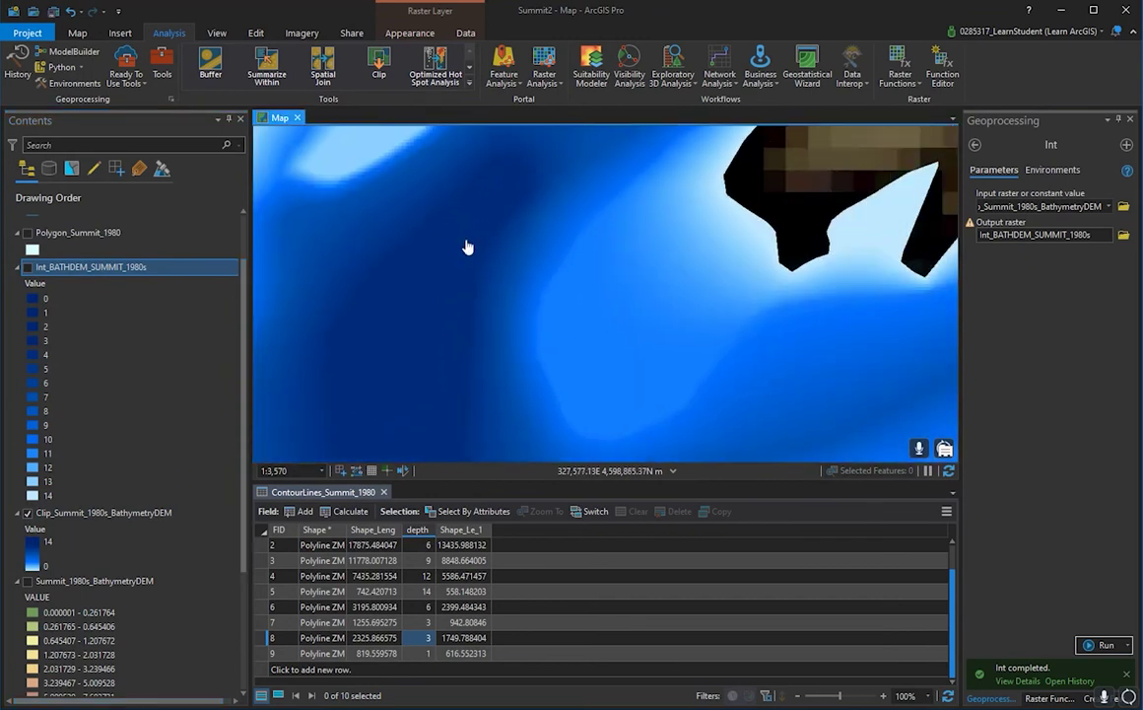
{"action": "left_click", "coordinate": [28, 267]}
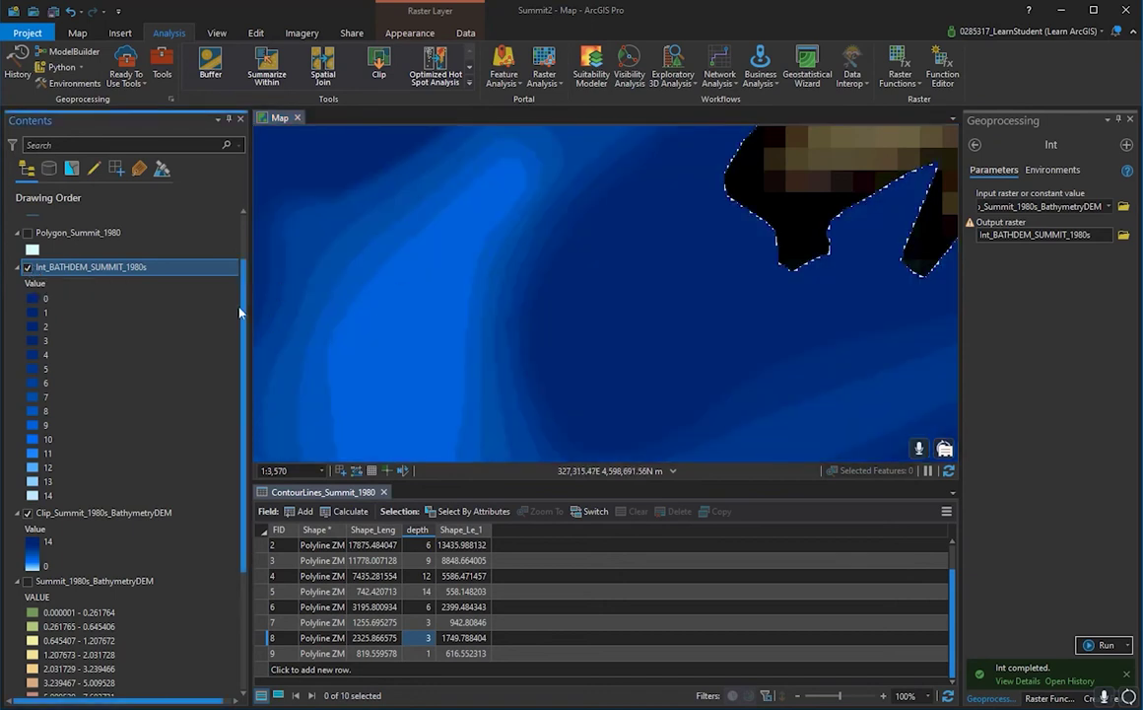
- Open the attribute table of Int_BATHDEM_SUMMIT_1980s and close the ContourLines_Summit_1980 table
{"action": "right_click", "coordinate": [157, 271]}
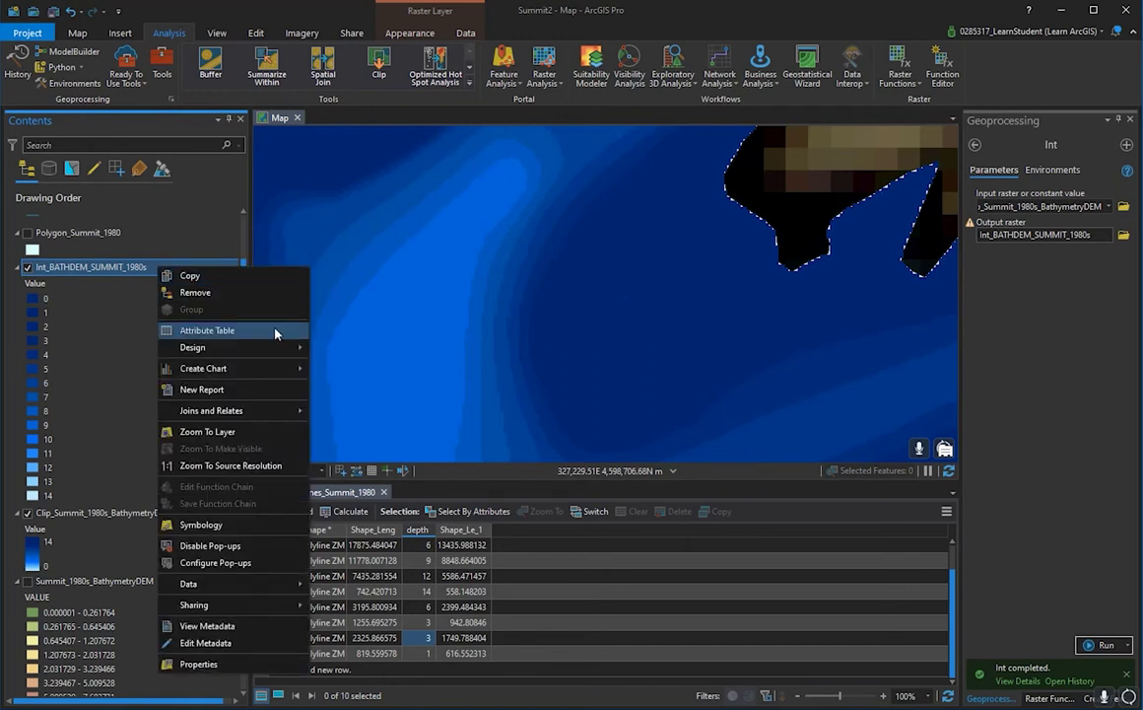
{"action": "left_click", "coordinate": [102, 269]}
{"action": "left_click", "coordinate": [145, 267]}
{"action": "right_click", "coordinate": [156, 268]}
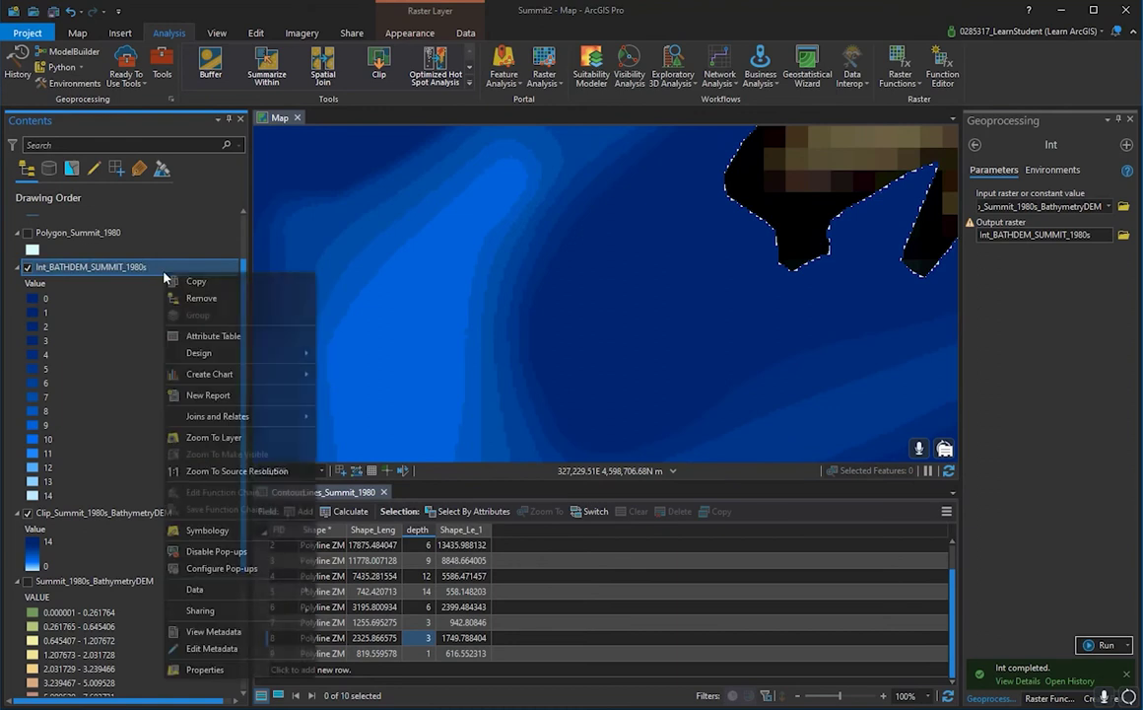
{"action": "left_click", "coordinate": [263, 337]}
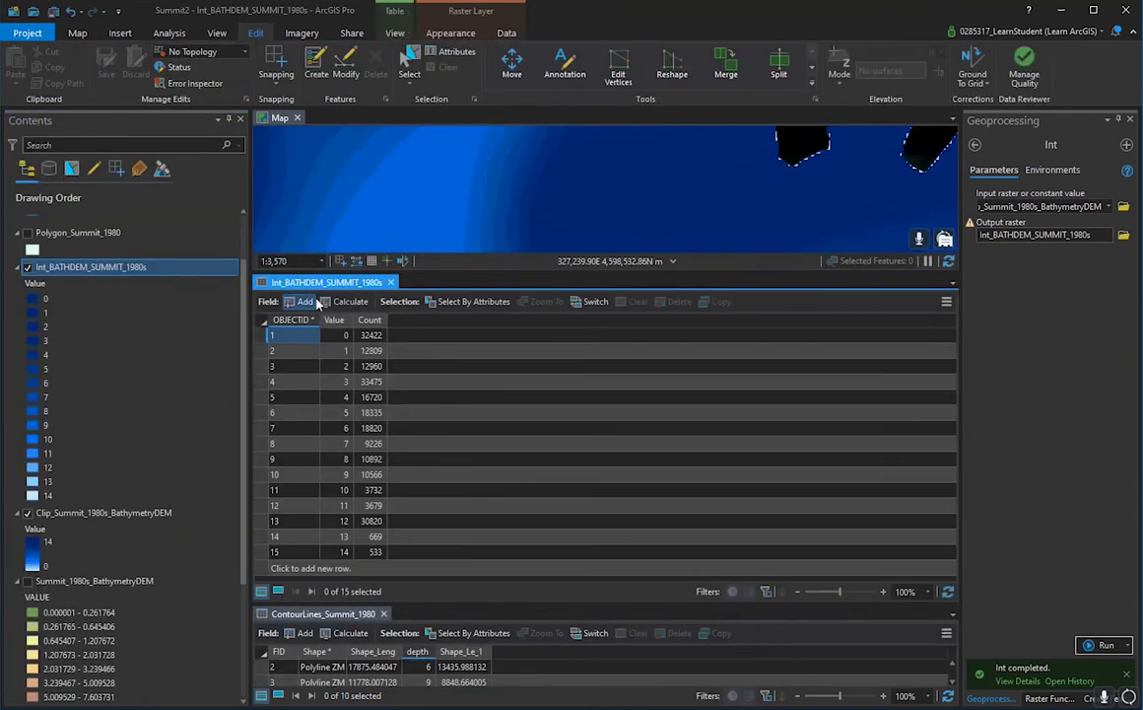
{"action": "left_click", "coordinate": [384, 614]}
{"action": "left_click_drag", "start_coordinate": [539, 308], "coordinate": [542, 333]}
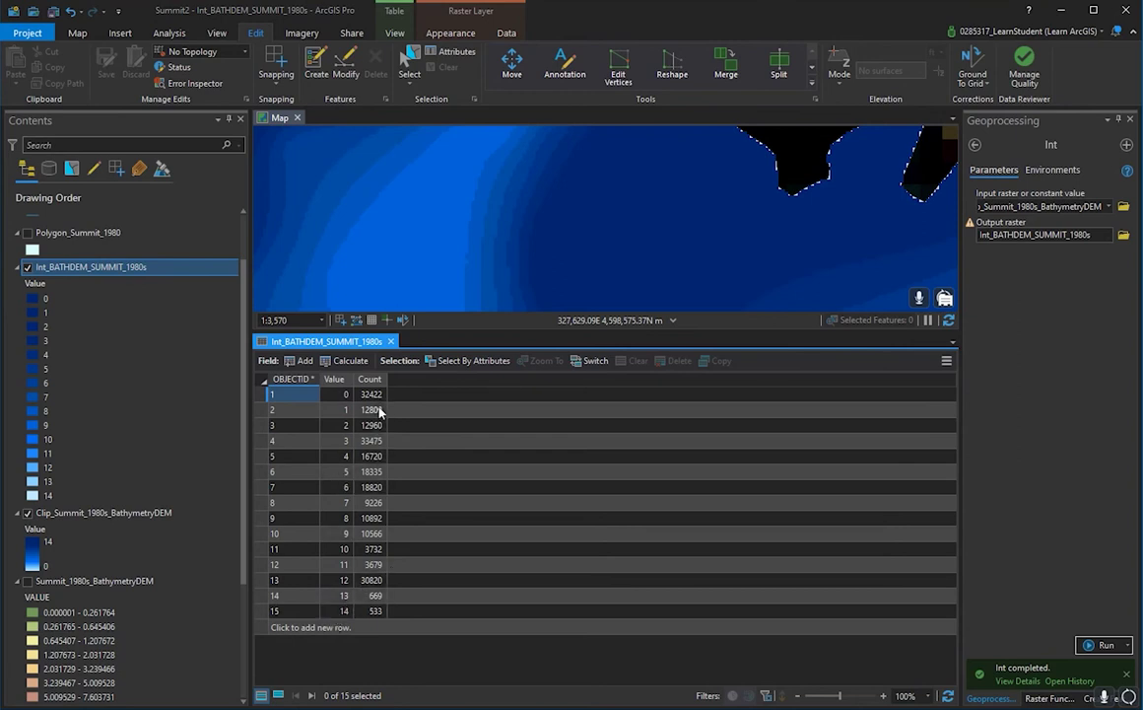
- Examine the integer raster's depth bands across the lake alongside the Value and Count fields in its attribute table
{"action": "scroll", "coordinate": [632, 256], "scroll_direction": "down", "scroll_amount": 6}
{"action": "left_click_drag", "start_coordinate": [651, 262], "coordinate": [385, 229]}
{"action": "left_click_drag", "start_coordinate": [500, 248], "coordinate": [604, 225]}
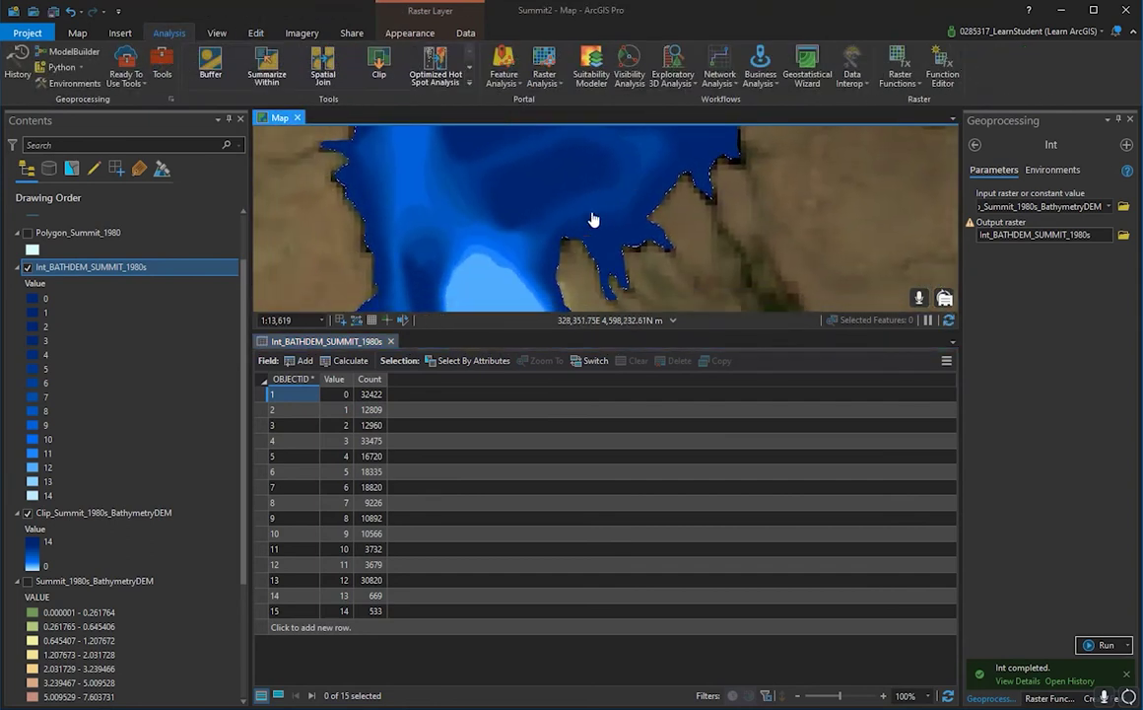
{"action": "scroll", "coordinate": [541, 252], "scroll_direction": "up", "scroll_amount": 4}
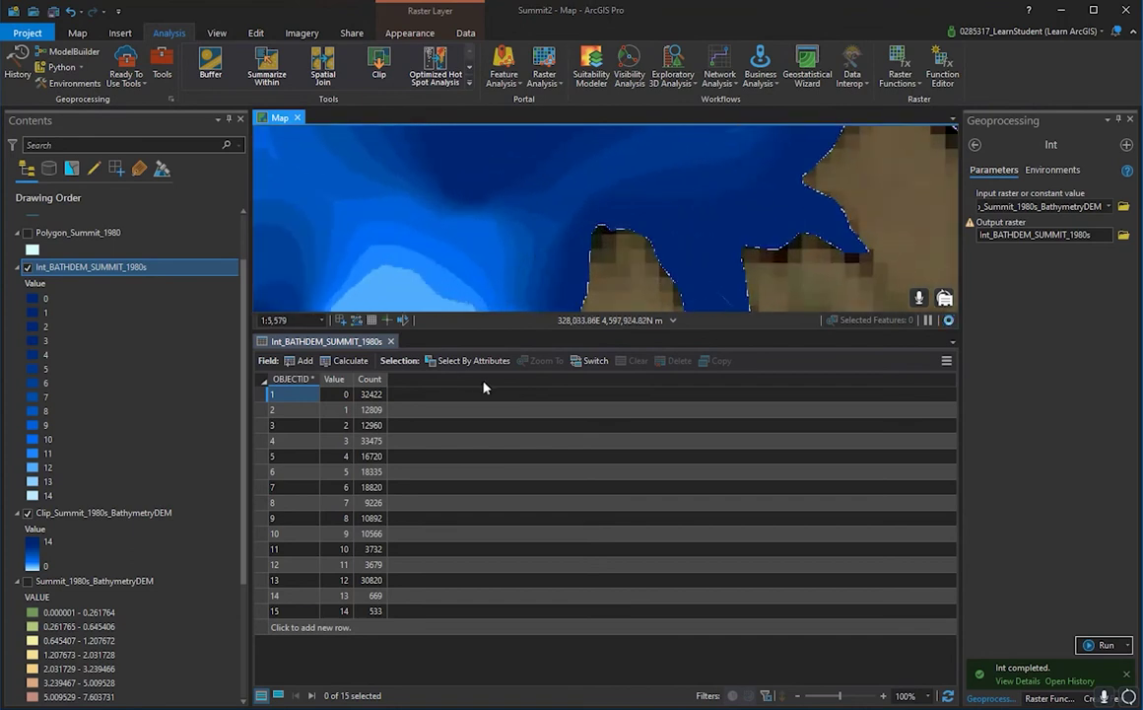
{"action": "left_click_drag", "start_coordinate": [606, 256], "coordinate": [741, 253]}
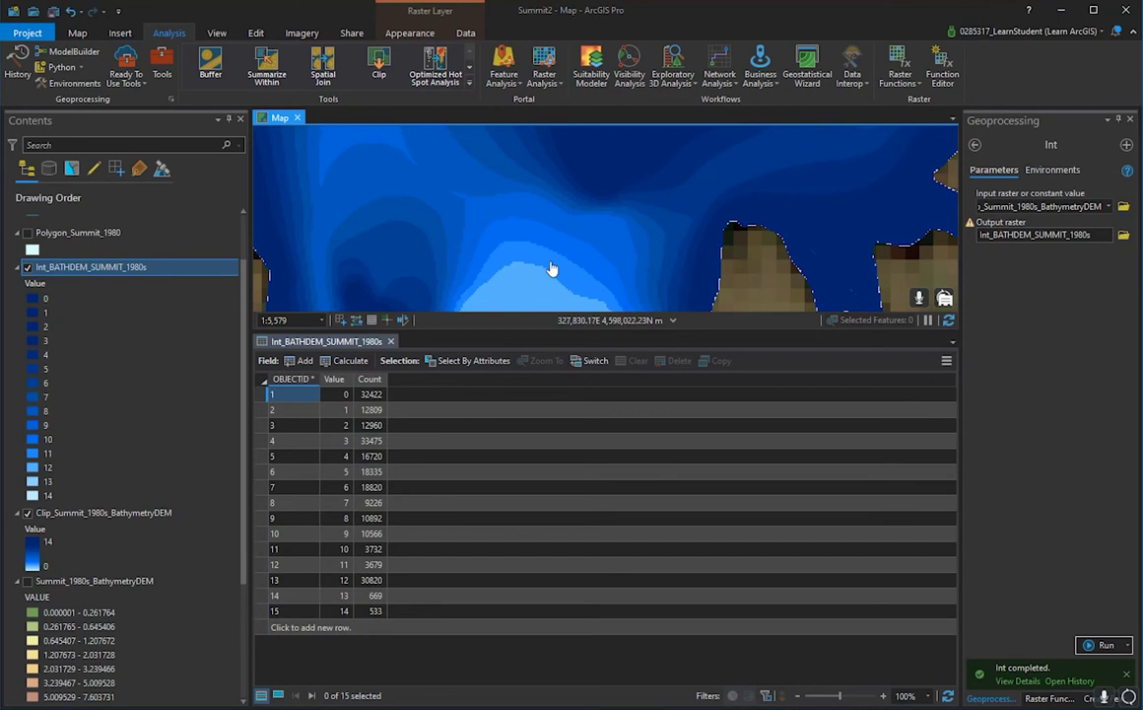
{"action": "left_click_drag", "start_coordinate": [612, 189], "coordinate": [696, 145]}
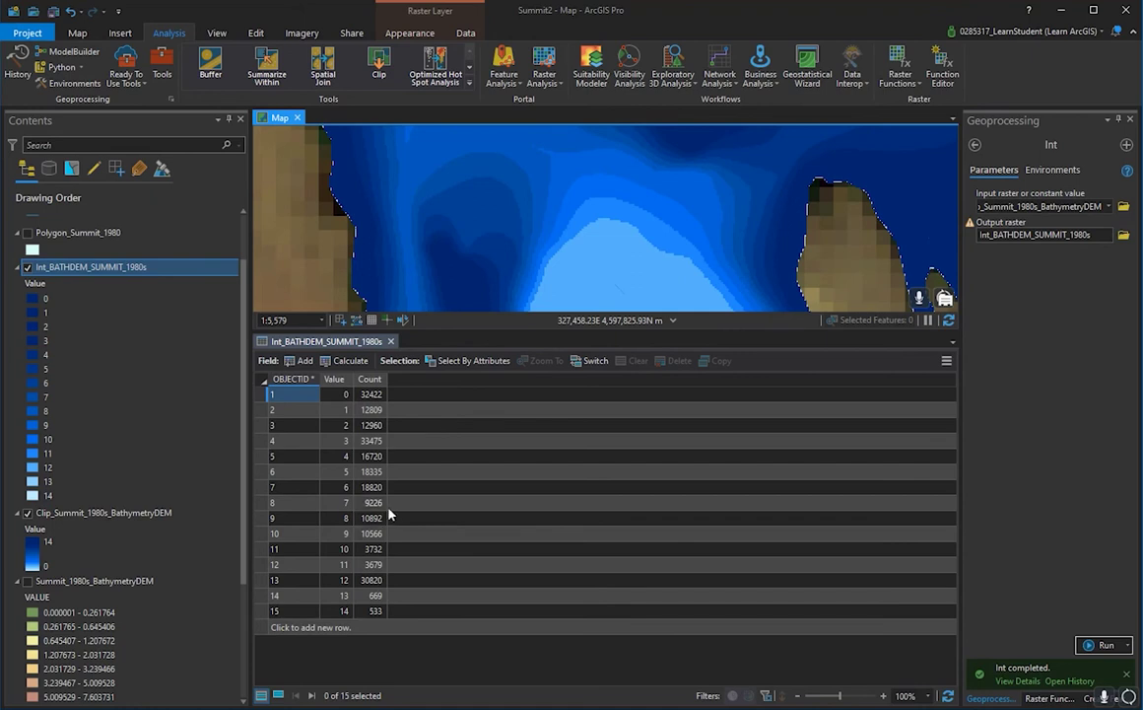
- Open the attribute table of the ContourLines_Summit_1980 layer
{"action": "scroll", "coordinate": [122, 355], "scroll_direction": "up", "scroll_amount": 2}
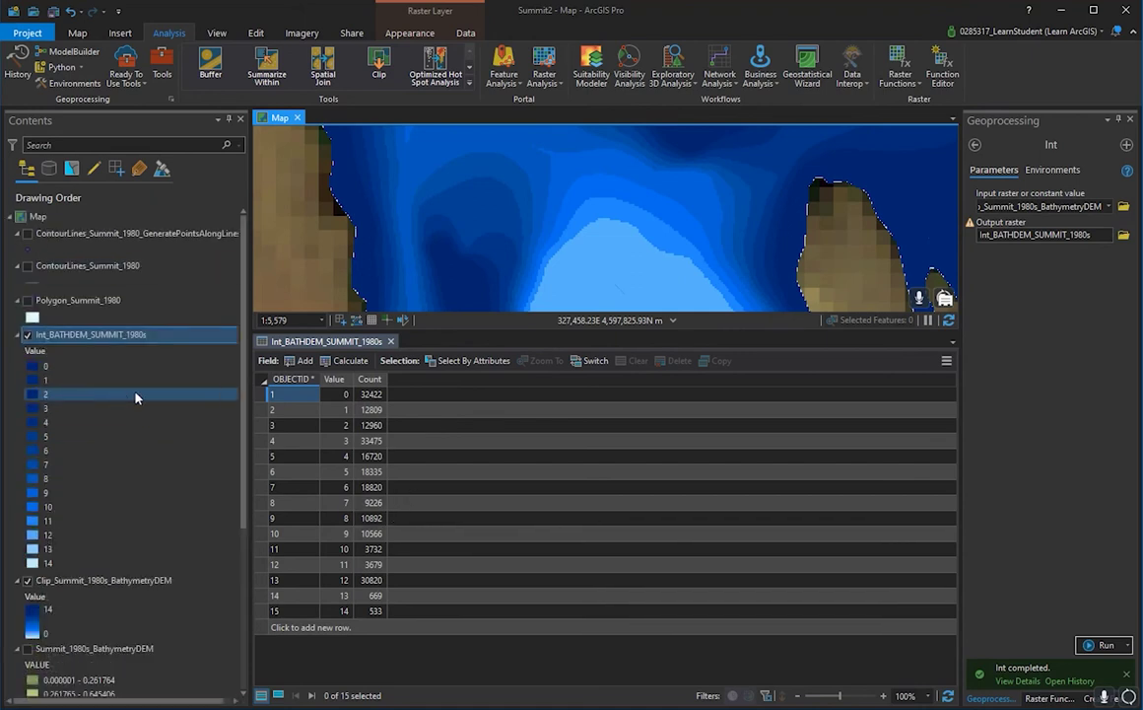
{"action": "left_click", "coordinate": [118, 265]}
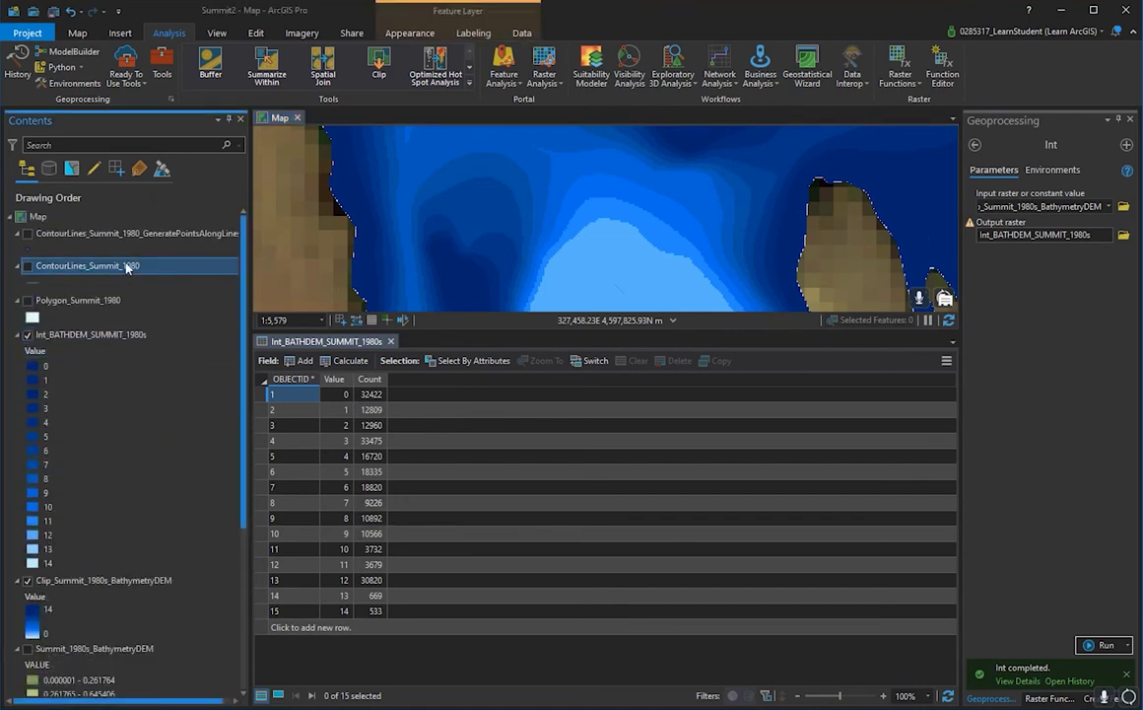
{"action": "right_click", "coordinate": [125, 265]}
{"action": "left_click", "coordinate": [170, 326]}
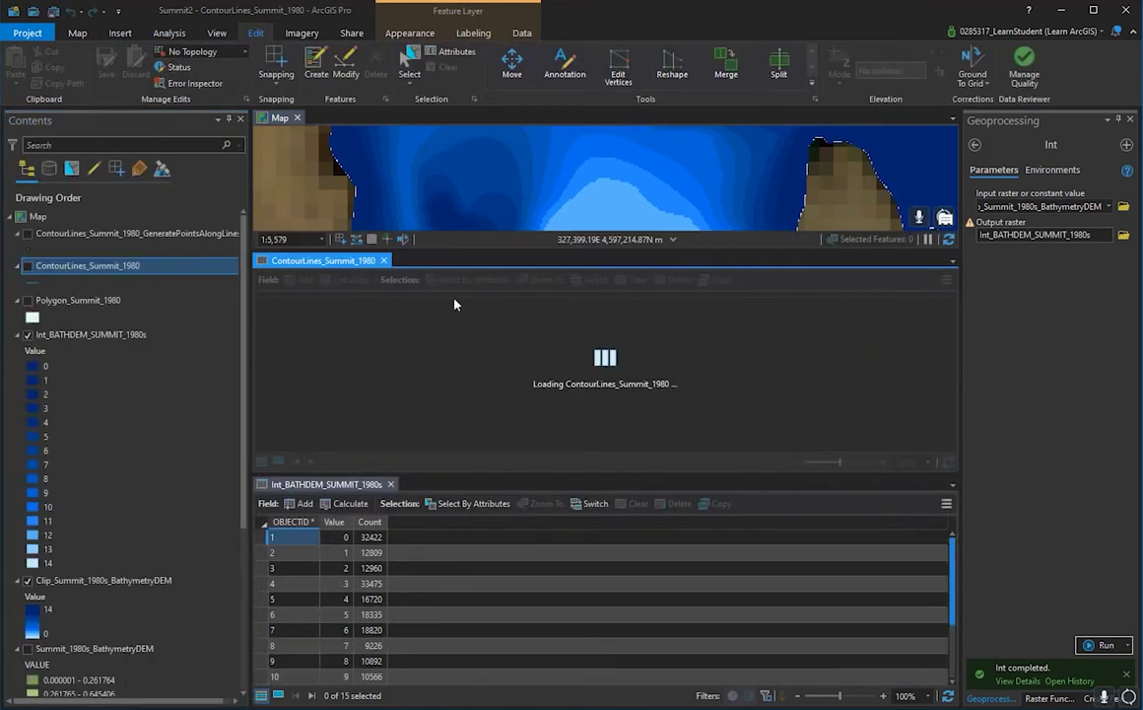
- Set the depth of the contour line with FID 1 to 32 and of FID 2 to 60
{"action": "mouse_move", "coordinate": [419, 304]}
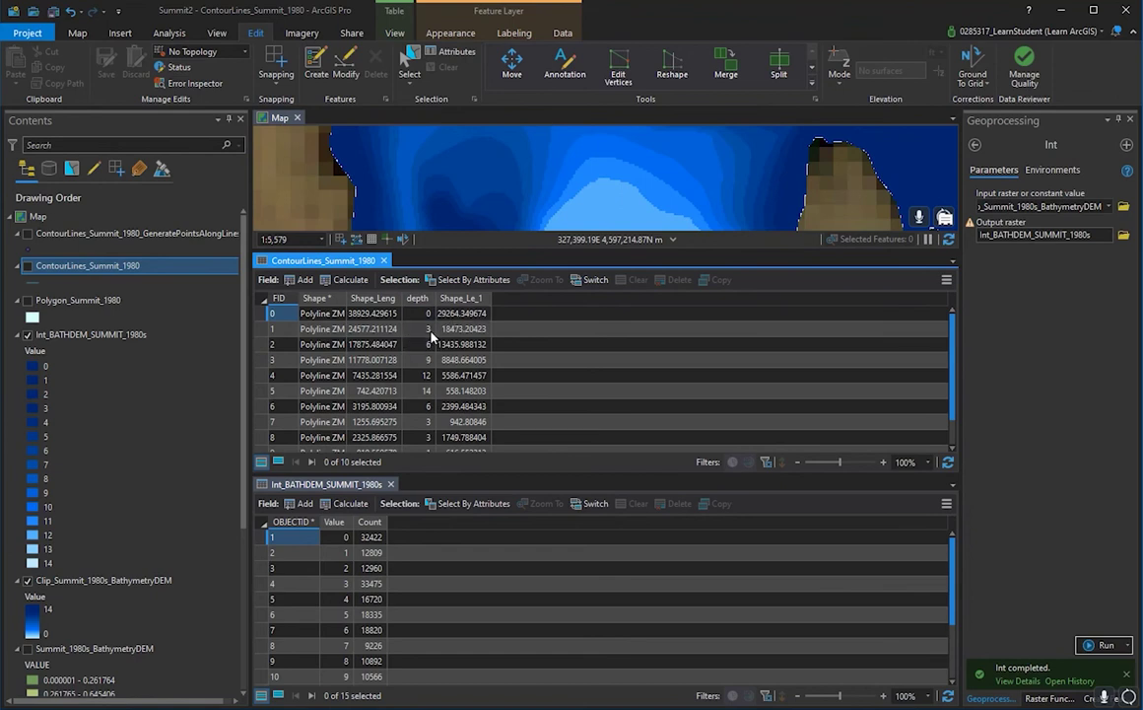
{"action": "double_click", "coordinate": [418, 328]}
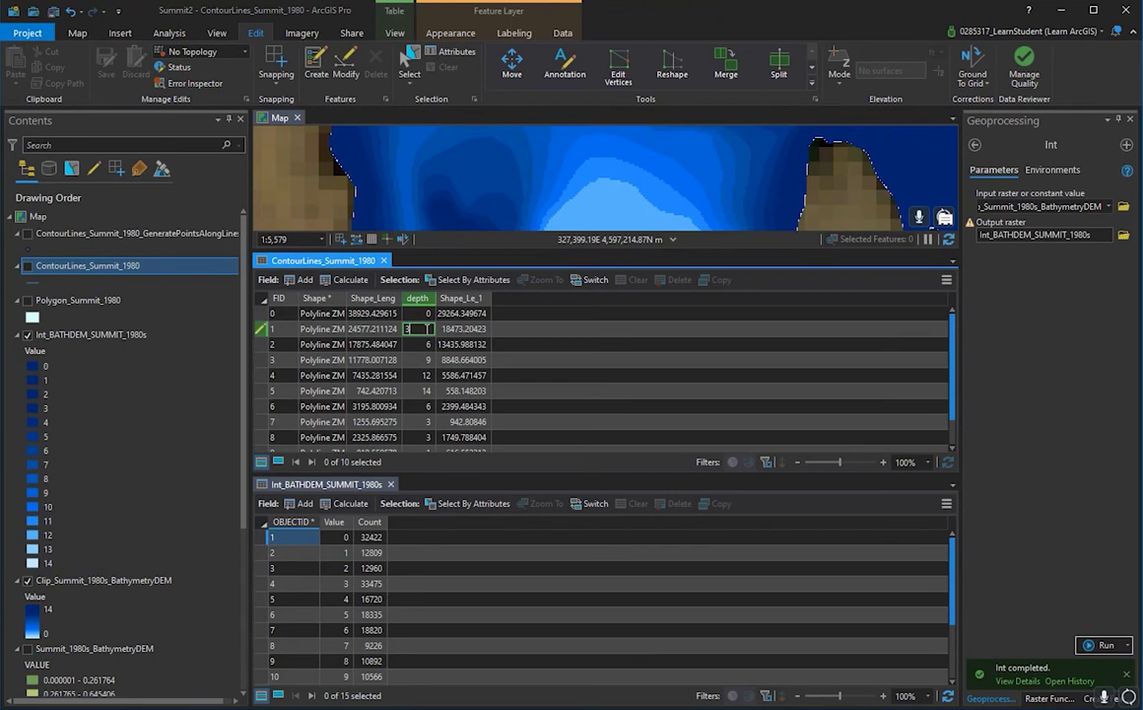
{"action": "type", "text": "32"}
{"action": "double_click", "coordinate": [424, 344]}
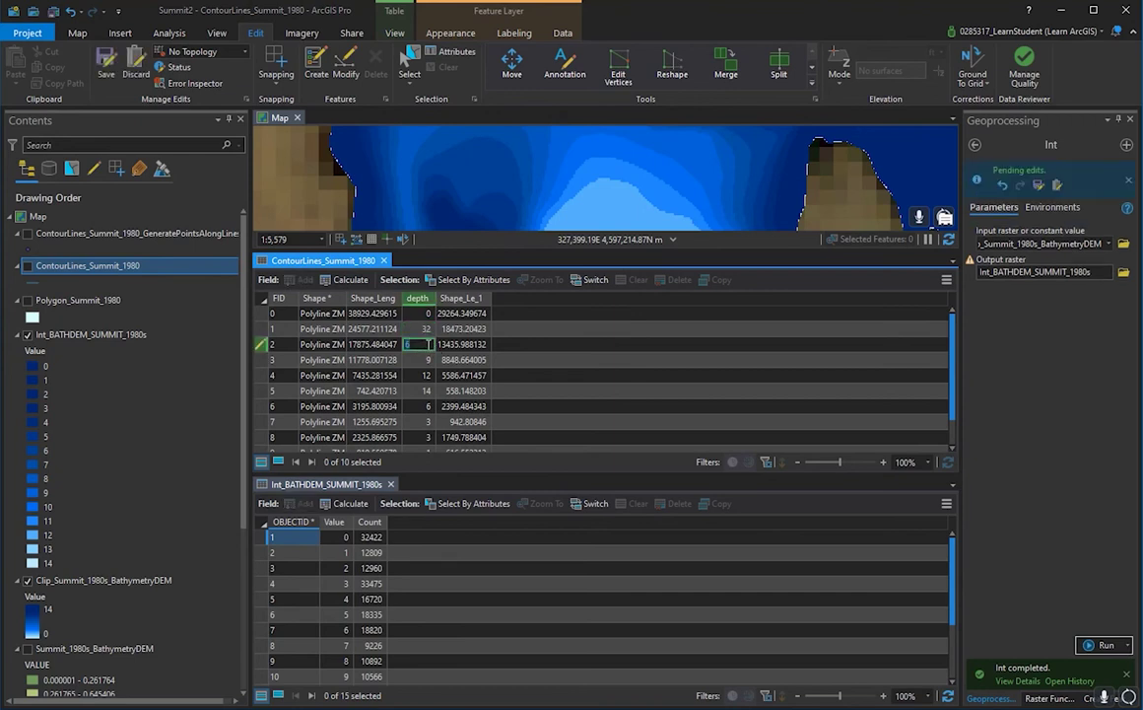
{"action": "key", "text": "Return"}
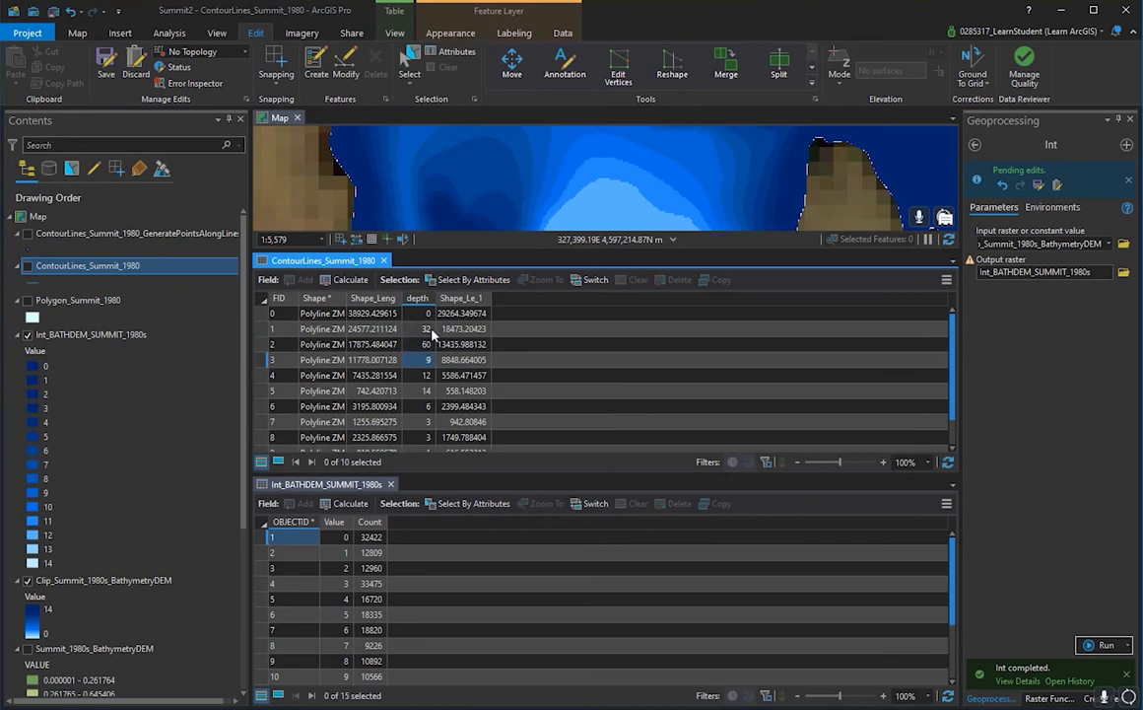
- Set the depth of the contour line with FID 2 back to 6 and of FID 1 back to 3
{"action": "double_click", "coordinate": [430, 345]}
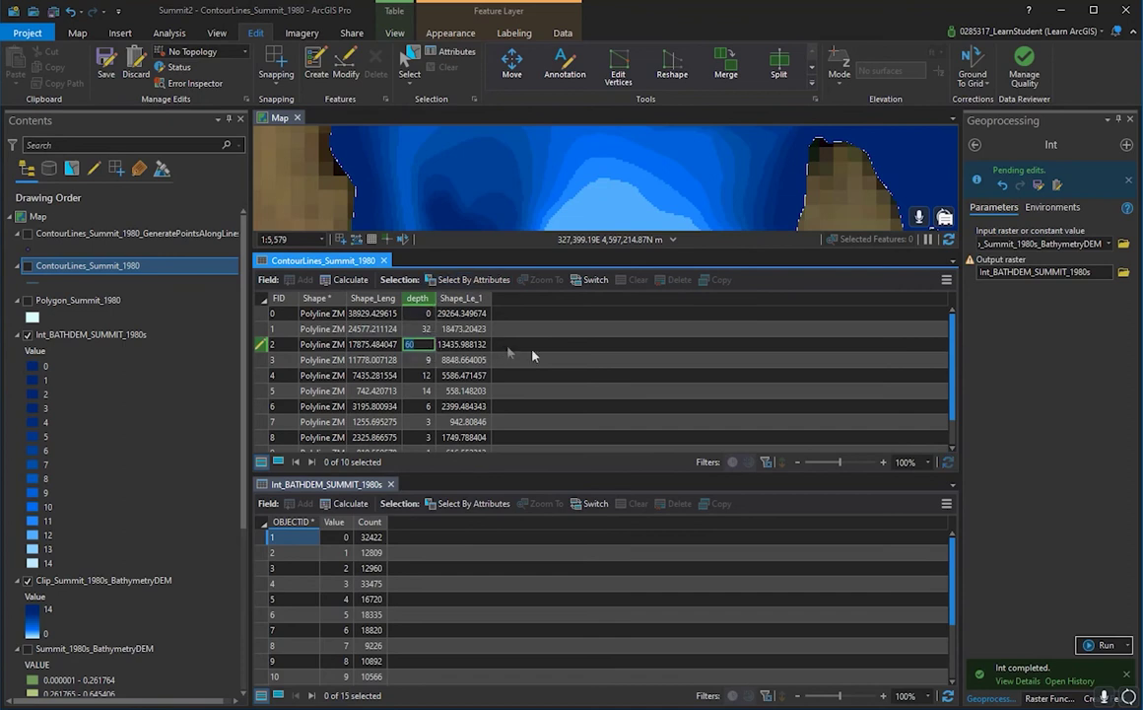
{"action": "left_click", "coordinate": [428, 329]}
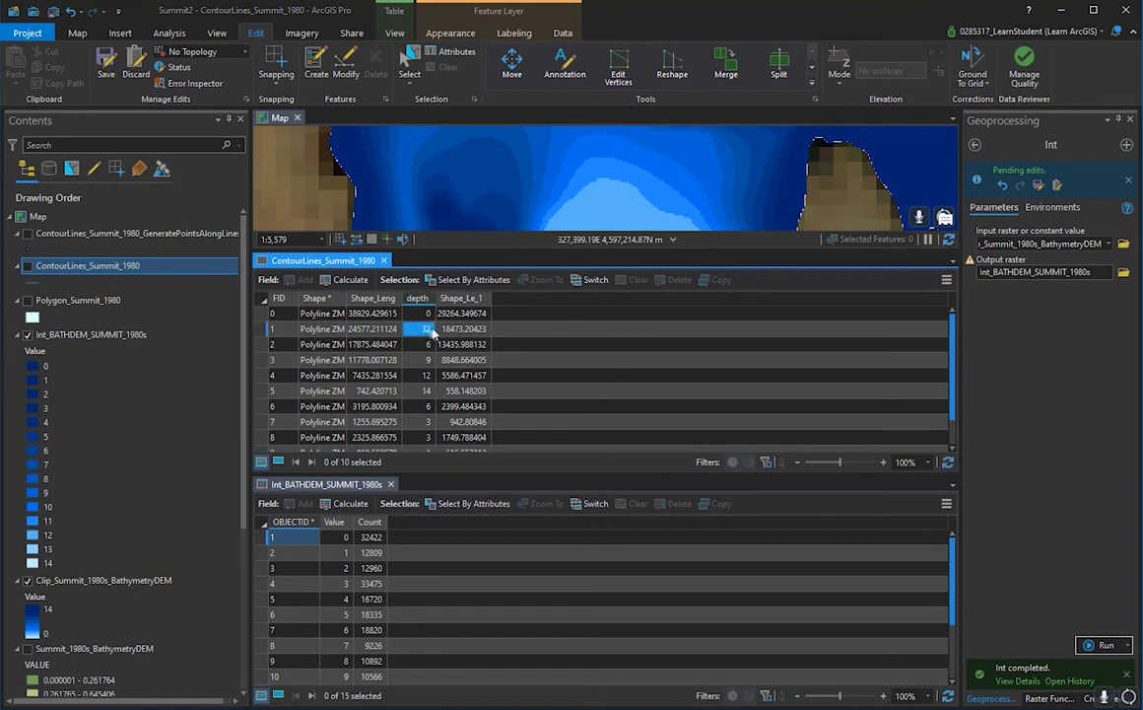
{"action": "type", "text": "3"}
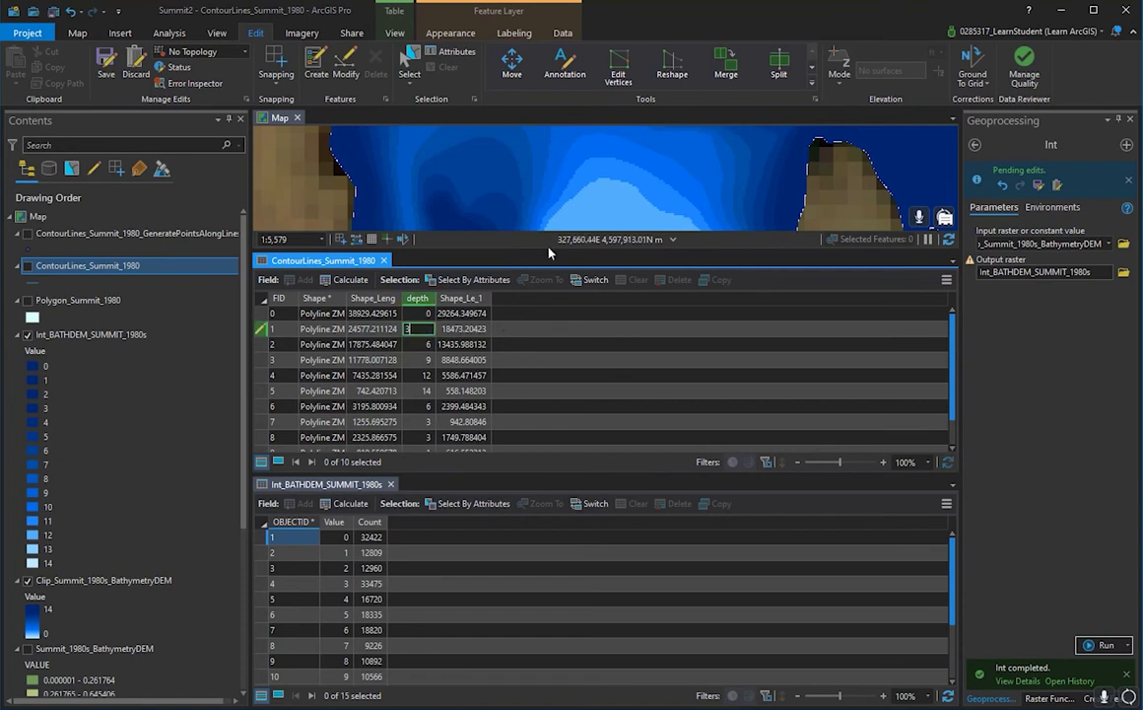
{"action": "left_click", "coordinate": [558, 236]}
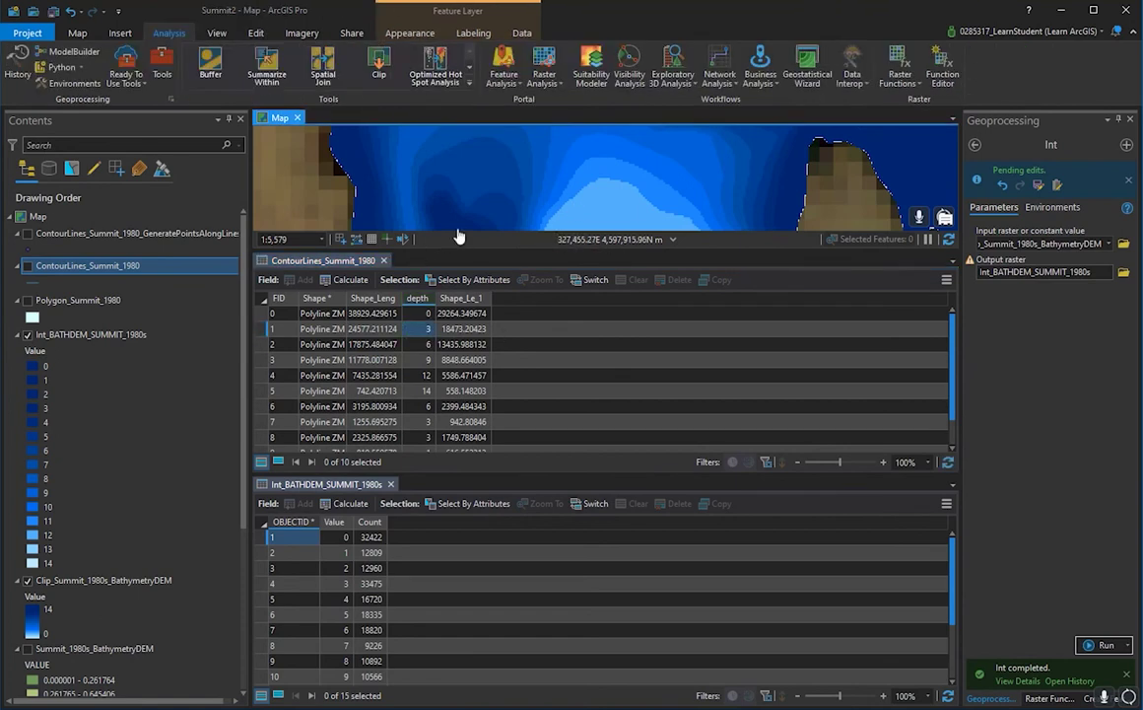
- Enlarge the map view above the tables and examine the integer raster's depth bands across the lake
{"action": "left_click_drag", "start_coordinate": [740, 250], "coordinate": [741, 400]}
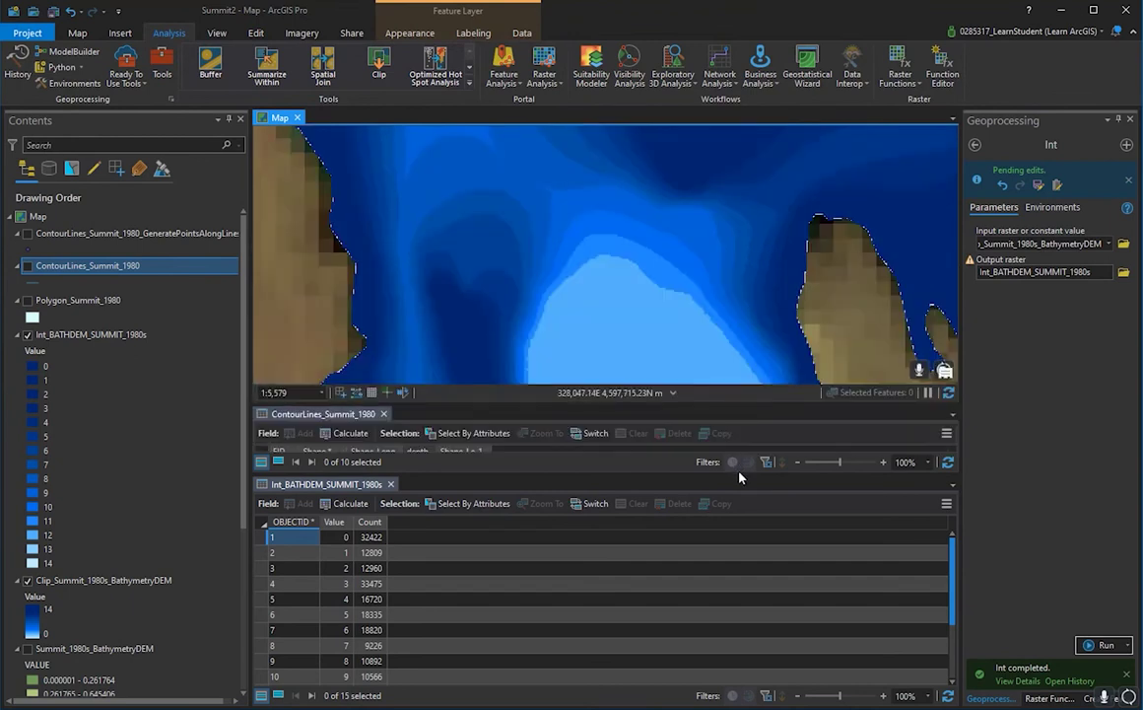
{"action": "left_click_drag", "start_coordinate": [741, 475], "coordinate": [754, 587]}
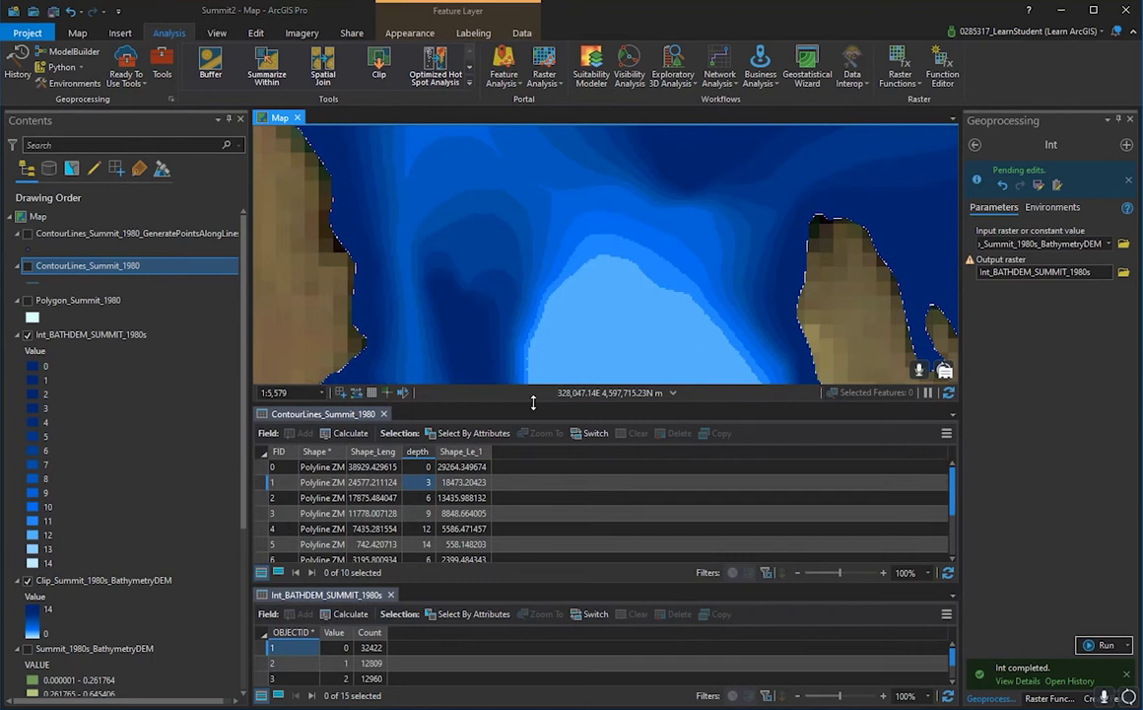
{"action": "left_click_drag", "start_coordinate": [533, 402], "coordinate": [552, 502]}
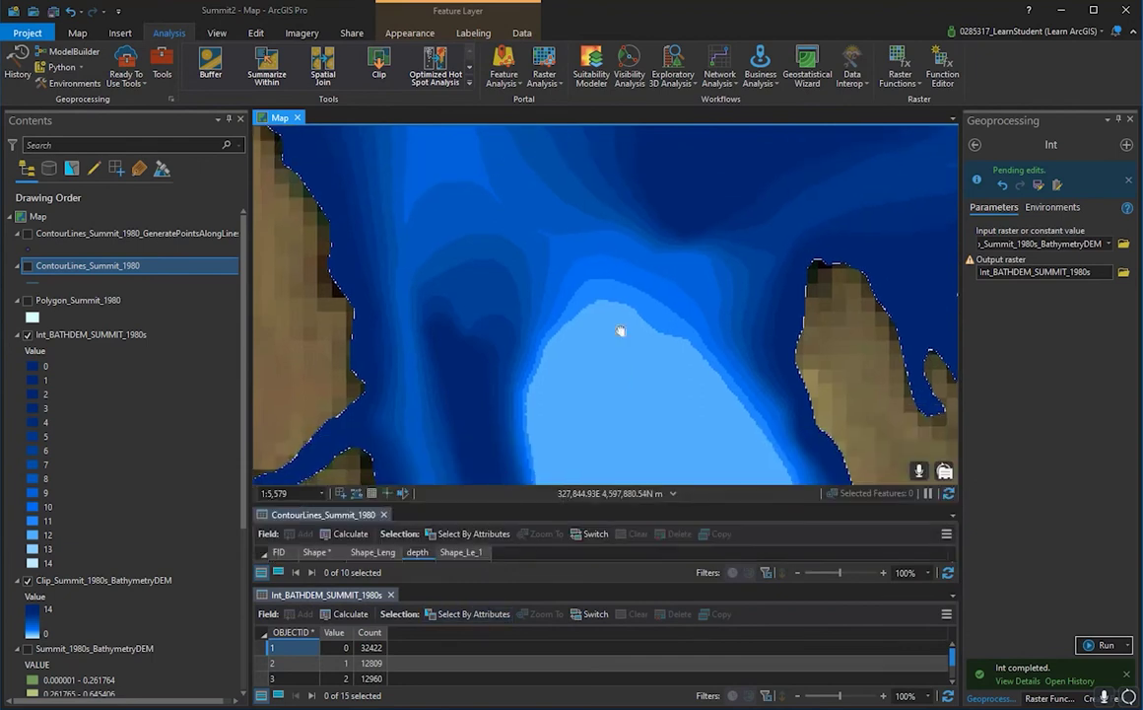
{"action": "left_click_drag", "start_coordinate": [621, 331], "coordinate": [553, 283]}
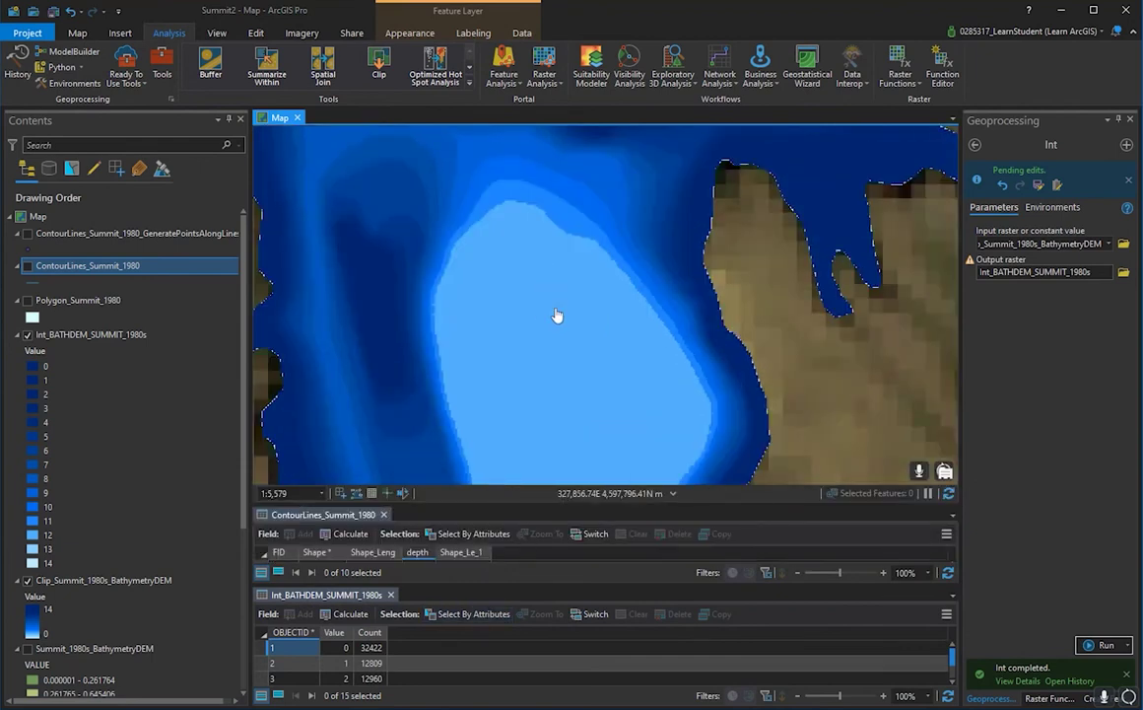
{"action": "scroll", "coordinate": [567, 339], "scroll_direction": "down", "scroll_amount": 3}
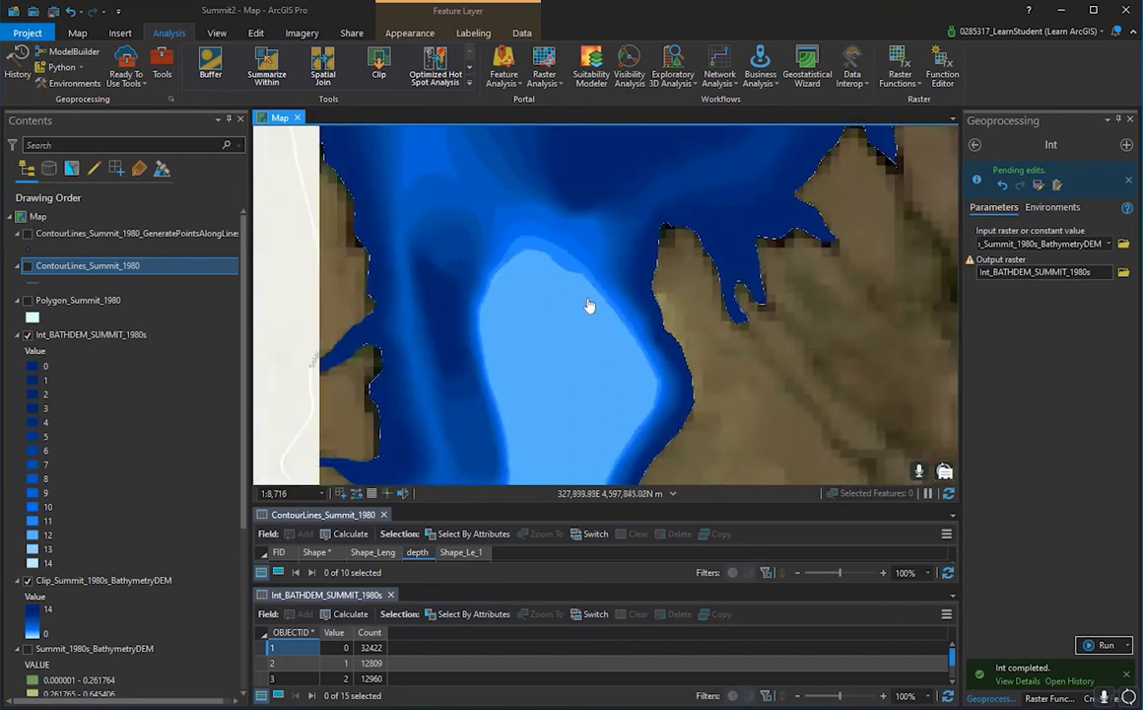
{"action": "scroll", "coordinate": [536, 266], "scroll_direction": "up", "scroll_amount": 3}
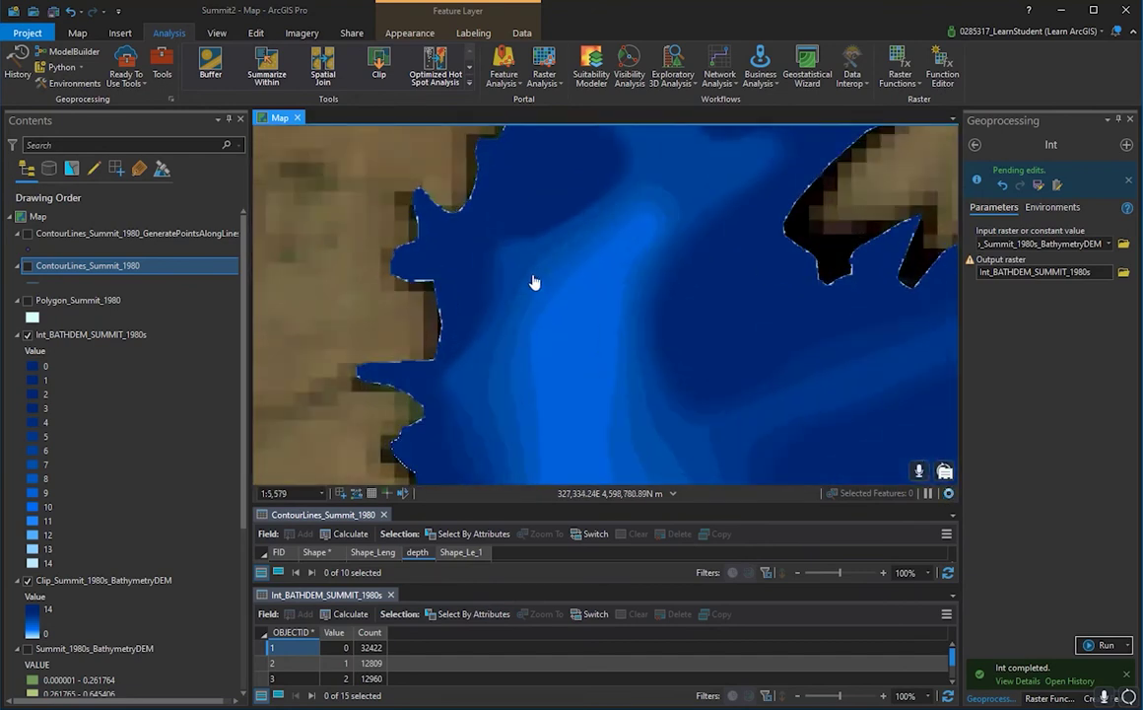
{"action": "left_click_drag", "start_coordinate": [820, 415], "coordinate": [541, 352]}
{"action": "scroll", "coordinate": [558, 345], "scroll_direction": "down", "scroll_amount": 2}
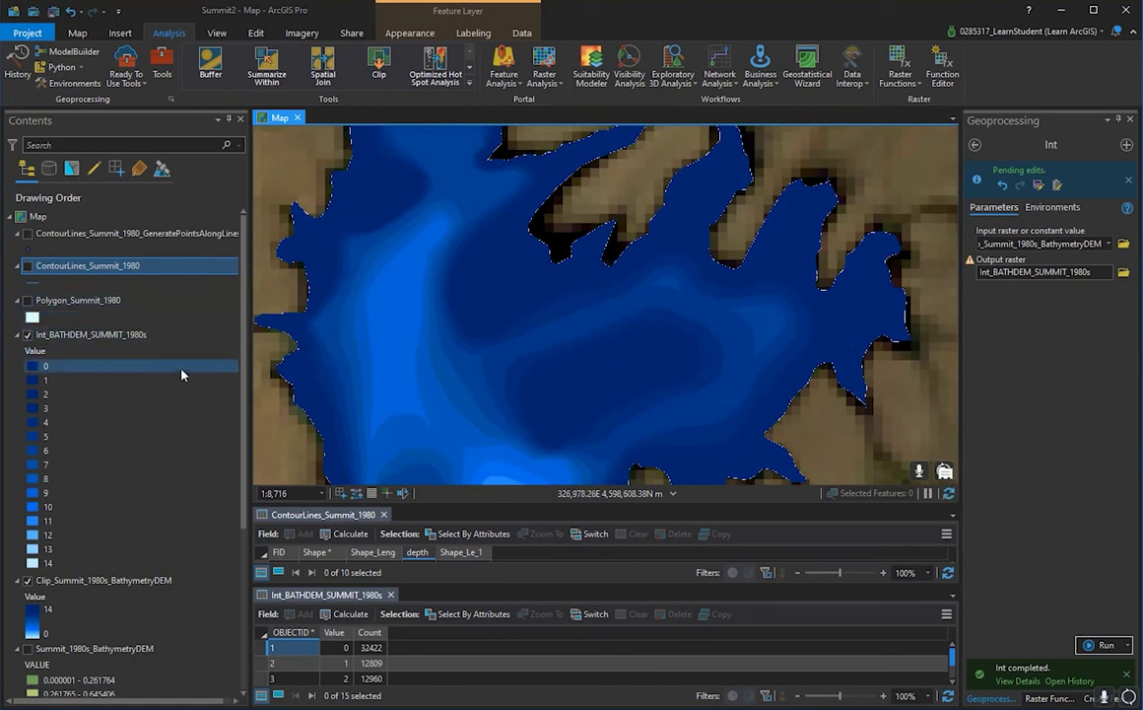
- Bring up the Int_BATHDEM_SUMMIT_1980s attribute table, close the contour lines table and enlarge the remaining one to show all rows
{"action": "left_click", "coordinate": [74, 337]}
{"action": "right_click", "coordinate": [74, 337]}
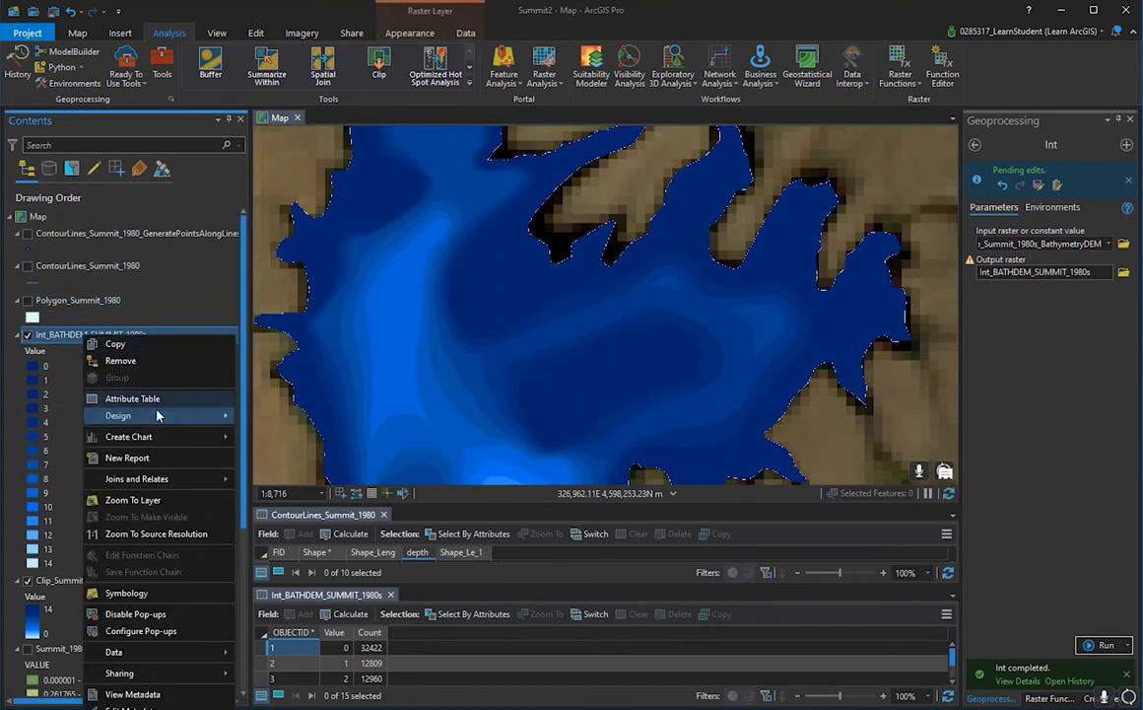
{"action": "left_click", "coordinate": [138, 400]}
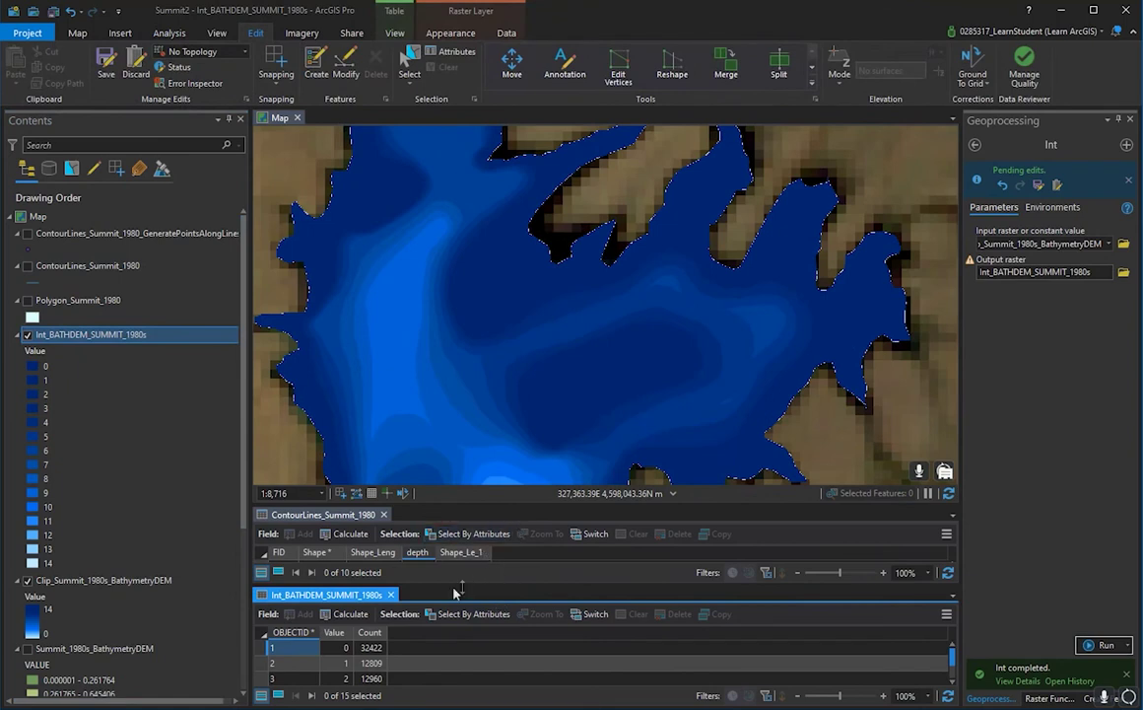
{"action": "left_click", "coordinate": [384, 513]}
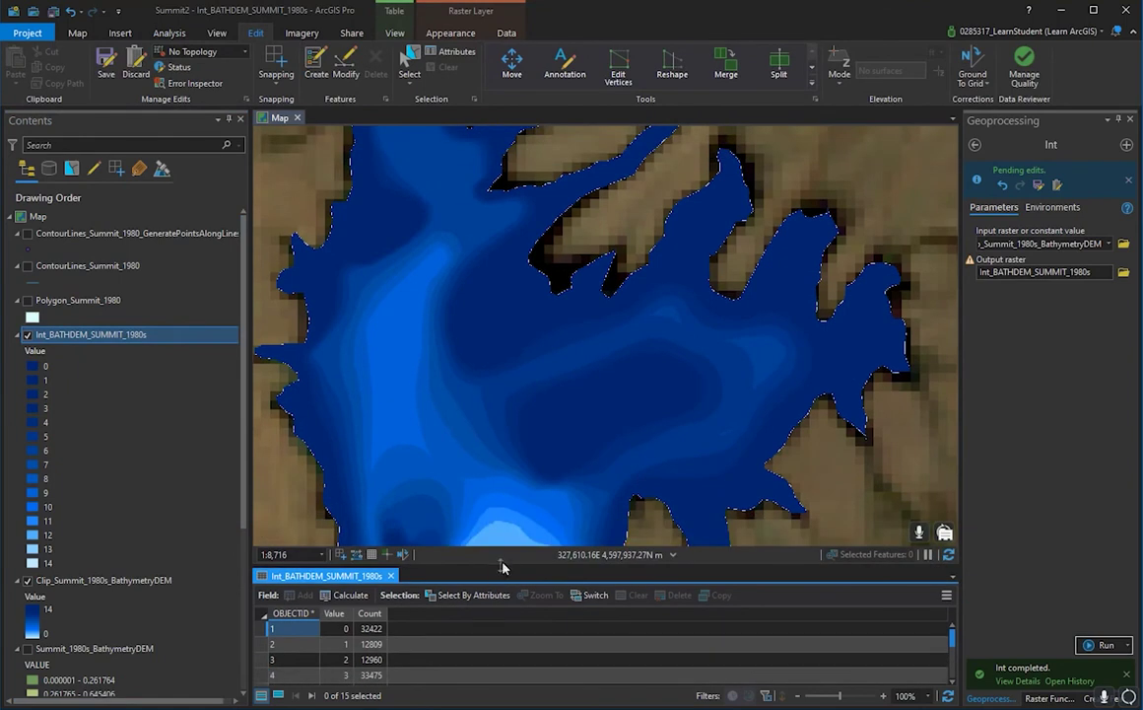
{"action": "left_click_drag", "start_coordinate": [508, 562], "coordinate": [507, 317]}
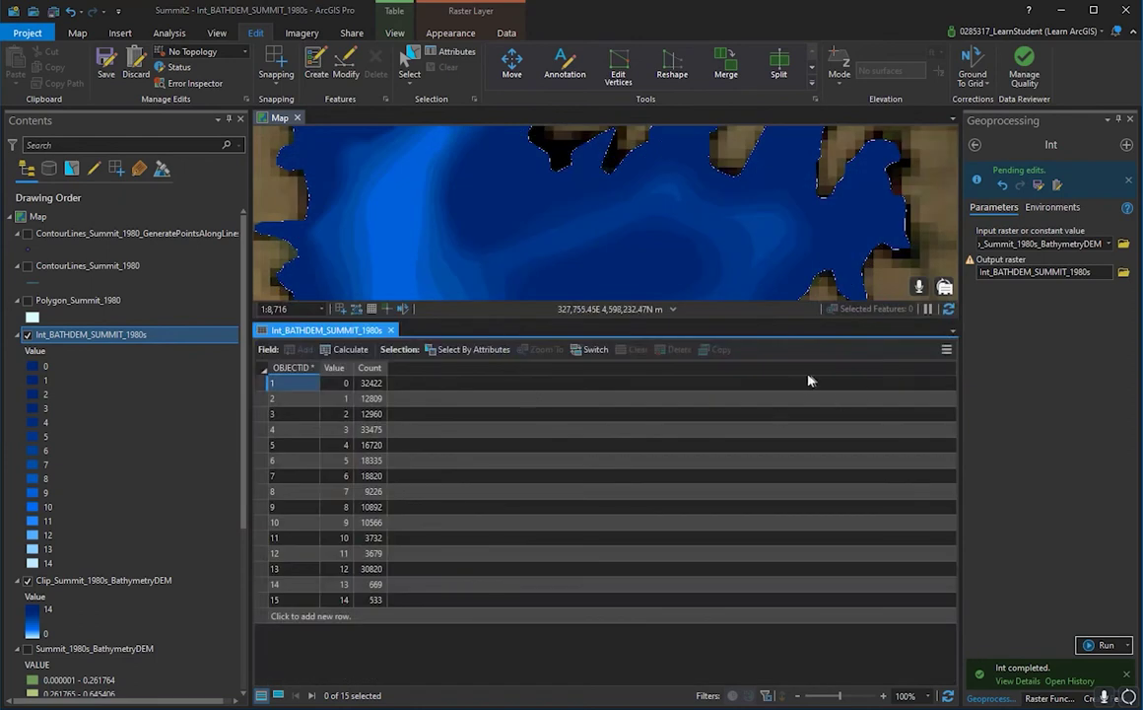
- Start exporting the integer raster's table and browse for the output location to Desktop > BATHYMETRY_2 > Summitt > SummitV2CorrectBath
{"action": "left_click", "coordinate": [944, 350]}
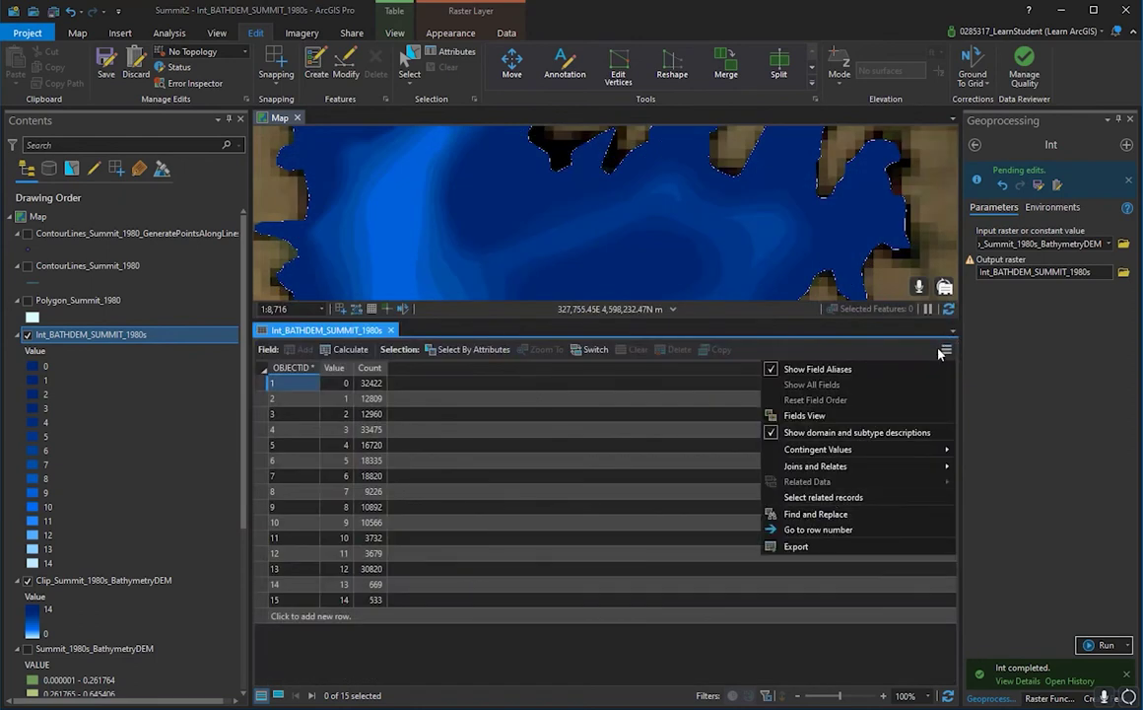
{"action": "left_click", "coordinate": [946, 350]}
{"action": "left_click", "coordinate": [945, 351]}
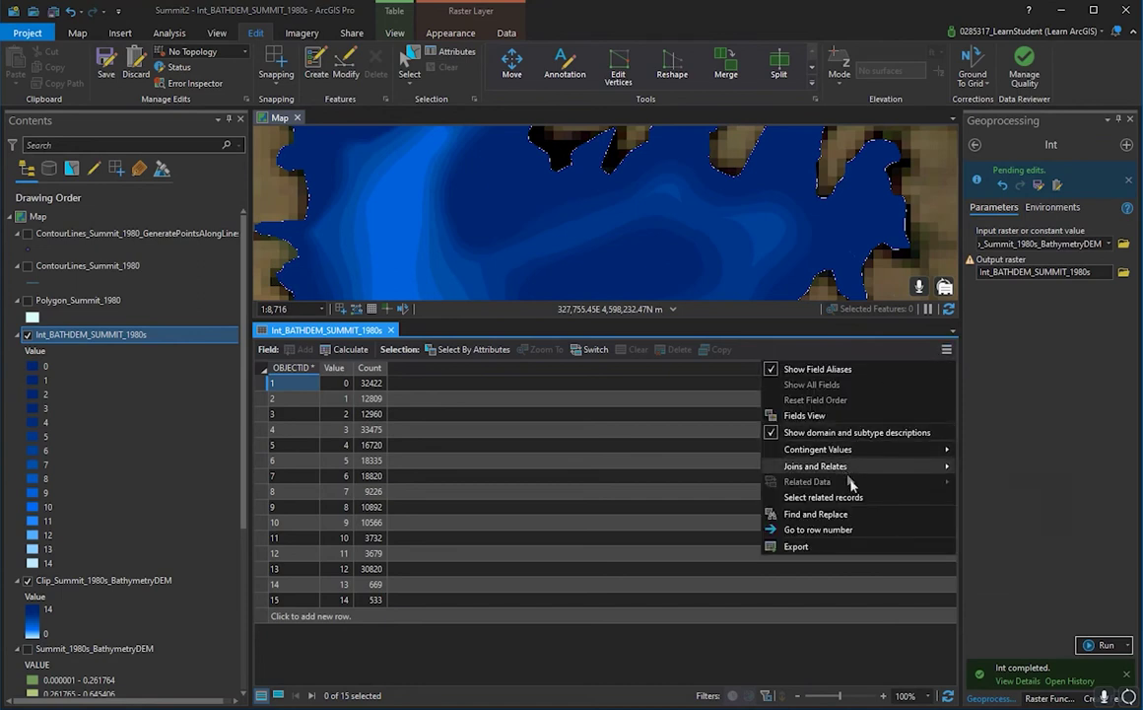
{"action": "left_click", "coordinate": [846, 546]}
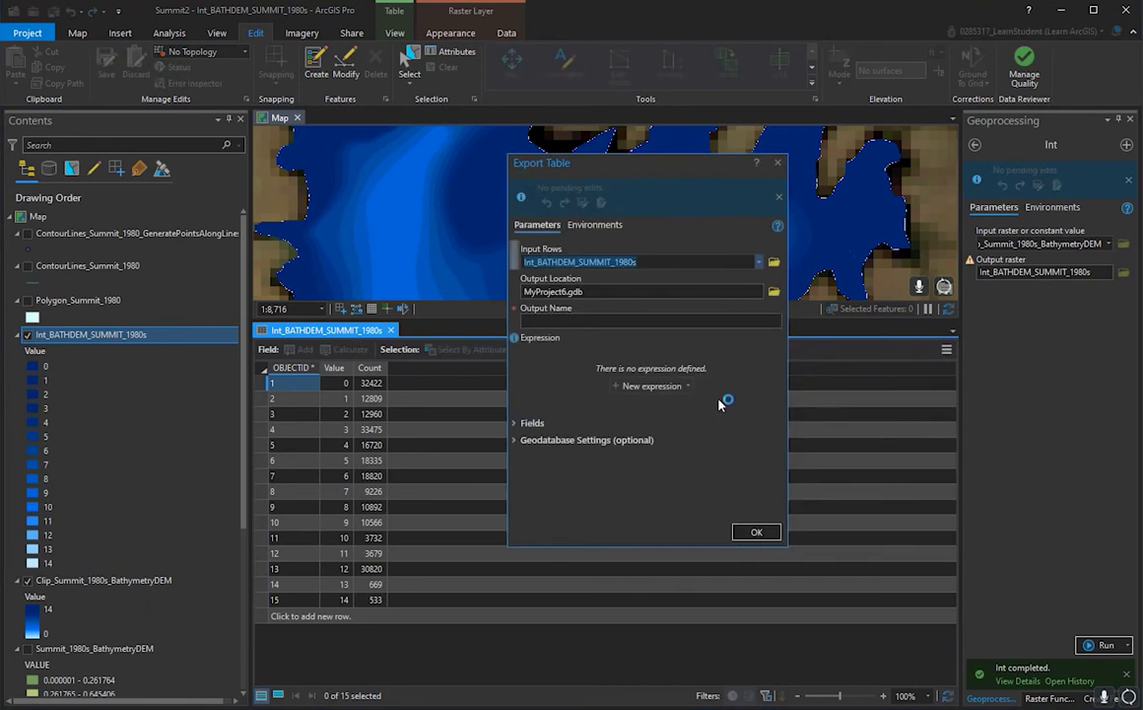
{"action": "left_click", "coordinate": [774, 292]}
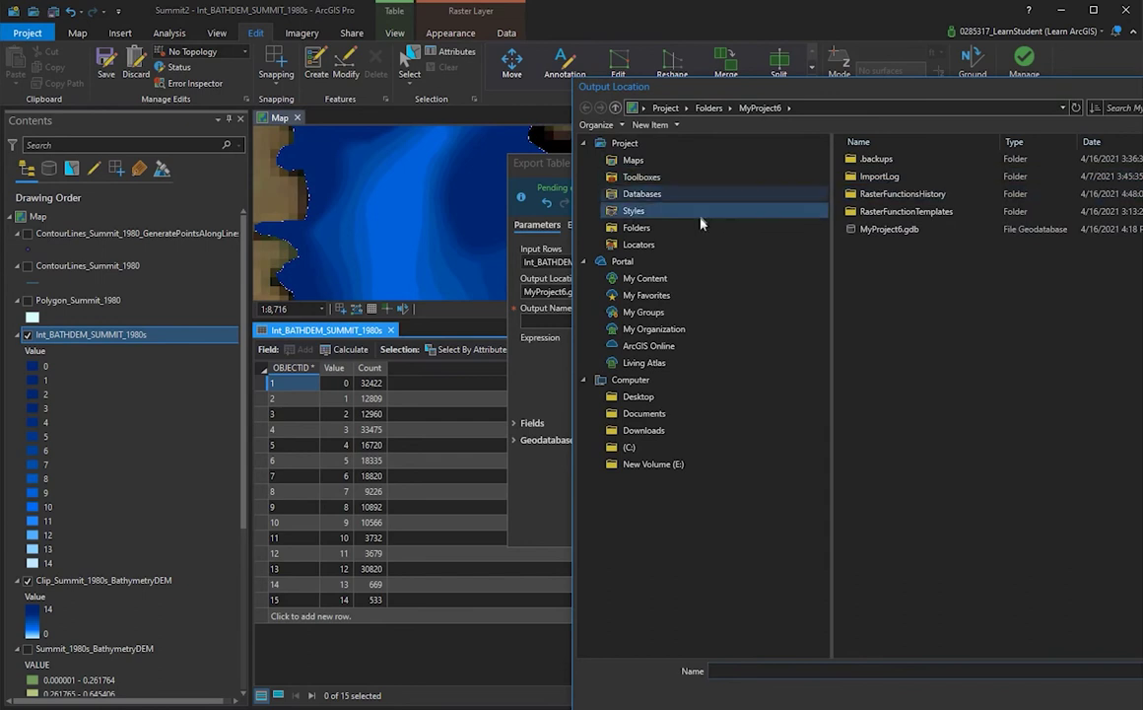
{"action": "left_click", "coordinate": [668, 398]}
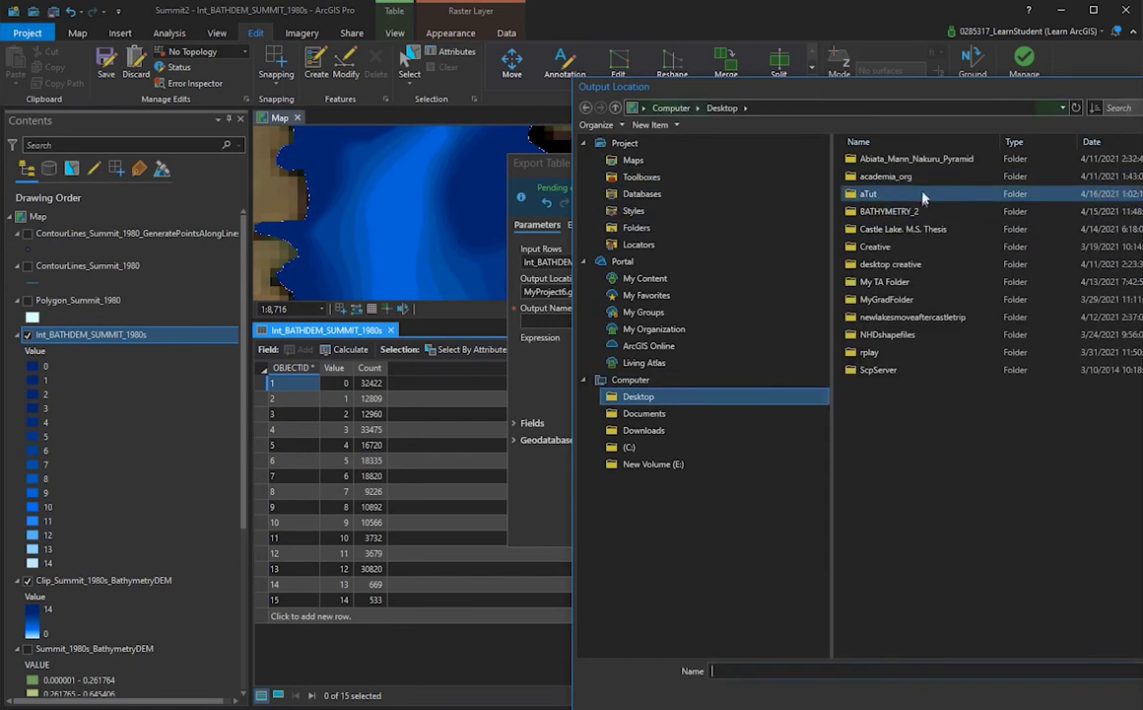
{"action": "double_click", "coordinate": [847, 192]}
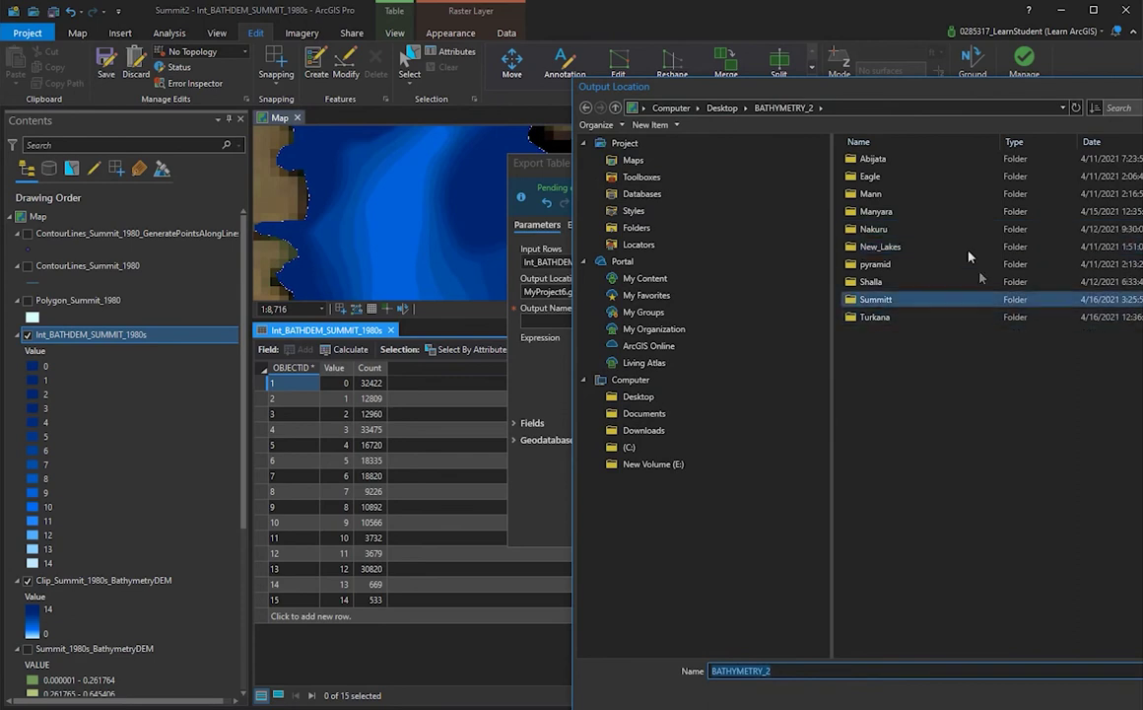
{"action": "double_click", "coordinate": [928, 302]}
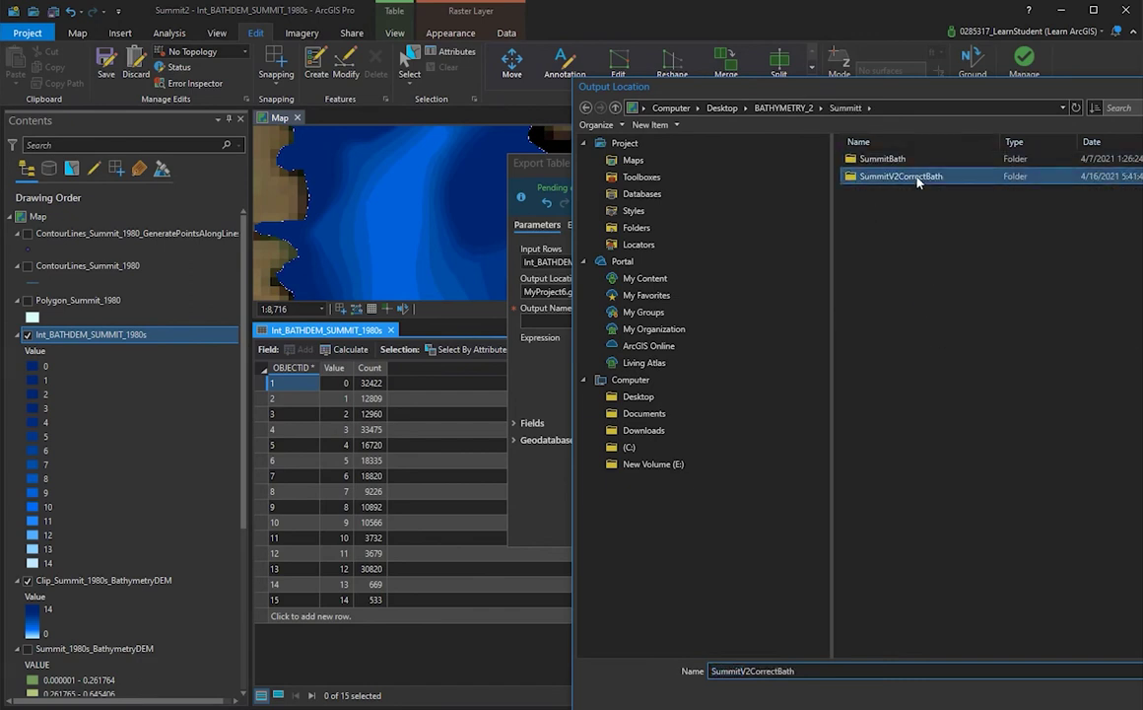
{"action": "double_click", "coordinate": [850, 177]}
- Create a folder named Export in SummitV2CorrectBath and choose it as the output location
{"action": "right_click", "coordinate": [954, 287]}
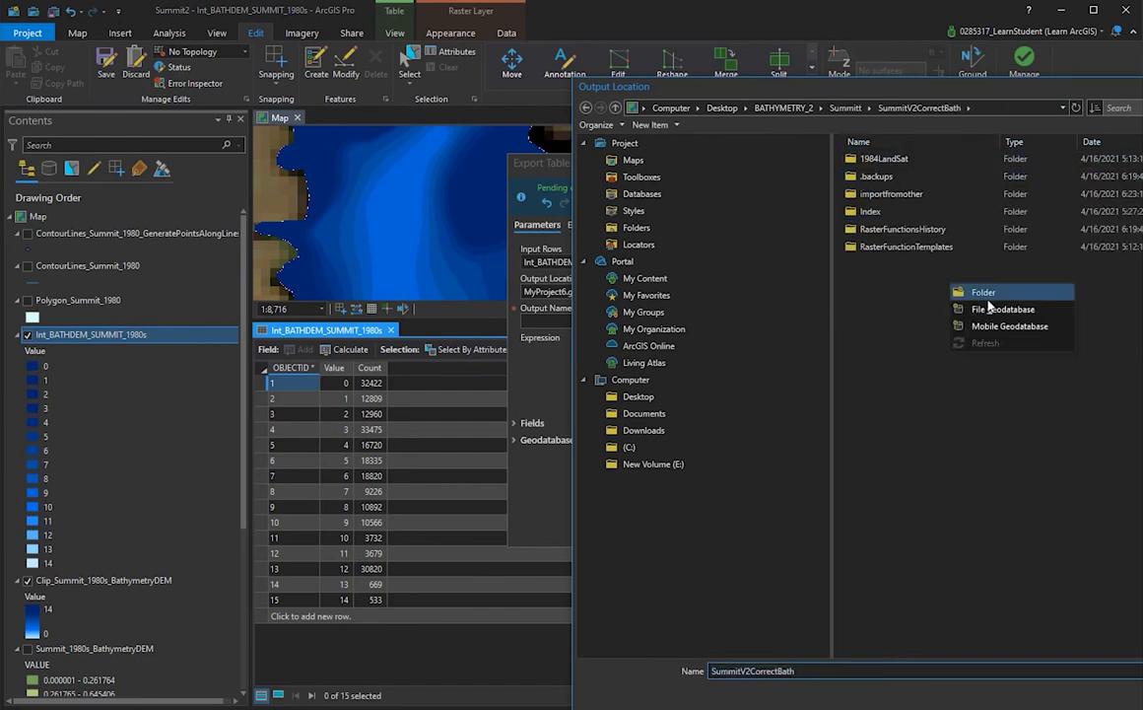
{"action": "left_click", "coordinate": [994, 295]}
{"action": "type", "text": "Export"}
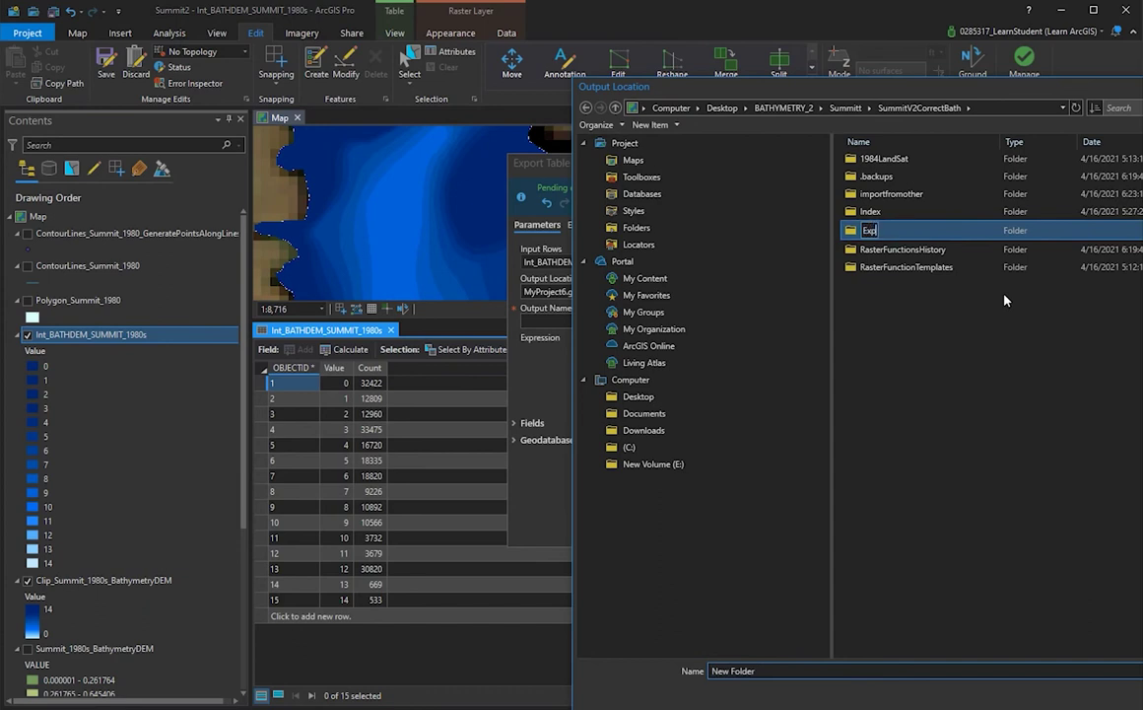
{"action": "key", "text": "Return"}
{"action": "left_click", "coordinate": [778, 229]}
{"action": "left_click", "coordinate": [1141, 694]}
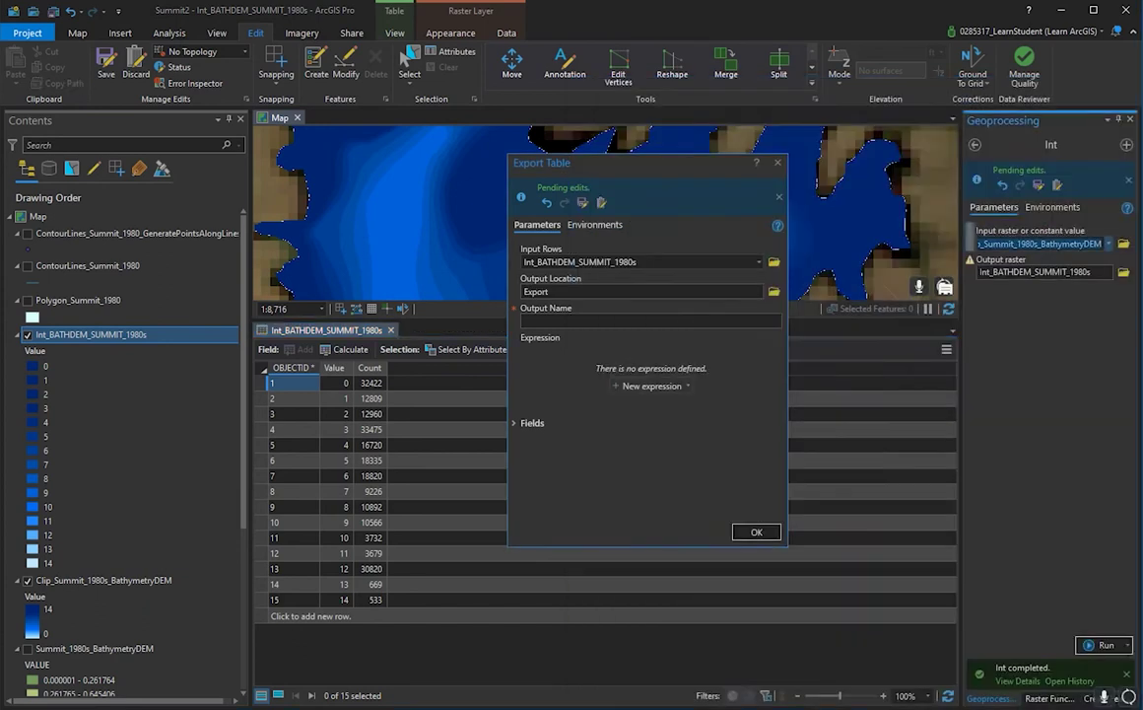
- Save the pending edits and name the output table SummitHistoricBATHDEM.csv
{"action": "left_click", "coordinate": [582, 202]}
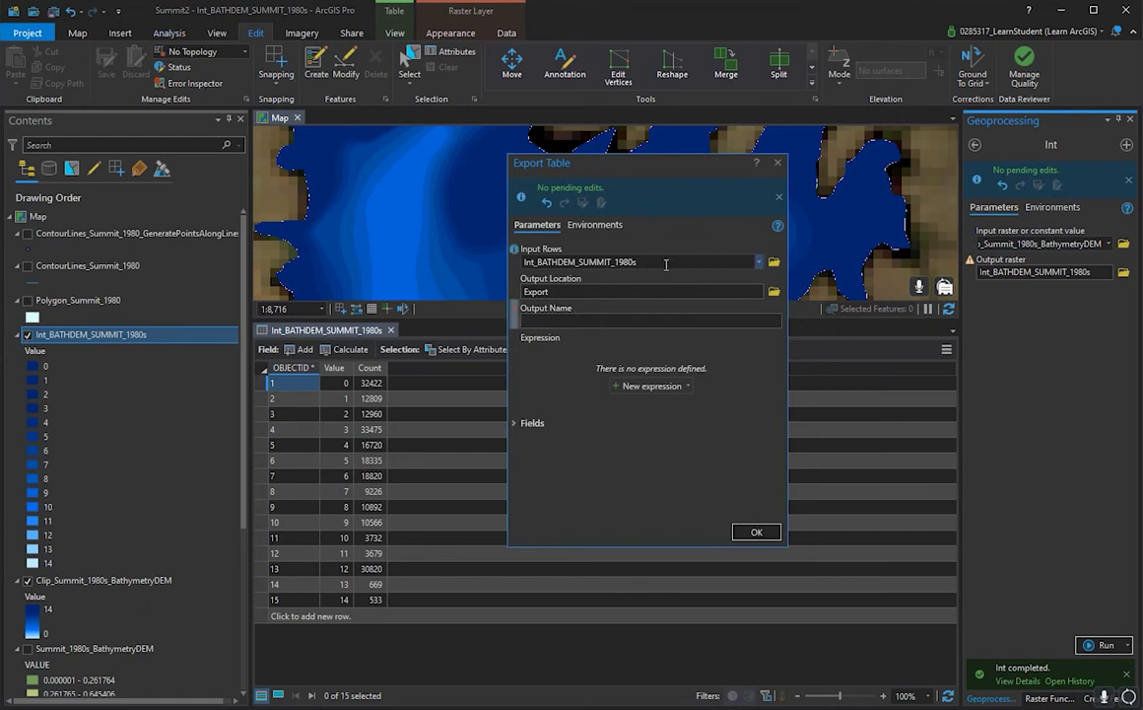
{"action": "left_click", "coordinate": [589, 319]}
{"action": "key", "text": "BackSpace"}
{"action": "key", "text": "BackSpace"}
{"action": "key", "text": "BackSpace"}
{"action": "key", "text": "BackSpace"}
{"action": "key", "text": "BackSpace"}
{"action": "key", "text": "BackSpace"}
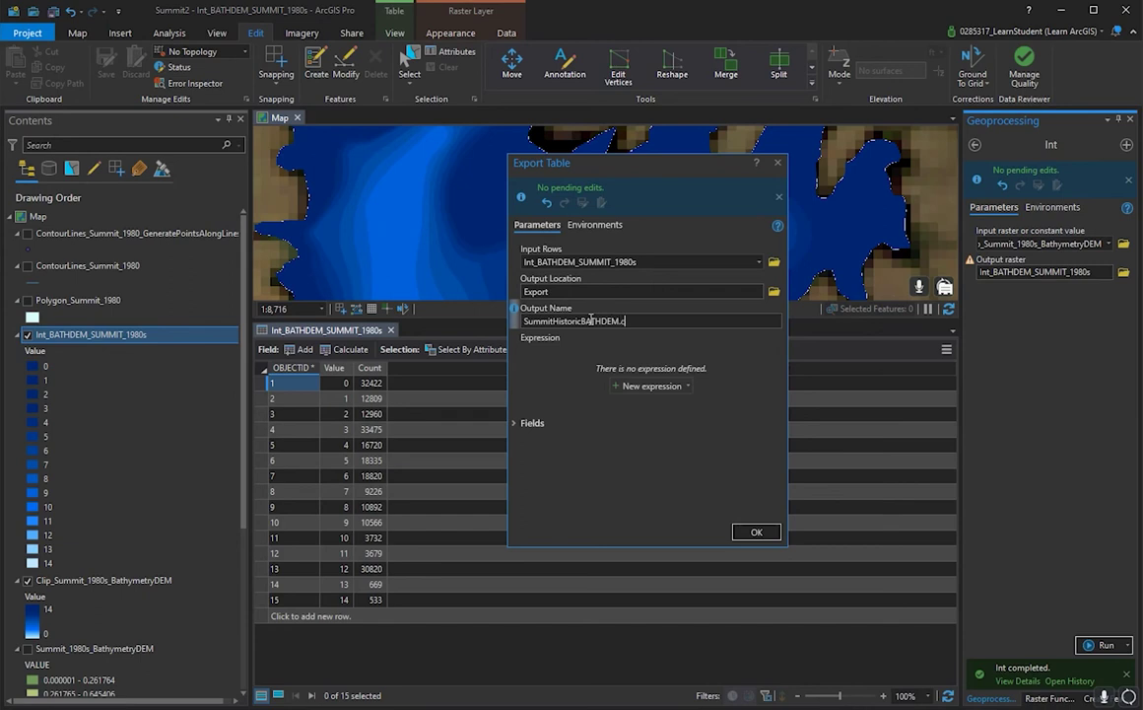
{"action": "left_click", "coordinate": [681, 325]}
{"action": "mouse_move", "coordinate": [605, 322]}
{"action": "left_mouse_down"}
{"action": "mouse_move", "coordinate": [650, 321]}
{"action": "mouse_move", "coordinate": [620, 326]}
{"action": "left_mouse_up"}
{"action": "left_click", "coordinate": [652, 321]}
- Run the table export and select SummitHistoricBATHDEM.csv among the map's standalone tables
{"action": "left_click", "coordinate": [756, 533]}
{"action": "left_click", "coordinate": [755, 532]}
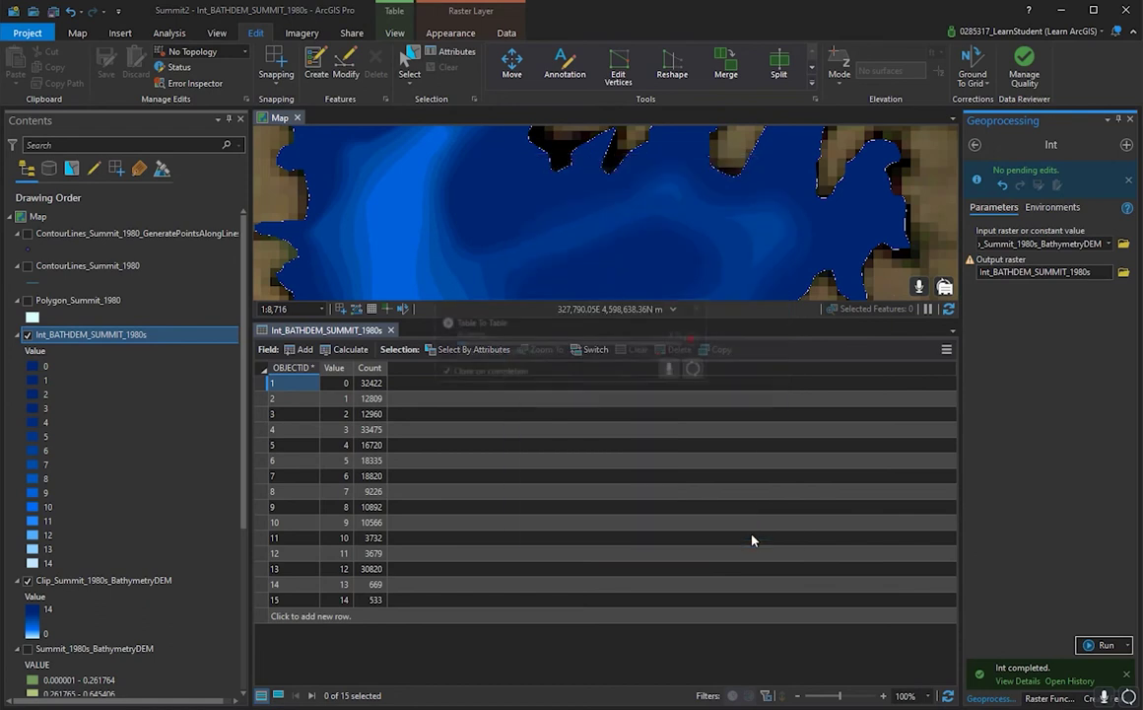
{"action": "scroll", "coordinate": [109, 378], "scroll_direction": "down", "scroll_amount": 5}
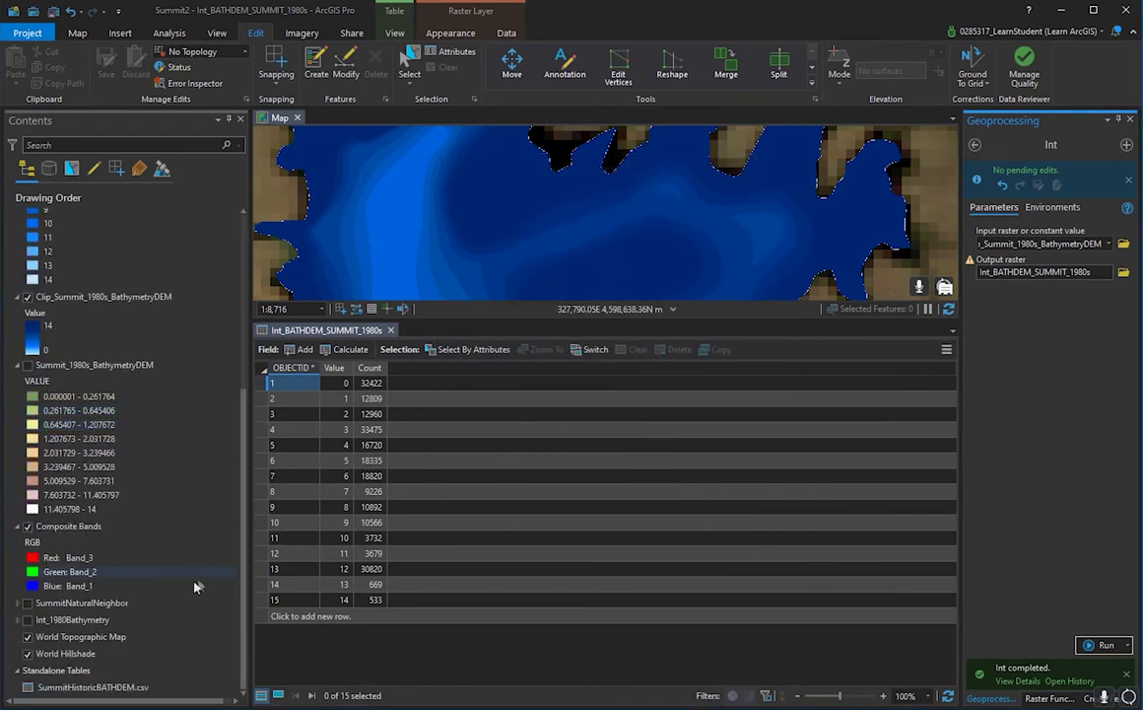
{"action": "left_click", "coordinate": [100, 688]}
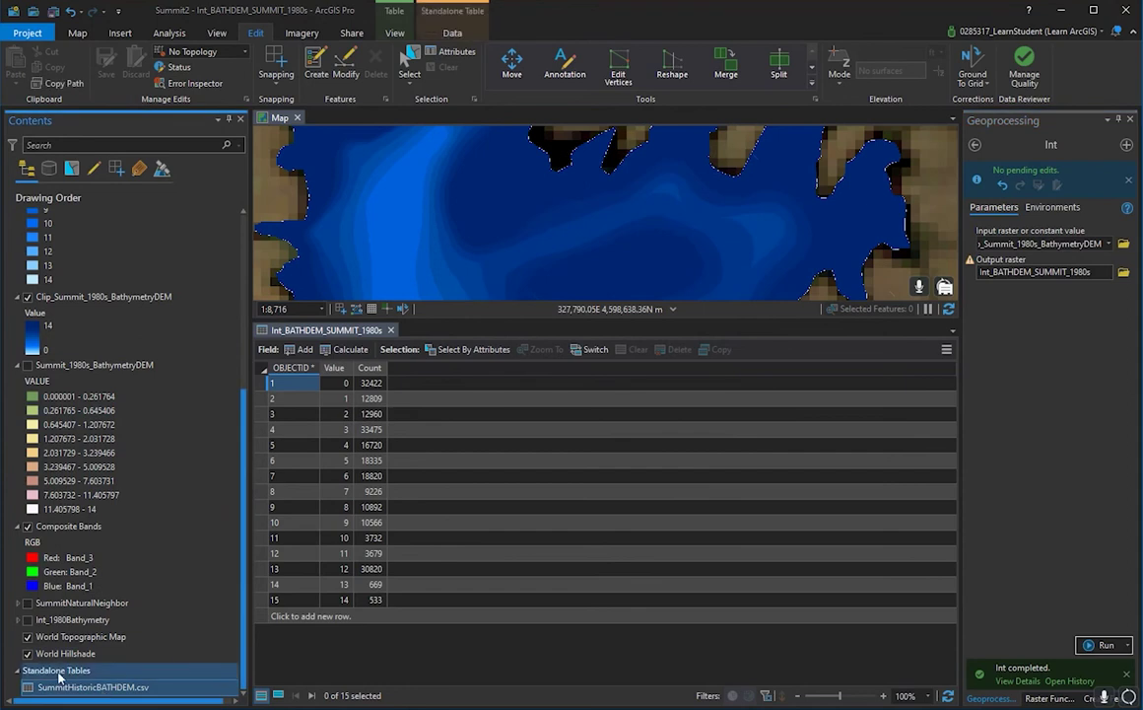
{"action": "scroll", "coordinate": [60, 681], "scroll_direction": "up", "scroll_amount": 1}
{"action": "scroll", "coordinate": [62, 688], "scroll_direction": "down", "scroll_amount": 1}
{"action": "scroll", "coordinate": [63, 690], "scroll_direction": "up", "scroll_amount": 1}
{"action": "scroll", "coordinate": [64, 690], "scroll_direction": "down", "scroll_amount": 1}
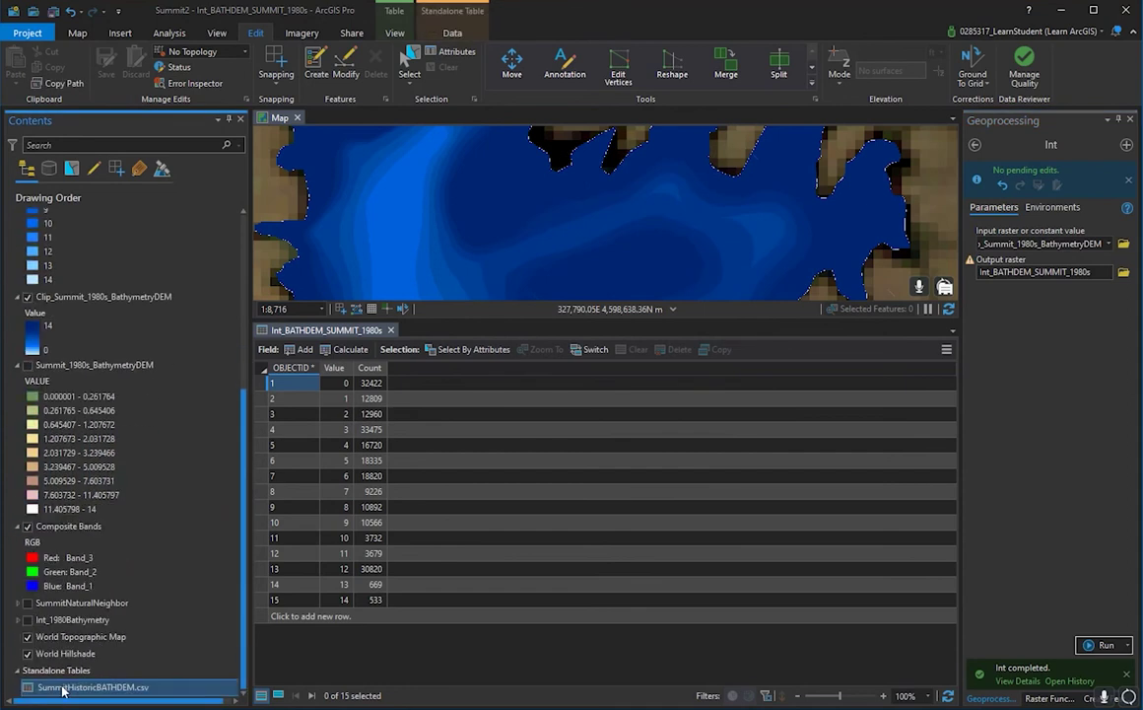
- Examine the integer raster across the lake, shrinking the attribute table to enlarge the map view
{"action": "scroll", "coordinate": [119, 592], "scroll_direction": "up", "scroll_amount": 5}
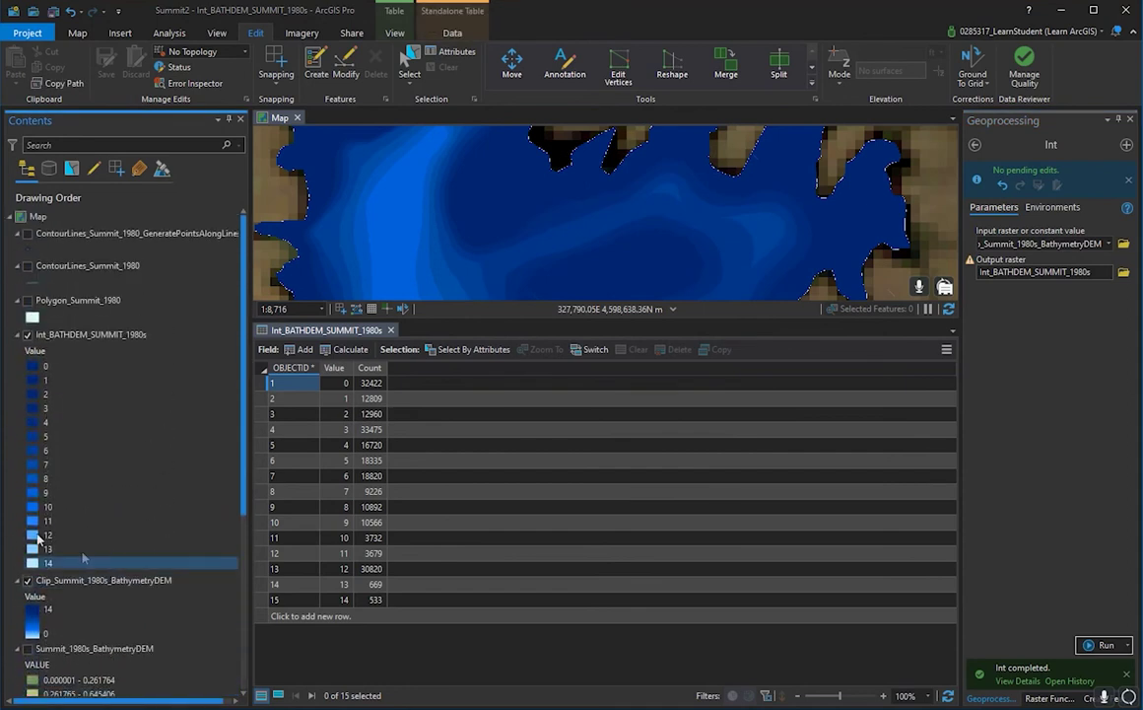
{"action": "scroll", "coordinate": [512, 276], "scroll_direction": "down", "scroll_amount": 8}
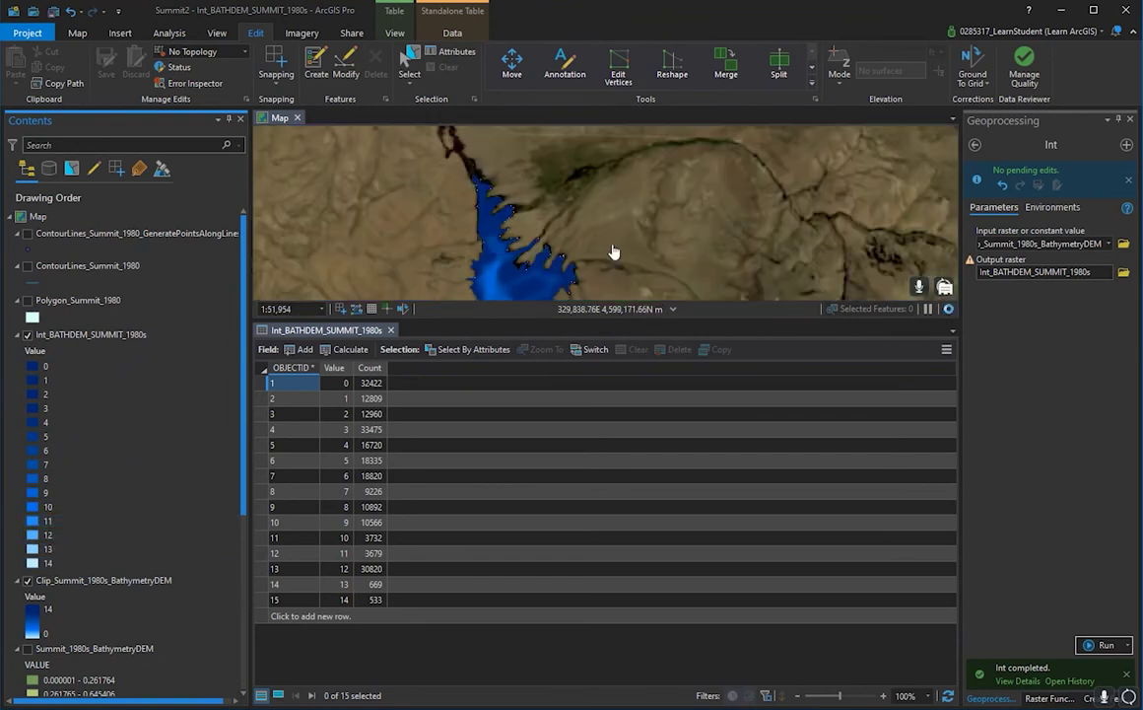
{"action": "left_click_drag", "start_coordinate": [615, 253], "coordinate": [631, 193]}
{"action": "scroll", "coordinate": [212, 512], "scroll_direction": "down", "scroll_amount": 6}
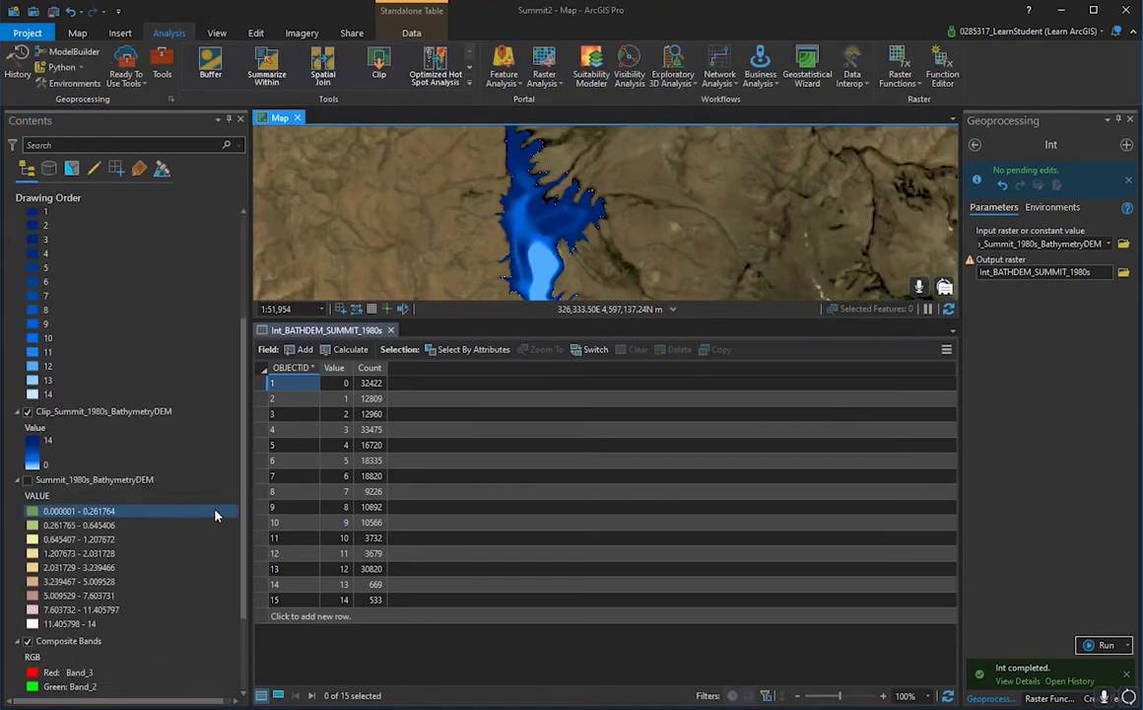
{"action": "scroll", "coordinate": [602, 238], "scroll_direction": "up", "scroll_amount": 8}
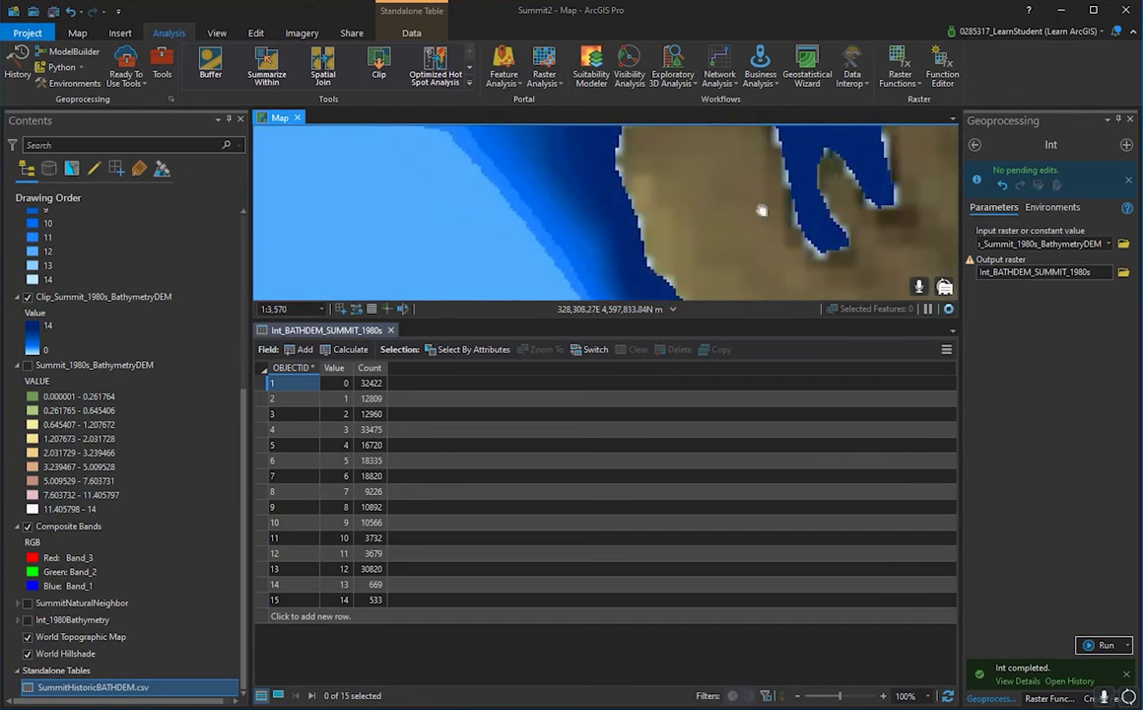
{"action": "scroll", "coordinate": [656, 248], "scroll_direction": "down", "scroll_amount": 4}
{"action": "left_click_drag", "start_coordinate": [658, 248], "coordinate": [750, 237]}
{"action": "left_click_drag", "start_coordinate": [629, 202], "coordinate": [574, 361]}
{"action": "left_click_drag", "start_coordinate": [586, 154], "coordinate": [577, 47]}
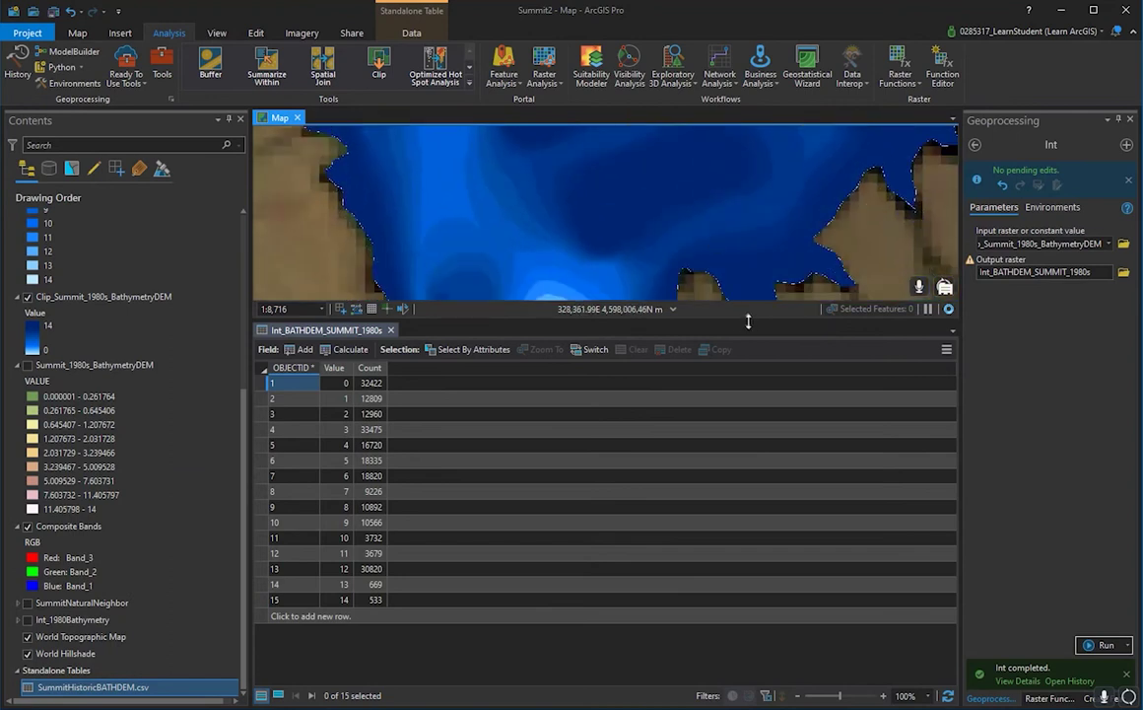
{"action": "left_click_drag", "start_coordinate": [757, 320], "coordinate": [766, 458]}
{"action": "left_click_drag", "start_coordinate": [701, 291], "coordinate": [601, 307]}
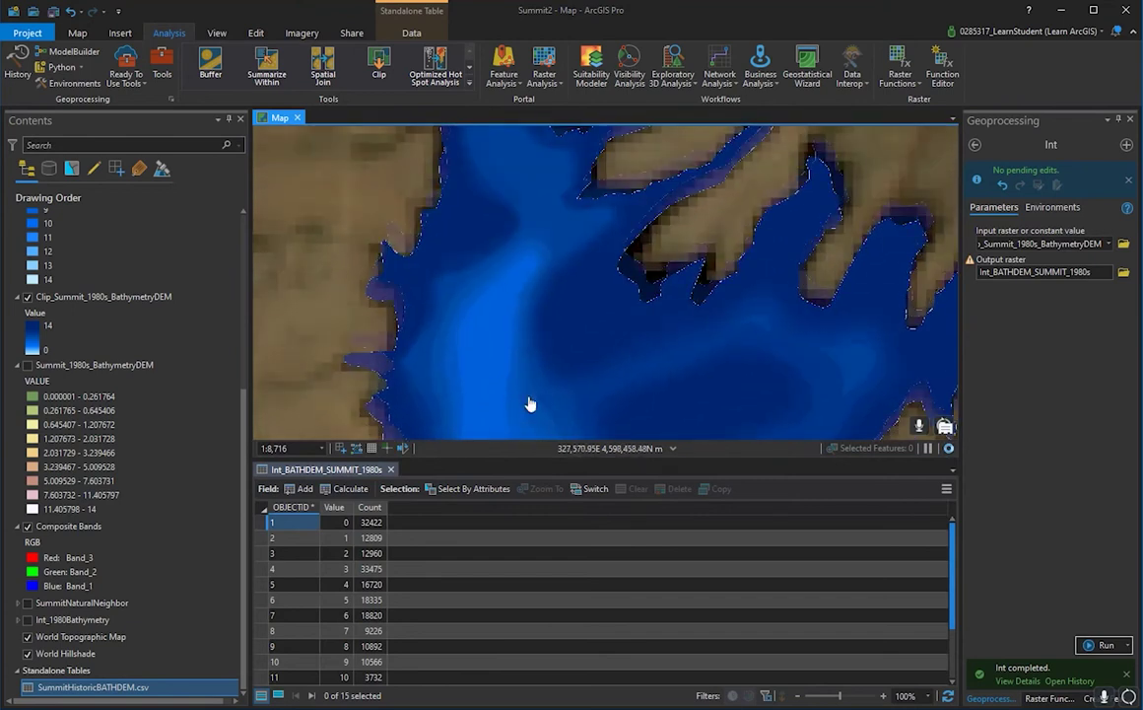
{"action": "left_click", "coordinate": [174, 299]}
{"action": "right_click", "coordinate": [174, 299]}
{"action": "right_click", "coordinate": [112, 300]}
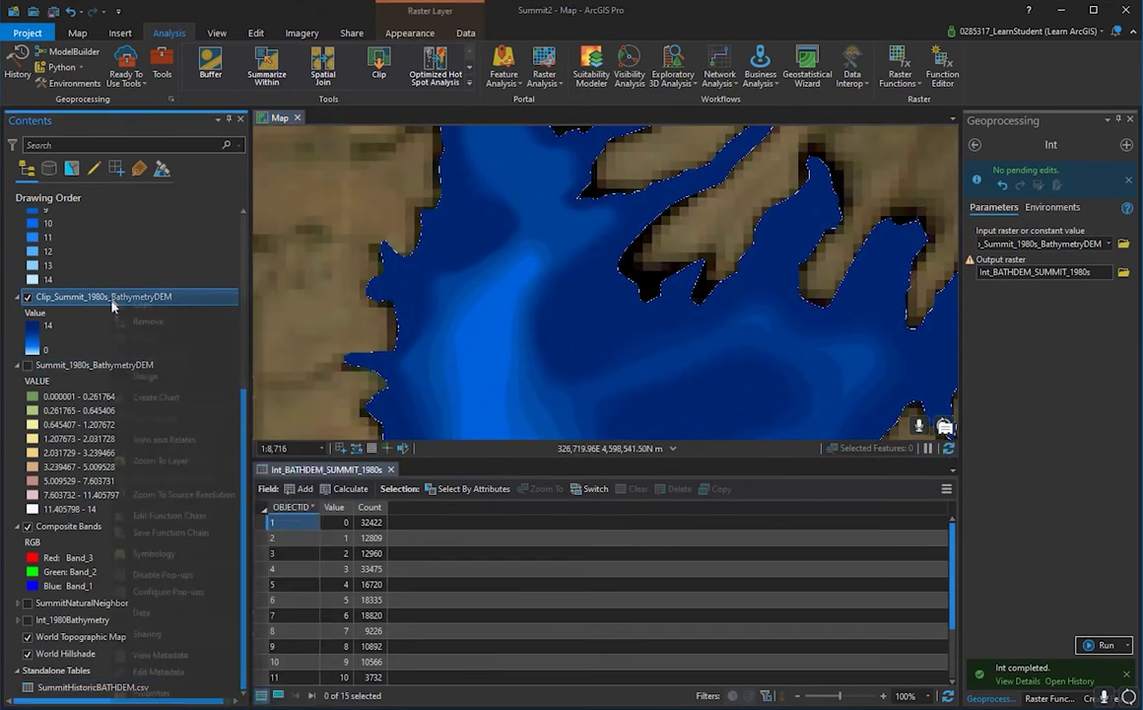
{"action": "left_click", "coordinate": [112, 300]}
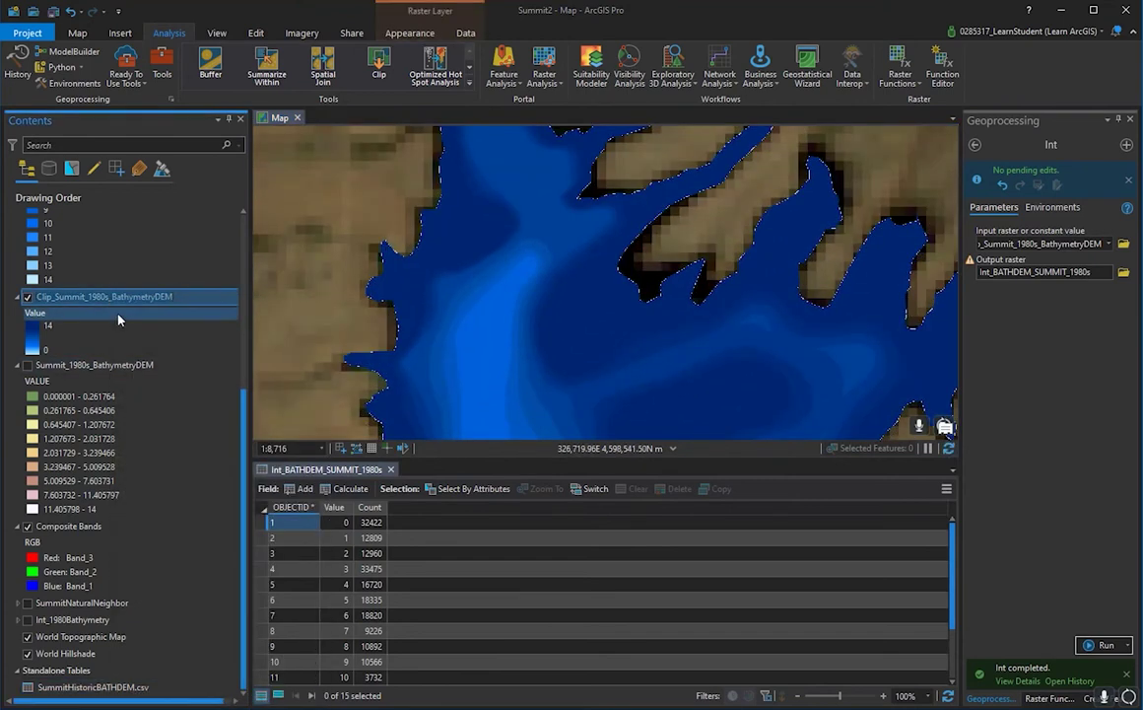
{"action": "right_click", "coordinate": [211, 300]}
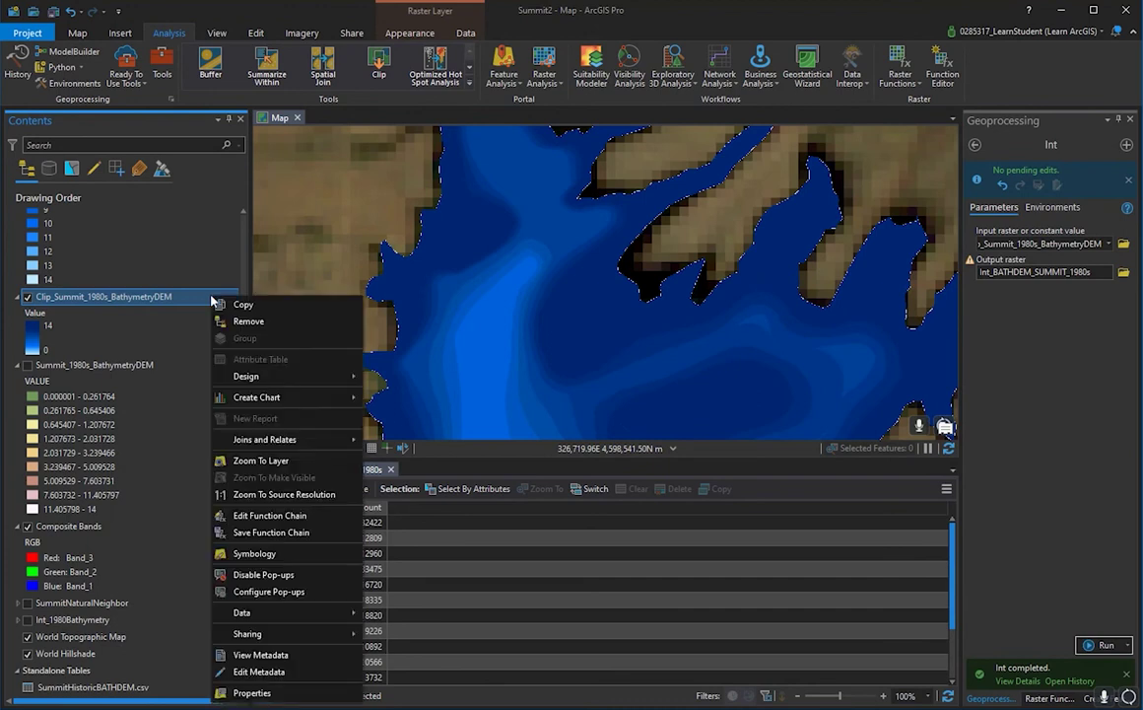
{"action": "left_click", "coordinate": [144, 367]}
{"action": "scroll", "coordinate": [140, 347], "scroll_direction": "up", "scroll_amount": 5}
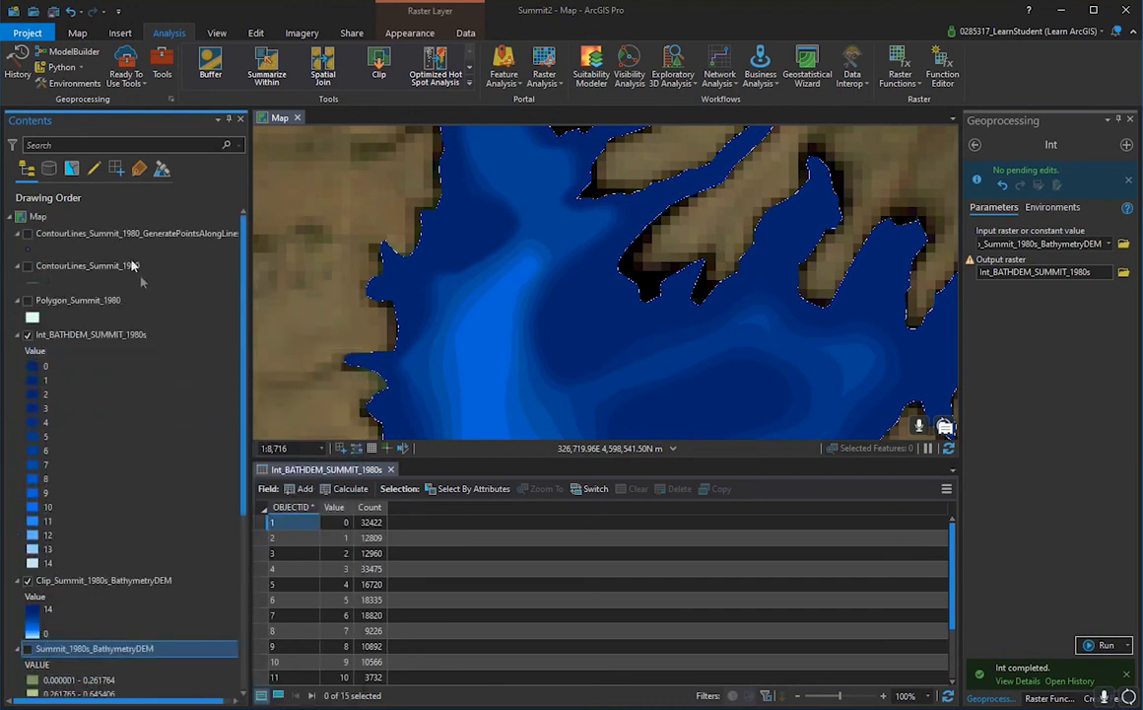
- Select the ContourLines_Summit_1980 layer and make it visible on the map
{"action": "left_click", "coordinate": [133, 266]}
{"action": "right_click", "coordinate": [137, 266]}
{"action": "left_click", "coordinate": [28, 266]}
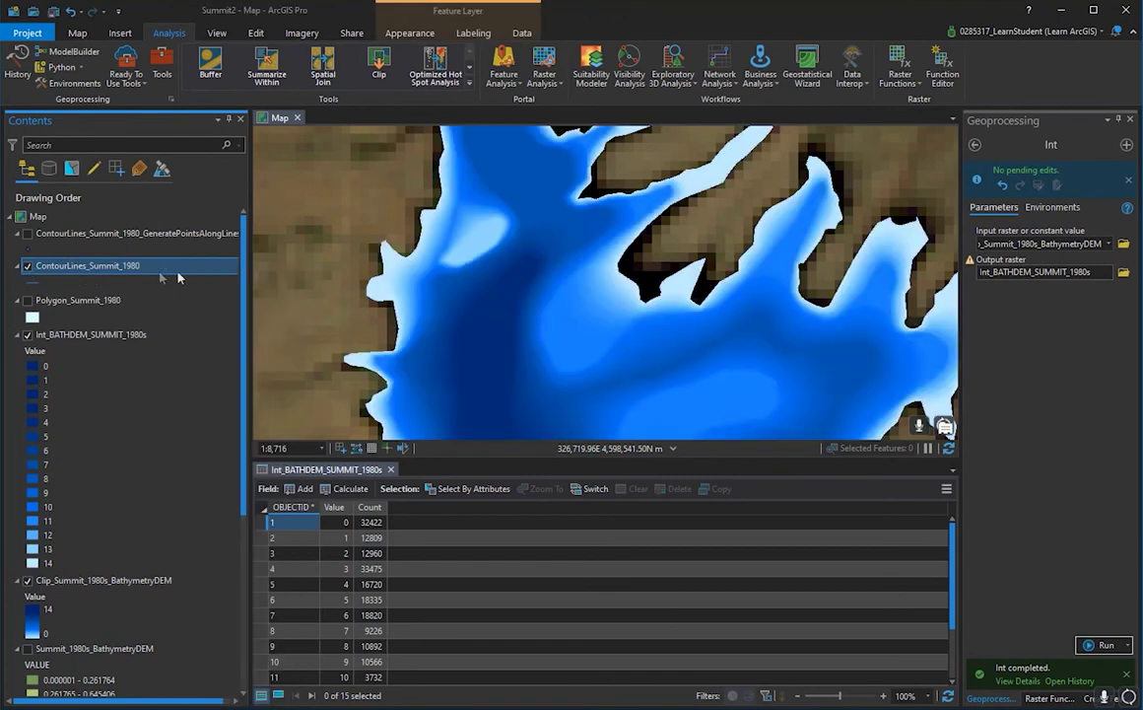
- Export the ContourLines_Summit_1980 features to MyProject6.gdb with the output name contourlines
{"action": "right_click", "coordinate": [181, 273]}
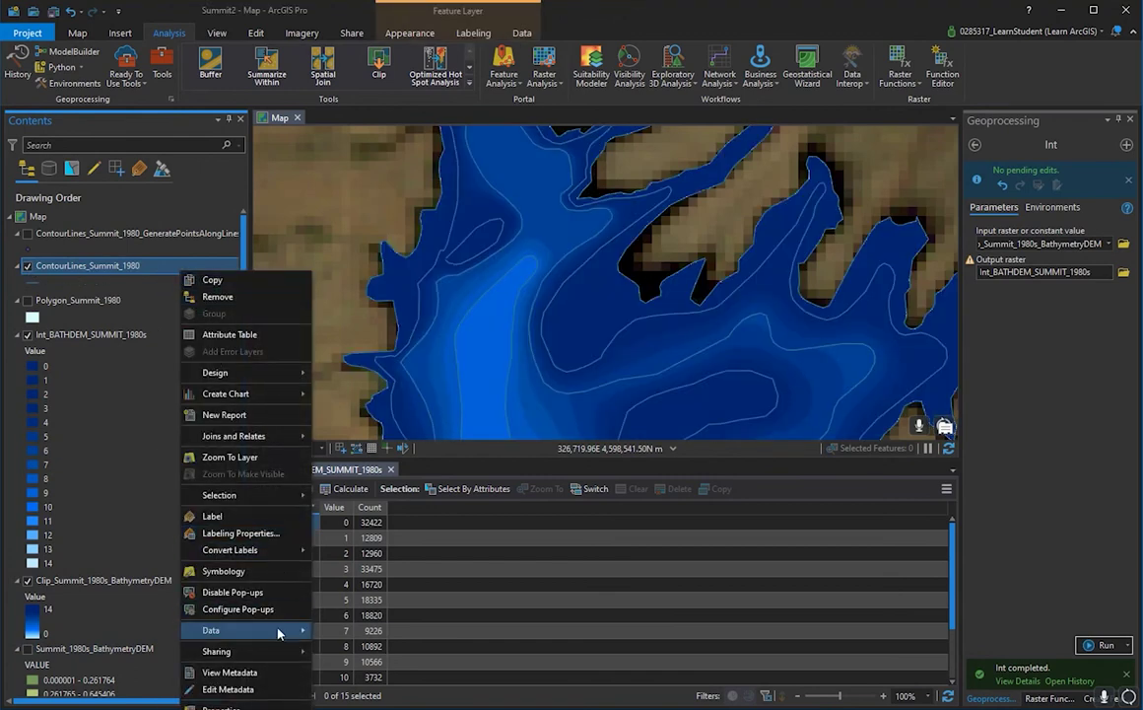
{"action": "mouse_move", "coordinate": [280, 633]}
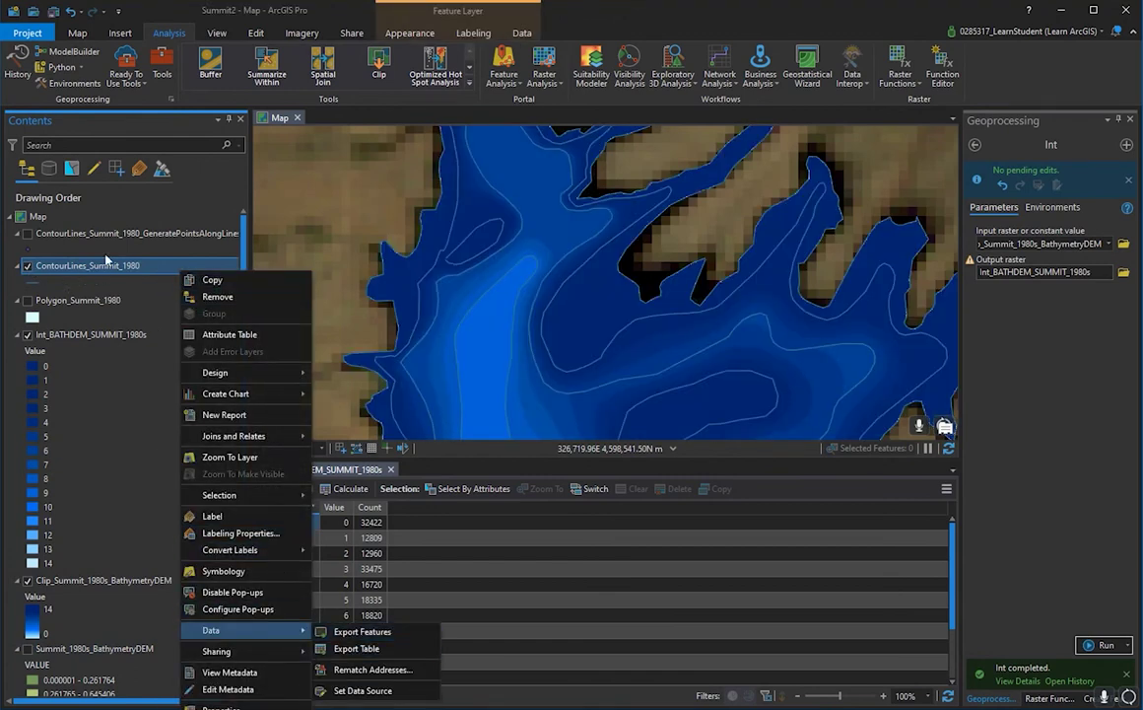
{"action": "left_click", "coordinate": [365, 632]}
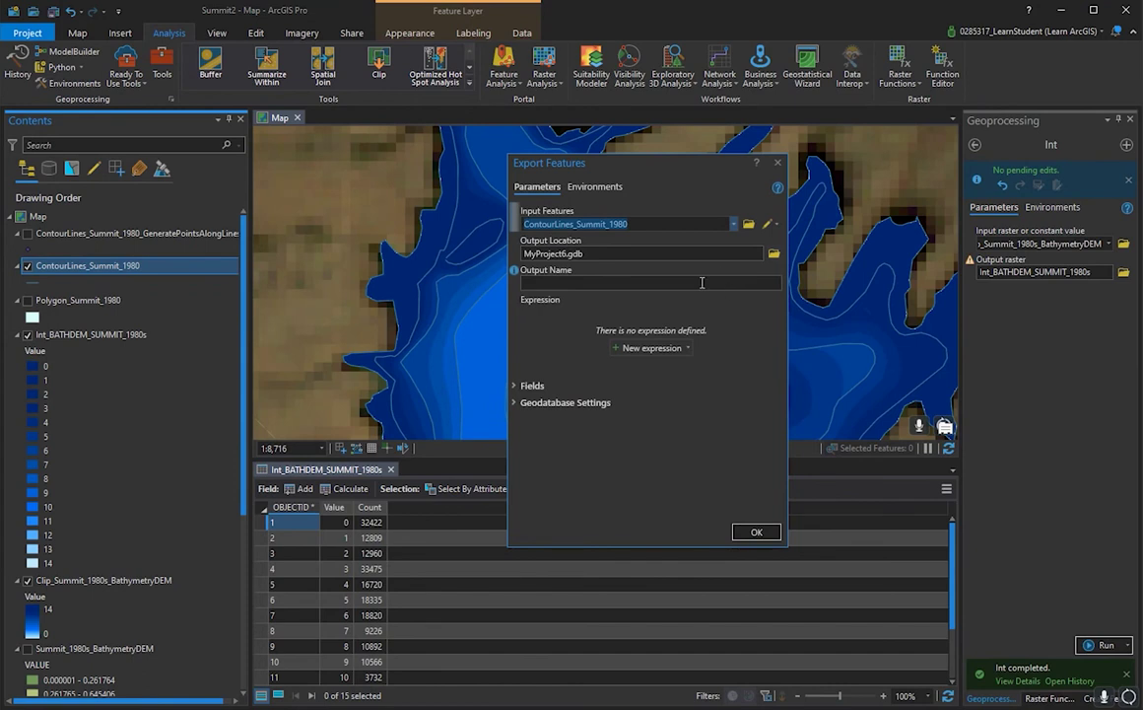
{"action": "left_click", "coordinate": [646, 281]}
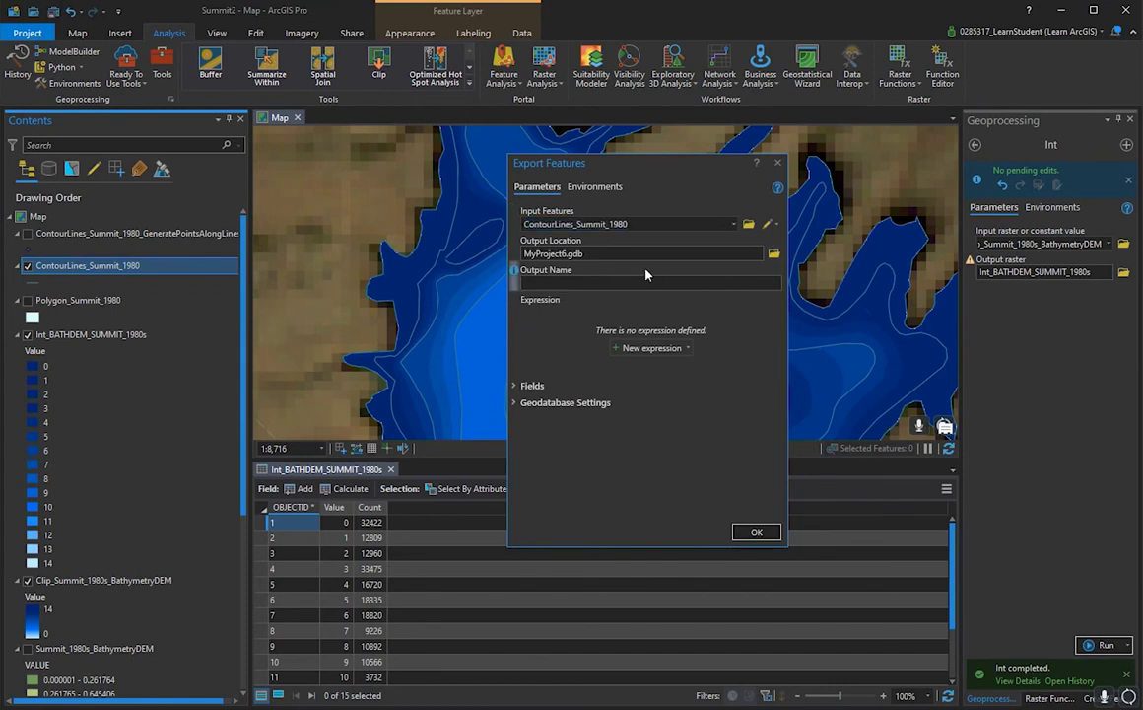
{"action": "type", "text": "contourlines"}
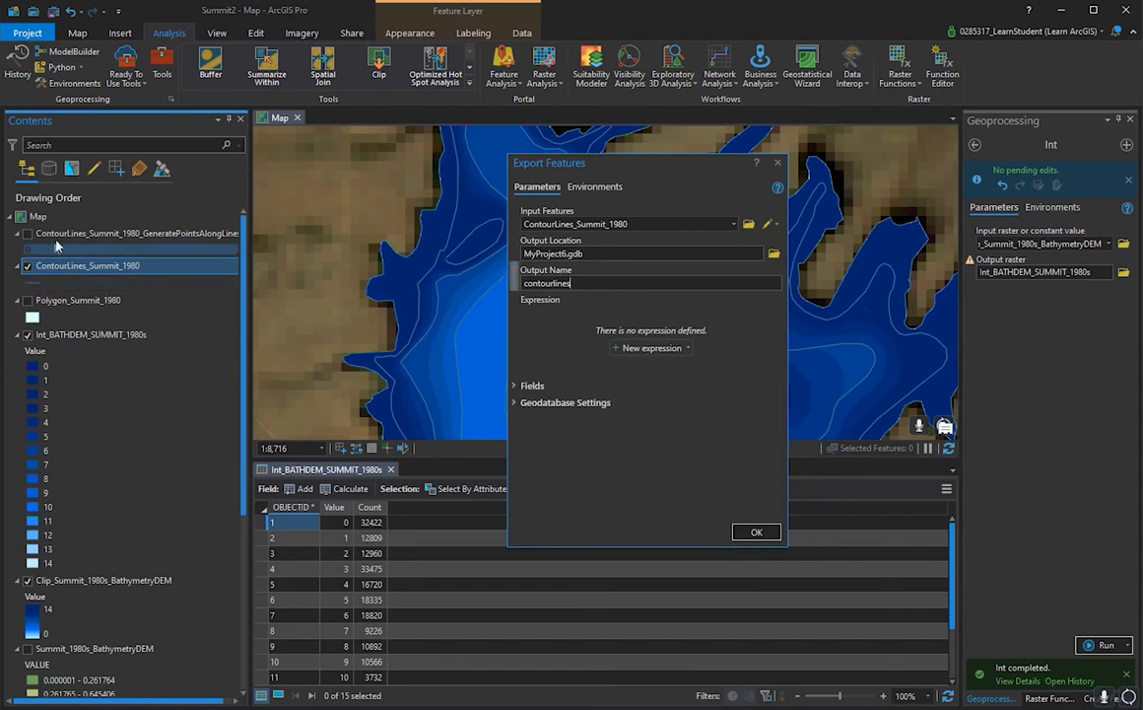
{"action": "left_click", "coordinate": [756, 531]}
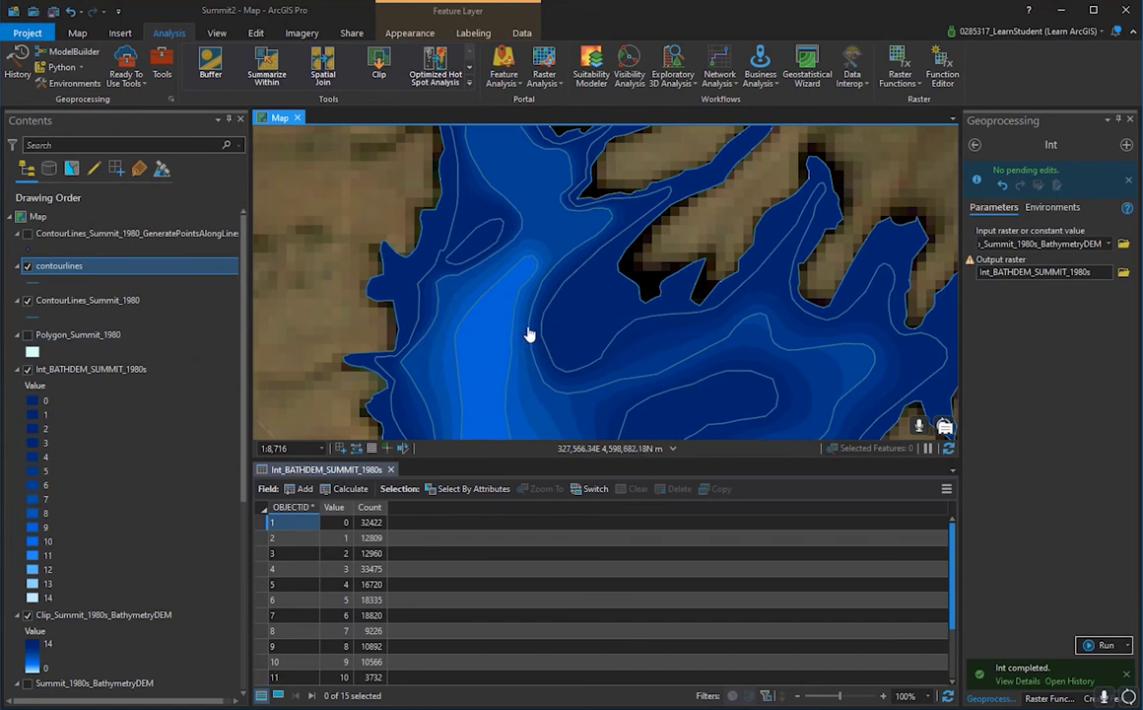
- Inspect the contour lines on the map and open the raster export settings for Int_BATHDEM_SUMMIT_1980s
{"action": "left_click_drag", "start_coordinate": [464, 303], "coordinate": [569, 221]}
{"action": "scroll", "coordinate": [416, 281], "scroll_direction": "up", "scroll_amount": 1}
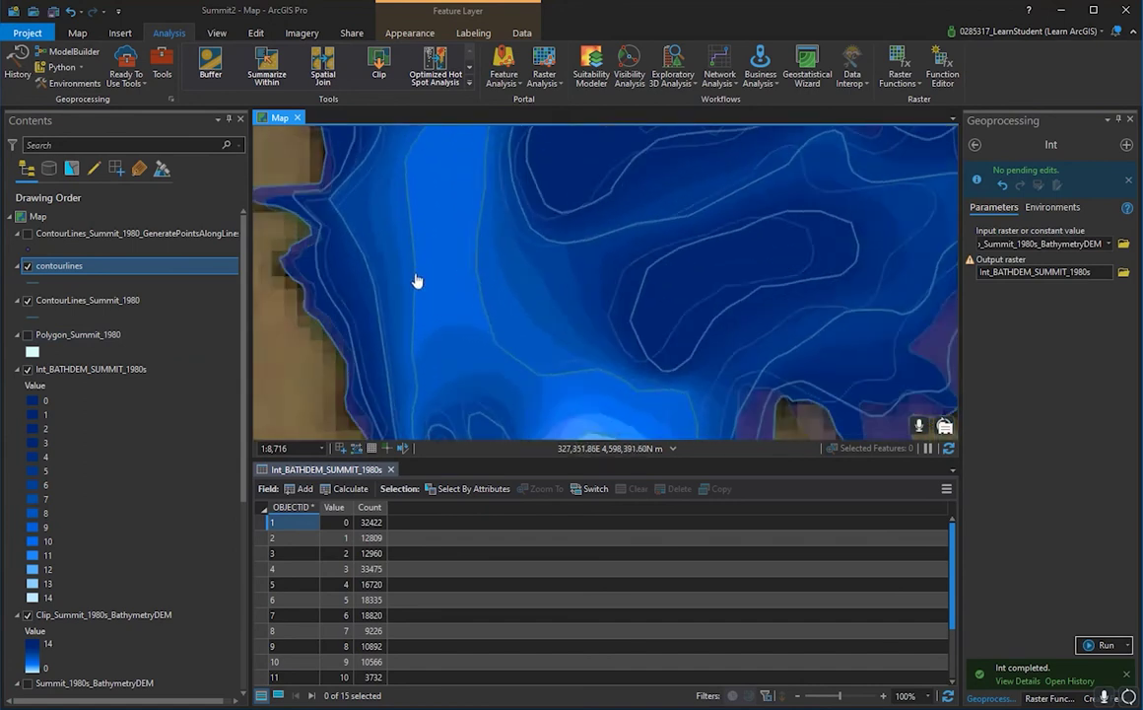
{"action": "scroll", "coordinate": [424, 283], "scroll_direction": "down", "scroll_amount": 1}
{"action": "left_click_drag", "start_coordinate": [493, 311], "coordinate": [526, 332]}
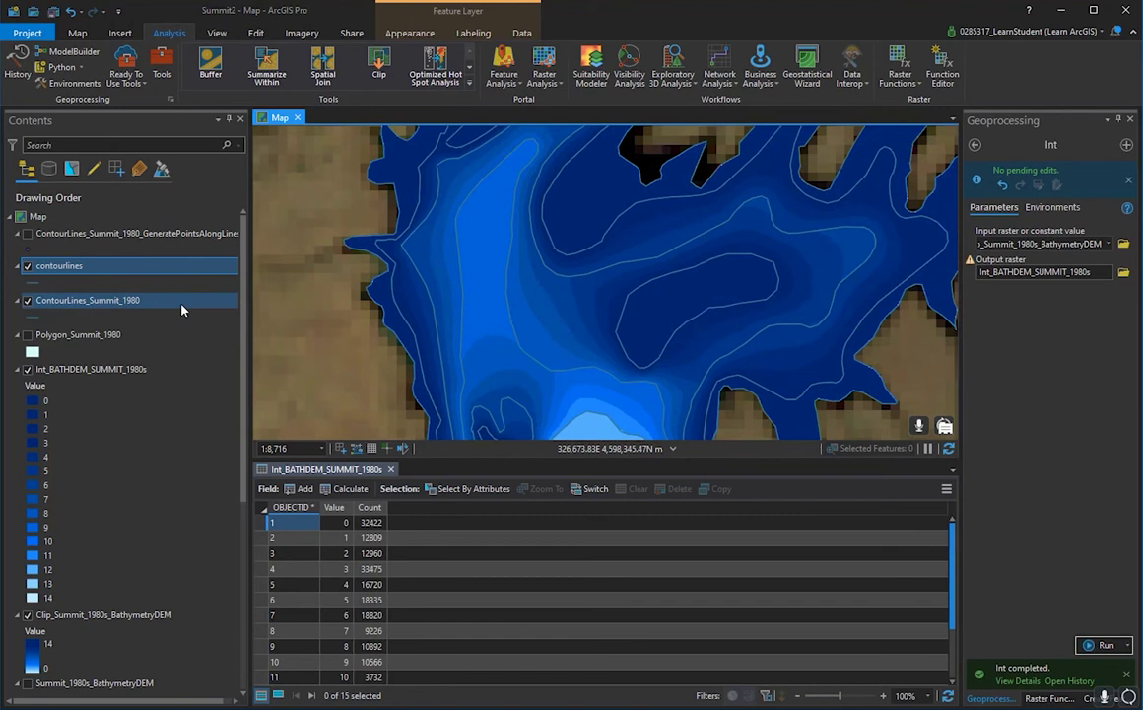
{"action": "right_click", "coordinate": [139, 371]}
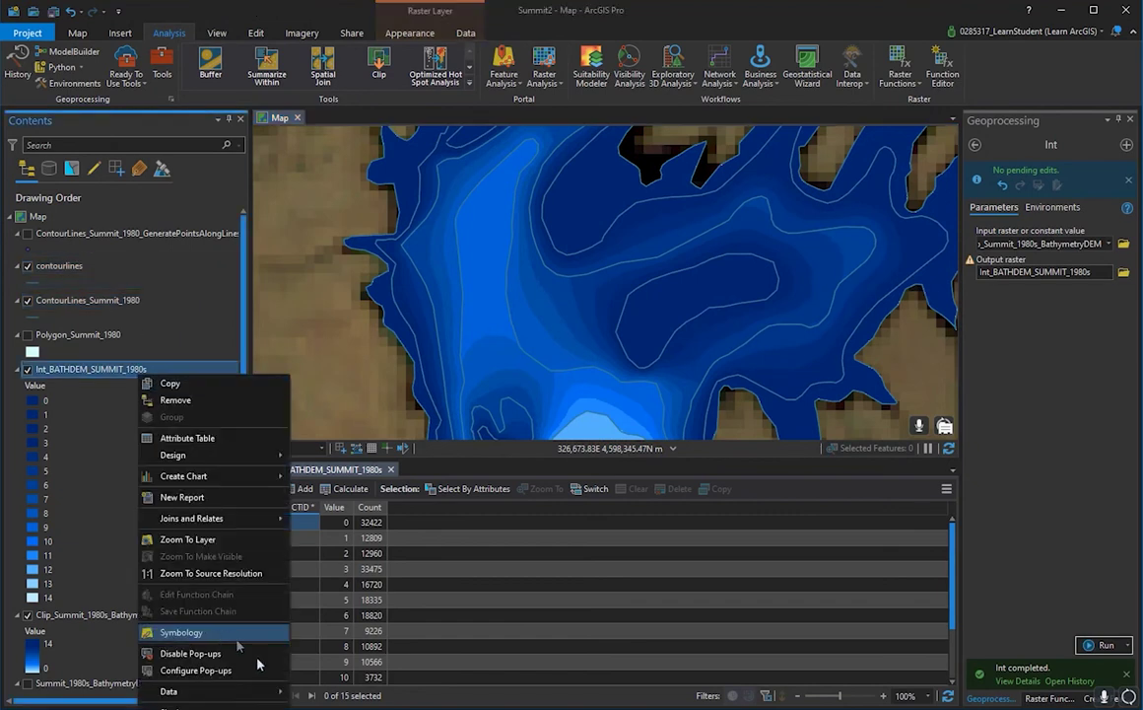
{"action": "mouse_move", "coordinate": [226, 691]}
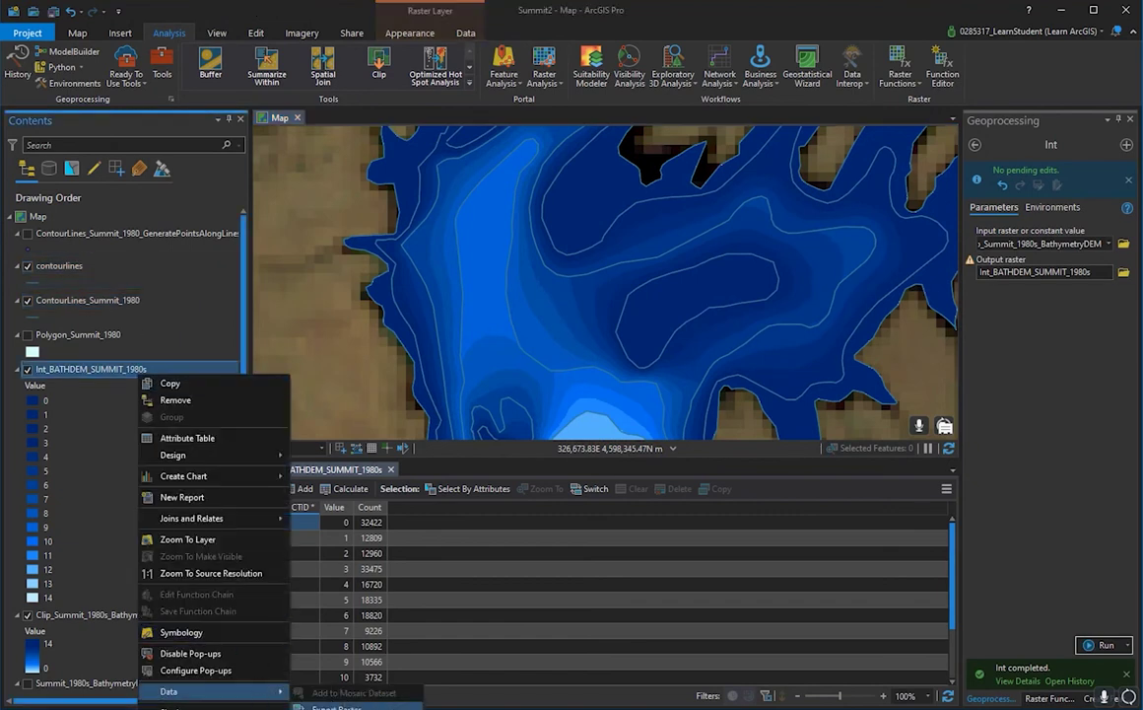
{"action": "left_click", "coordinate": [345, 705]}
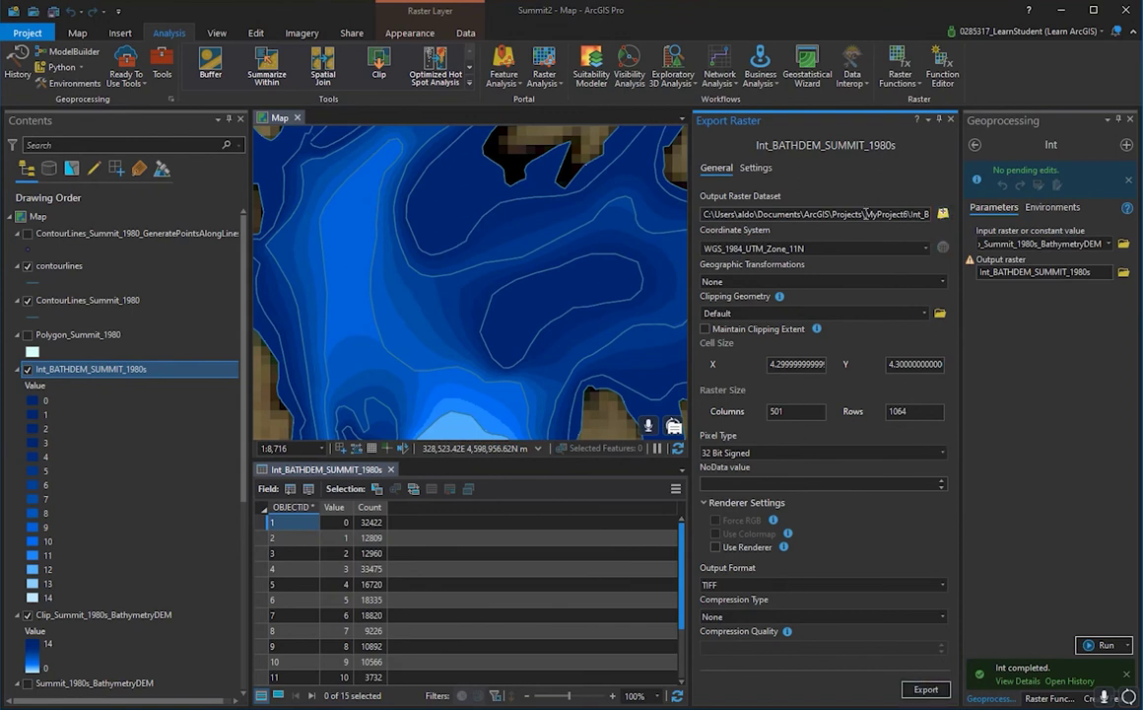
- Review the raster export's output path, format, compression and additional settings, and close it without exporting
{"action": "left_click_drag", "start_coordinate": [866, 214], "coordinate": [930, 213]}
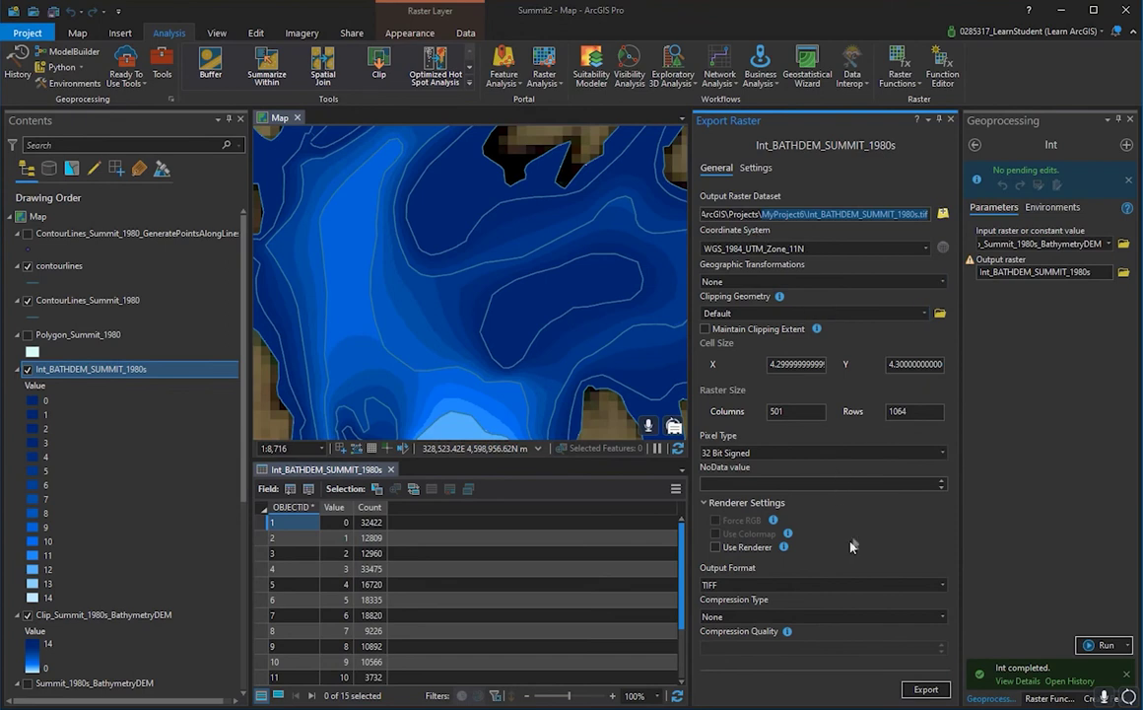
{"action": "left_click", "coordinate": [863, 588]}
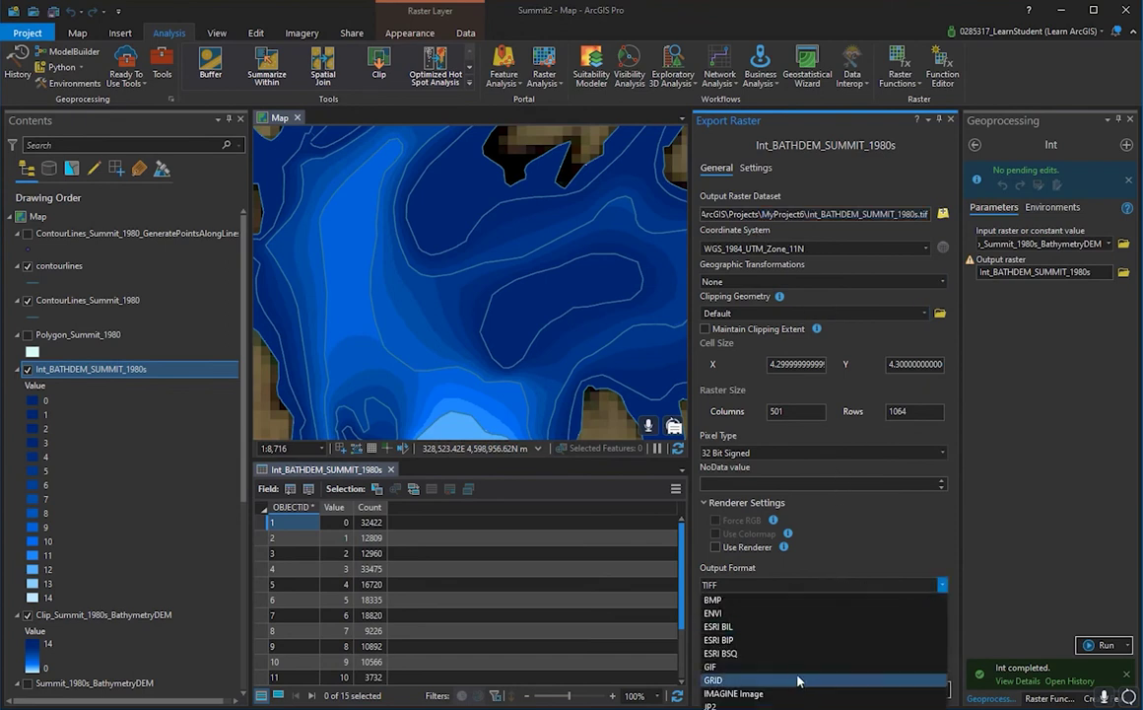
{"action": "left_click", "coordinate": [863, 584]}
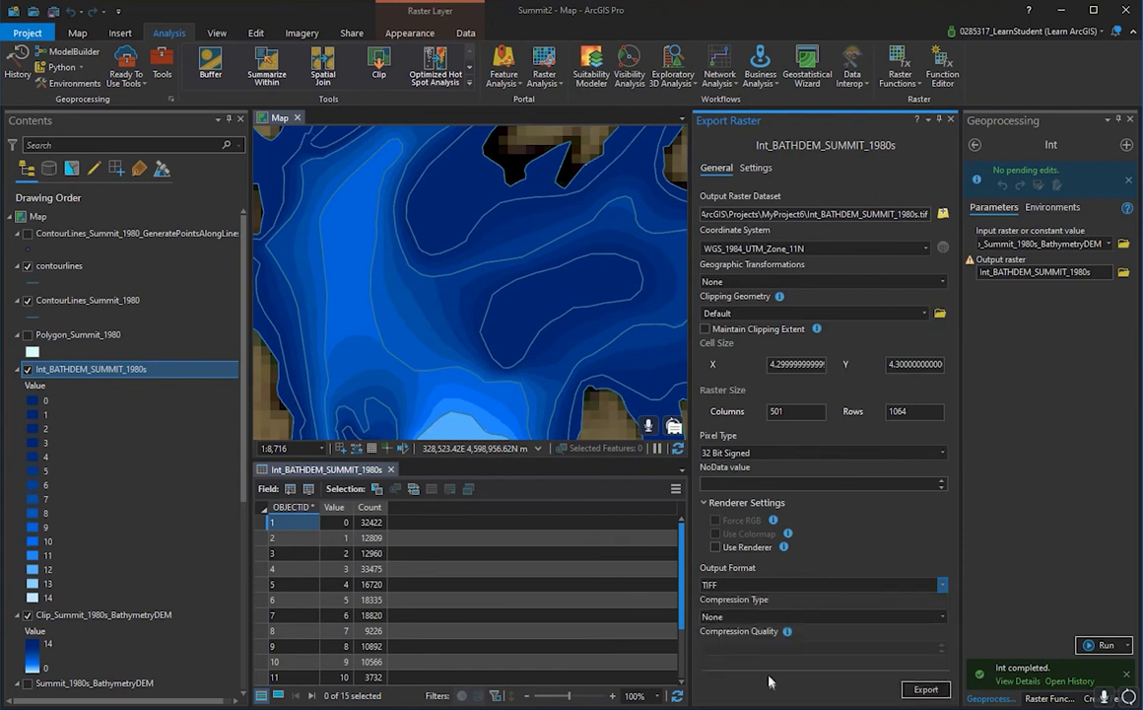
{"action": "left_click", "coordinate": [863, 616]}
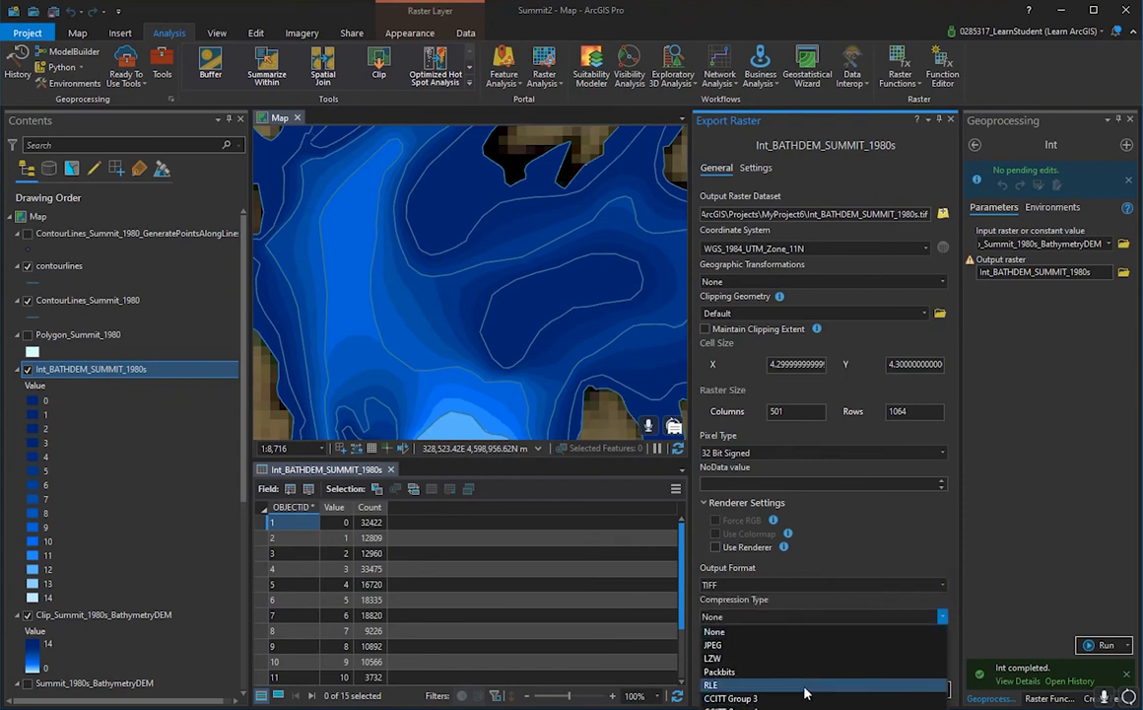
{"action": "left_click", "coordinate": [862, 546]}
{"action": "left_click", "coordinate": [756, 167]}
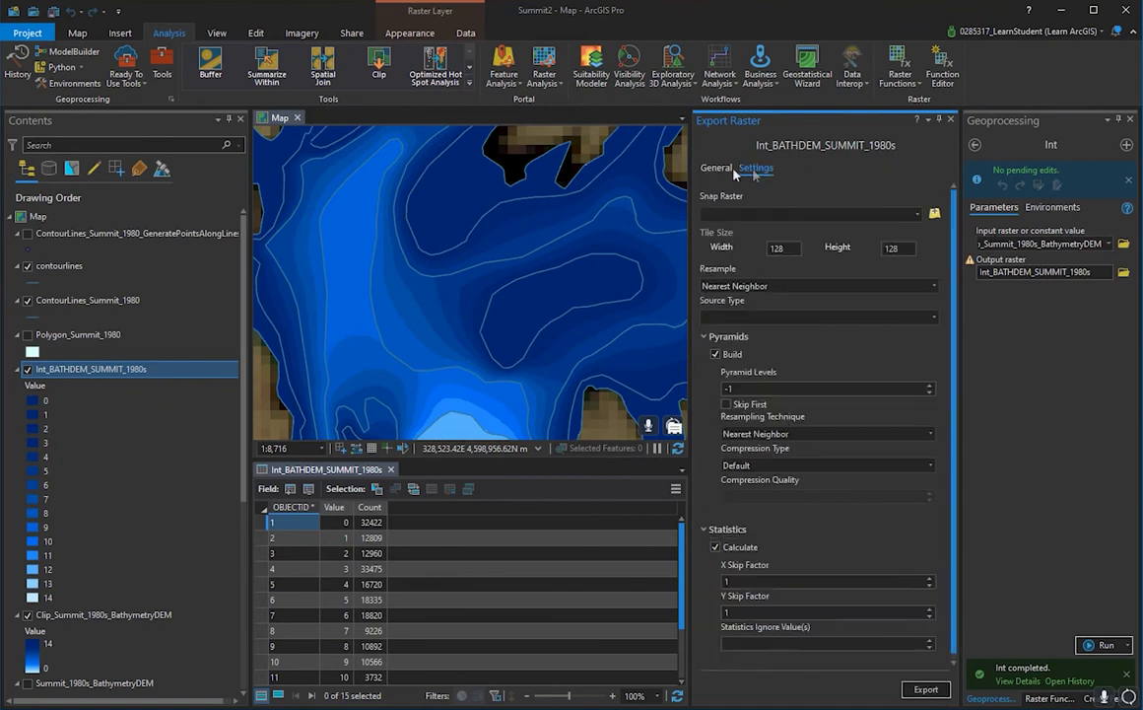
{"action": "left_click", "coordinate": [716, 167]}
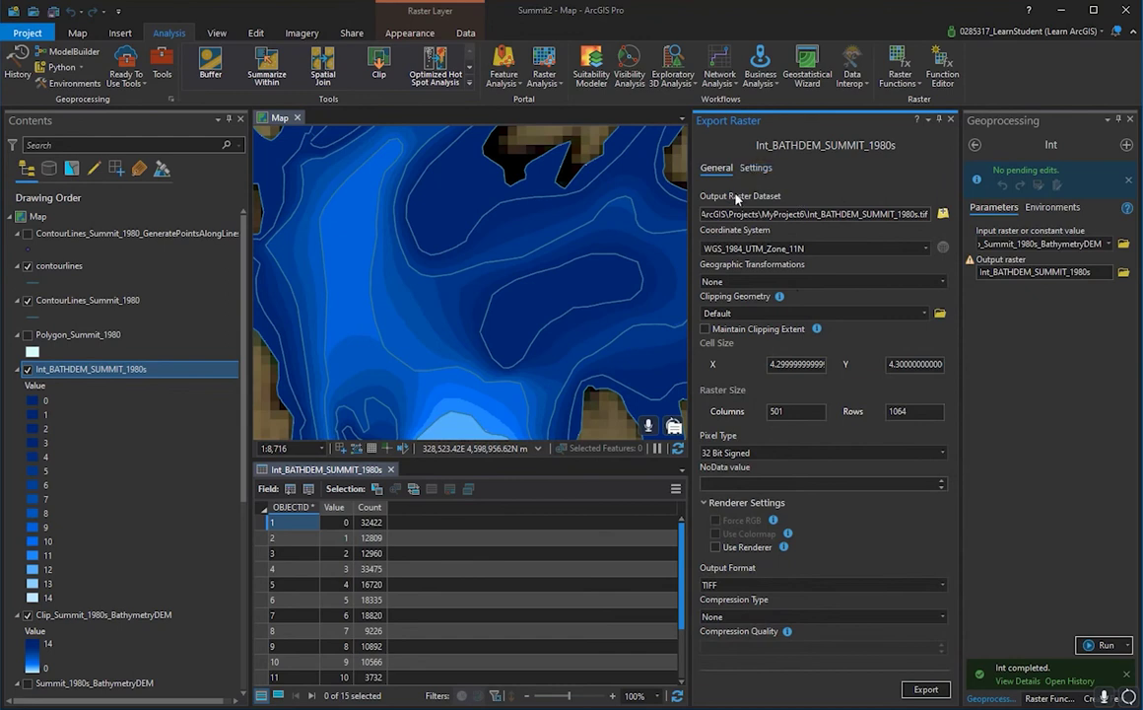
{"action": "left_click", "coordinate": [951, 119]}
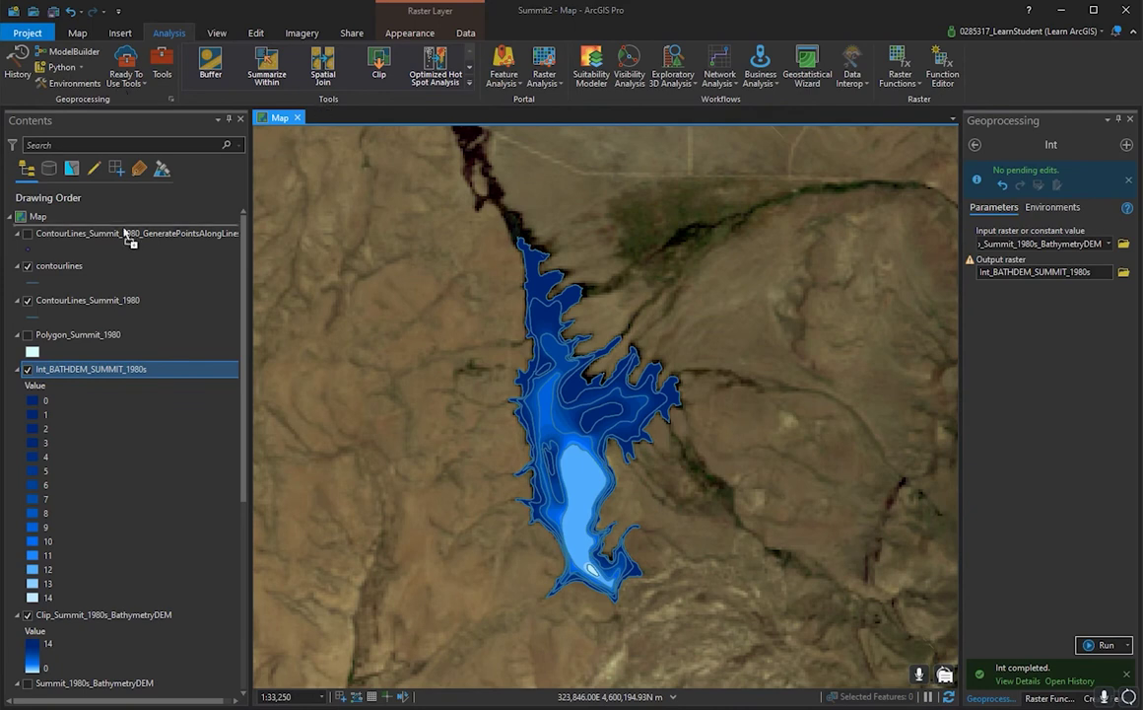
- Add summit_20_dry.tif directly beneath Int_BATHDEM_SUMMIT_1980s in the drawing order and hide Clip_Summit_1980s_BathymetryDEM
{"action": "mouse_move", "coordinate": [125, 233]}
{"action": "left_mouse_down"}
{"action": "mouse_move", "coordinate": [136, 641]}
{"action": "mouse_move", "coordinate": [126, 603]}
{"action": "mouse_move", "coordinate": [196, 635]}
{"action": "left_mouse_up"}
{"action": "scroll", "coordinate": [196, 634], "scroll_direction": "down", "scroll_amount": 2}
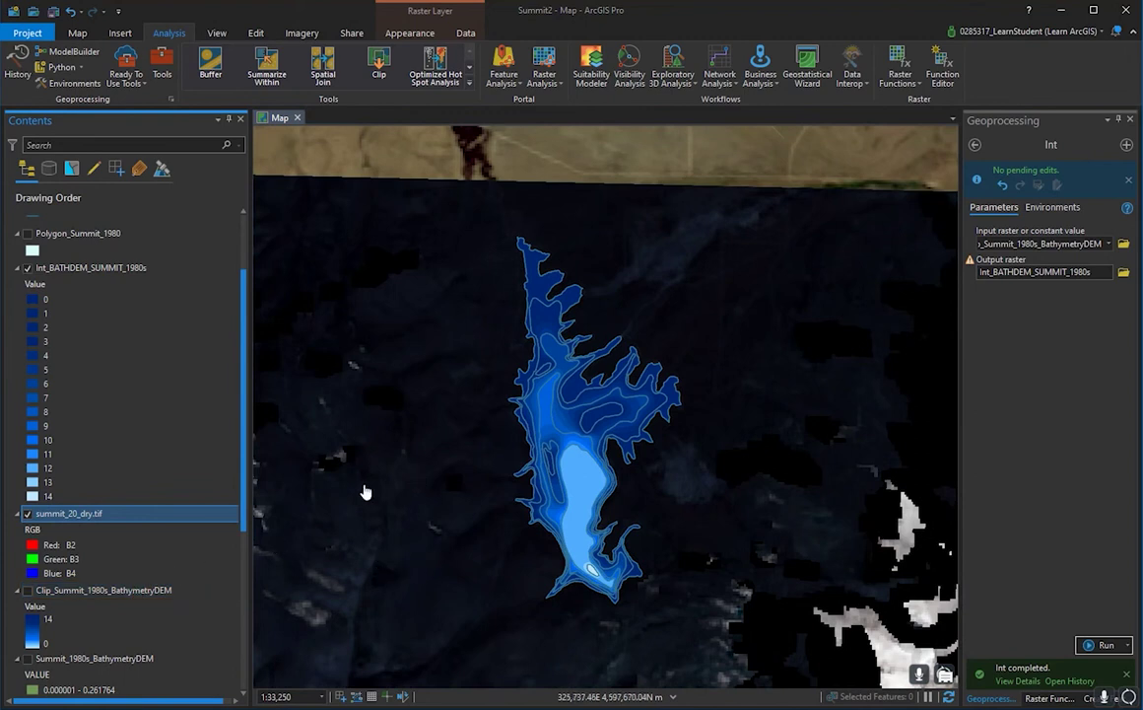
{"action": "left_click_drag", "start_coordinate": [486, 428], "coordinate": [447, 400]}
{"action": "scroll", "coordinate": [125, 516], "scroll_direction": "down", "scroll_amount": 3}
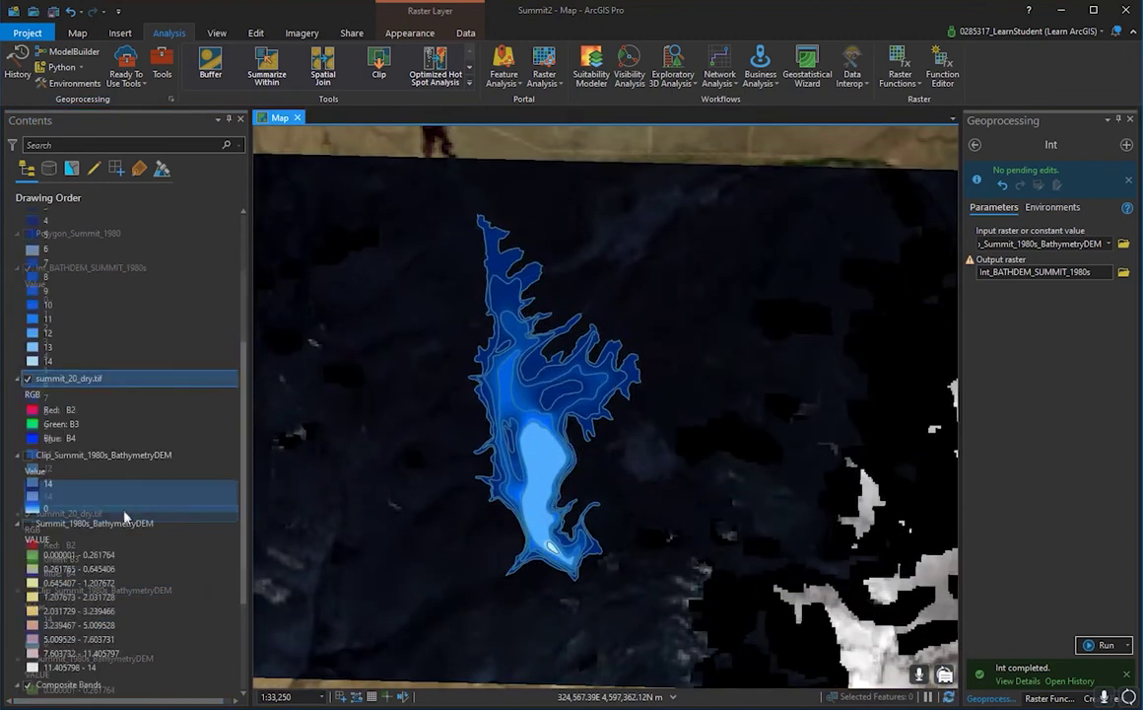
{"action": "scroll", "coordinate": [125, 515], "scroll_direction": "down", "scroll_amount": 4}
{"action": "scroll", "coordinate": [140, 507], "scroll_direction": "up", "scroll_amount": 9}
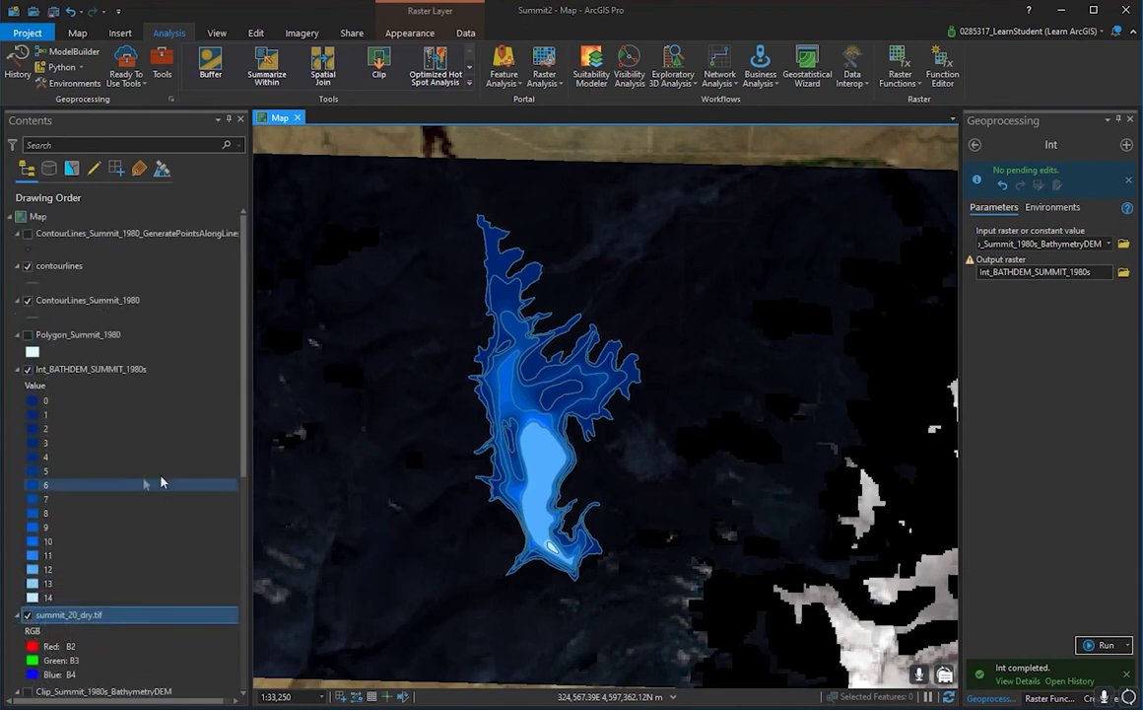
- Hide the Int_BATHDEM_SUMMIT_1980s layer to view the contour lines over the summit_20_dry.tif imagery
{"action": "scroll", "coordinate": [531, 403], "scroll_direction": "down", "scroll_amount": 3}
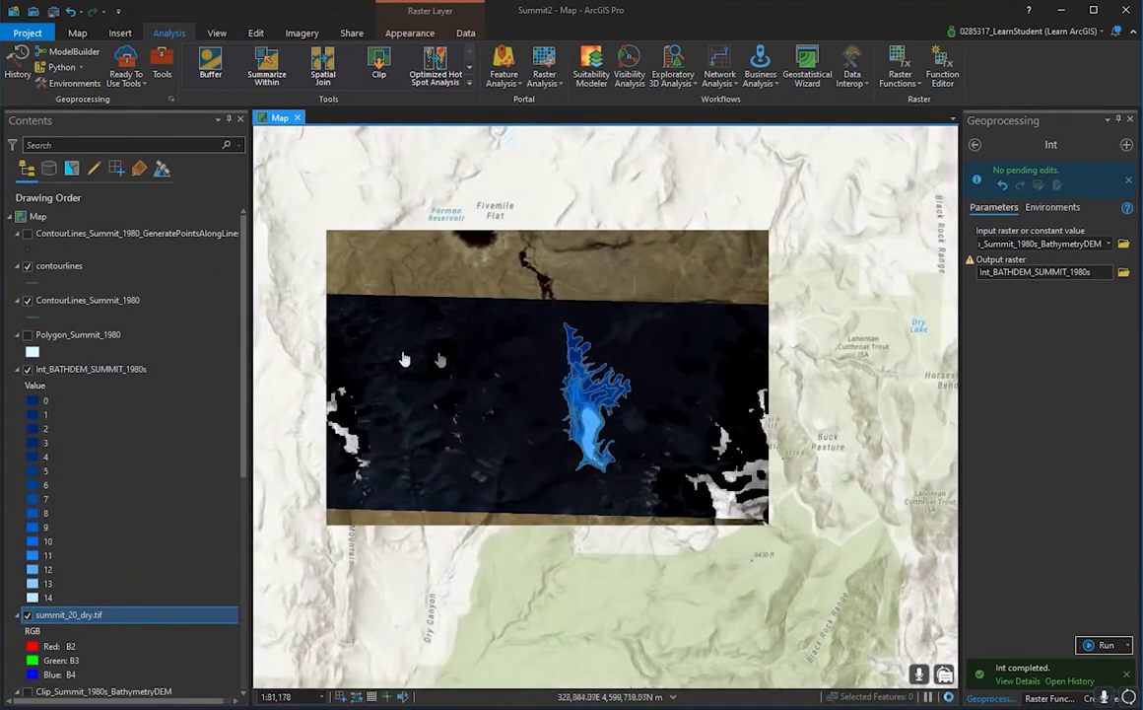
{"action": "scroll", "coordinate": [434, 351], "scroll_direction": "up", "scroll_amount": 4}
{"action": "left_click_drag", "start_coordinate": [754, 374], "coordinate": [520, 342]}
{"action": "left_click_drag", "start_coordinate": [678, 512], "coordinate": [607, 476]}
{"action": "left_click_drag", "start_coordinate": [711, 473], "coordinate": [696, 444]}
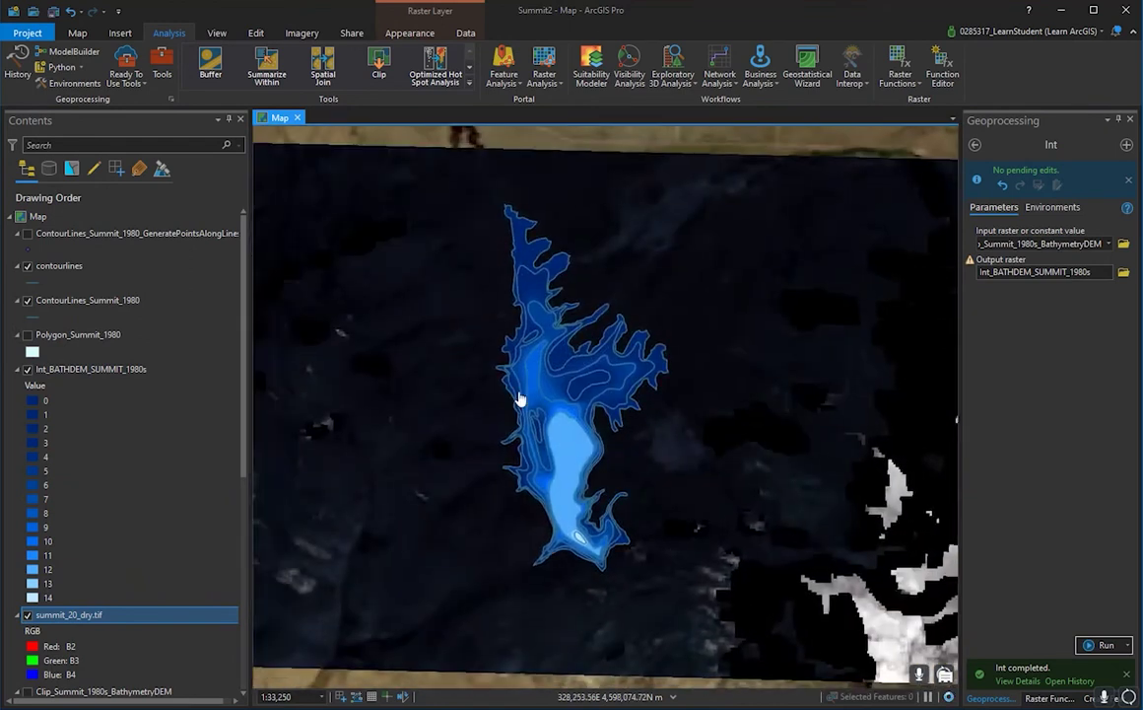
{"action": "left_click", "coordinate": [28, 369]}
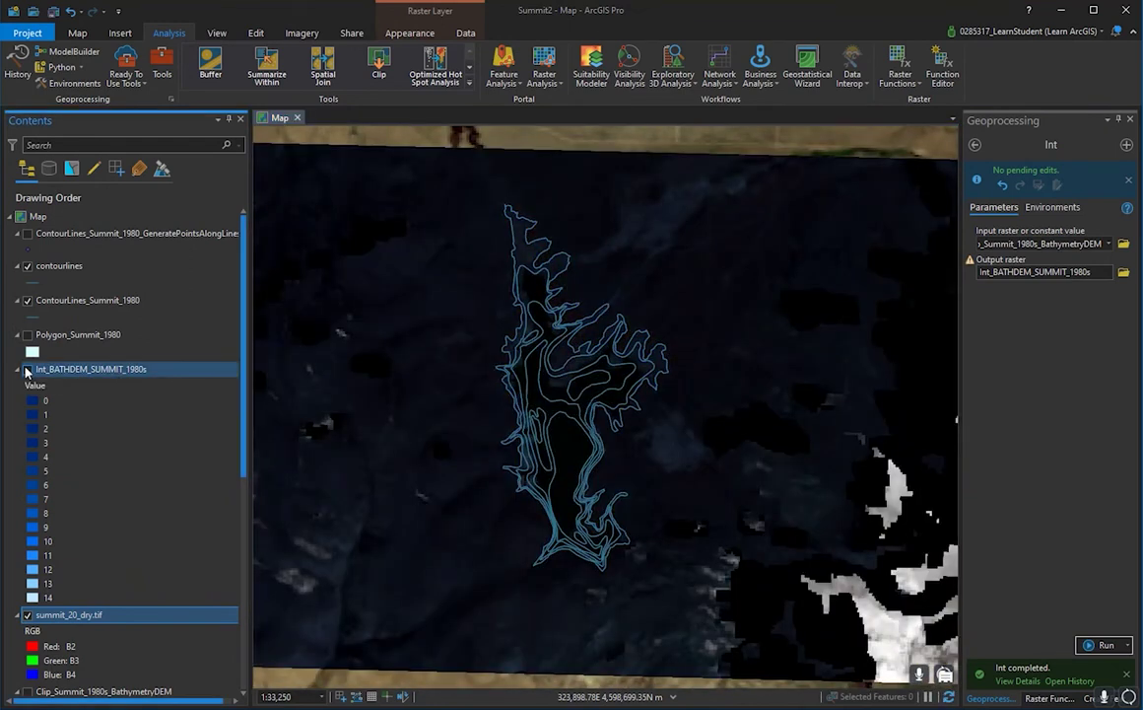
- Hide the ContourLines_Summit_1980 and contourlines layers and examine the lake outline in the summit_20_dry.tif imagery
{"action": "left_click", "coordinate": [28, 303]}
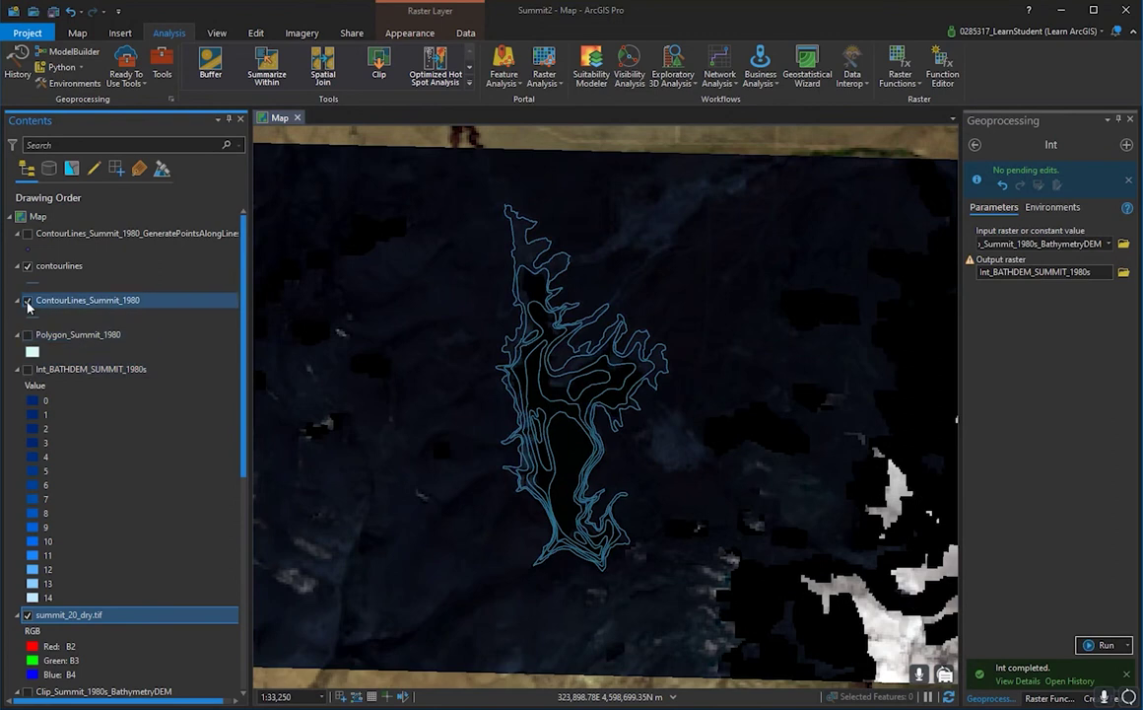
{"action": "left_click", "coordinate": [28, 266]}
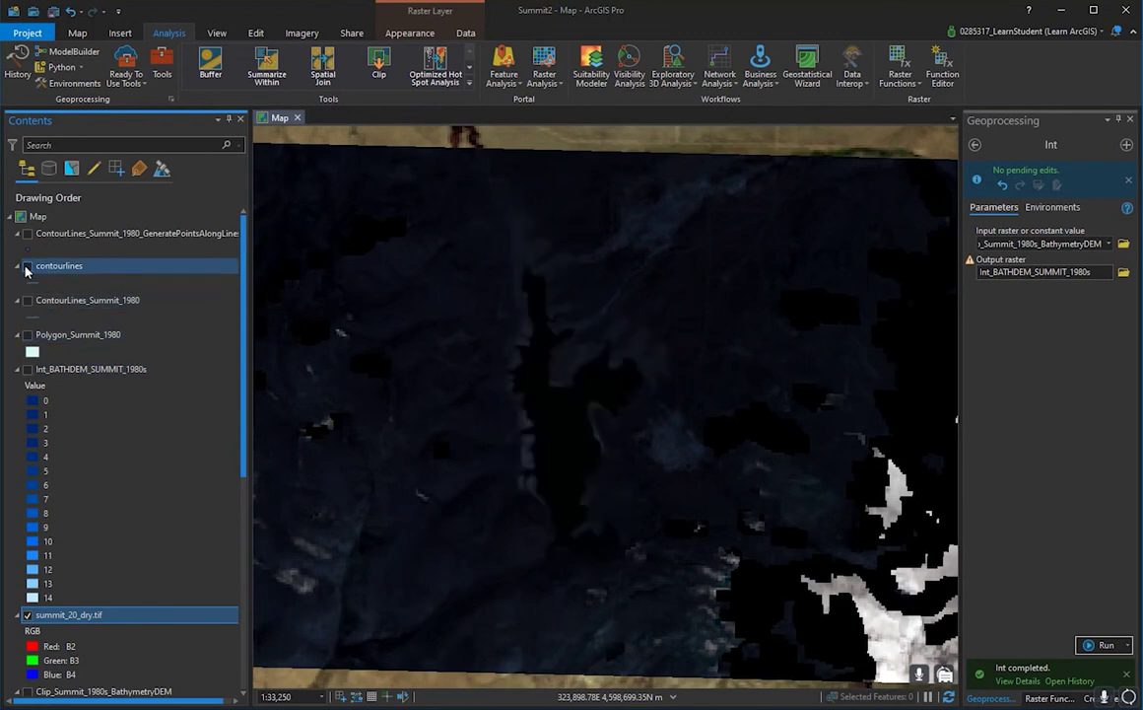
{"action": "scroll", "coordinate": [531, 429], "scroll_direction": "up", "scroll_amount": 2}
{"action": "scroll", "coordinate": [698, 492], "scroll_direction": "up", "scroll_amount": 4}
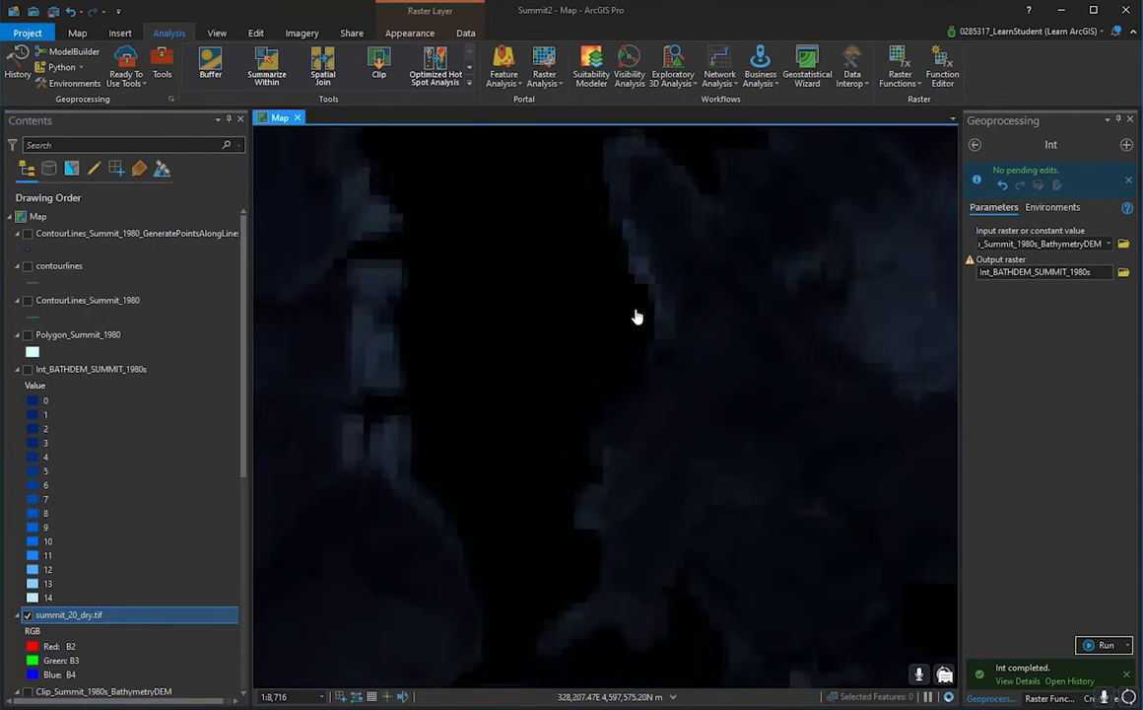
{"action": "scroll", "coordinate": [522, 350], "scroll_direction": "down", "scroll_amount": 4}
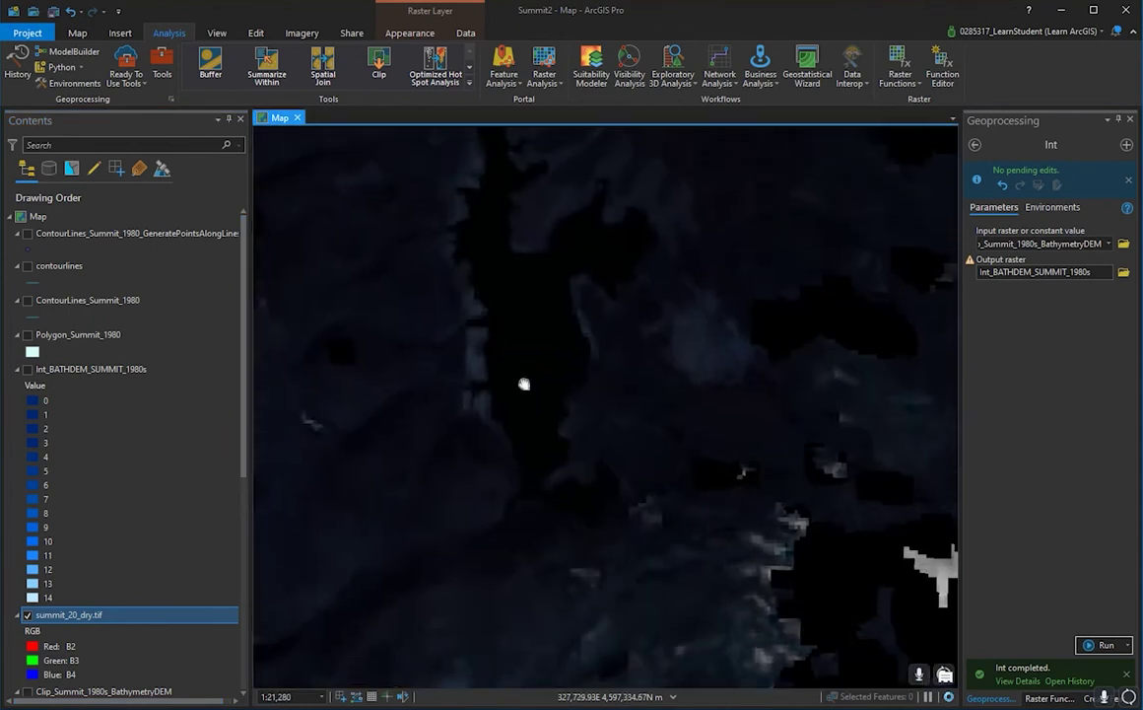
{"action": "scroll", "coordinate": [384, 360], "scroll_direction": "down", "scroll_amount": 4}
{"action": "left_click_drag", "start_coordinate": [419, 365], "coordinate": [557, 378]}
- Compare the lake extent in summit_20_dry.tif with the imagery beneath it by repeatedly hiding and showing the layer
{"action": "left_click", "coordinate": [28, 616]}
{"action": "left_click", "coordinate": [27, 615]}
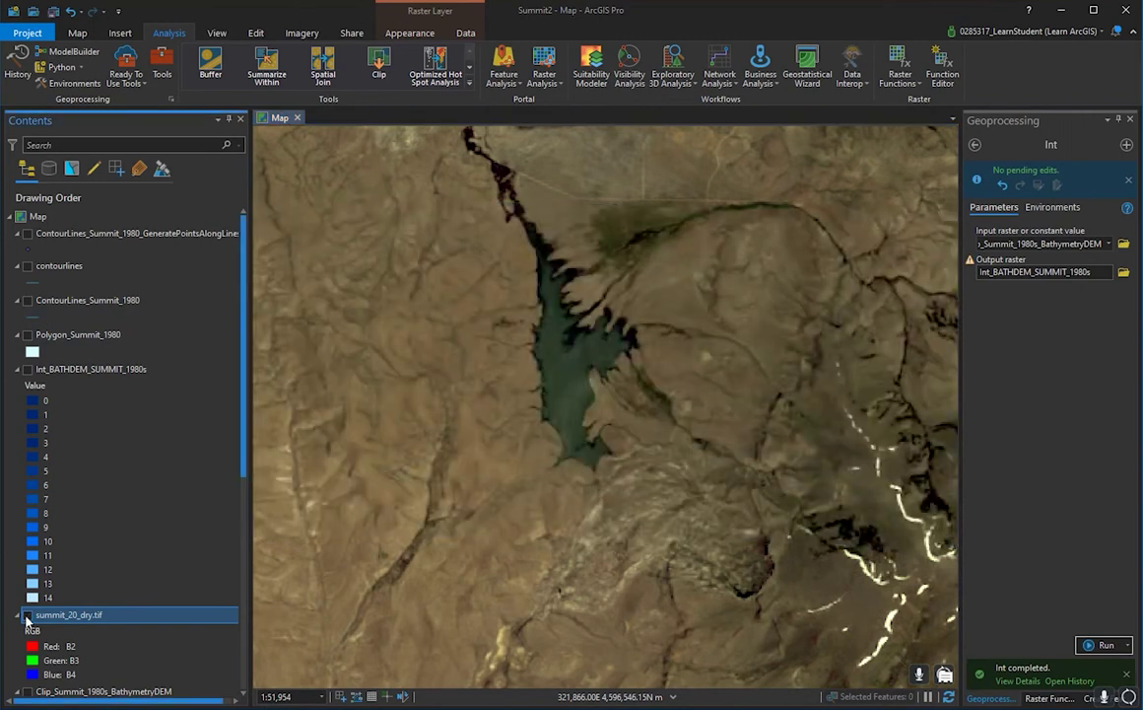
{"action": "left_click", "coordinate": [28, 616]}
{"action": "left_click", "coordinate": [27, 616]}
{"action": "left_click", "coordinate": [27, 616]}
{"action": "left_click", "coordinate": [27, 616]}
{"action": "left_click", "coordinate": [28, 616]}
{"action": "left_click", "coordinate": [28, 616]}
{"action": "left_click", "coordinate": [28, 616]}
{"action": "scroll", "coordinate": [416, 437], "scroll_direction": "up", "scroll_amount": 2}
{"action": "scroll", "coordinate": [417, 437], "scroll_direction": "up", "scroll_amount": 2}
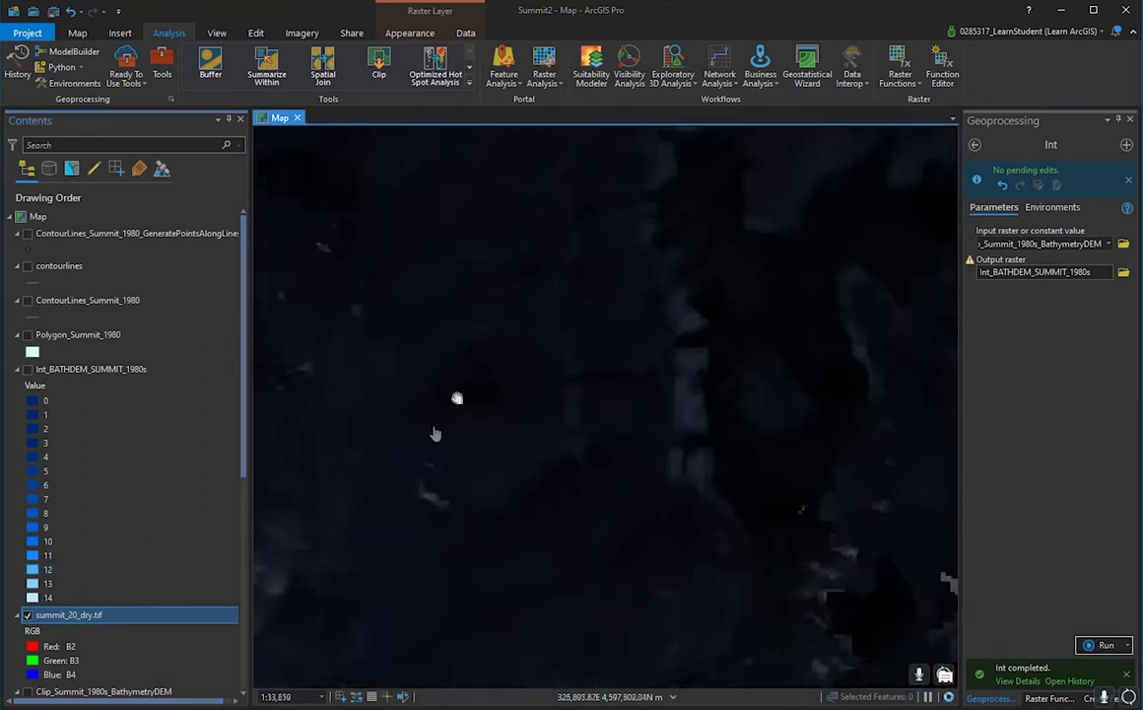
{"action": "left_click", "coordinate": [27, 616]}
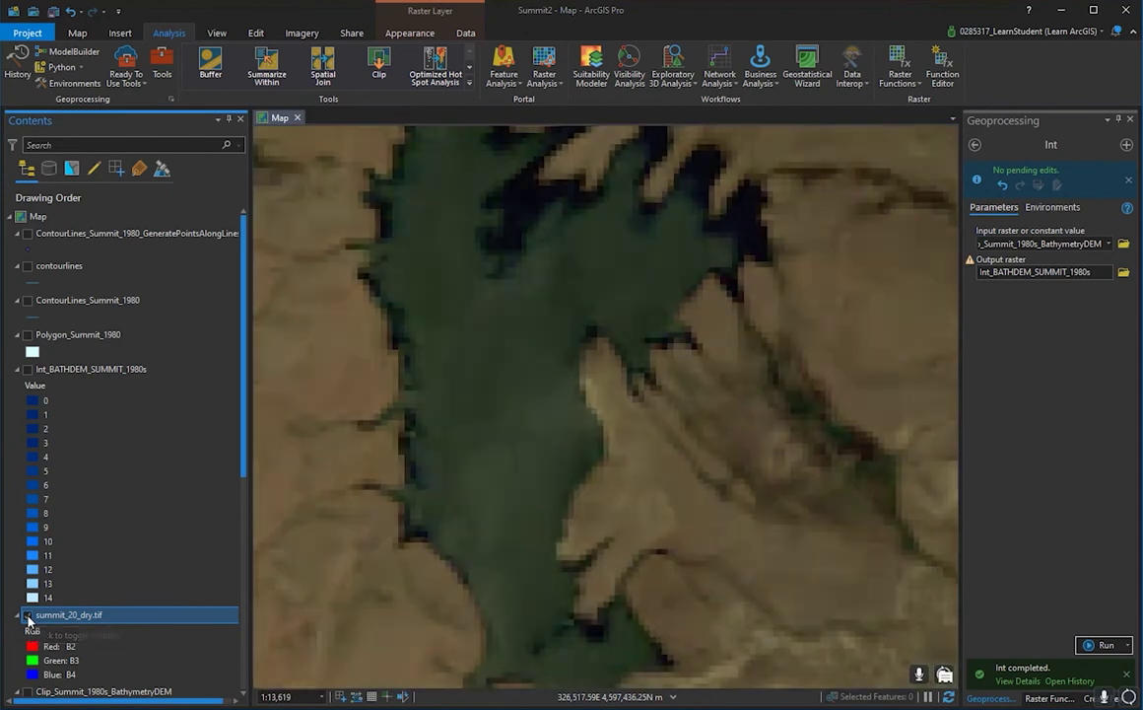
{"action": "left_click", "coordinate": [28, 616]}
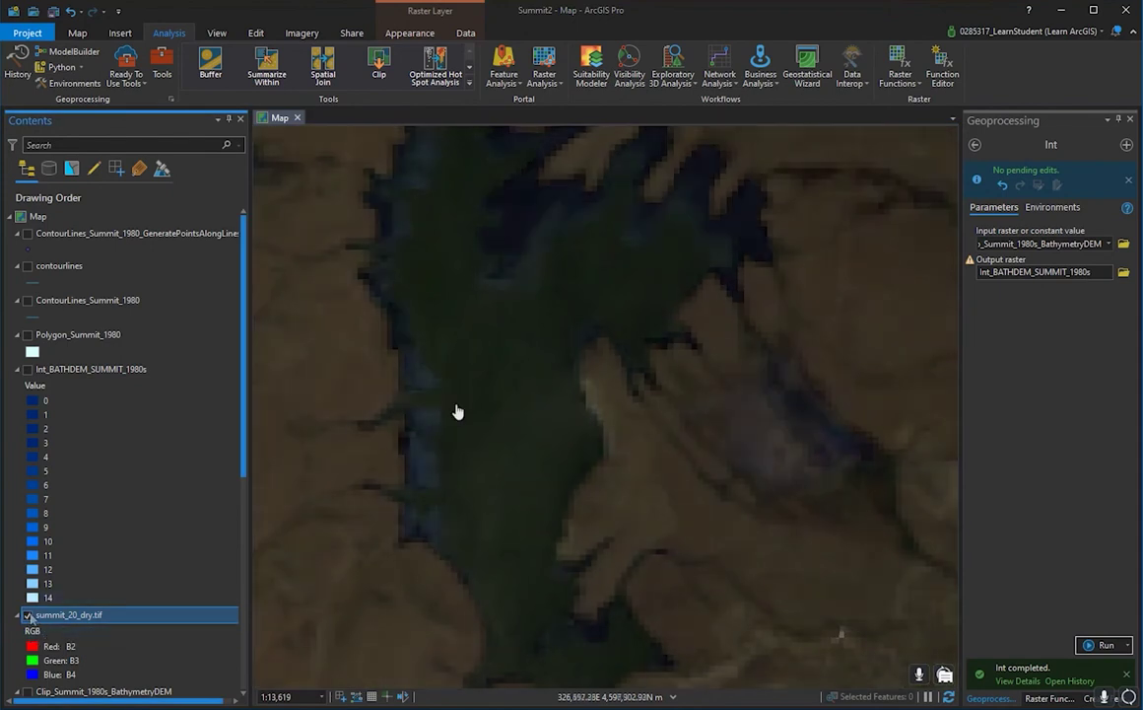
{"action": "scroll", "coordinate": [549, 382], "scroll_direction": "down", "scroll_amount": 2}
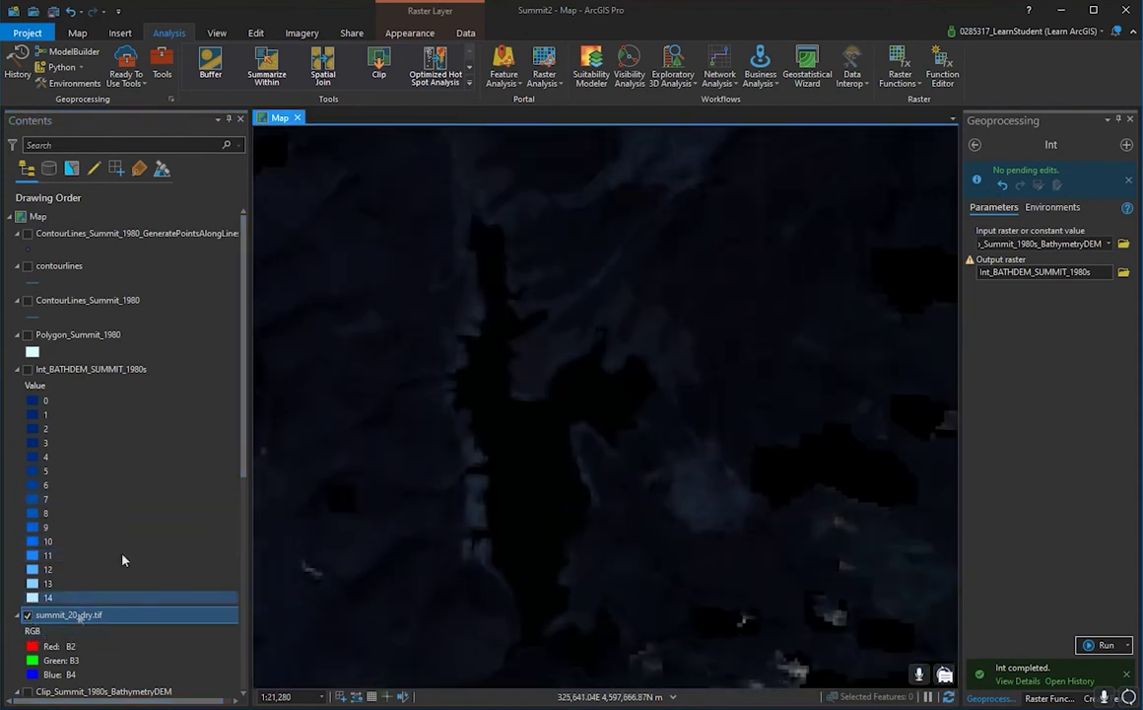
- Try bands B3 and B4 for the red channel of summit_20_dry.tif, and set it to B6
{"action": "left_click", "coordinate": [298, 32]}
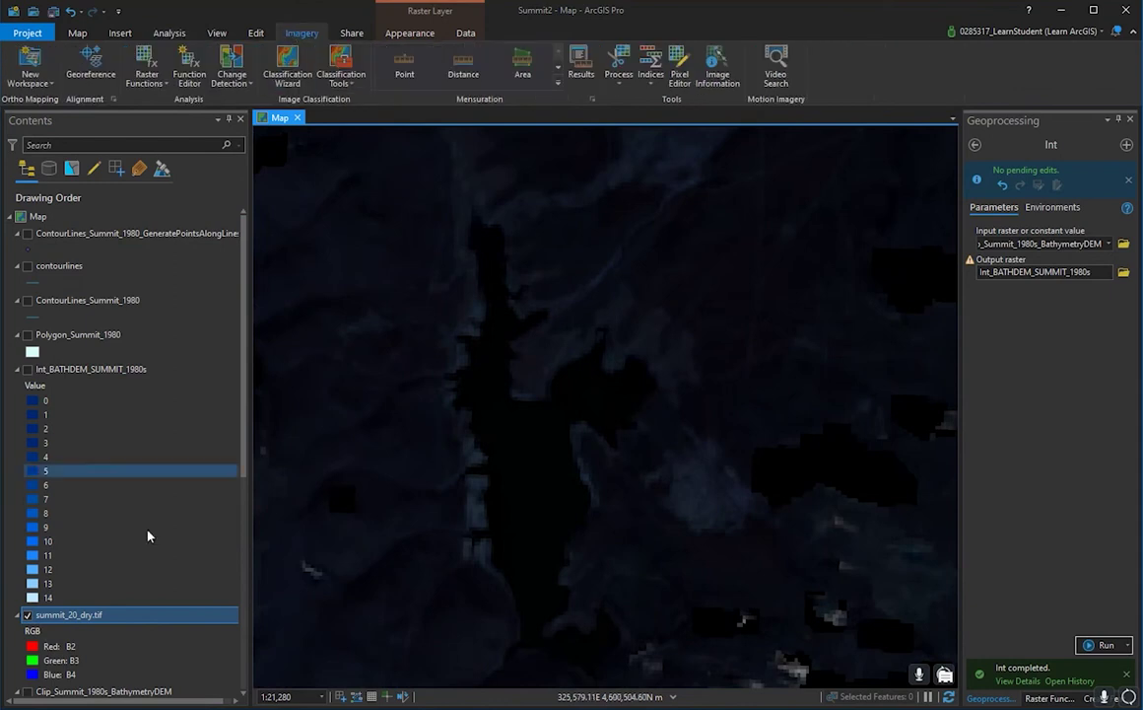
{"action": "scroll", "coordinate": [148, 537], "scroll_direction": "down", "scroll_amount": 2}
{"action": "left_click", "coordinate": [51, 579]}
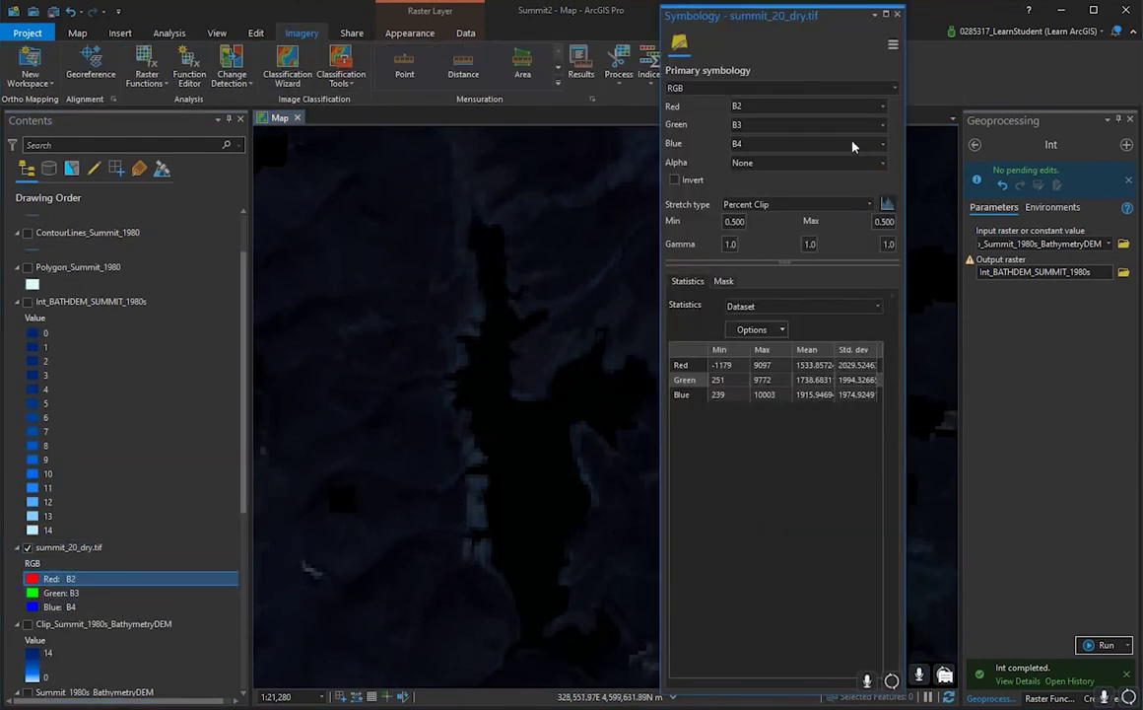
{"action": "left_click", "coordinate": [883, 106]}
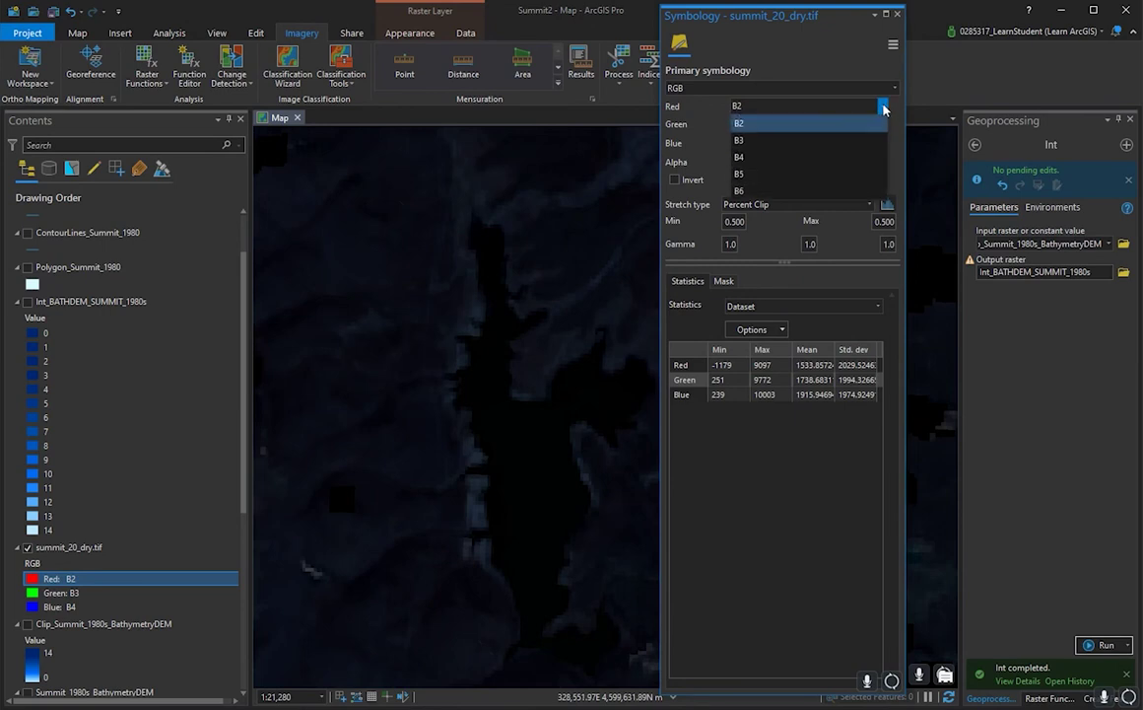
{"action": "left_click", "coordinate": [758, 140]}
{"action": "left_click", "coordinate": [883, 106]}
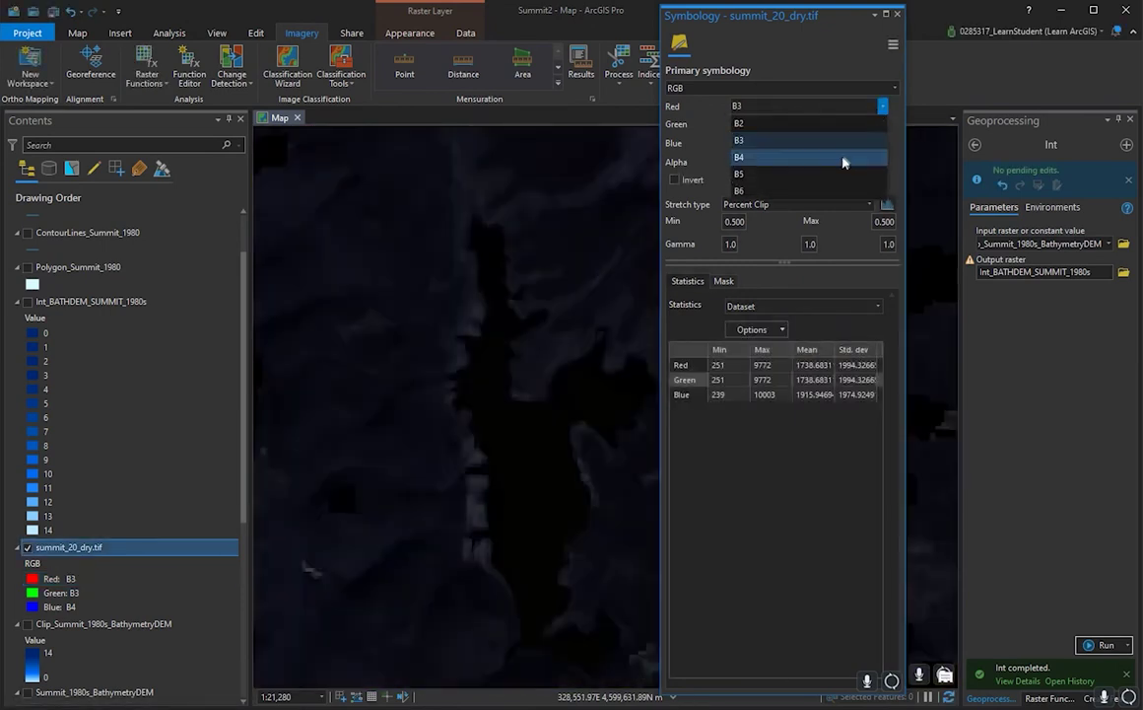
{"action": "left_click", "coordinate": [844, 159]}
{"action": "left_click", "coordinate": [883, 106]}
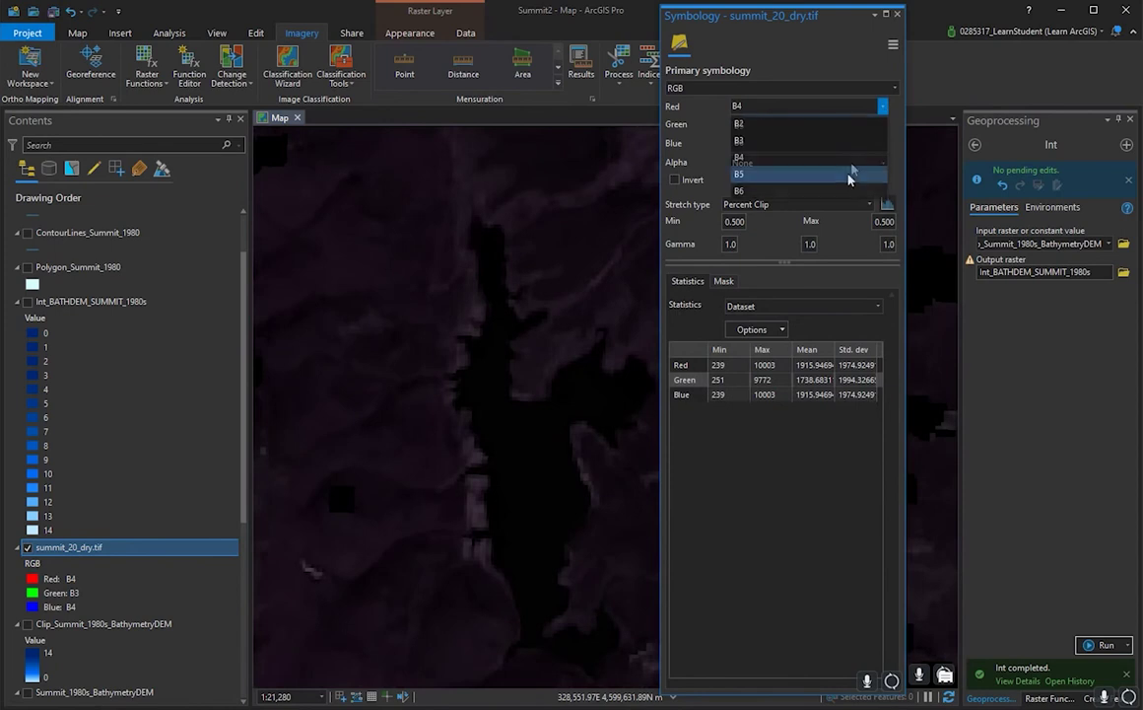
{"action": "left_click", "coordinate": [846, 188]}
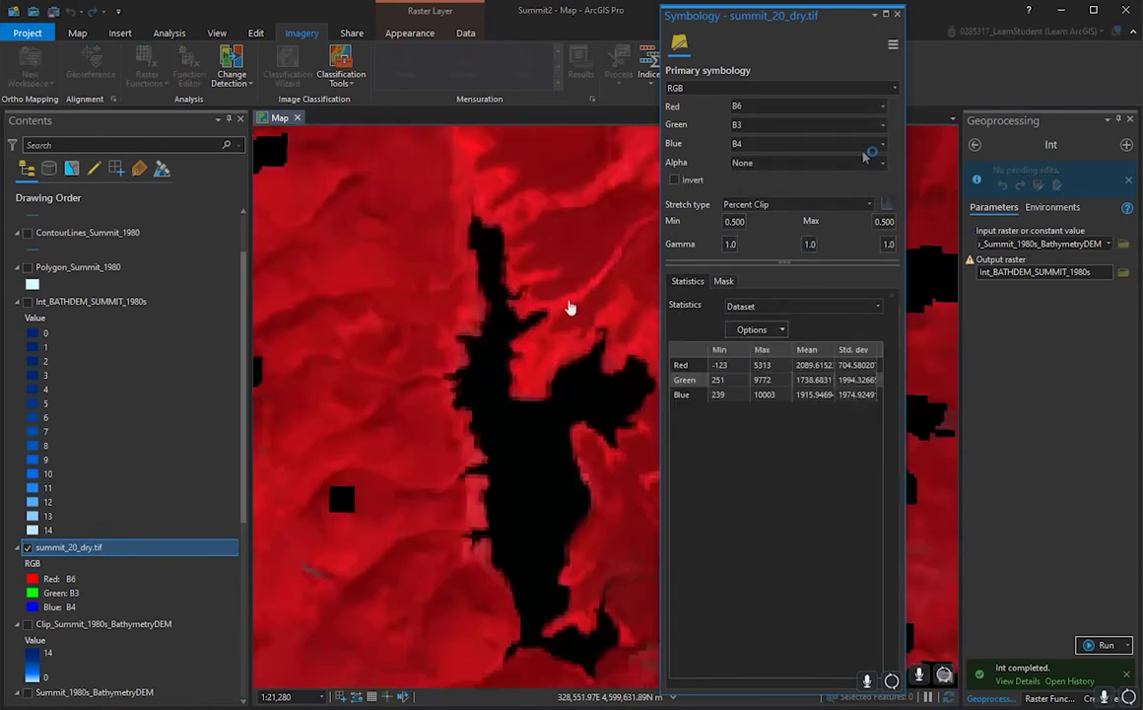
- Examine the lake shoreline in the recoloured summit_20_dry.tif imagery and close its symbology settings
{"action": "left_click_drag", "start_coordinate": [481, 308], "coordinate": [490, 255]}
{"action": "scroll", "coordinate": [519, 402], "scroll_direction": "up", "scroll_amount": 5}
{"action": "scroll", "coordinate": [519, 406], "scroll_direction": "down", "scroll_amount": 5}
{"action": "left_click_drag", "start_coordinate": [542, 394], "coordinate": [448, 380]}
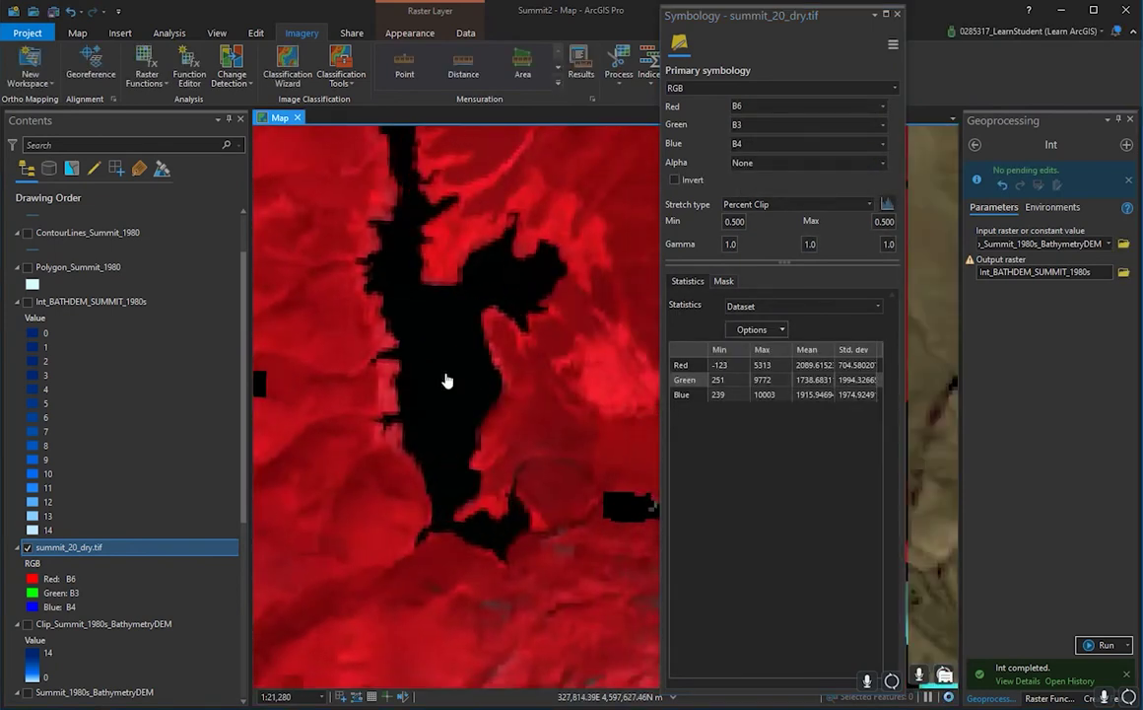
{"action": "scroll", "coordinate": [448, 381], "scroll_direction": "up", "scroll_amount": 3}
{"action": "scroll", "coordinate": [447, 381], "scroll_direction": "down", "scroll_amount": 3}
{"action": "left_click", "coordinate": [897, 14]}
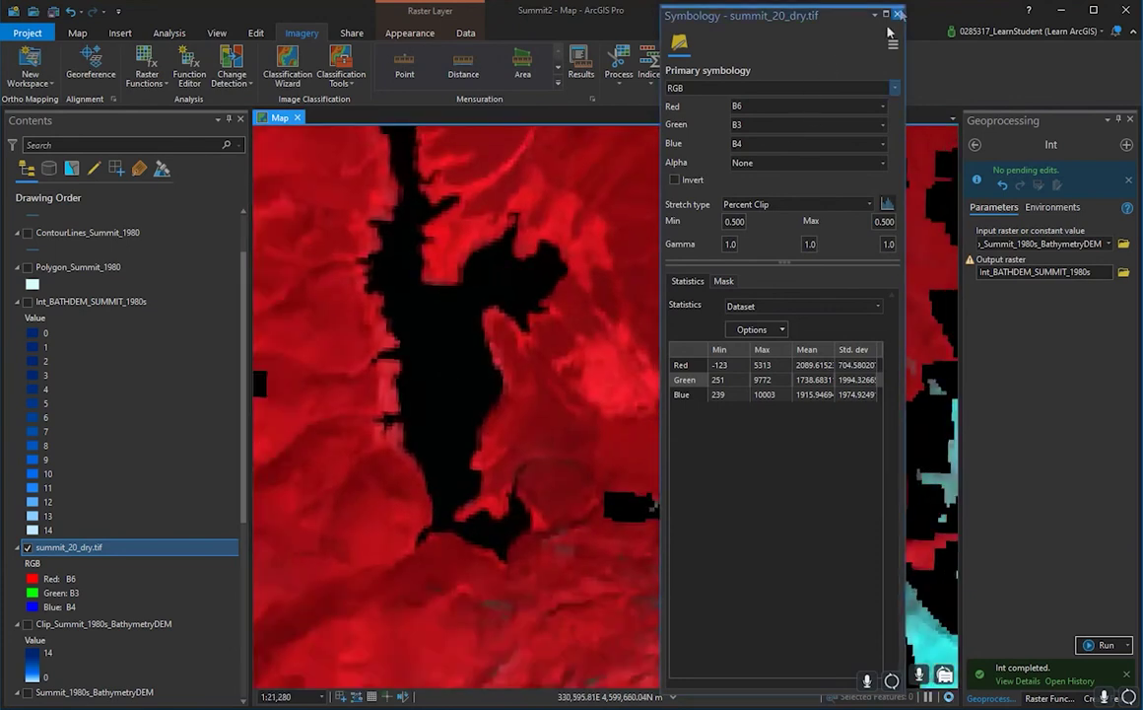
{"action": "left_click_drag", "start_coordinate": [454, 385], "coordinate": [472, 403]}
{"action": "scroll", "coordinate": [417, 320], "scroll_direction": "up", "scroll_amount": 2}
{"action": "left_click_drag", "start_coordinate": [414, 316], "coordinate": [461, 457]}
{"action": "scroll", "coordinate": [457, 434], "scroll_direction": "down", "scroll_amount": 2}
{"action": "scroll", "coordinate": [460, 463], "scroll_direction": "up", "scroll_amount": 2}
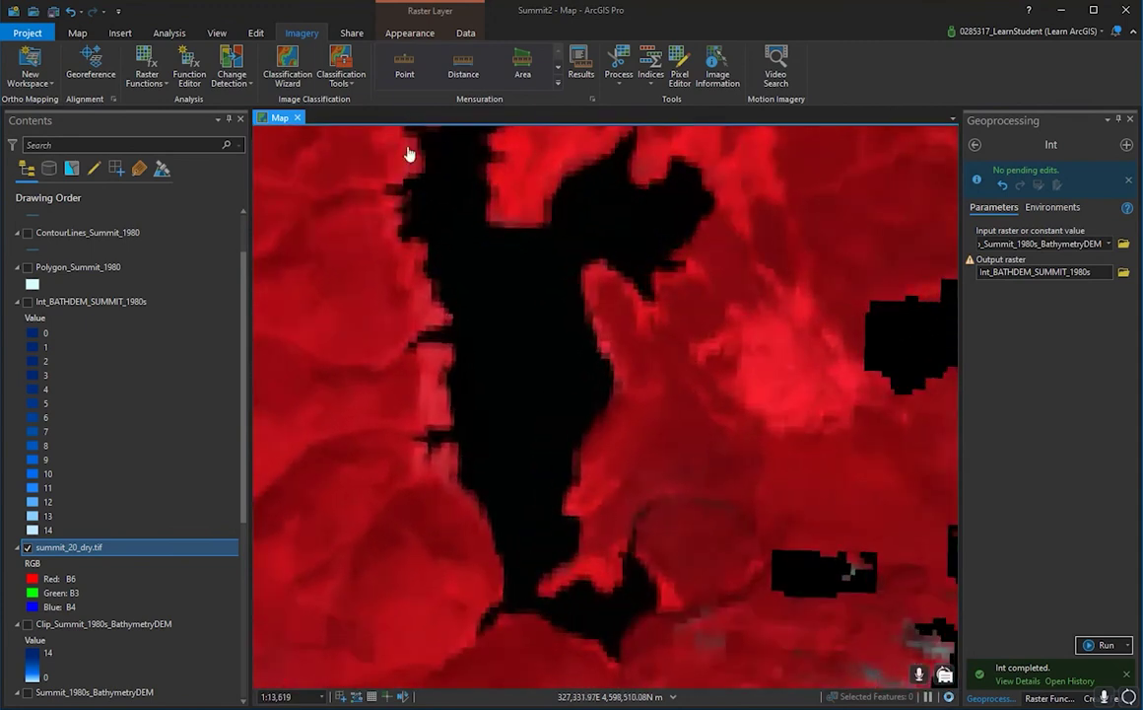
- Set the display enhancement of summit_20_dry.tif to brightness 9, contrast -26 and gamma 2.2
{"action": "left_click", "coordinate": [409, 35]}
{"action": "left_click", "coordinate": [467, 37]}
{"action": "left_click", "coordinate": [416, 37]}
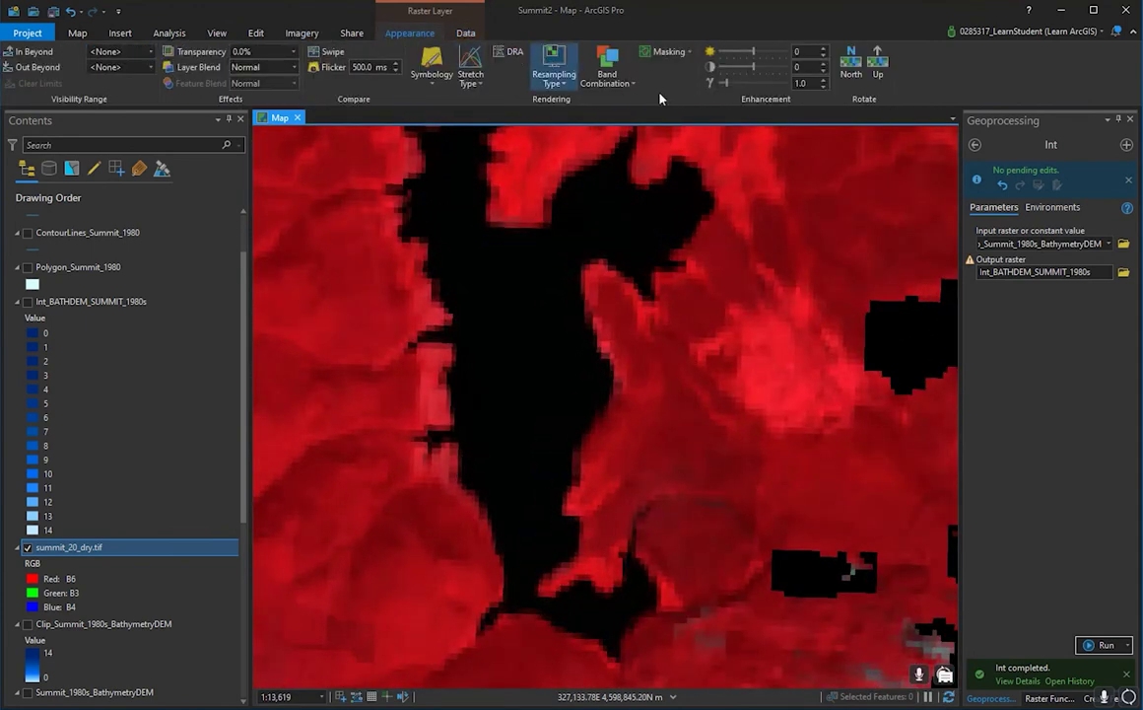
{"action": "left_click_drag", "start_coordinate": [724, 87], "coordinate": [925, 98]}
{"action": "left_click", "coordinate": [734, 86]}
{"action": "left_click_drag", "start_coordinate": [776, 87], "coordinate": [756, 51]}
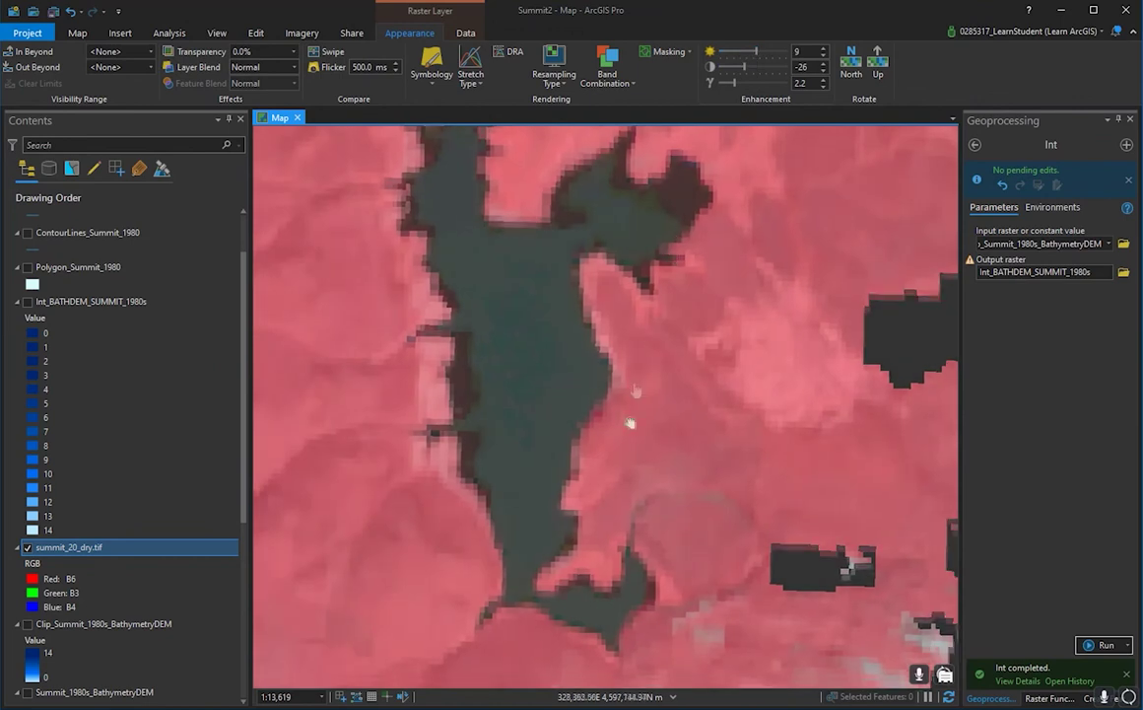
- Show ContourLines_Summit_1980 over the enhanced imagery and compare the contours with the lake's eastern shoreline
{"action": "scroll", "coordinate": [630, 424], "scroll_direction": "up", "scroll_amount": 5}
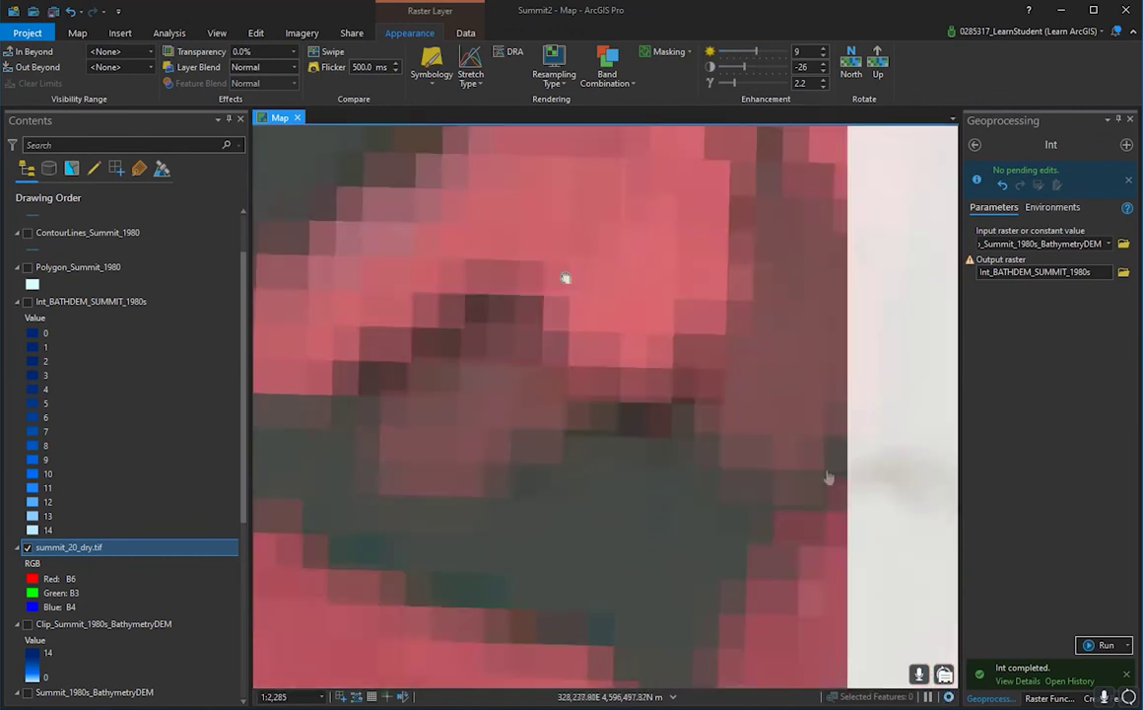
{"action": "left_click_drag", "start_coordinate": [566, 278], "coordinate": [858, 393]}
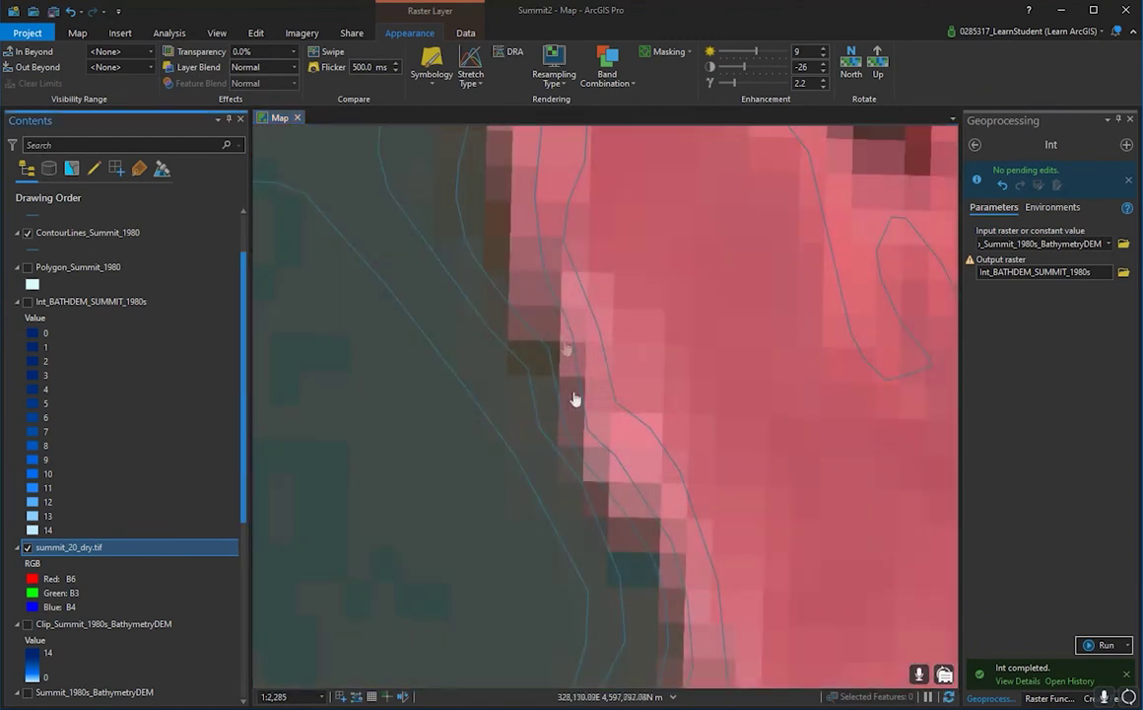
{"action": "left_click_drag", "start_coordinate": [584, 464], "coordinate": [541, 276]}
{"action": "left_click_drag", "start_coordinate": [636, 367], "coordinate": [626, 242]}
{"action": "left_click_drag", "start_coordinate": [565, 571], "coordinate": [658, 328]}
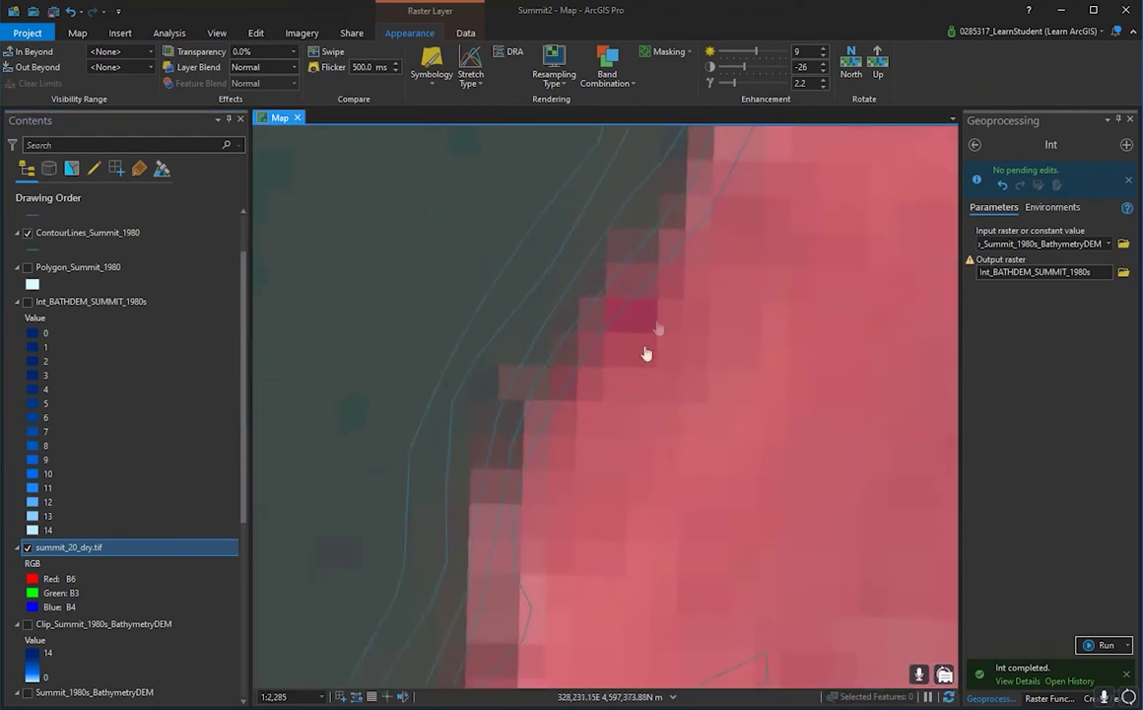
{"action": "left_click_drag", "start_coordinate": [509, 535], "coordinate": [594, 313]}
{"action": "scroll", "coordinate": [559, 395], "scroll_direction": "down", "scroll_amount": 10}
{"action": "left_click_drag", "start_coordinate": [559, 362], "coordinate": [565, 542]}
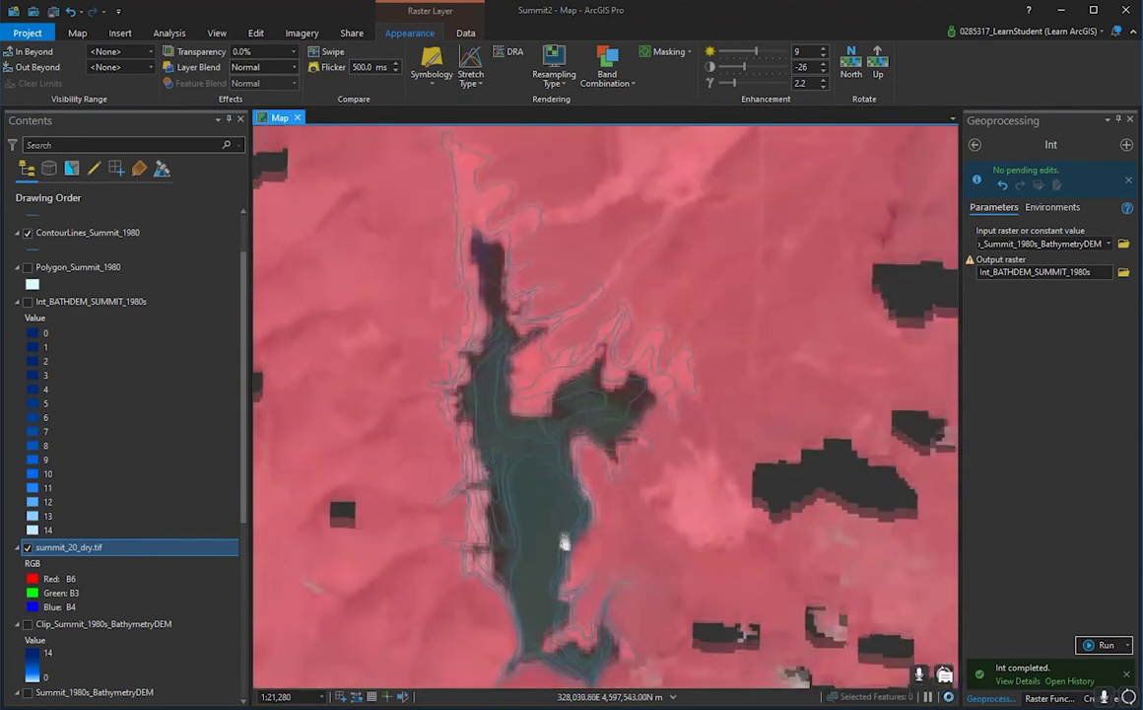
- Compare the contours with the western shoreline pixels and the lake's southern end, and hide ContourLines_Summit_1980
{"action": "scroll", "coordinate": [566, 454], "scroll_direction": "up", "scroll_amount": 2}
{"action": "scroll", "coordinate": [529, 392], "scroll_direction": "up", "scroll_amount": 3}
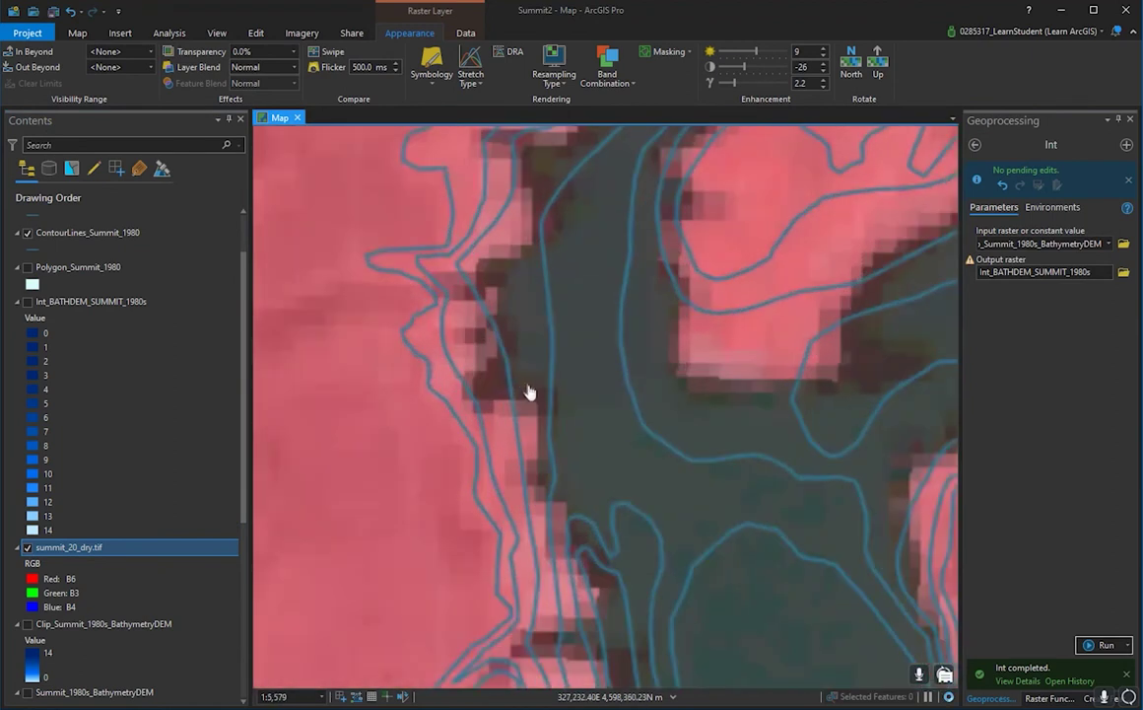
{"action": "scroll", "coordinate": [485, 286], "scroll_direction": "up", "scroll_amount": 5}
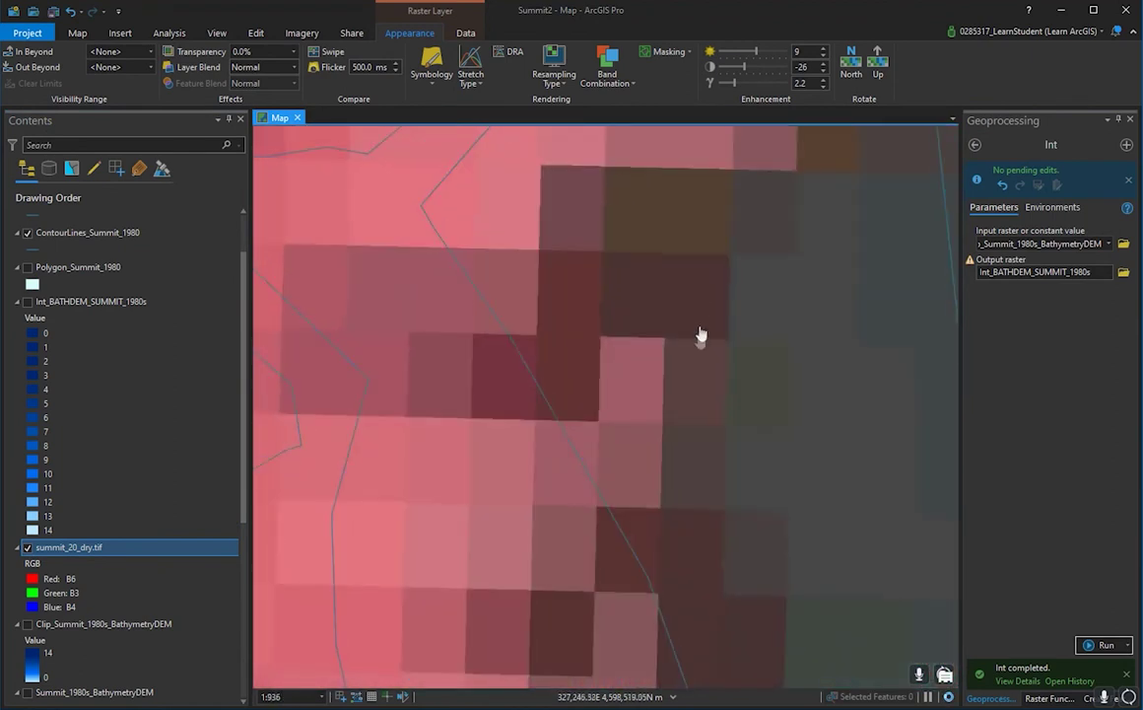
{"action": "scroll", "coordinate": [690, 295], "scroll_direction": "down", "scroll_amount": 2}
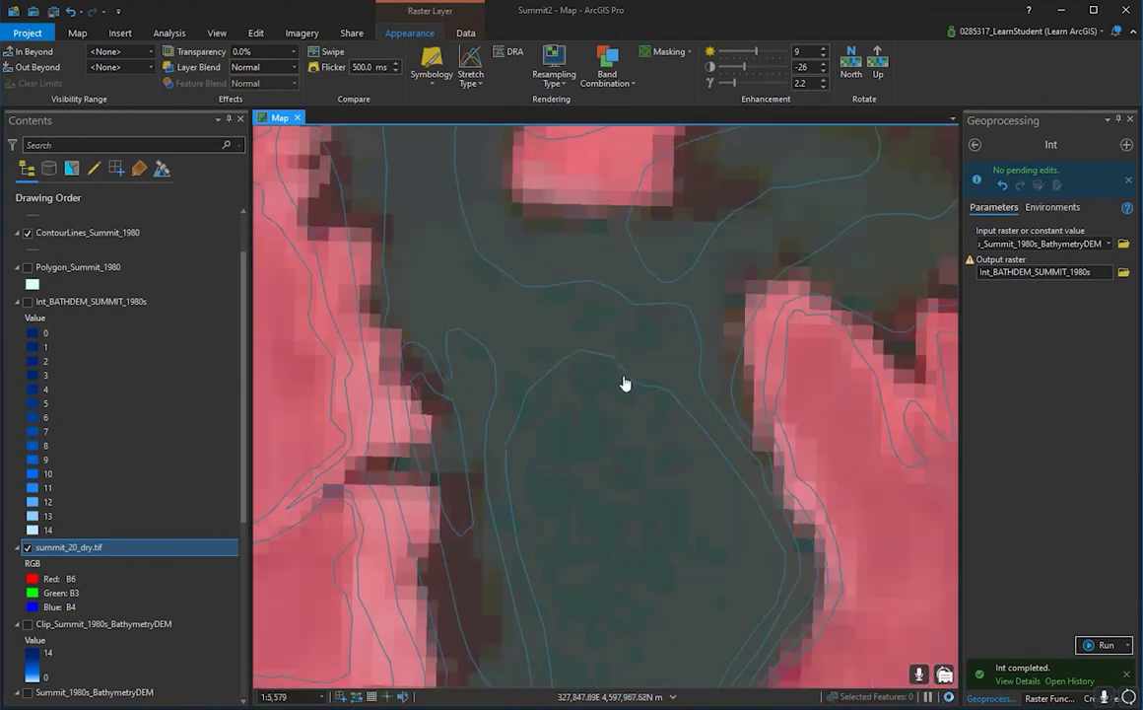
{"action": "scroll", "coordinate": [591, 394], "scroll_direction": "down", "scroll_amount": 4}
{"action": "left_click_drag", "start_coordinate": [705, 410], "coordinate": [501, 388]}
{"action": "scroll", "coordinate": [499, 383], "scroll_direction": "down", "scroll_amount": 3}
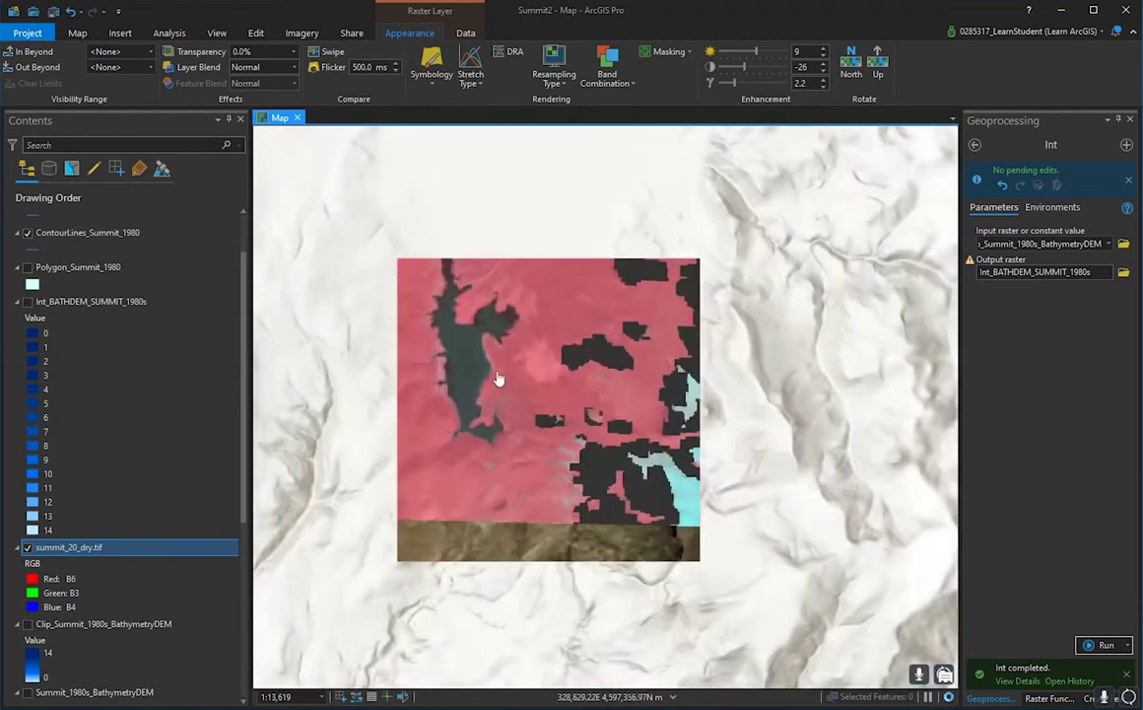
{"action": "scroll", "coordinate": [490, 446], "scroll_direction": "up", "scroll_amount": 4}
{"action": "scroll", "coordinate": [629, 545], "scroll_direction": "up", "scroll_amount": 2}
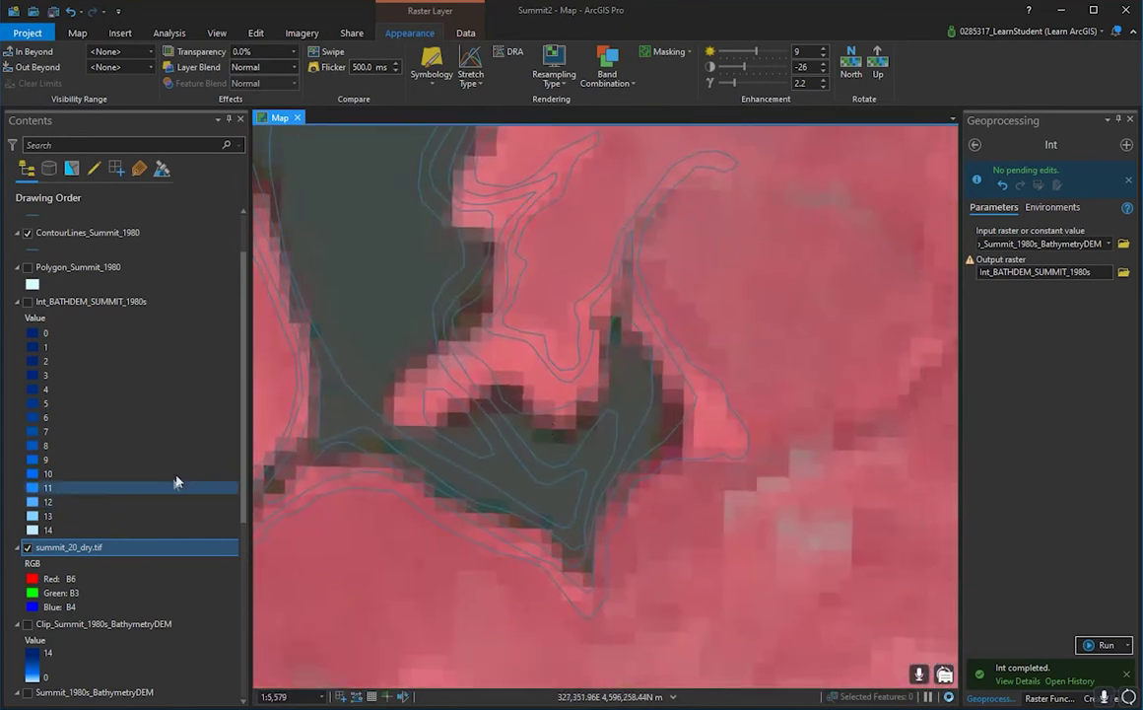
{"action": "left_click_drag", "start_coordinate": [402, 406], "coordinate": [554, 426]}
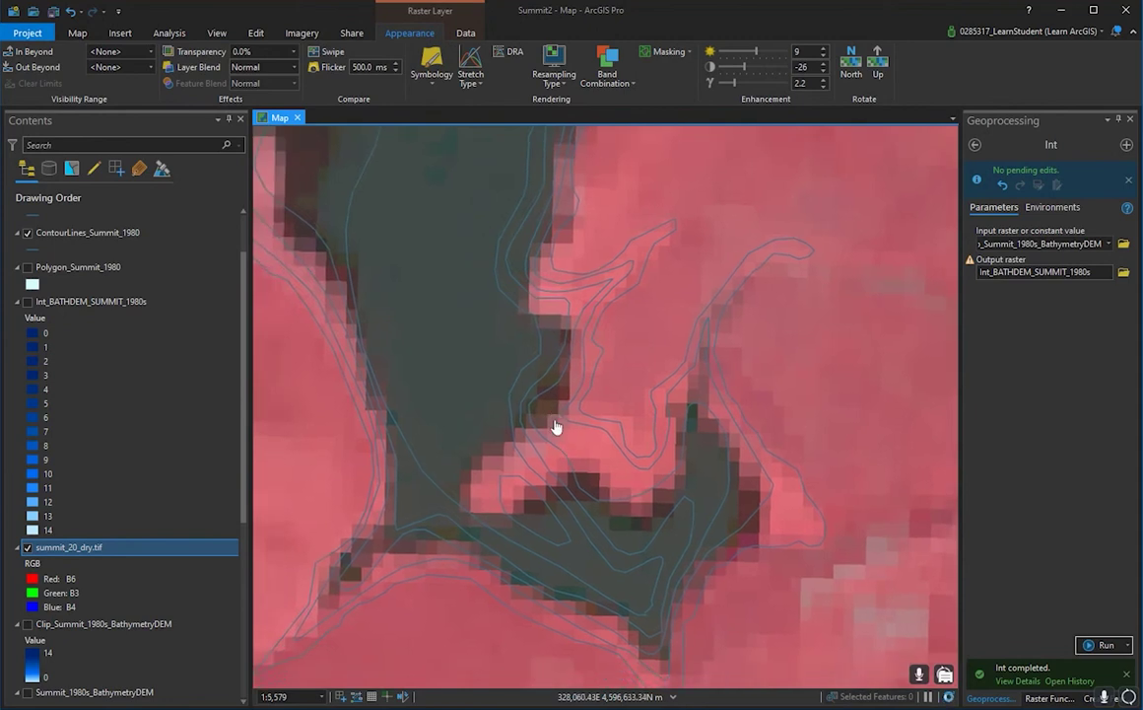
{"action": "left_click", "coordinate": [27, 232]}
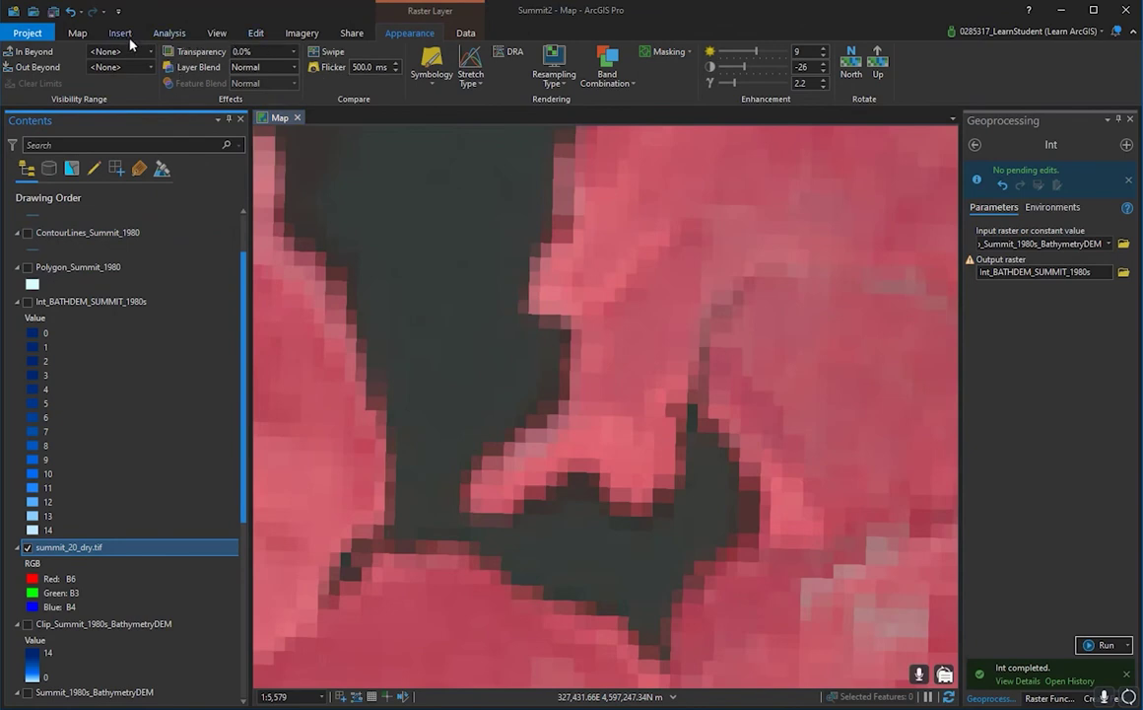
- Create a polygon feature class named DrySummitPolygon, with the same alias, in MyProject6.gdb
{"action": "left_click", "coordinate": [256, 34]}
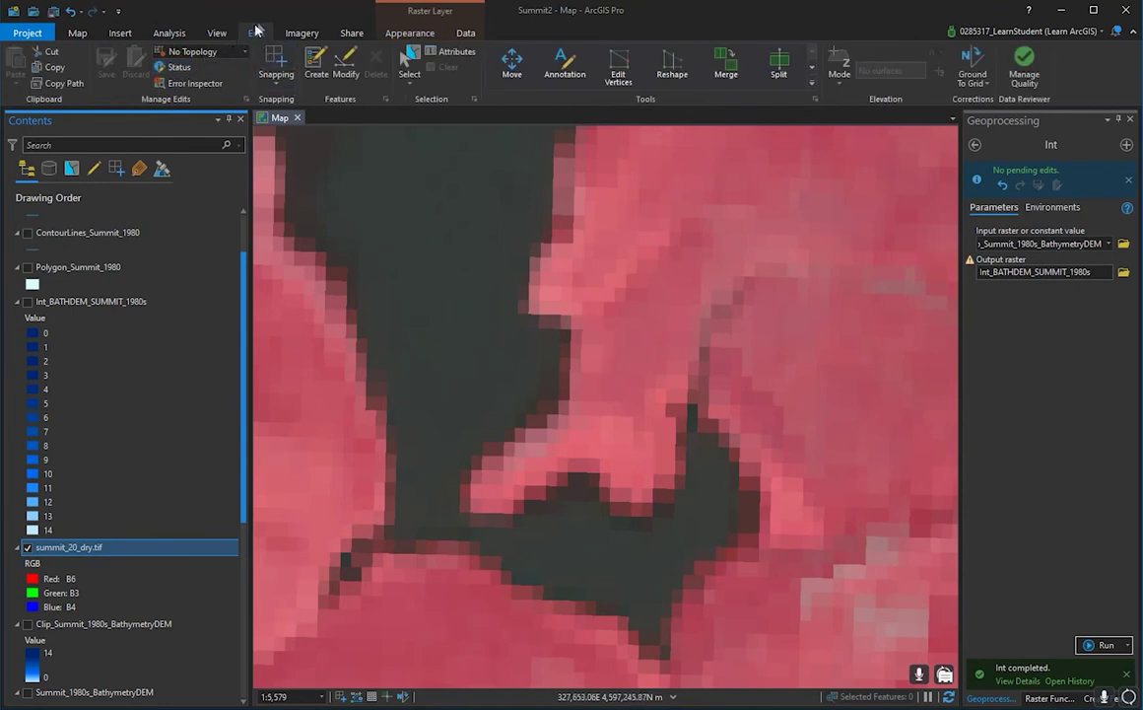
{"action": "left_click", "coordinate": [223, 37]}
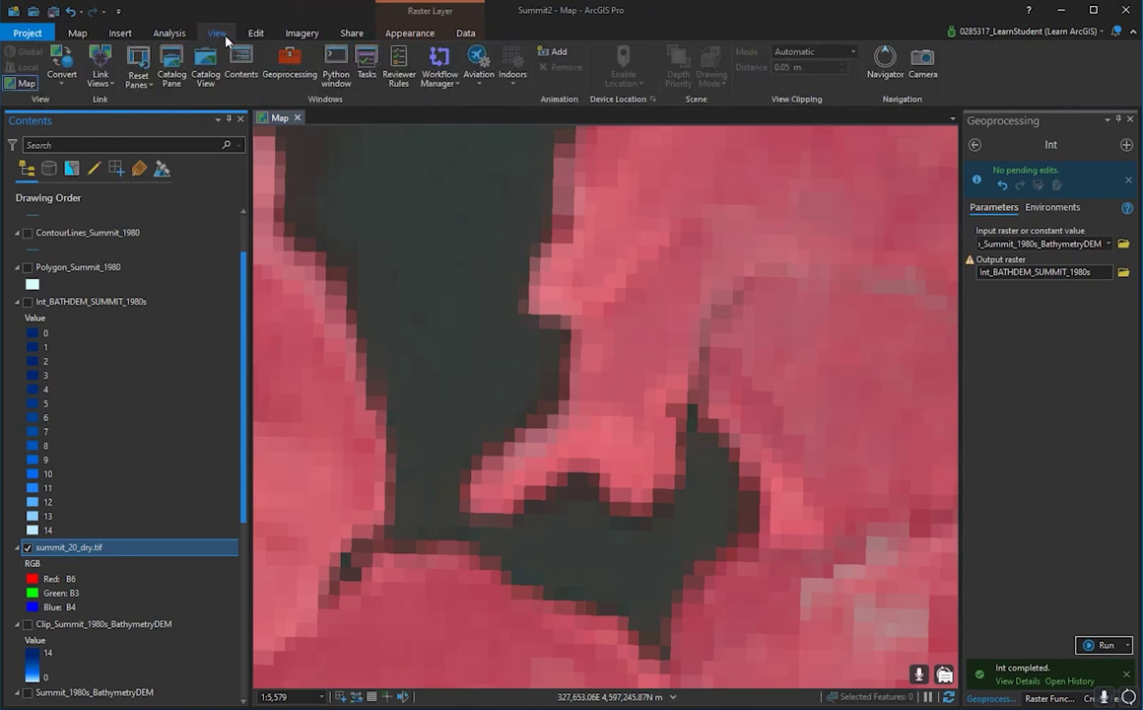
{"action": "left_click", "coordinate": [174, 63]}
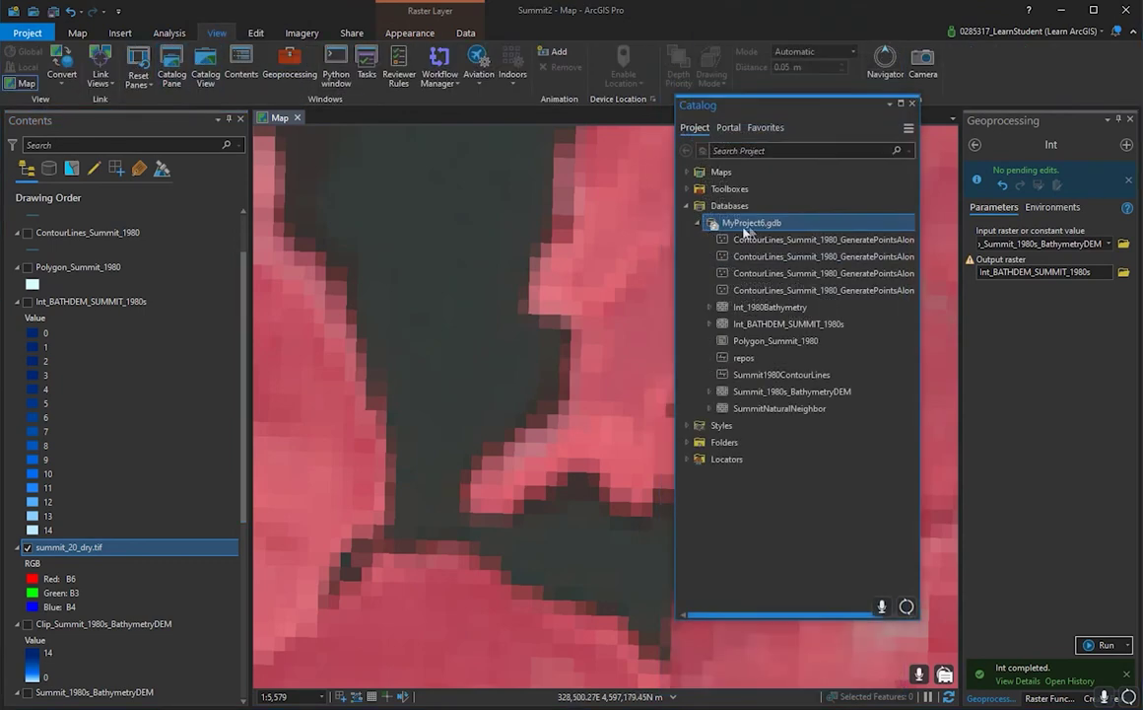
{"action": "right_click", "coordinate": [756, 225]}
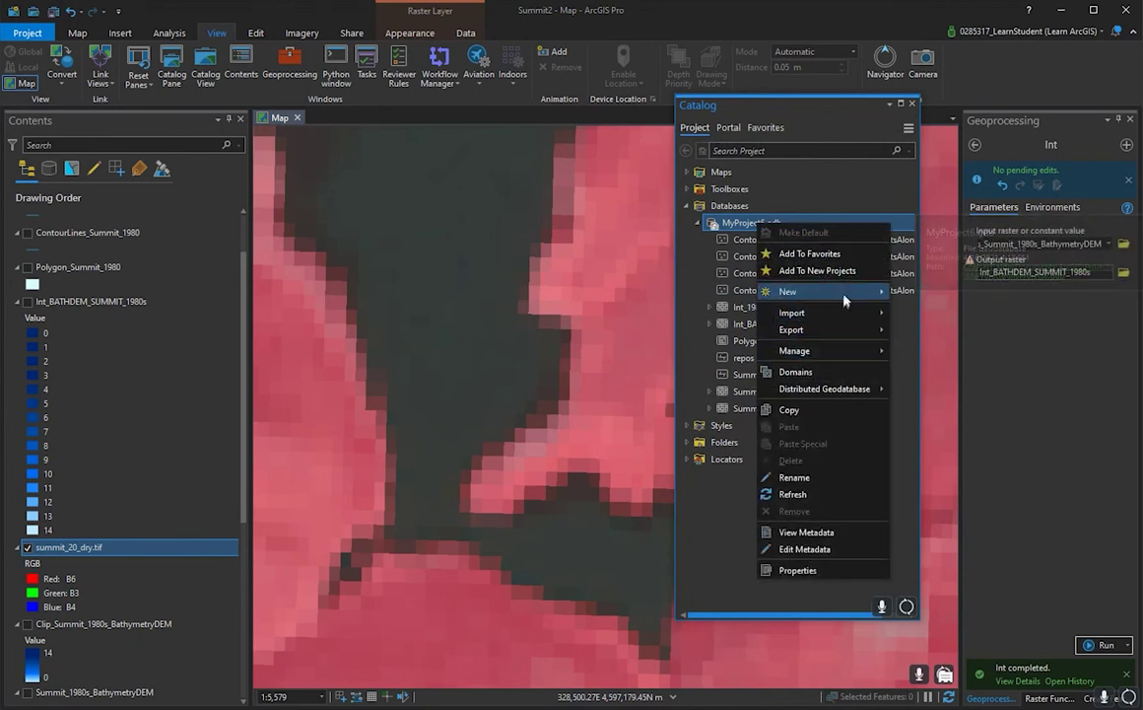
{"action": "mouse_move", "coordinate": [845, 296]}
{"action": "left_click", "coordinate": [931, 309]}
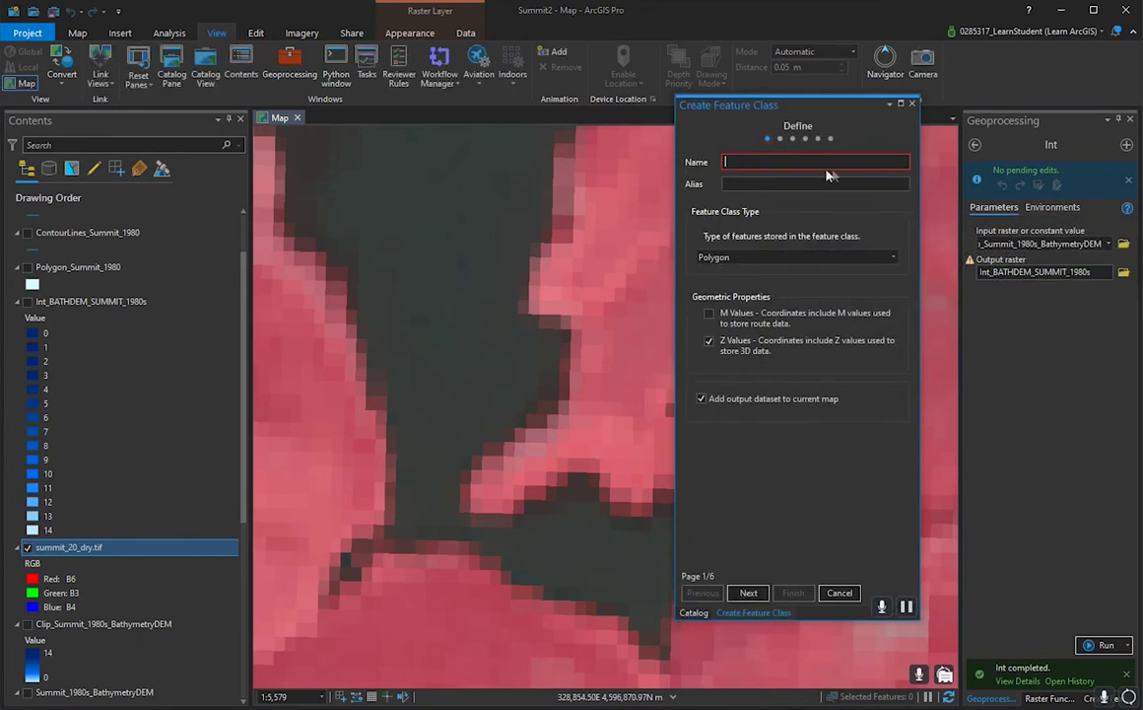
{"action": "type", "text": "DrySummit"}
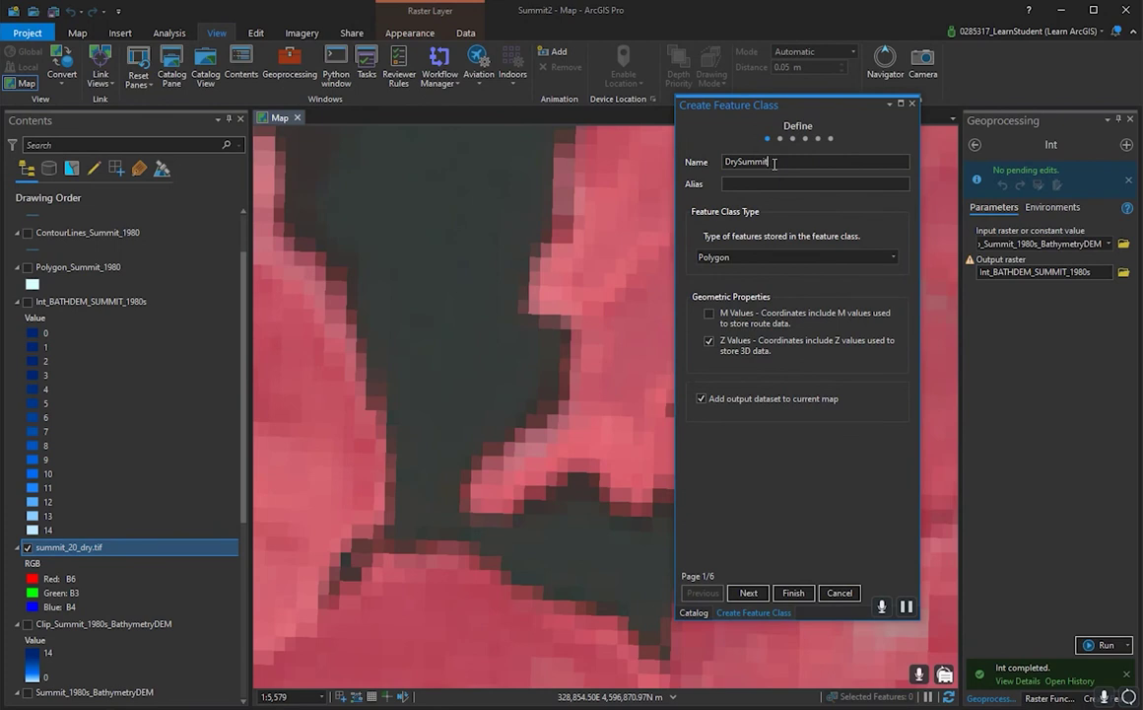
{"action": "double_click", "coordinate": [782, 165]}
{"action": "key", "text": "ctrl+c"}
{"action": "left_click", "coordinate": [796, 184]}
{"action": "key", "text": "ctrl+v"}
{"action": "left_click", "coordinate": [802, 593]}
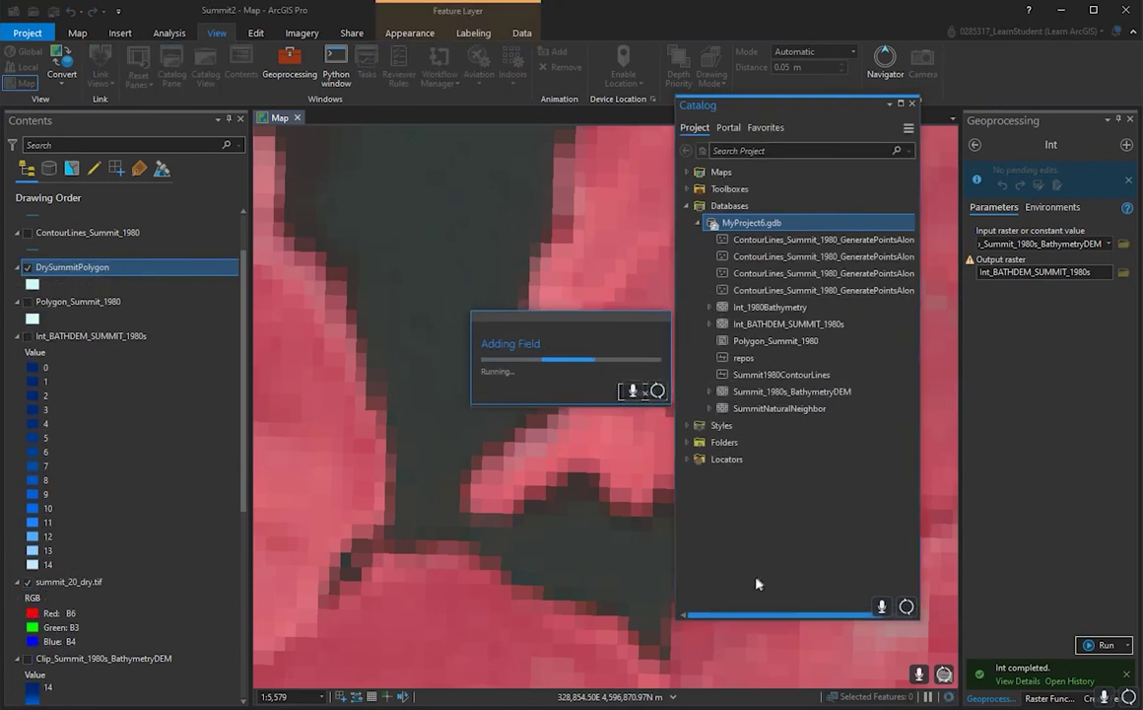
- Trace the dry lake's shoreline in summit_20_dry.tif as a DrySummitPolygon feature, along the eastern shore and around the northern tip
{"action": "left_click", "coordinate": [255, 32]}
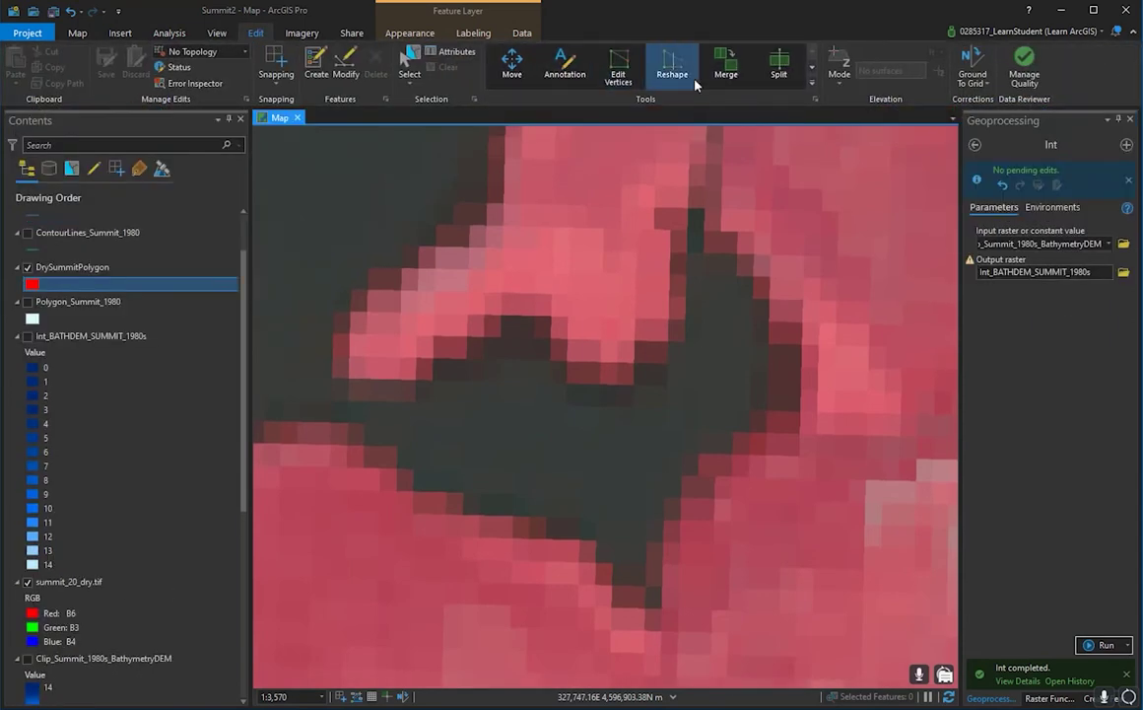
{"action": "left_click", "coordinate": [315, 64]}
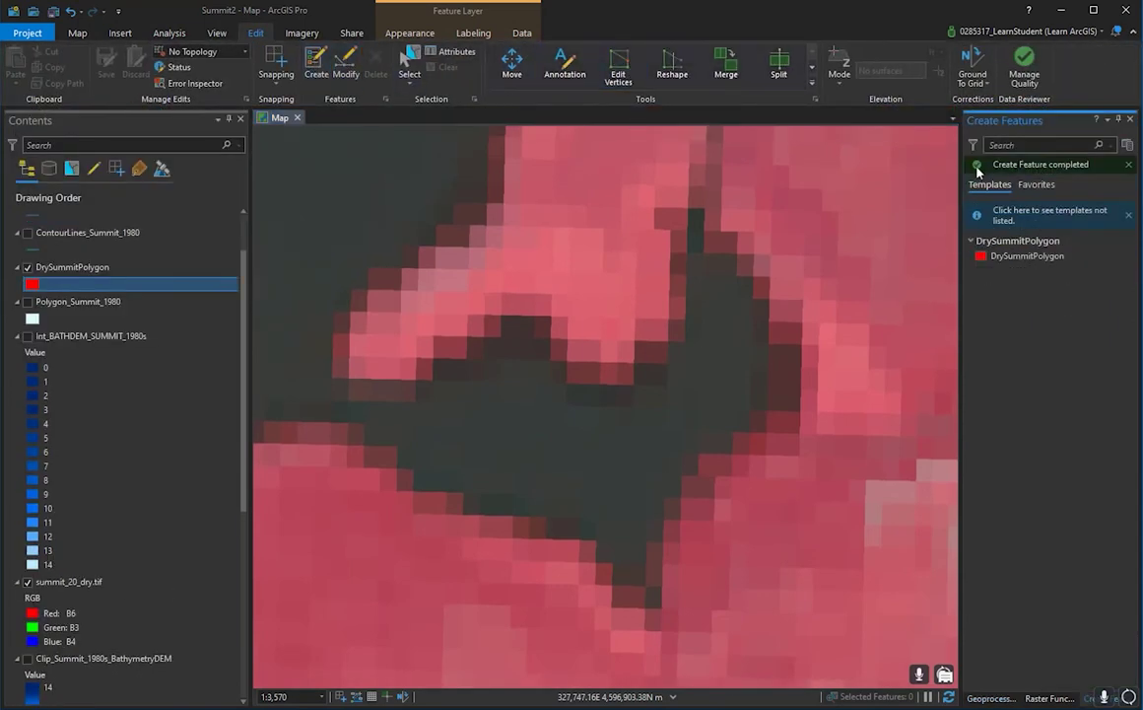
{"action": "left_click", "coordinate": [975, 254]}
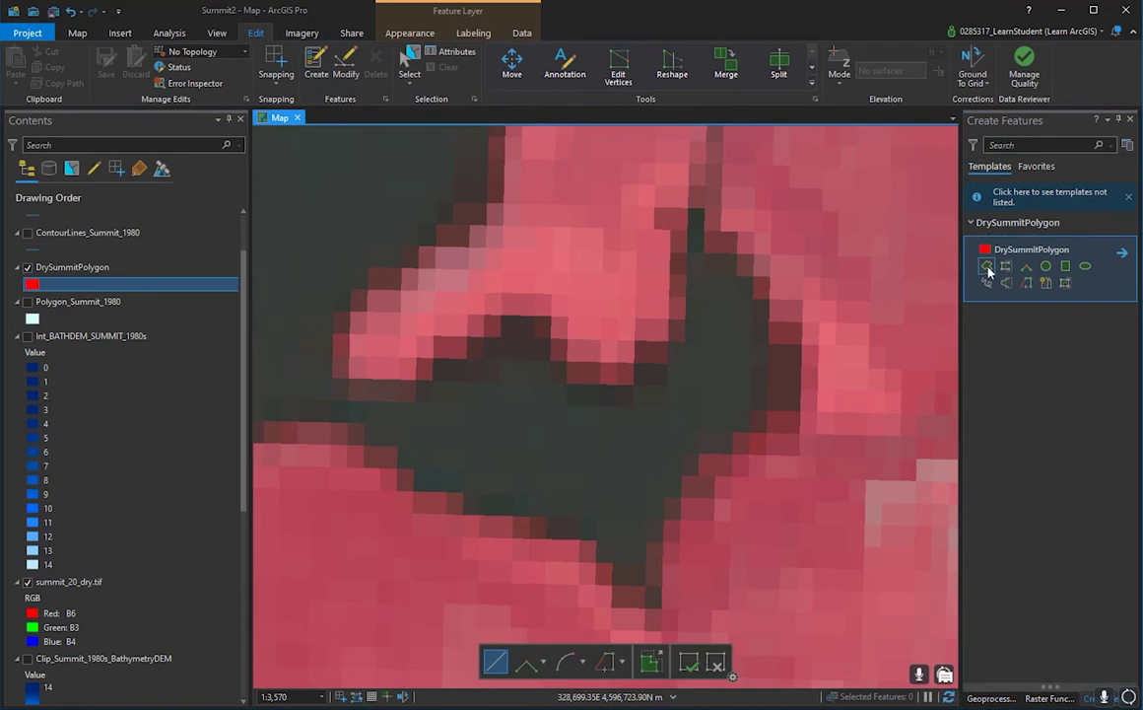
{"action": "left_click", "coordinate": [987, 267]}
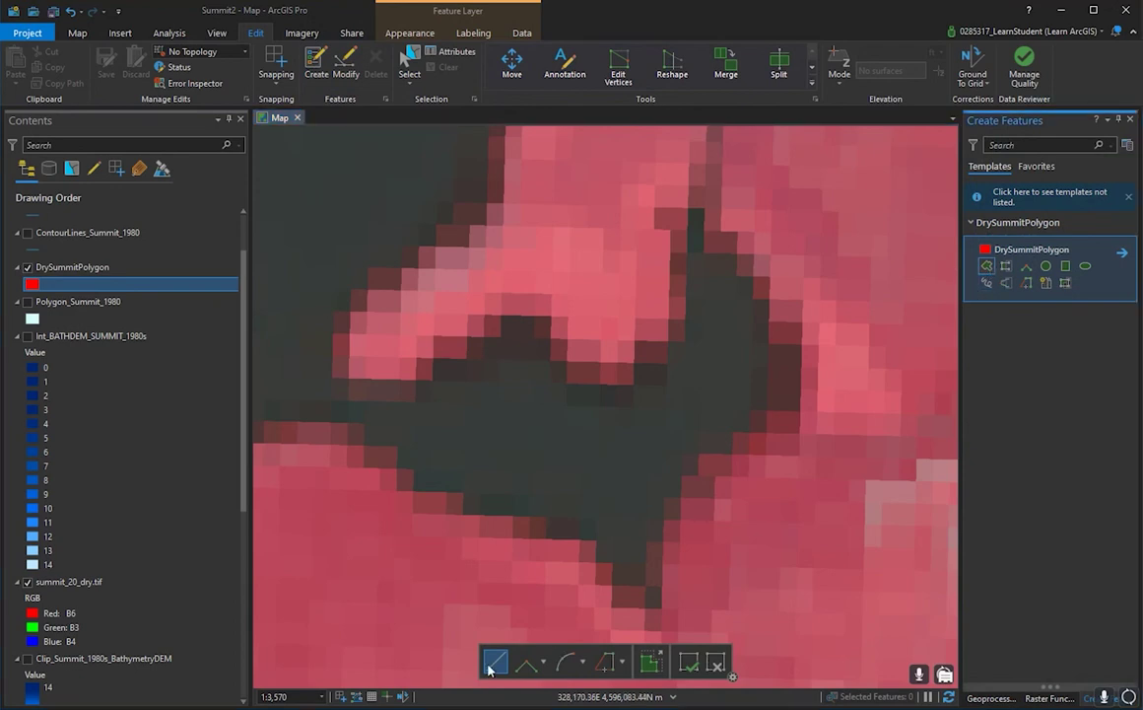
{"action": "mouse_move", "coordinate": [649, 572]}
{"action": "left_mouse_down"}
{"action": "mouse_move", "coordinate": [694, 493]}
{"action": "mouse_move", "coordinate": [729, 470]}
{"action": "mouse_move", "coordinate": [705, 483]}
{"action": "mouse_move", "coordinate": [709, 459]}
{"action": "mouse_move", "coordinate": [776, 396]}
{"action": "mouse_move", "coordinate": [767, 412]}
{"action": "left_mouse_up"}
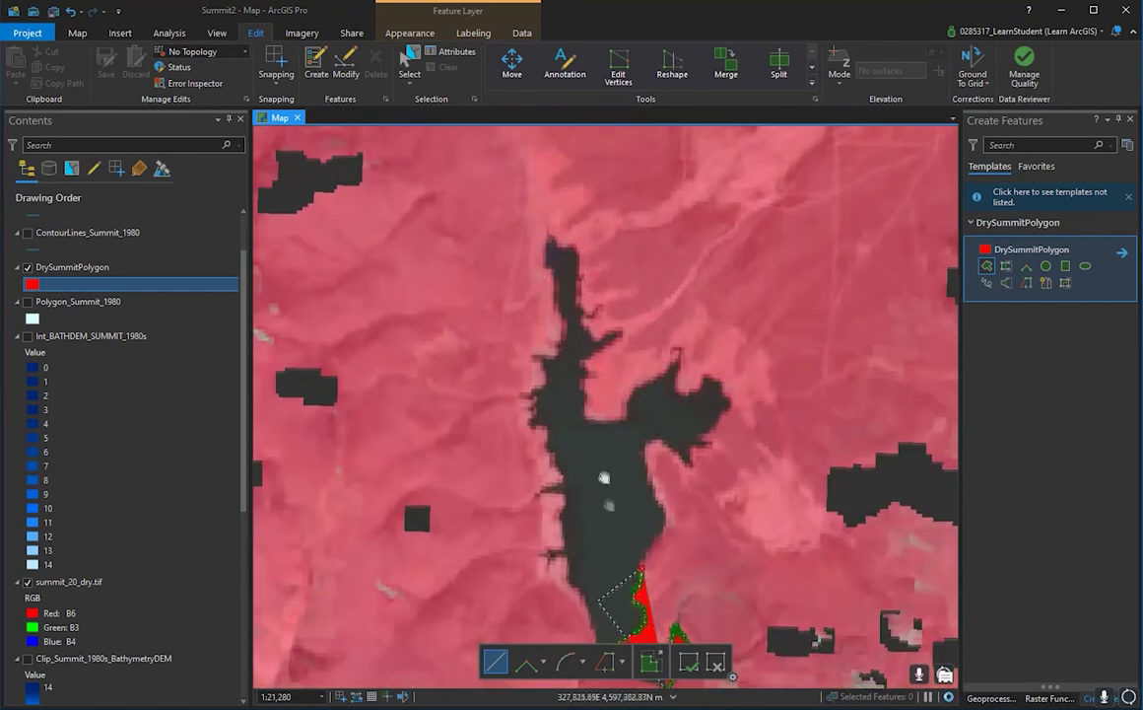
{"action": "scroll", "coordinate": [611, 493], "scroll_direction": "up", "scroll_amount": 5}
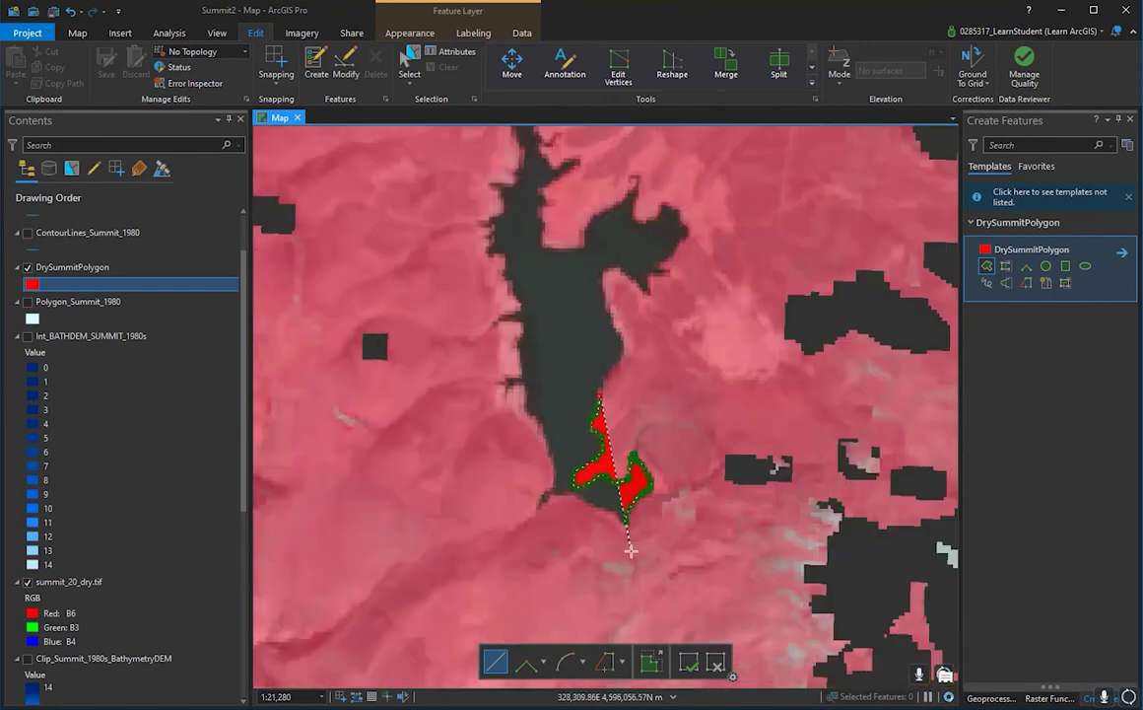
{"action": "scroll", "coordinate": [642, 502], "scroll_direction": "down", "scroll_amount": 3}
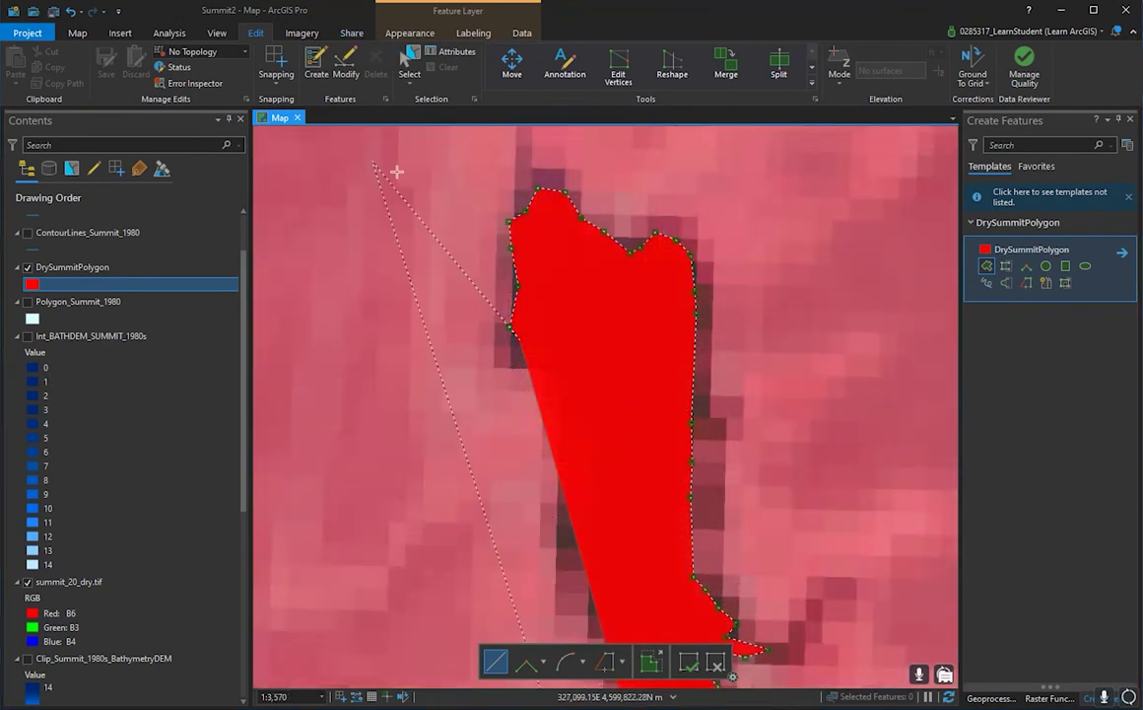
{"action": "scroll", "coordinate": [462, 364], "scroll_direction": "up", "scroll_amount": 3}
{"action": "scroll", "coordinate": [467, 335], "scroll_direction": "down", "scroll_amount": 1}
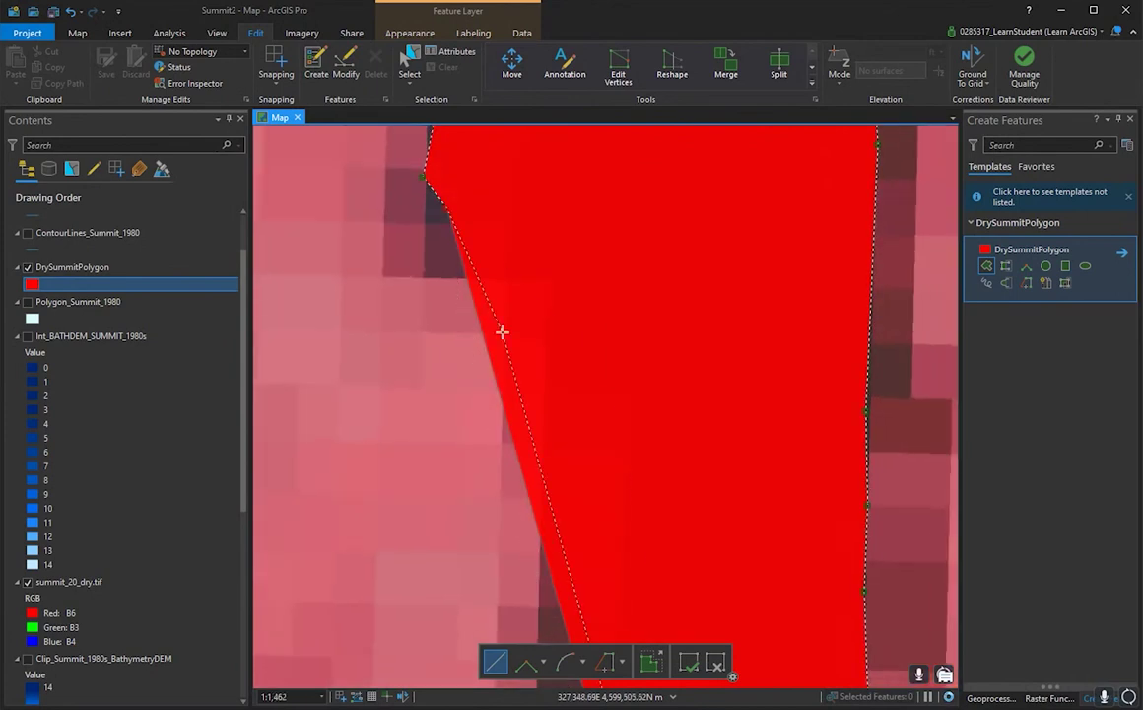
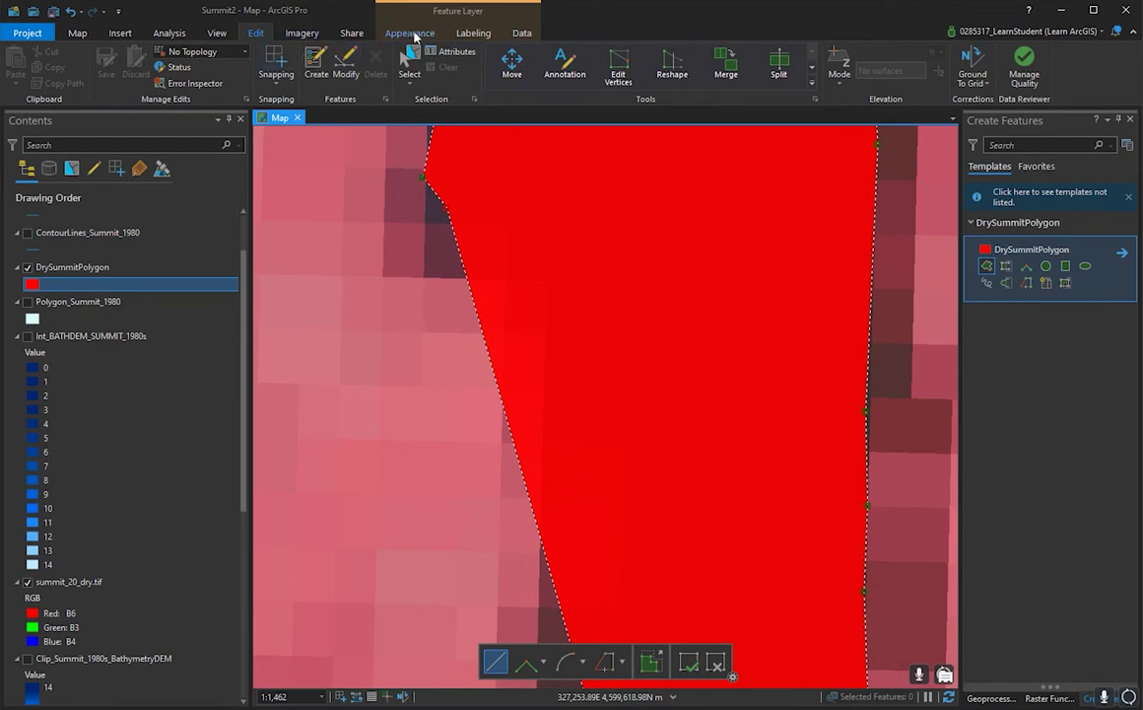
- Increase the display transparency of the DrySummitPolygon layer
{"action": "left_click", "coordinate": [410, 34]}
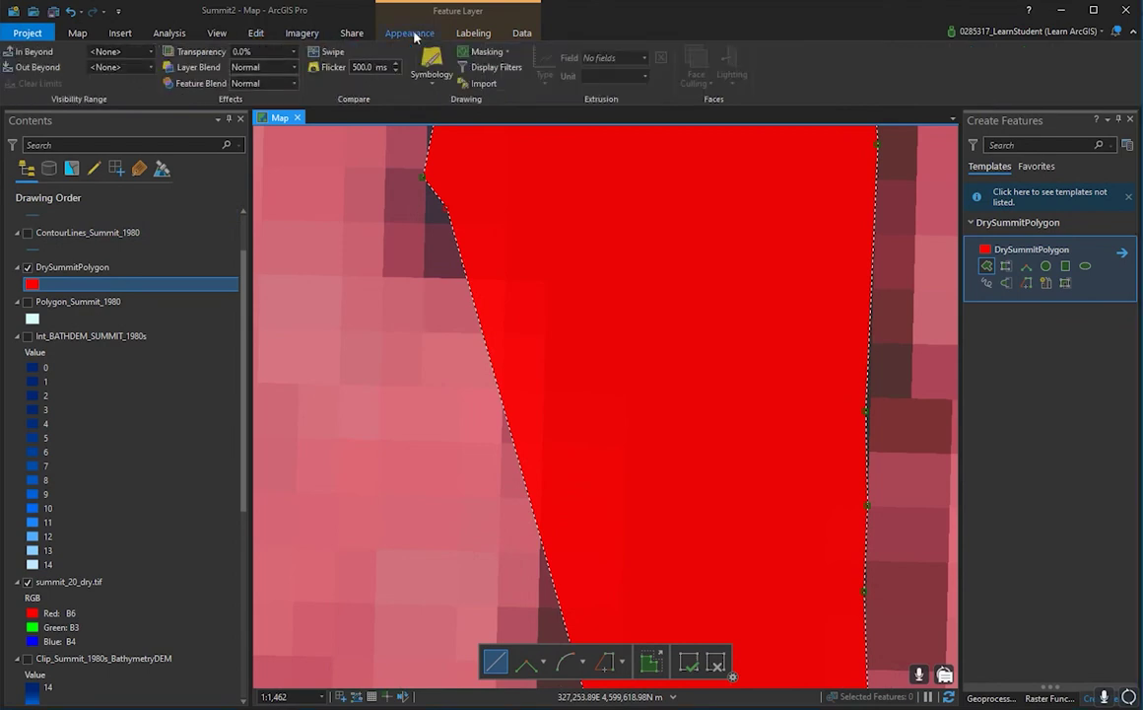
{"action": "left_click", "coordinate": [292, 53]}
{"action": "left_click_drag", "start_coordinate": [240, 69], "coordinate": [271, 71]}
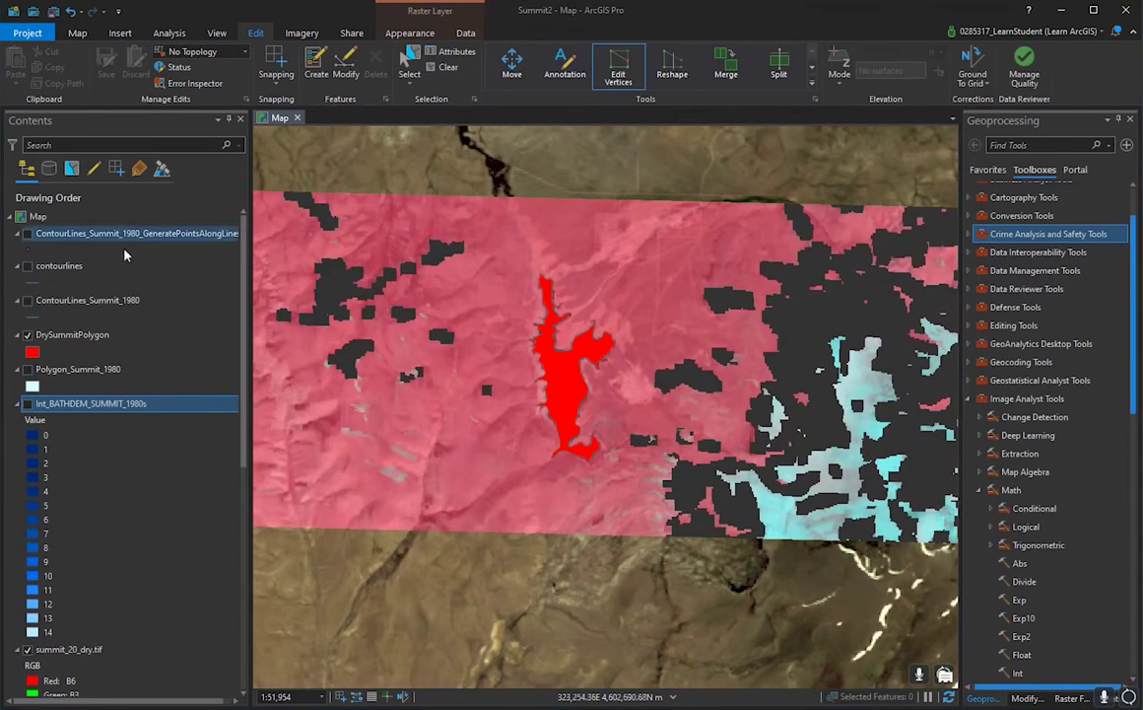
- Search the raster functions for clip, open the Clip function's parameters and view the available input rasters
{"action": "scroll", "coordinate": [111, 256], "scroll_direction": "down", "scroll_amount": 3}
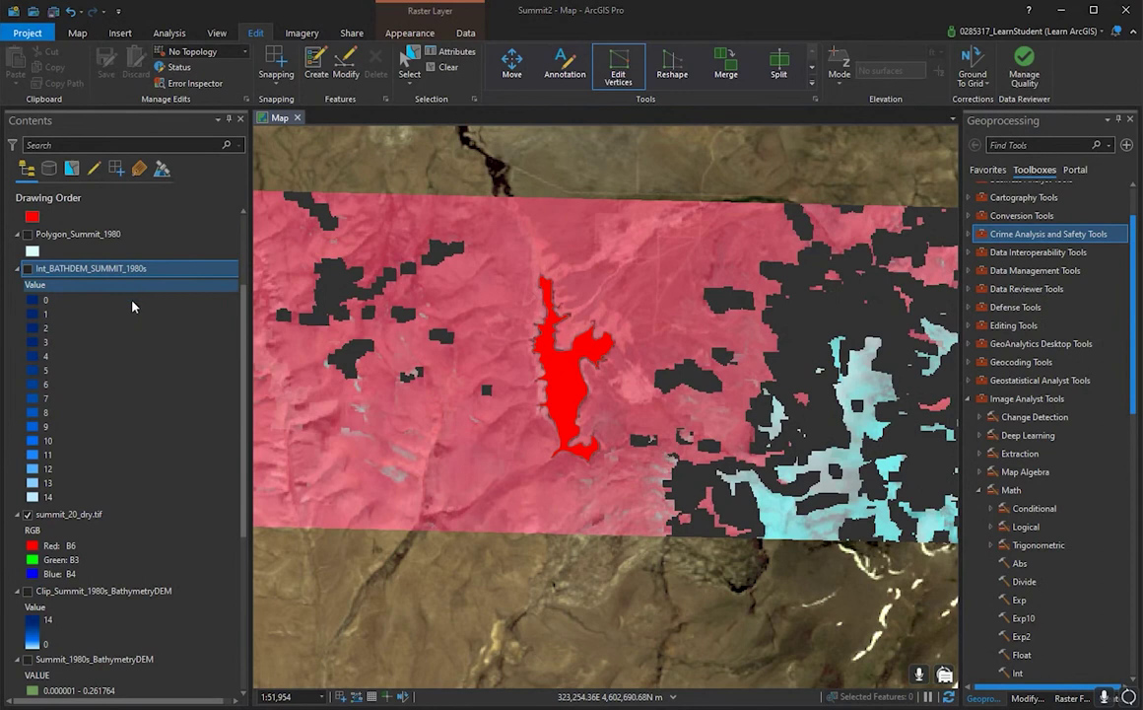
{"action": "scroll", "coordinate": [119, 273], "scroll_direction": "down", "scroll_amount": 3}
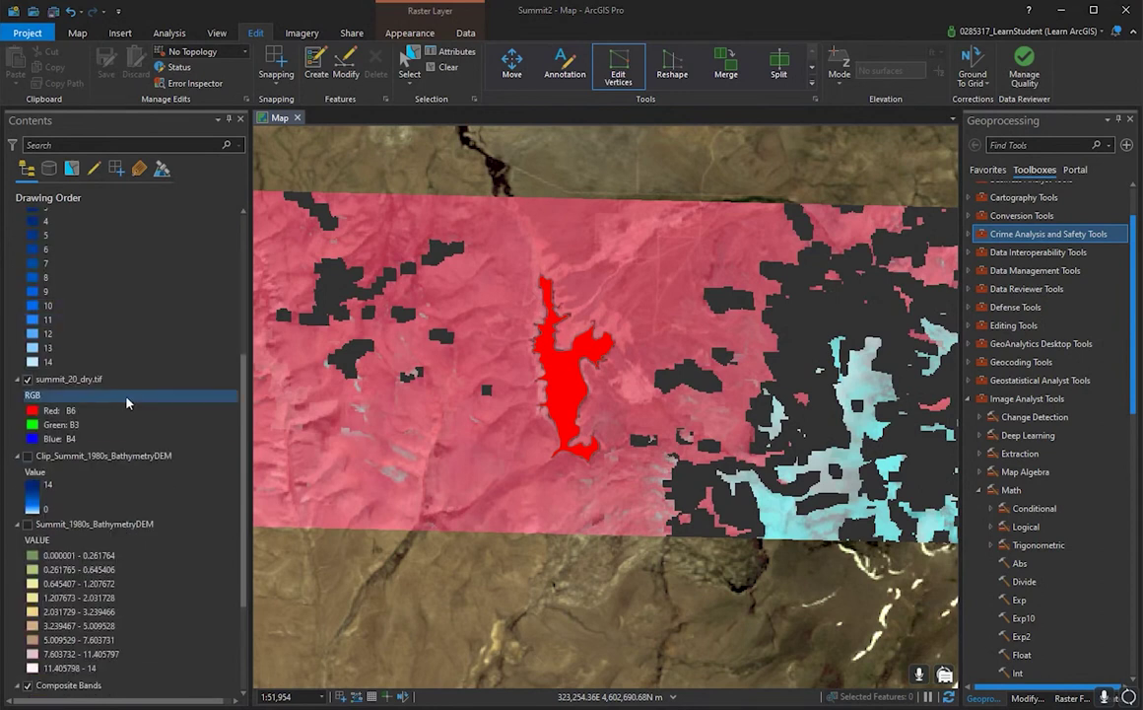
{"action": "scroll", "coordinate": [116, 456], "scroll_direction": "up", "scroll_amount": 3}
{"action": "scroll", "coordinate": [50, 335], "scroll_direction": "up", "scroll_amount": 3}
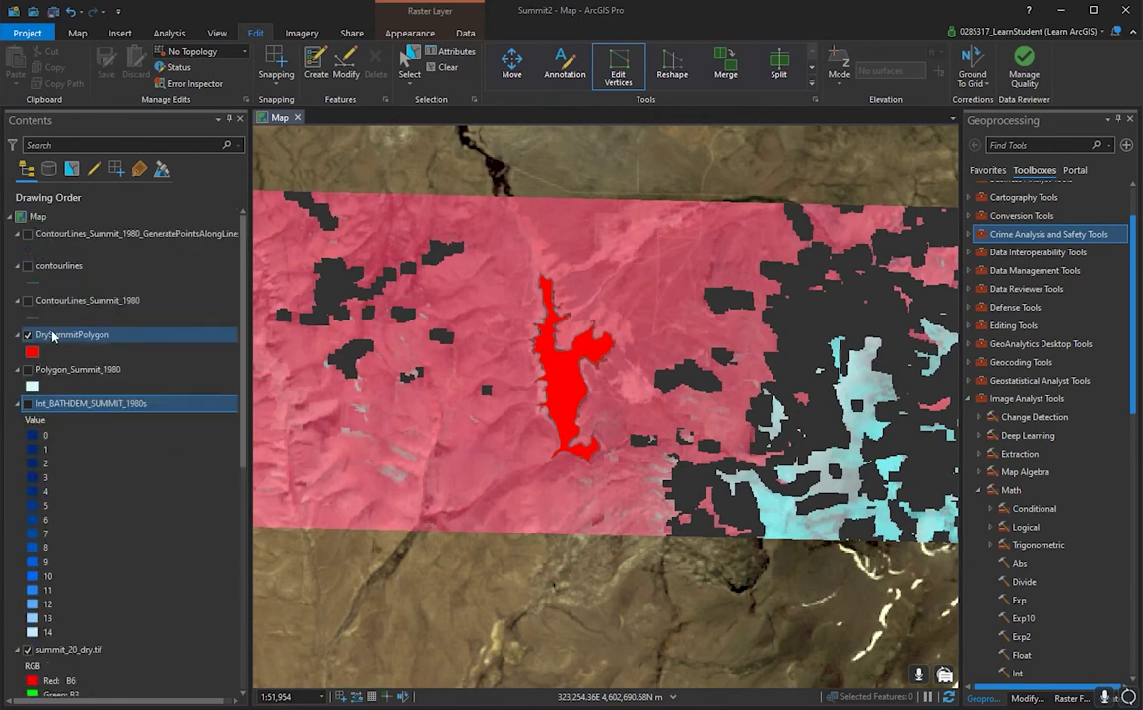
{"action": "scroll", "coordinate": [151, 366], "scroll_direction": "down", "scroll_amount": 3}
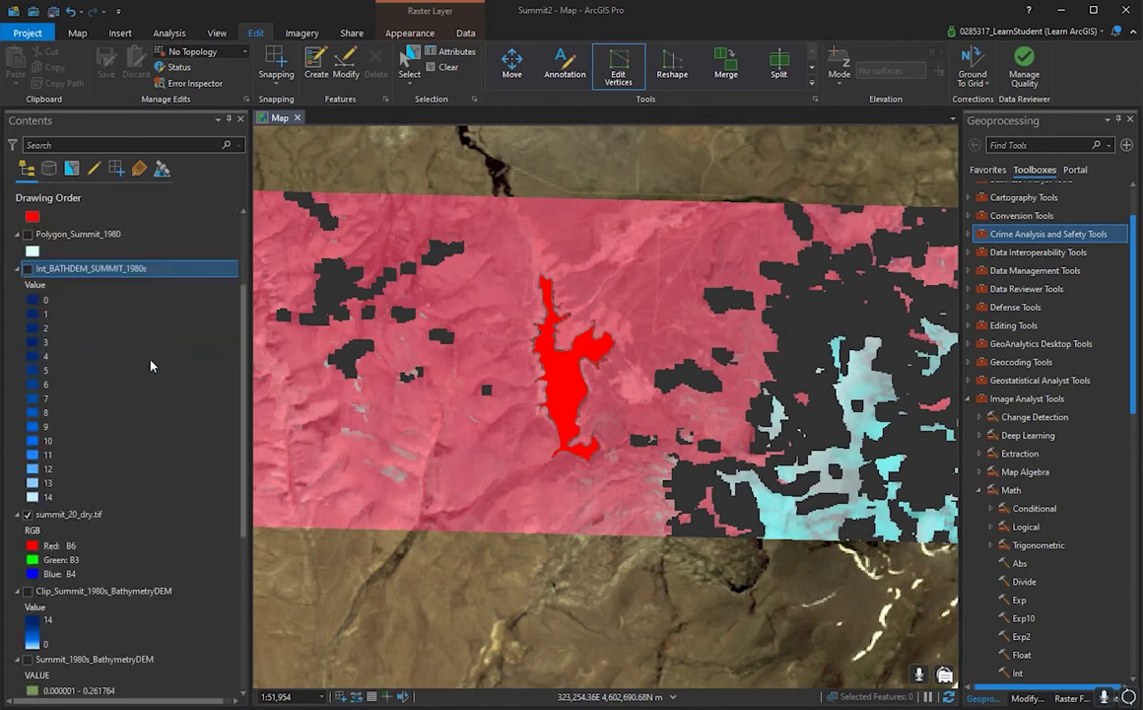
{"action": "left_click", "coordinate": [170, 34]}
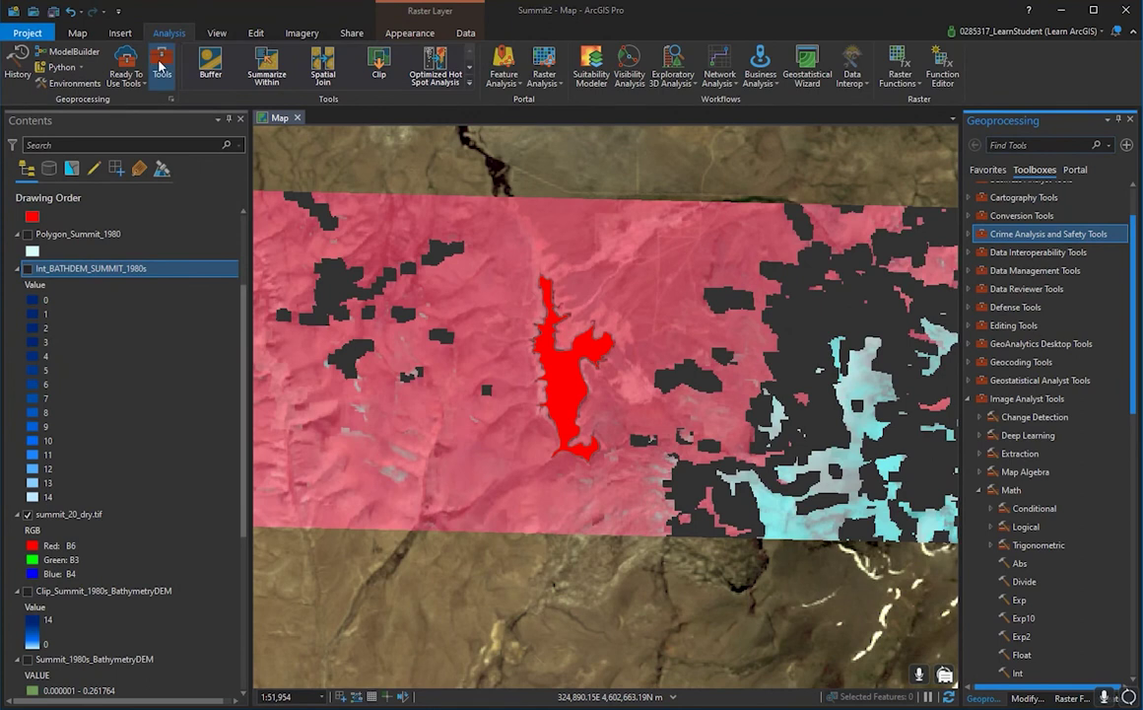
{"action": "left_click", "coordinate": [895, 71]}
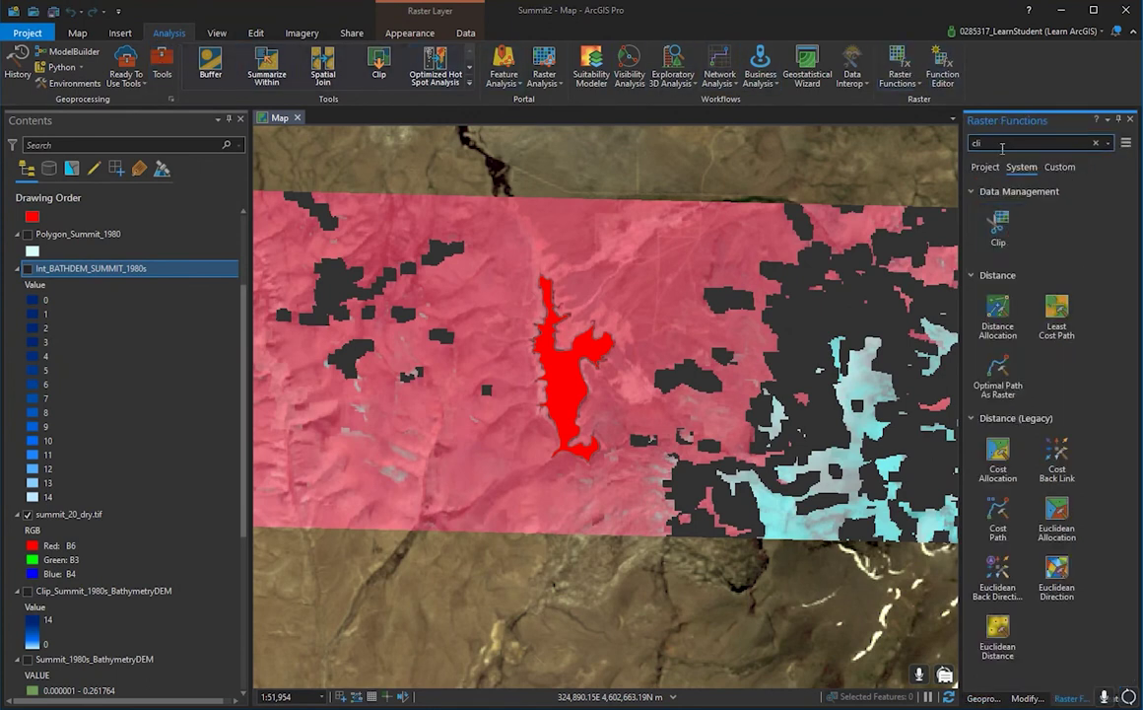
{"action": "type", "text": "p"}
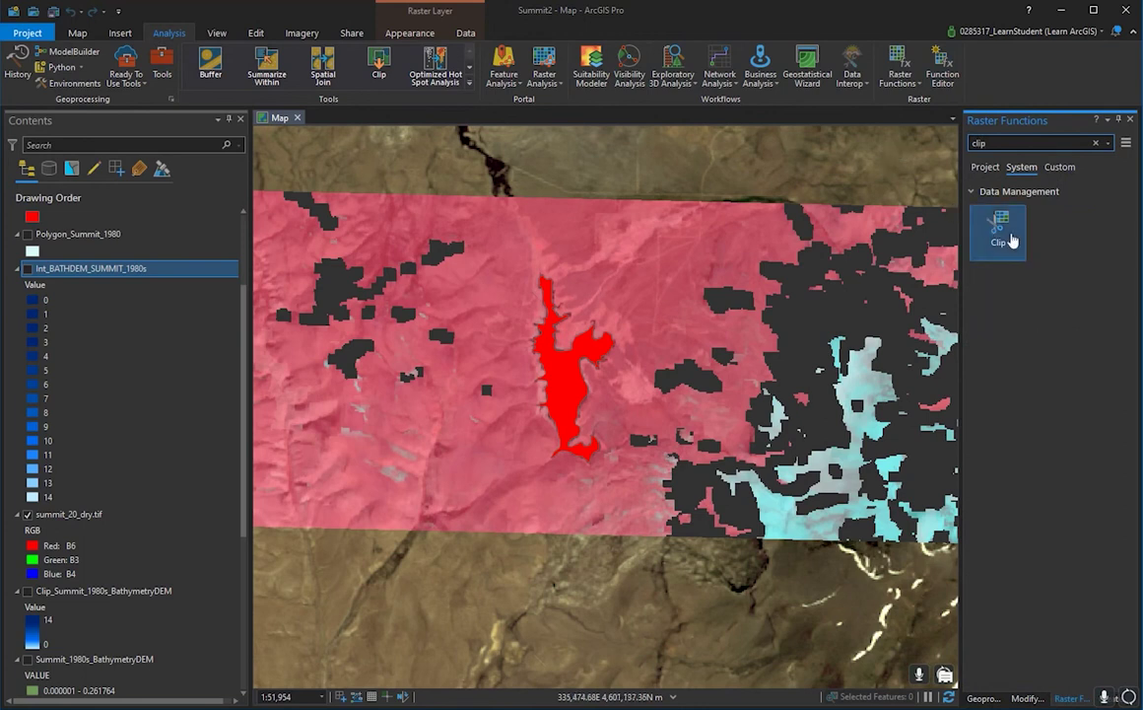
{"action": "left_click", "coordinate": [1005, 230]}
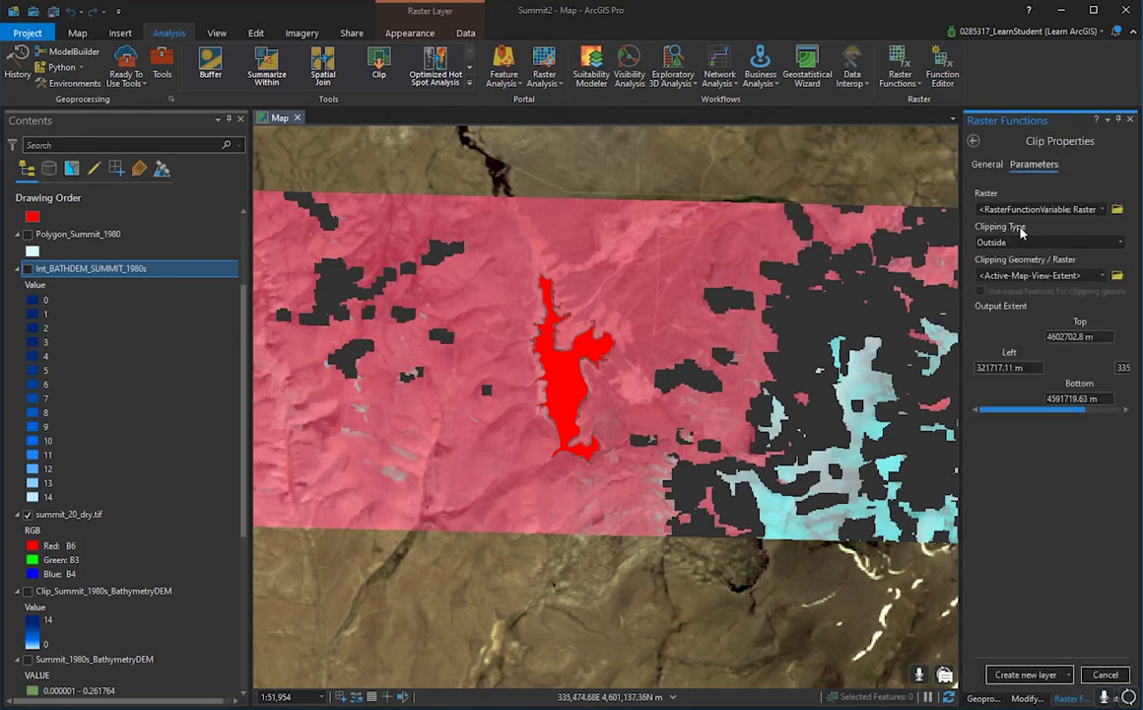
{"action": "left_click", "coordinate": [1102, 210]}
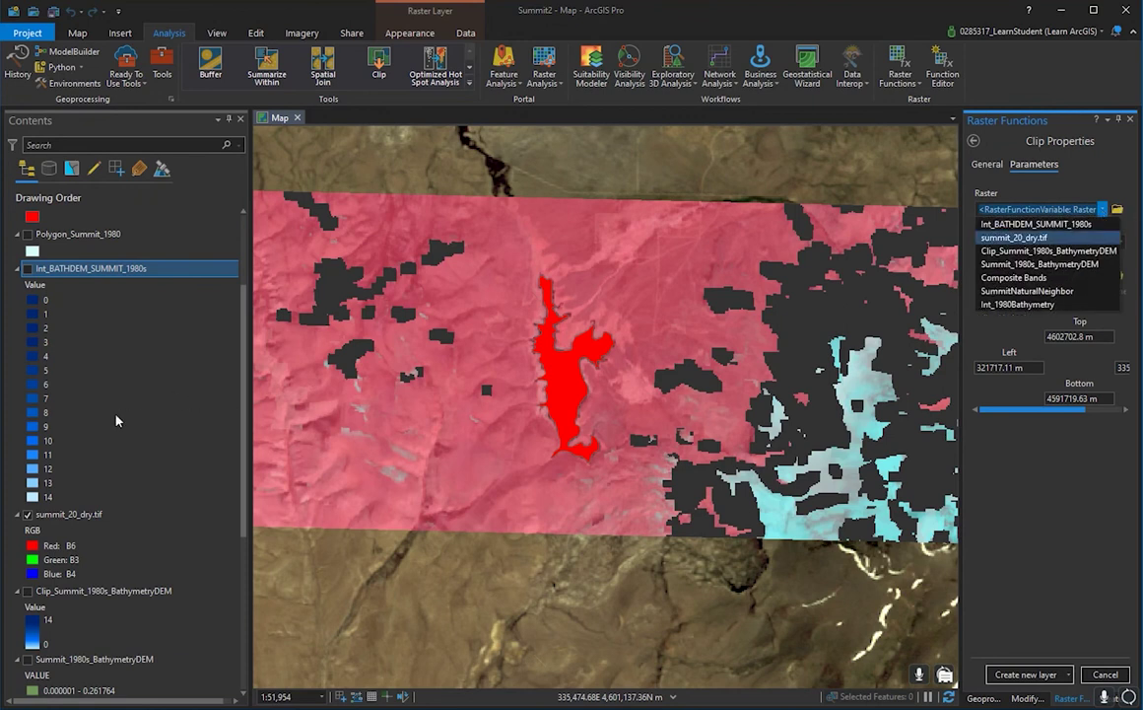
- Show Summit_1980s_BathymetryDEM and hide summit_20_dry.tif so the bathymetry lies beneath DrySummitPolygon
{"action": "left_click_drag", "start_coordinate": [245, 375], "coordinate": [244, 461]}
{"action": "left_click", "coordinate": [28, 497]}
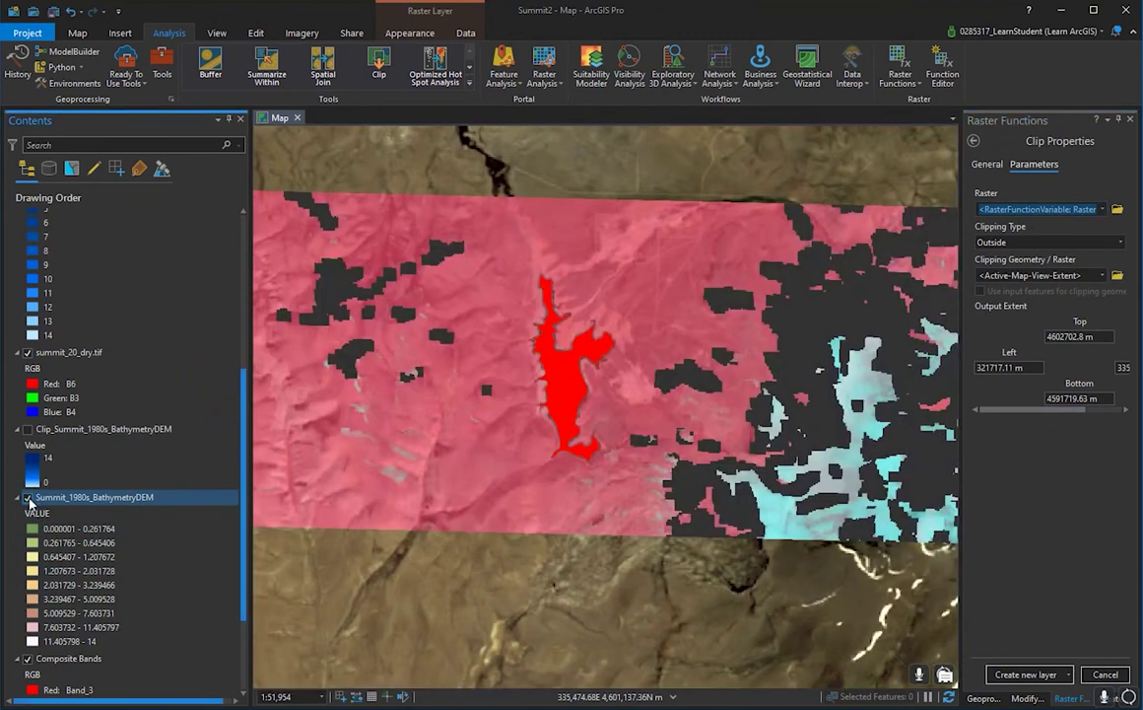
{"action": "scroll", "coordinate": [55, 404], "scroll_direction": "up", "scroll_amount": 2}
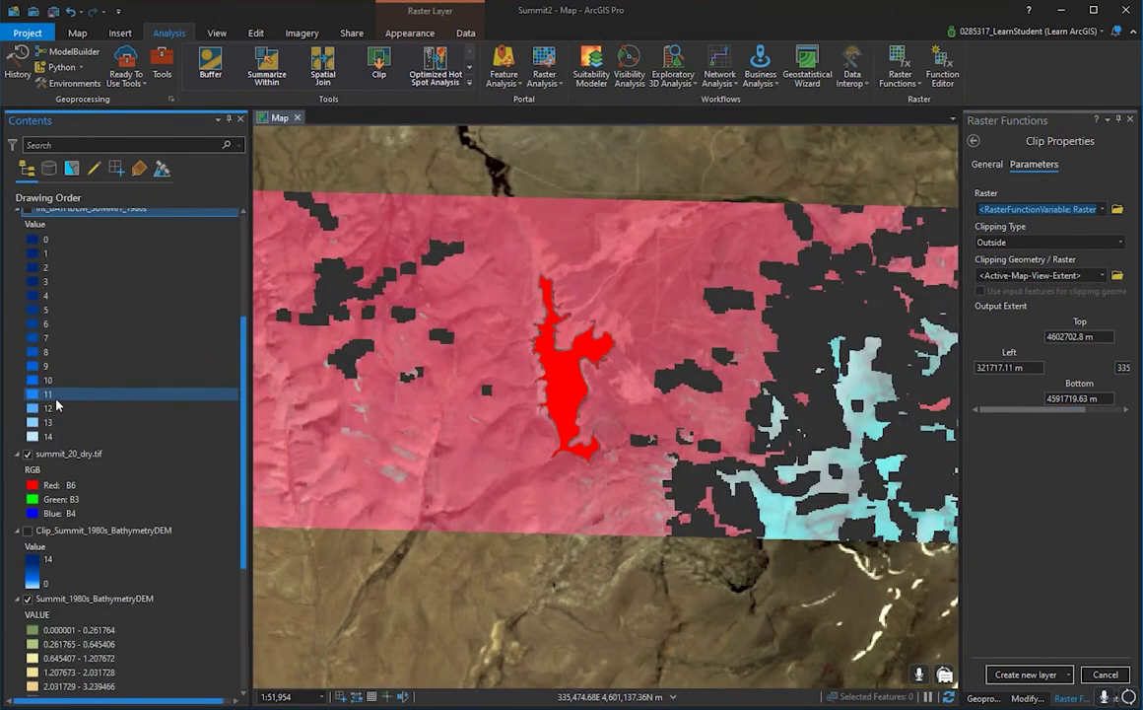
{"action": "left_click", "coordinate": [28, 453]}
{"action": "scroll", "coordinate": [54, 373], "scroll_direction": "up", "scroll_amount": 2}
{"action": "left_click", "coordinate": [54, 343]}
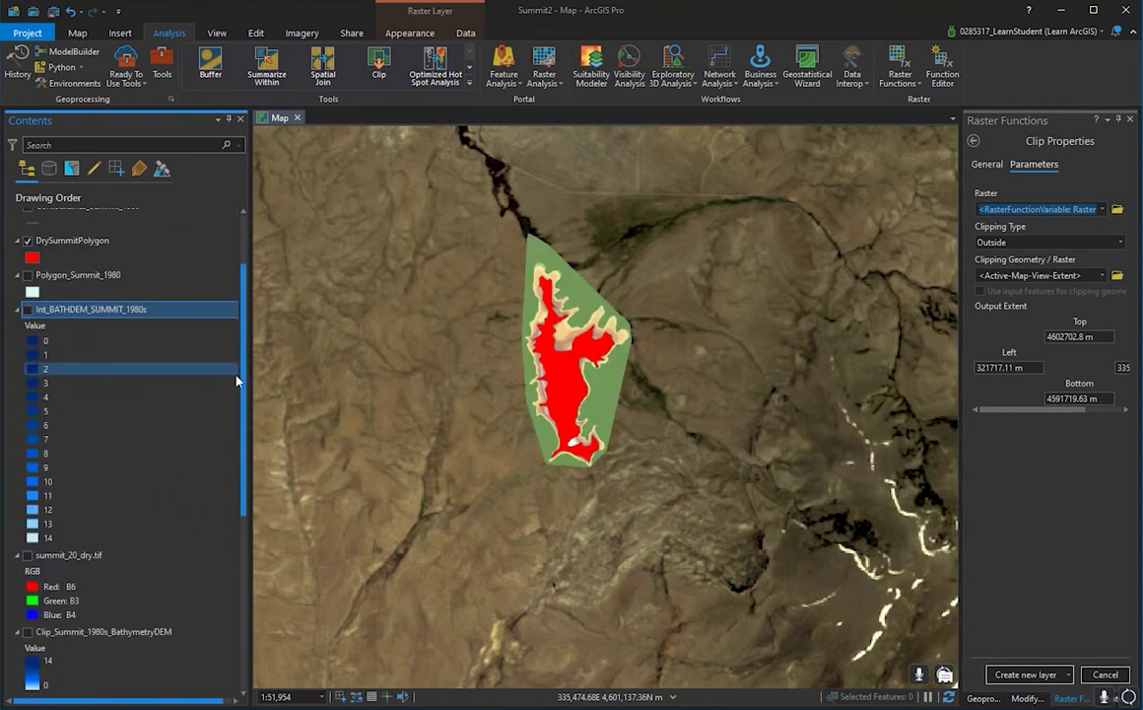
- Compare DrySummitPolygon with the bathymetry bands at the lake's southern end and discard the vertex edit
{"action": "key", "text": "Down"}
{"action": "key", "text": "Down"}
{"action": "key", "text": "Down"}
{"action": "key", "text": "Down"}
{"action": "key", "text": "Down"}
{"action": "scroll", "coordinate": [444, 419], "scroll_direction": "up", "scroll_amount": 3}
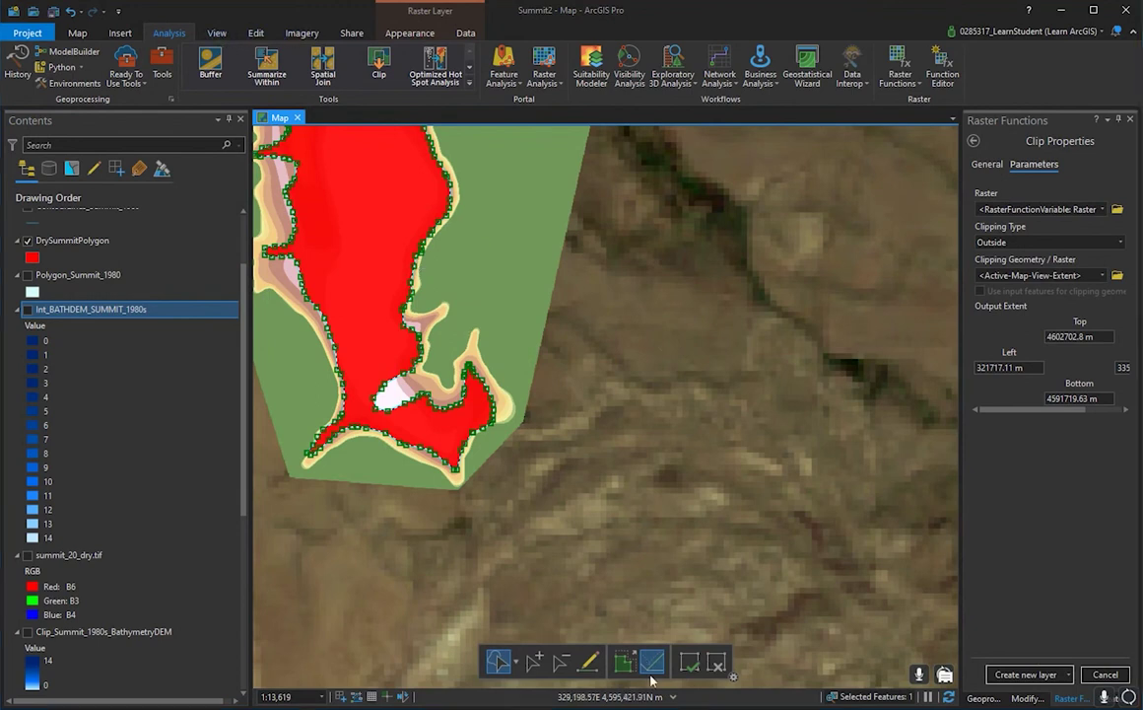
{"action": "left_click", "coordinate": [717, 664]}
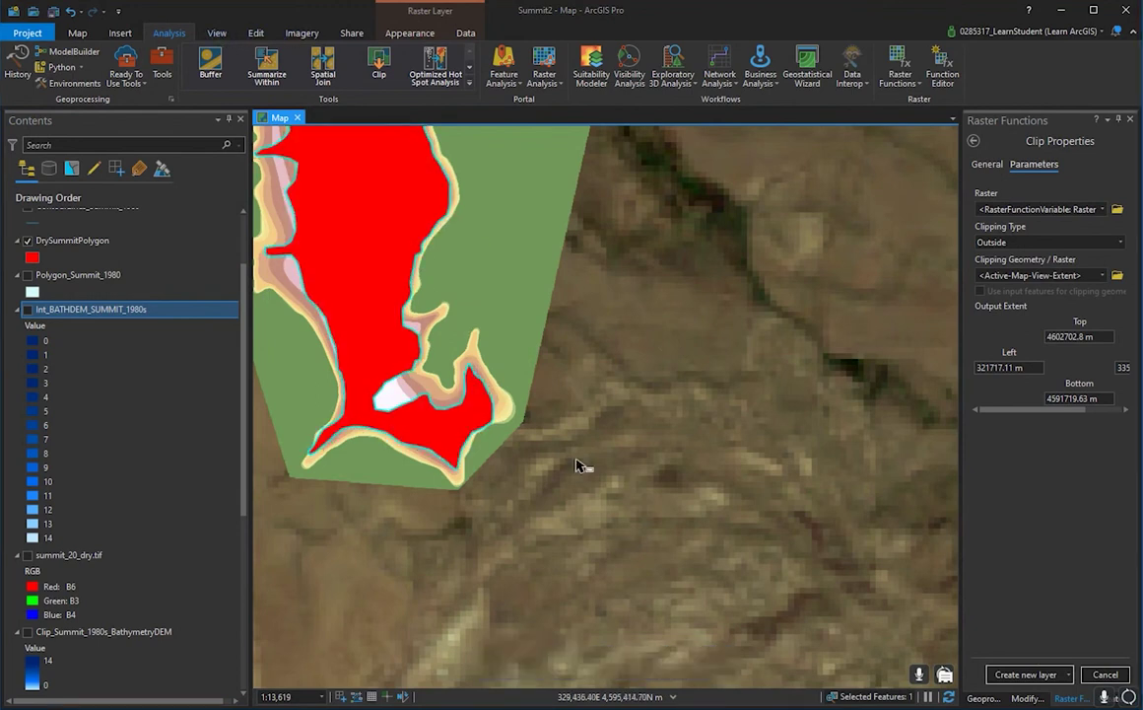
- Compare the DrySummitPolygon boundary with the bathymetry bands around the lake's northern inlets and northeastern arm
{"action": "left_click", "coordinate": [258, 35]}
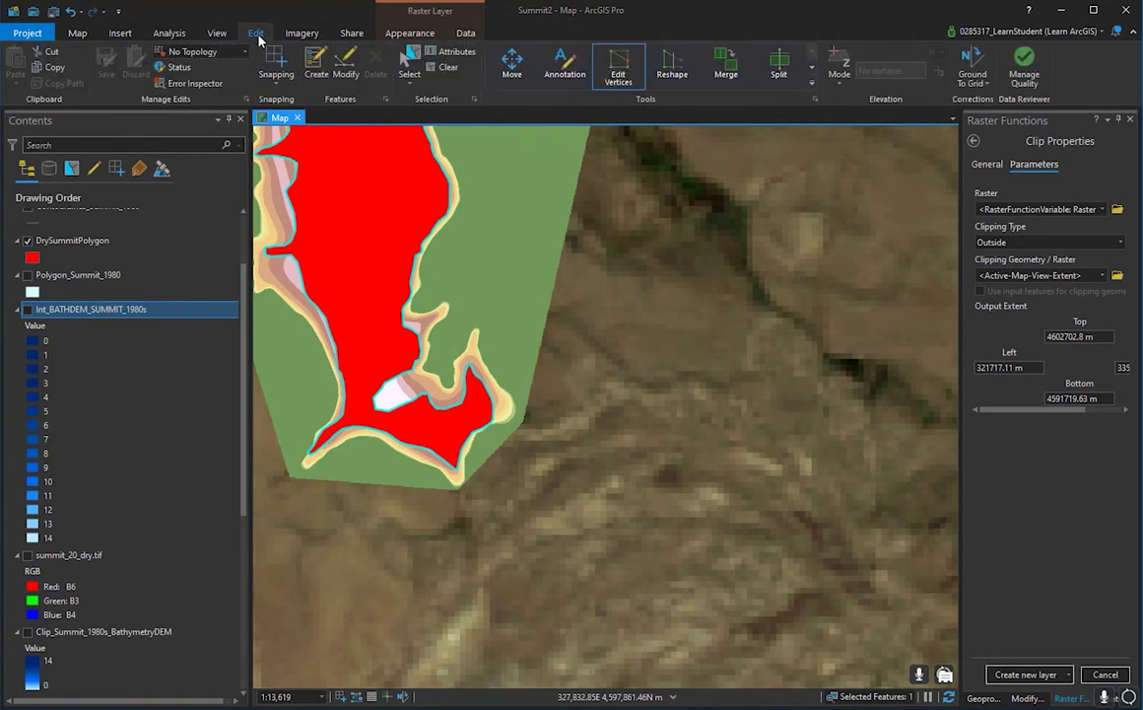
{"action": "left_click", "coordinate": [170, 33]}
{"action": "left_click_drag", "start_coordinate": [560, 294], "coordinate": [713, 438]}
{"action": "scroll", "coordinate": [587, 467], "scroll_direction": "up", "scroll_amount": 5}
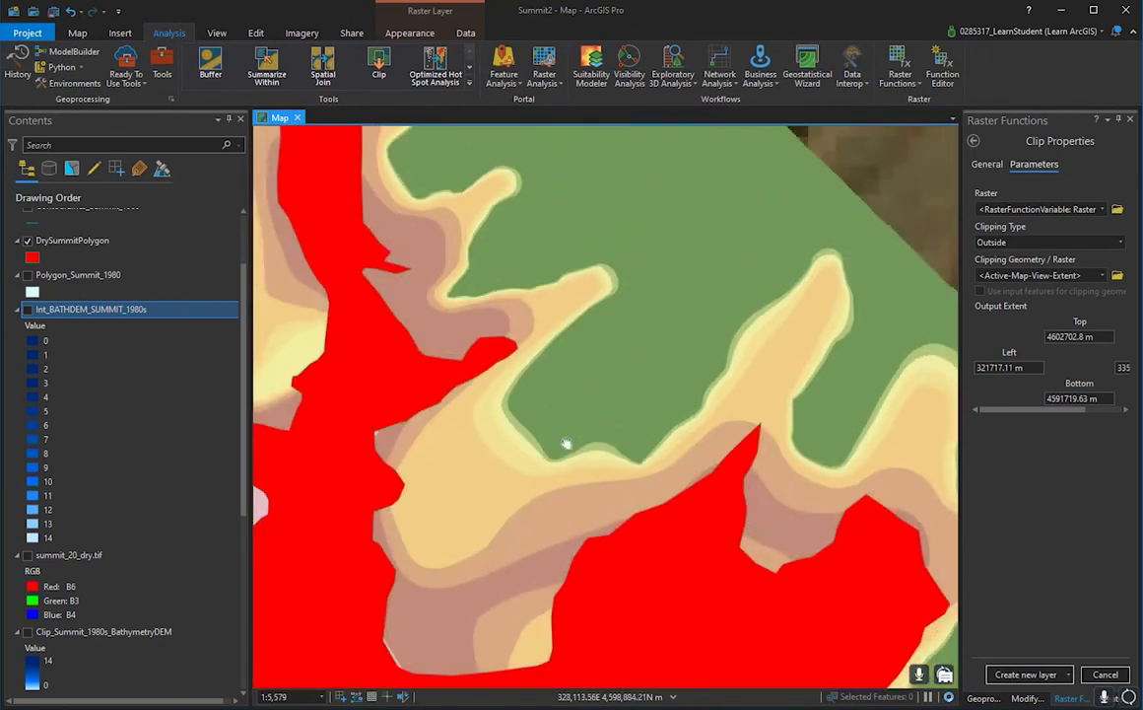
{"action": "left_click_drag", "start_coordinate": [565, 443], "coordinate": [388, 283]}
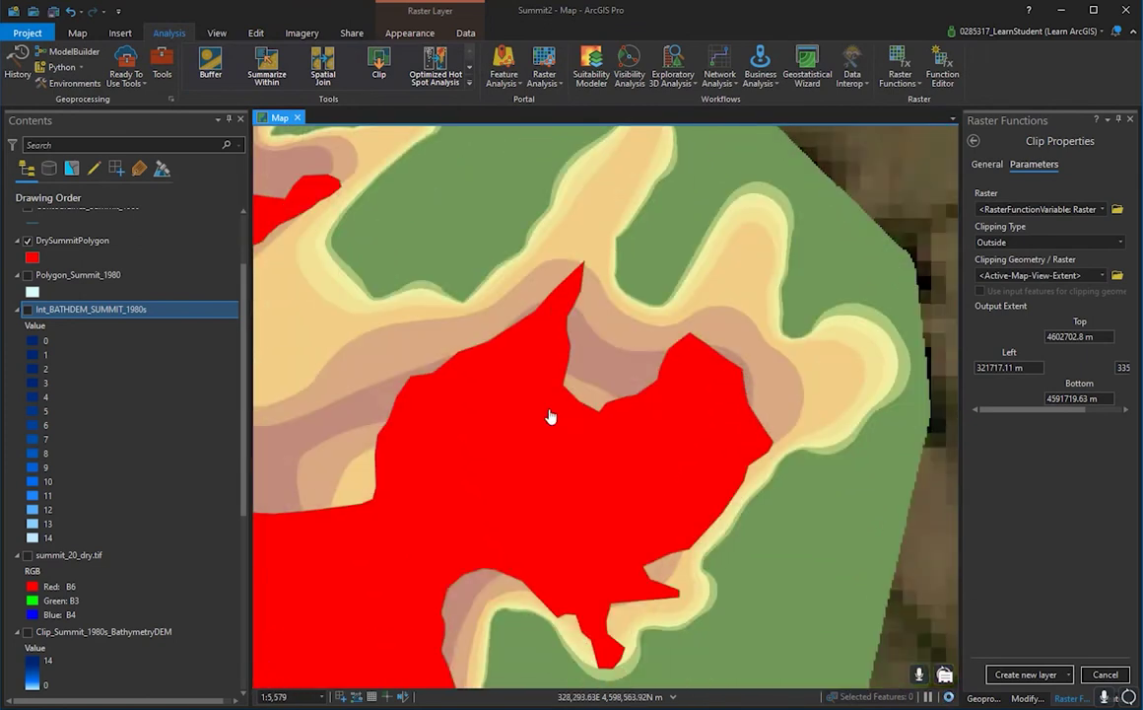
- Compare the DrySummitPolygon boundary with the bathymetry bands along the lake's western shore and over the whole lake
{"action": "left_click_drag", "start_coordinate": [569, 505], "coordinate": [758, 138]}
{"action": "left_click_drag", "start_coordinate": [581, 443], "coordinate": [660, 277]}
{"action": "left_click_drag", "start_coordinate": [607, 466], "coordinate": [527, 308]}
{"action": "scroll", "coordinate": [528, 390], "scroll_direction": "up", "scroll_amount": 3}
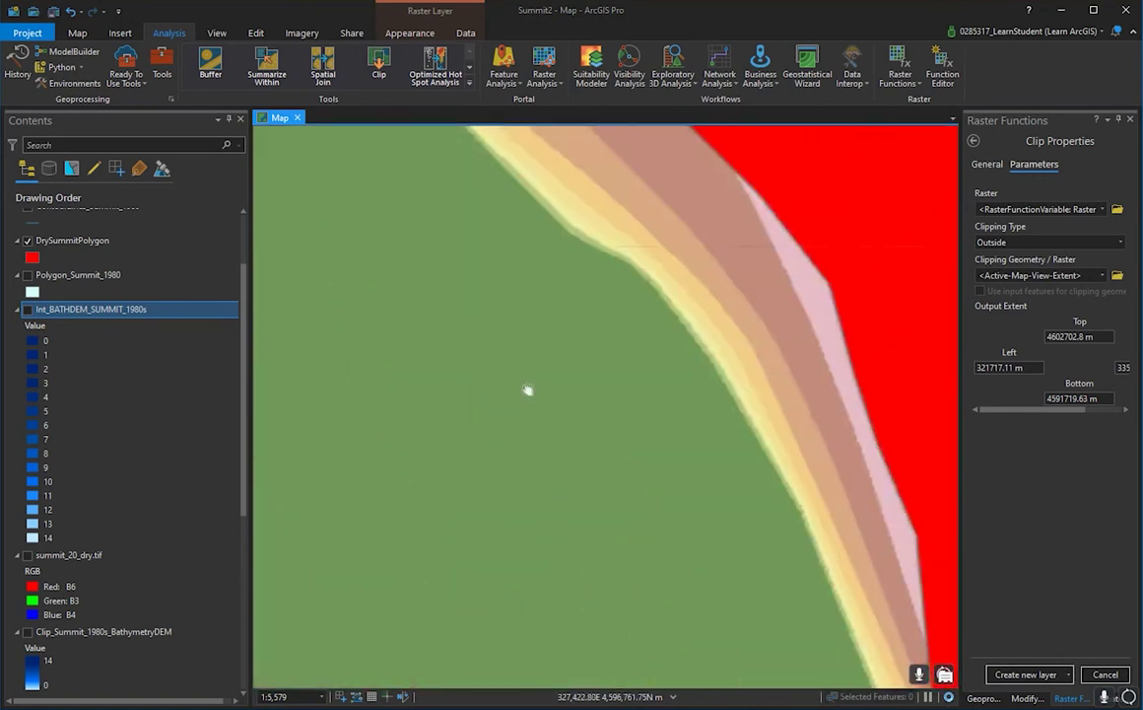
{"action": "left_click_drag", "start_coordinate": [528, 390], "coordinate": [569, 465]}
{"action": "scroll", "coordinate": [566, 455], "scroll_direction": "down", "scroll_amount": 6}
{"action": "left_click_drag", "start_coordinate": [575, 349], "coordinate": [543, 431]}
{"action": "scroll", "coordinate": [543, 431], "scroll_direction": "down", "scroll_amount": 1}
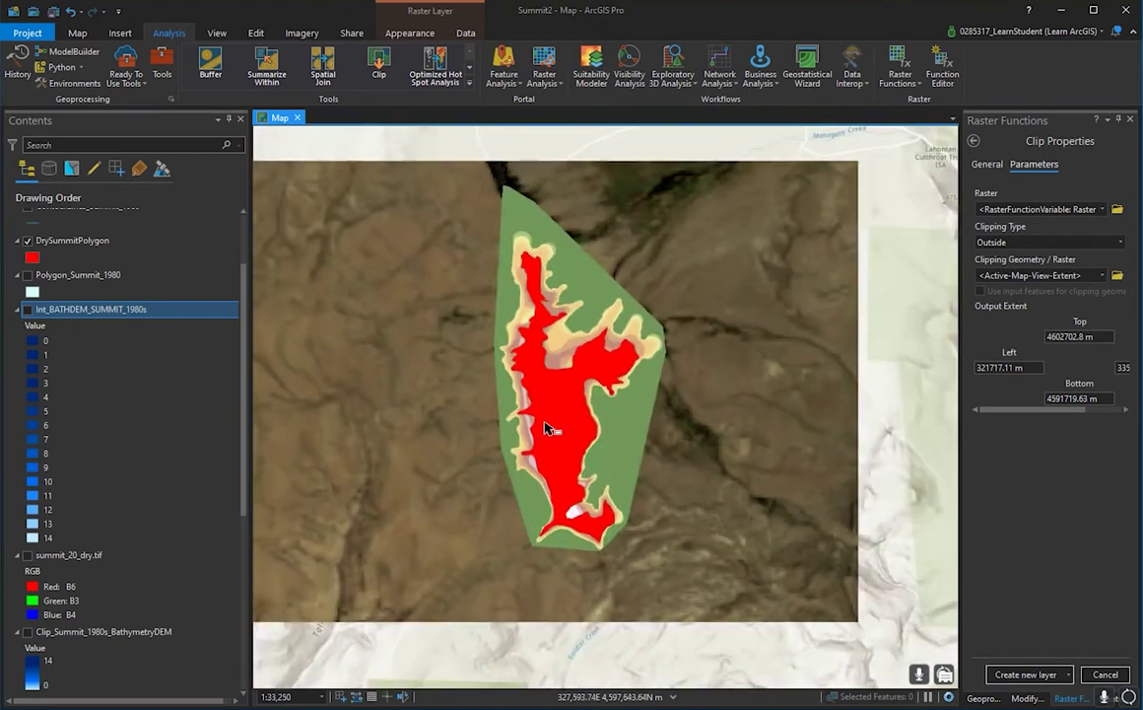
{"action": "scroll", "coordinate": [111, 569], "scroll_direction": "down", "scroll_amount": 3}
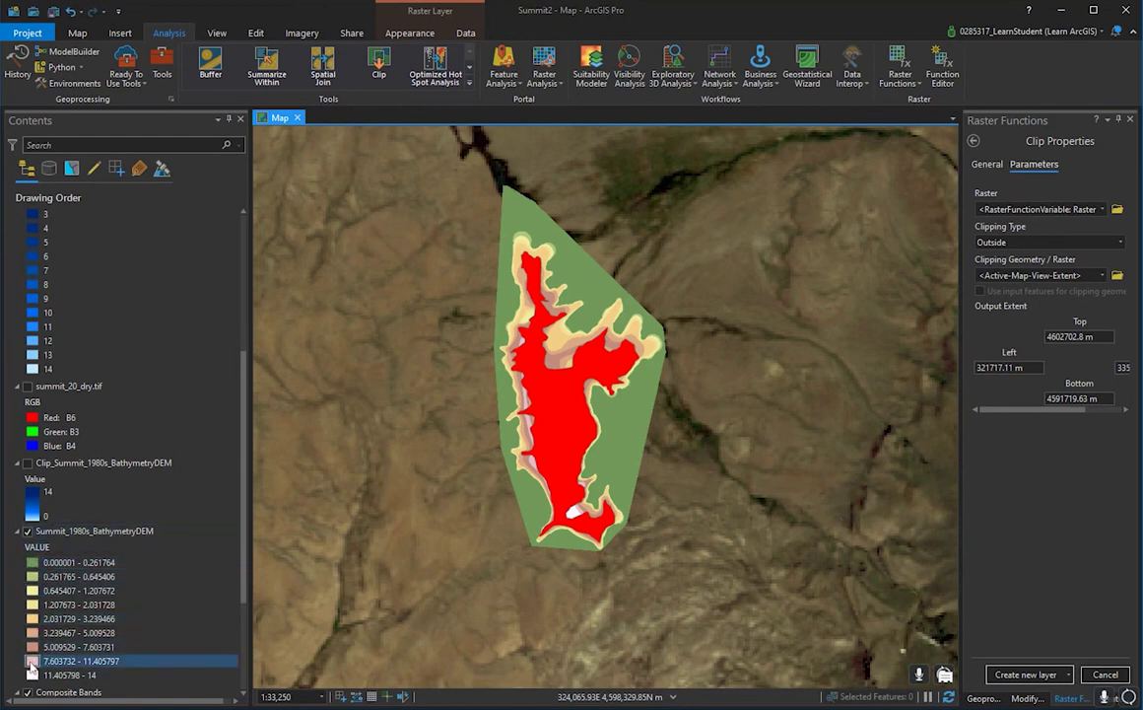
- Clip the SummitNaturalNeighbor raster to DrySummitPolygon with clipping type Outside, using the input features as clipping geometry, and create a new layer
{"action": "left_click", "coordinate": [1104, 210]}
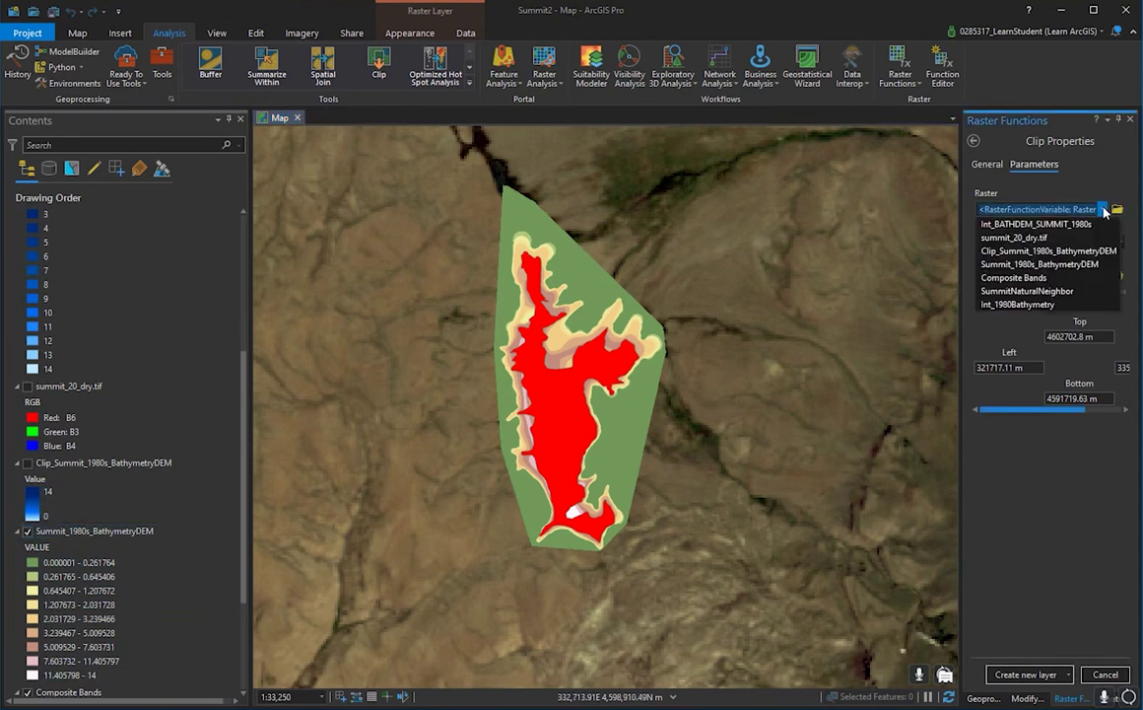
{"action": "left_click", "coordinate": [1033, 291]}
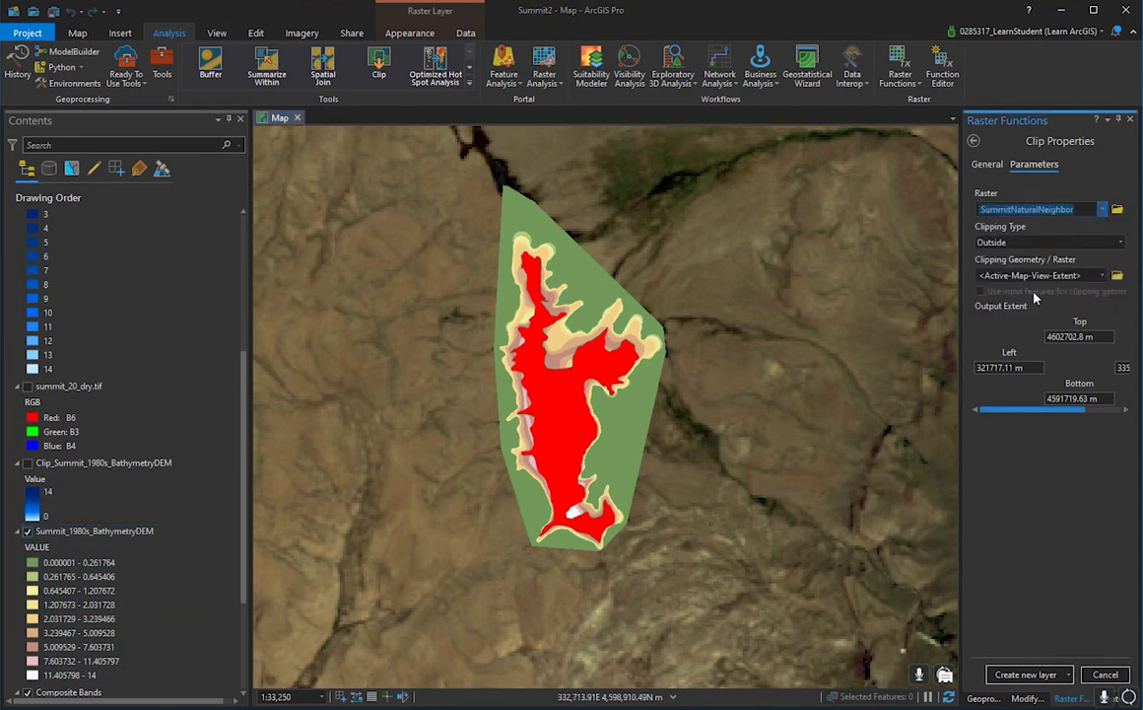
{"action": "left_click", "coordinate": [1104, 277]}
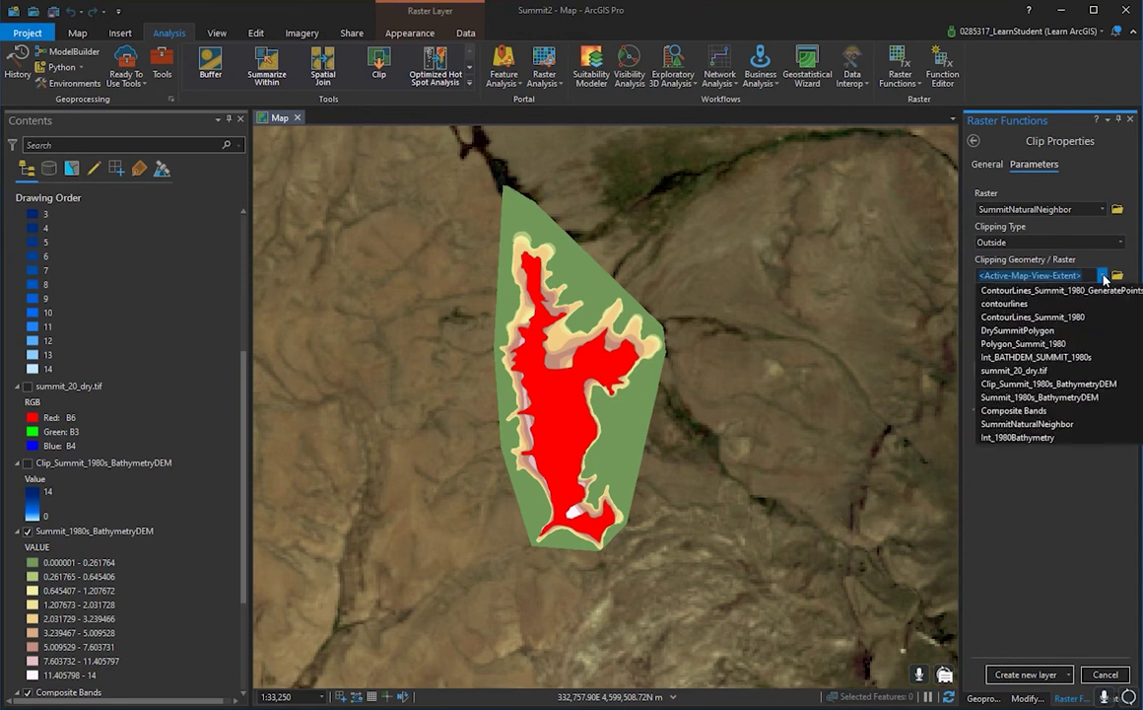
{"action": "left_click", "coordinate": [1065, 332]}
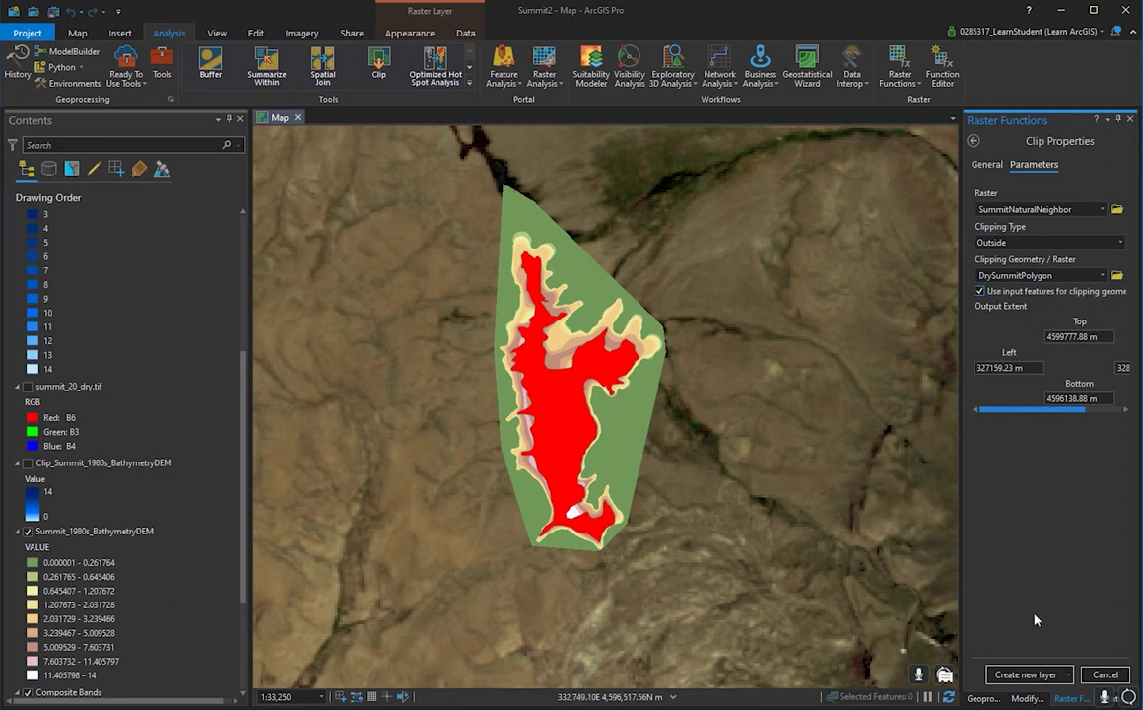
{"action": "left_click", "coordinate": [1025, 675]}
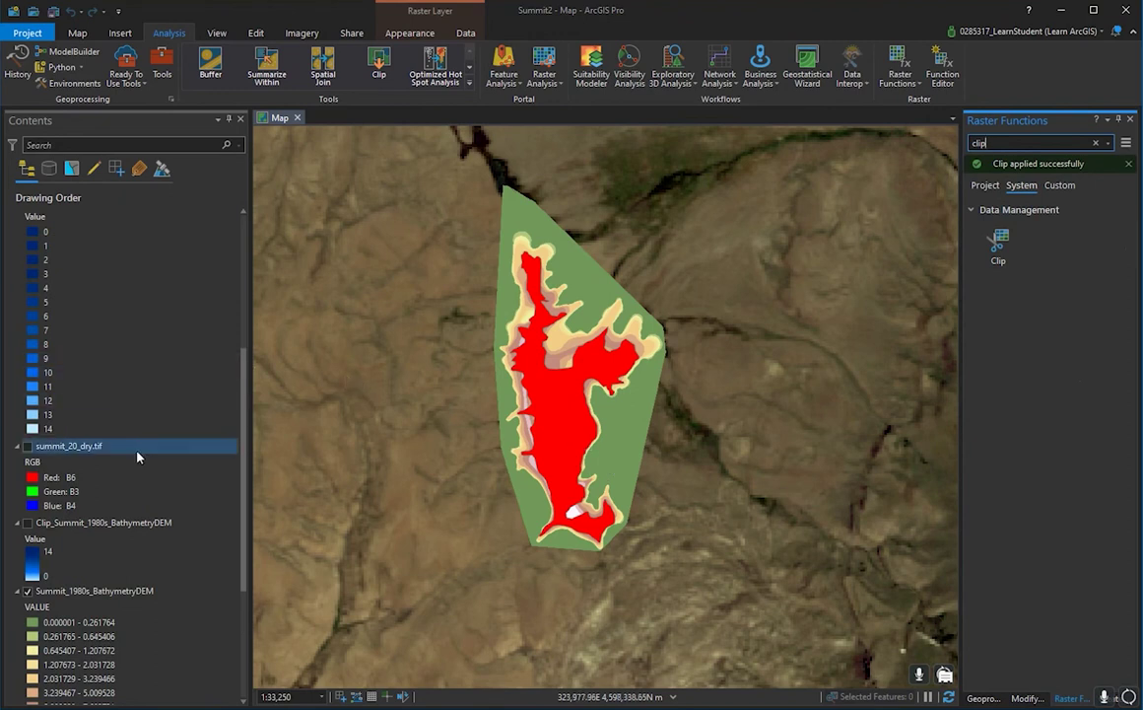
- Hide the Summit_1980s_BathymetryDEM and DrySummitPolygon layers so that only the clipped raster is drawn over the satellite image
{"action": "scroll", "coordinate": [128, 443], "scroll_direction": "down", "scroll_amount": 4}
{"action": "left_click", "coordinate": [29, 421]}
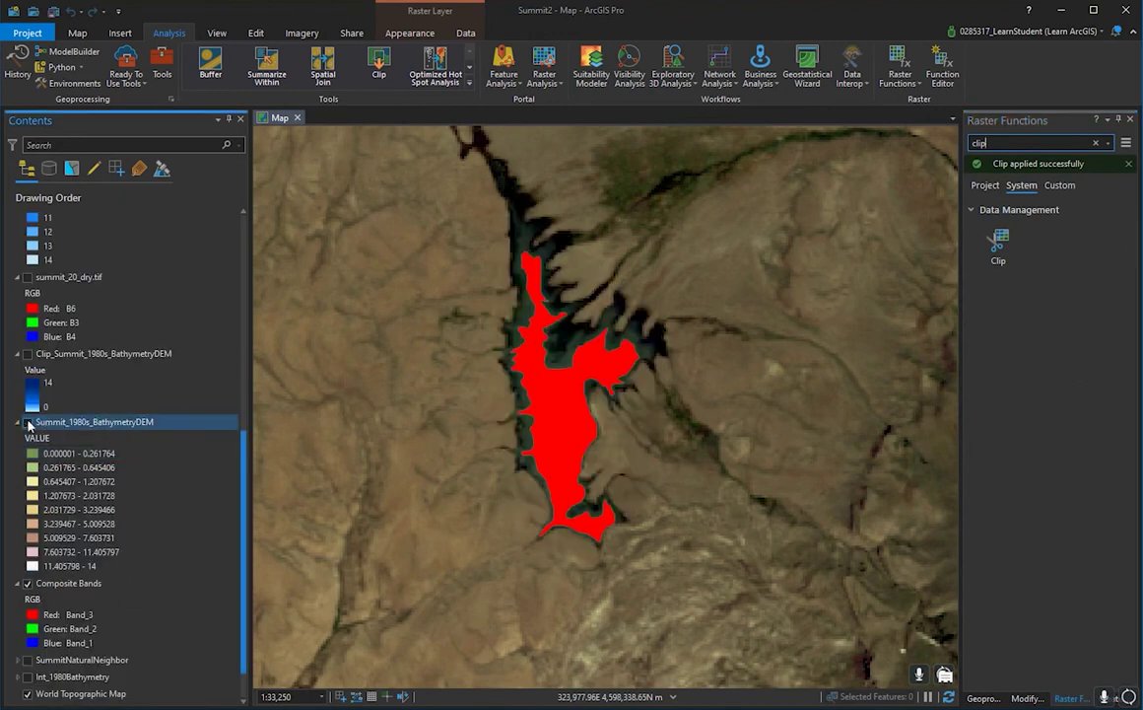
{"action": "scroll", "coordinate": [49, 429], "scroll_direction": "up", "scroll_amount": 8}
{"action": "scroll", "coordinate": [52, 434], "scroll_direction": "up", "scroll_amount": 3}
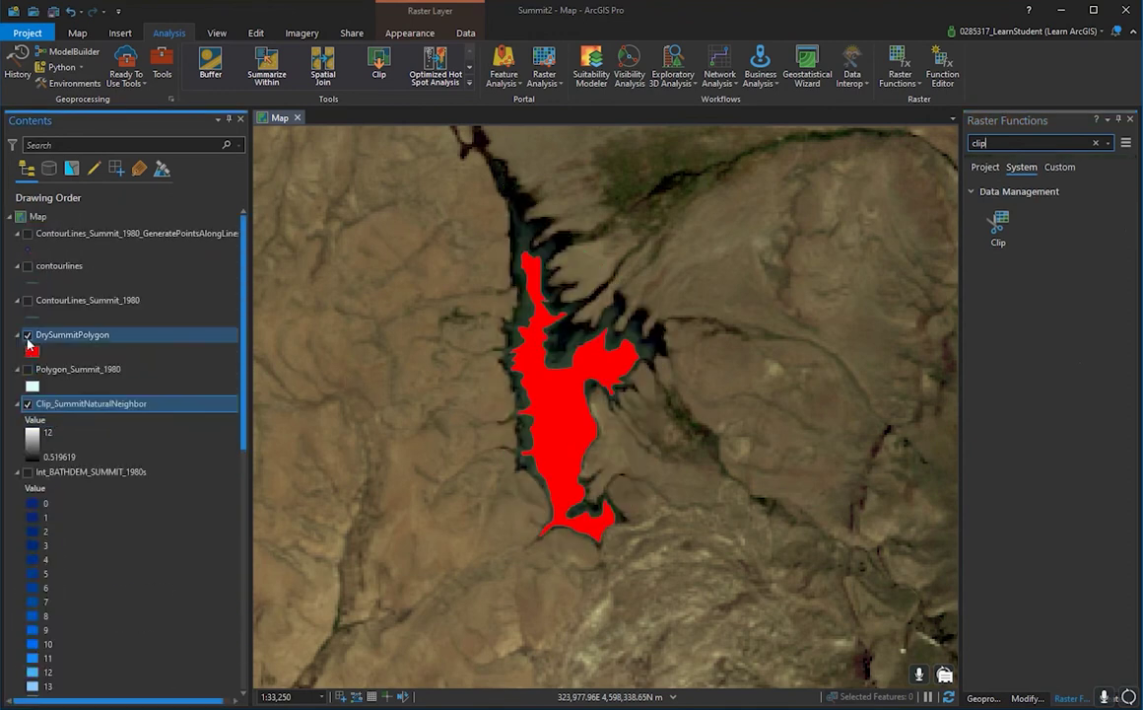
{"action": "left_click", "coordinate": [29, 336]}
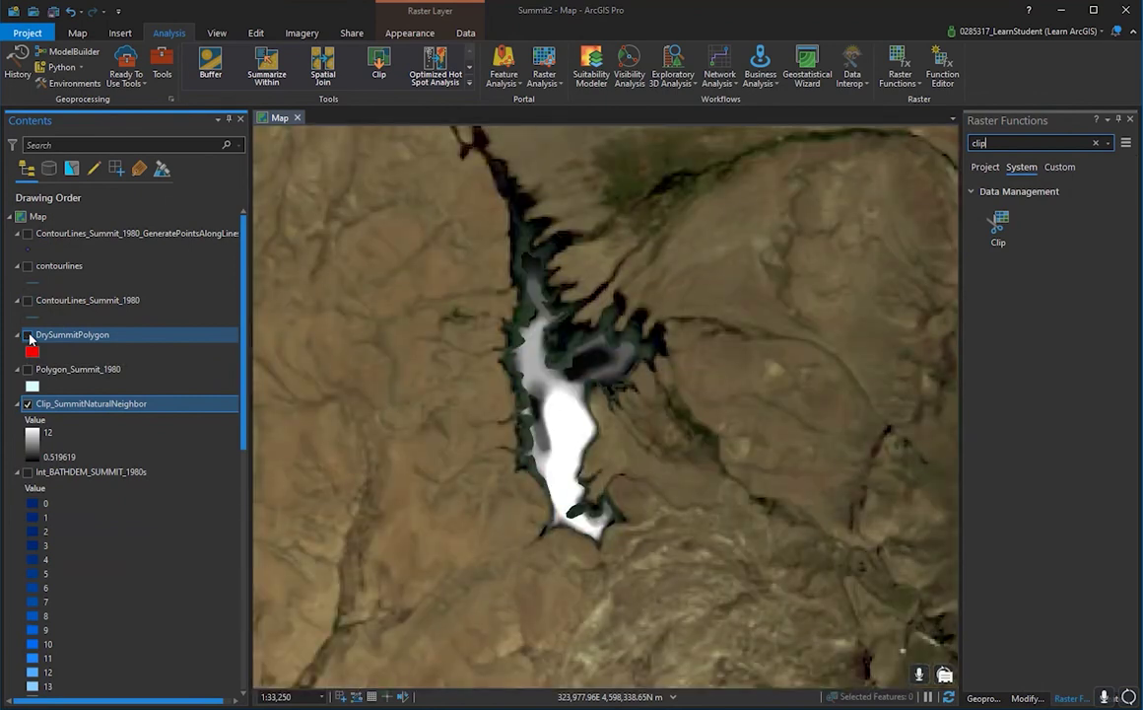
- Examine the clipped natural neighbor raster from the northern inlets and northeastern arm down to the lake's southern end
{"action": "scroll", "coordinate": [612, 460], "scroll_direction": "down", "scroll_amount": 4}
{"action": "left_click_drag", "start_coordinate": [450, 271], "coordinate": [510, 345]}
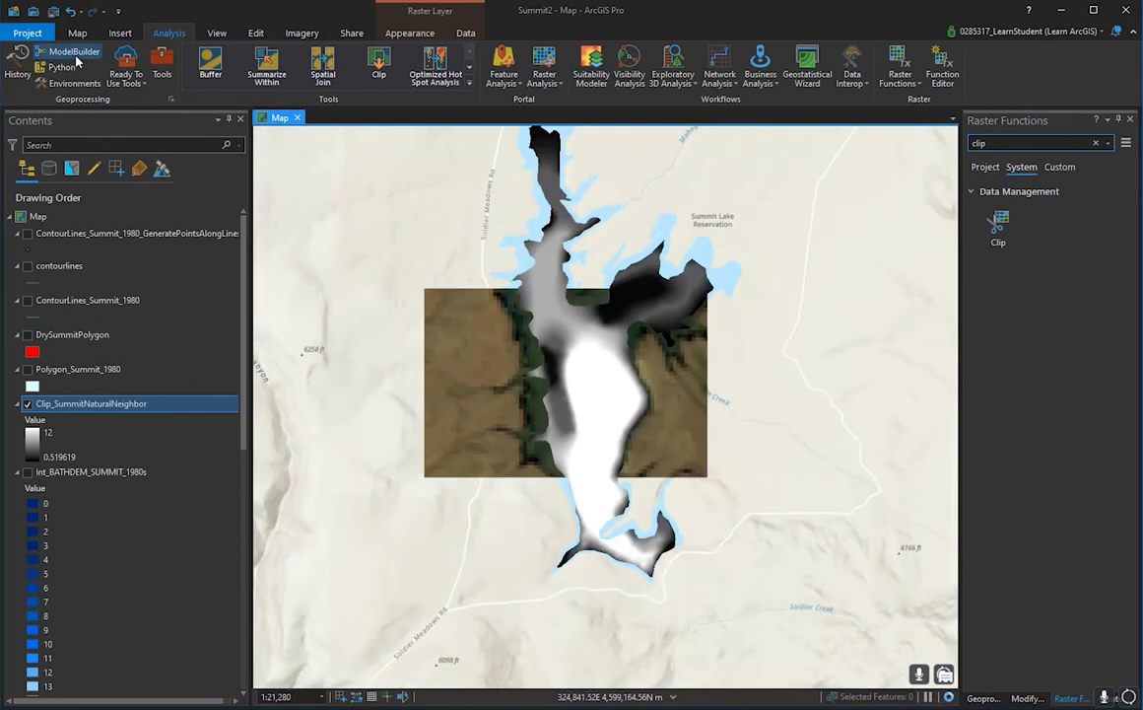
{"action": "scroll", "coordinate": [623, 386], "scroll_direction": "down", "scroll_amount": 3}
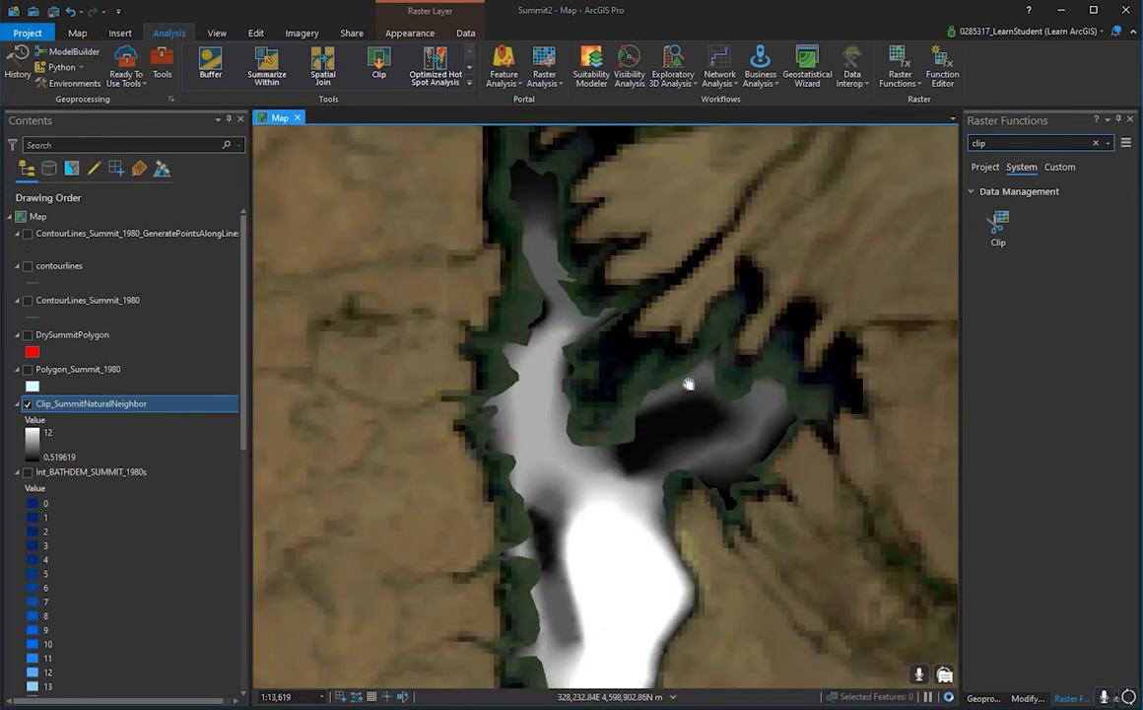
{"action": "left_click_drag", "start_coordinate": [688, 383], "coordinate": [633, 475]}
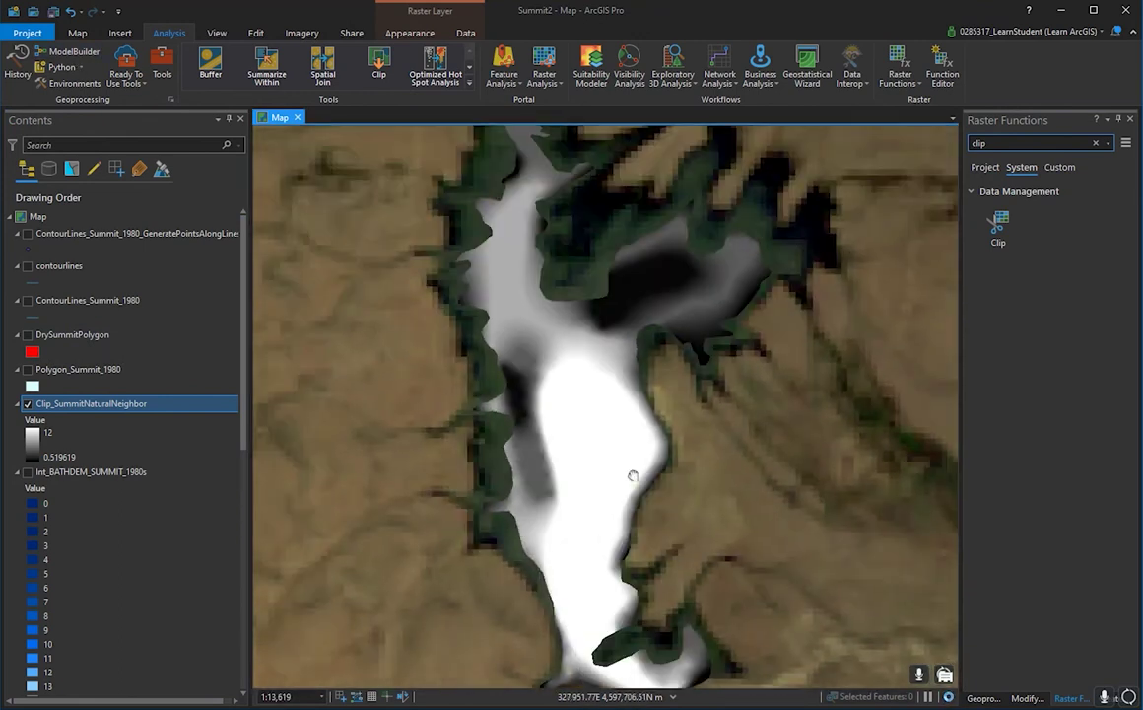
{"action": "key", "text": "Up"}
{"action": "key", "text": "Up"}
{"action": "key", "text": "Up"}
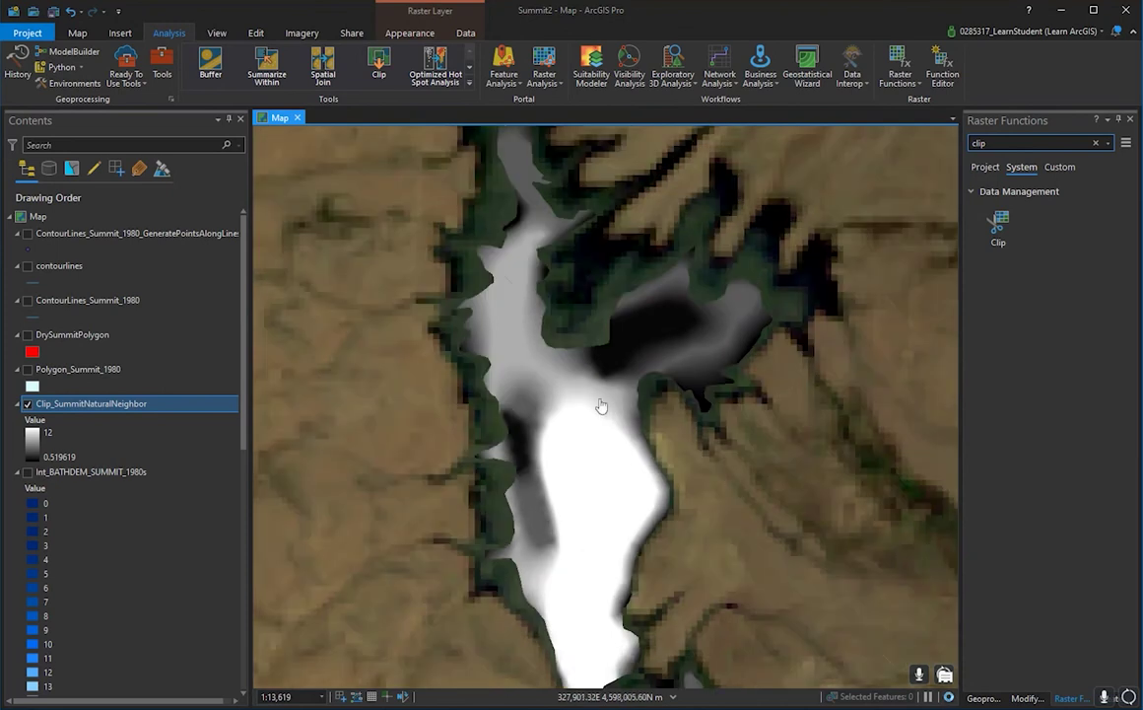
{"action": "left_click_drag", "start_coordinate": [602, 406], "coordinate": [577, 283]}
{"action": "left_click_drag", "start_coordinate": [636, 507], "coordinate": [624, 383]}
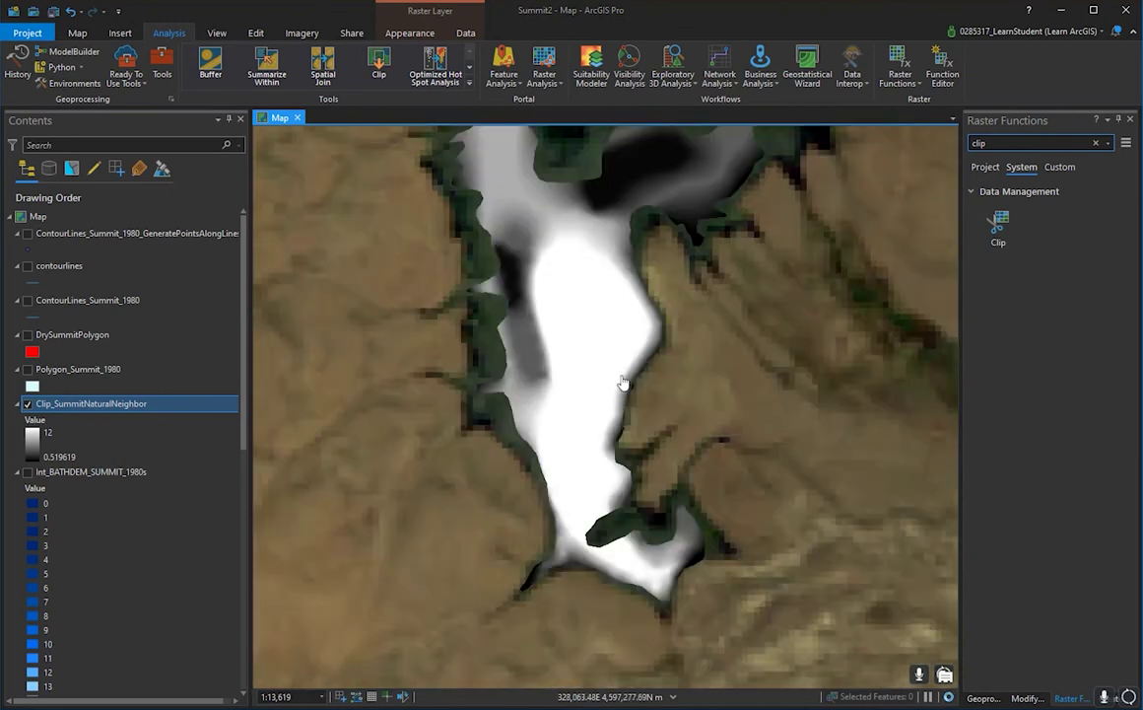
{"action": "key", "text": "Up"}
{"action": "key", "text": "Up"}
{"action": "key", "text": "Up"}
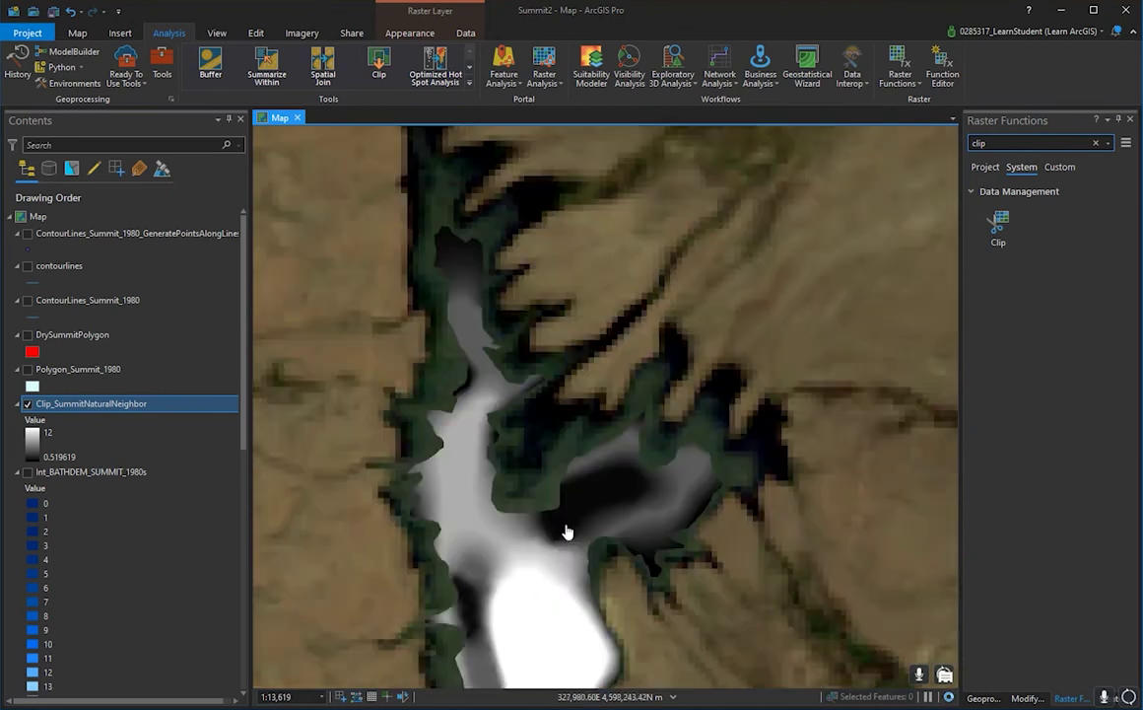
{"action": "key", "text": "Down"}
{"action": "key", "text": "Down"}
{"action": "key", "text": "Down"}
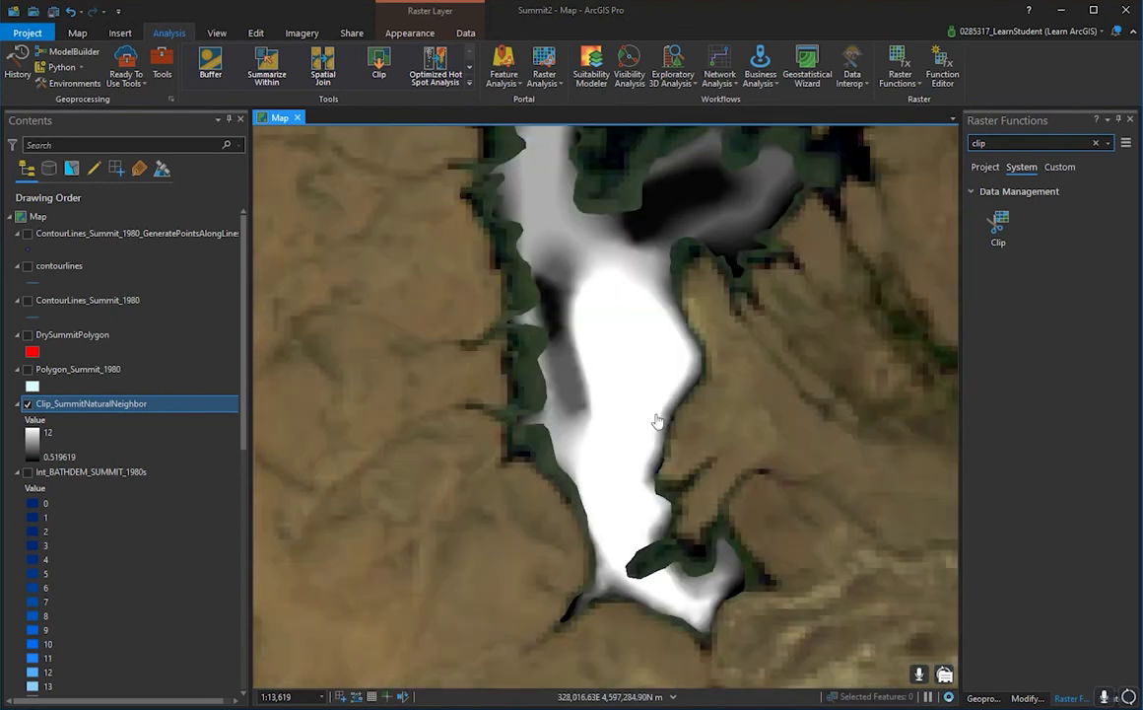
{"action": "left_click_drag", "start_coordinate": [657, 421], "coordinate": [576, 496]}
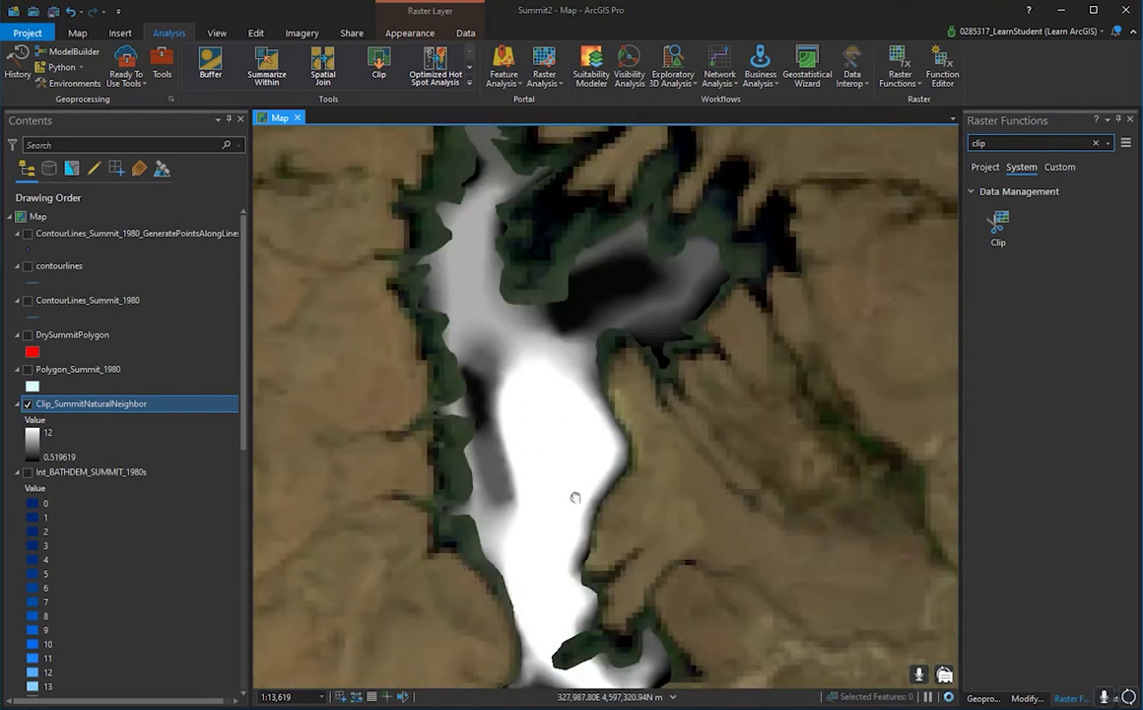
{"action": "left_click_drag", "start_coordinate": [604, 307], "coordinate": [612, 477]}
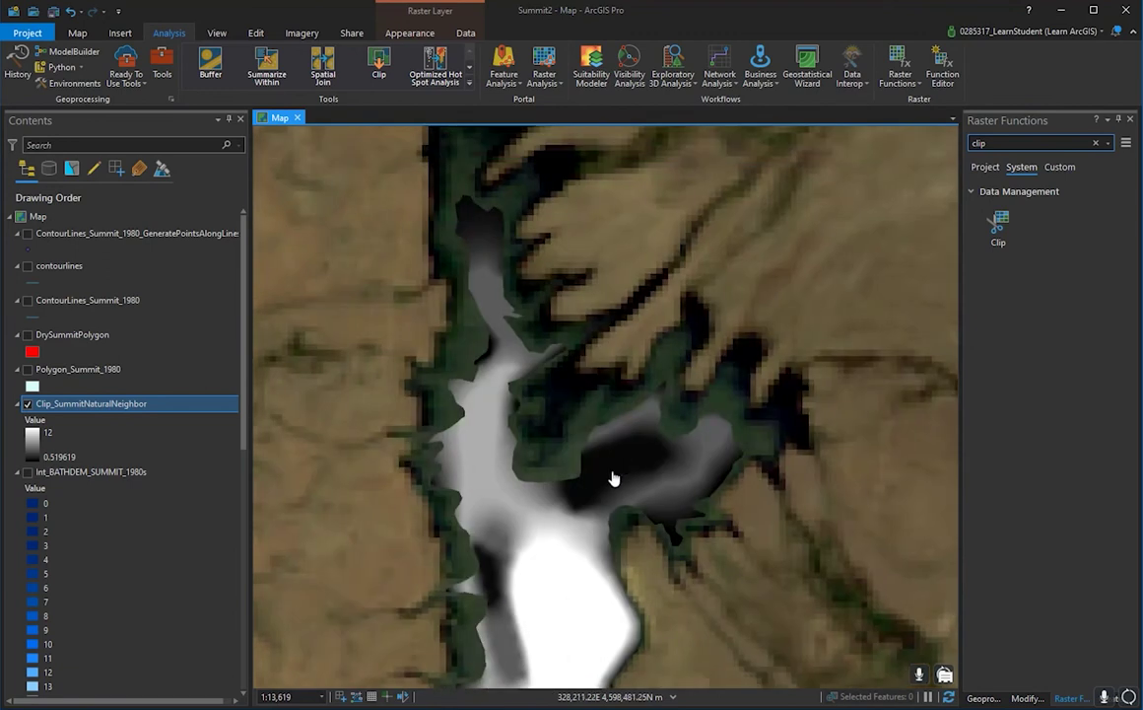
{"action": "scroll", "coordinate": [569, 488], "scroll_direction": "up", "scroll_amount": 4}
{"action": "scroll", "coordinate": [569, 491], "scroll_direction": "down", "scroll_amount": 6}
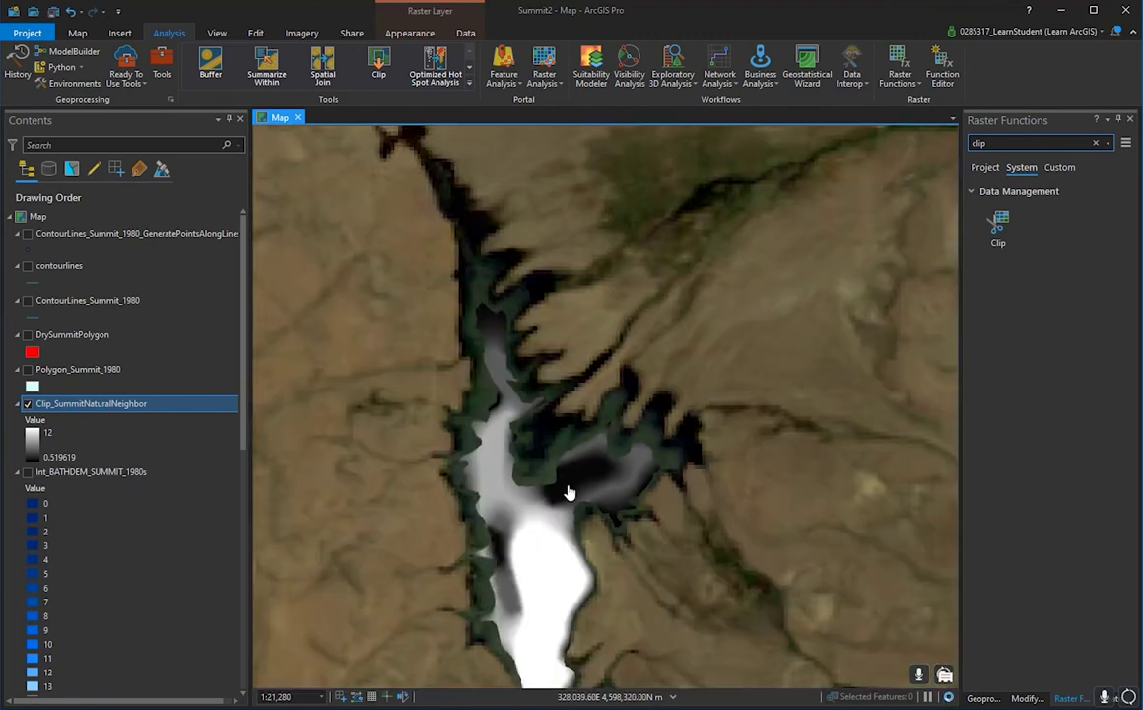
{"action": "scroll", "coordinate": [568, 492], "scroll_direction": "up", "scroll_amount": 1}
{"action": "scroll", "coordinate": [569, 492], "scroll_direction": "down", "scroll_amount": 3}
{"action": "scroll", "coordinate": [569, 492], "scroll_direction": "up", "scroll_amount": 4}
{"action": "left_click_drag", "start_coordinate": [569, 491], "coordinate": [557, 326]}
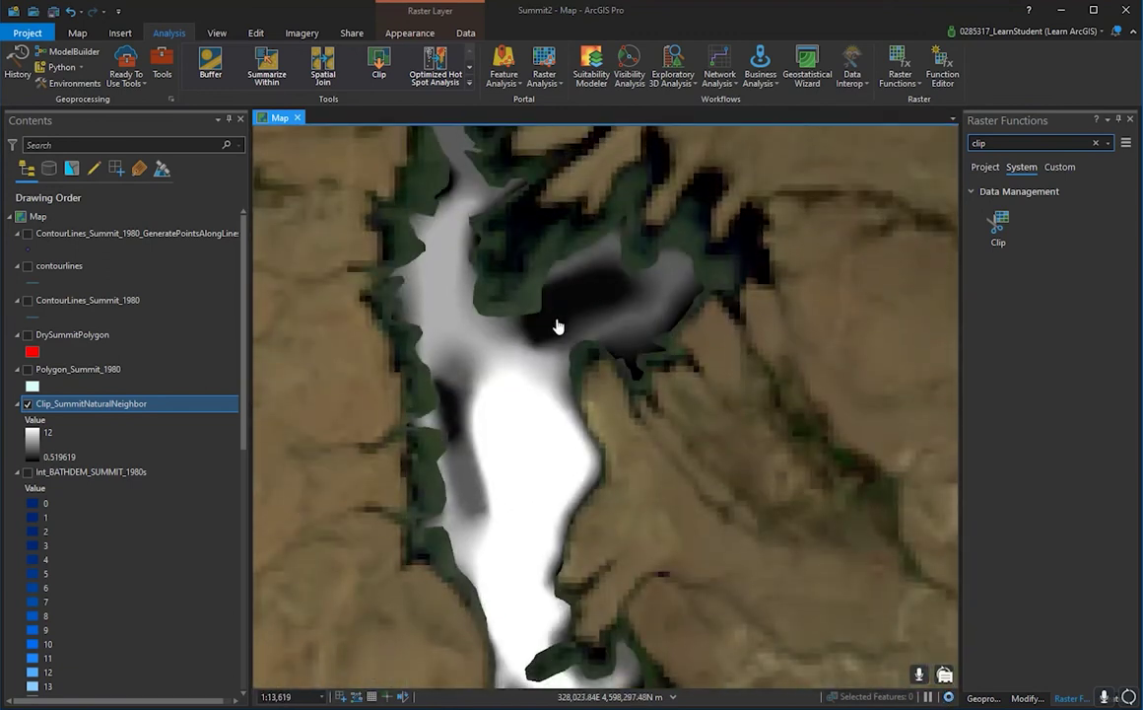
{"action": "left_click_drag", "start_coordinate": [482, 338], "coordinate": [513, 488]}
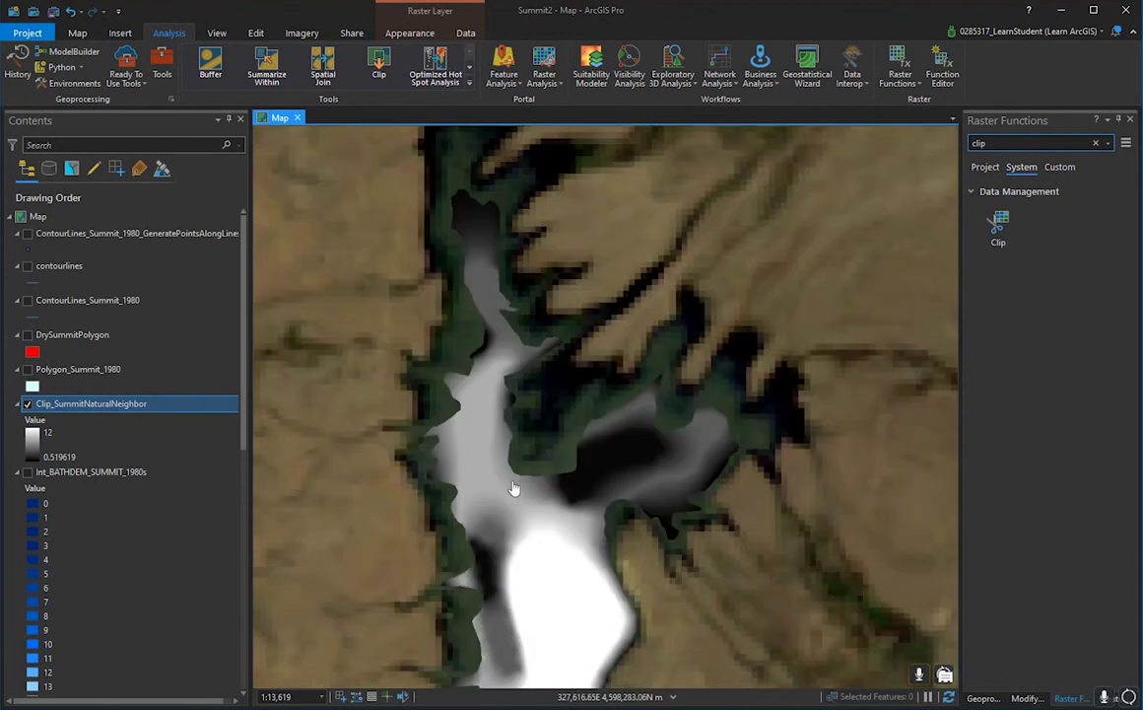
{"action": "scroll", "coordinate": [513, 487], "scroll_direction": "down", "scroll_amount": 2}
{"action": "scroll", "coordinate": [446, 472], "scroll_direction": "down", "scroll_amount": 1}
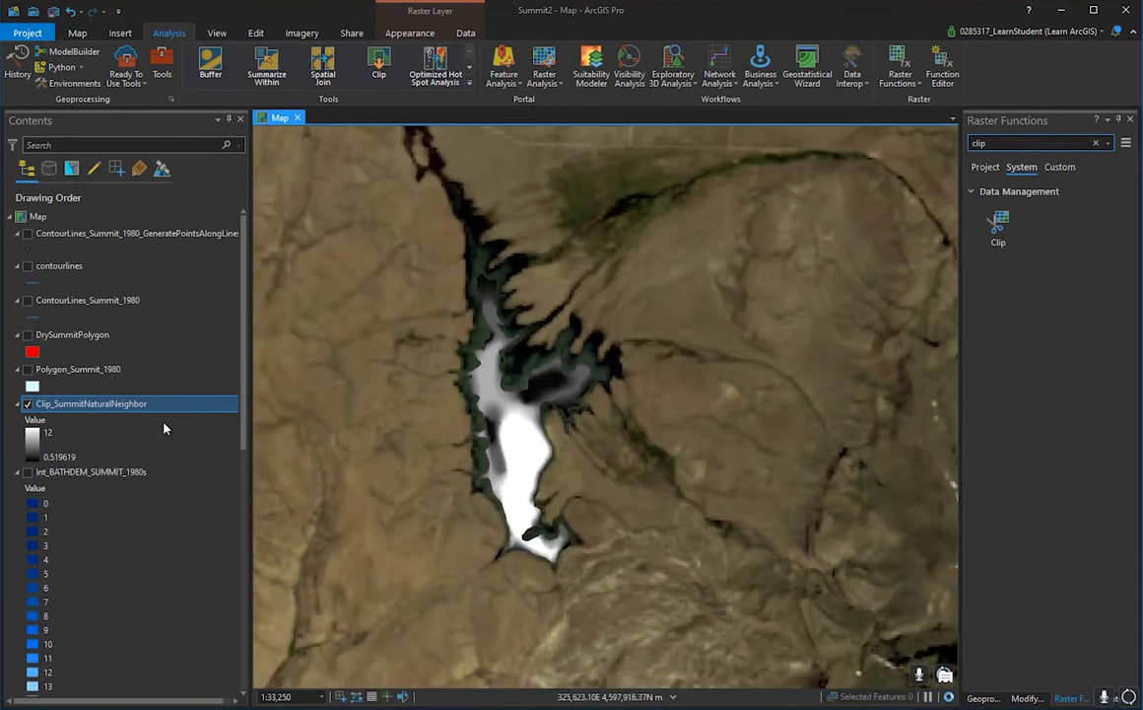
{"action": "right_click", "coordinate": [145, 406]}
{"action": "left_click", "coordinate": [537, 385]}
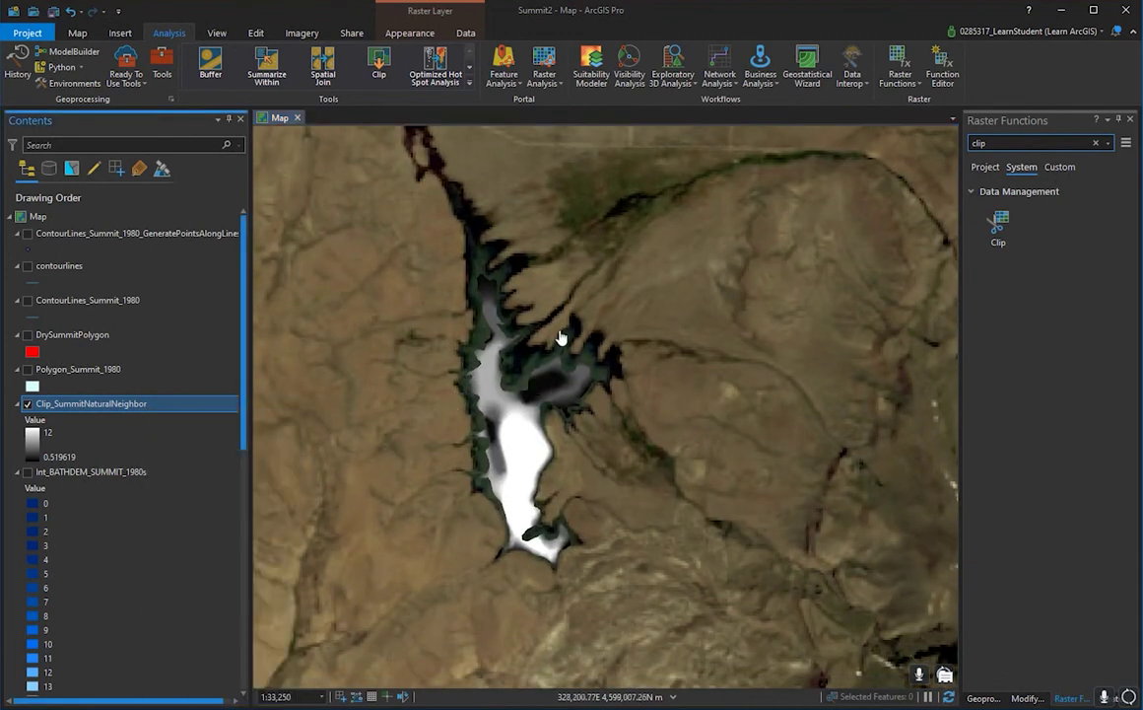
{"action": "left_click_drag", "start_coordinate": [991, 144], "coordinate": [915, 152]}
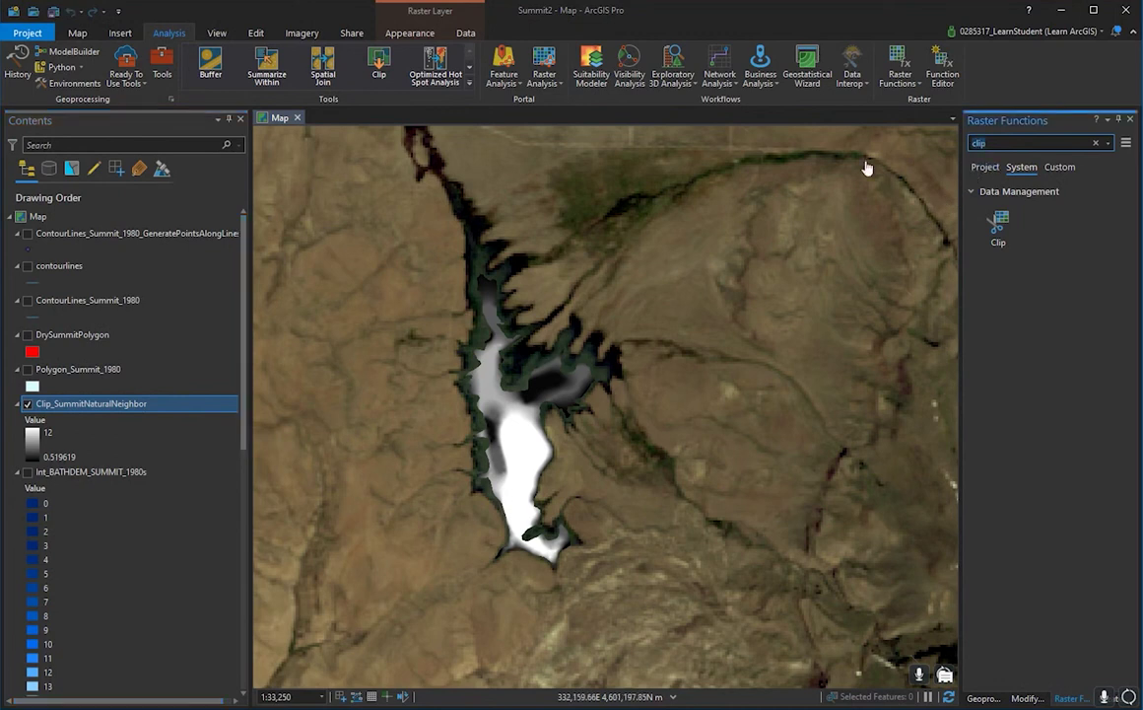
- Search the geoprocessing tools for int, open the Spatial Analyst Int tool and set Clip_SummitNaturalNeighbor as its input raster
{"action": "left_click", "coordinate": [162, 64]}
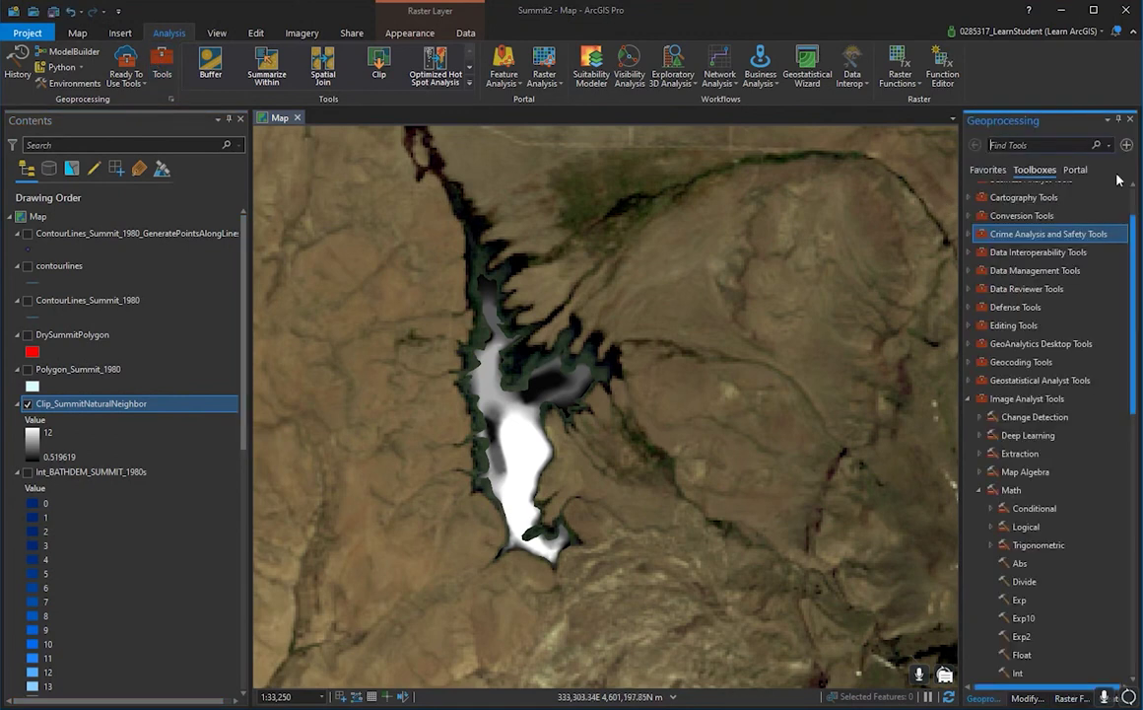
{"action": "type", "text": "nt"}
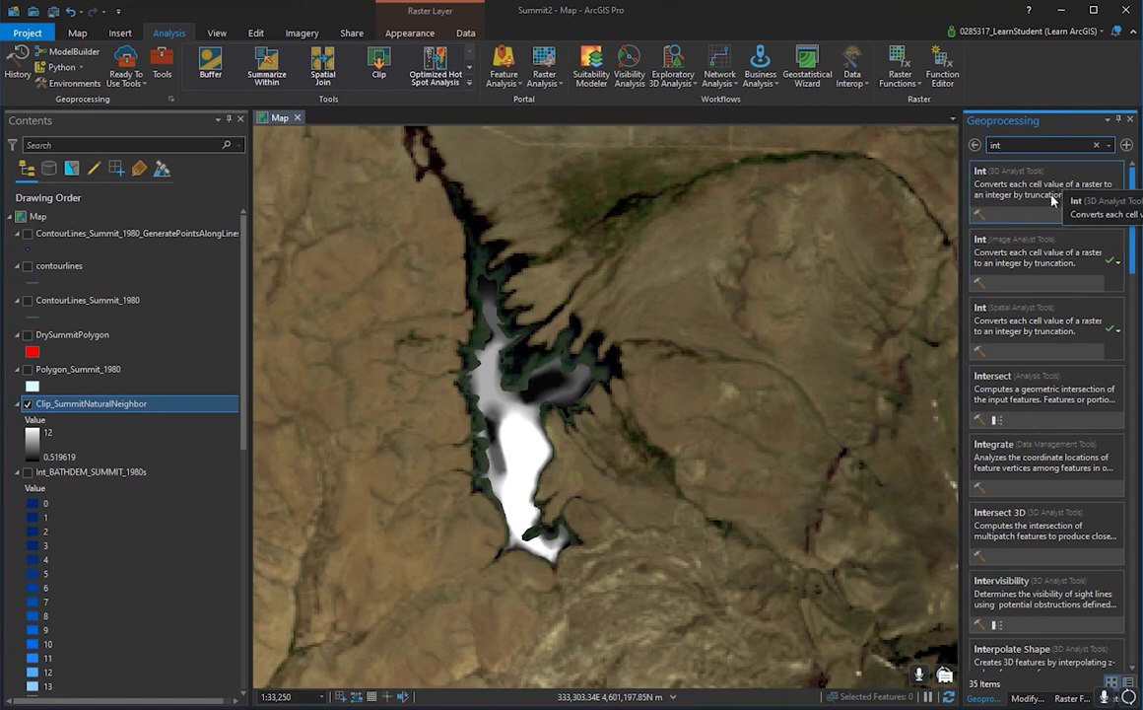
{"action": "left_click", "coordinate": [1051, 261]}
{"action": "left_click", "coordinate": [1109, 208]}
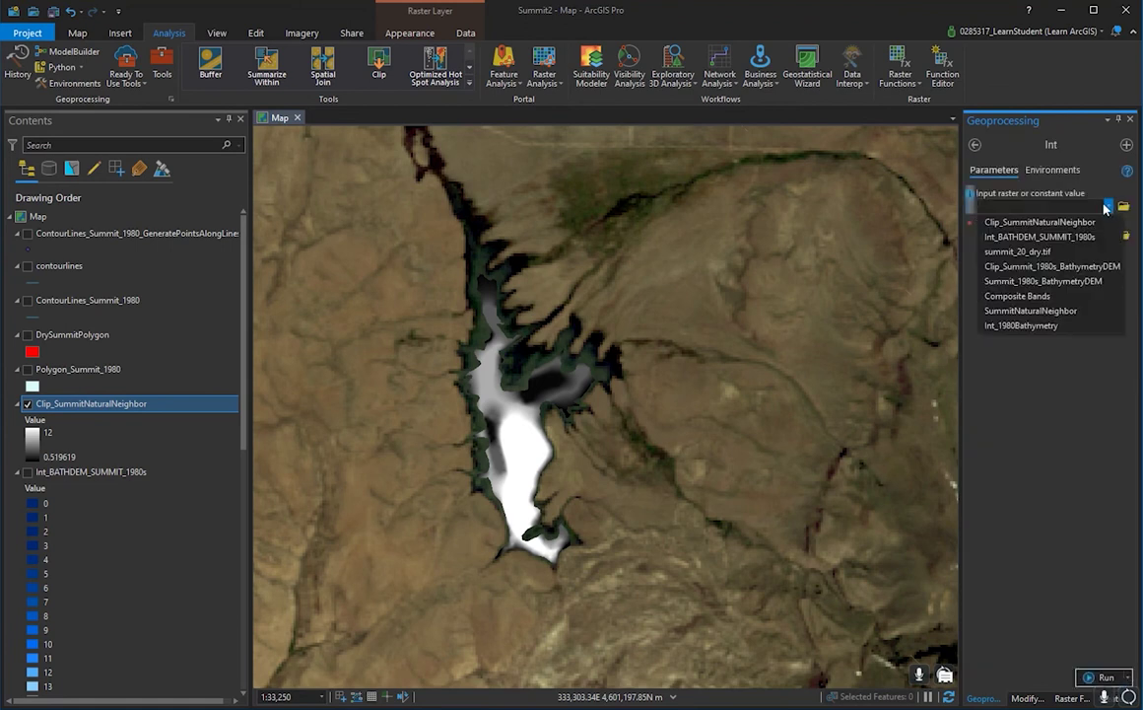
{"action": "left_click", "coordinate": [976, 146]}
{"action": "left_click", "coordinate": [977, 146]}
{"action": "left_click", "coordinate": [1053, 328]}
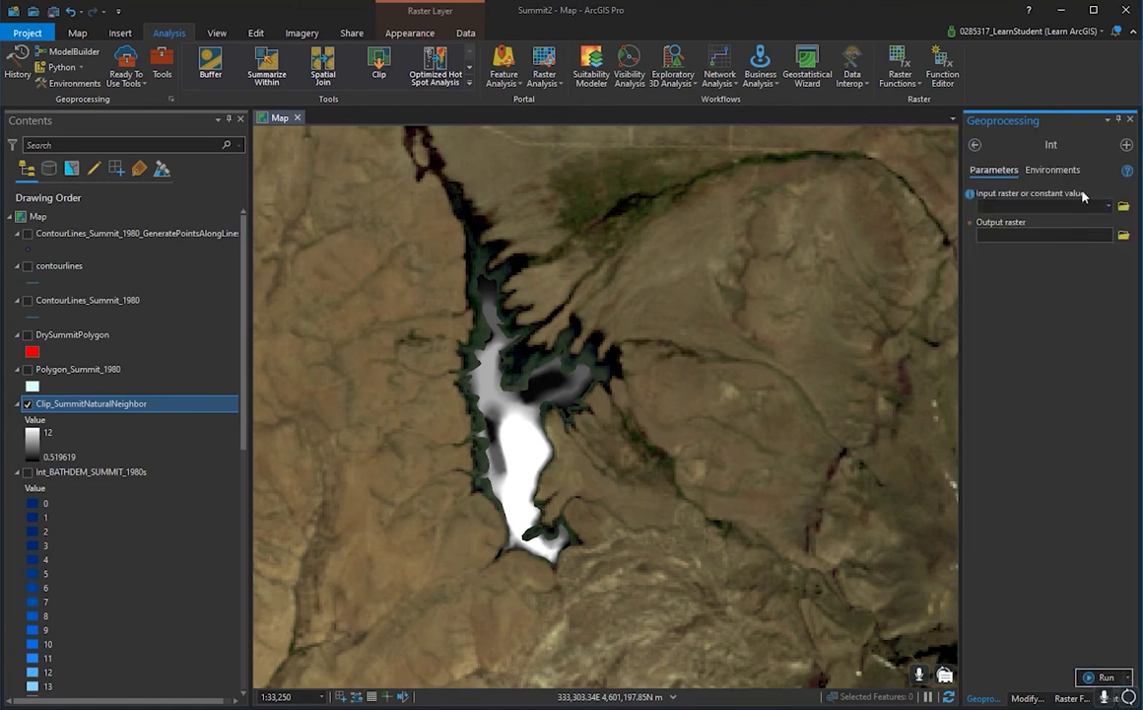
{"action": "left_click", "coordinate": [1108, 206]}
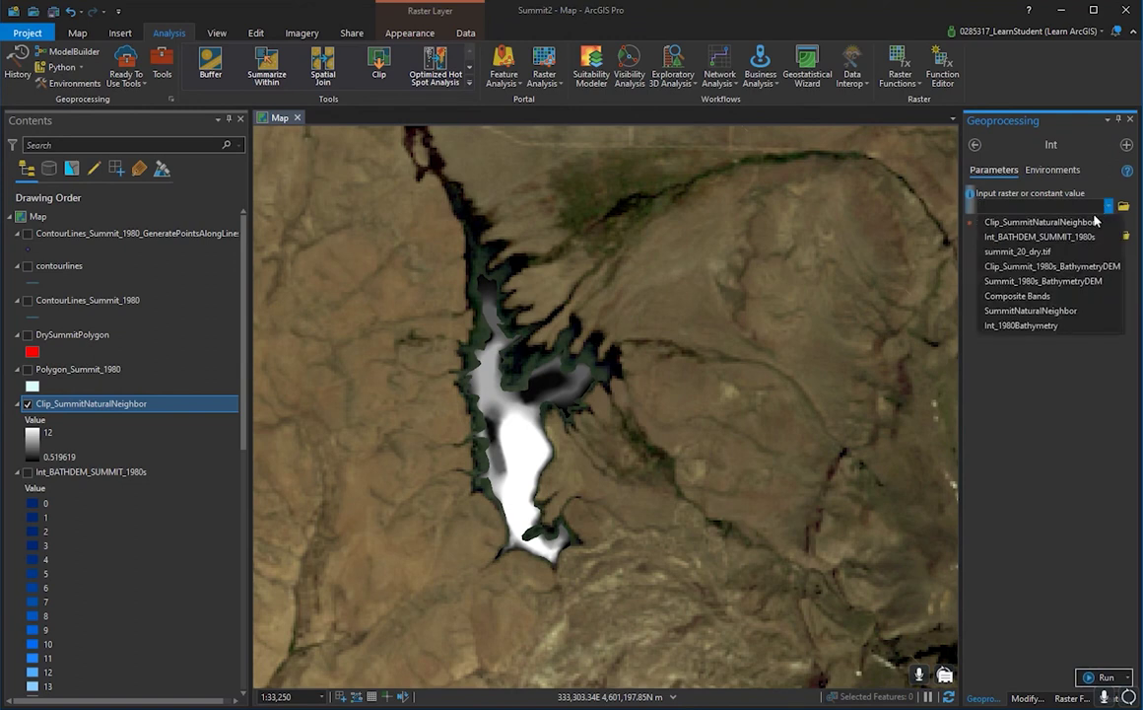
{"action": "left_click", "coordinate": [1042, 224]}
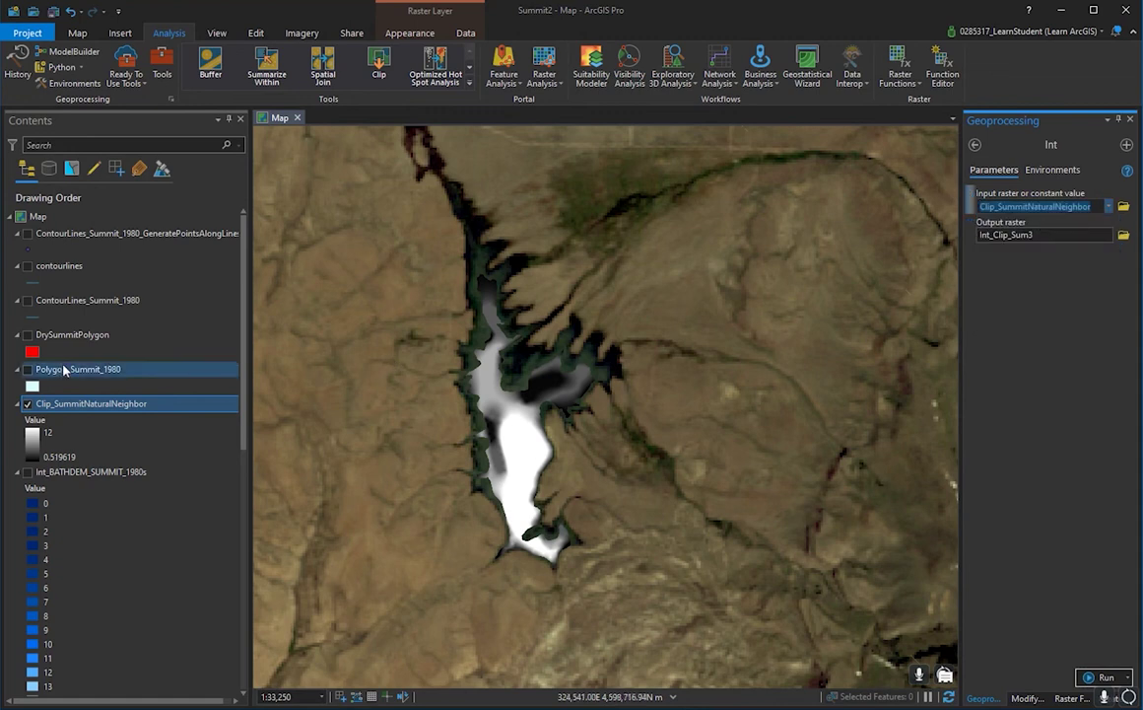
- Toggle Clip_SummitNaturalNeighbor off and on to check its coverage, and look at the Int tool's environment settings
{"action": "scroll", "coordinate": [109, 330], "scroll_direction": "down", "scroll_amount": 5}
{"action": "scroll", "coordinate": [153, 428], "scroll_direction": "up", "scroll_amount": 5}
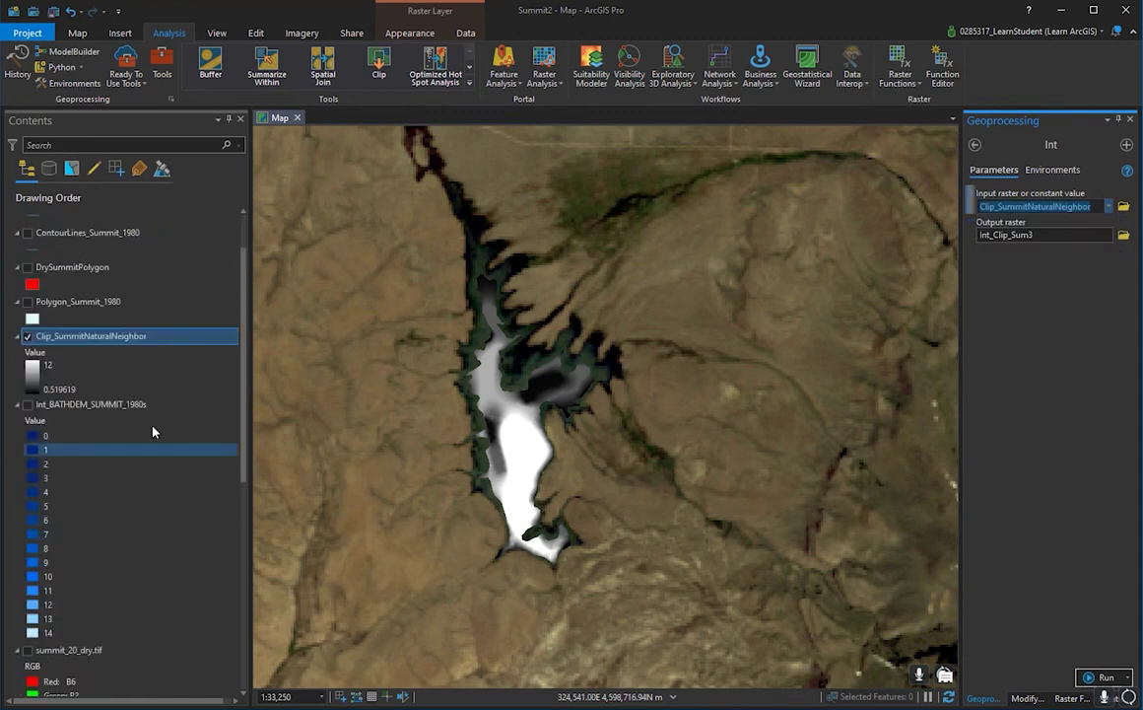
{"action": "left_click", "coordinate": [28, 403]}
{"action": "left_click", "coordinate": [28, 403]}
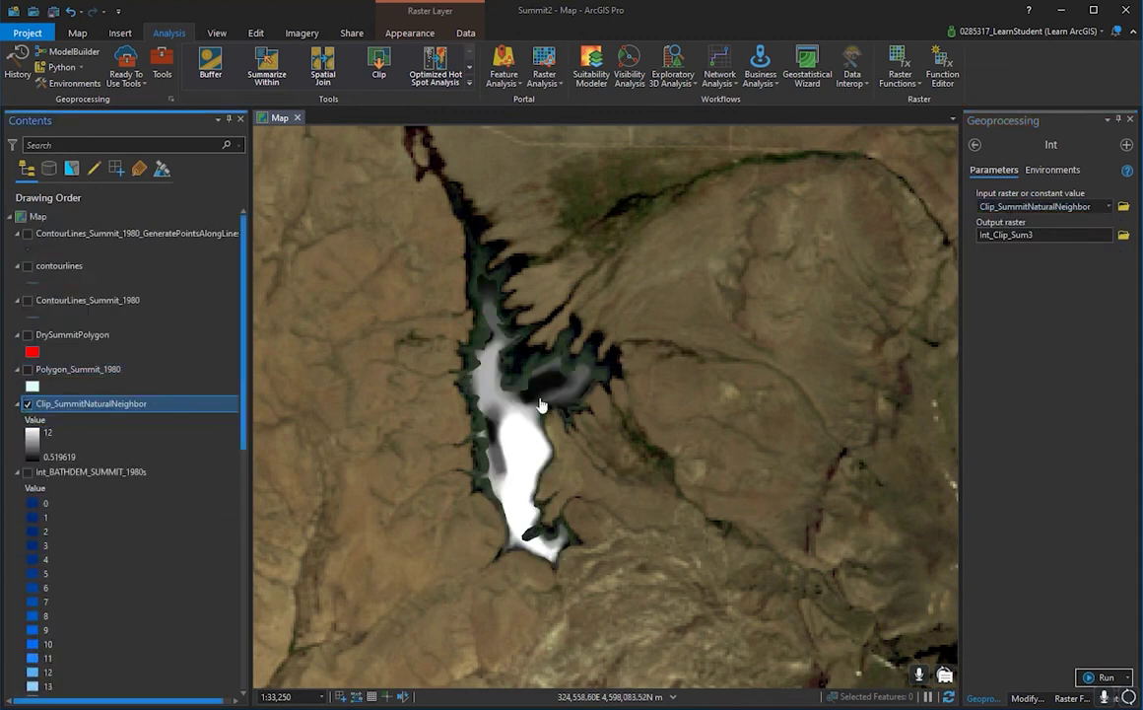
{"action": "left_click", "coordinate": [1050, 169]}
{"action": "left_click", "coordinate": [985, 173]}
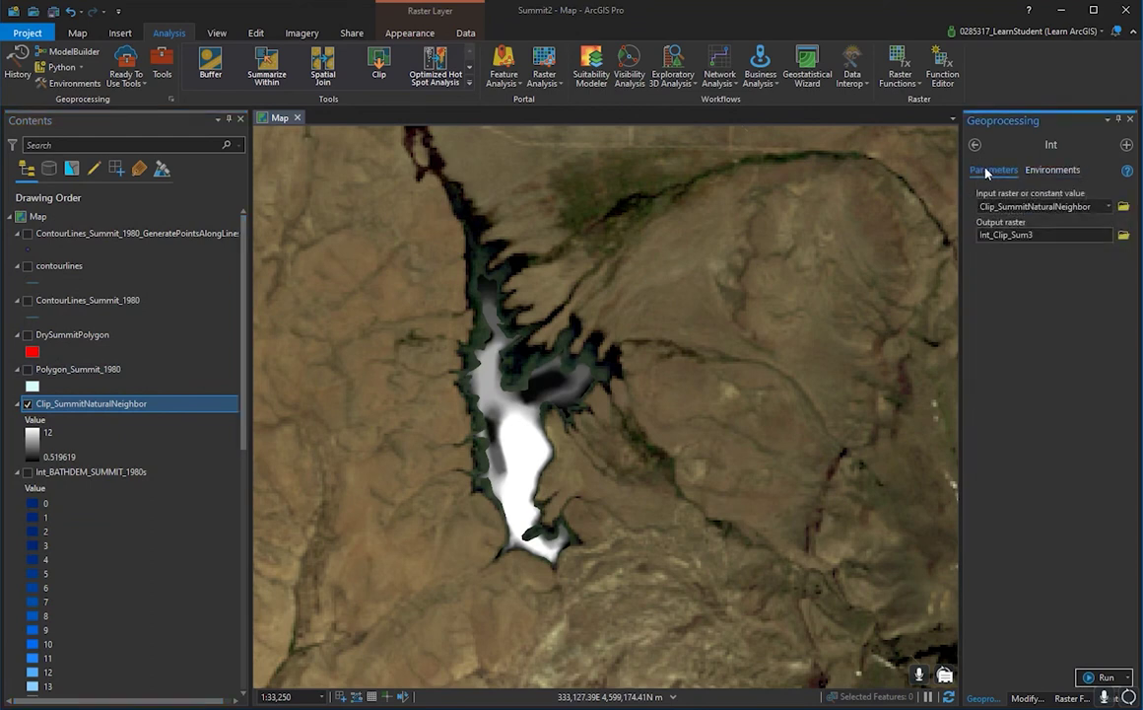
- Run the Int tool to create Int_Clip_Sum3 and apply the dark-to-light blue color scheme to its unique values
{"action": "left_click", "coordinate": [1104, 677]}
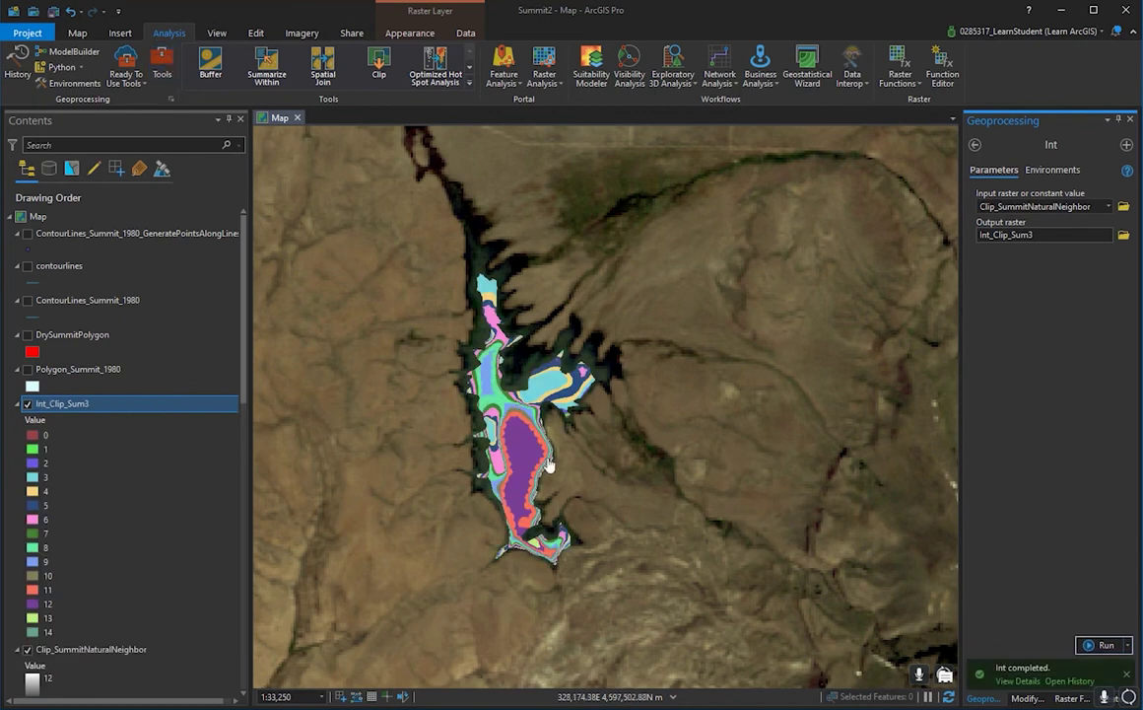
{"action": "left_click", "coordinate": [35, 435]}
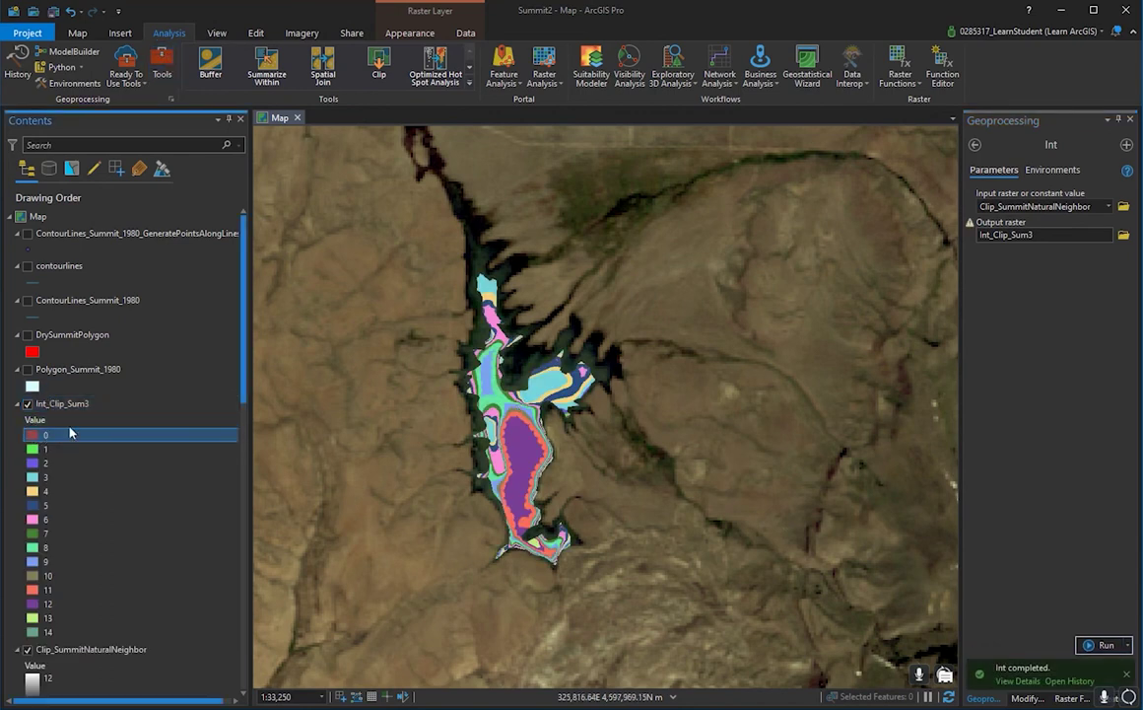
{"action": "left_click", "coordinate": [868, 217]}
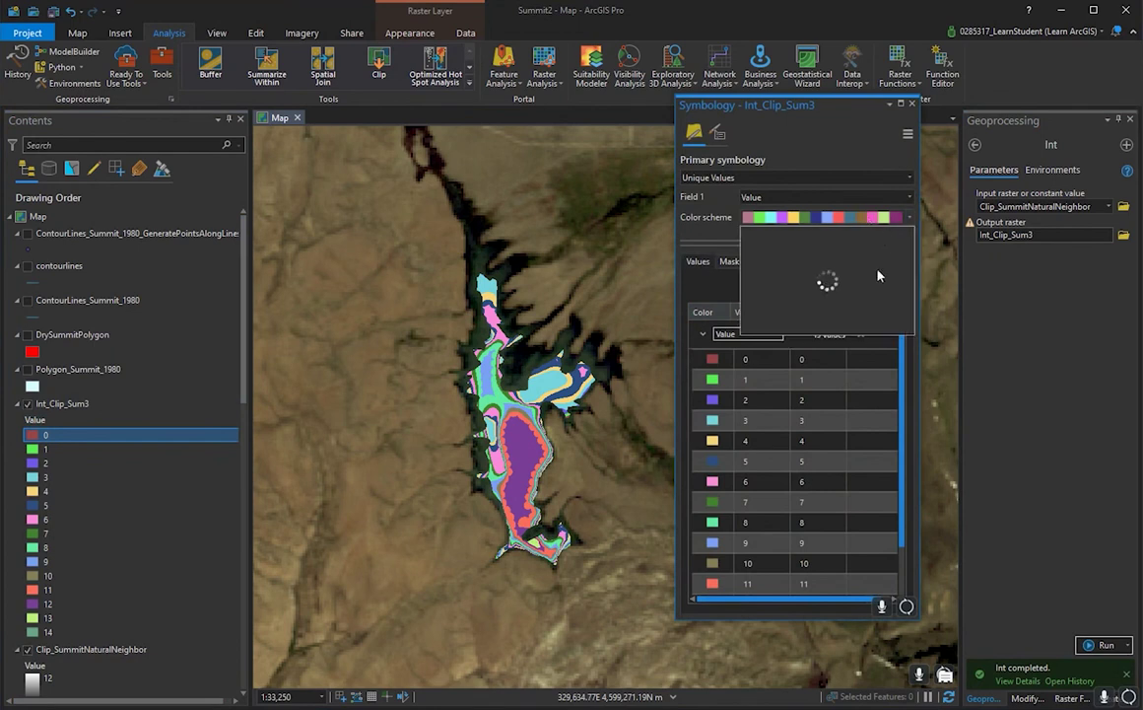
{"action": "left_click", "coordinate": [821, 316]}
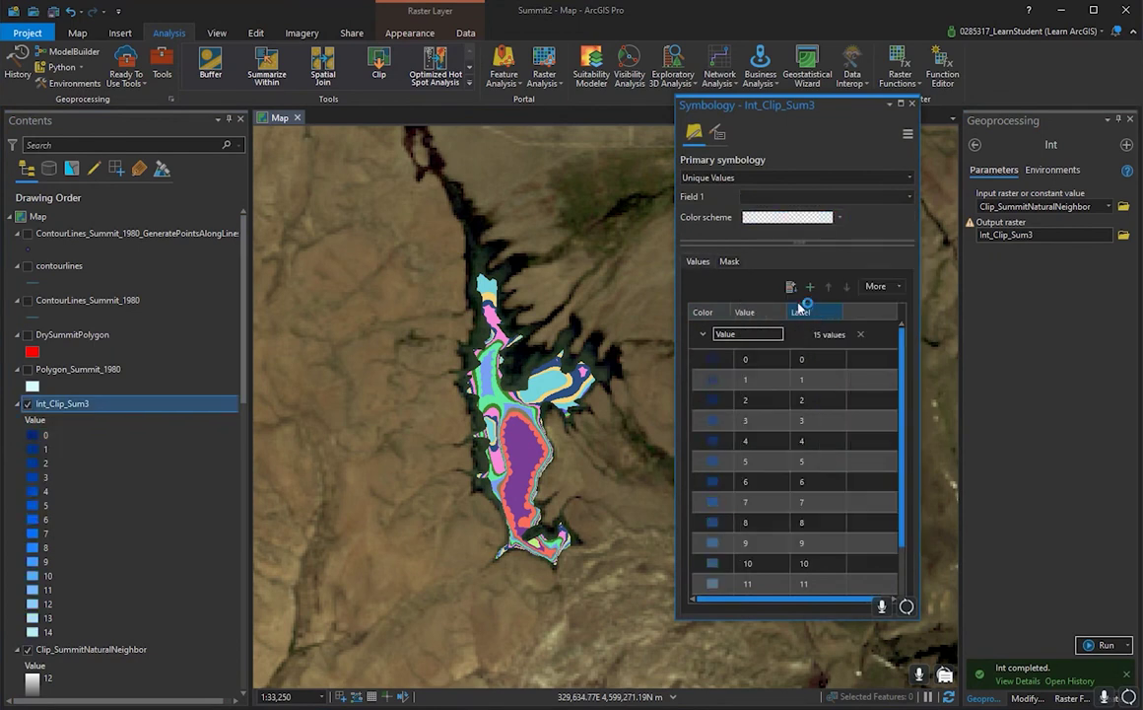
{"action": "left_click", "coordinate": [915, 103]}
- Examine the blue integer depth raster along the northeastern arm, the main basin and the lake's southern inlets
{"action": "scroll", "coordinate": [543, 403], "scroll_direction": "up", "scroll_amount": 4}
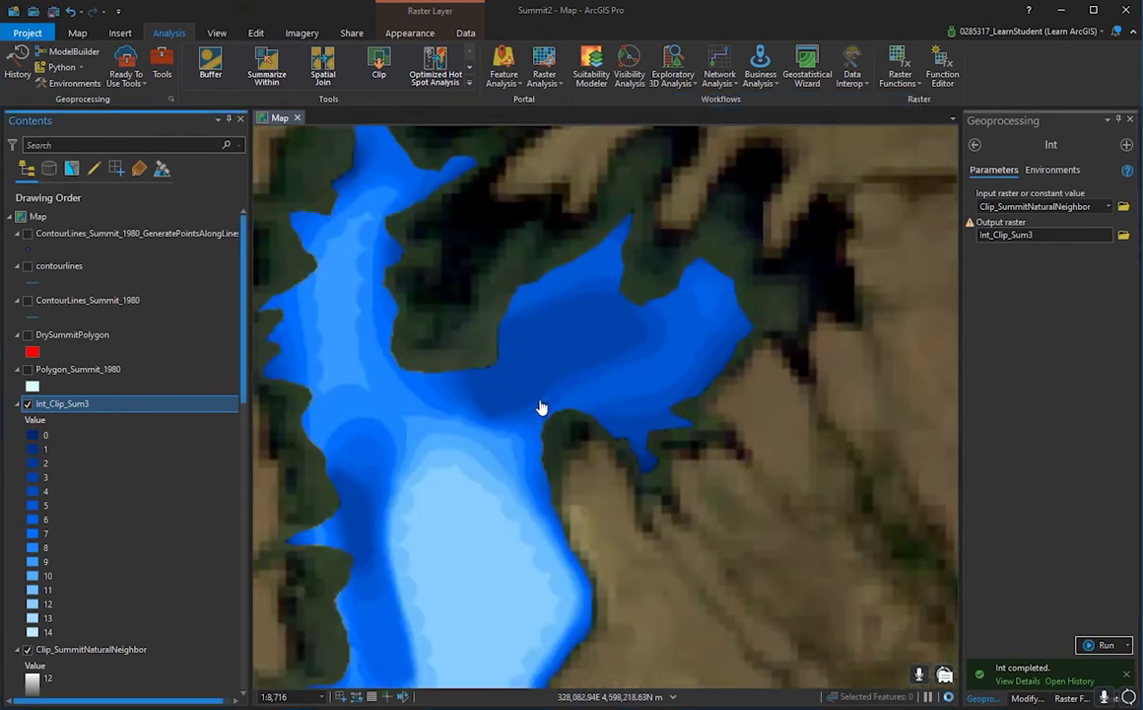
{"action": "scroll", "coordinate": [554, 426], "scroll_direction": "down", "scroll_amount": 2}
{"action": "left_click_drag", "start_coordinate": [628, 567], "coordinate": [660, 282]}
{"action": "scroll", "coordinate": [510, 365], "scroll_direction": "up", "scroll_amount": 4}
{"action": "left_click_drag", "start_coordinate": [446, 291], "coordinate": [595, 675]}
{"action": "scroll", "coordinate": [689, 480], "scroll_direction": "down", "scroll_amount": 5}
{"action": "scroll", "coordinate": [623, 337], "scroll_direction": "up", "scroll_amount": 4}
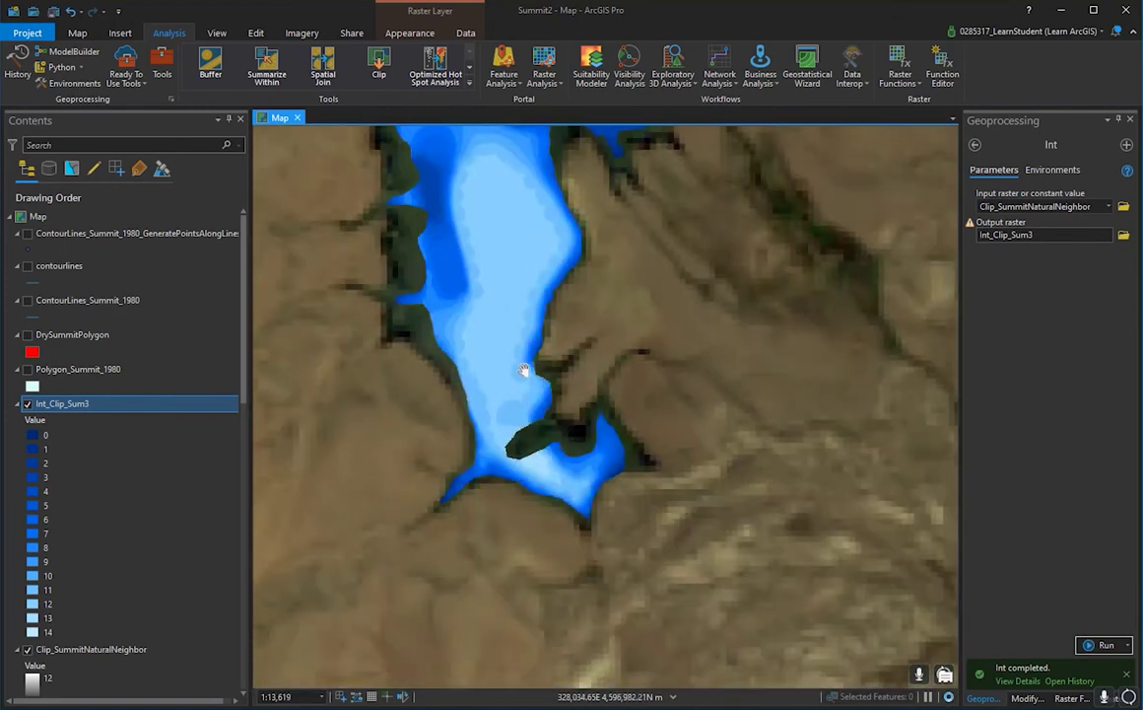
{"action": "scroll", "coordinate": [689, 408], "scroll_direction": "up", "scroll_amount": 3}
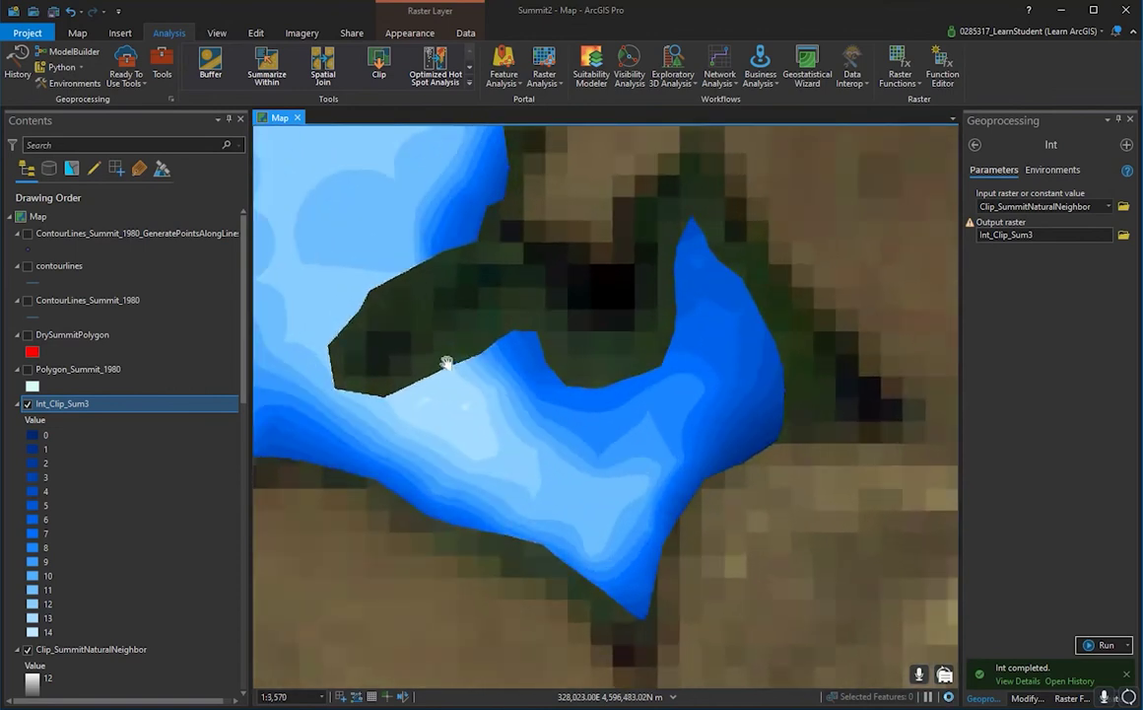
{"action": "left_click_drag", "start_coordinate": [450, 369], "coordinate": [598, 374]}
{"action": "left_click_drag", "start_coordinate": [637, 307], "coordinate": [650, 475]}
{"action": "scroll", "coordinate": [649, 414], "scroll_direction": "down", "scroll_amount": 4}
{"action": "scroll", "coordinate": [449, 403], "scroll_direction": "up", "scroll_amount": 1}
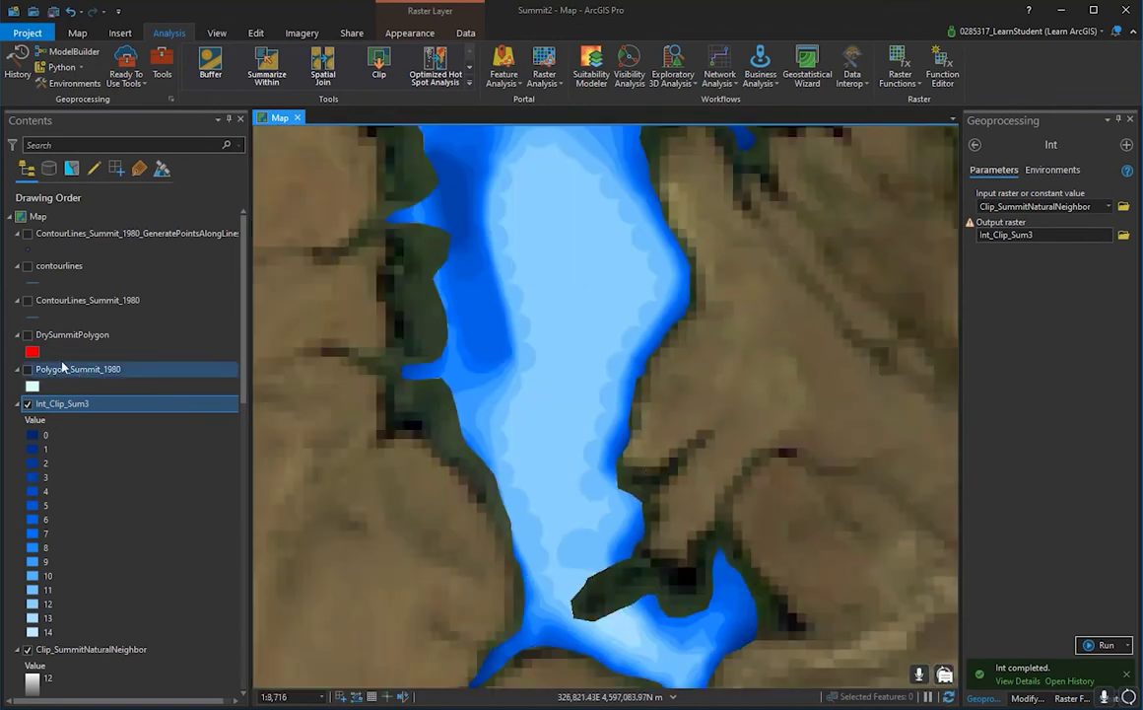
- Toggle DrySummitPolygon and the summit_20_dry.tif image on and off to compare the raster's edges with the dry shoreline
{"action": "left_click", "coordinate": [28, 335]}
{"action": "left_click", "coordinate": [28, 335]}
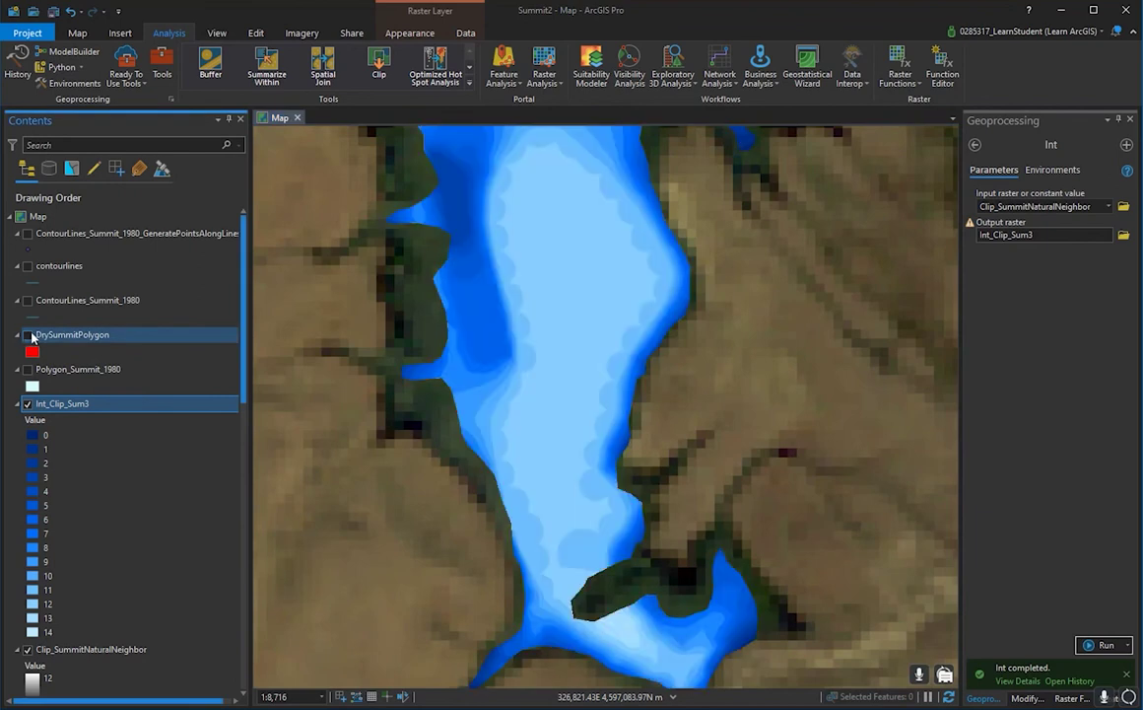
{"action": "scroll", "coordinate": [70, 415], "scroll_direction": "down", "scroll_amount": 5}
{"action": "scroll", "coordinate": [51, 511], "scroll_direction": "down", "scroll_amount": 3}
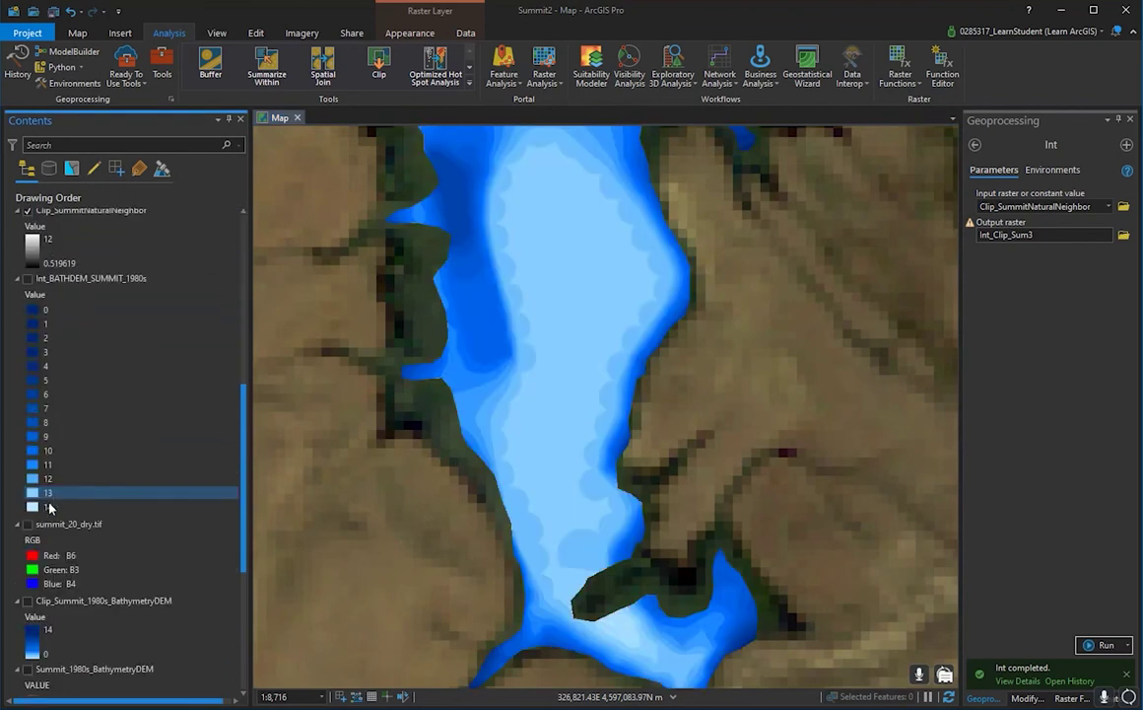
{"action": "left_click", "coordinate": [27, 524]}
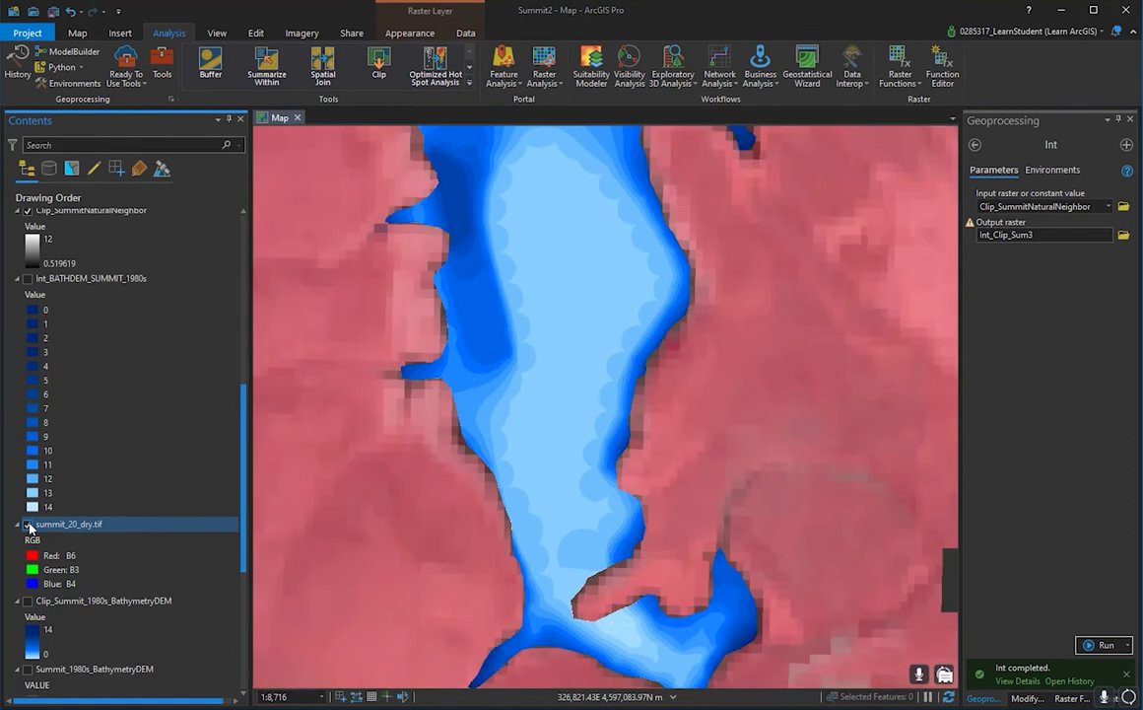
{"action": "mouse_move", "coordinate": [581, 434]}
{"action": "left_mouse_down"}
{"action": "mouse_move", "coordinate": [567, 624]}
{"action": "mouse_move", "coordinate": [599, 621]}
{"action": "left_mouse_up"}
{"action": "scroll", "coordinate": [556, 462], "scroll_direction": "down", "scroll_amount": 5}
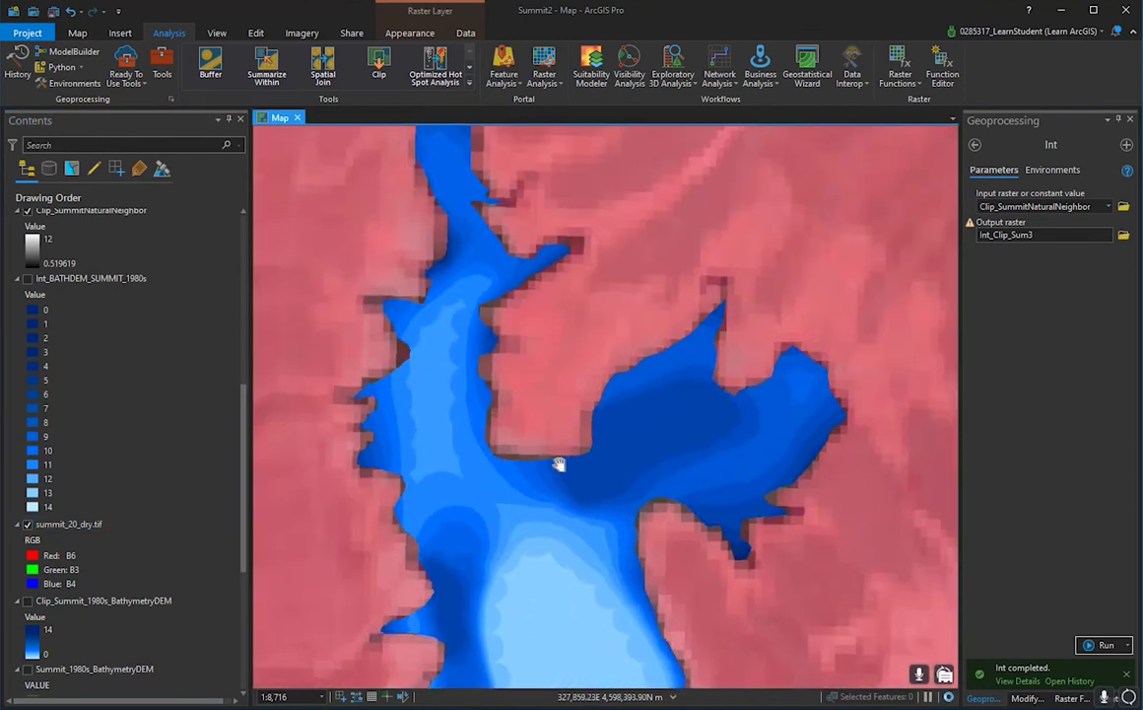
{"action": "left_click", "coordinate": [28, 526]}
{"action": "left_click", "coordinate": [28, 525]}
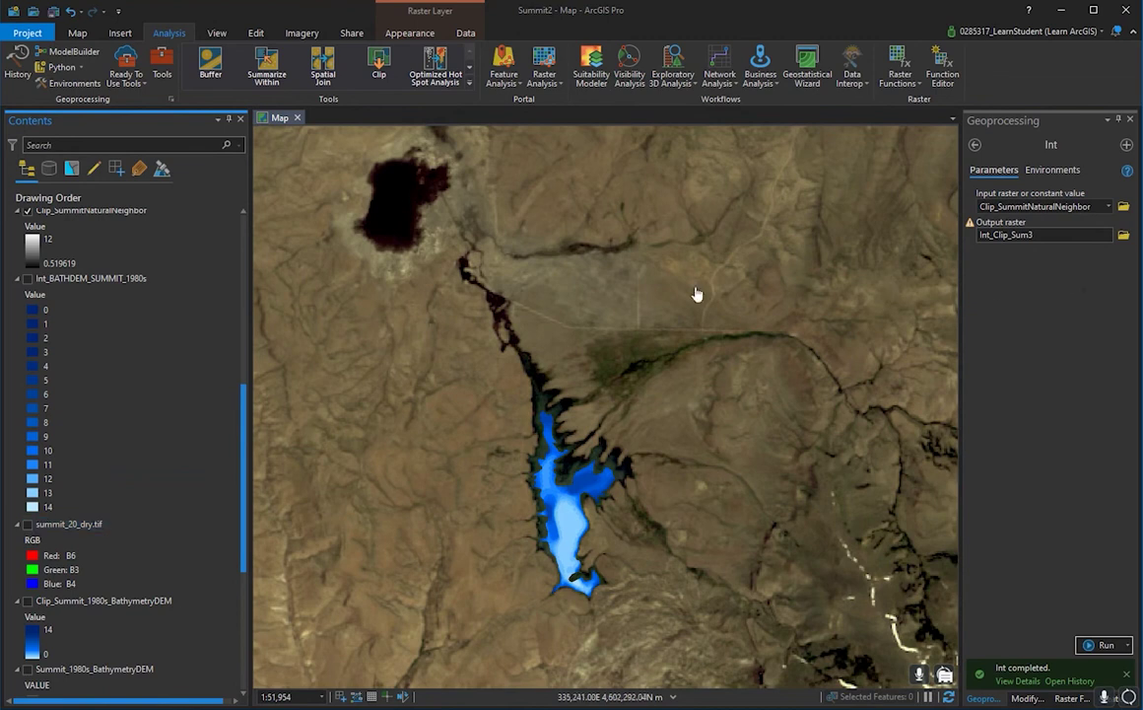
- Toggle Int_Clip_Sum3 off and on to check its coverage, and open its attribute table
{"action": "scroll", "coordinate": [120, 335], "scroll_direction": "up", "scroll_amount": 8}
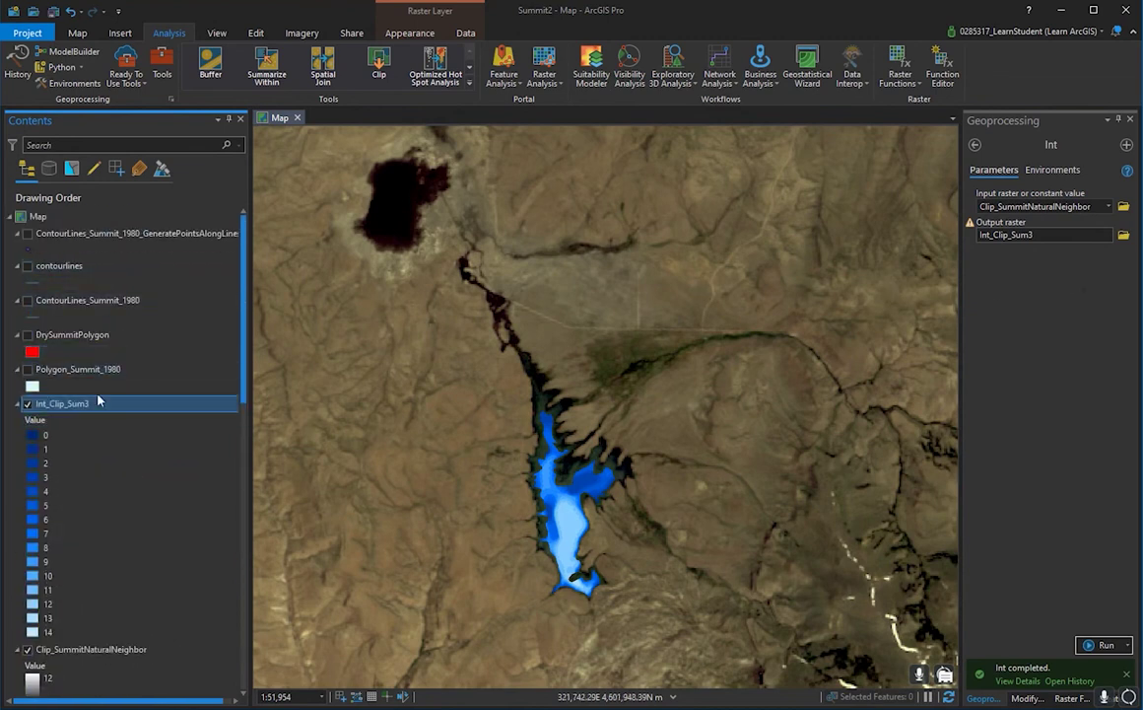
{"action": "left_click", "coordinate": [28, 405]}
{"action": "left_click", "coordinate": [28, 405]}
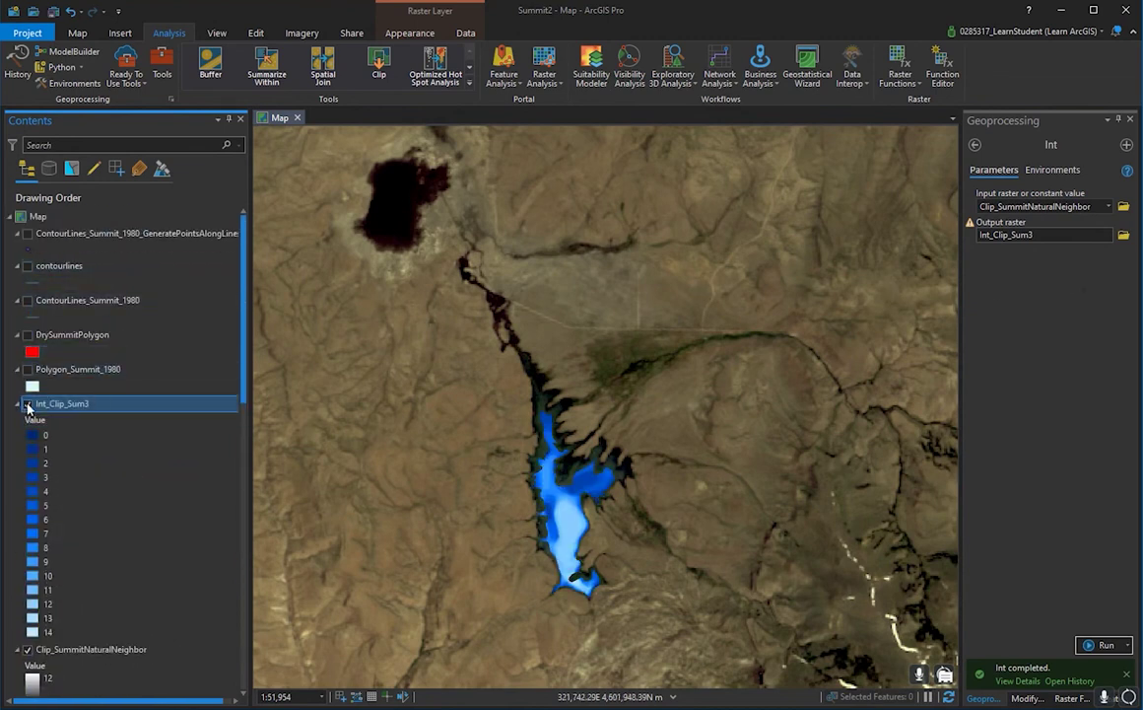
{"action": "right_click", "coordinate": [126, 404]}
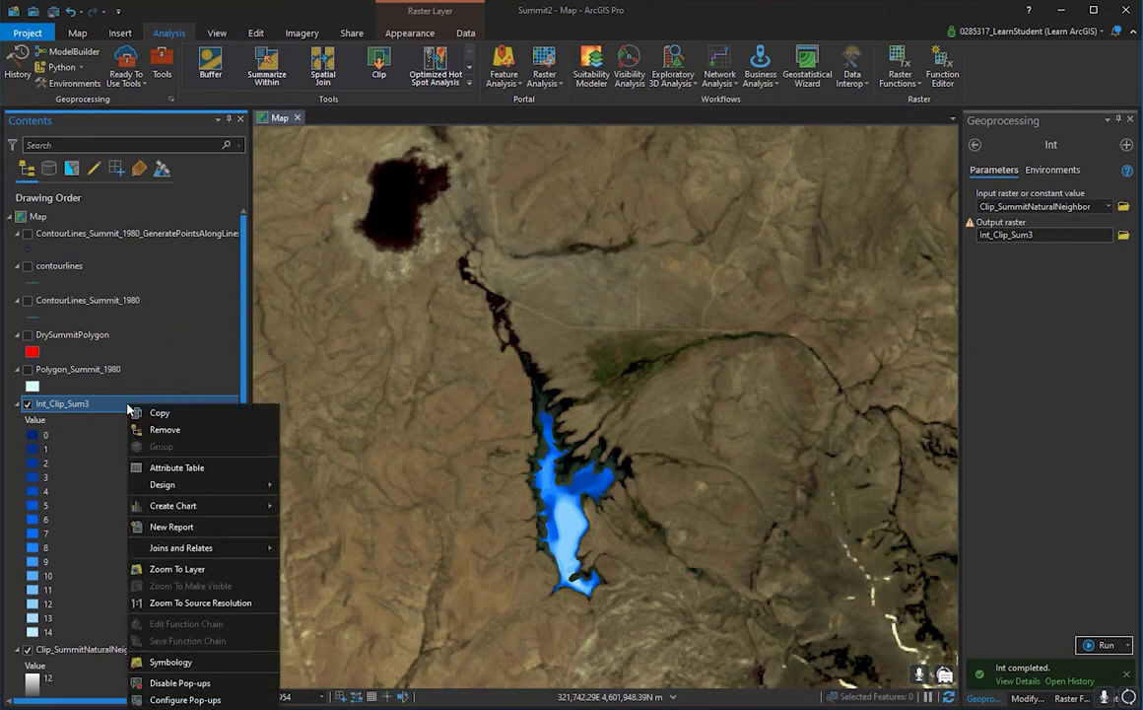
{"action": "left_click", "coordinate": [187, 468]}
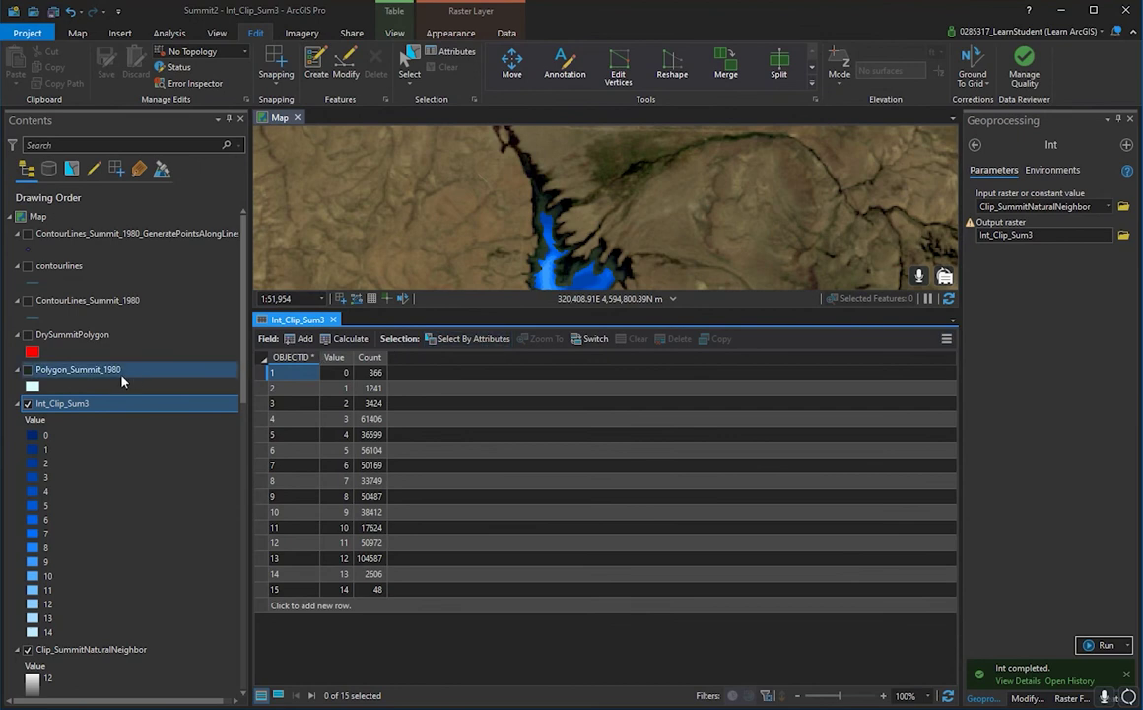
- Start a table export of Int_Clip_Sum3 to MyProject6.gdb with dry_summit as the output name
{"action": "right_click", "coordinate": [119, 404]}
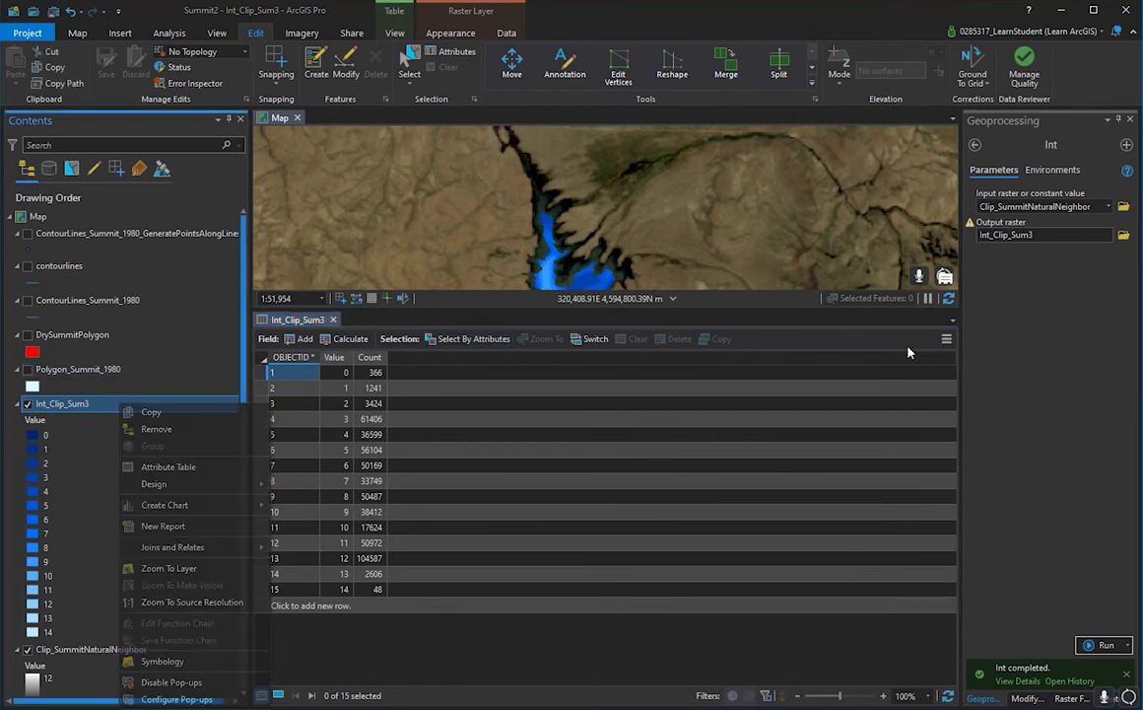
{"action": "left_click", "coordinate": [942, 347]}
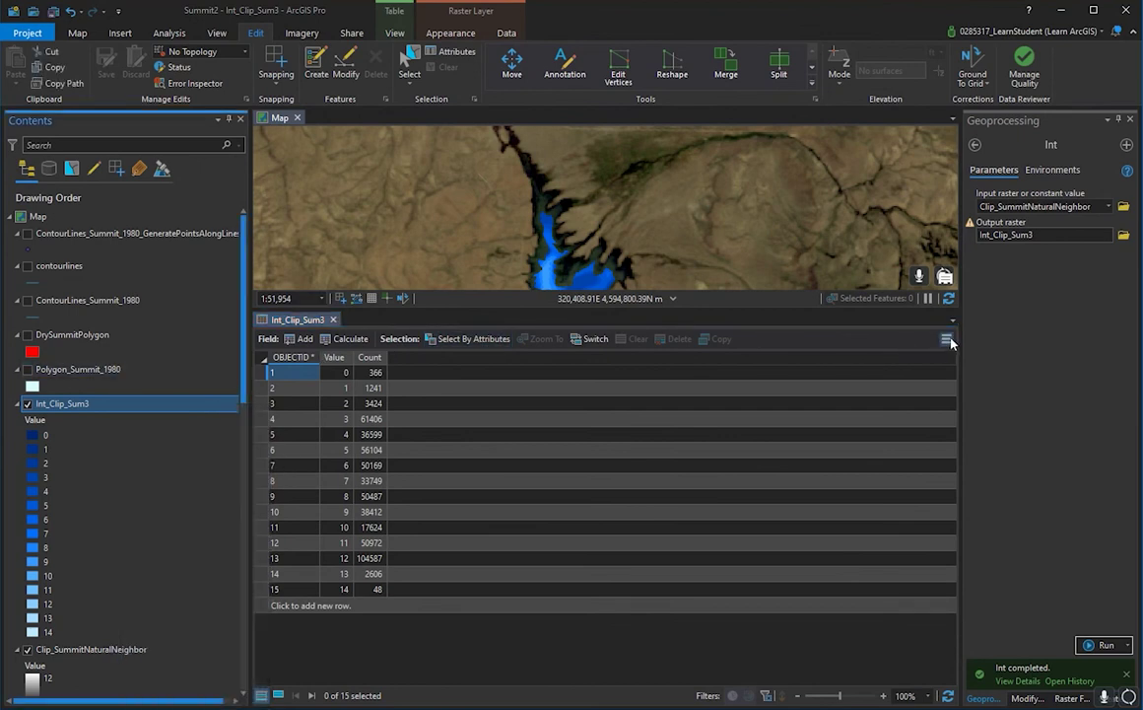
{"action": "left_click", "coordinate": [947, 341]}
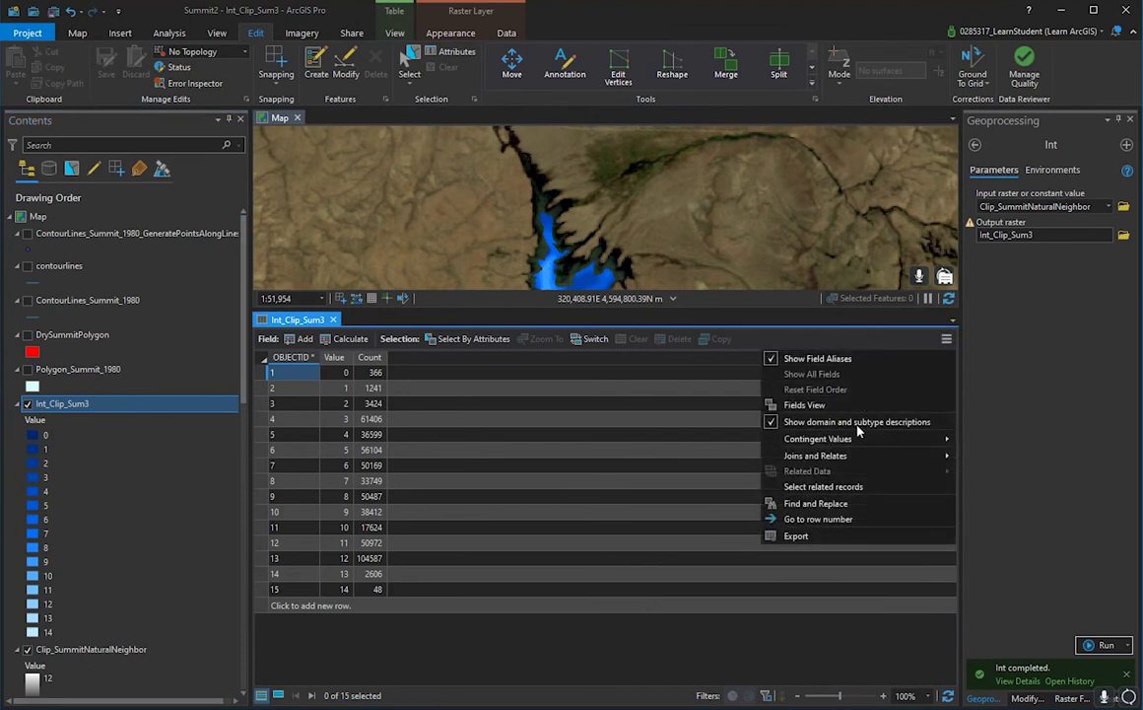
{"action": "left_click", "coordinate": [747, 482]}
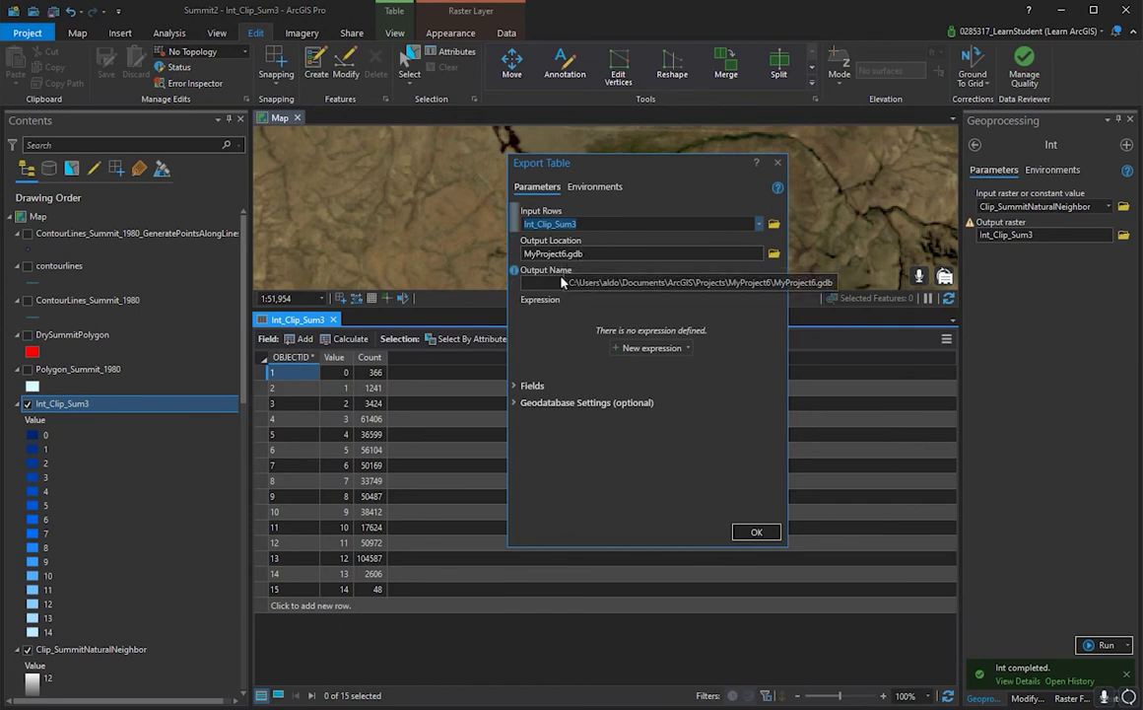
{"action": "left_click", "coordinate": [565, 282]}
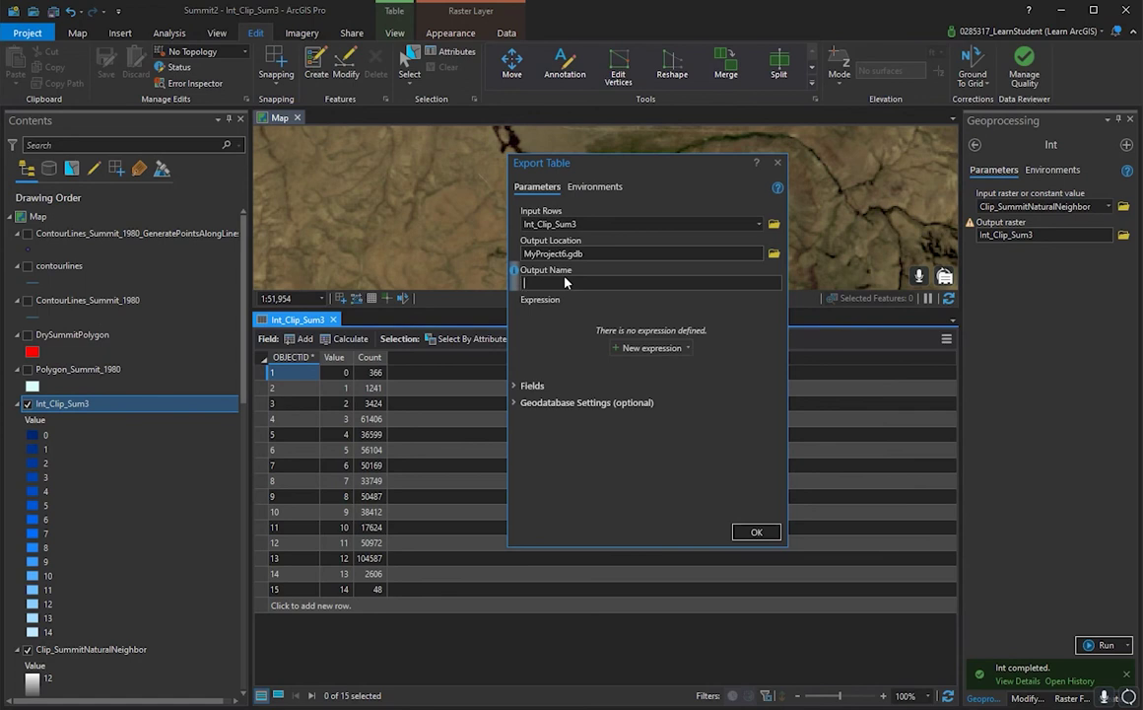
{"action": "type", "text": "dry_summit.csv"}
- Move the Export Table dialog aside and examine the integer raster on the map from the southern basin to the northern inlet
{"action": "left_click_drag", "start_coordinate": [705, 167], "coordinate": [1142, 251]}
{"action": "left_click_drag", "start_coordinate": [873, 240], "coordinate": [682, 125]}
{"action": "left_click_drag", "start_coordinate": [707, 234], "coordinate": [662, 254]}
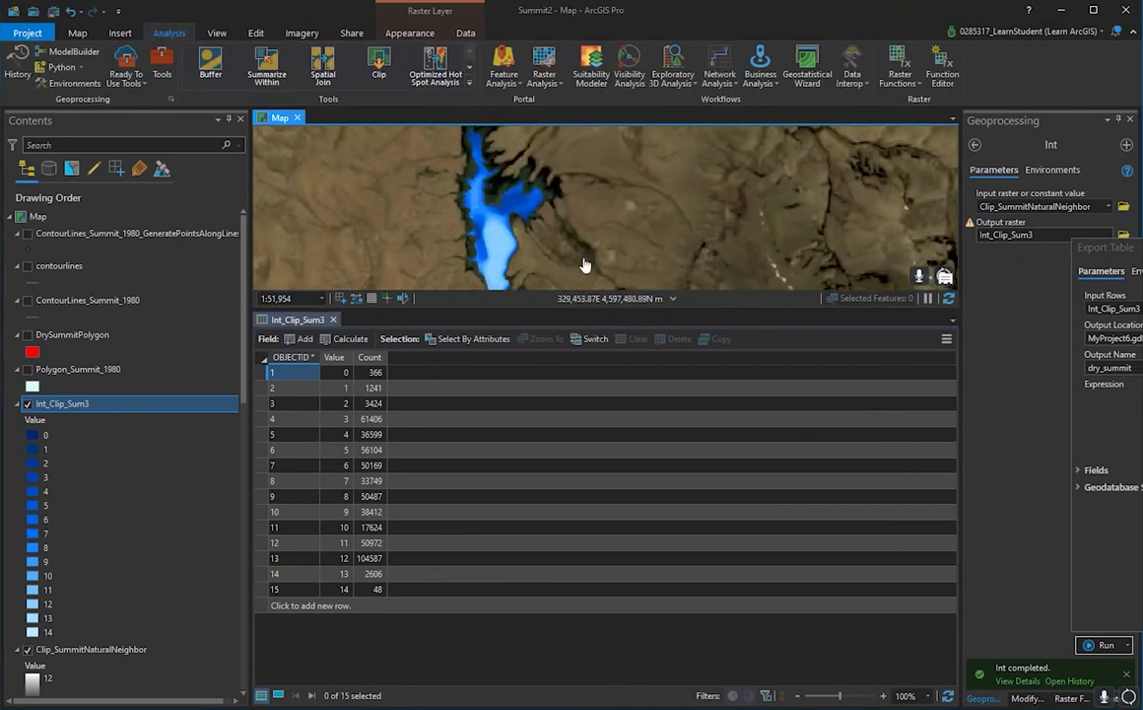
{"action": "scroll", "coordinate": [529, 237], "scroll_direction": "up", "scroll_amount": 6}
{"action": "scroll", "coordinate": [562, 235], "scroll_direction": "down", "scroll_amount": 3}
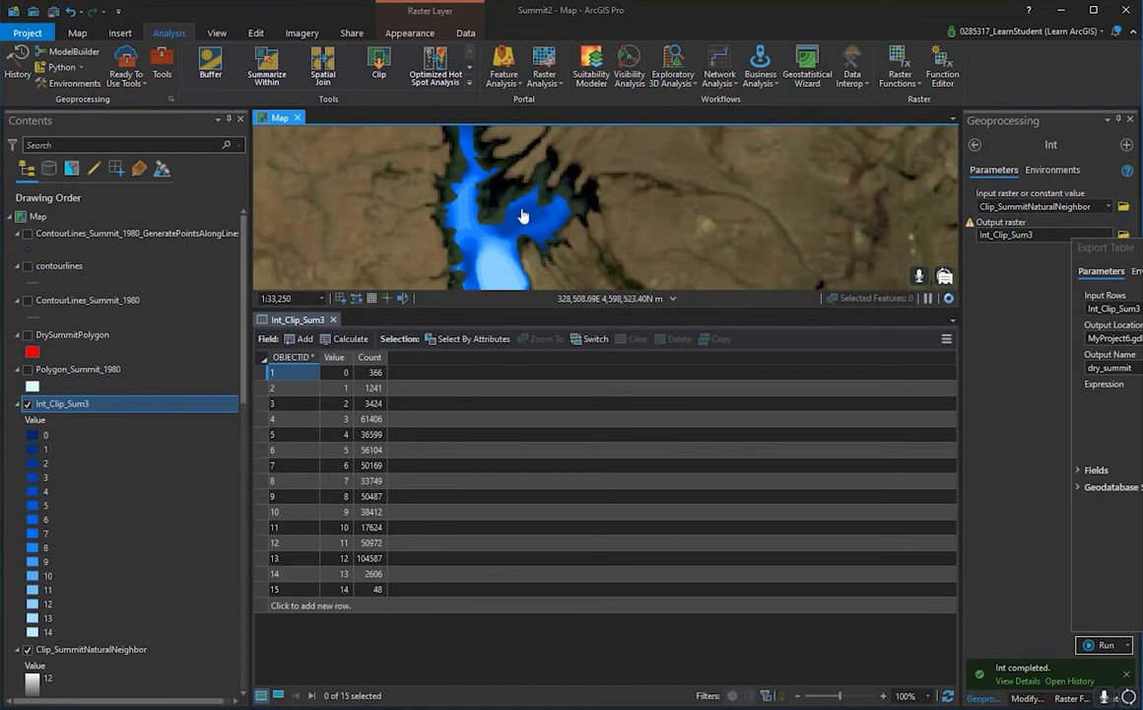
{"action": "left_click_drag", "start_coordinate": [428, 192], "coordinate": [429, 229]}
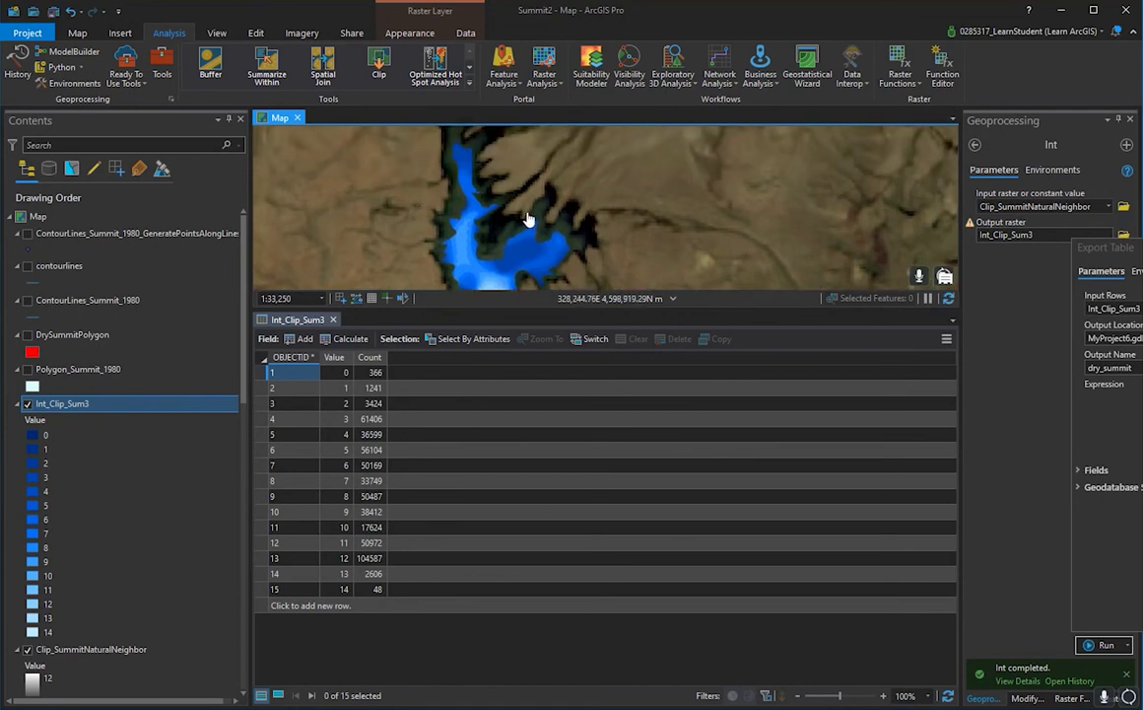
{"action": "left_click_drag", "start_coordinate": [591, 248], "coordinate": [666, 214]}
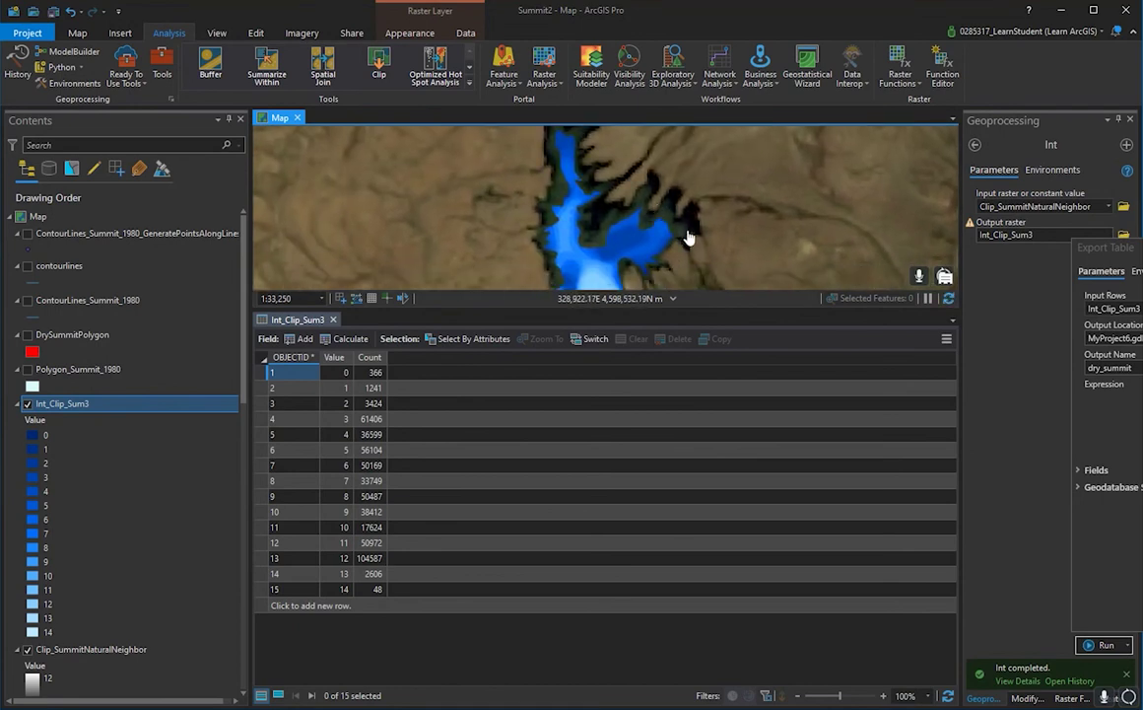
{"action": "scroll", "coordinate": [690, 185], "scroll_direction": "up", "scroll_amount": 4}
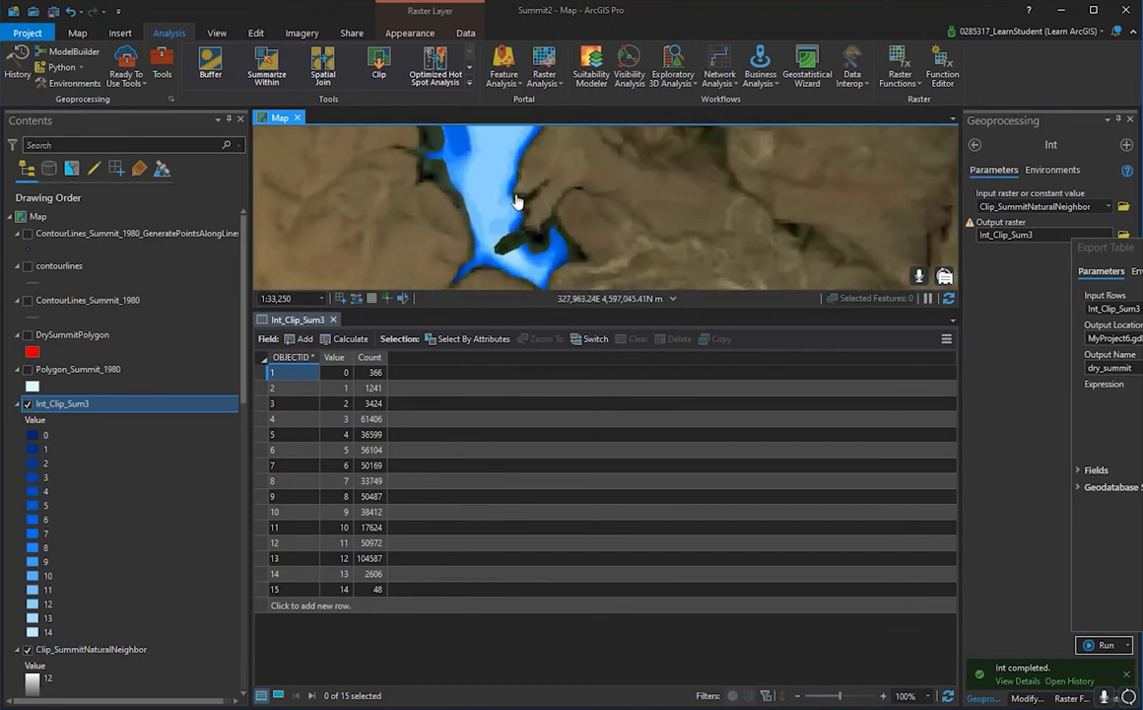
{"action": "left_click_drag", "start_coordinate": [567, 192], "coordinate": [633, 209]}
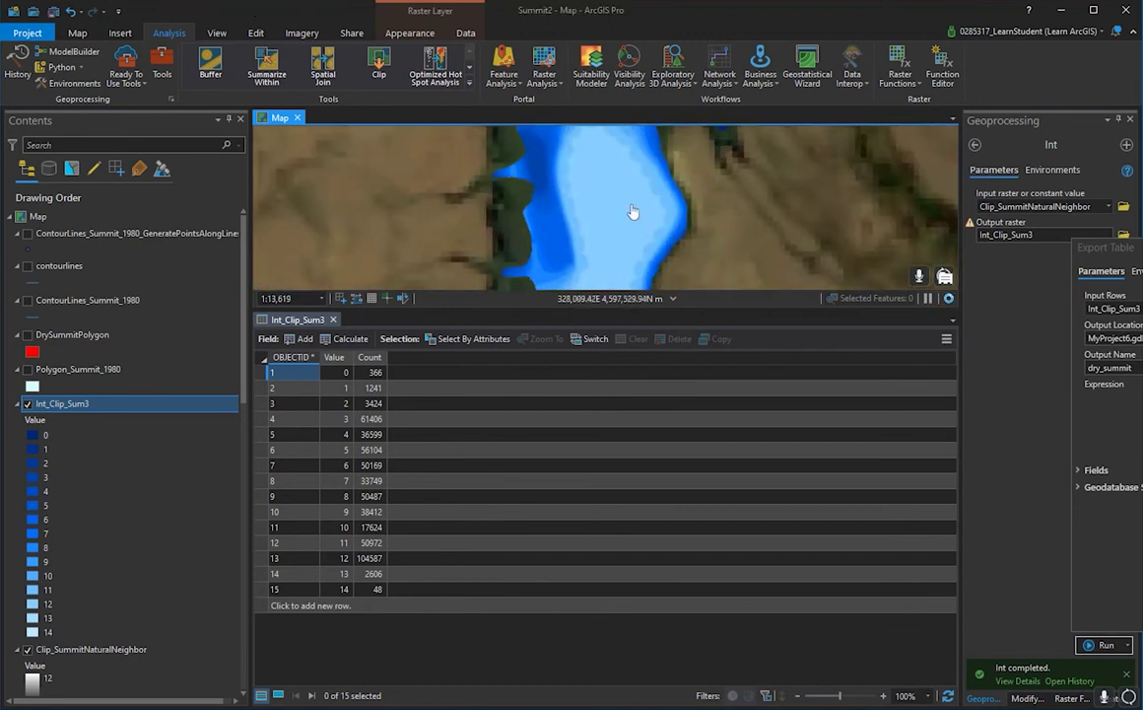
{"action": "scroll", "coordinate": [663, 250], "scroll_direction": "down", "scroll_amount": 4}
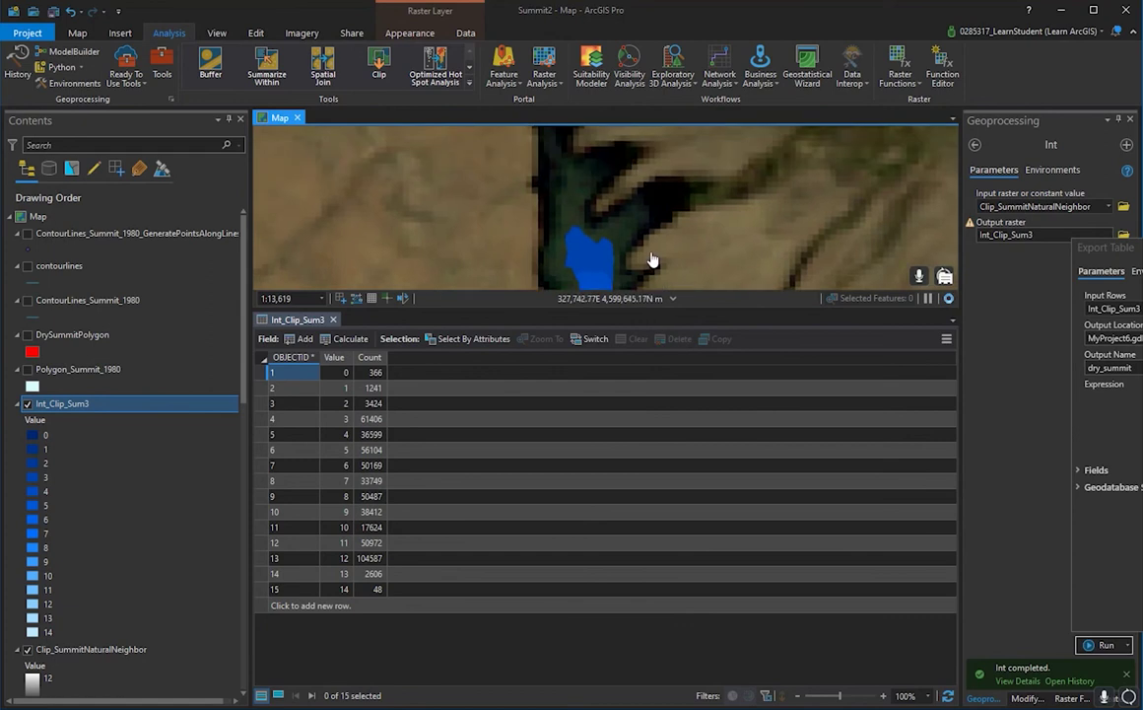
{"action": "left_click_drag", "start_coordinate": [662, 249], "coordinate": [585, 184]}
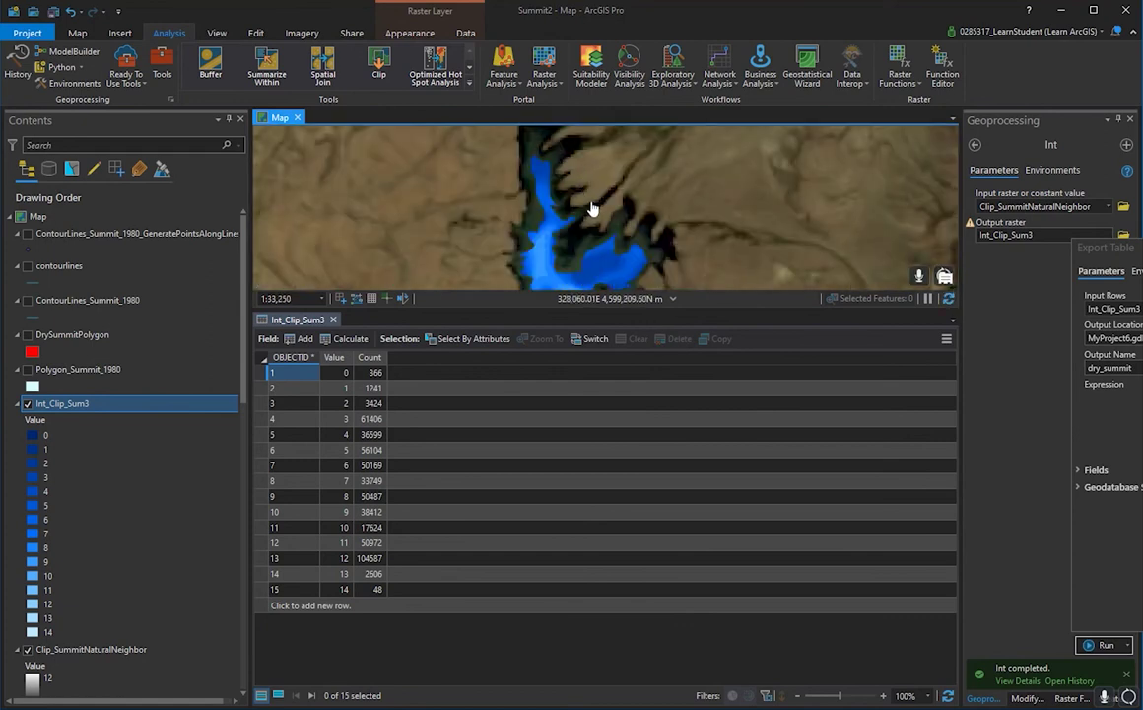